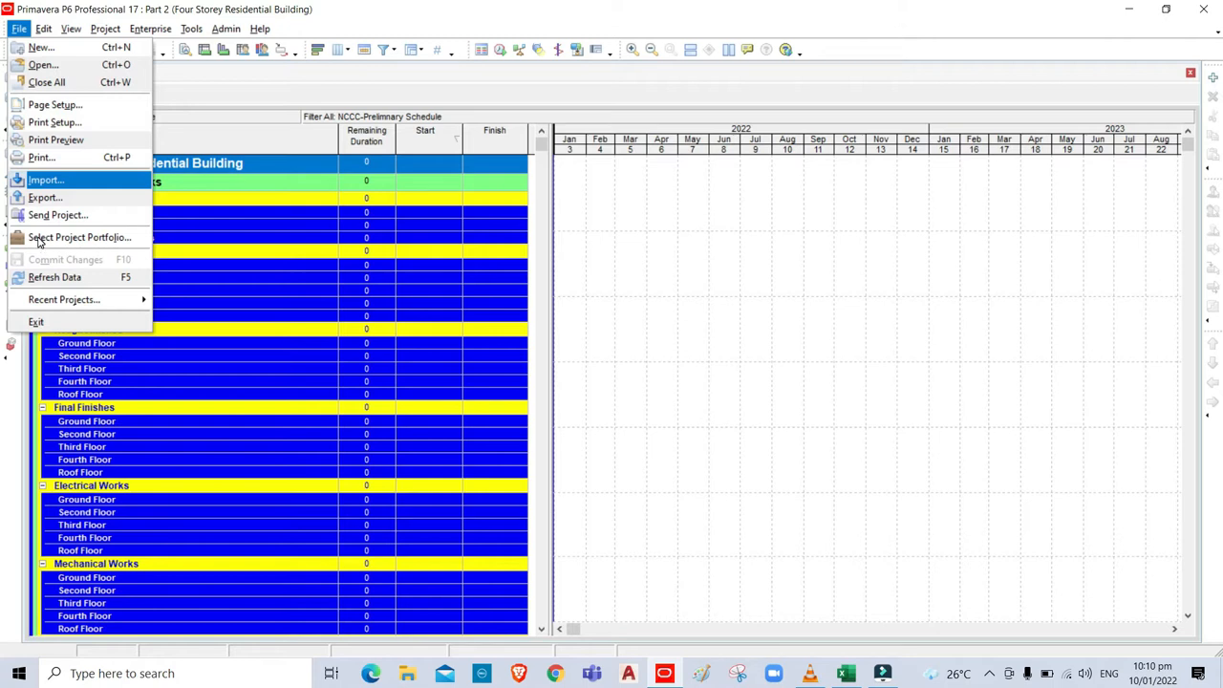
# Dismiss the File menu and switch to the Projects view showing Part 2 under P6 Tutorial.
pyautogui.click(621, 316)
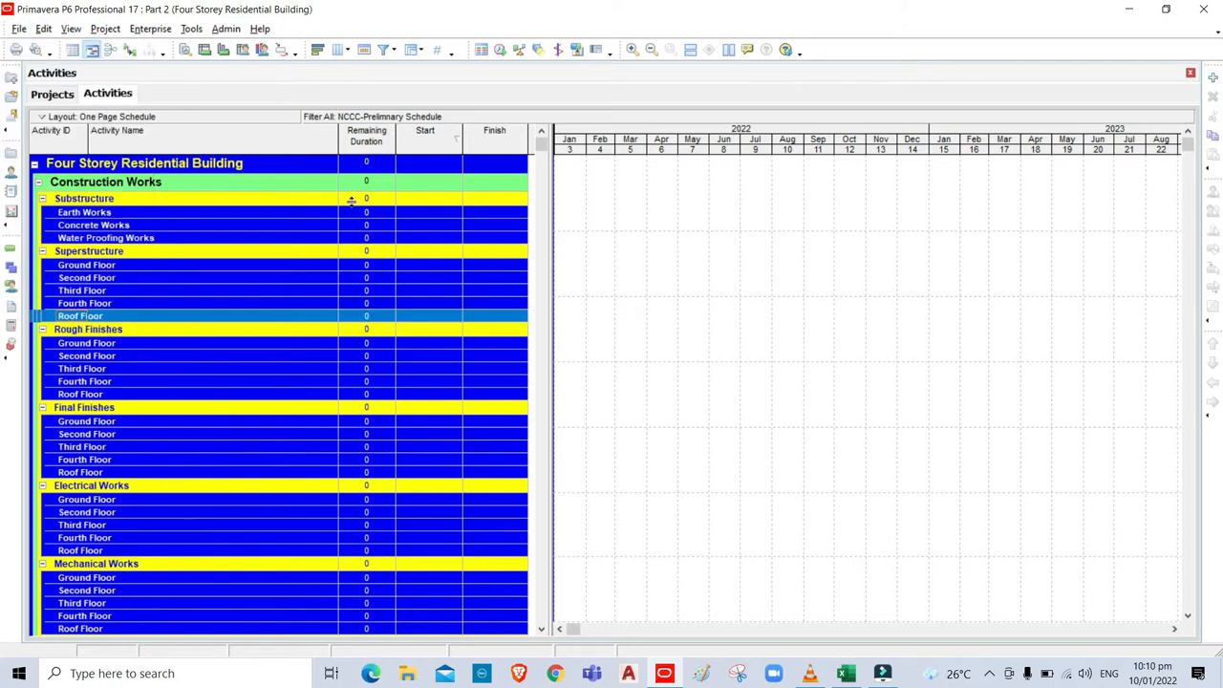
pyautogui.click(50, 95)
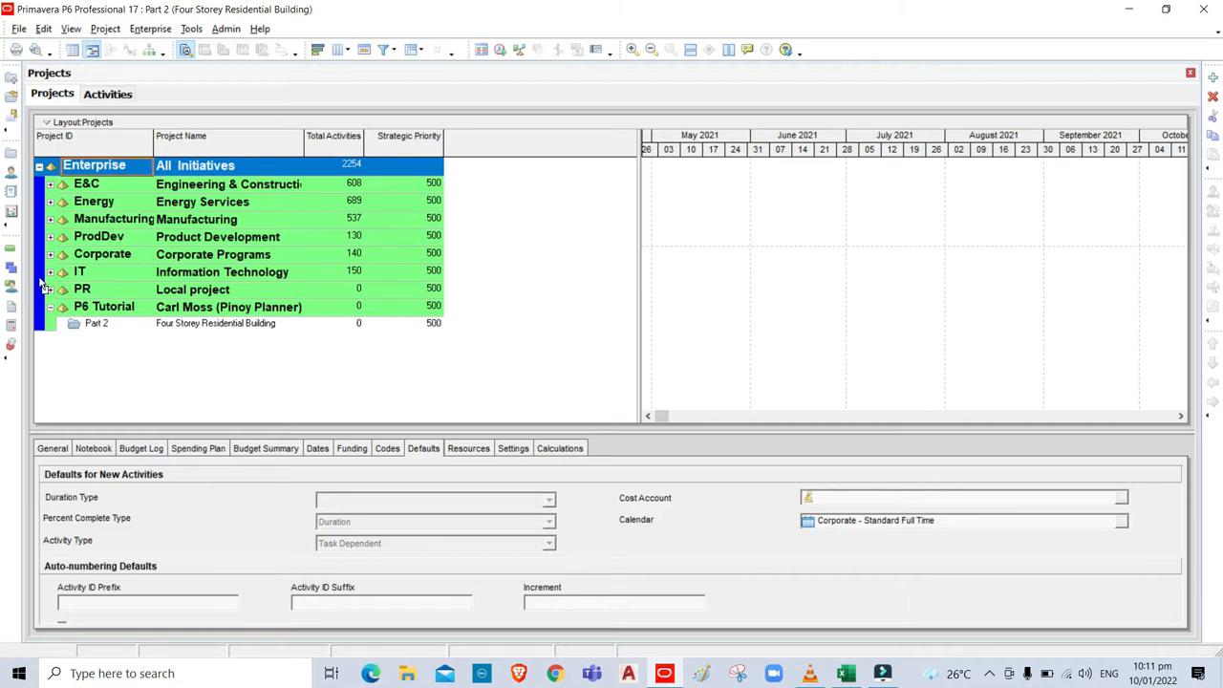
# Copy Part 2 and paste it under the P6 Tutorial node, accepting default project and WBS copy options.
pyautogui.click(91, 325)
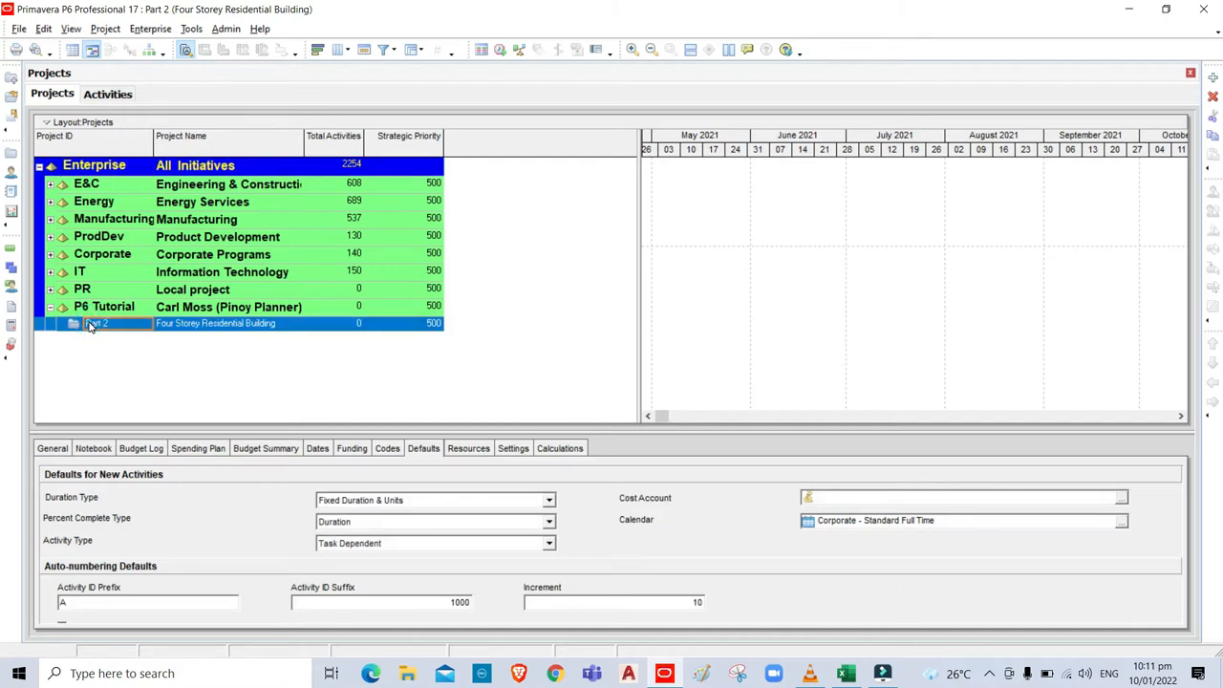
pyautogui.rightClick(91, 325)
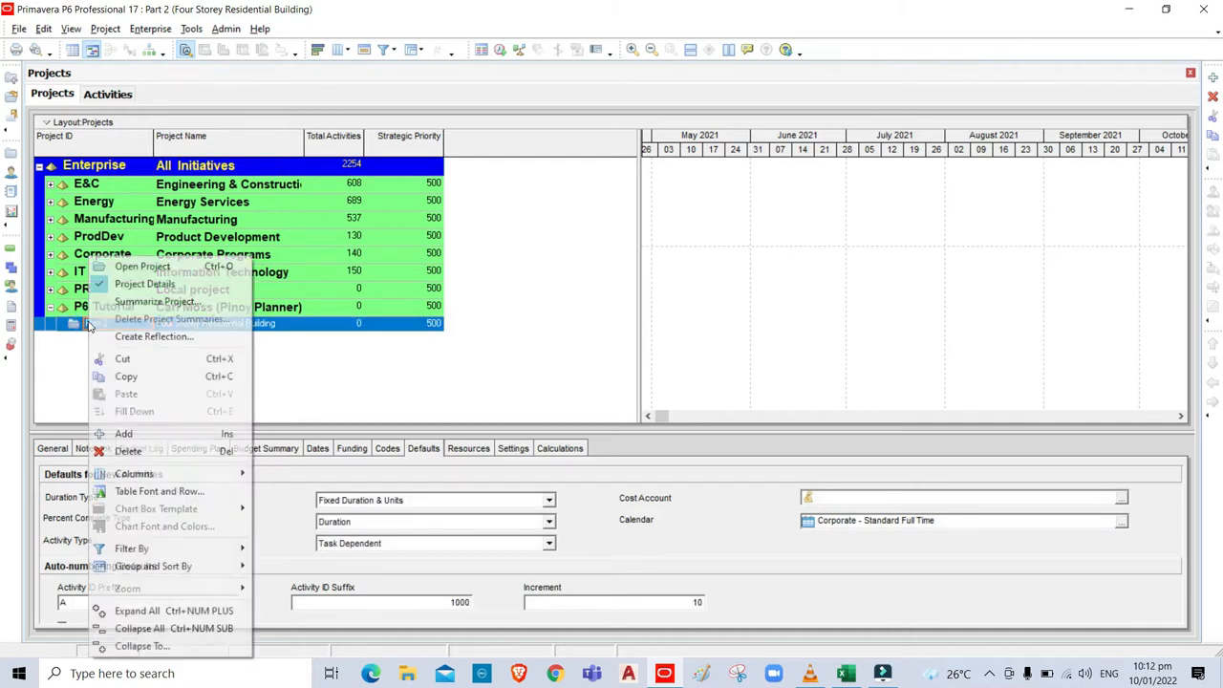
pyautogui.click(126, 375)
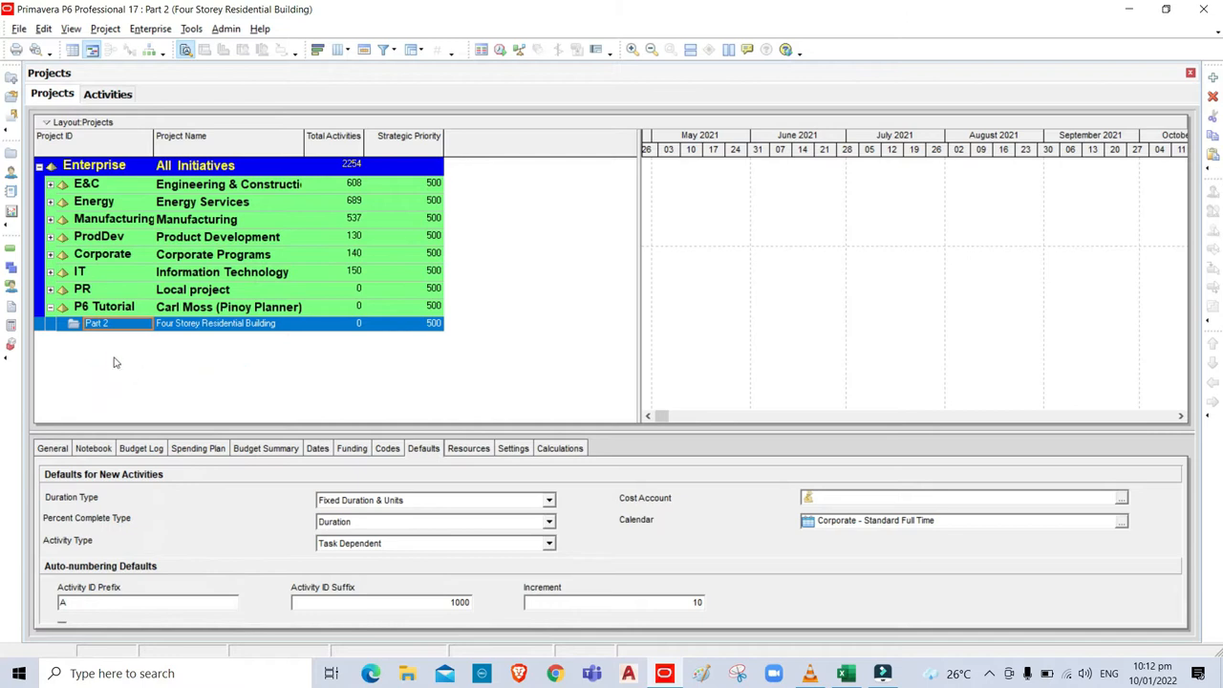
pyautogui.click(83, 308)
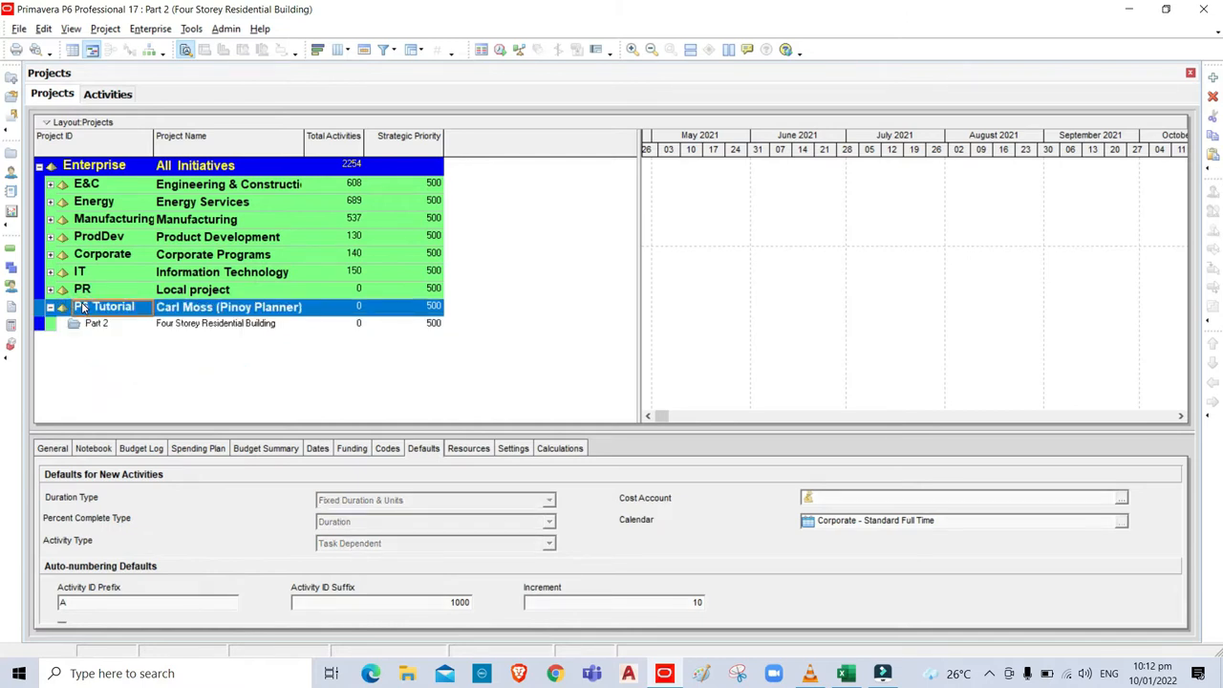
pyautogui.rightClick(83, 308)
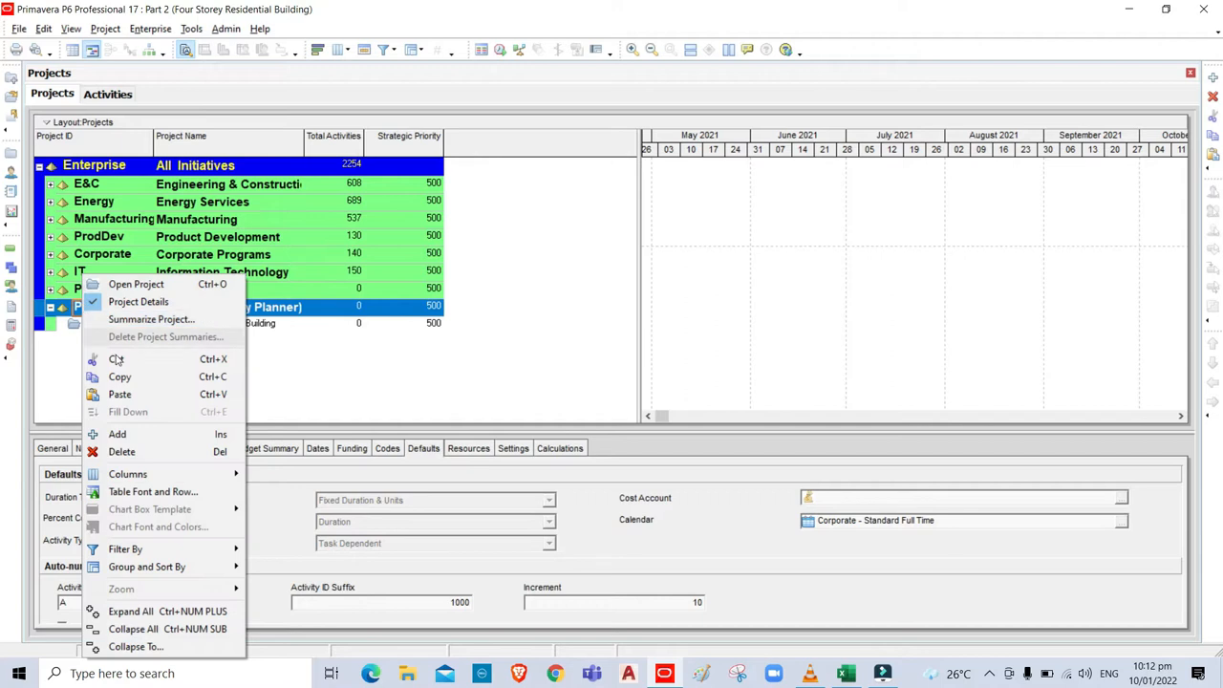
pyautogui.click(126, 396)
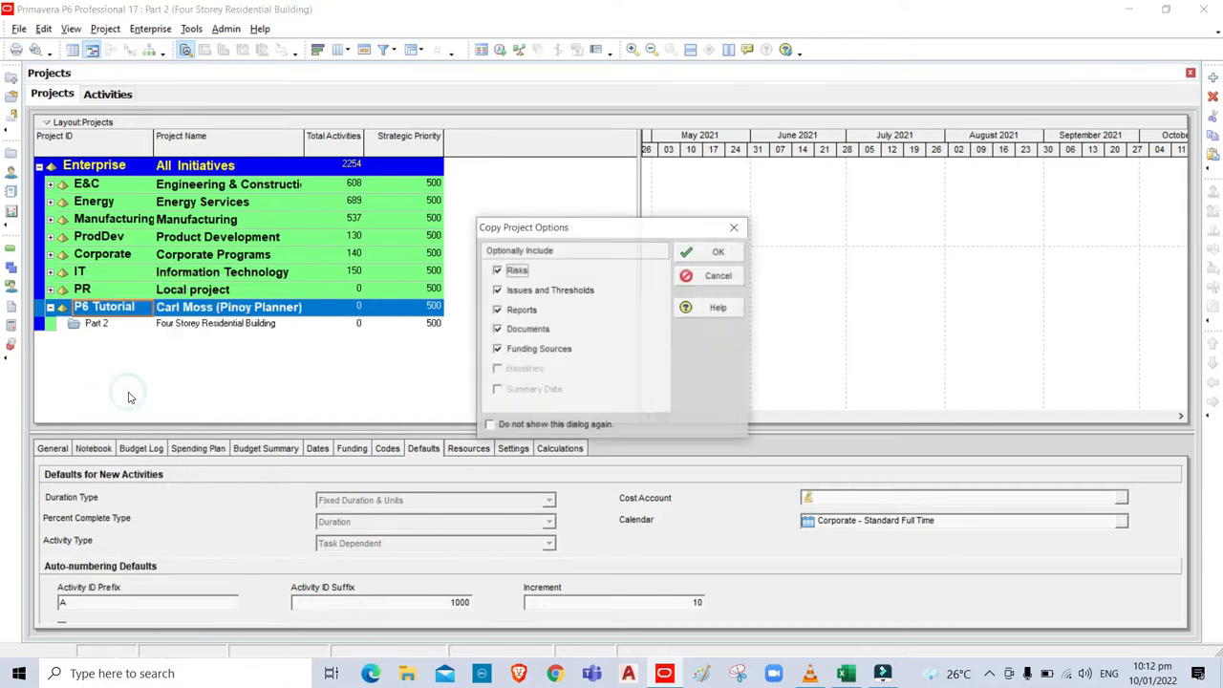
pyautogui.click(716, 256)
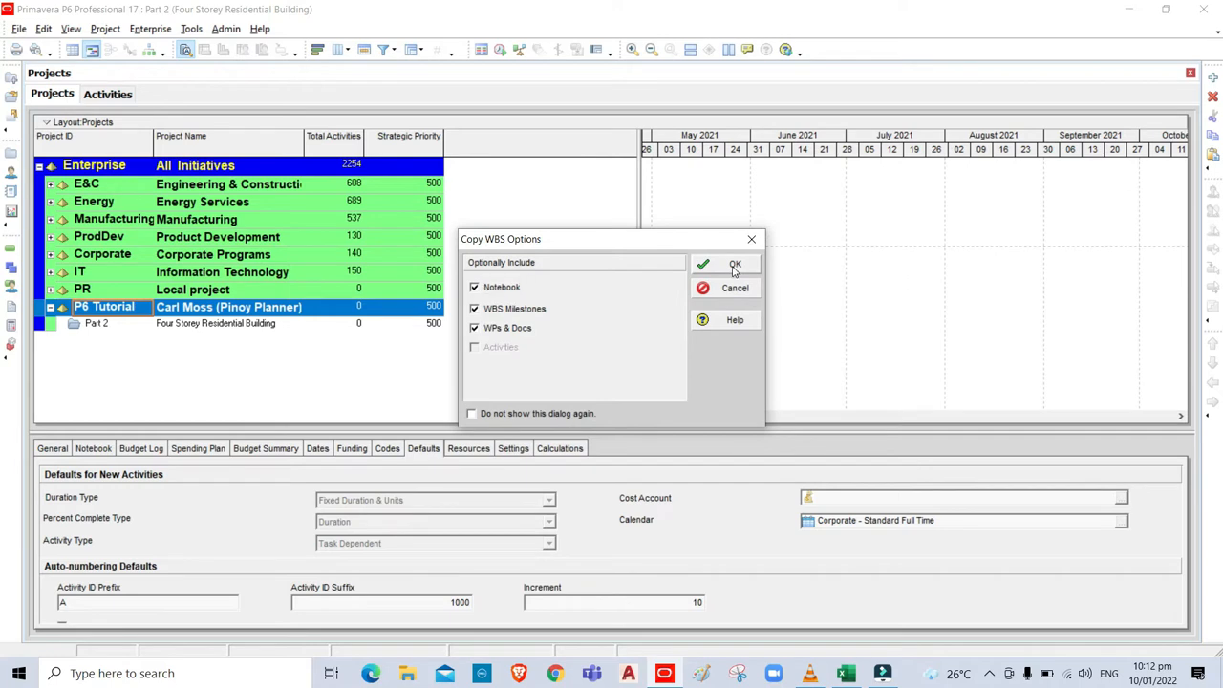
pyautogui.click(735, 267)
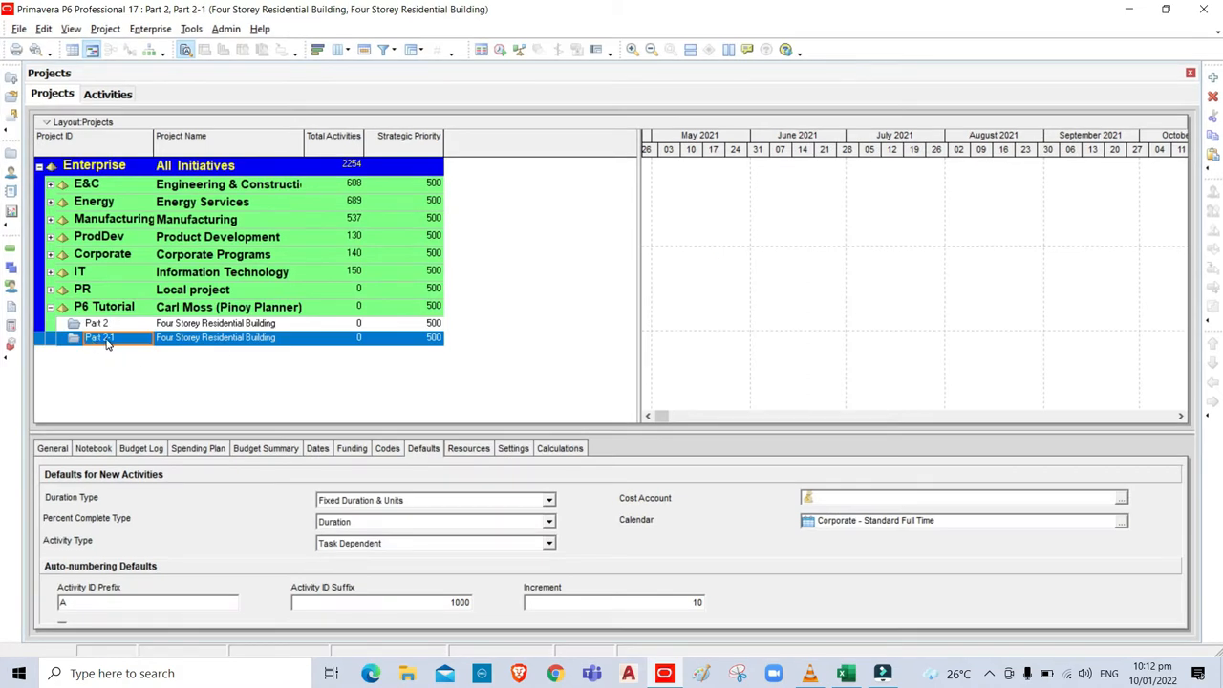
# Change the Part 2-1 project ID to Part 3 and open the Part 3 project.
pyautogui.click(125, 337)
pyautogui.click(125, 337)
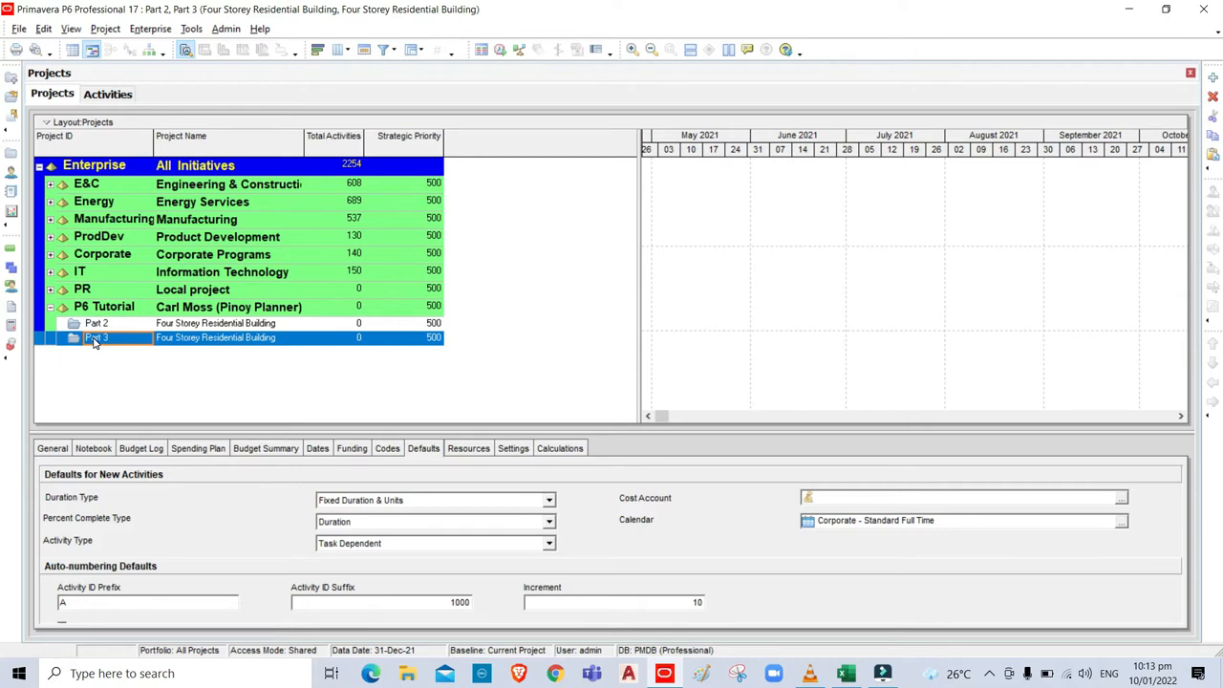
pyautogui.rightClick(95, 342)
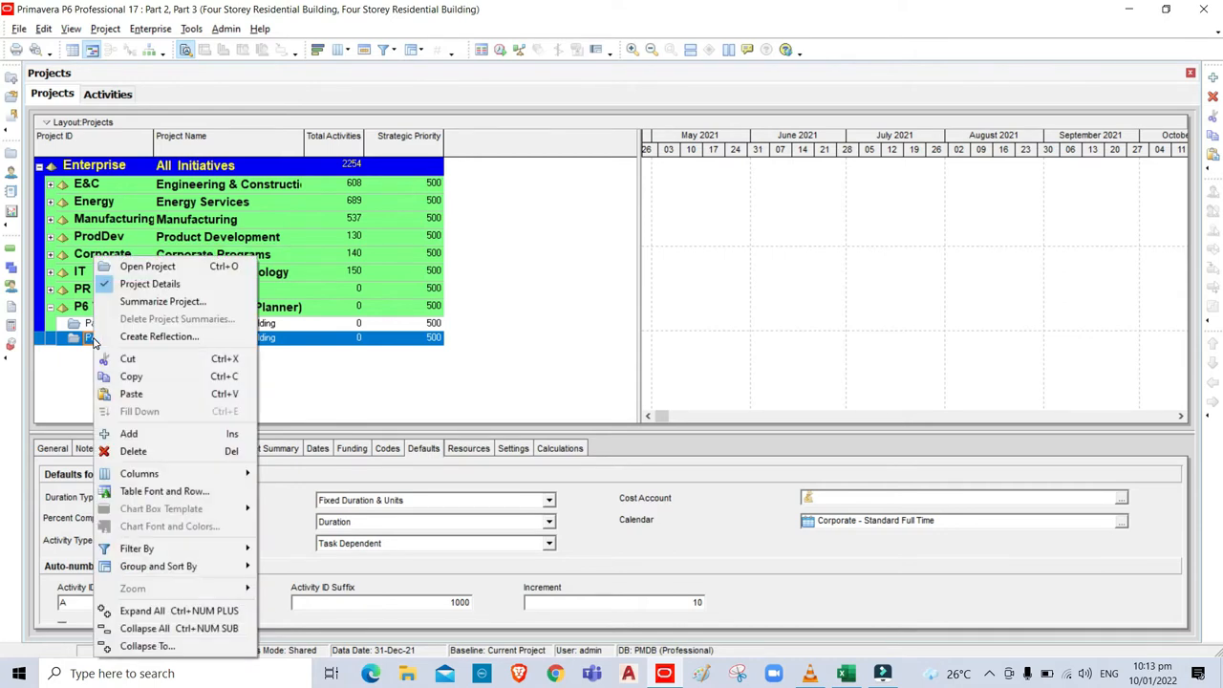
pyautogui.click(147, 271)
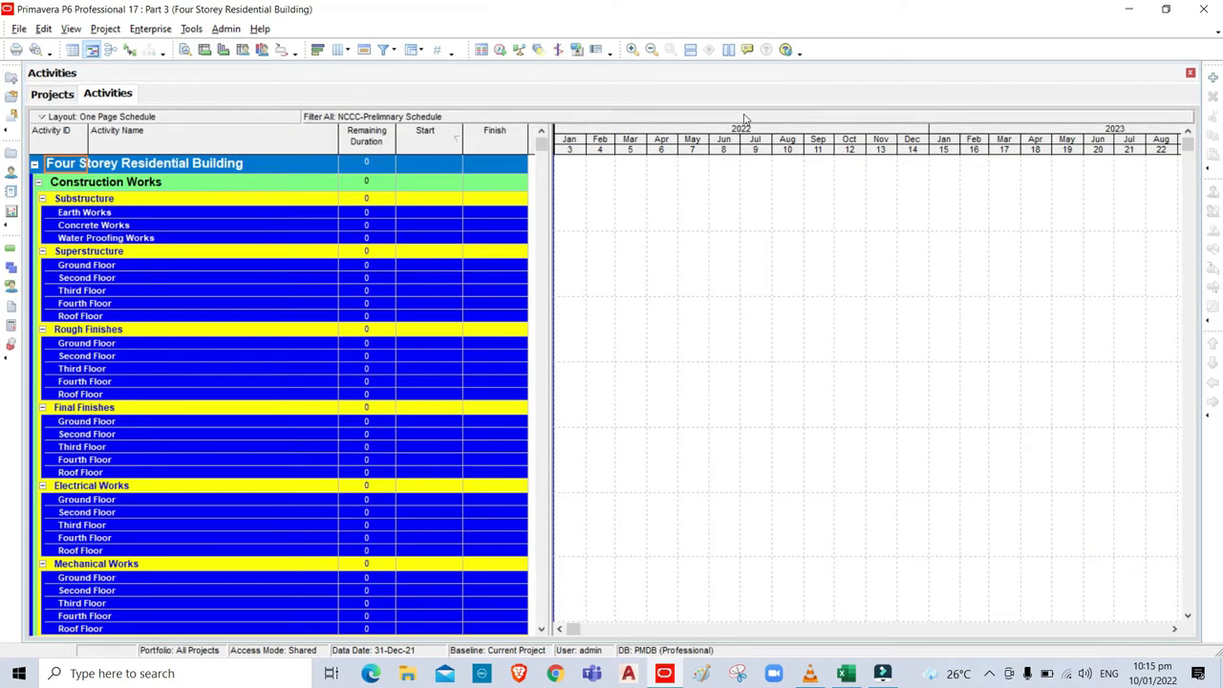
# Add a default 5-day activity, A1000 New Activity, to the Part 3 schedule.
pyautogui.click(1214, 81)
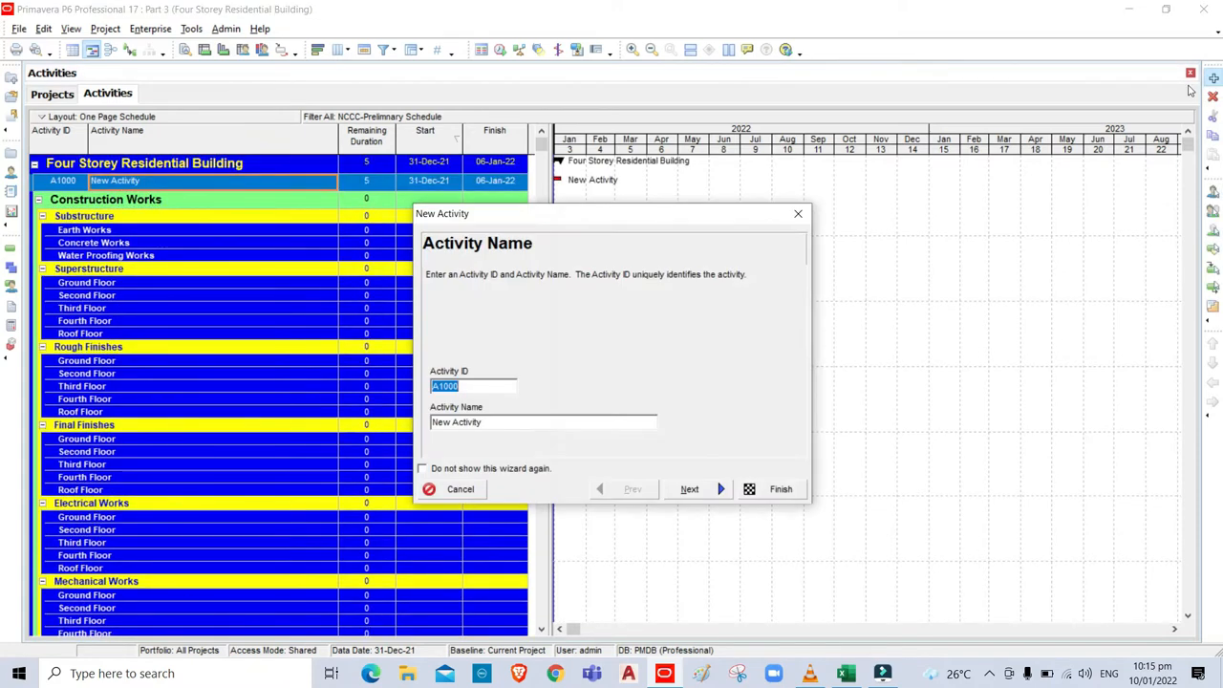
pyautogui.click(783, 491)
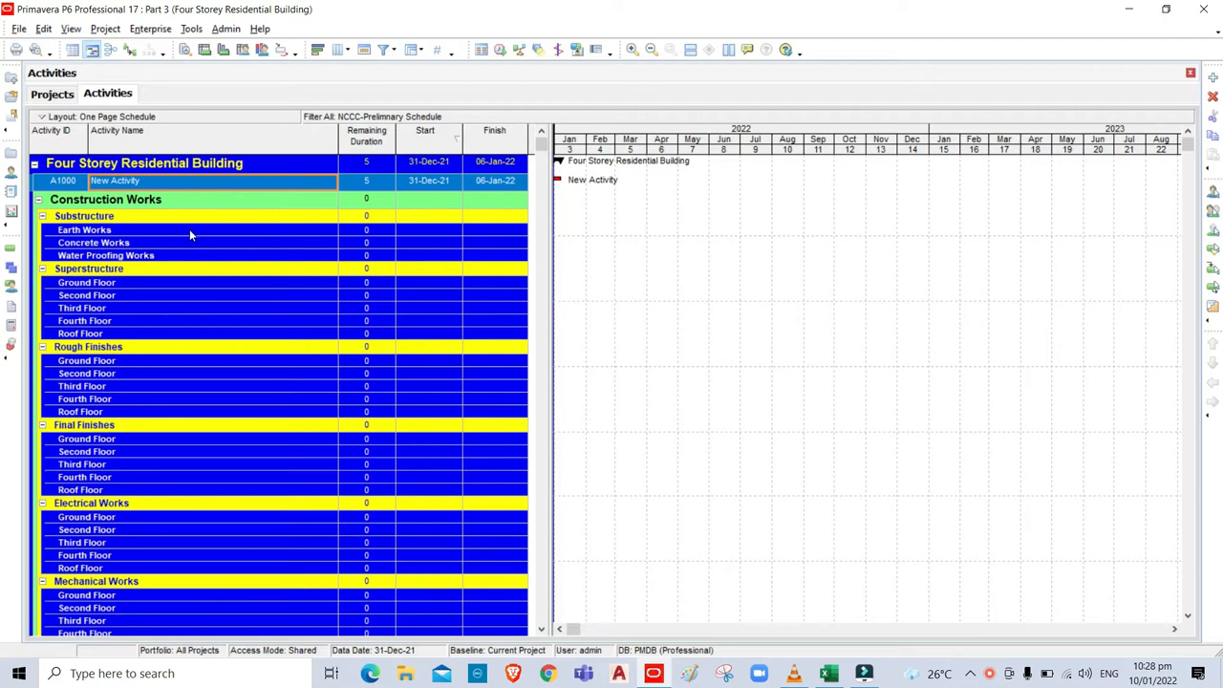
# Set up a Spreadsheet (XLSX) export of Activities for project Part 3, advancing to template selection.
pyautogui.click(18, 29)
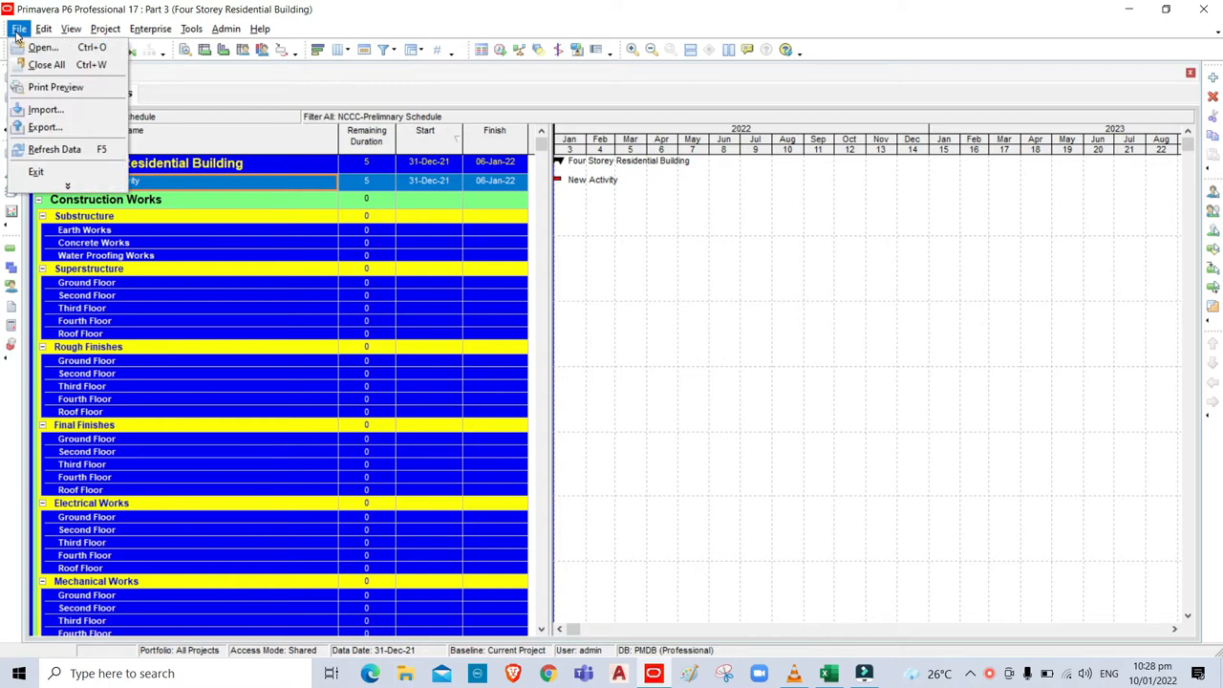
pyautogui.click(40, 128)
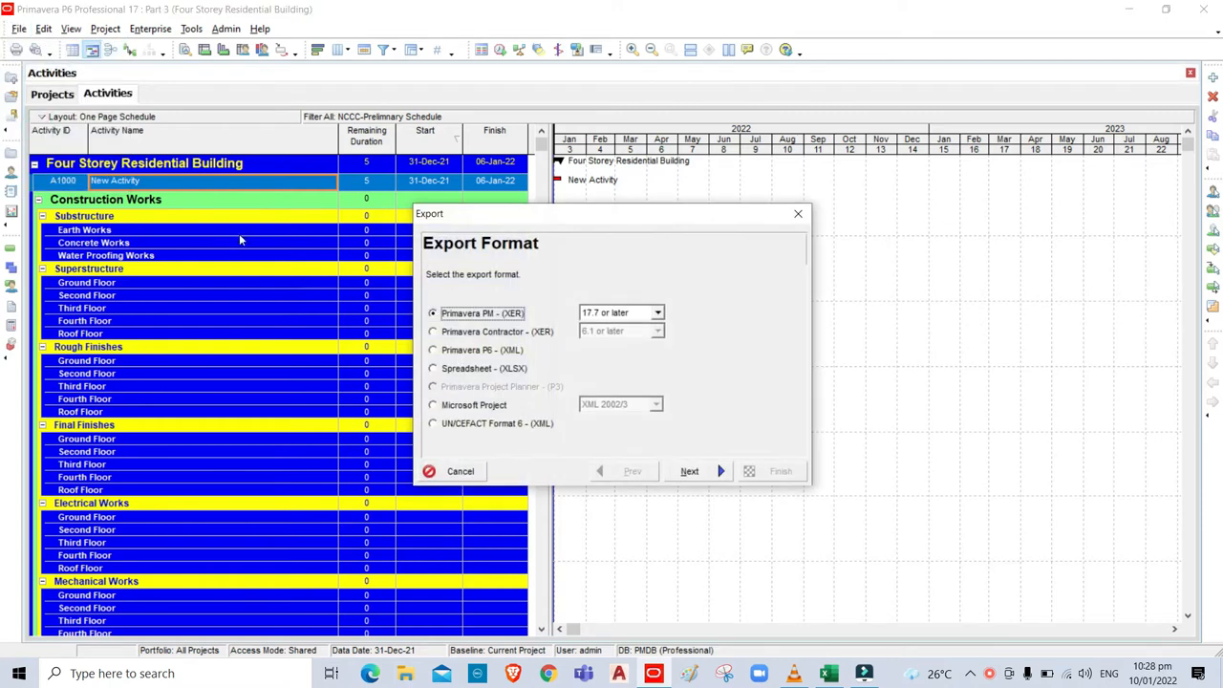
pyautogui.click(433, 368)
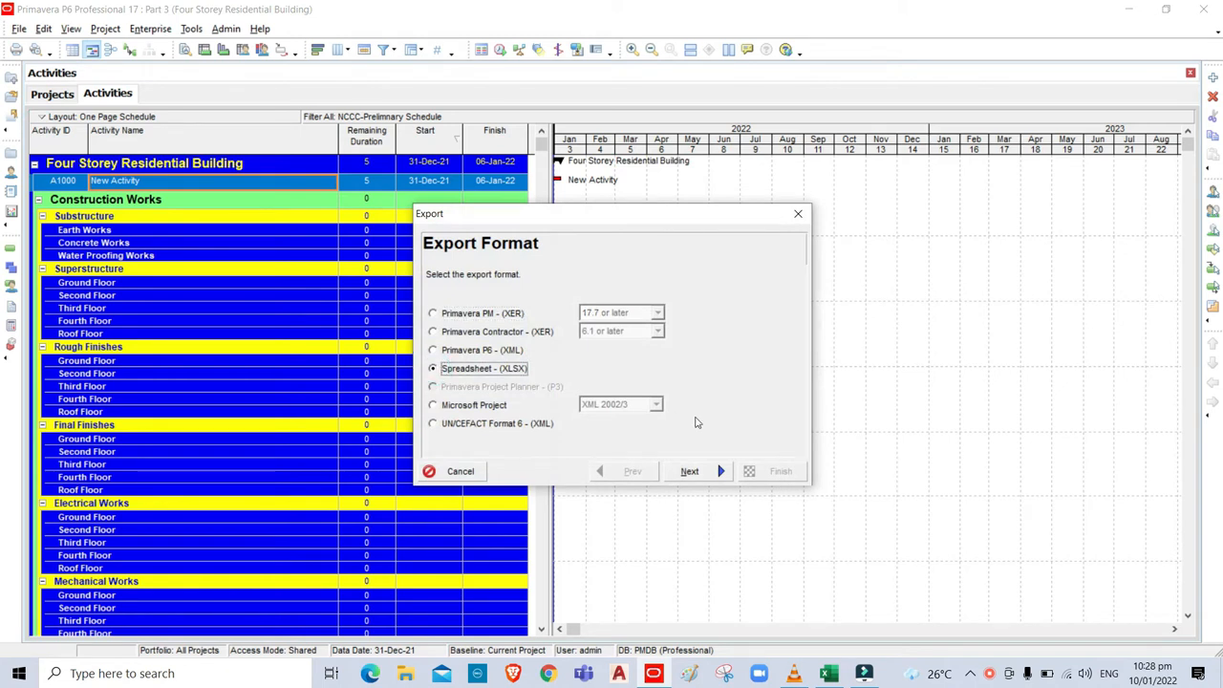
pyautogui.click(708, 474)
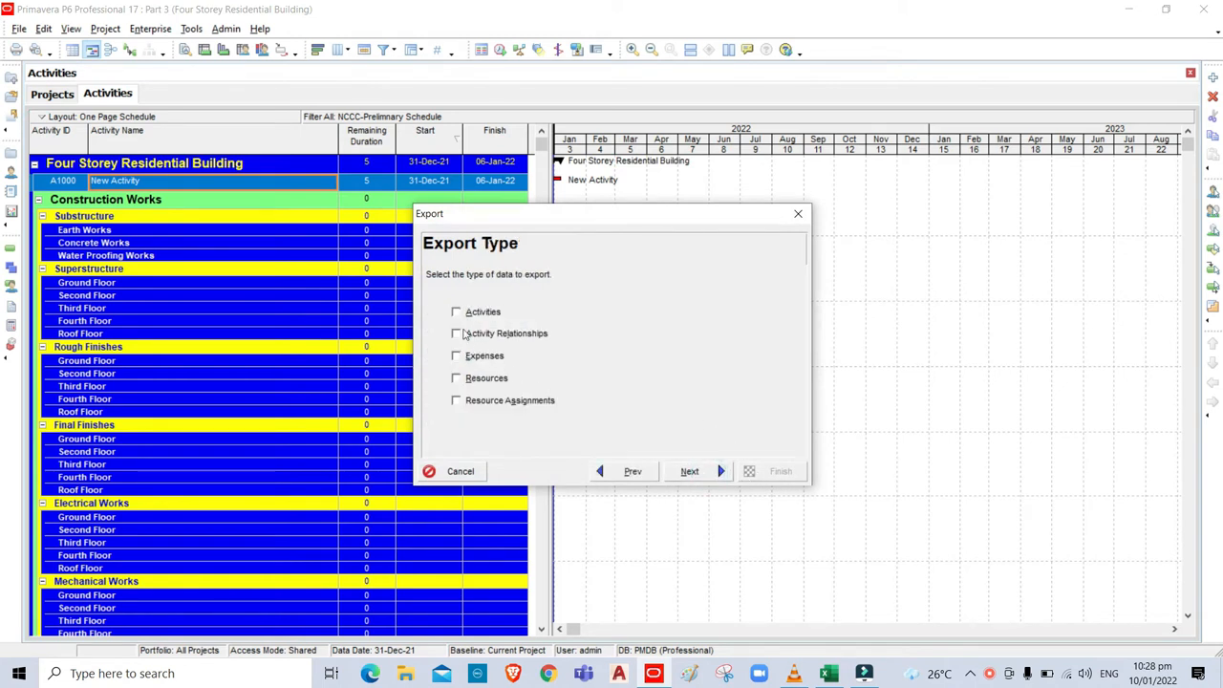
pyautogui.click(457, 313)
pyautogui.click(697, 473)
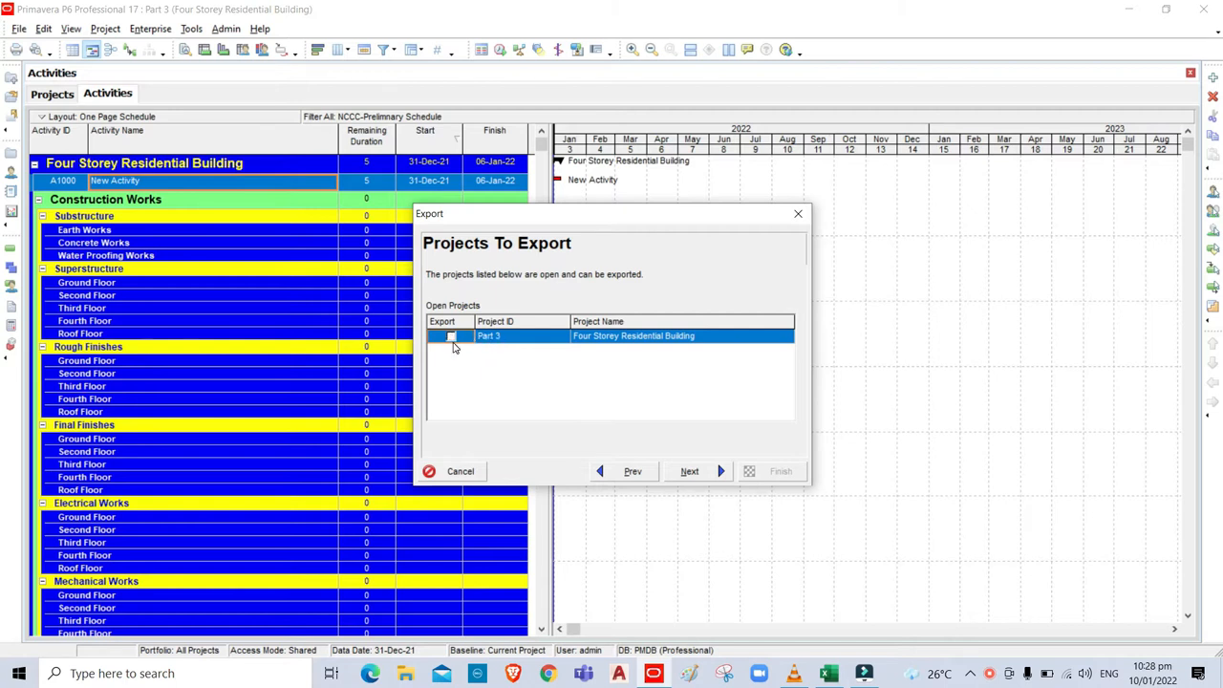
pyautogui.click(451, 338)
pyautogui.click(689, 471)
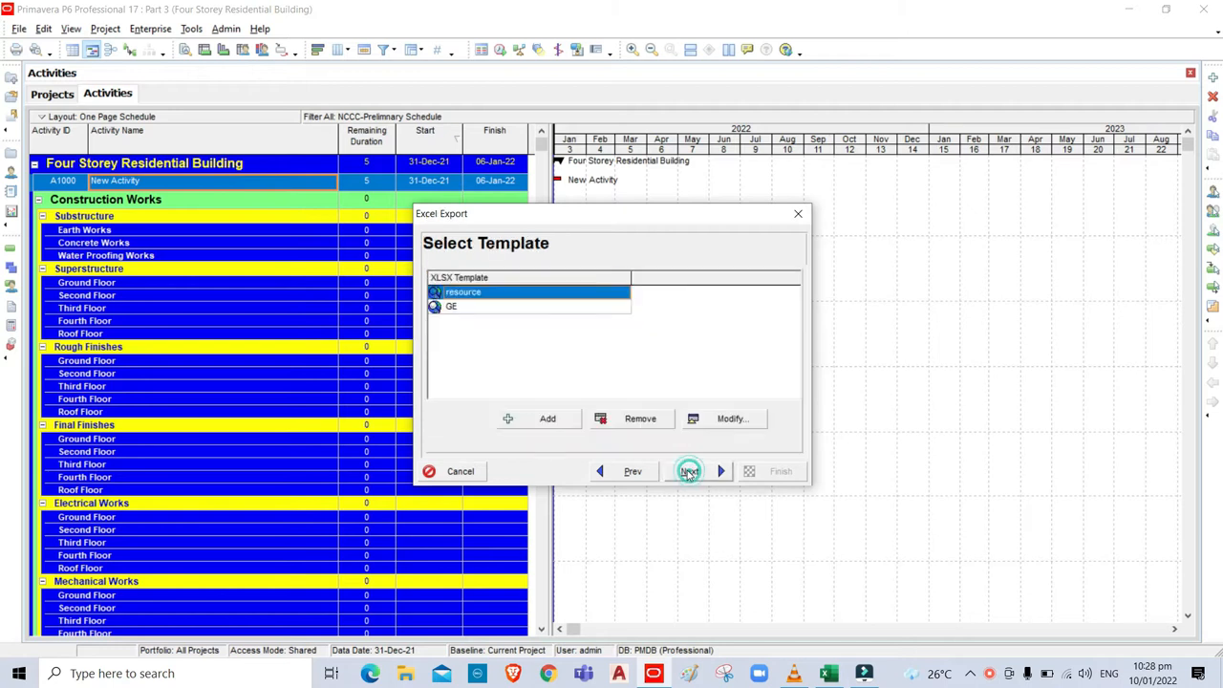
# Choose the resource export template, review its columns including Activity Name, and continue to file selection.
pyautogui.click(478, 292)
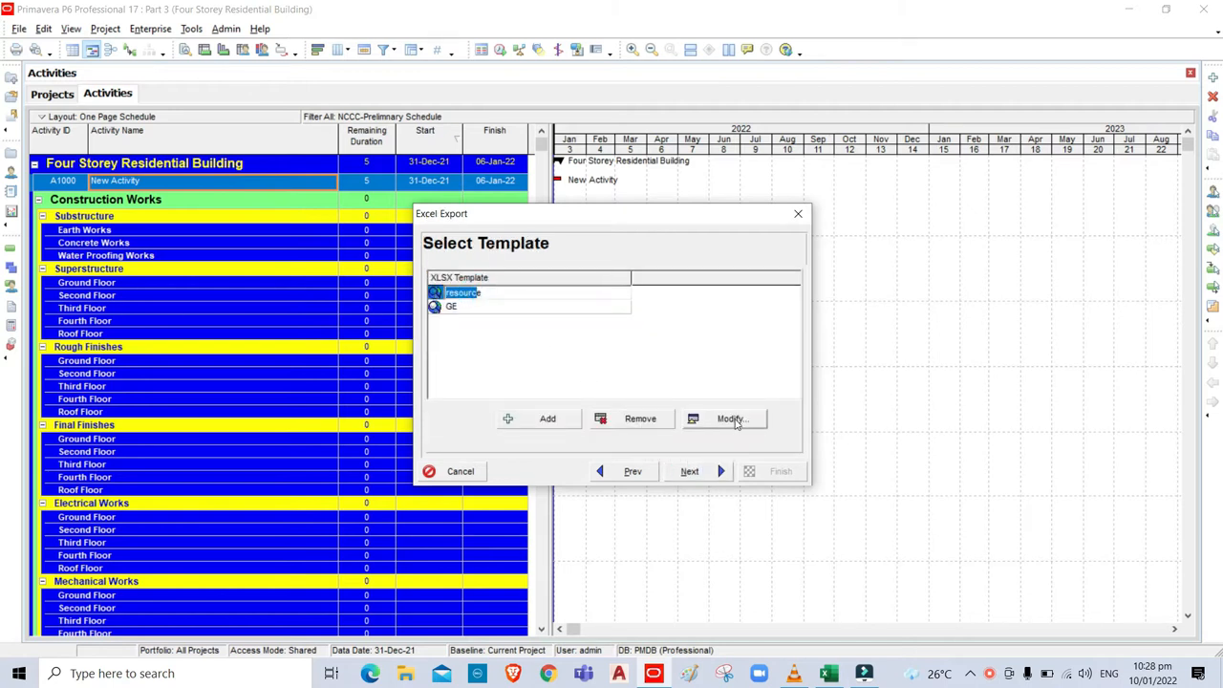
pyautogui.click(732, 421)
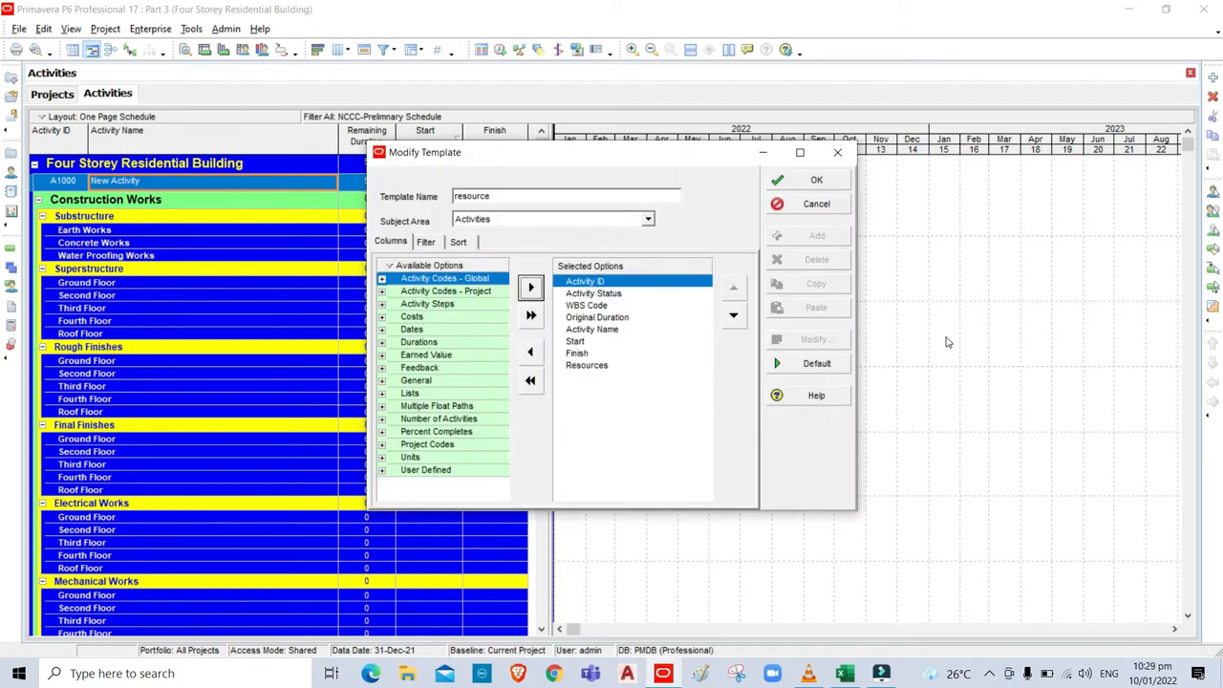
pyautogui.click(593, 330)
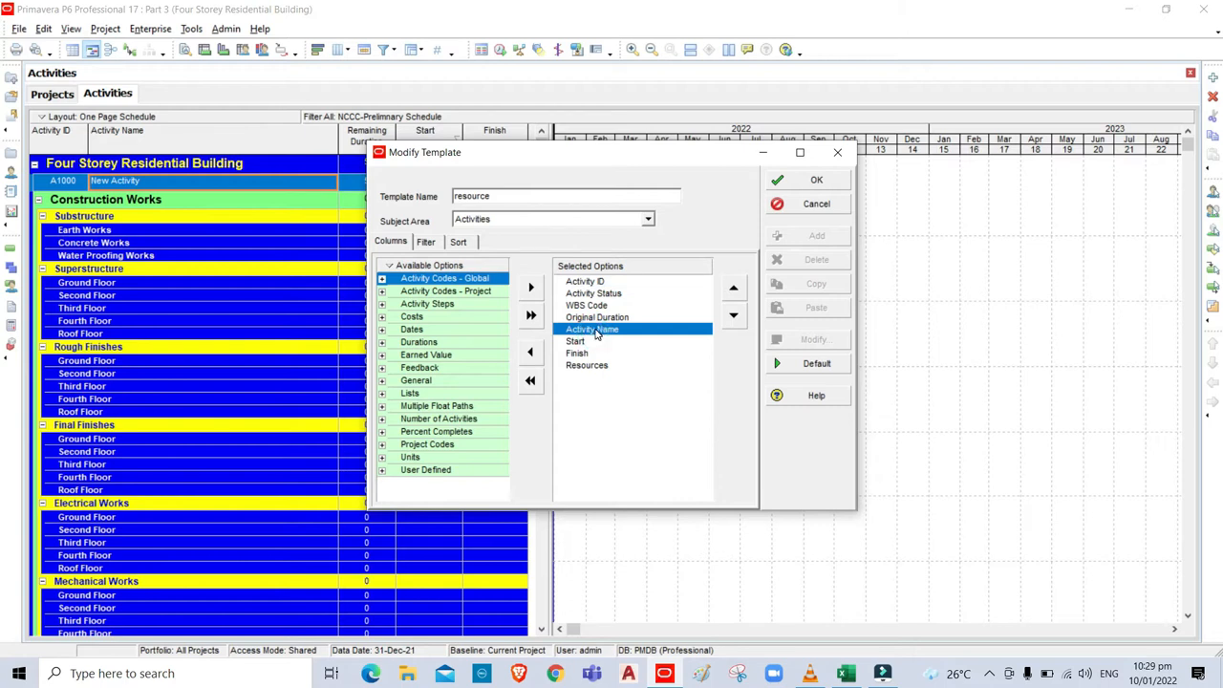
pyautogui.click(813, 181)
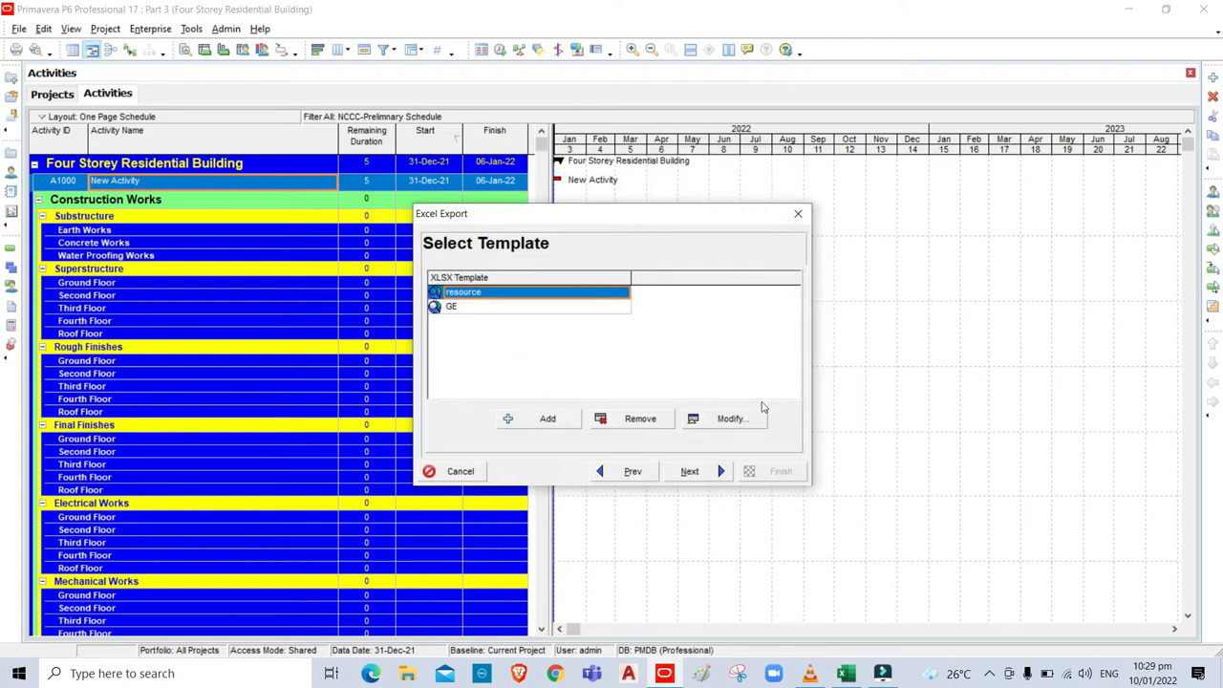
pyautogui.click(690, 471)
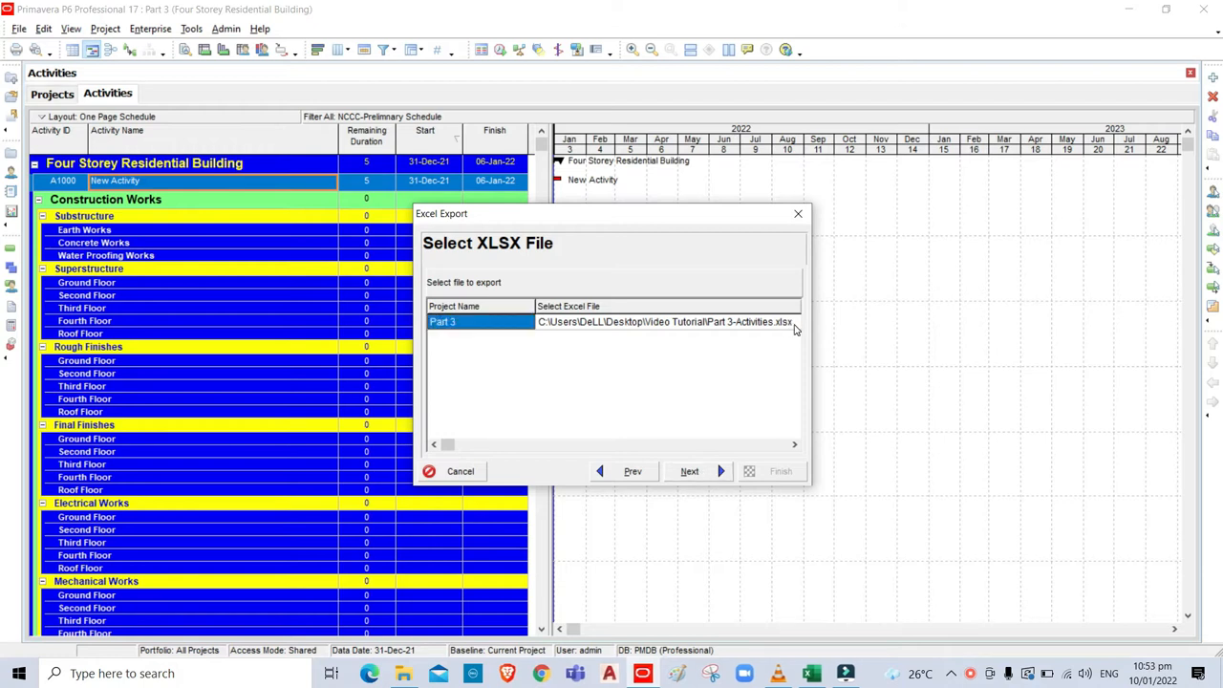
# Set Part 3-Activities as the output file, finish the export and close the success message.
pyautogui.click(794, 326)
pyautogui.click(696, 322)
pyautogui.click(697, 322)
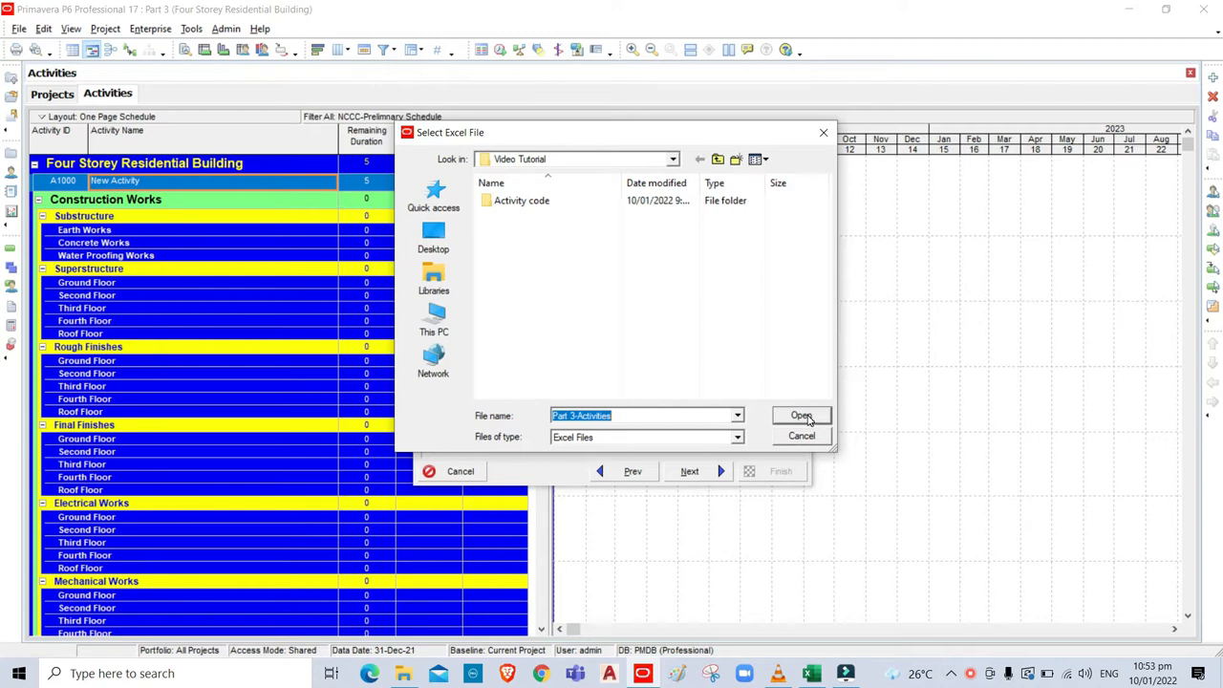
pyautogui.click(802, 416)
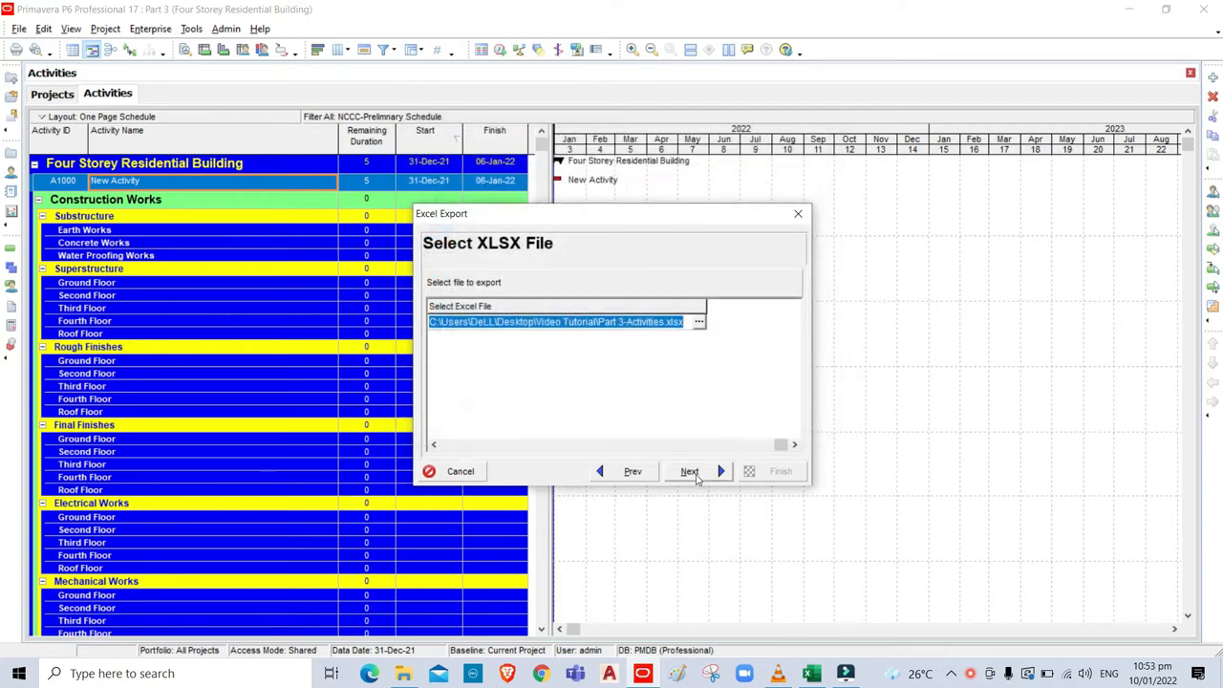
pyautogui.click(690, 472)
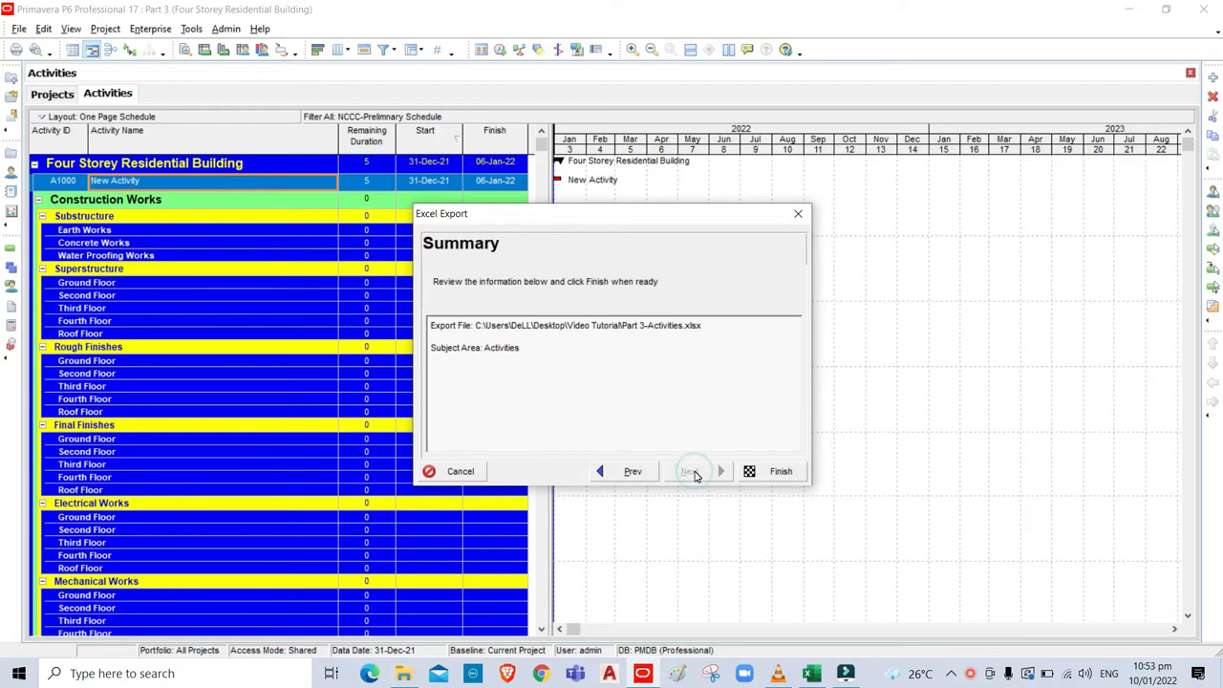
pyautogui.click(782, 474)
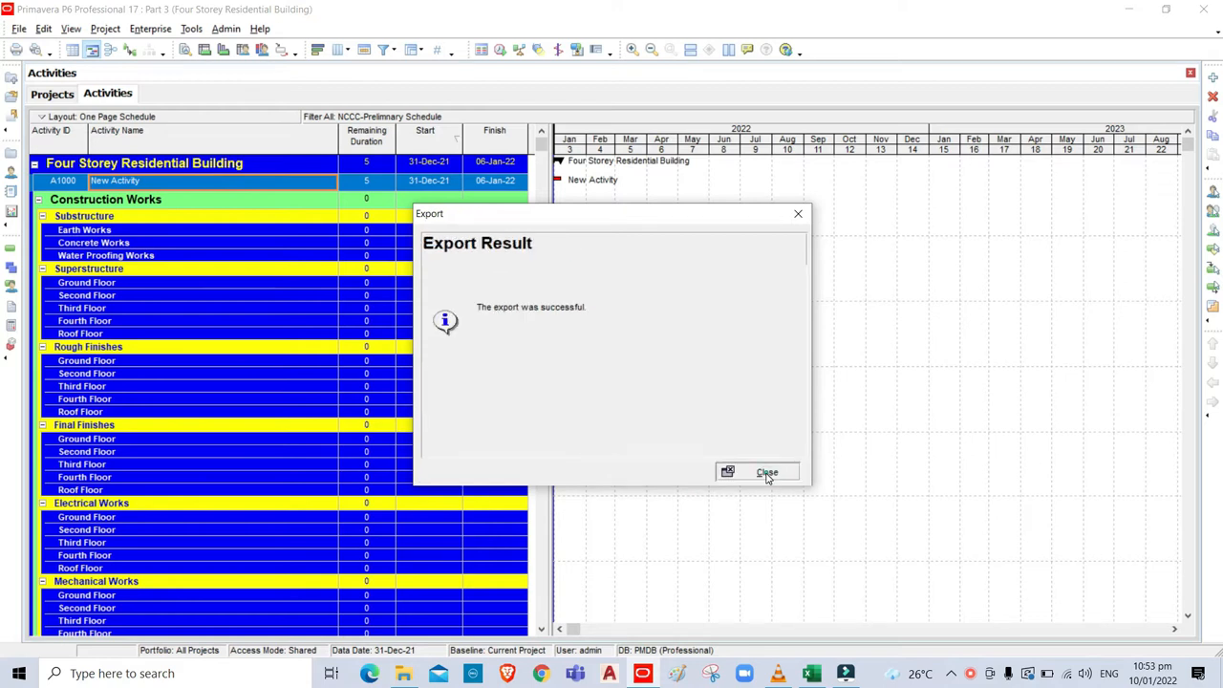
pyautogui.click(765, 473)
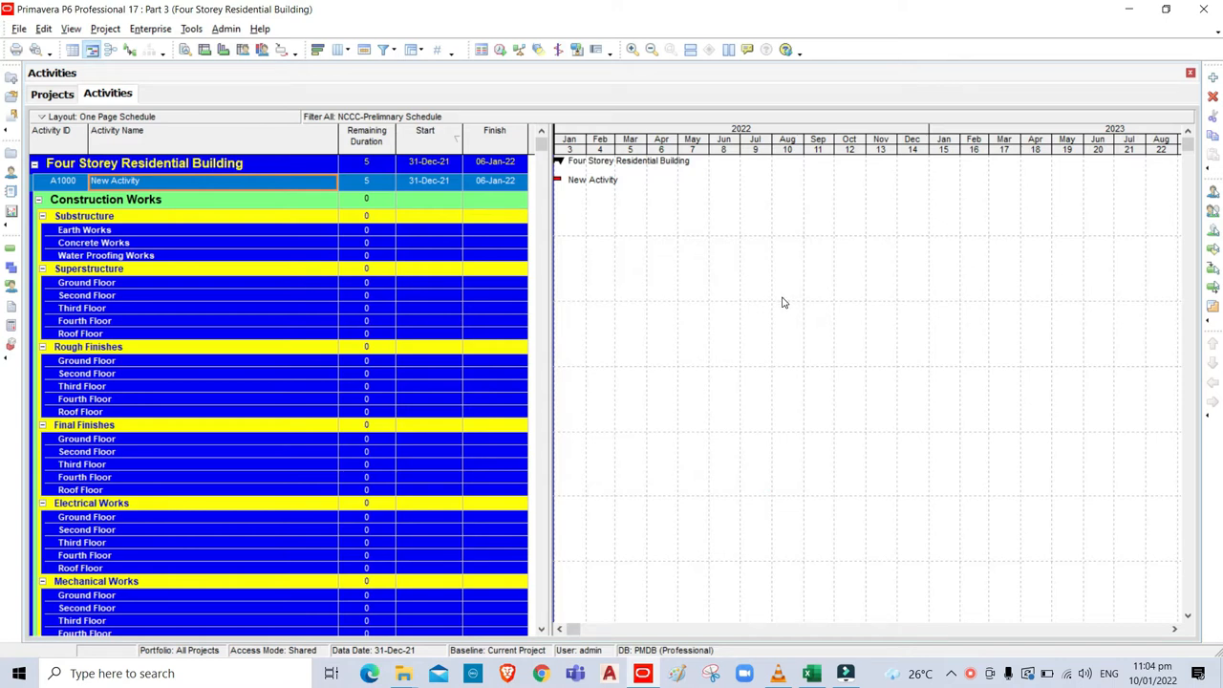
# Open Part 3-Activities.xlsx in Excel and AutoFit columns A through J.
pyautogui.click(1127, 12)
pyautogui.doubleClick(429, 260)
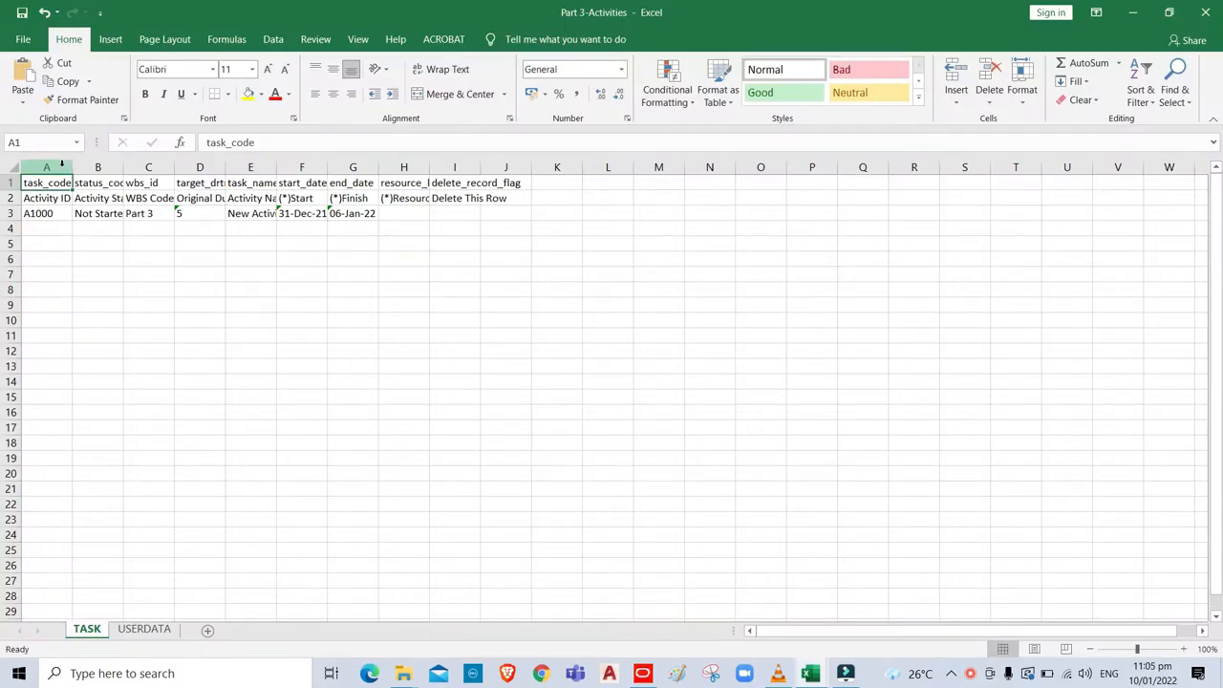
pyautogui.moveTo(60, 166); pyautogui.dragTo(524, 164)
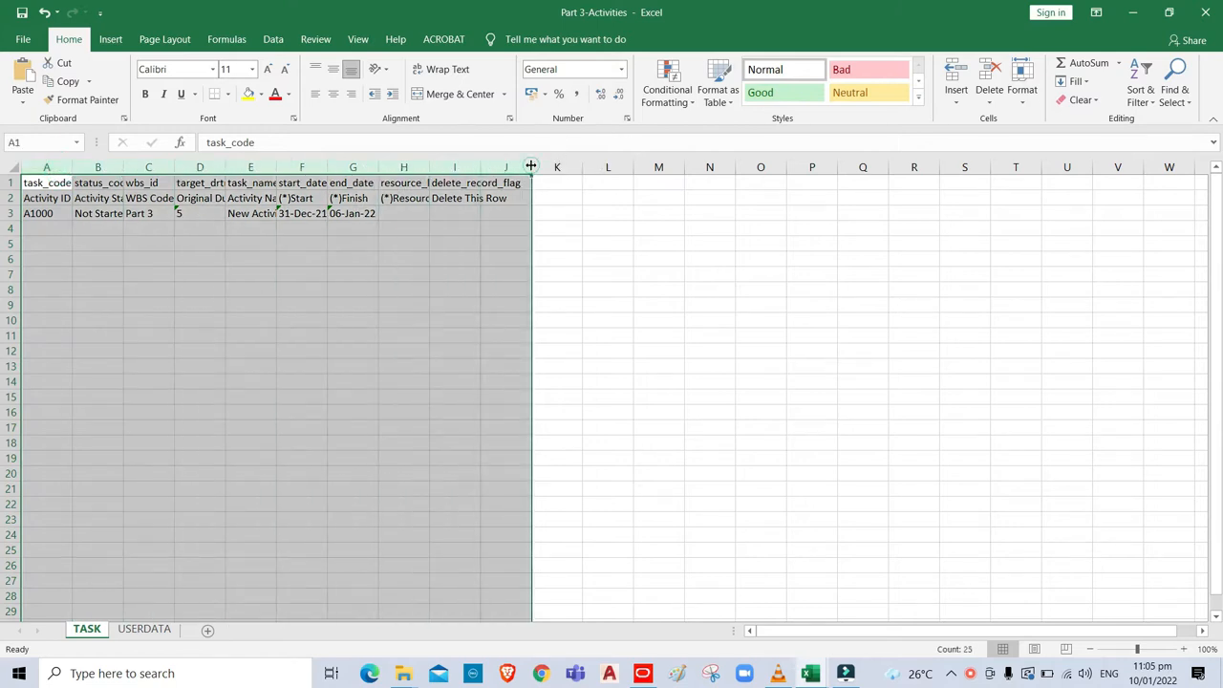
pyautogui.doubleClick(531, 166)
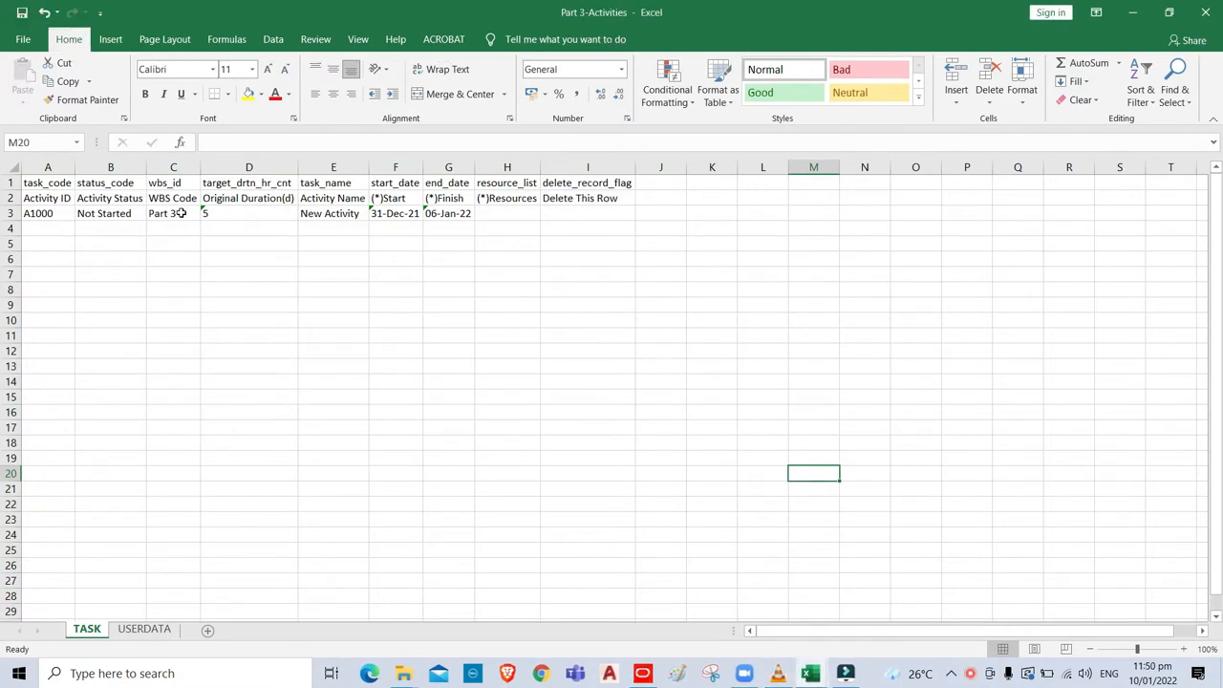
pyautogui.press('alt')
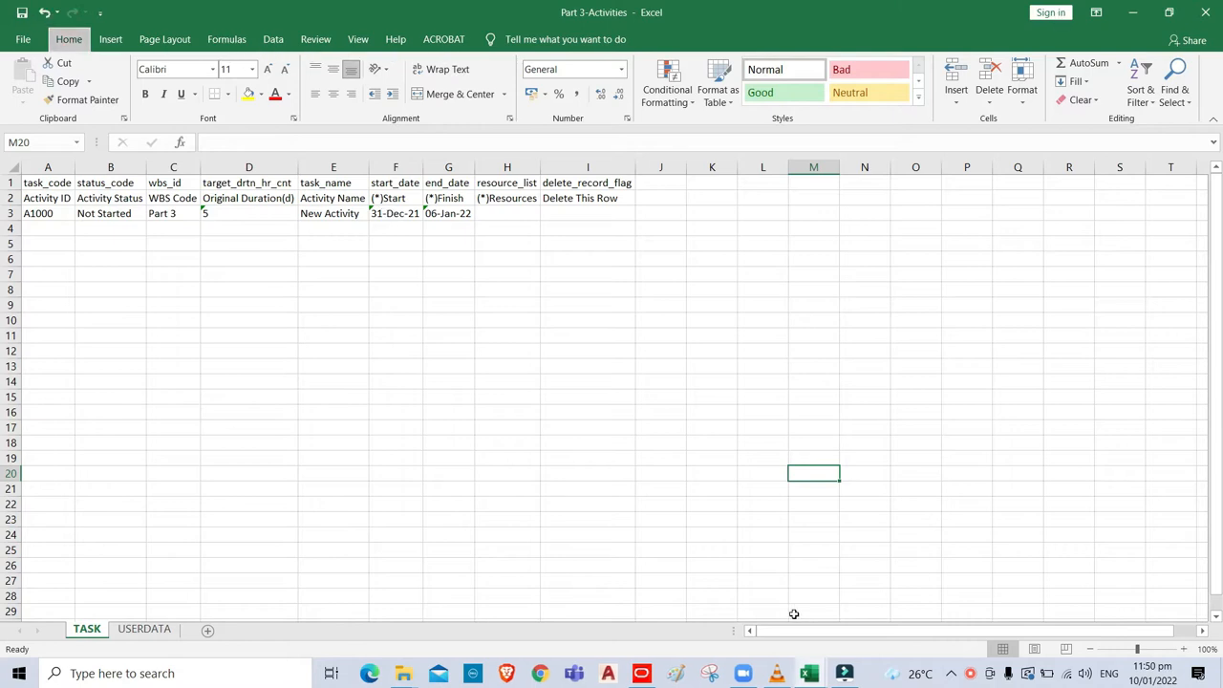
# In the WBS-Data workbook, filter Activity ID to exclude (Blanks), leaving 88 of 2044 records.
pyautogui.moveTo(810, 676)
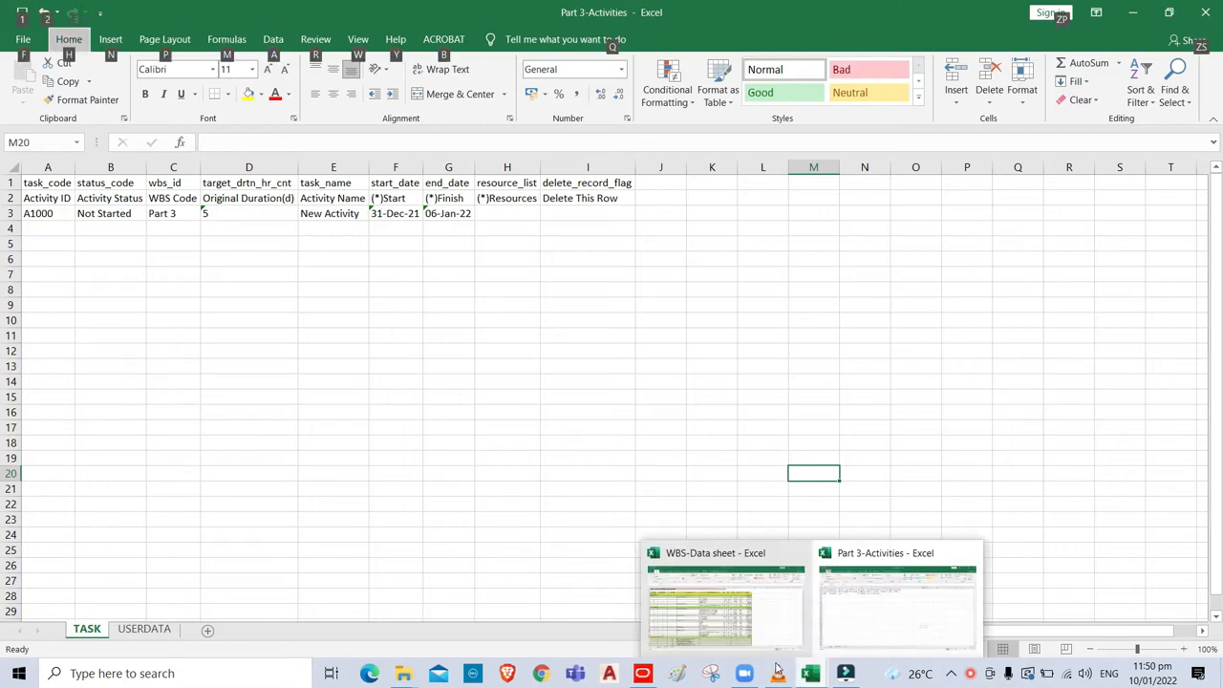
pyautogui.click(726, 629)
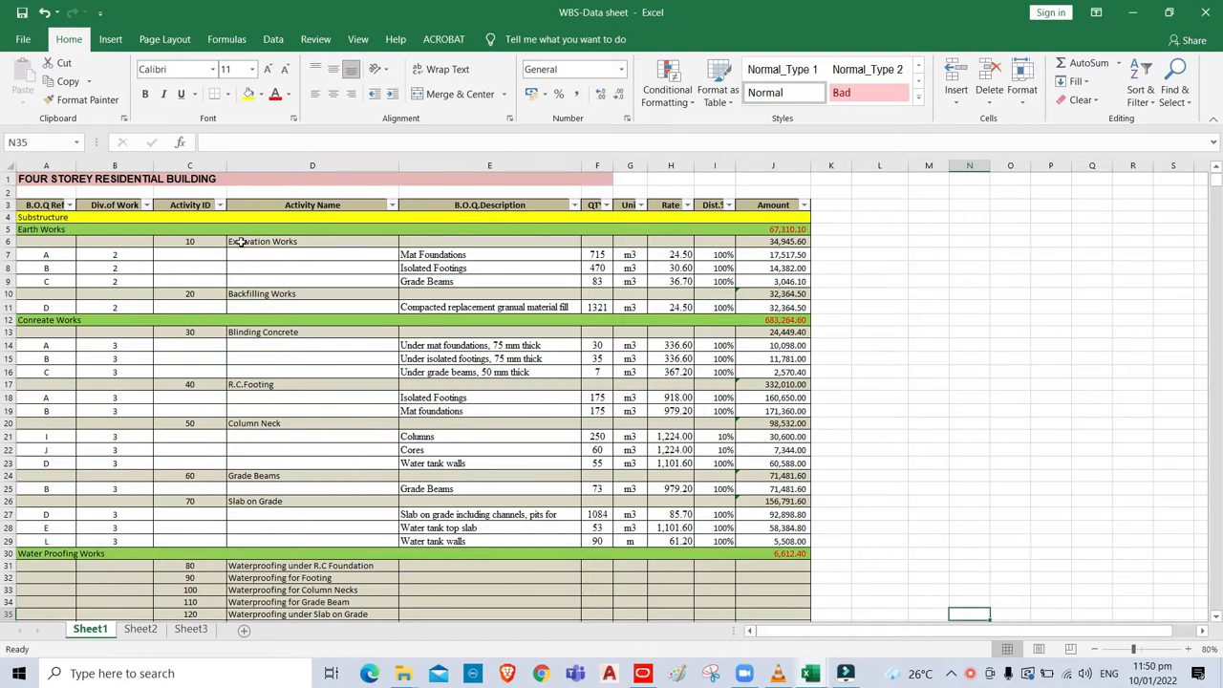
pyautogui.press('alt')
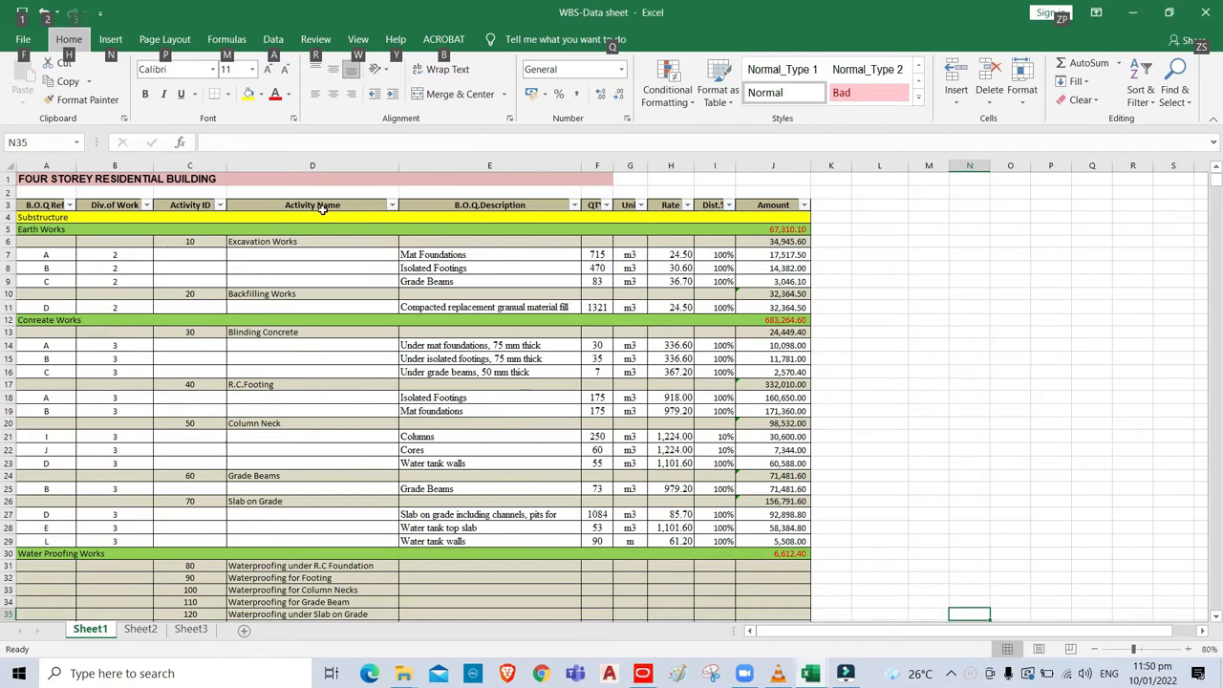
pyautogui.click(221, 205)
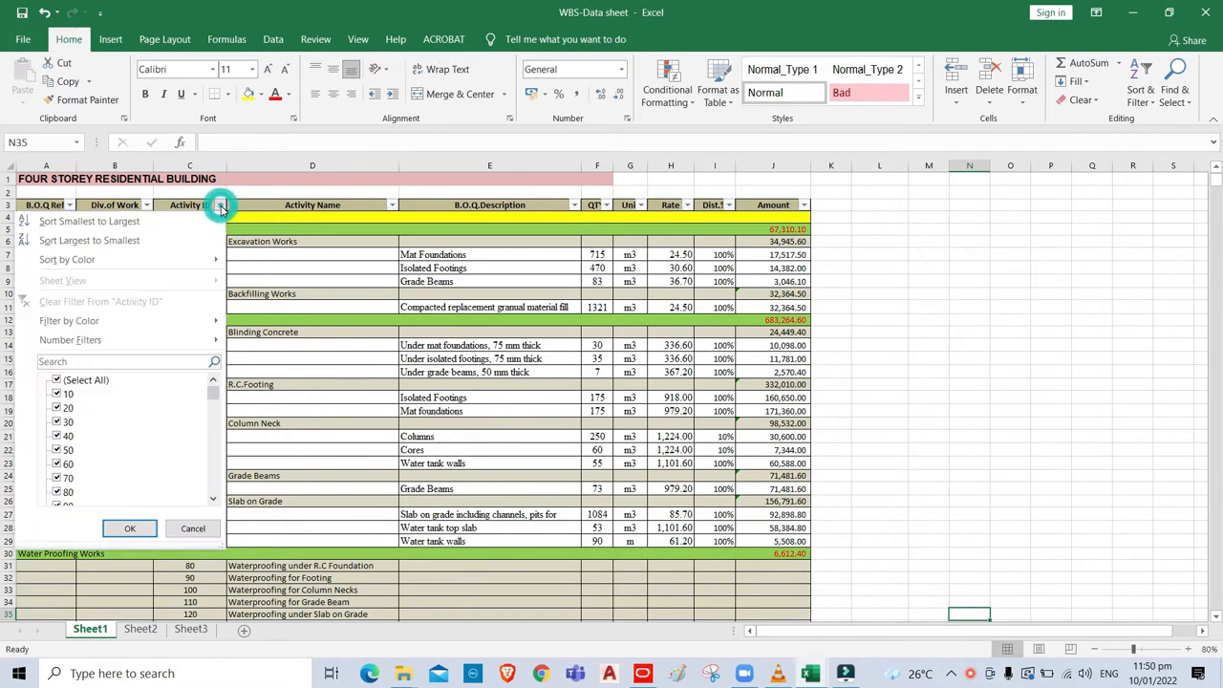
pyautogui.scroll(-1, 213, 508)
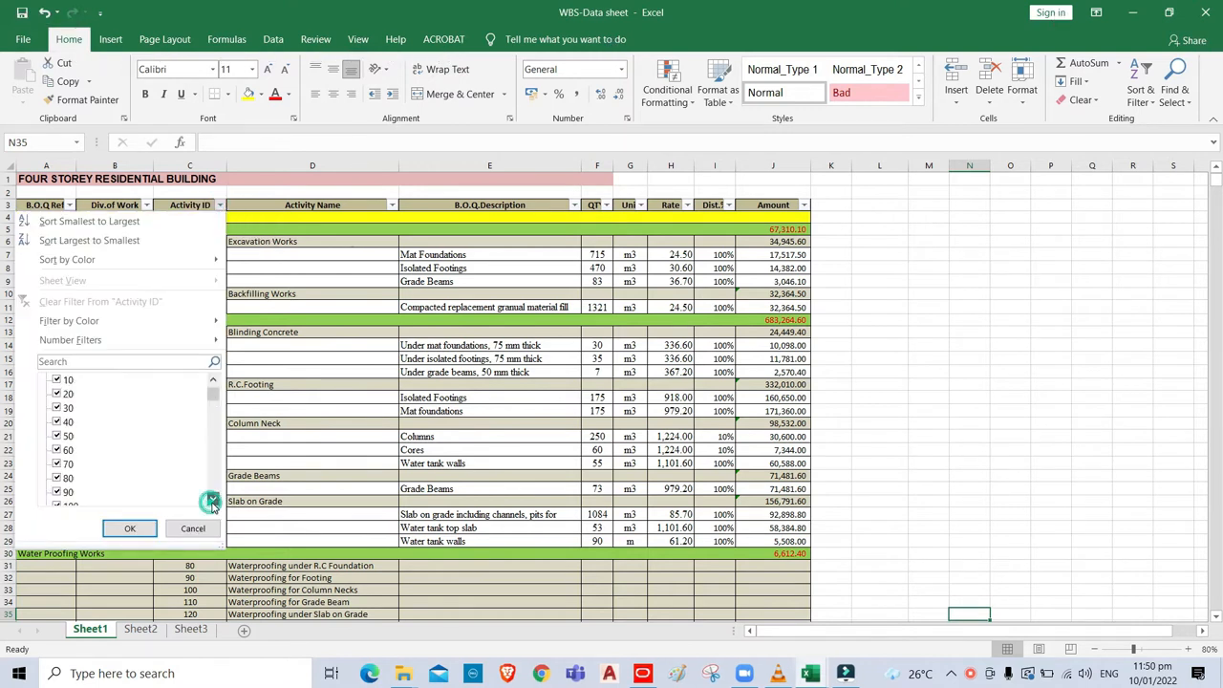
pyautogui.scroll(-20, 213, 499)
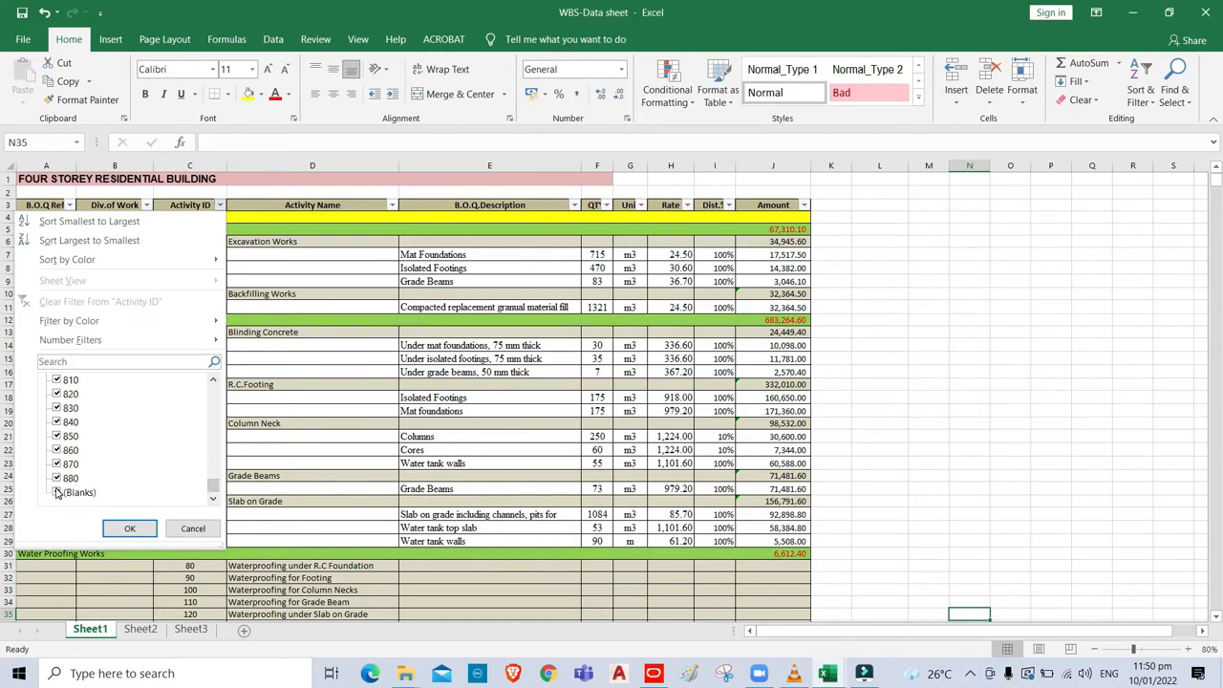
pyautogui.click(58, 492)
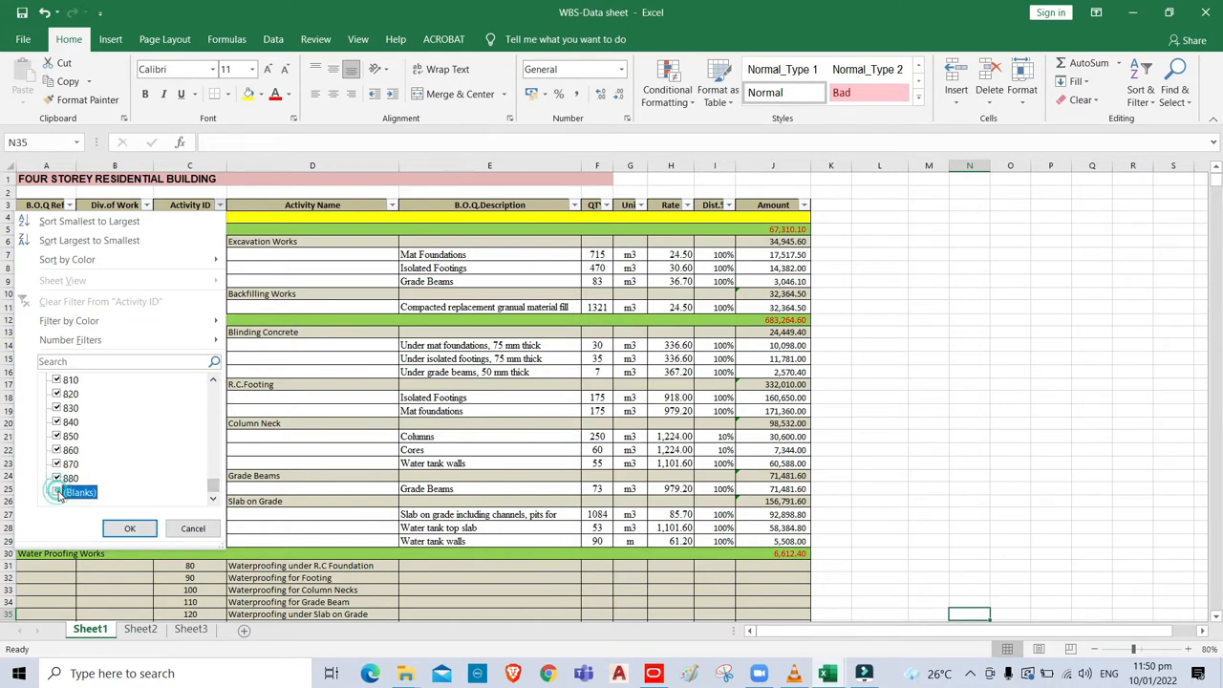
pyautogui.click(132, 529)
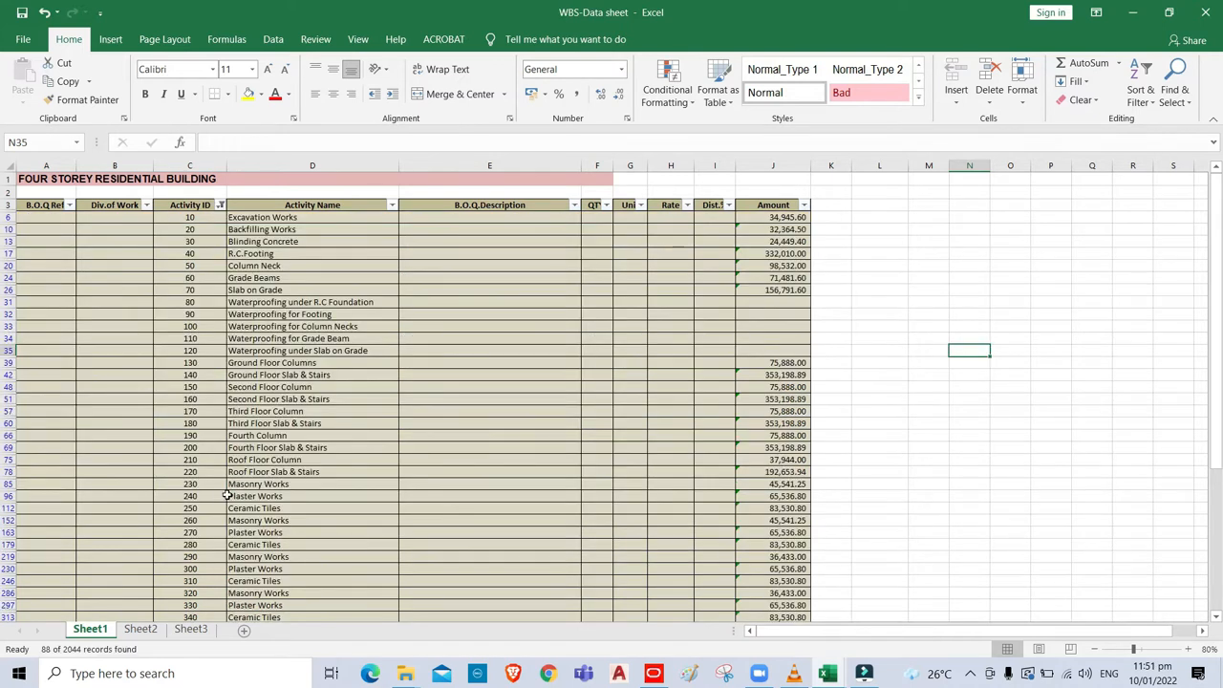
pyautogui.press('alt')
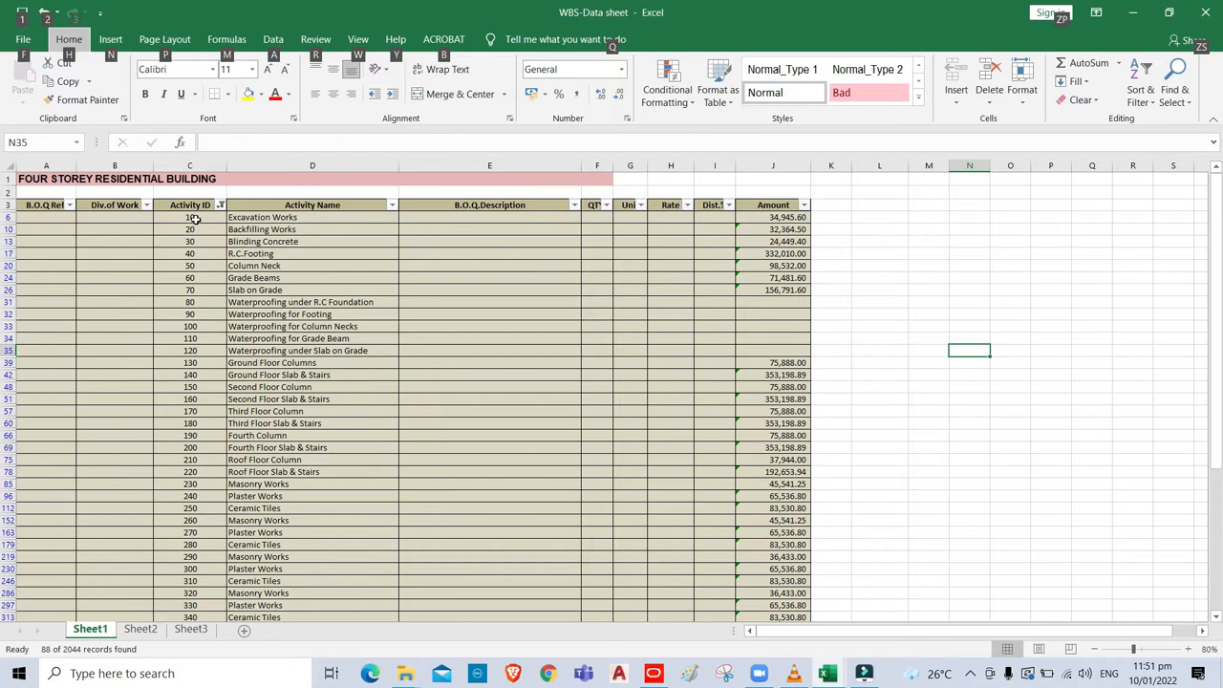
# Copy the filtered activity names from D6 downward, starting at Excavation Works, on the WBS-Data sheet.
pyautogui.moveTo(190, 219); pyautogui.dragTo(315, 608)
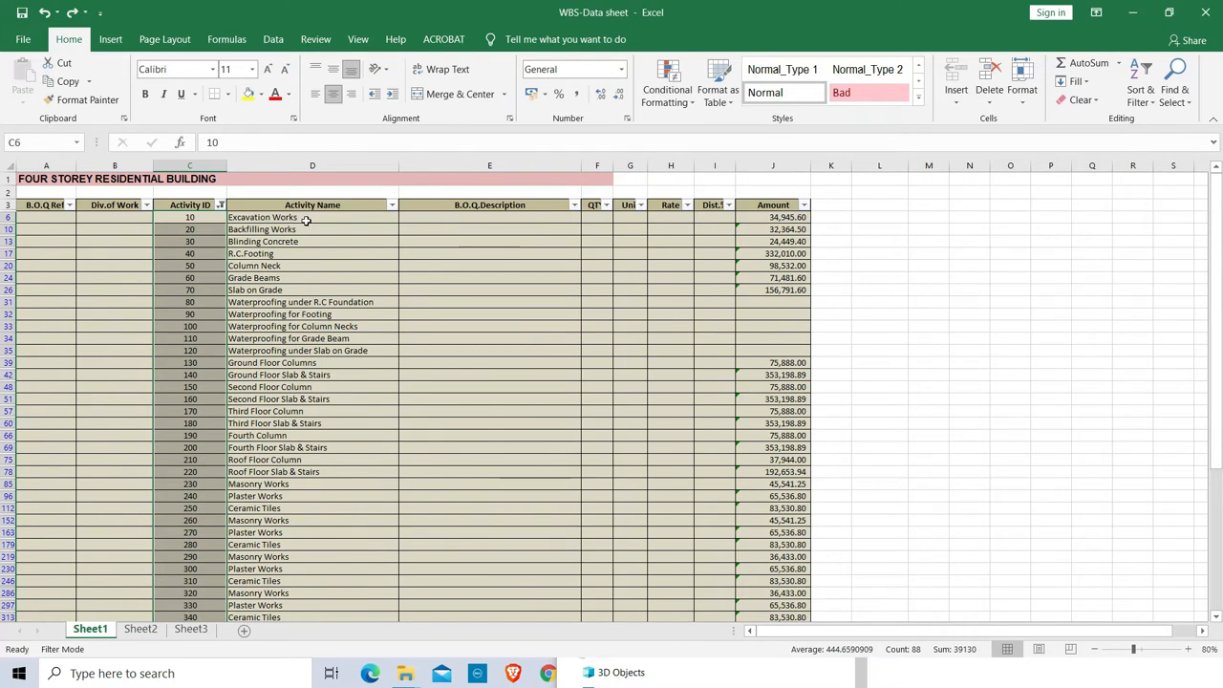
pyautogui.click(306, 220)
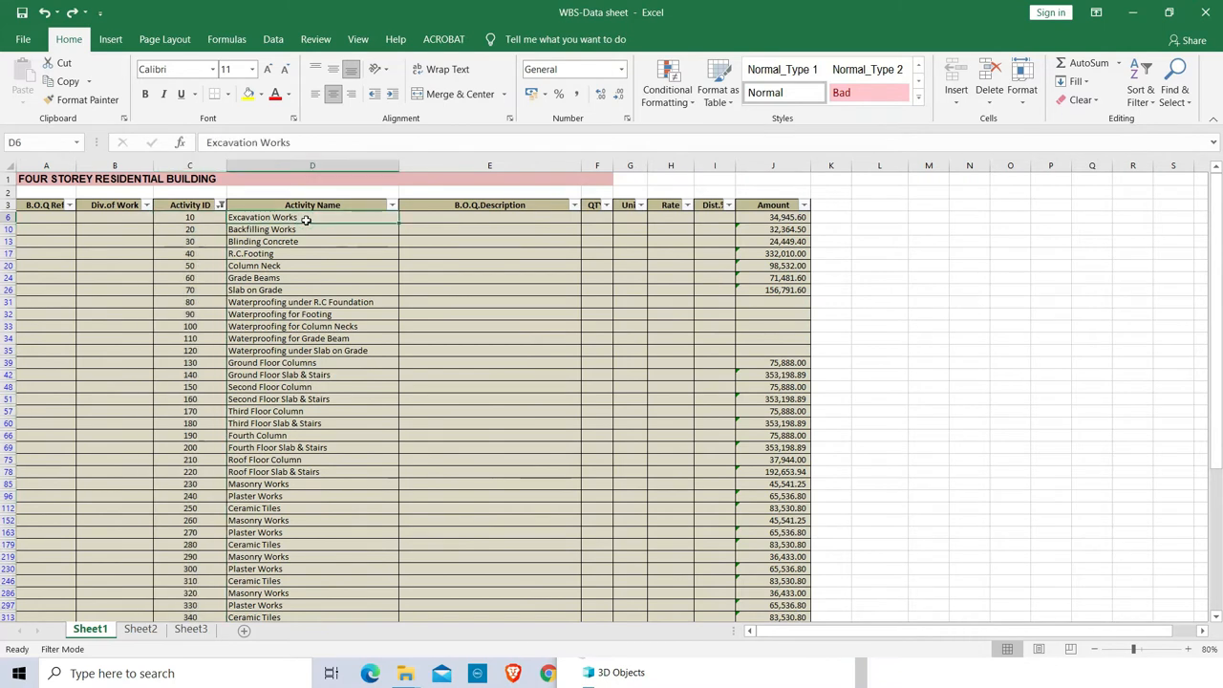
pyautogui.moveTo(306, 222); pyautogui.dragTo(271, 595)
pyautogui.rightClick(272, 585)
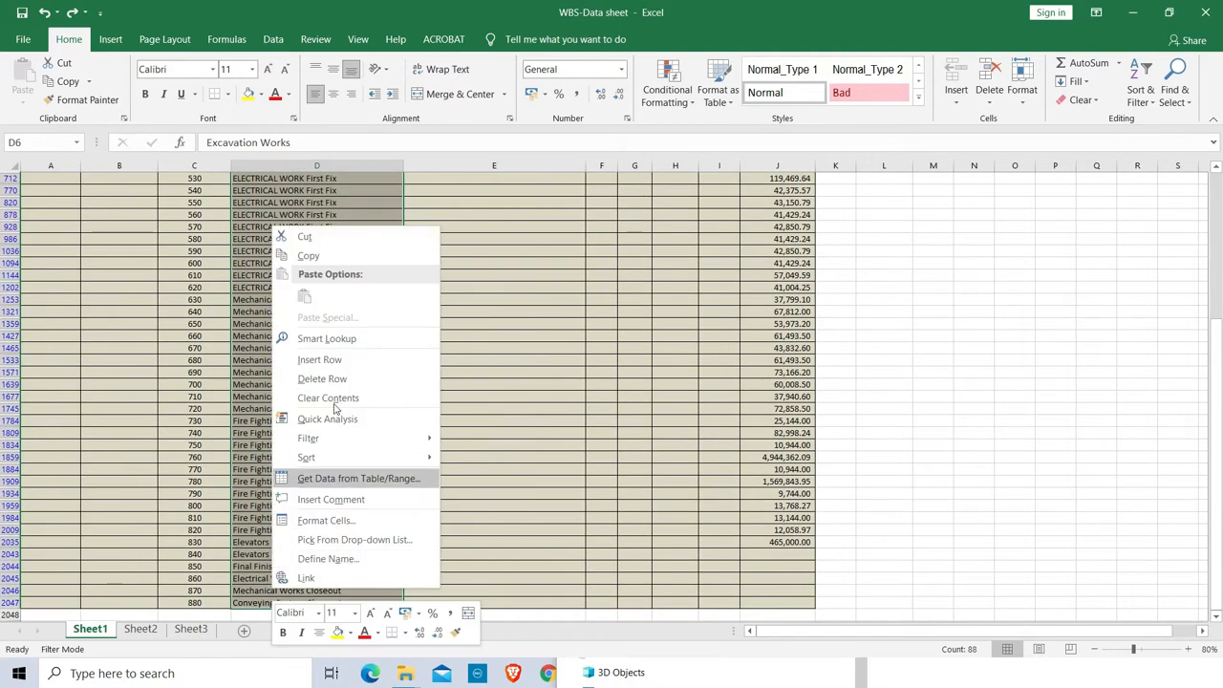
pyautogui.click(306, 254)
# Paste the names as values at E3 in Part 3-Activities, widen column E, and return to WBS-Data.
pyautogui.moveTo(845, 673)
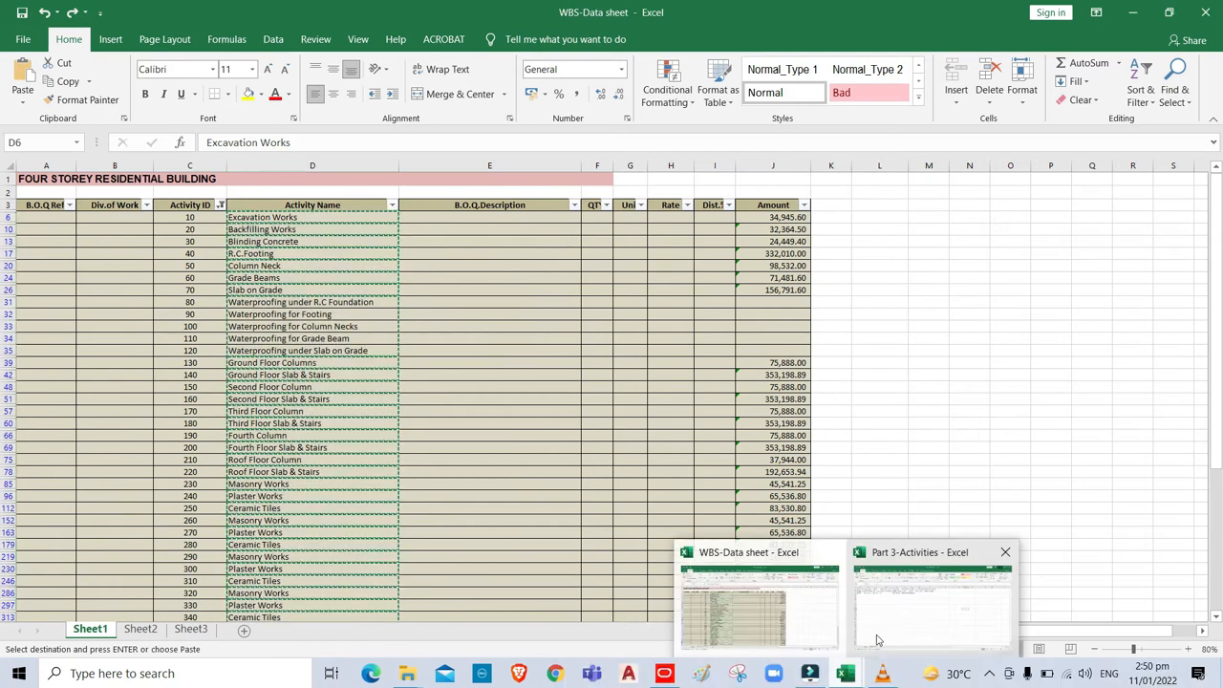
pyautogui.click(934, 602)
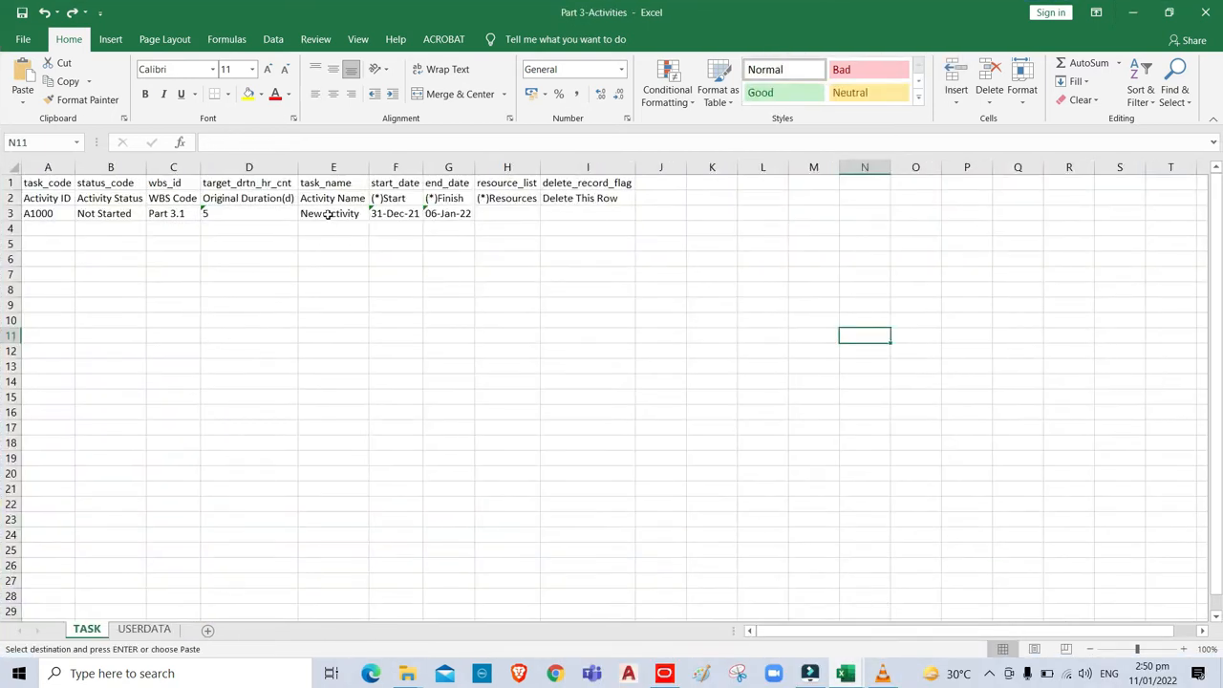
pyautogui.click(325, 214)
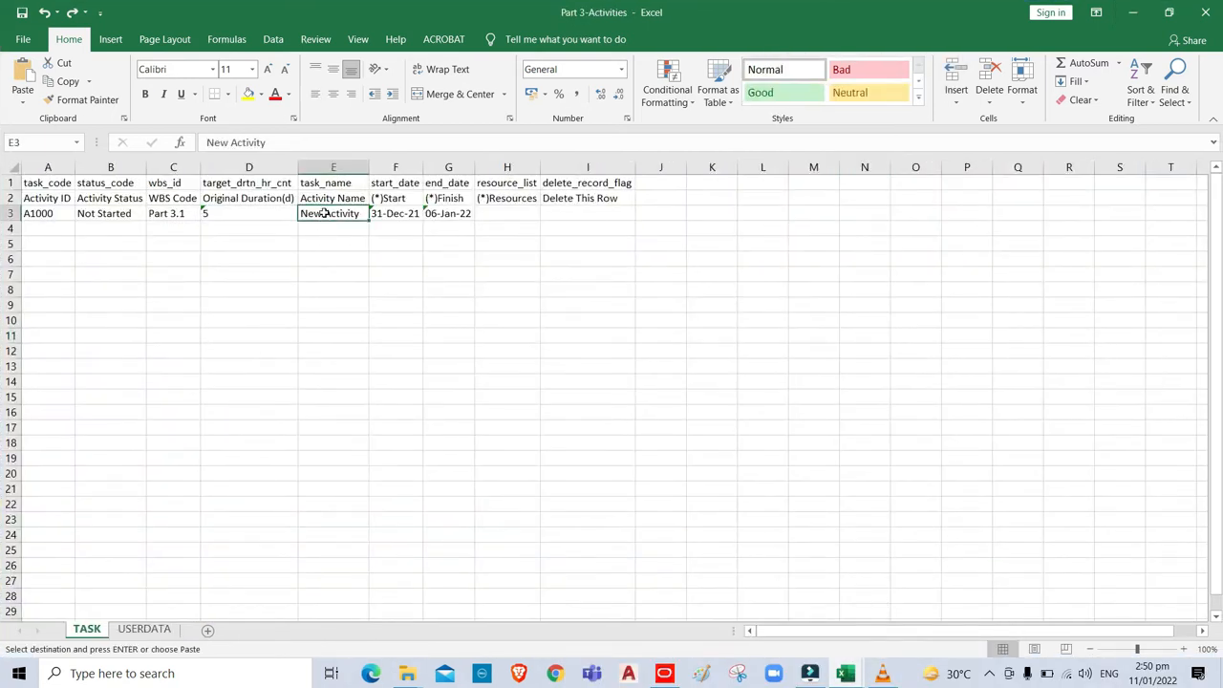
pyautogui.rightClick(325, 214)
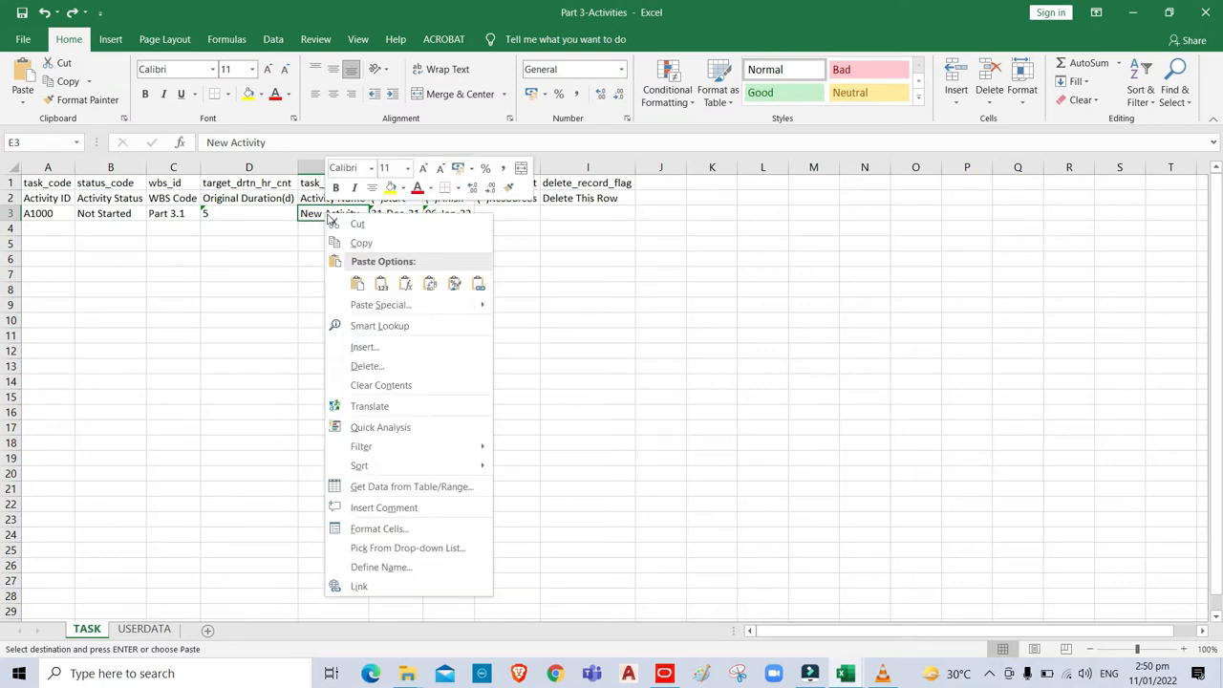
pyautogui.click(381, 285)
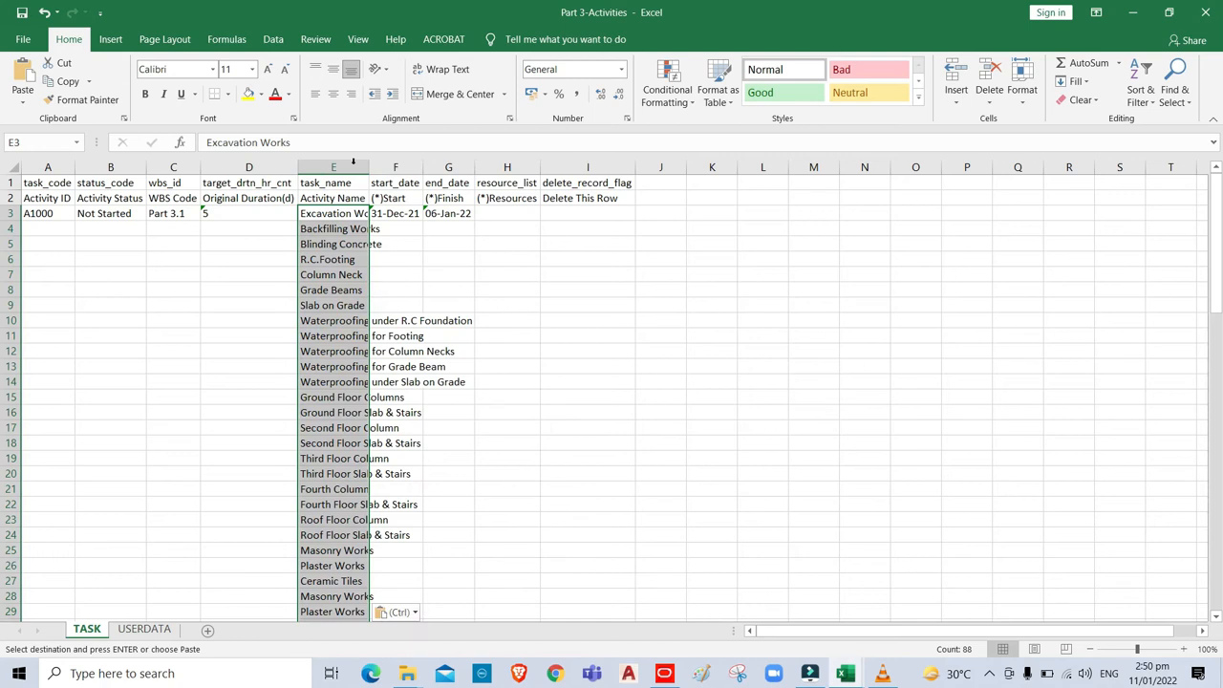
pyautogui.moveTo(369, 167); pyautogui.dragTo(440, 167)
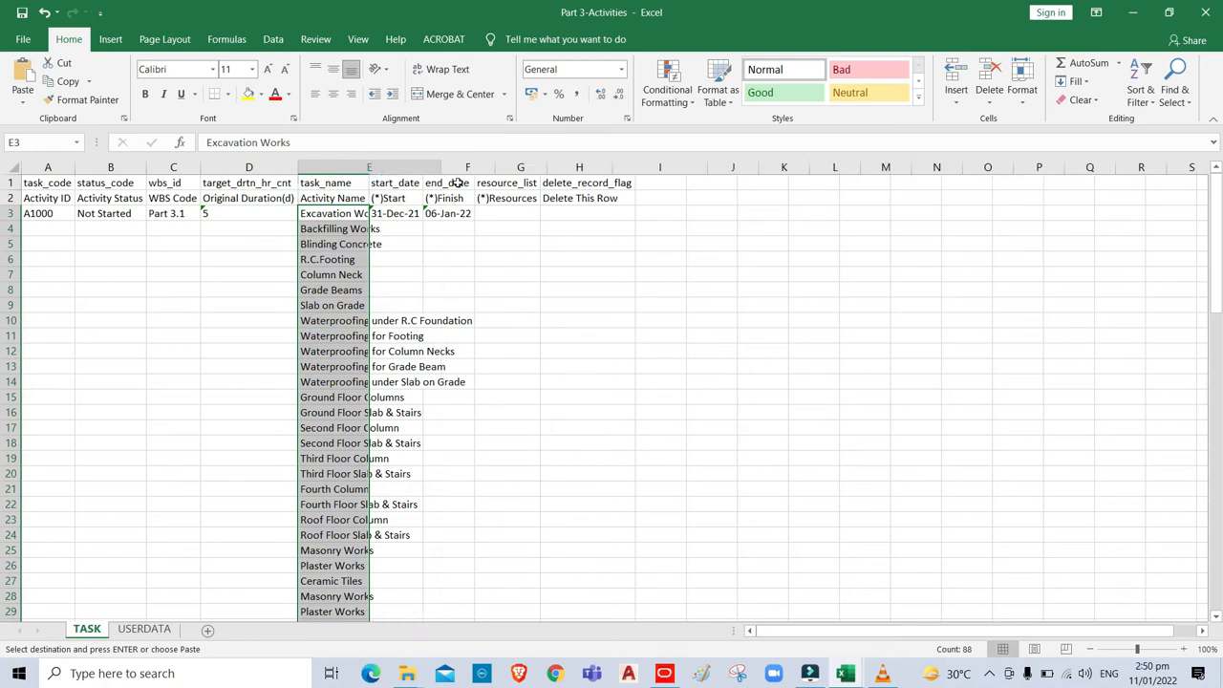
pyautogui.moveTo(845, 678)
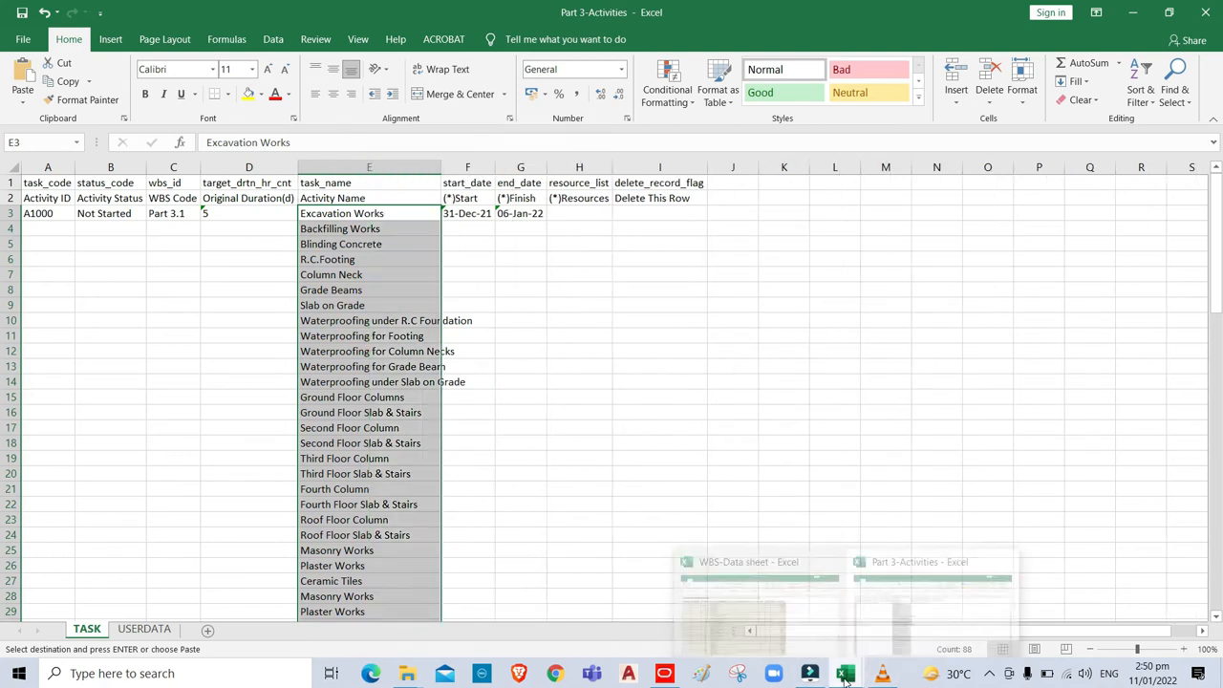
pyautogui.click(750, 598)
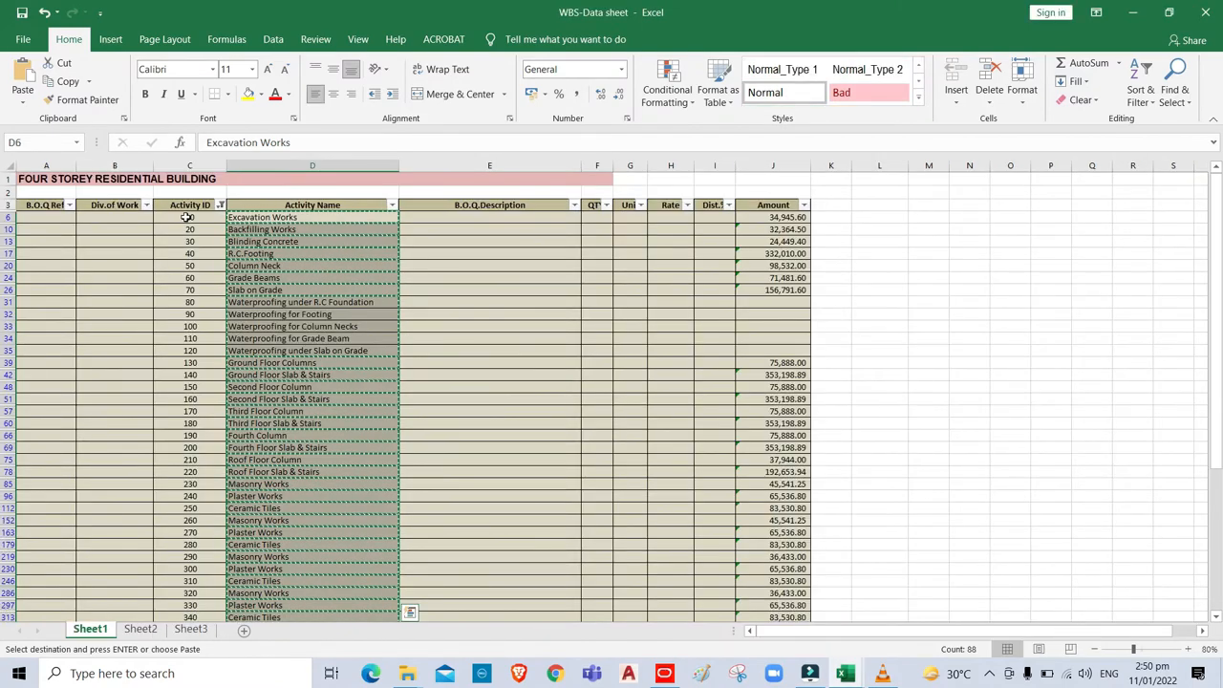
# Copy the filtered numbered activity IDs from column C.
pyautogui.moveTo(188, 217); pyautogui.dragTo(188, 589)
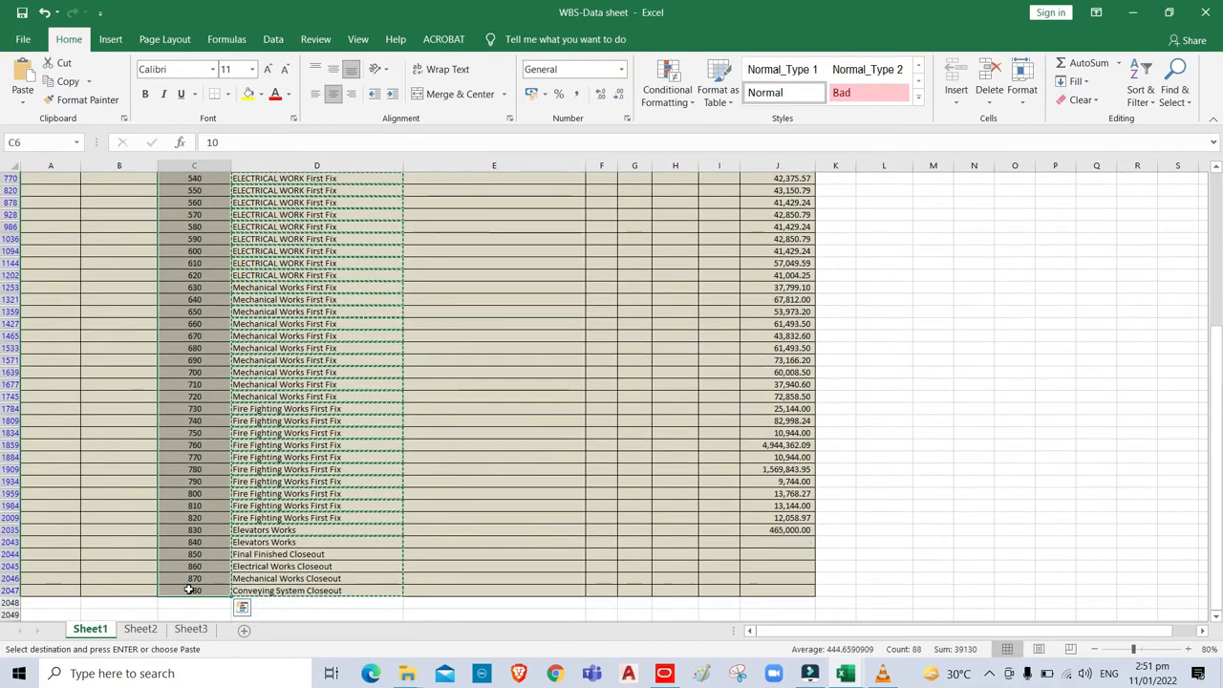
pyautogui.rightClick(186, 212)
pyautogui.click(228, 243)
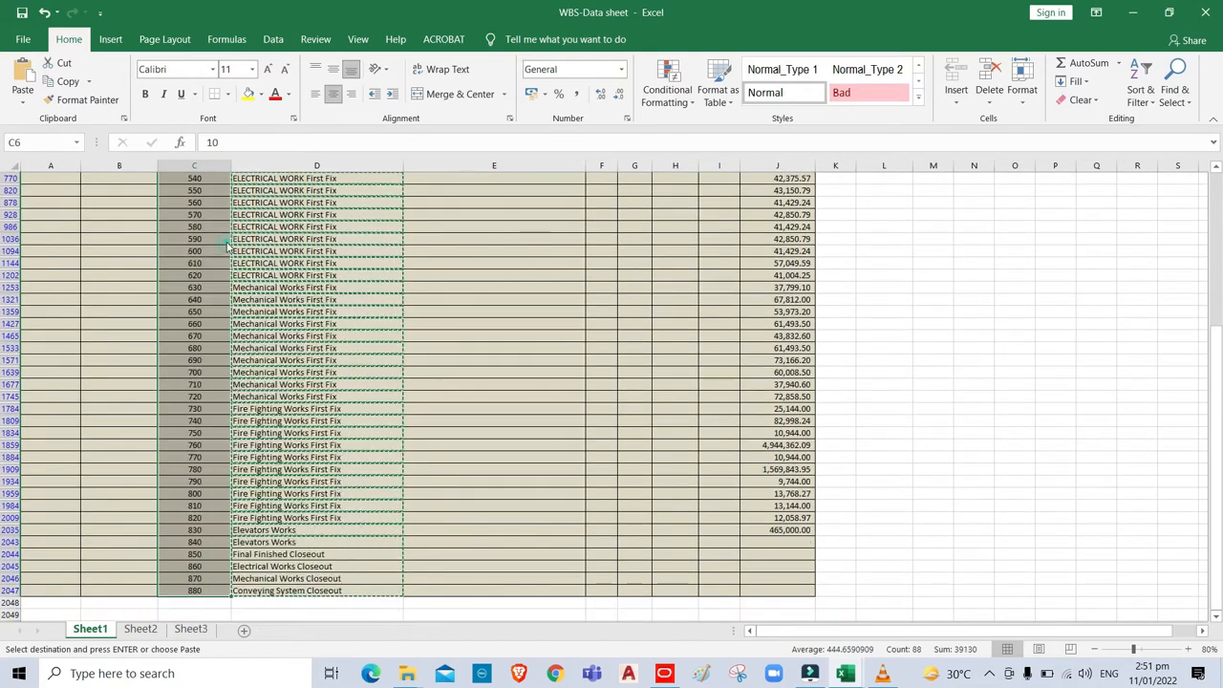
# In the Part 3-Activities workbook, paste the IDs as values from A3 down, replacing A1000.
pyautogui.click(846, 674)
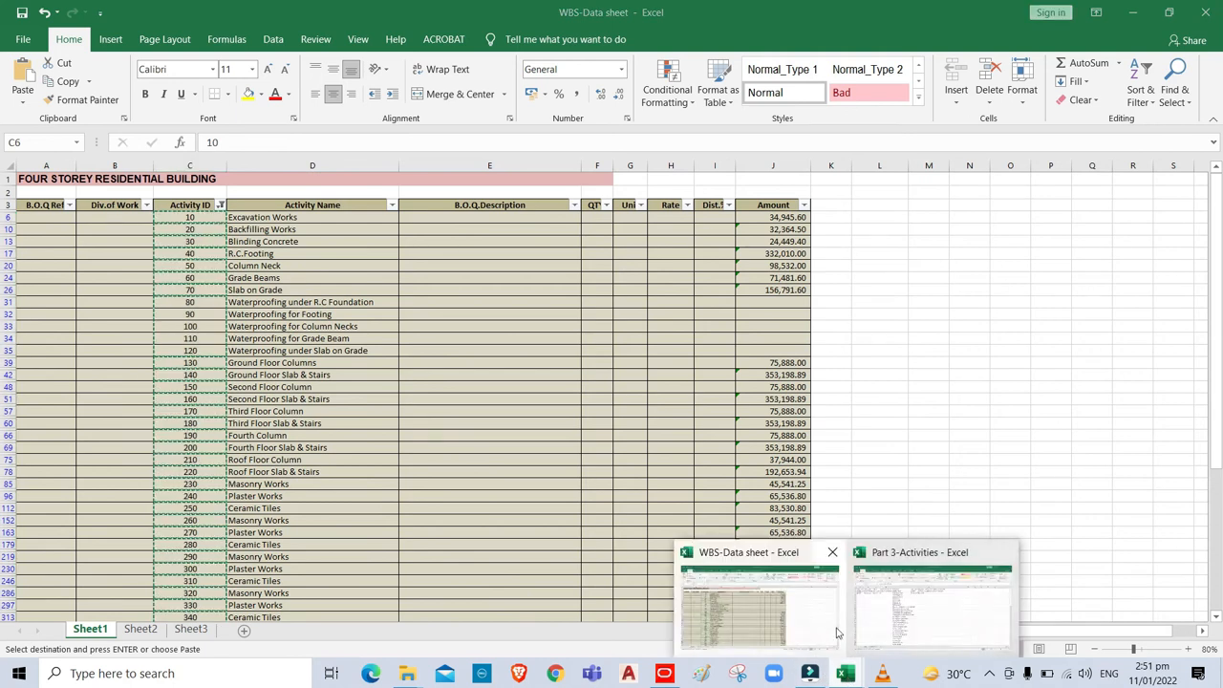
pyautogui.click(869, 626)
pyautogui.hotkey('ctrl', 'v')
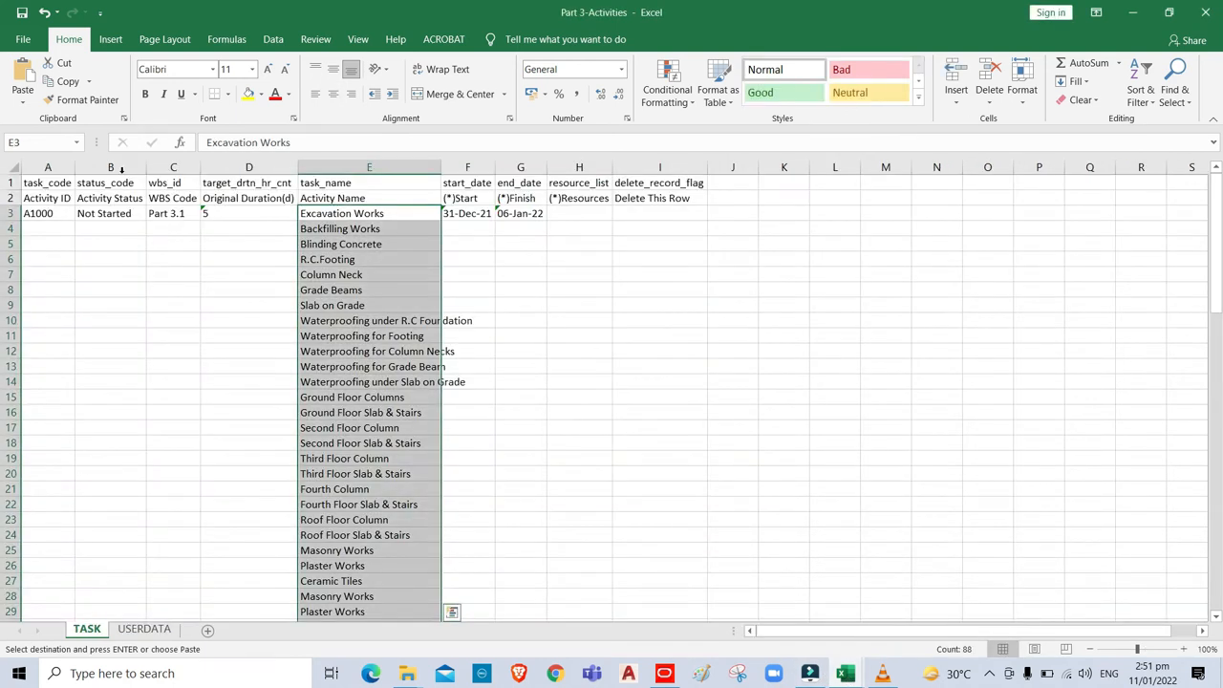
pyautogui.click(38, 213)
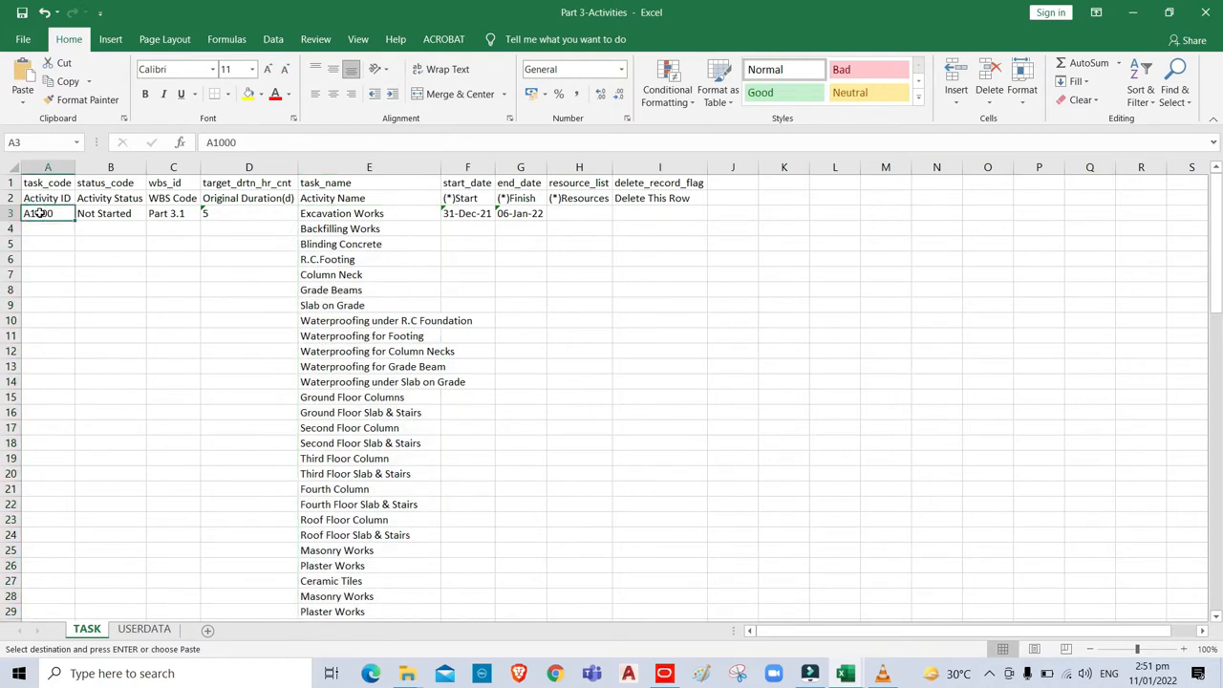
pyautogui.rightClick(38, 213)
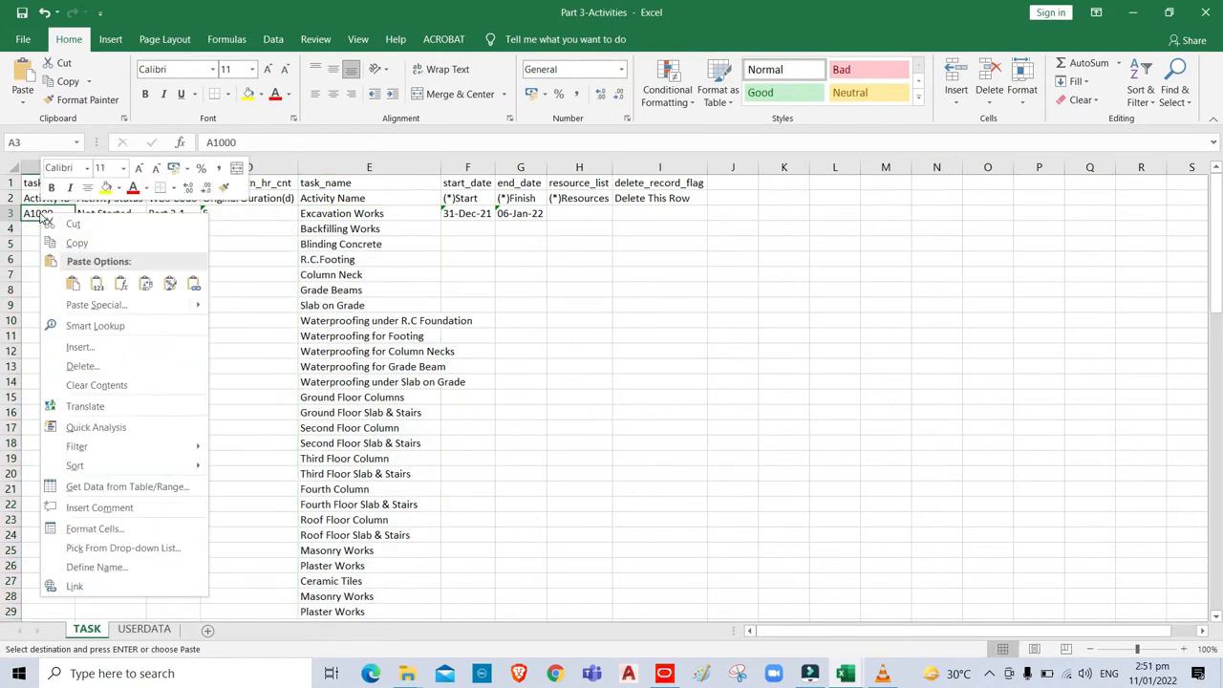
pyautogui.click(96, 285)
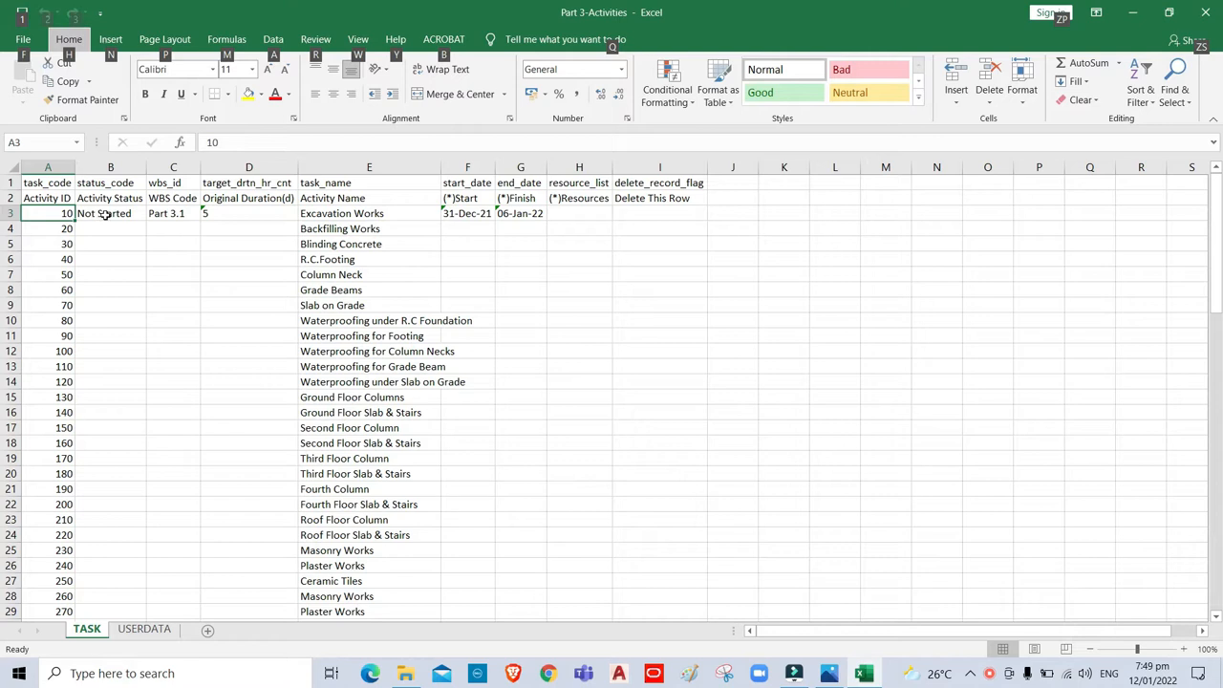
# Autofill status, WBS codes, durations, and start and finish dates from row 3 down to every activity row.
pyautogui.moveTo(102, 214); pyautogui.dragTo(252, 215)
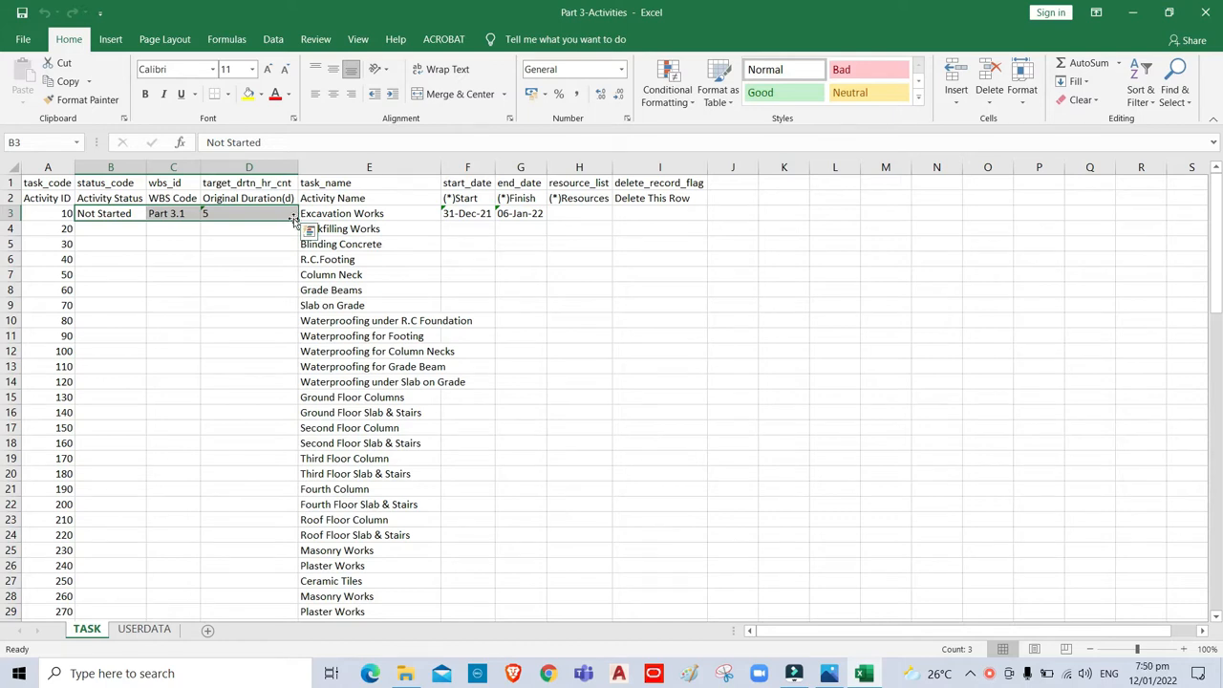
pyautogui.doubleClick(298, 219)
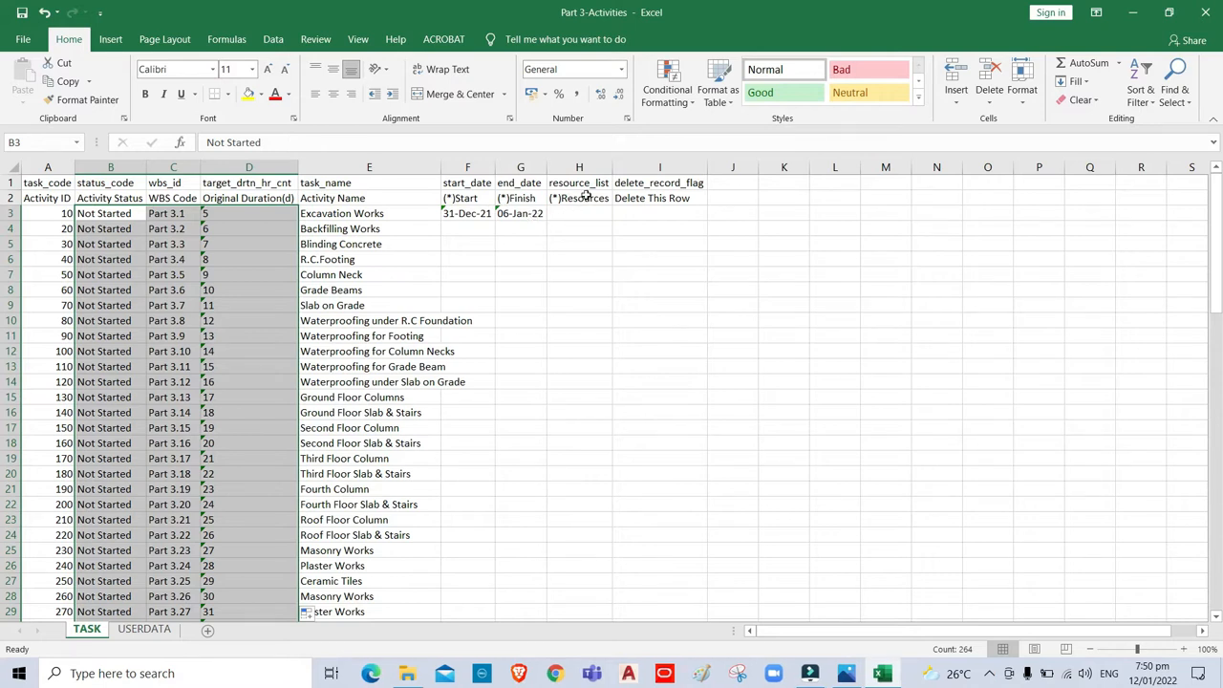
pyautogui.moveTo(459, 214); pyautogui.dragTo(573, 213)
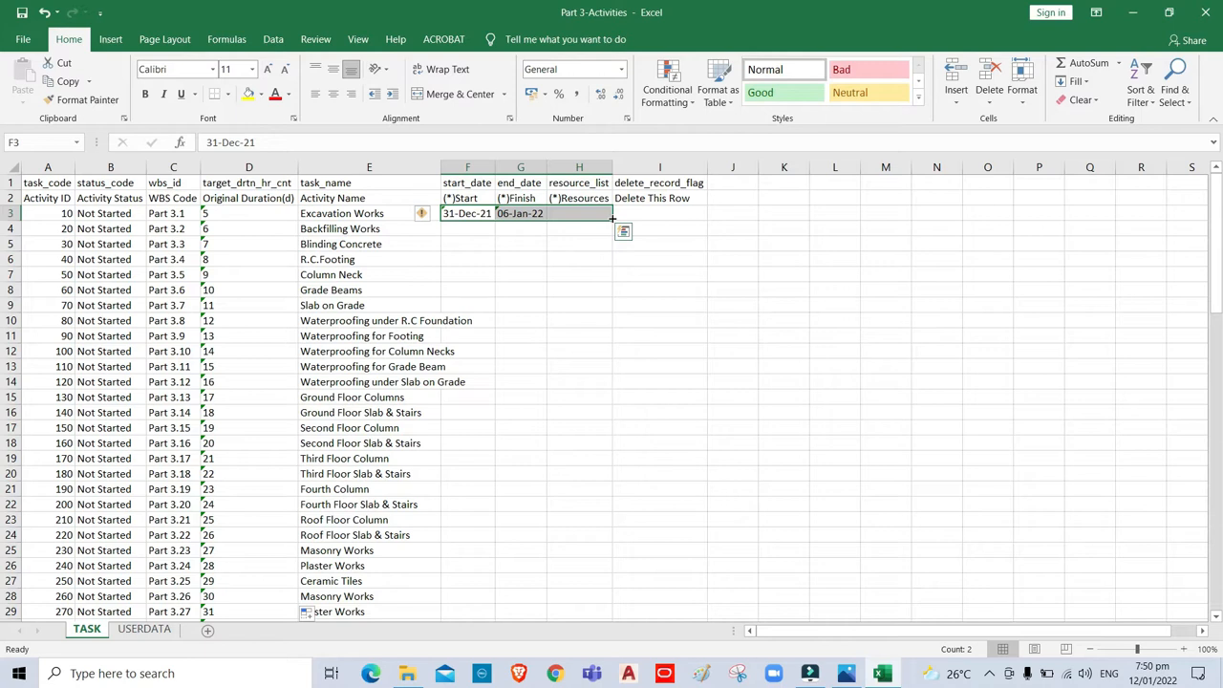
pyautogui.doubleClick(613, 219)
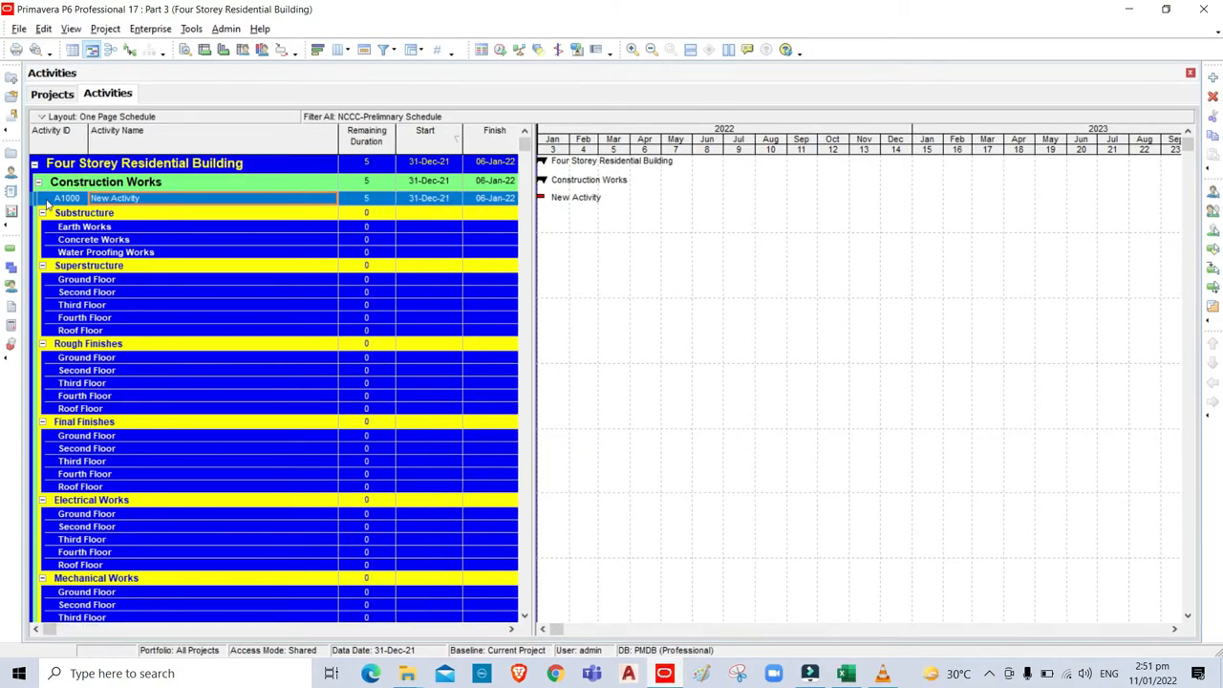
# Start a Spreadsheet (XLSX) import and select the Part 3-Activities workbook.
pyautogui.click(21, 32)
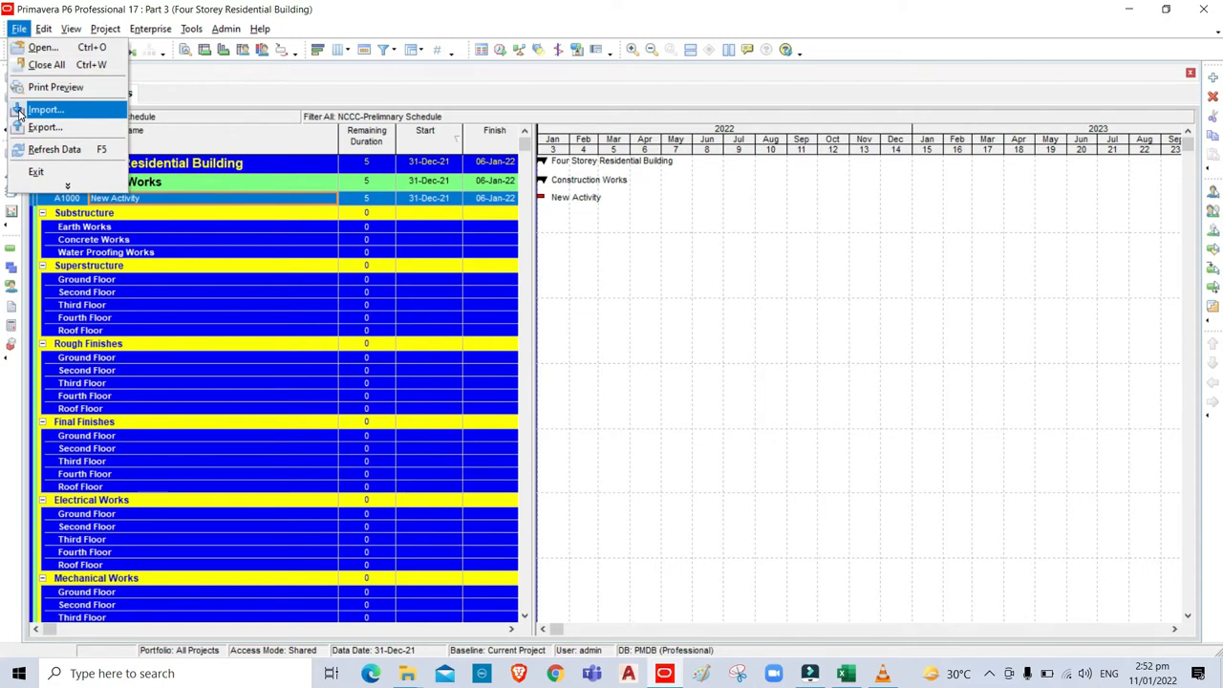
pyautogui.click(21, 115)
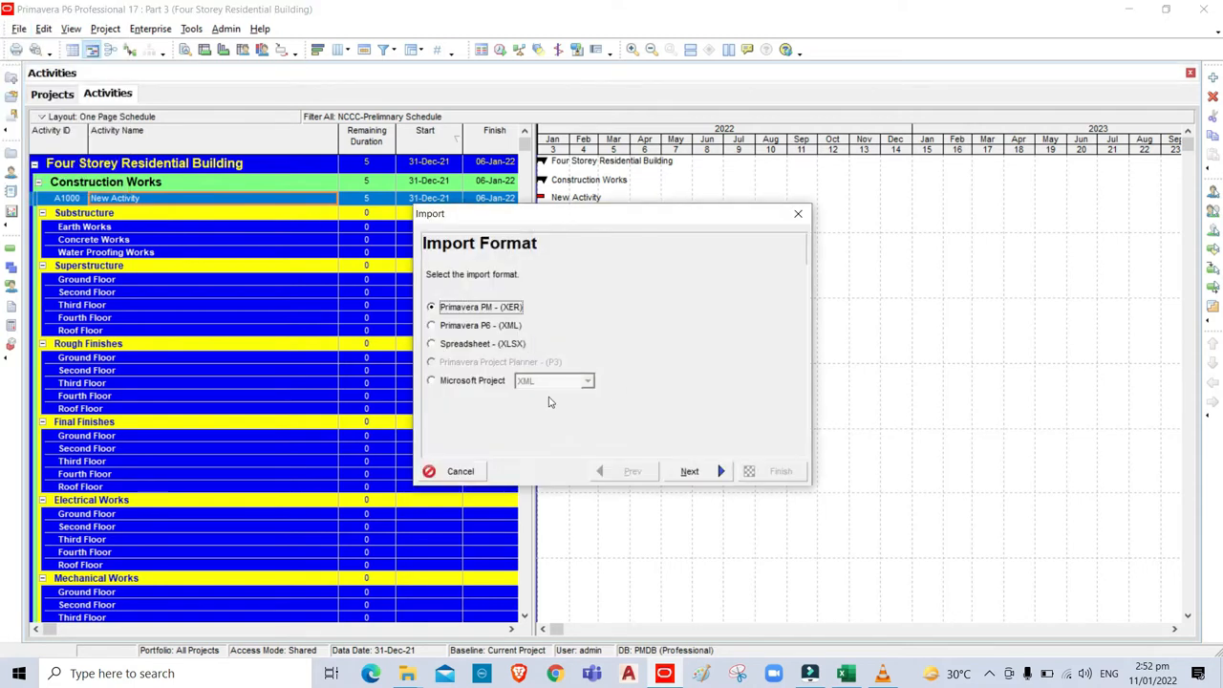
pyautogui.click(432, 344)
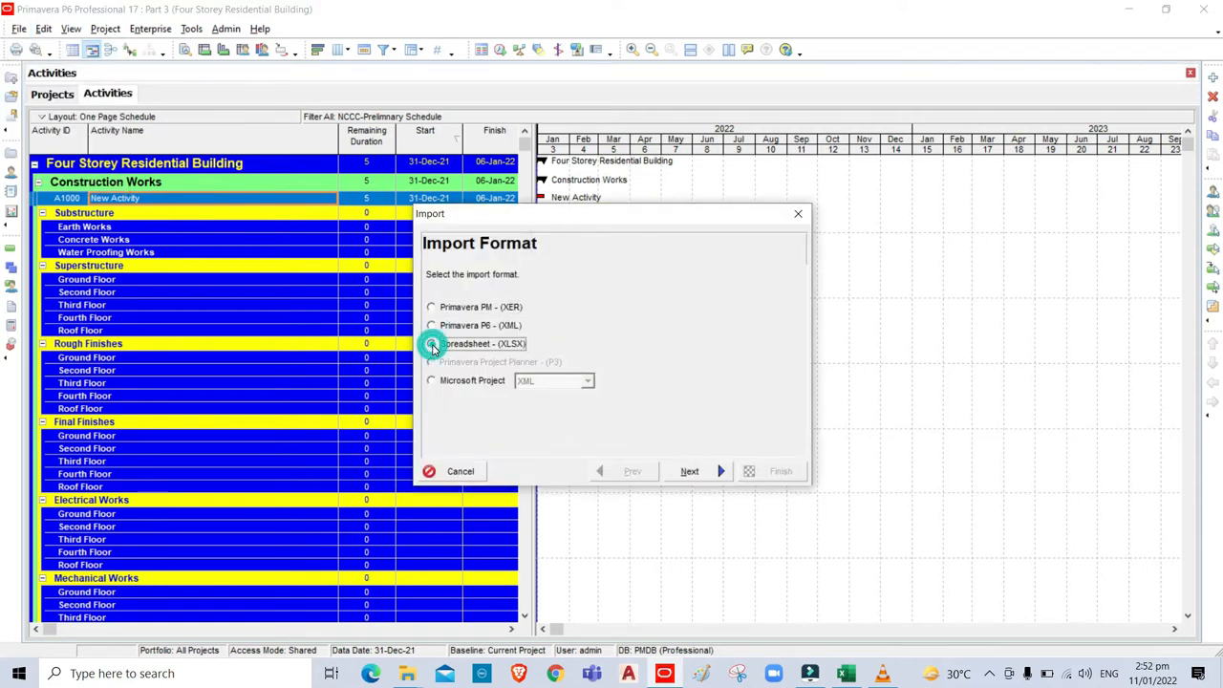
pyautogui.click(690, 472)
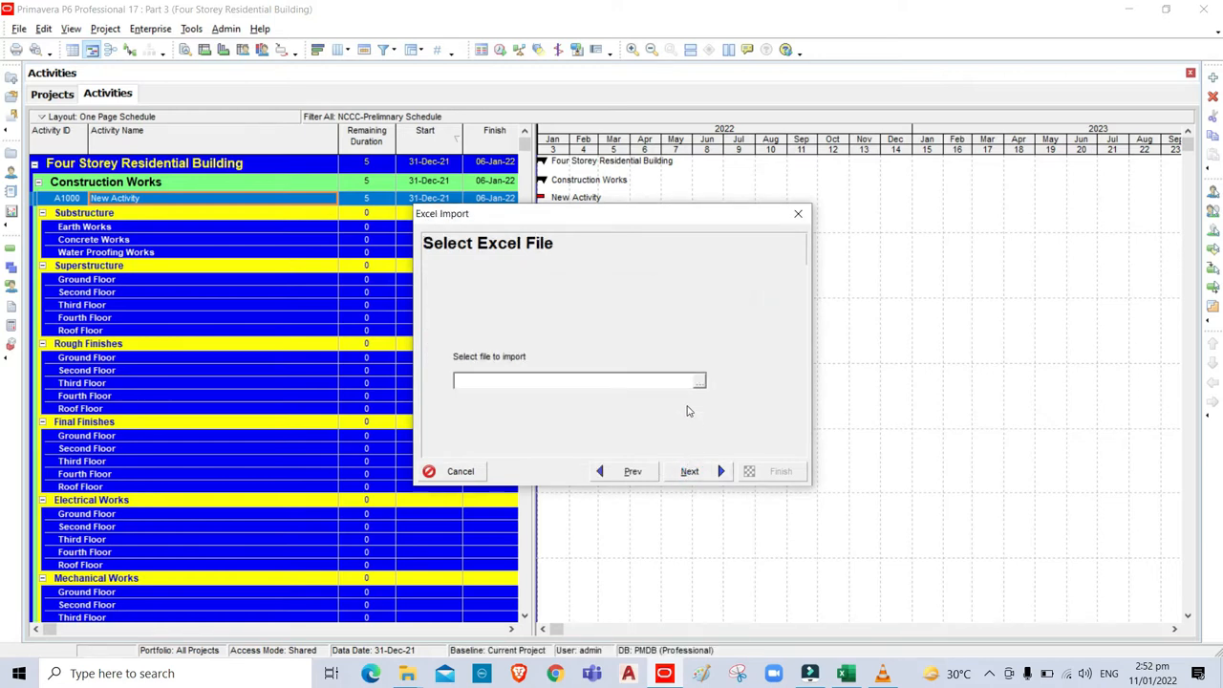
pyautogui.click(700, 382)
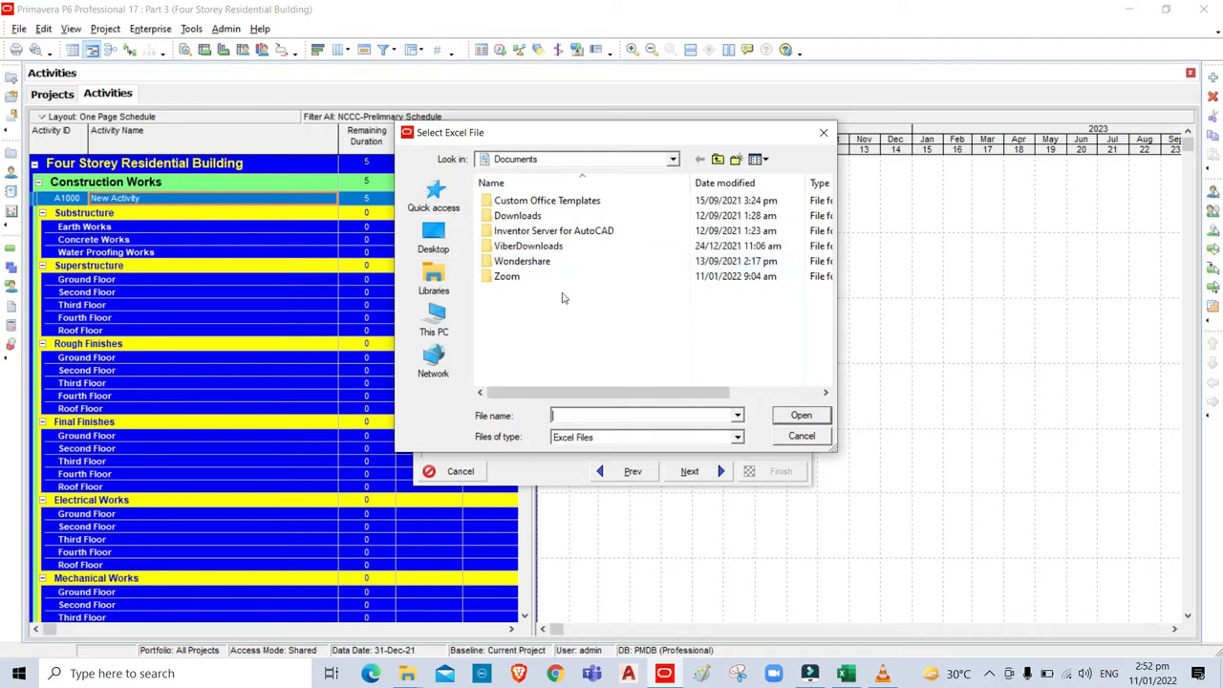
pyautogui.click(521, 219)
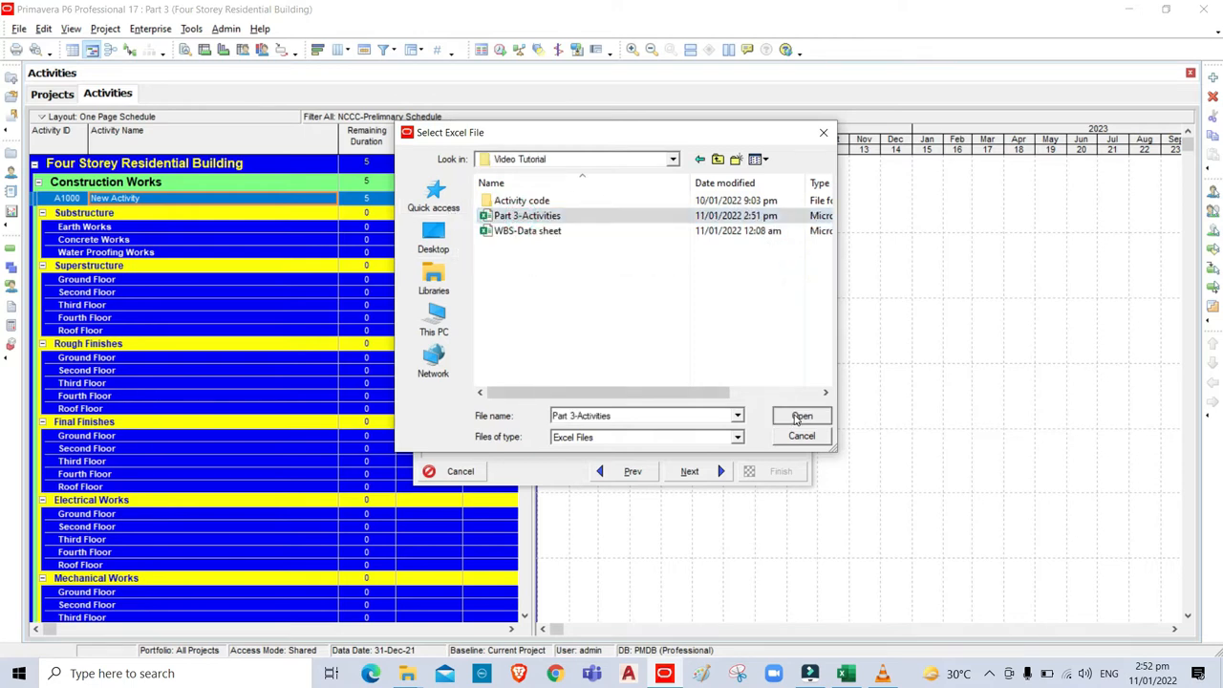
pyautogui.click(798, 416)
pyautogui.click(704, 472)
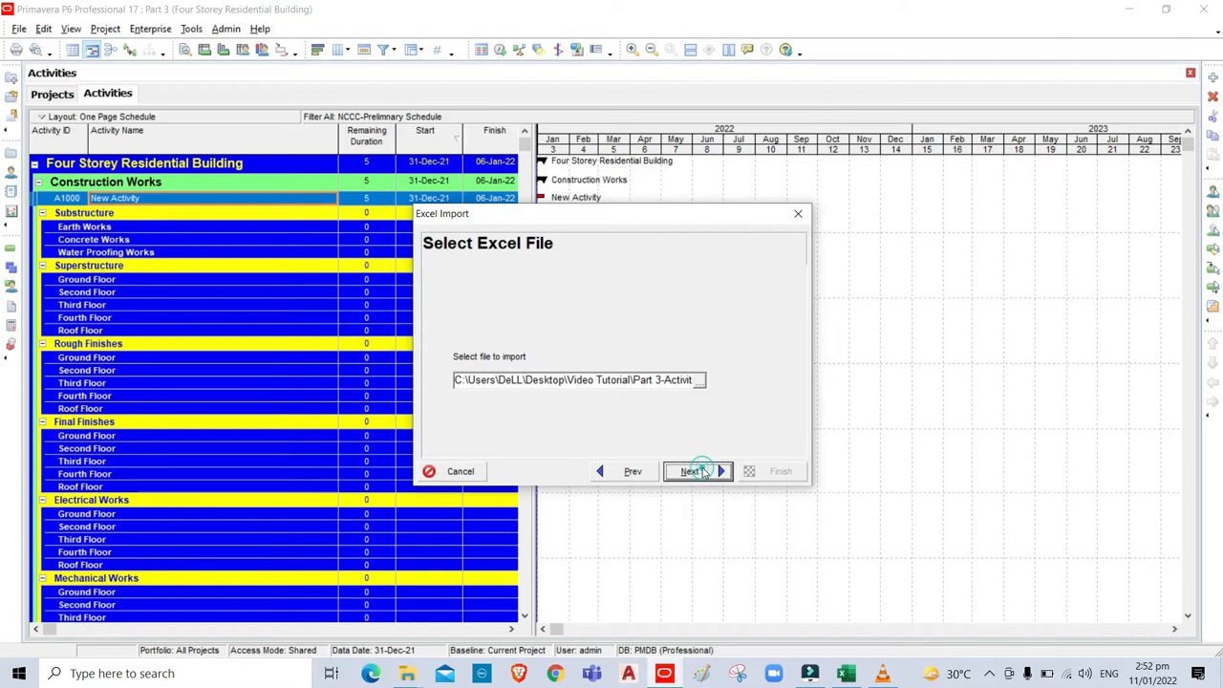
# Import Activities into the Part 3 project and advance to the Summary page.
pyautogui.click(459, 316)
pyautogui.click(690, 471)
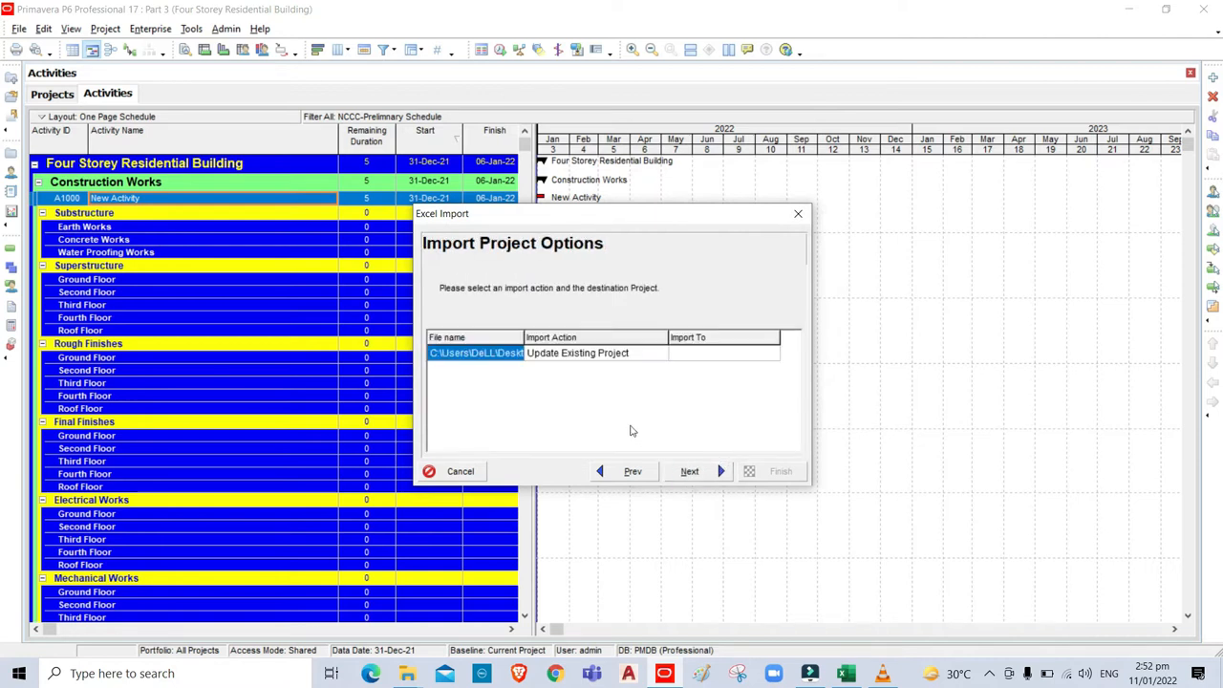
pyautogui.click(724, 352)
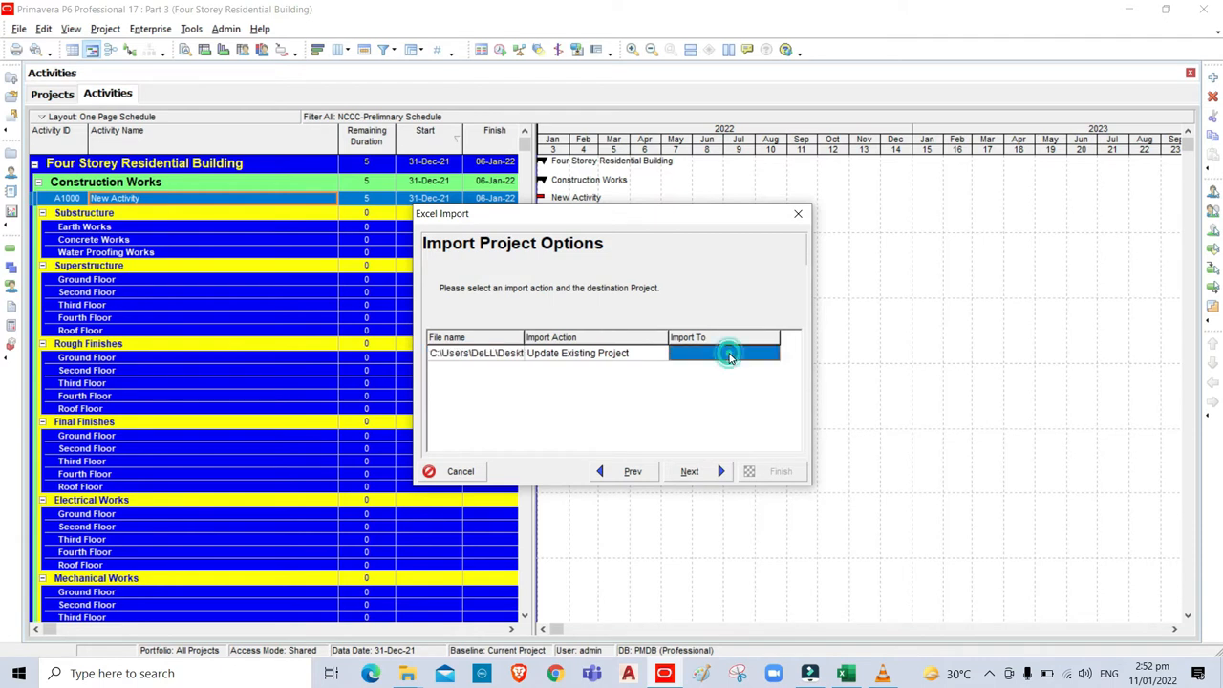
pyautogui.click(773, 356)
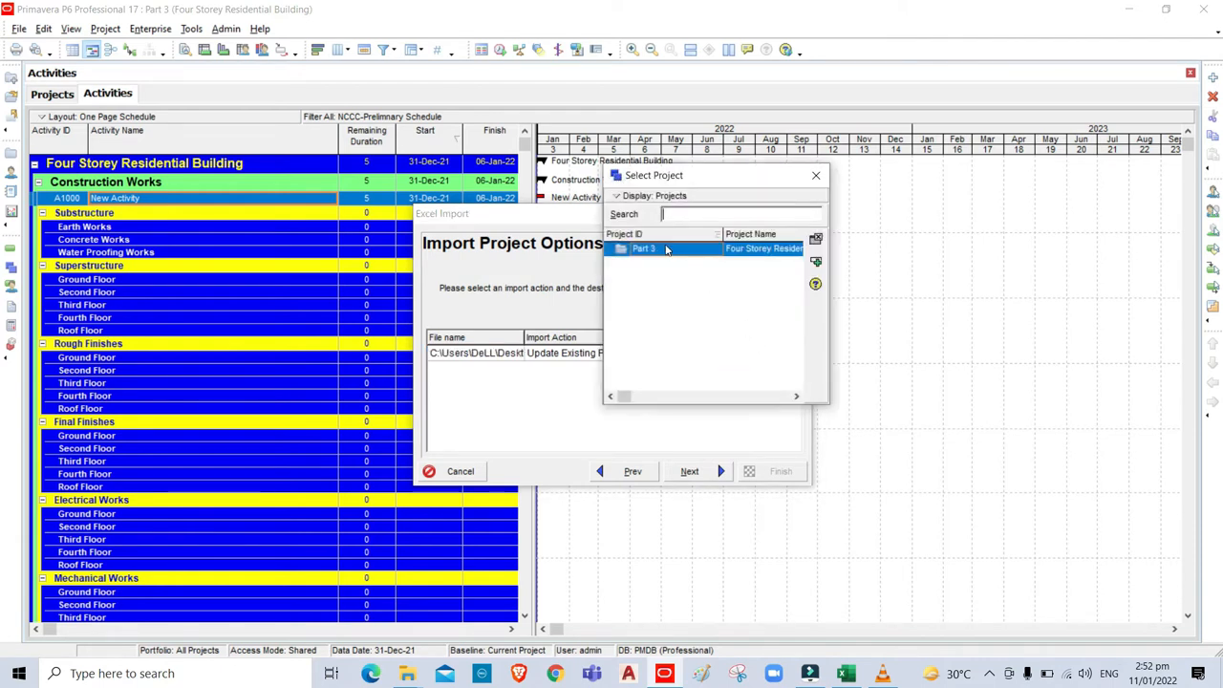
pyautogui.click(667, 250)
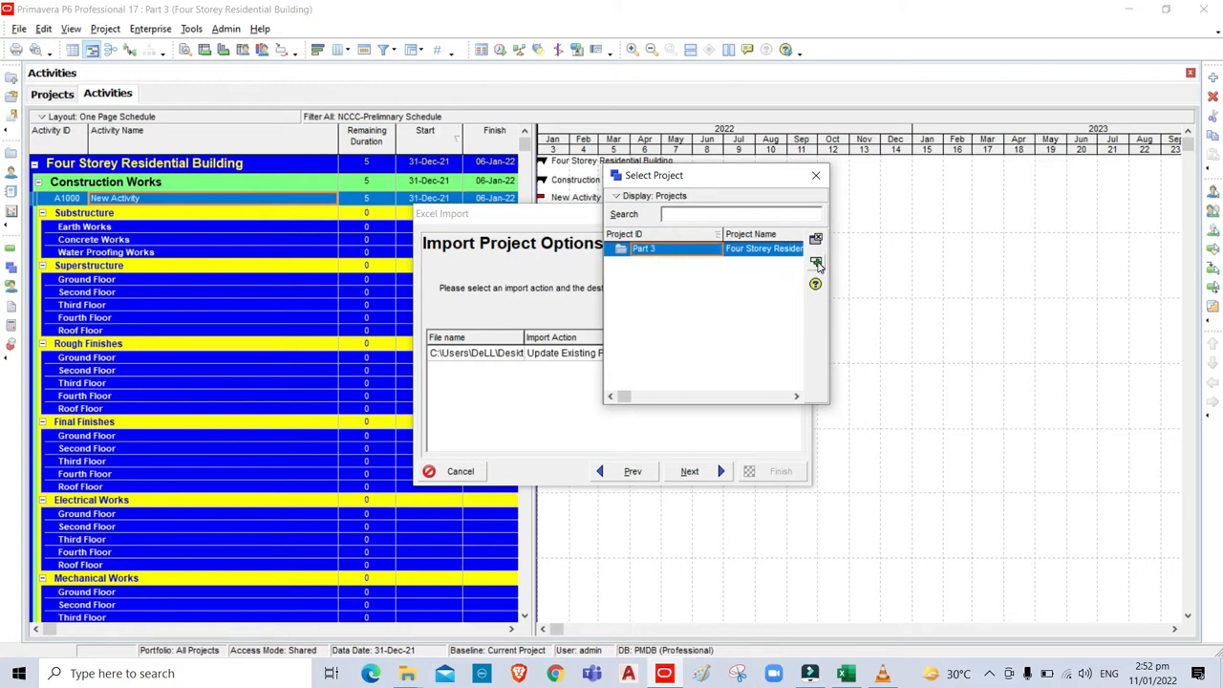
pyautogui.click(817, 263)
pyautogui.click(687, 471)
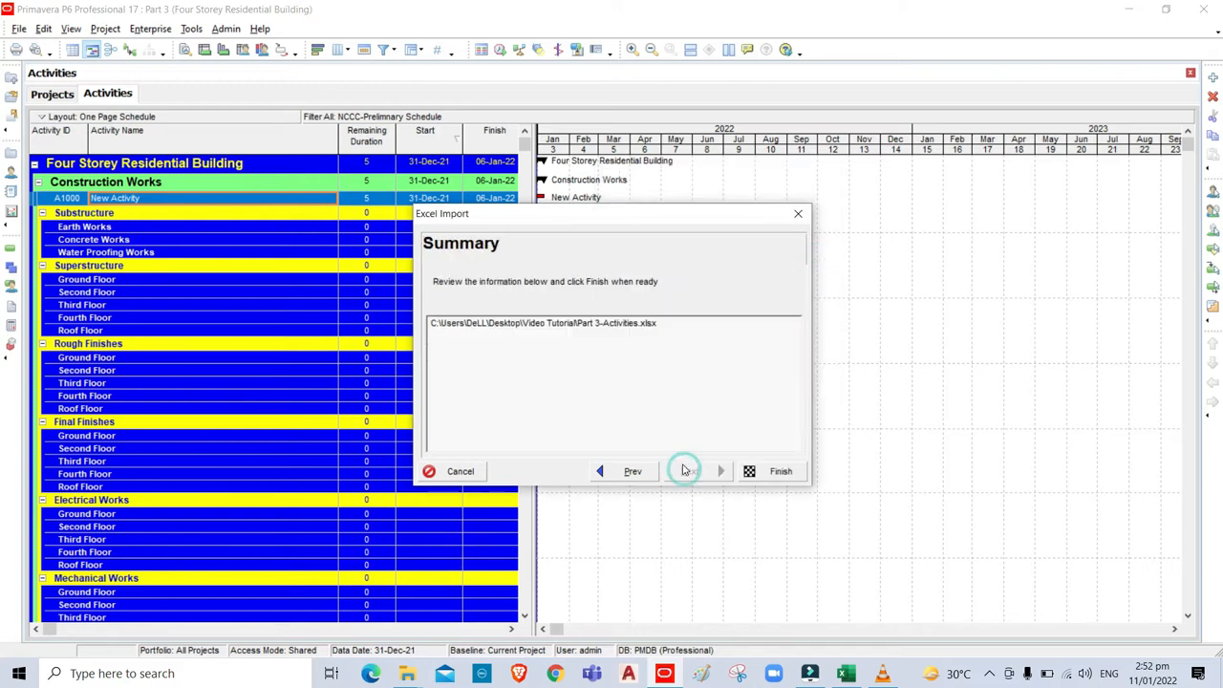
# Finish the import, then delete the placeholder activity A1000 New Activity.
pyautogui.click(780, 472)
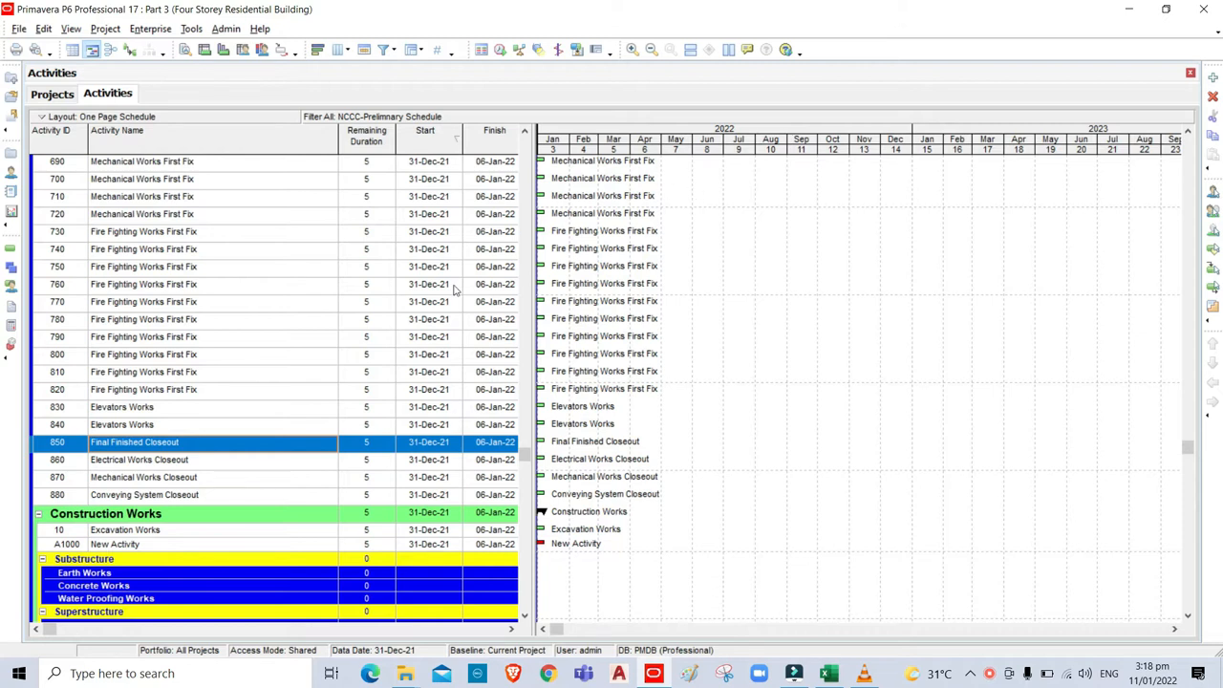
pyautogui.click(117, 545)
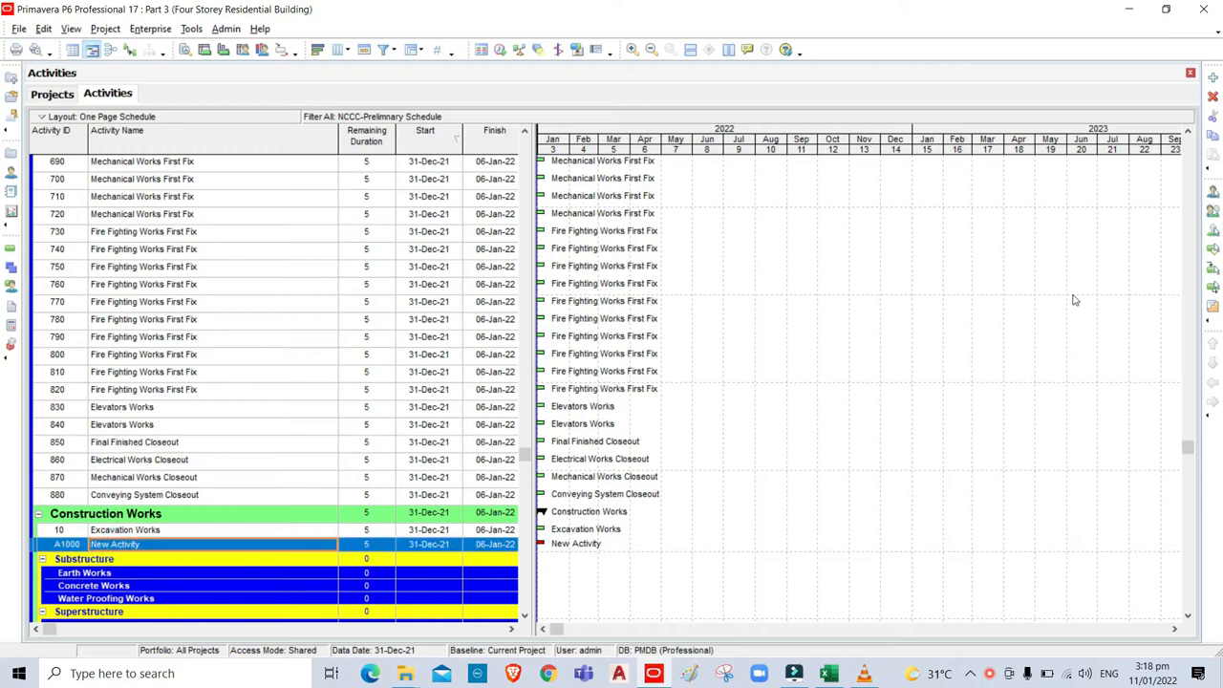
pyautogui.click(1213, 97)
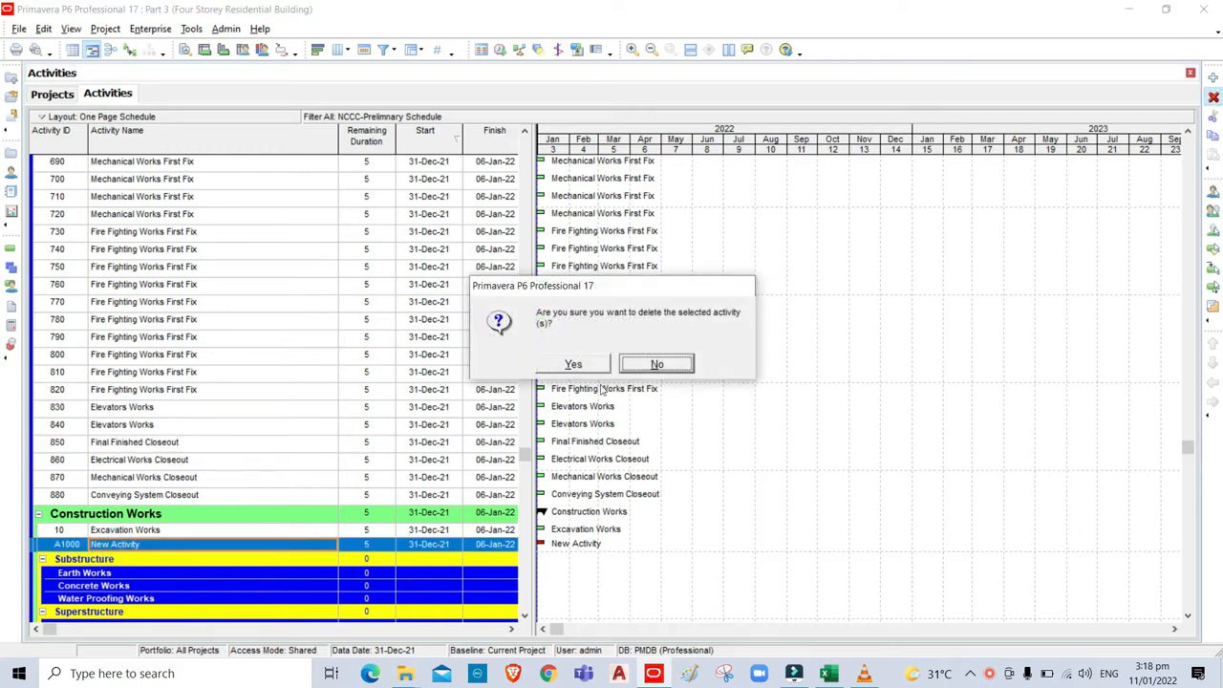
pyautogui.click(585, 364)
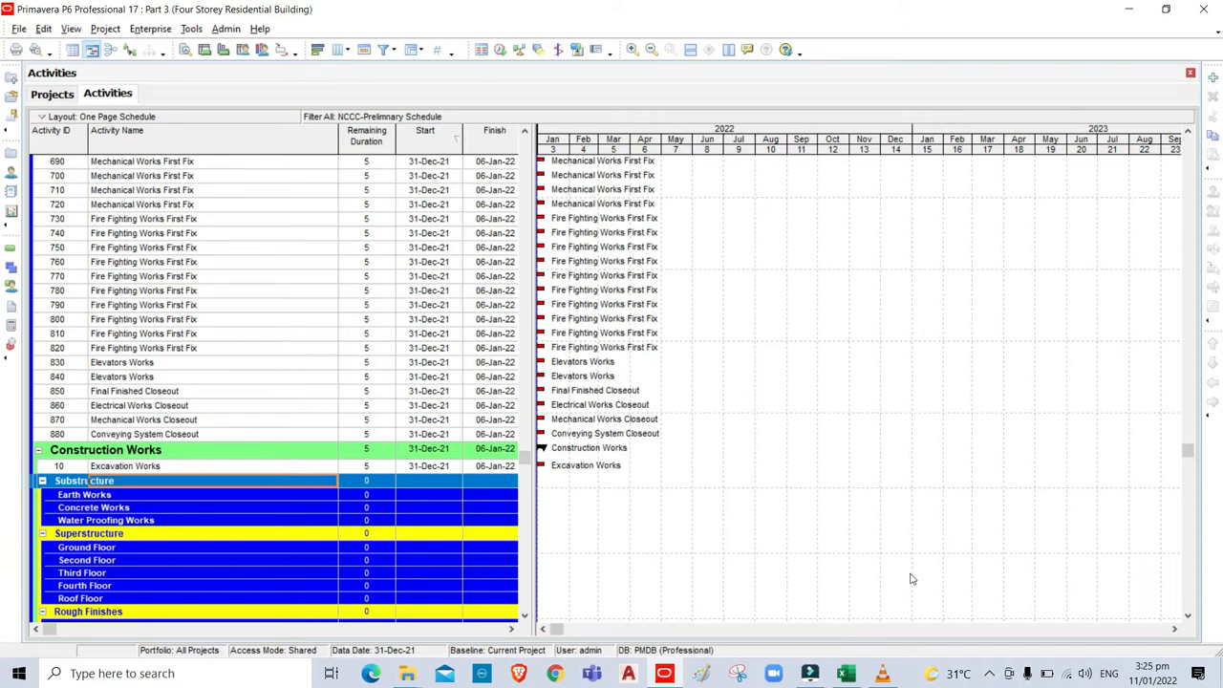
# In WBS-Data, include blank Activity ID rows in the Activity ID filter.
pyautogui.click(845, 675)
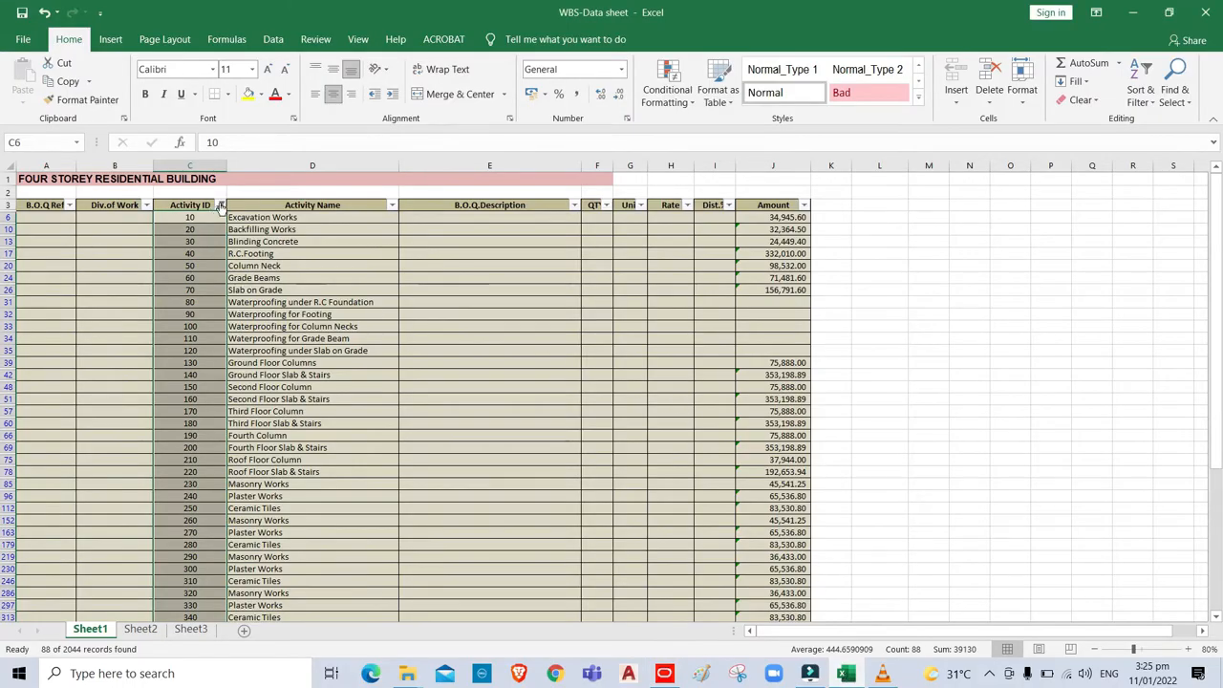
pyautogui.click(219, 205)
pyautogui.moveTo(212, 394); pyautogui.dragTo(219, 504)
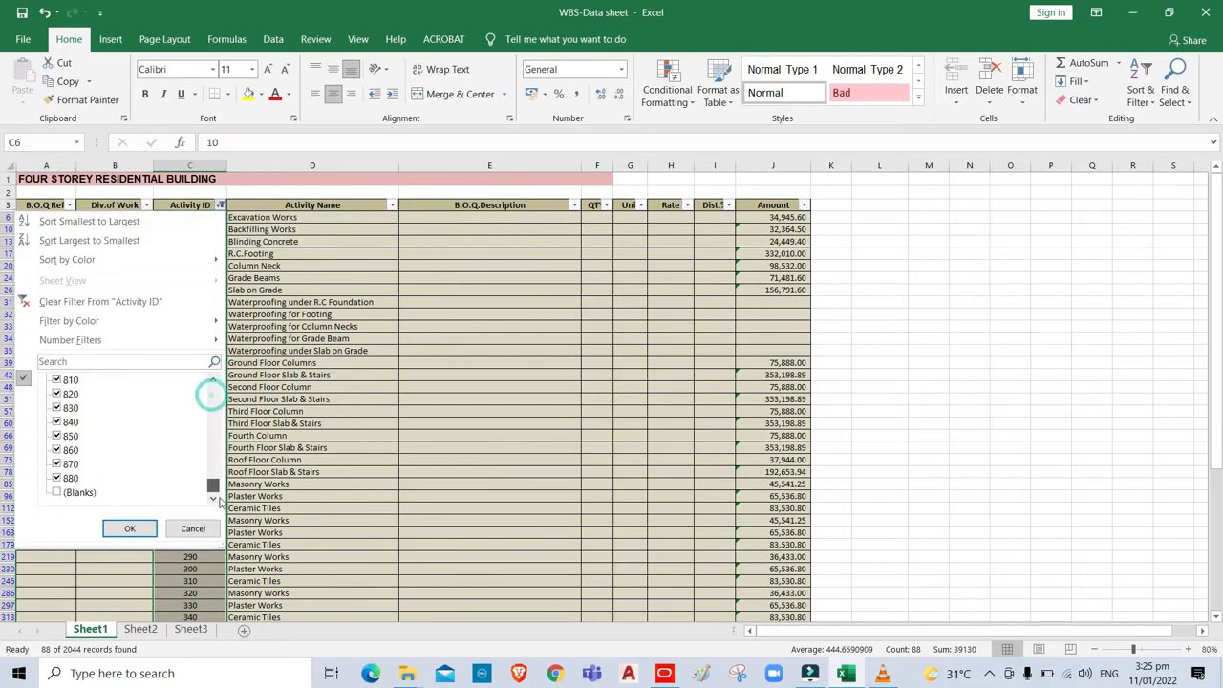
pyautogui.click(56, 492)
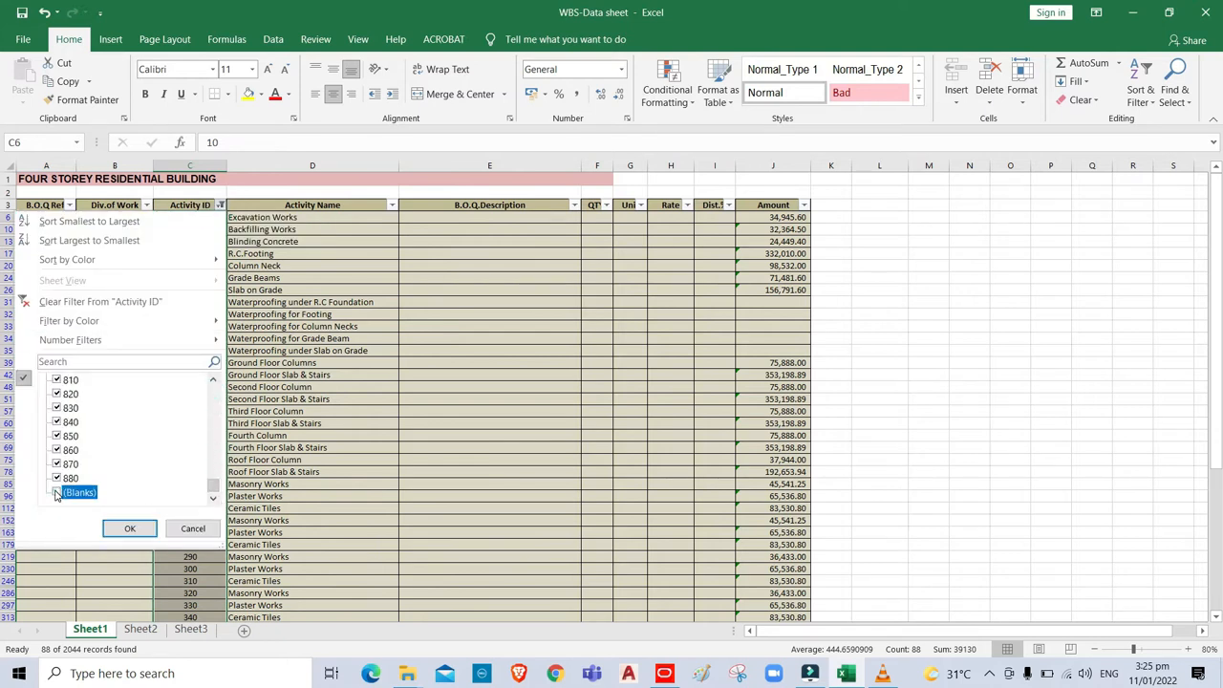
pyautogui.click(130, 529)
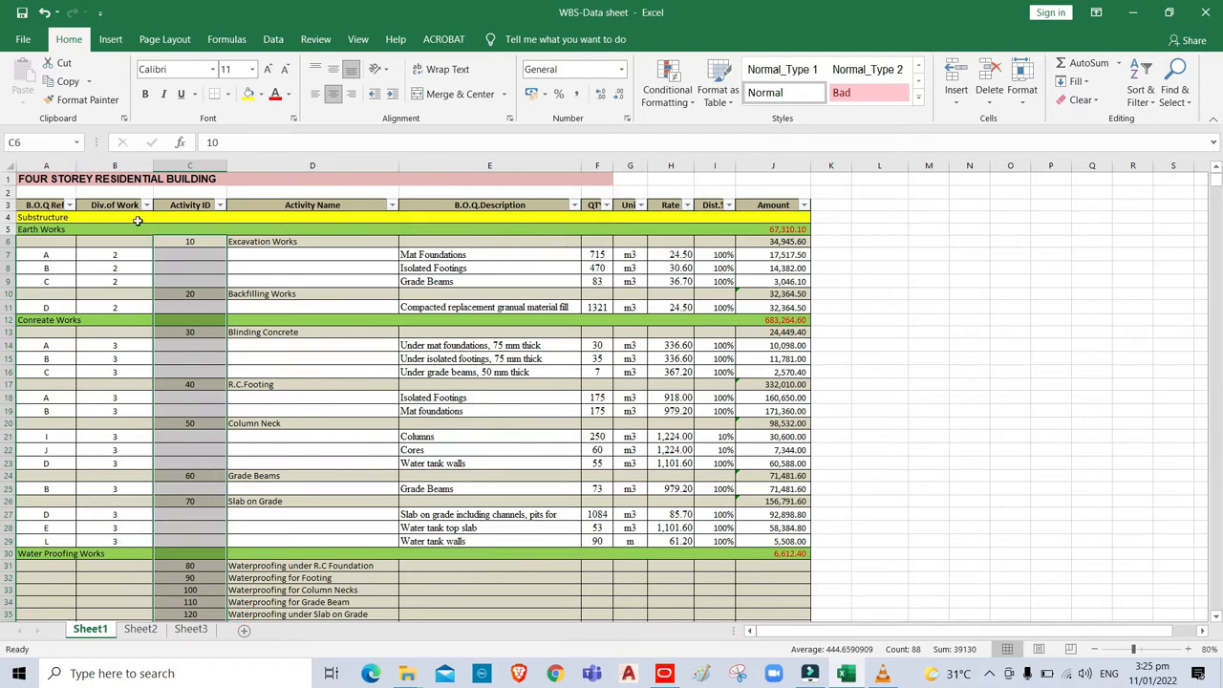
pyautogui.press('alt')
# Filter Div. of Work to show only blank rows, leaving 142 of 2044 records.
pyautogui.click(146, 206)
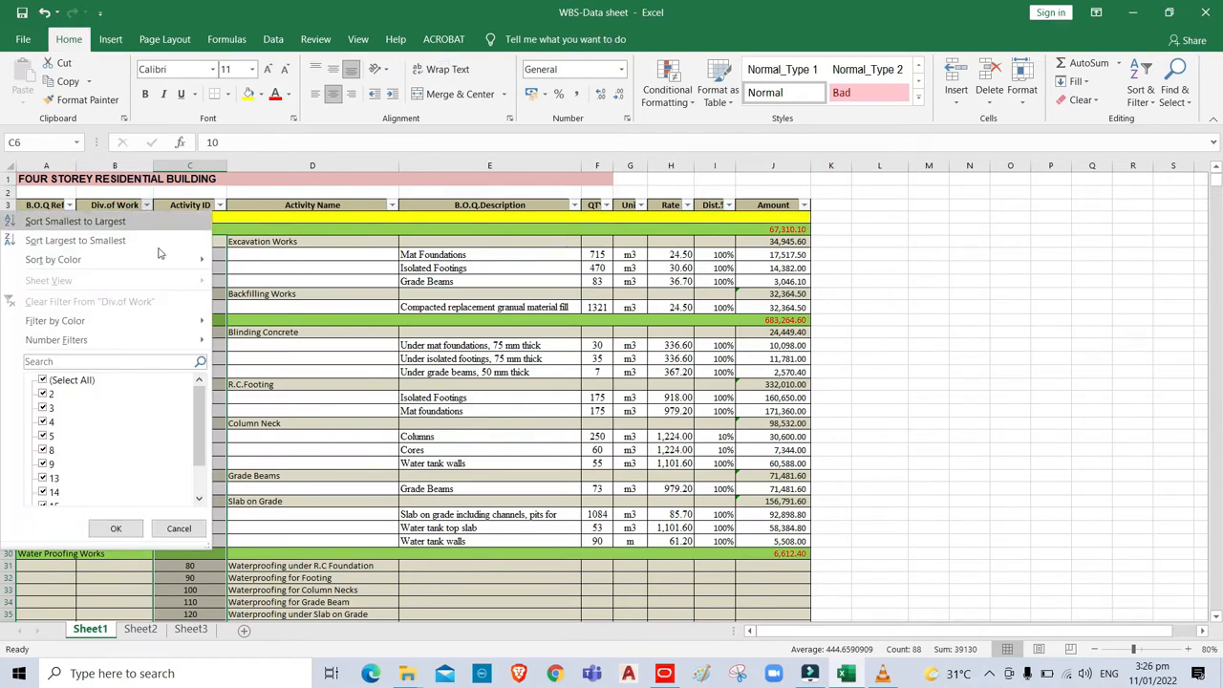
pyautogui.click(71, 386)
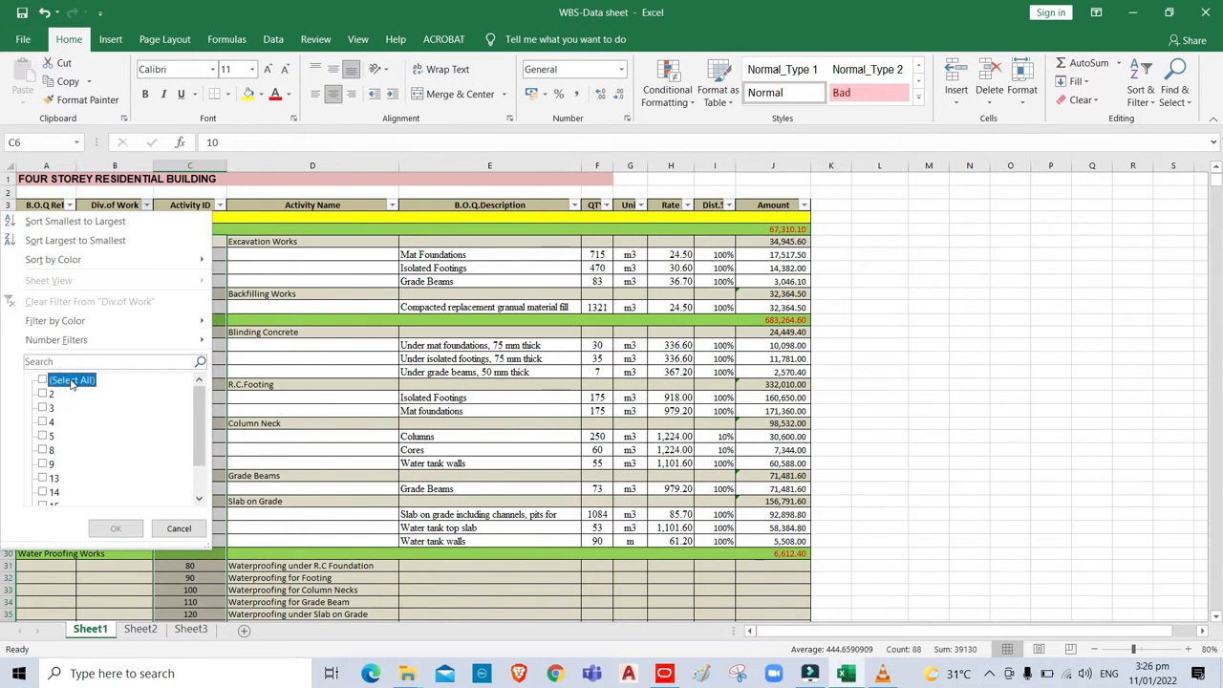
pyautogui.scroll(-1, 206, 451)
pyautogui.scroll(-2, 206, 452)
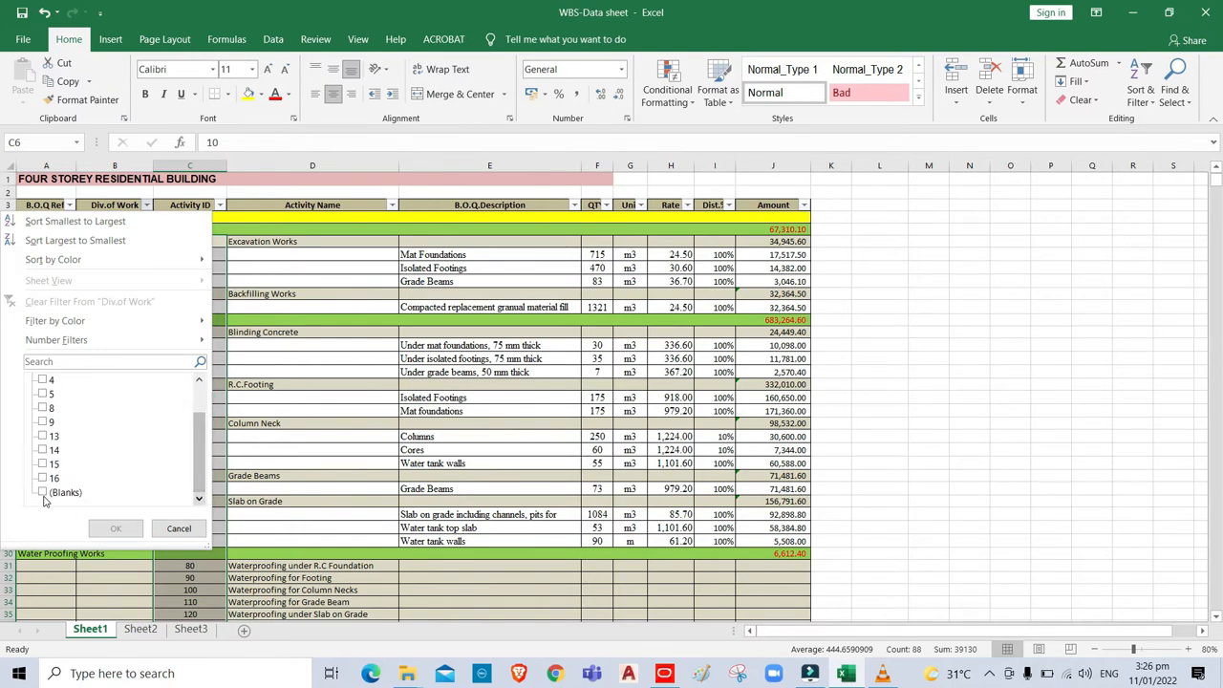
pyautogui.click(42, 493)
pyautogui.click(117, 527)
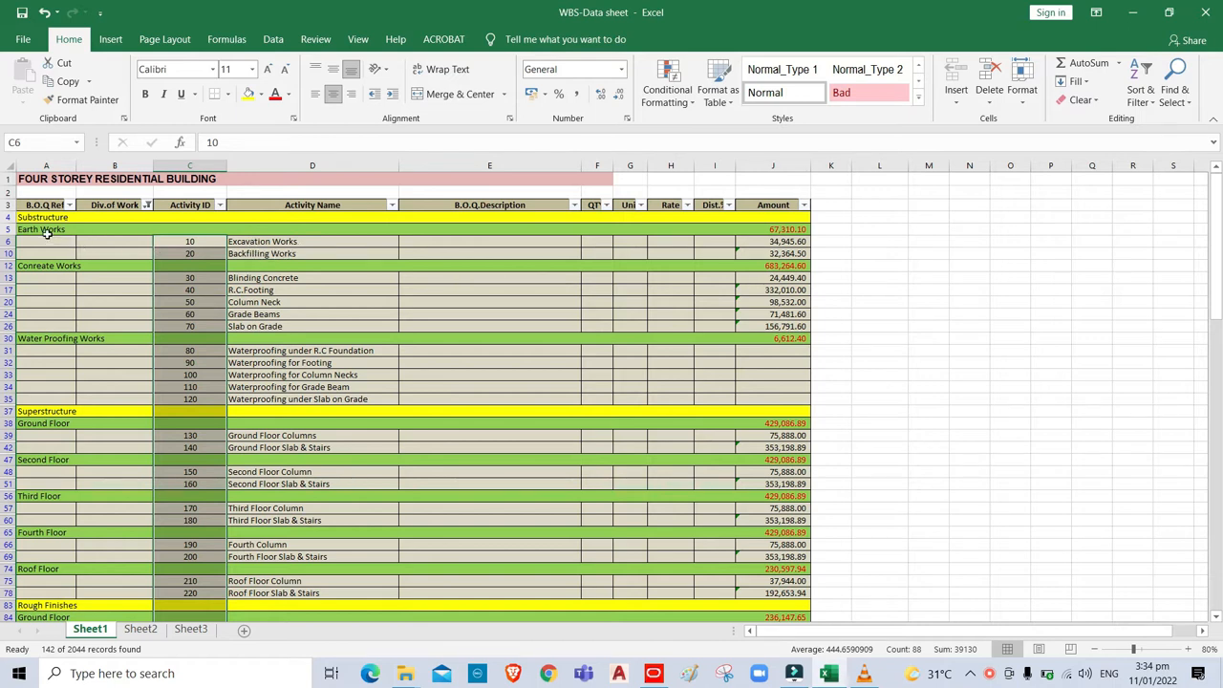
# Move activity 10 Excavation Works under the Earth Works node.
pyautogui.hotkey('alt', 'Tab')
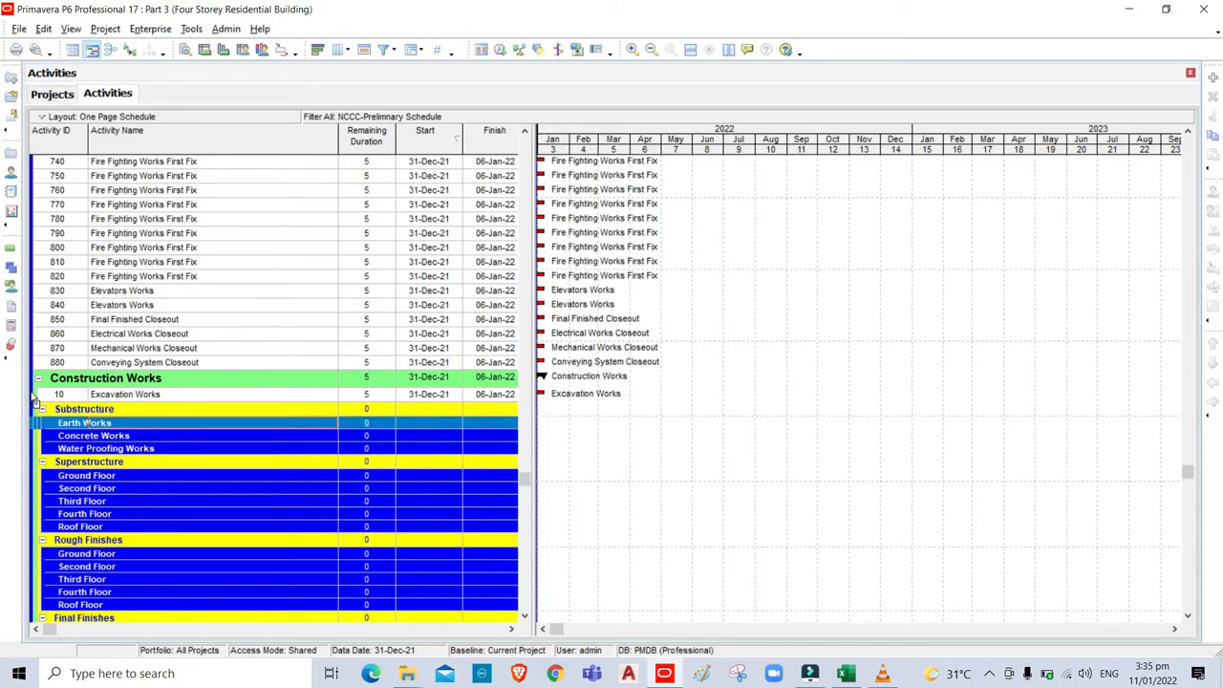
pyautogui.click(34, 395)
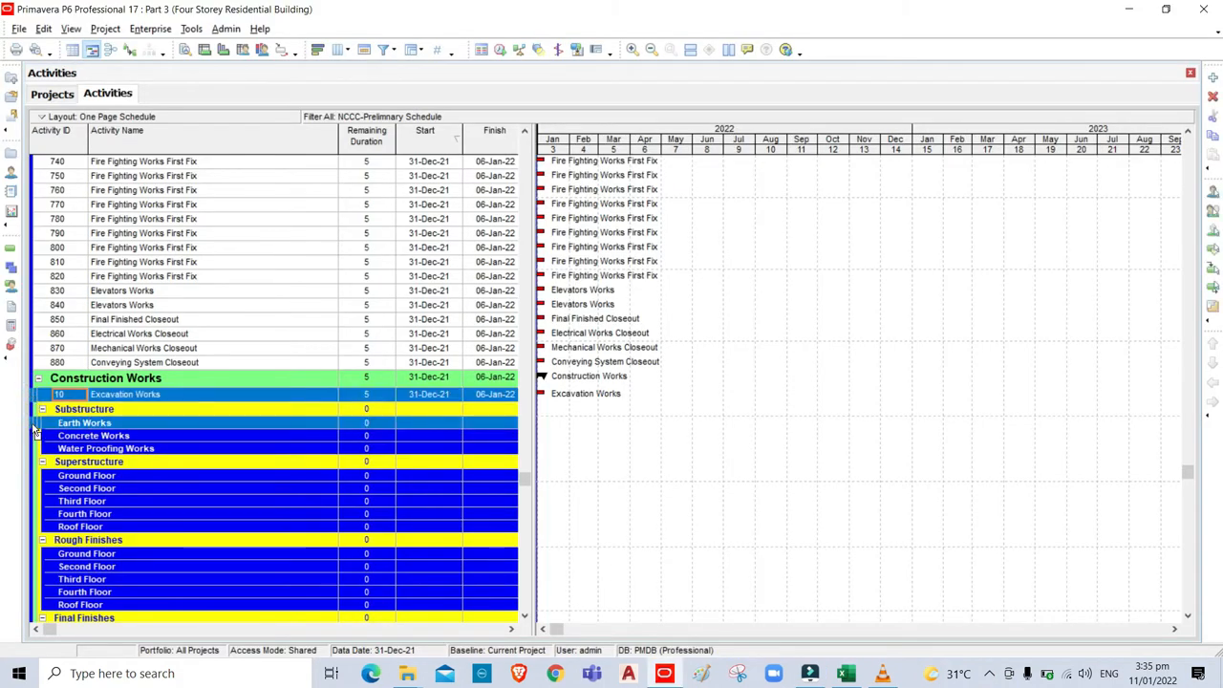
pyautogui.moveTo(34, 432); pyautogui.dragTo(34, 430)
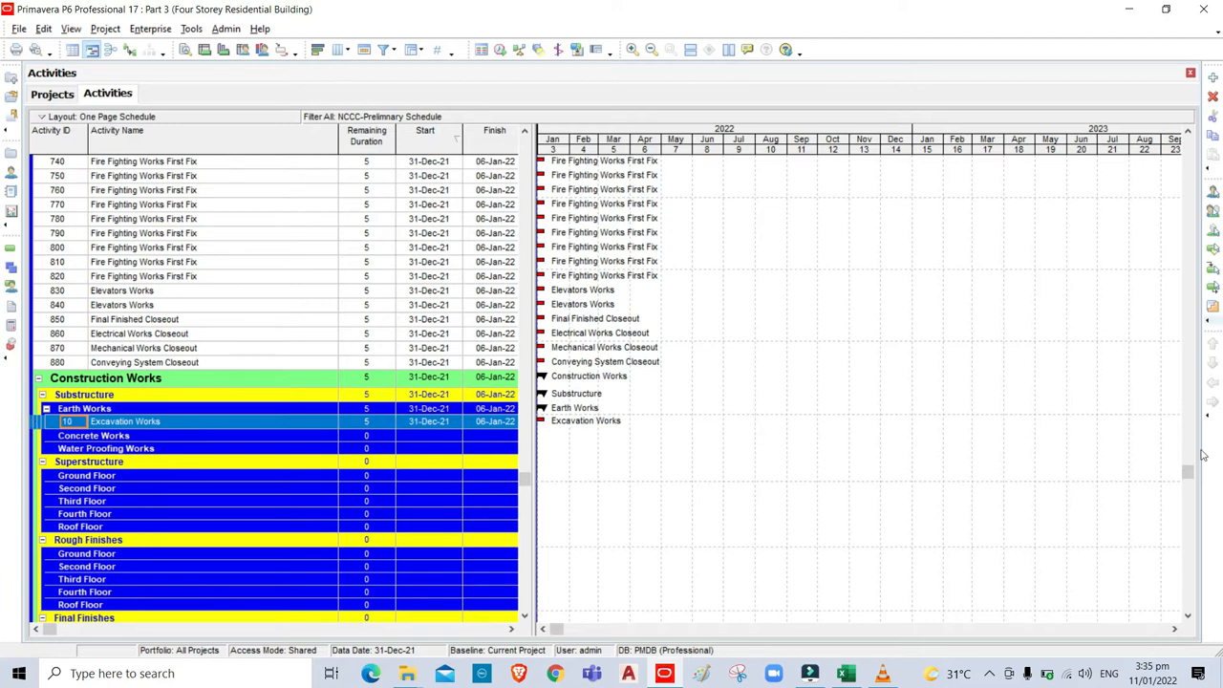
pyautogui.moveTo(1188, 471); pyautogui.dragTo(1188, 436)
pyautogui.moveTo(1212, 287); pyautogui.dragTo(1193, 128)
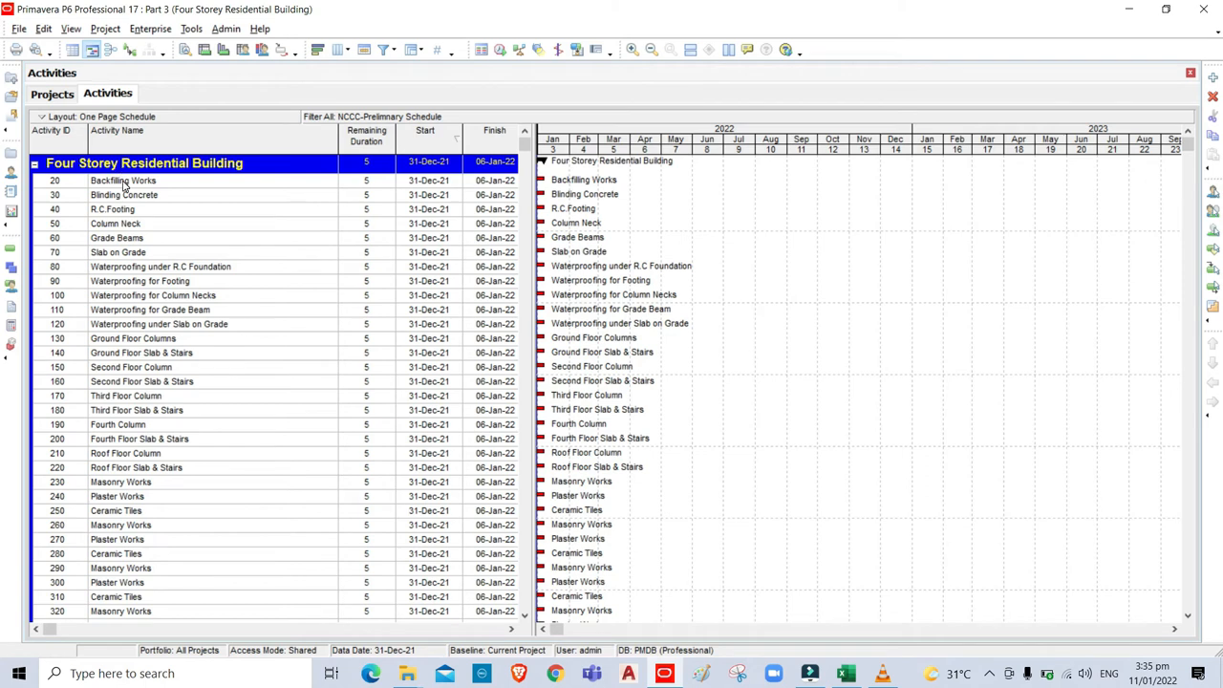
# Cut activity 20 Backfilling Works, paste it under Earth Works, then collapse Substructure.
pyautogui.click(124, 181)
pyautogui.rightClick(125, 181)
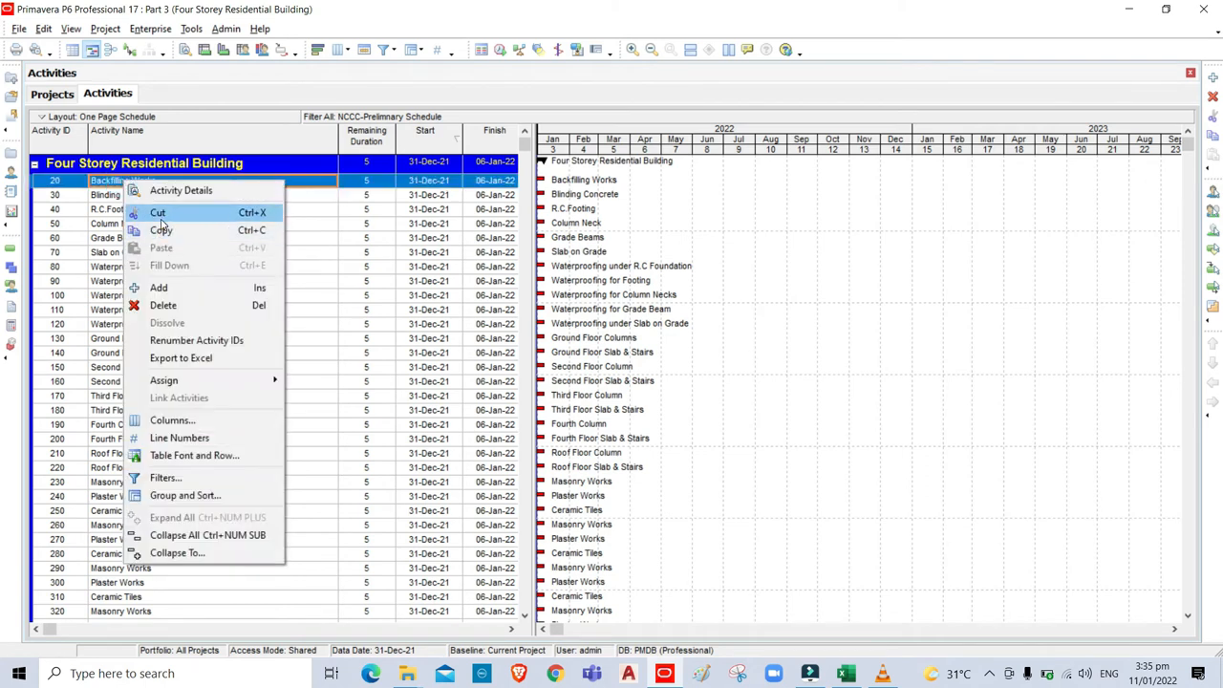
pyautogui.click(158, 212)
pyautogui.moveTo(1195, 155); pyautogui.dragTo(1168, 491)
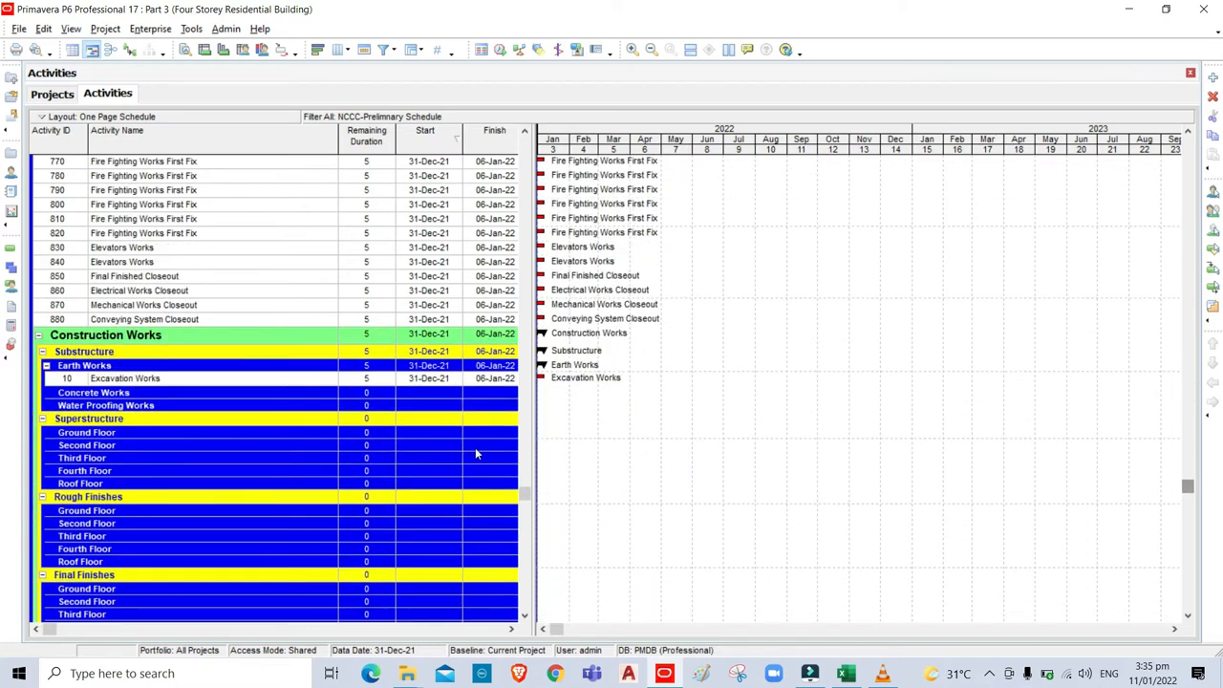
pyautogui.click(109, 369)
pyautogui.rightClick(108, 369)
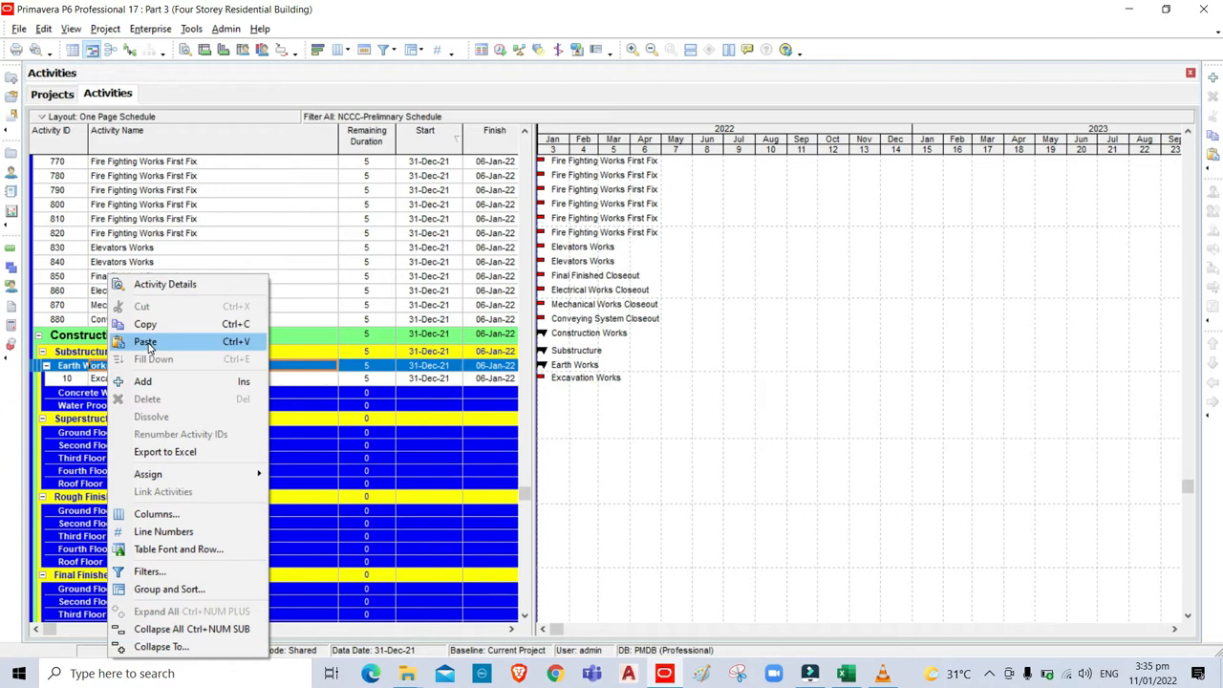
pyautogui.click(145, 342)
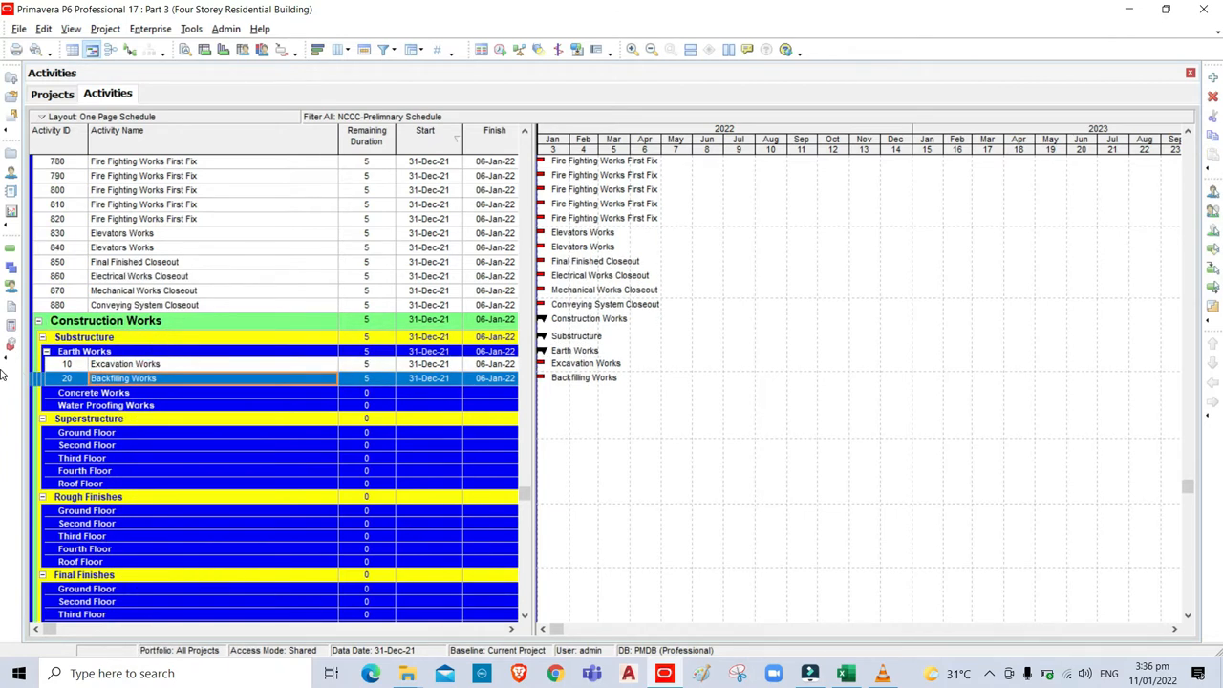
pyautogui.click(42, 338)
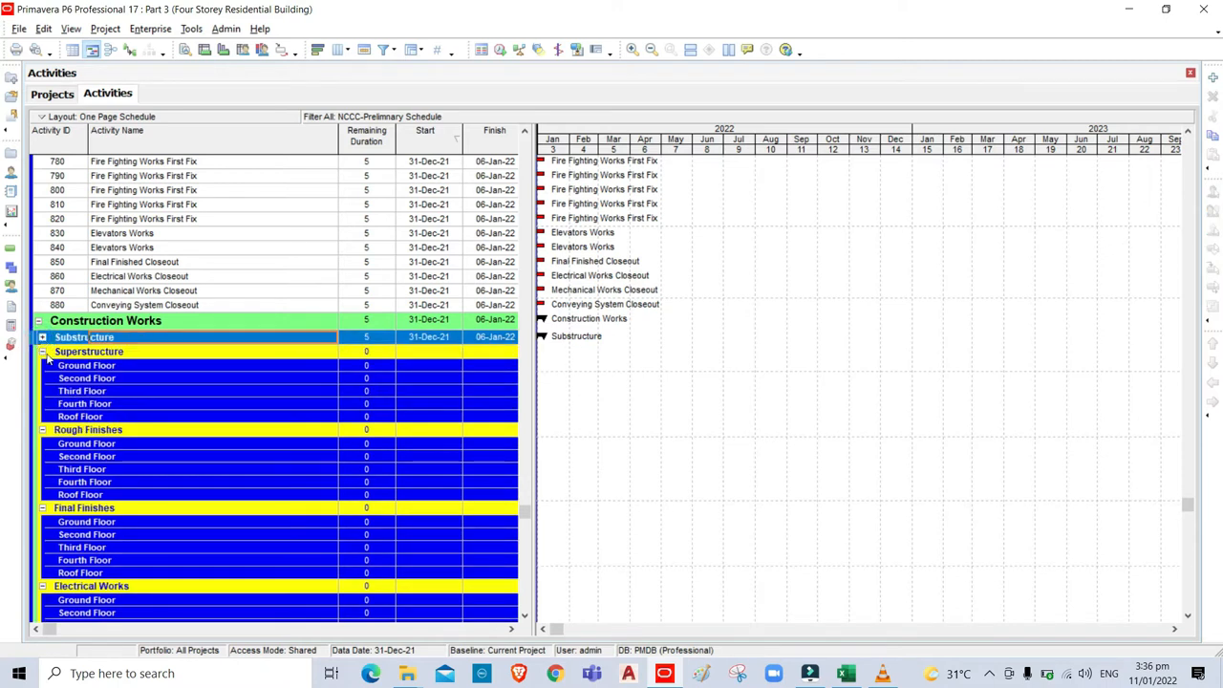
# Collapse the Superstructure, Finishes, Electrical, Mechanical, Fire Fighting and Conveying System groups.
pyautogui.click(42, 352)
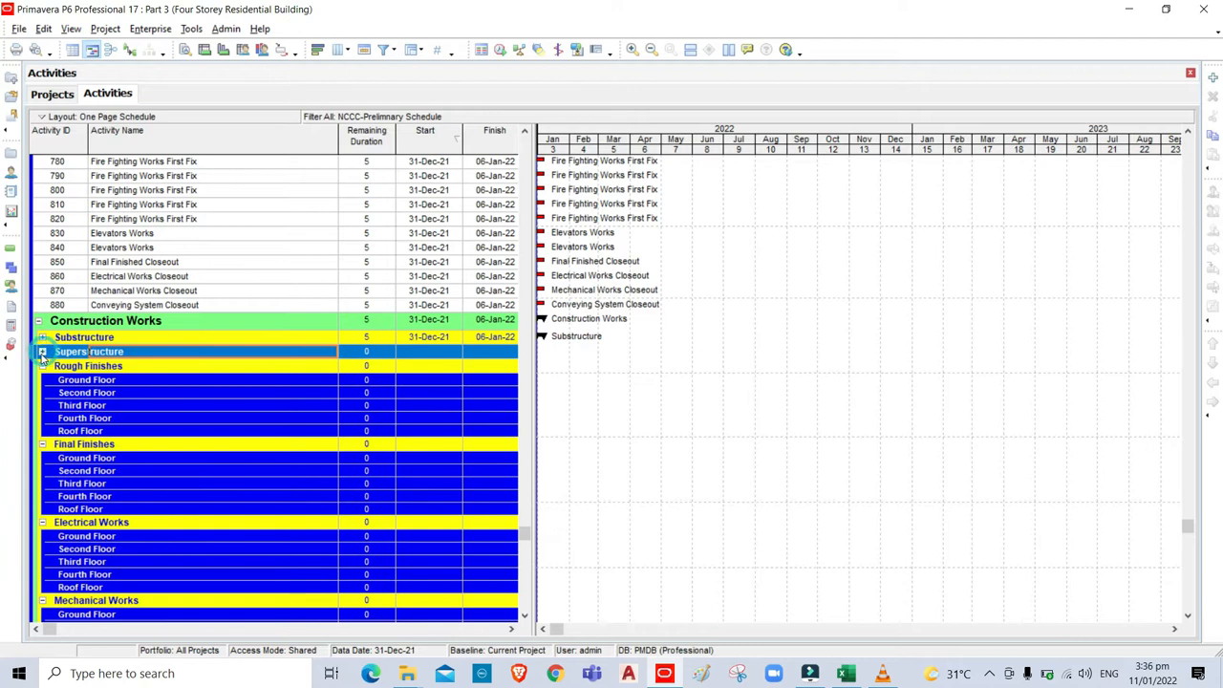
pyautogui.click(42, 367)
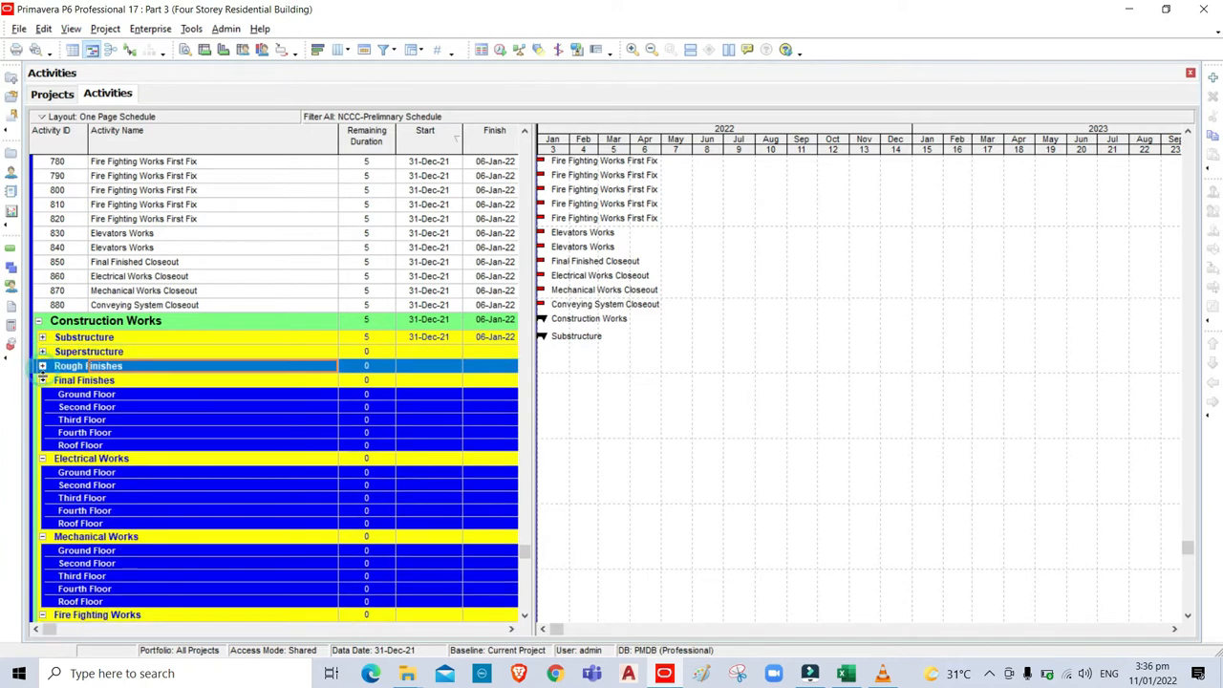
pyautogui.click(42, 380)
pyautogui.click(42, 396)
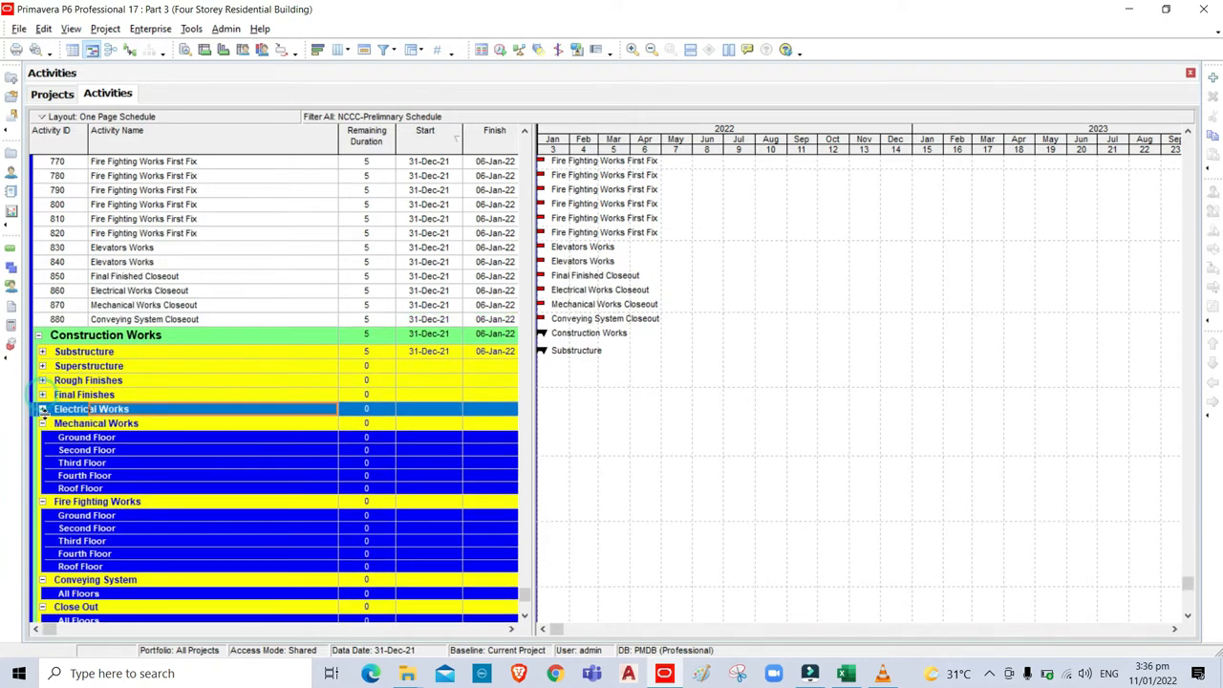
pyautogui.scroll(2, 42, 427)
pyautogui.click(43, 426)
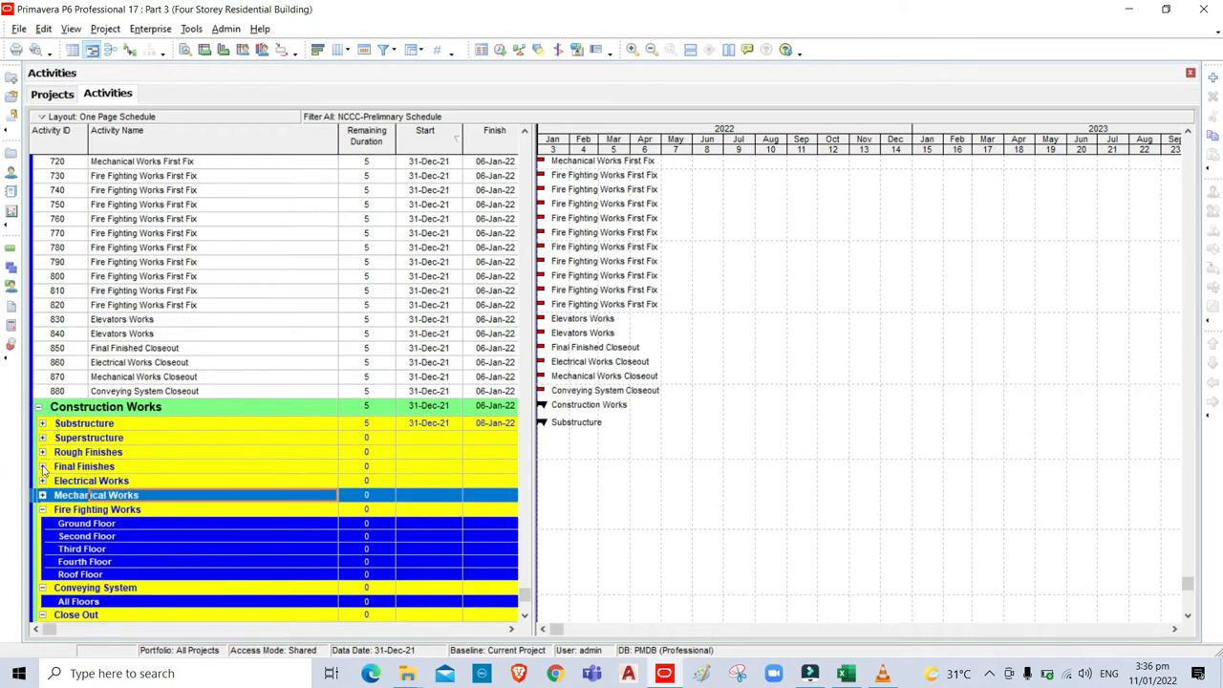
pyautogui.click(43, 510)
pyautogui.click(43, 538)
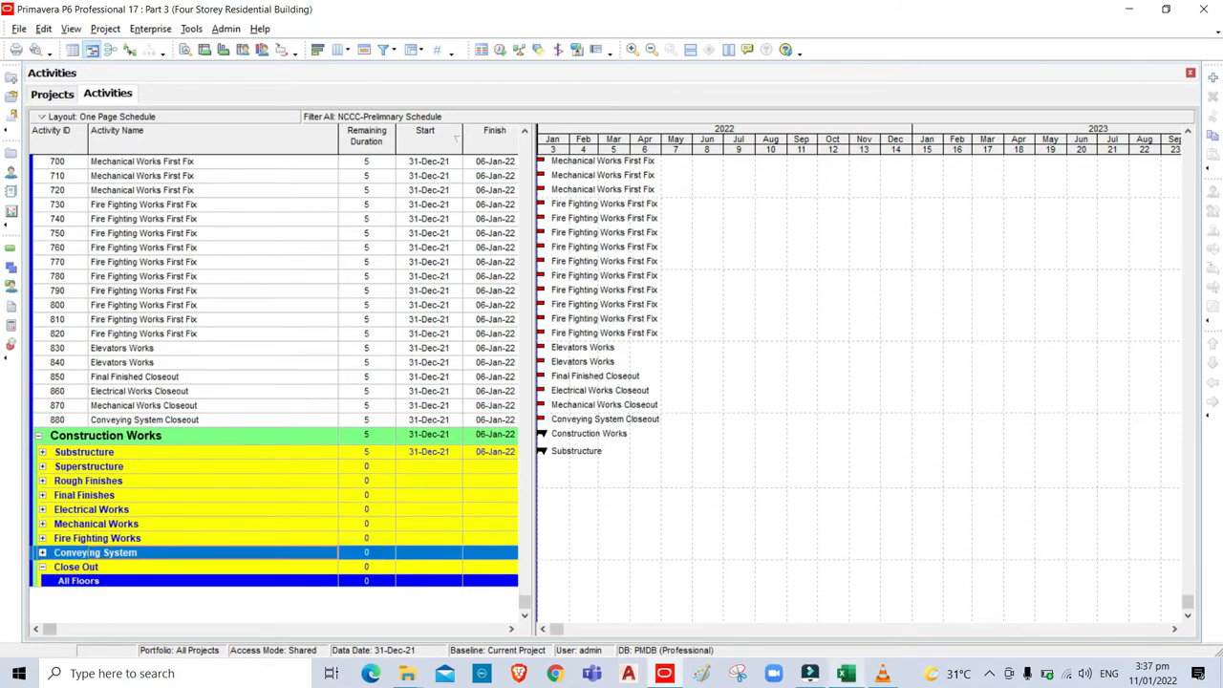
pyautogui.click(847, 674)
# Scroll to the bottom of WBS-Data to see 830 under Conveying System and 840–880 under Close Out.
pyautogui.moveTo(1217, 268); pyautogui.dragTo(1218, 398)
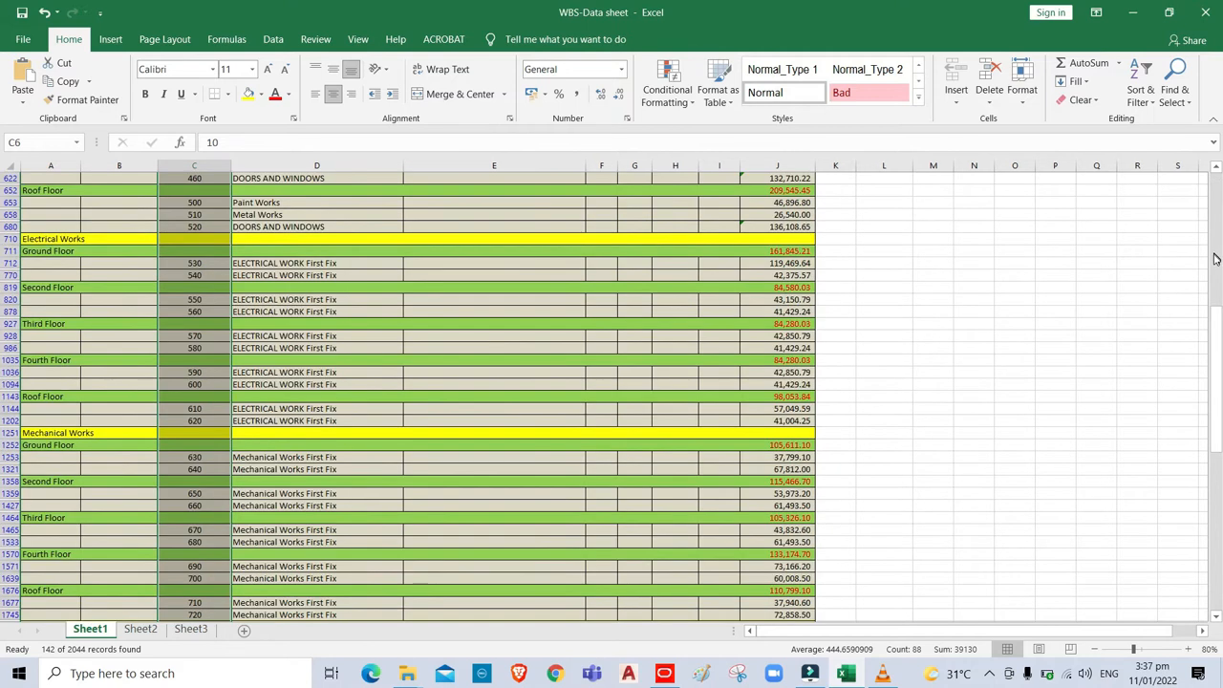
pyautogui.moveTo(1219, 326); pyautogui.dragTo(1219, 596)
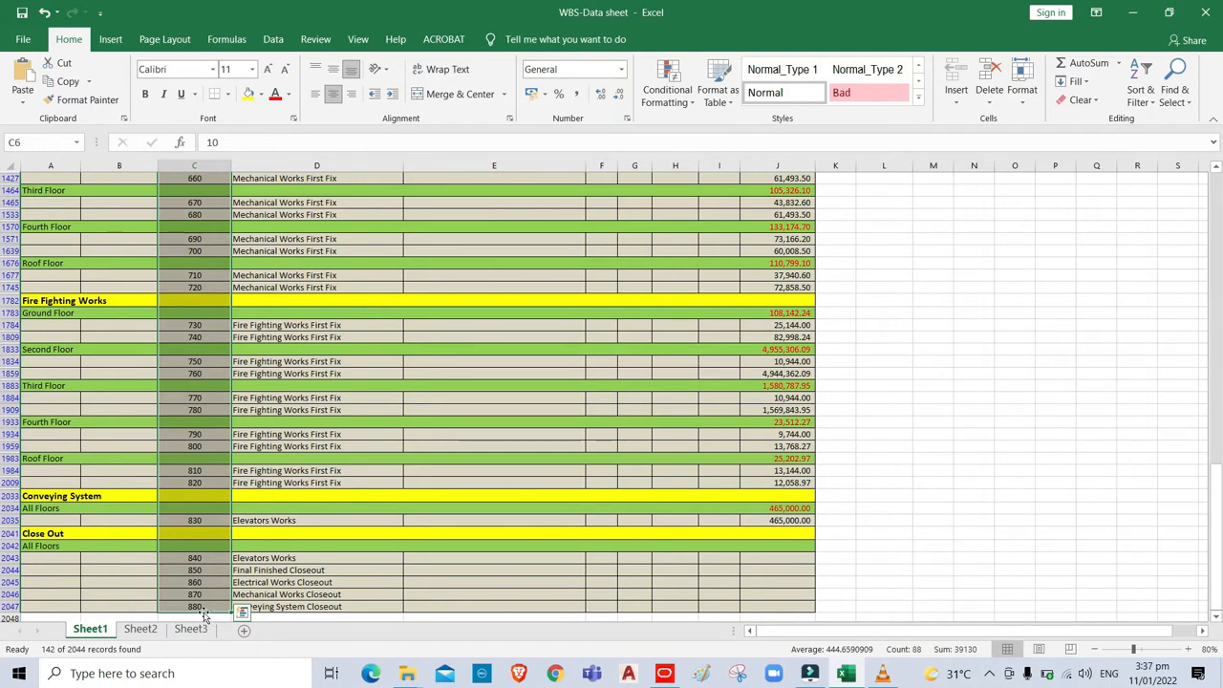
# Cut activities 840–880 and paste them under Close Out's All Floors, then expand Conveying System.
pyautogui.click(664, 673)
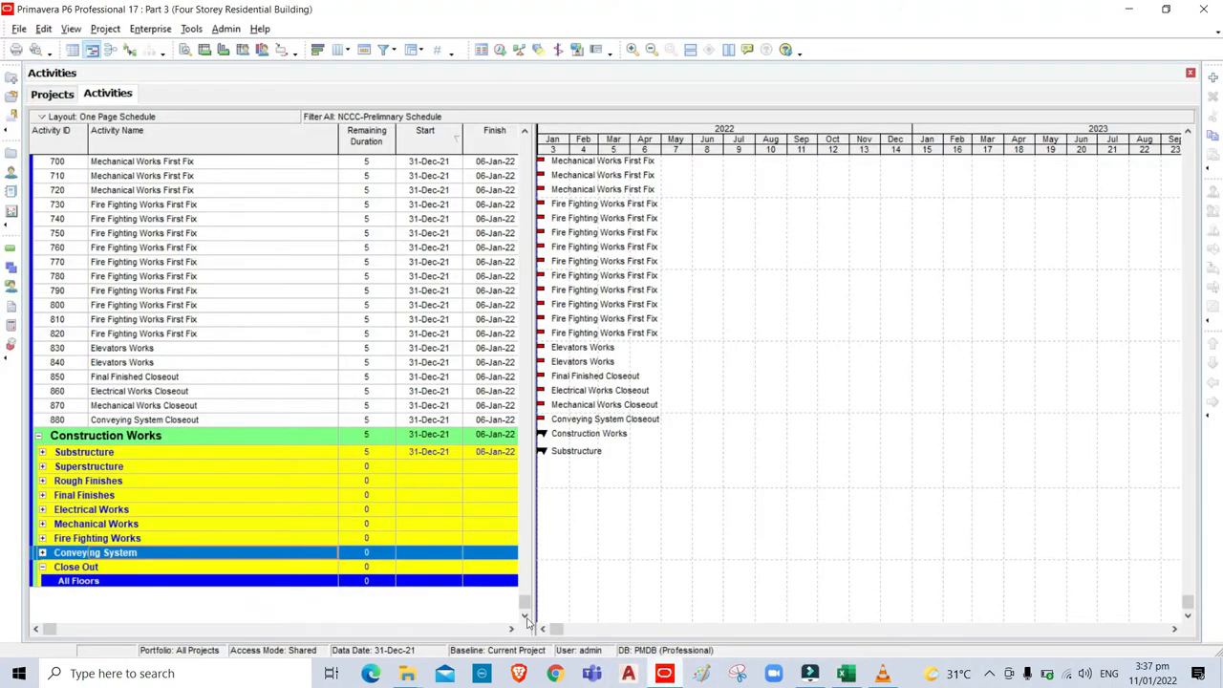
pyautogui.click(99, 363)
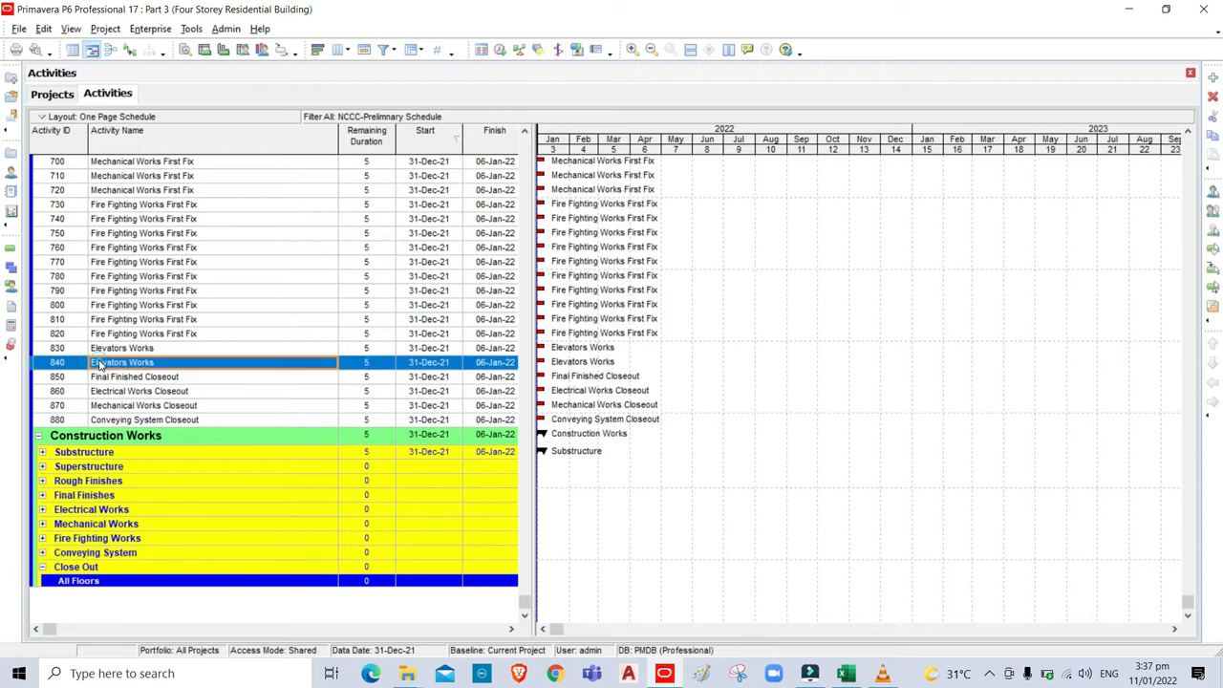
pyautogui.scroll(1, 129, 399)
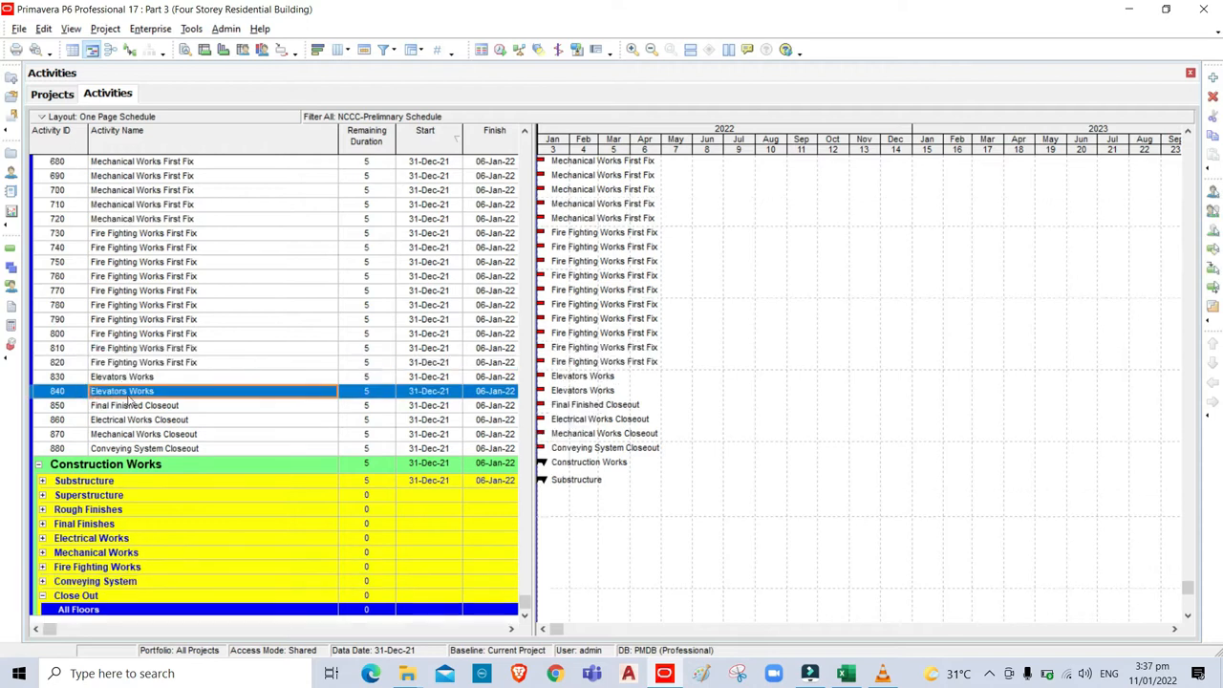
pyautogui.keyDown('shift'); pyautogui.click(108, 451); pyautogui.keyUp('shift')
pyautogui.rightClick(187, 391)
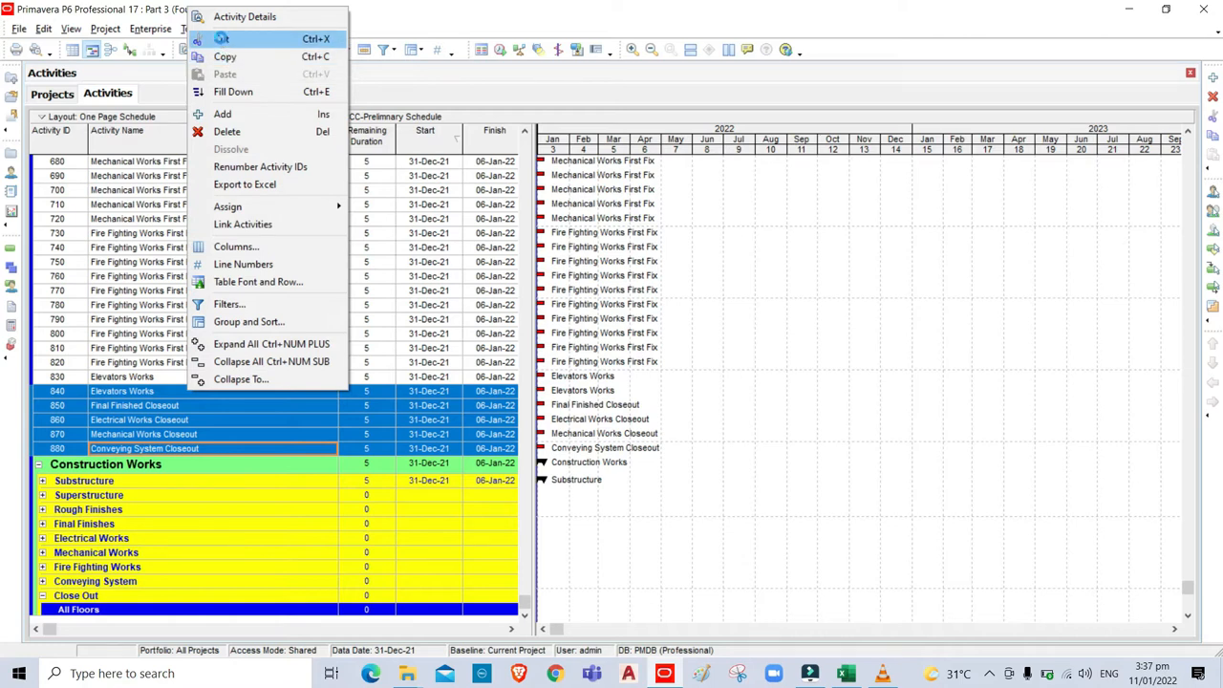
pyautogui.click(221, 38)
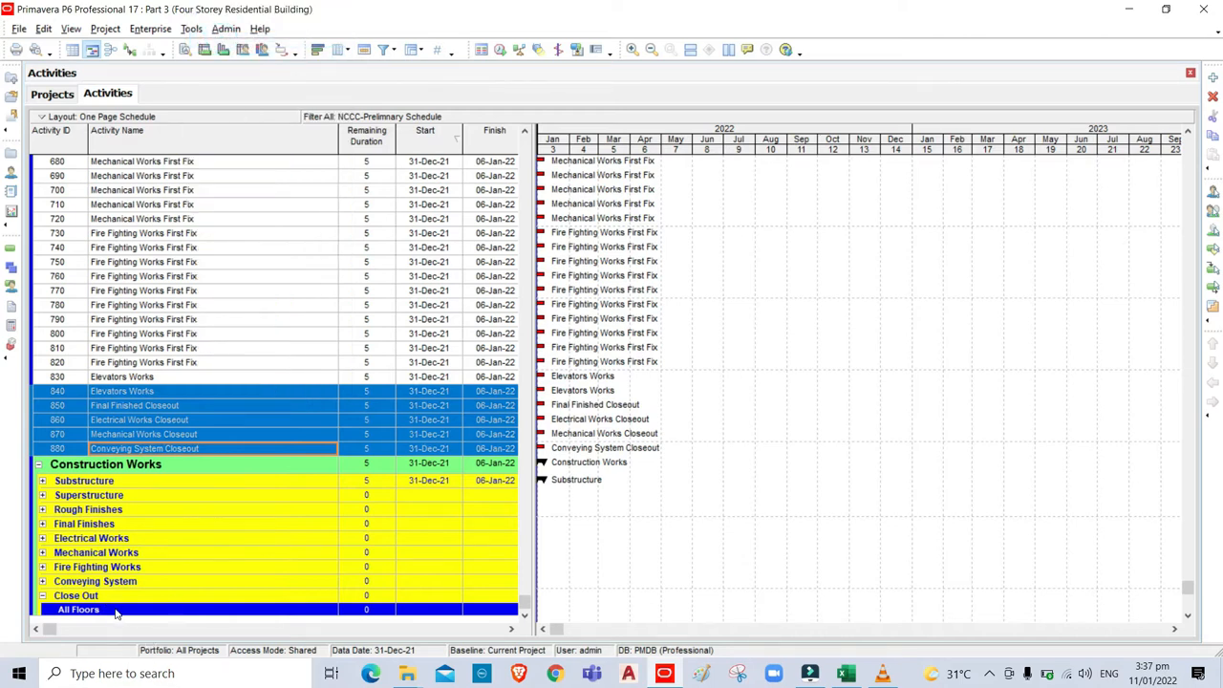
pyautogui.click(115, 610)
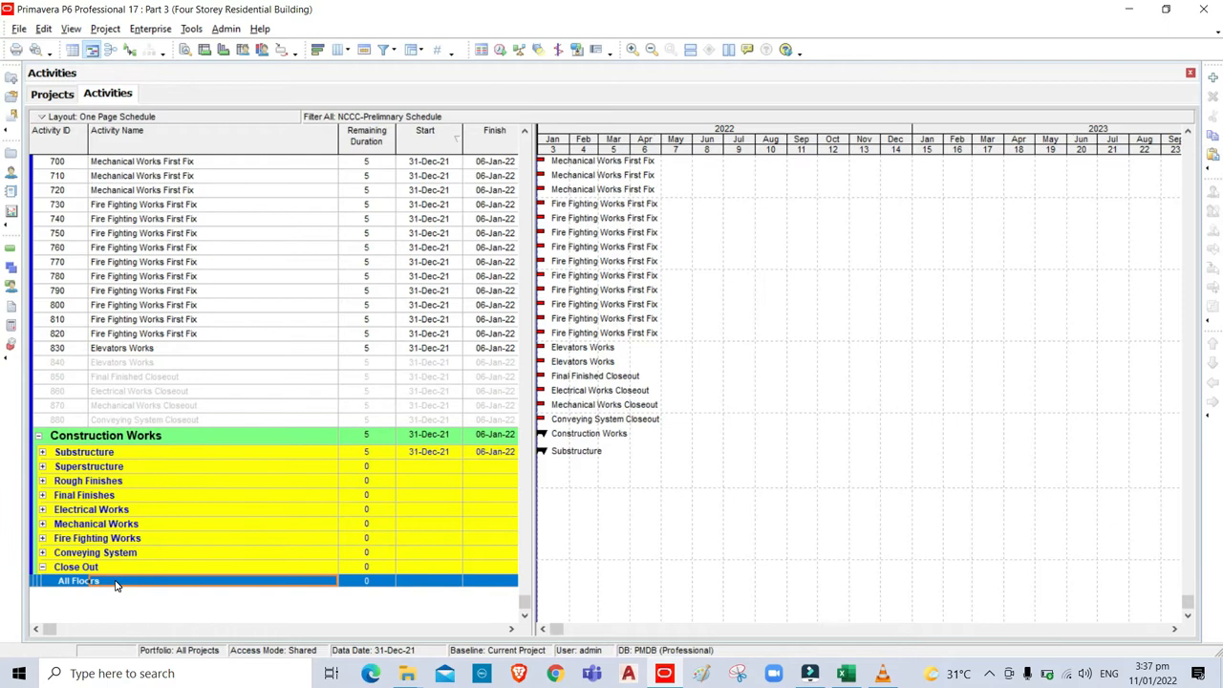
pyautogui.rightClick(114, 584)
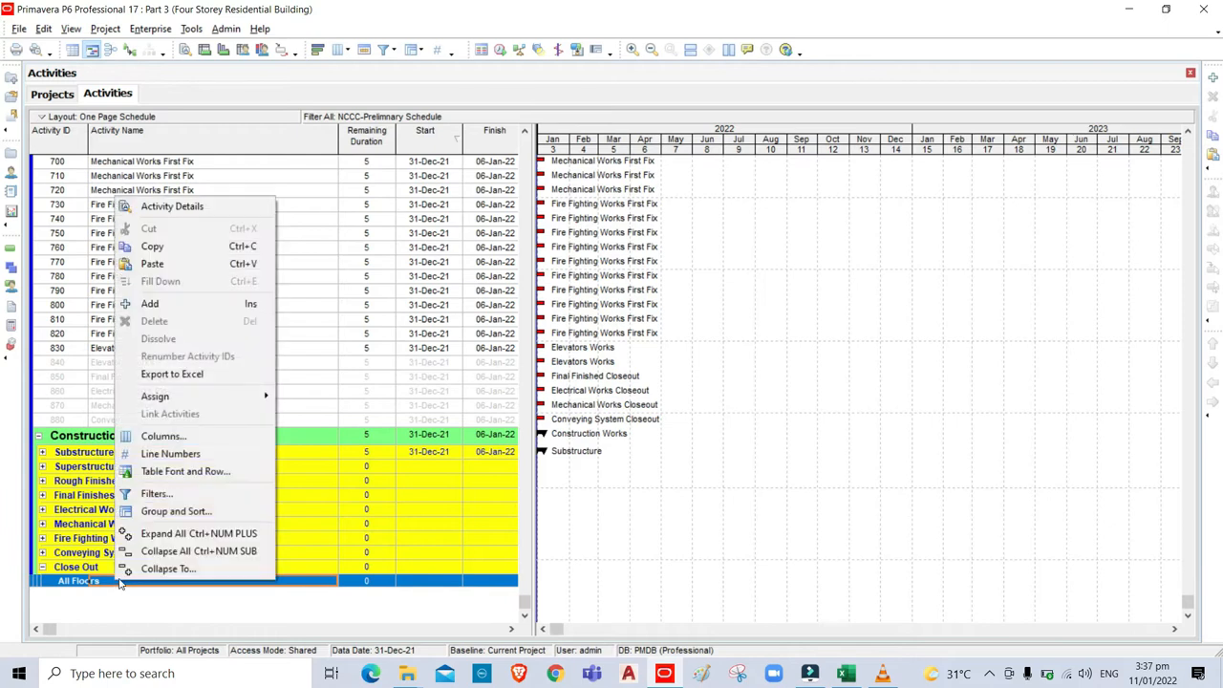
pyautogui.click(152, 264)
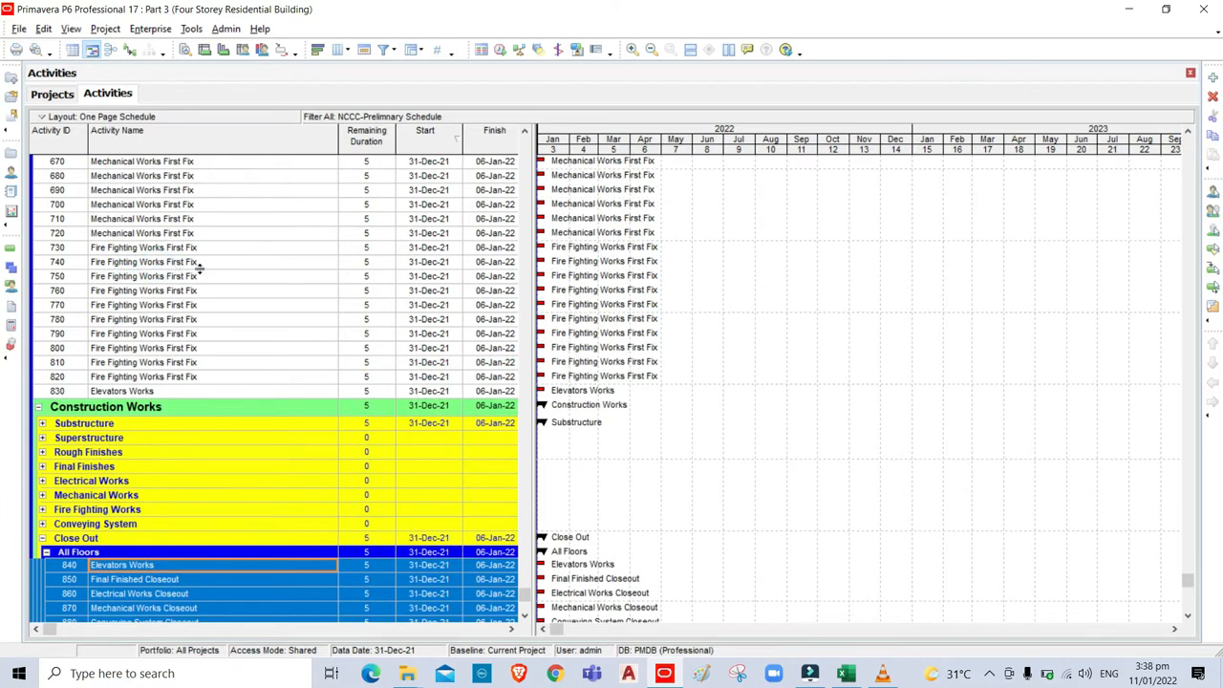
pyautogui.click(42, 524)
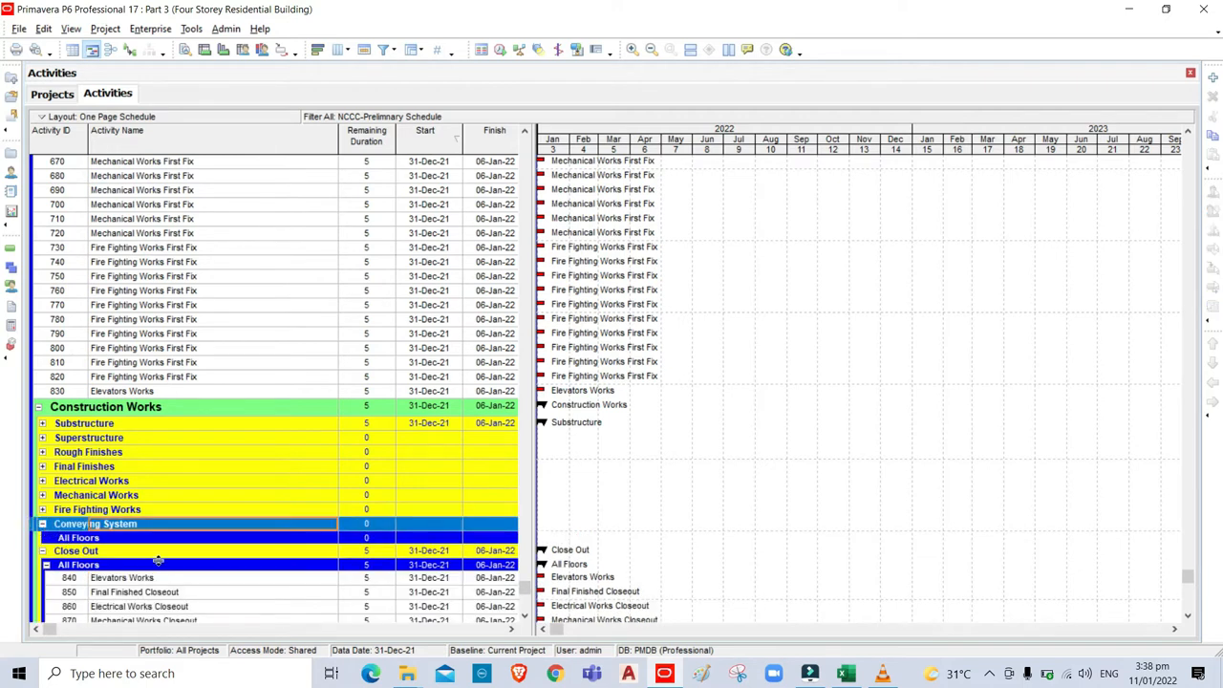
pyautogui.click(845, 674)
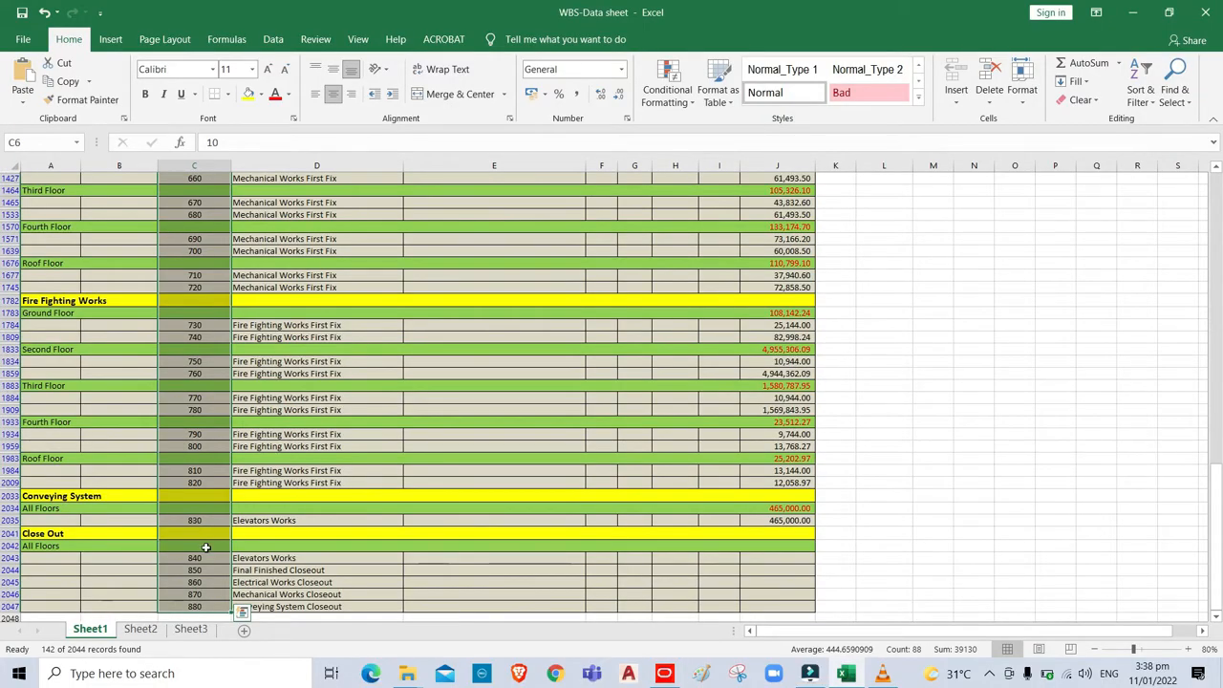
# Cut activity 830 Elevators Works, paste it under Conveying System's All Floors, then expand Fire Fighting Works.
pyautogui.click(664, 674)
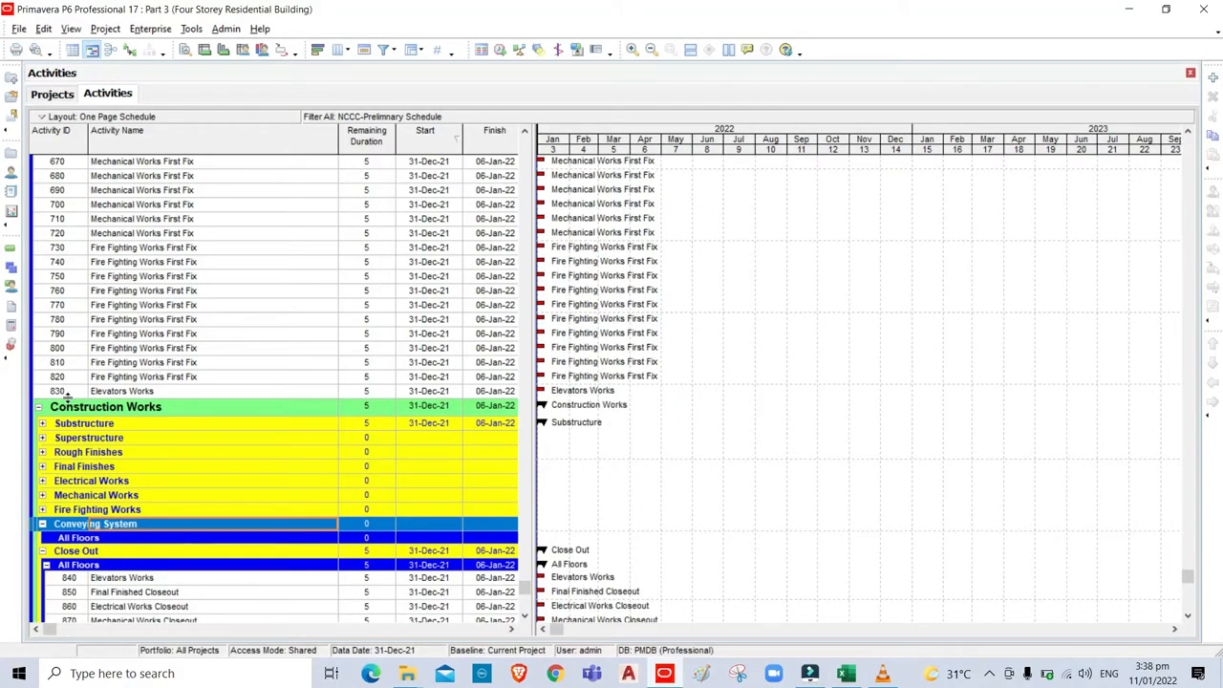
pyautogui.click(139, 393)
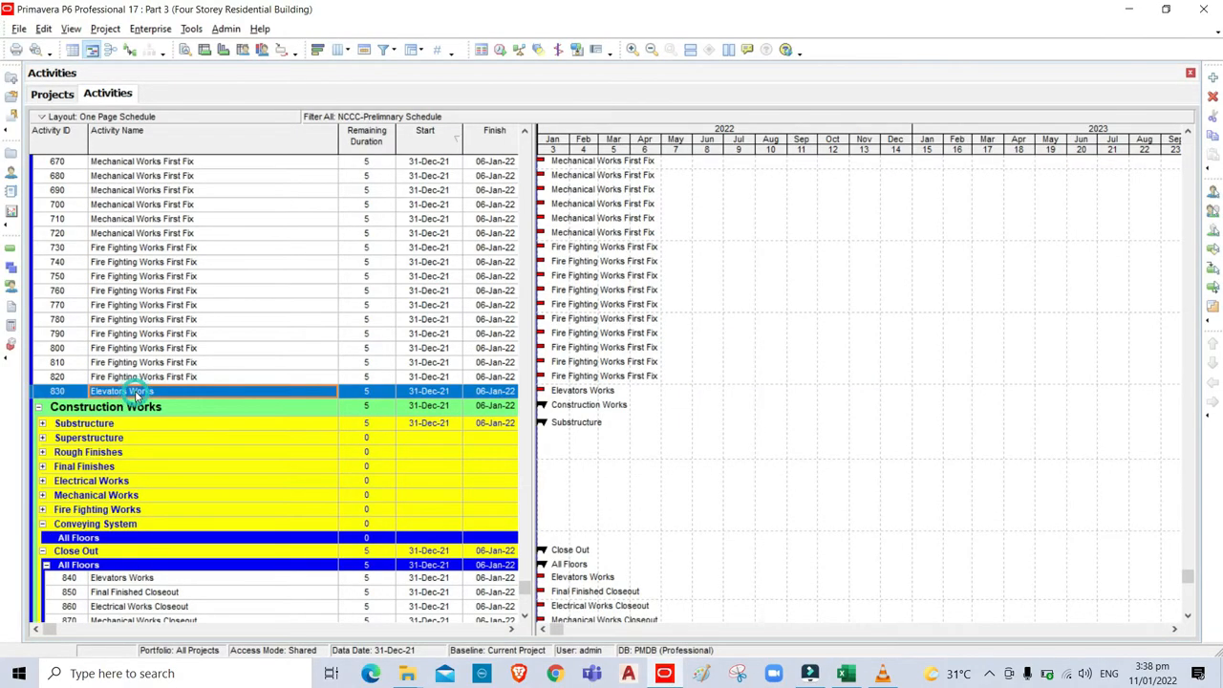
pyautogui.rightClick(138, 391)
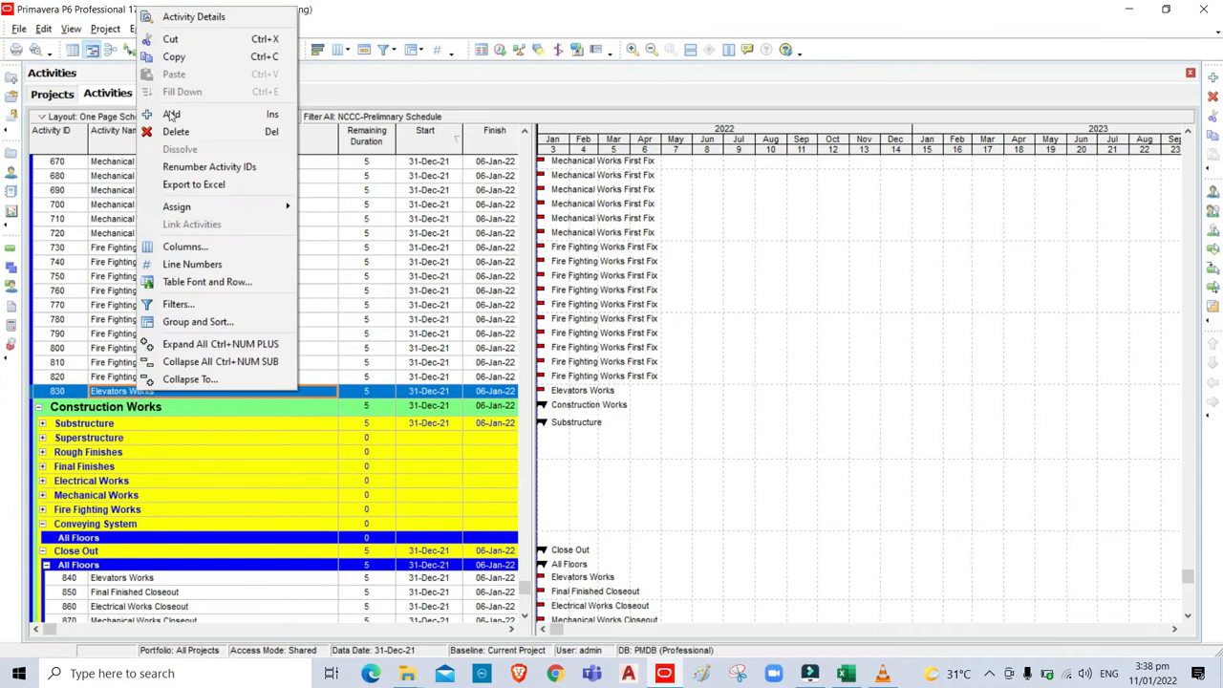
pyautogui.click(171, 42)
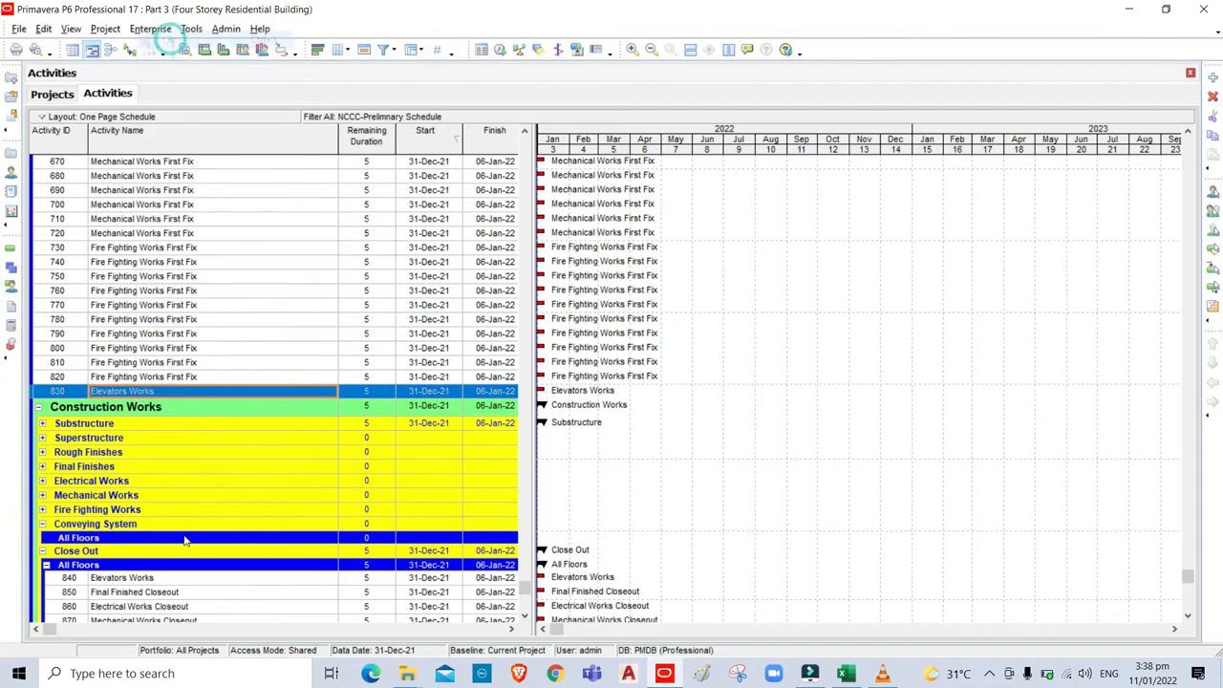
pyautogui.click(127, 540)
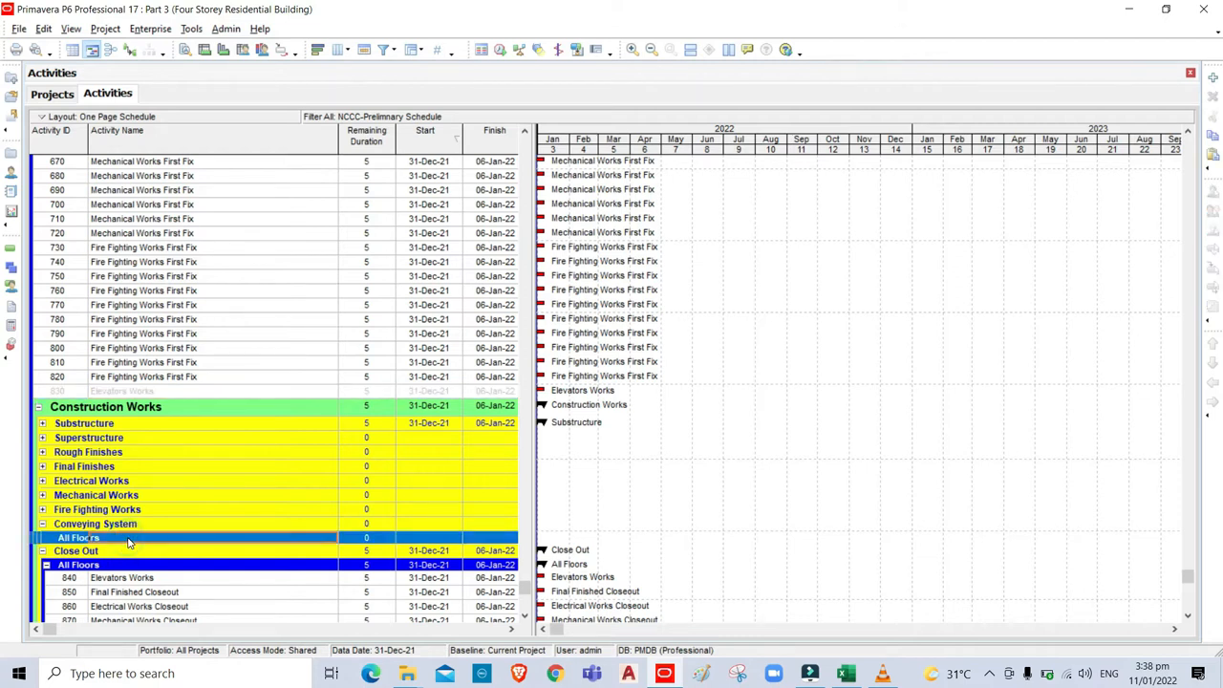
pyautogui.rightClick(127, 541)
pyautogui.click(176, 227)
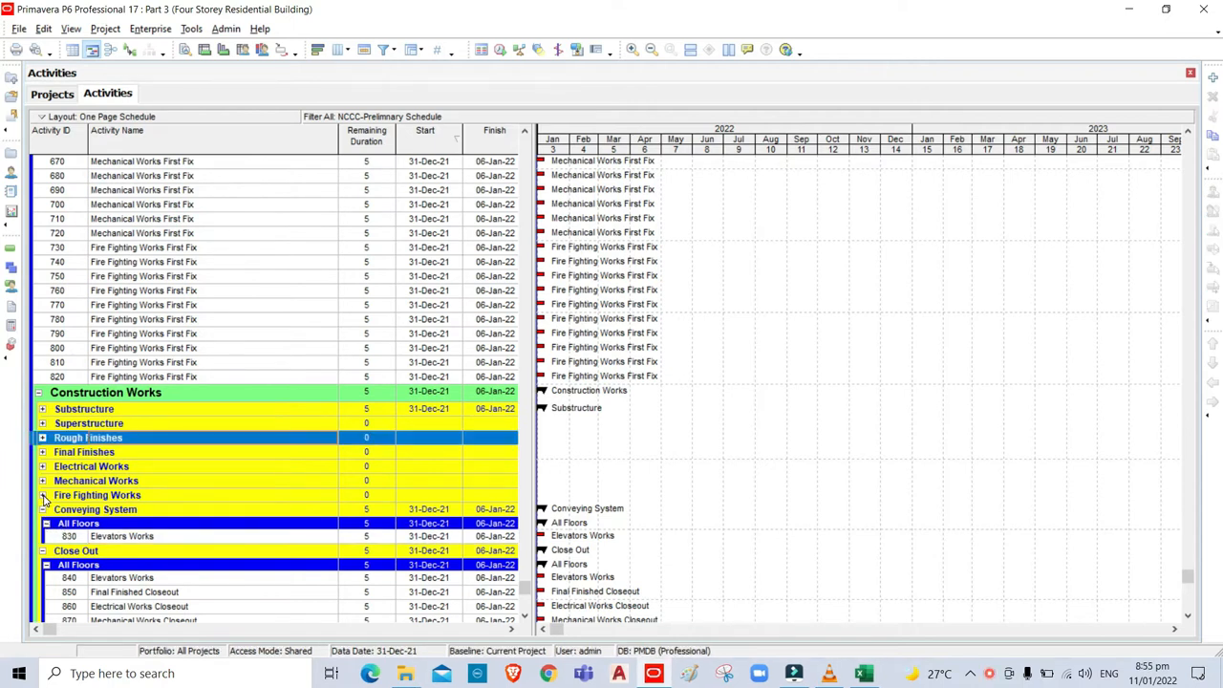
pyautogui.click(43, 496)
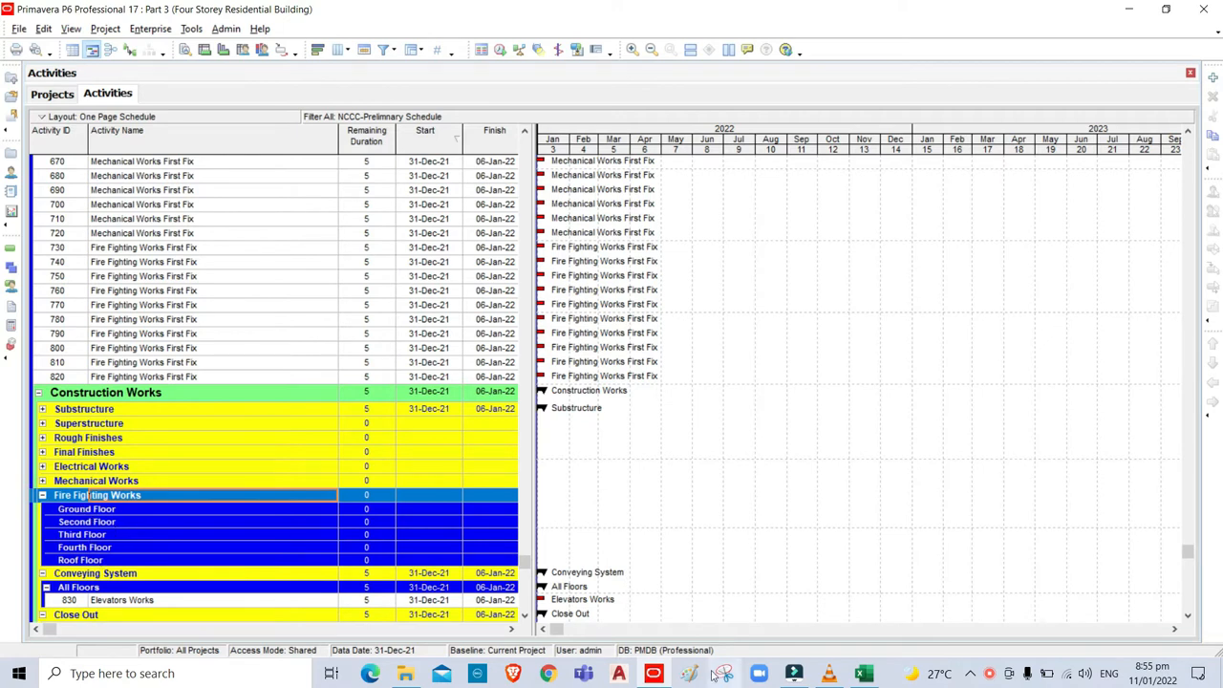
pyautogui.moveTo(863, 680)
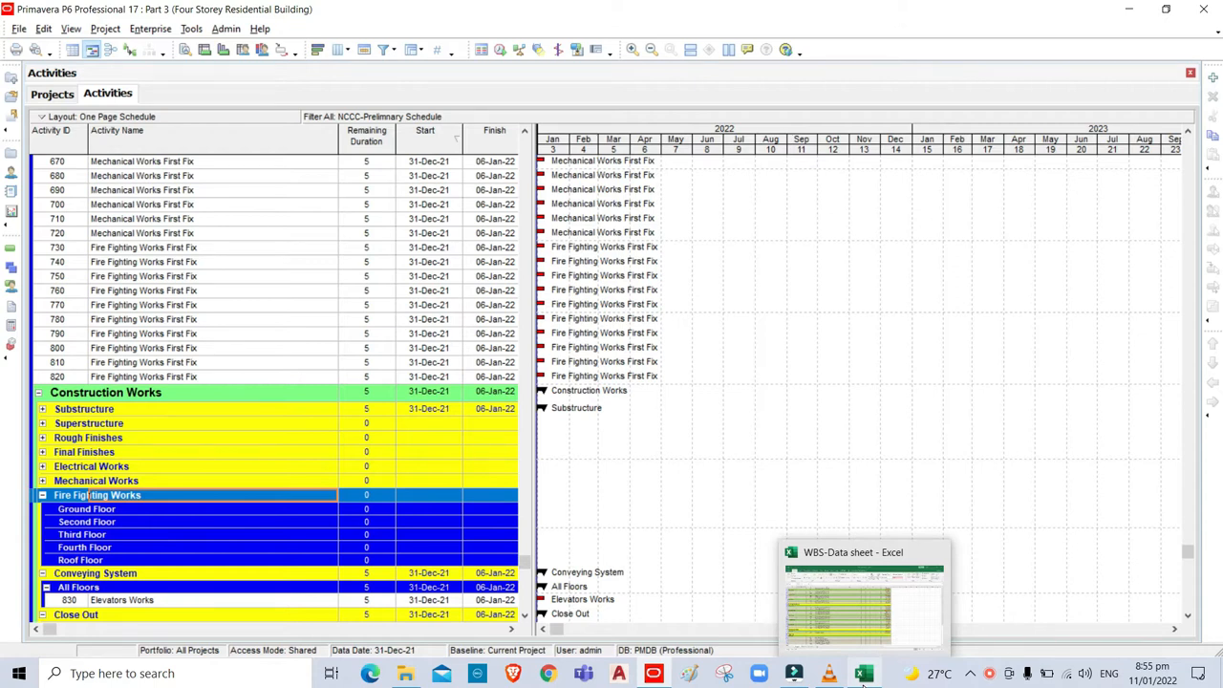
# Check the Fire Fighting Works floor assignments in Excel's WBS-Data sheet, then return to Primavera.
pyautogui.click(863, 675)
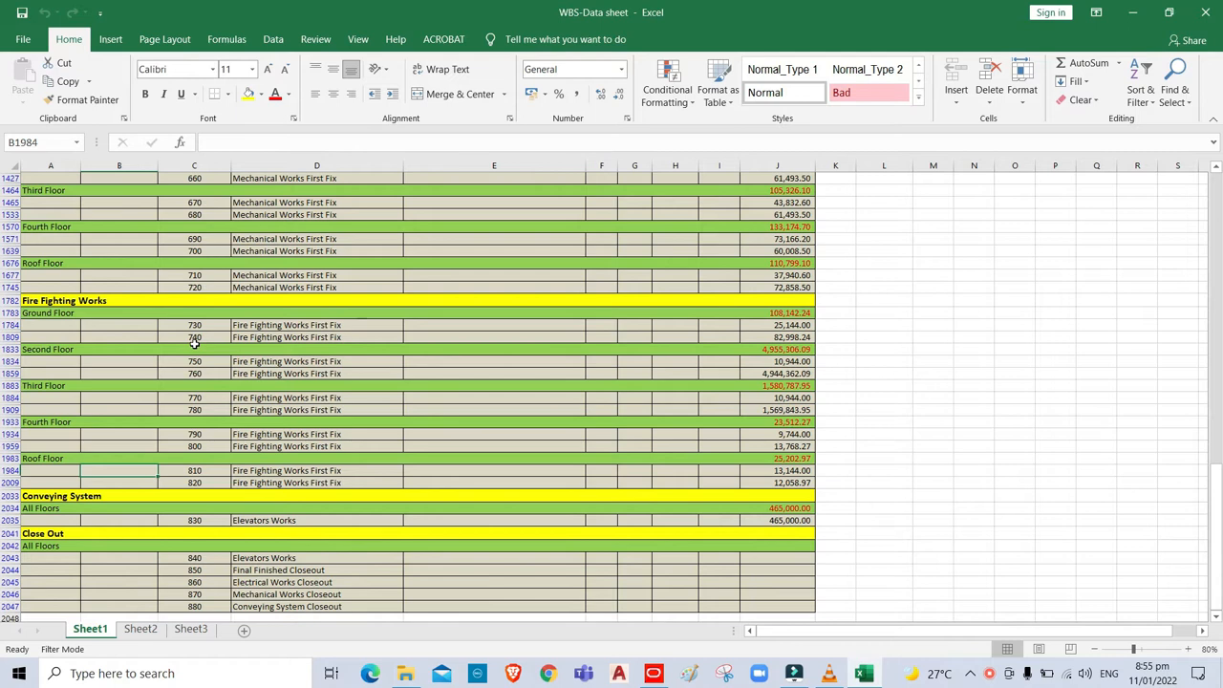
pyautogui.click(678, 680)
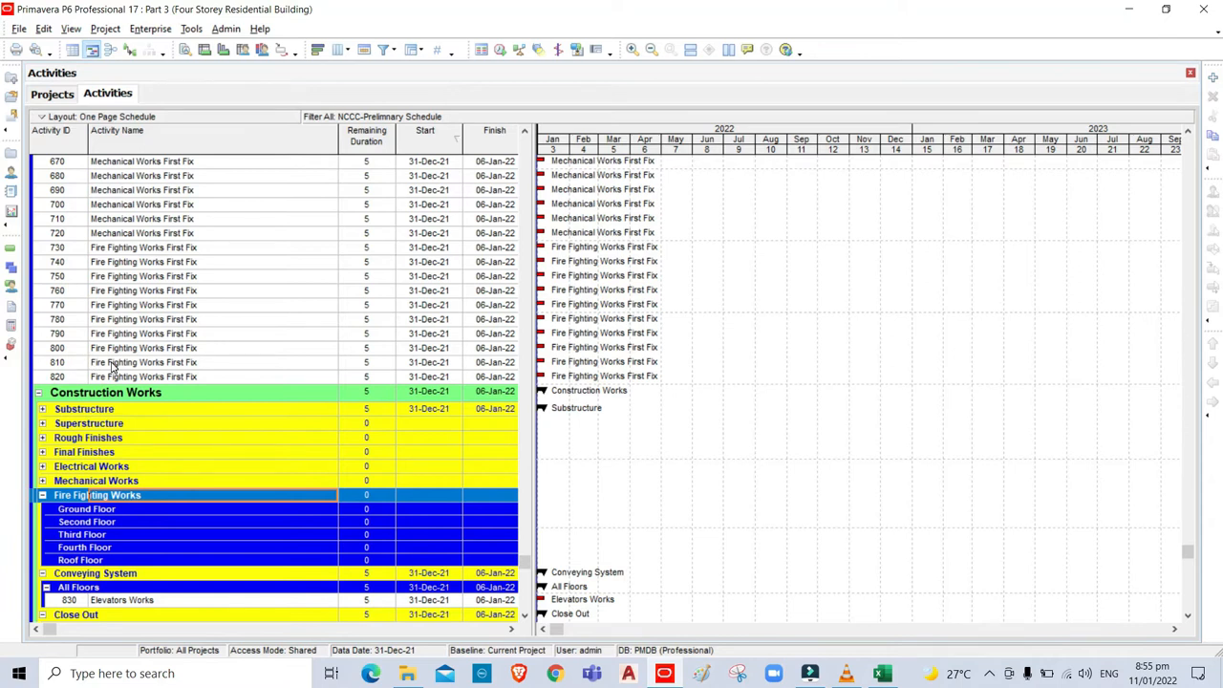
# Move activities 810 and 820 under the Fire Fighting Works Roof Floor.
pyautogui.click(112, 365)
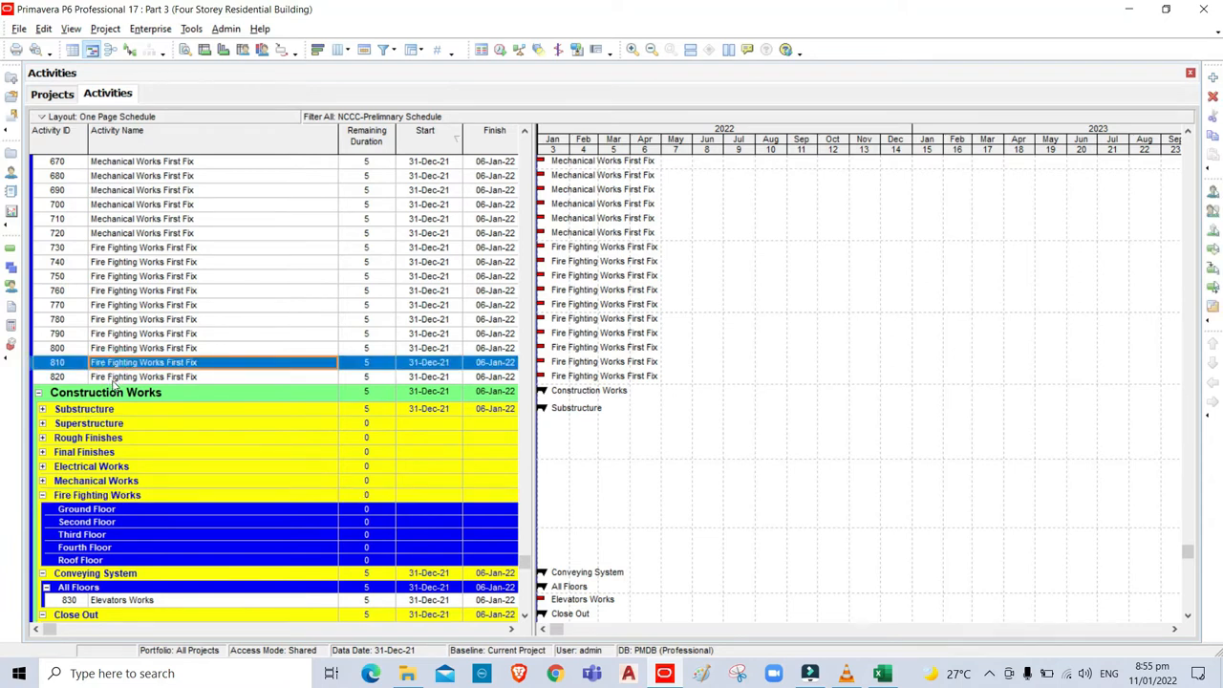
pyautogui.keyDown('ctrl'); pyautogui.click(110, 378); pyautogui.keyUp('ctrl')
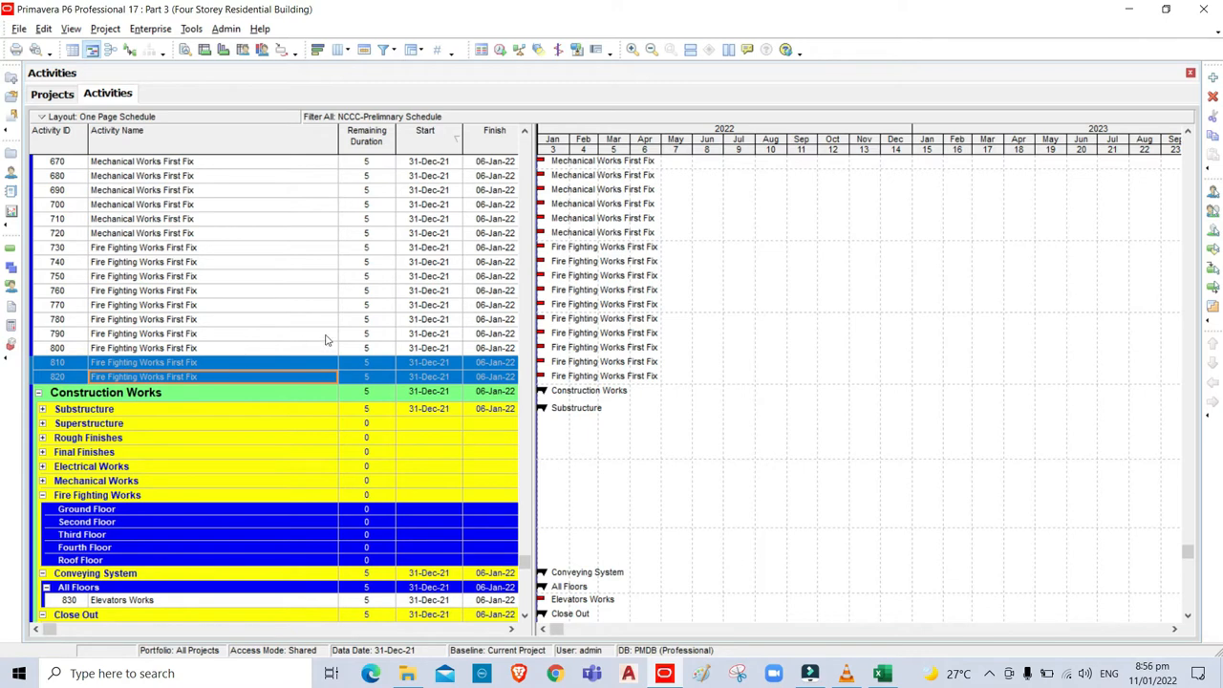
pyautogui.hotkey('ctrl', 'x')
pyautogui.click(139, 562)
pyautogui.hotkey('ctrl', 'v')
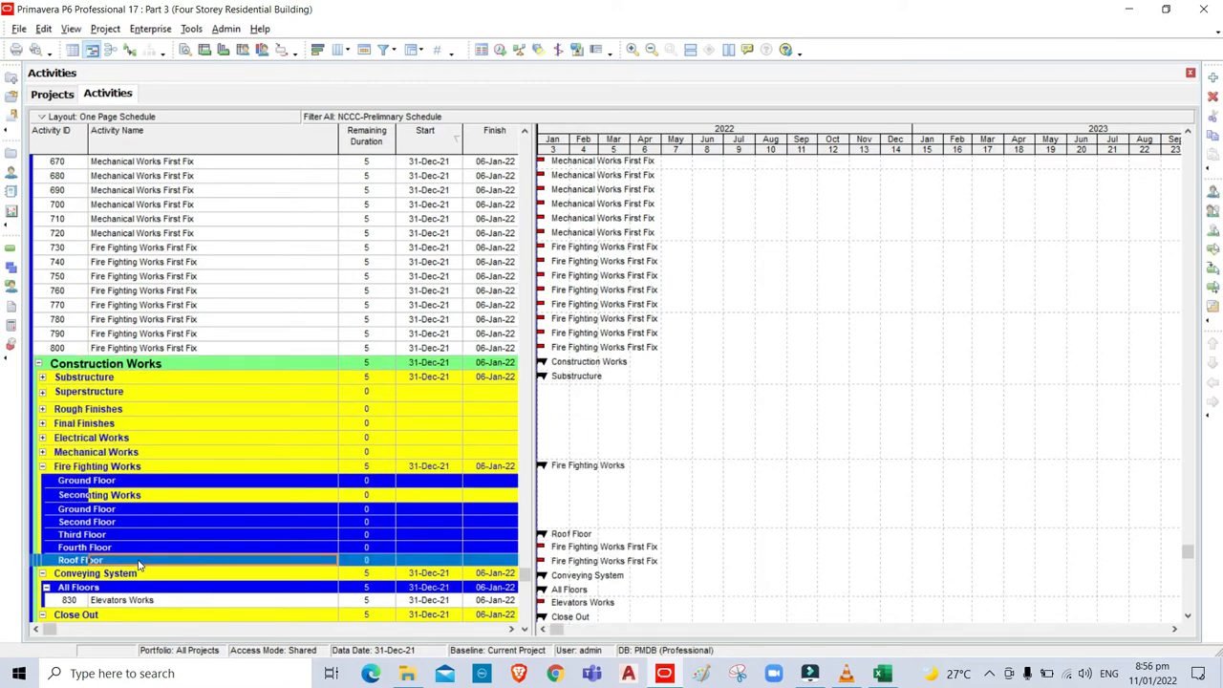
# Move activities 790 and 800 under the Fourth Floor.
pyautogui.click(105, 335)
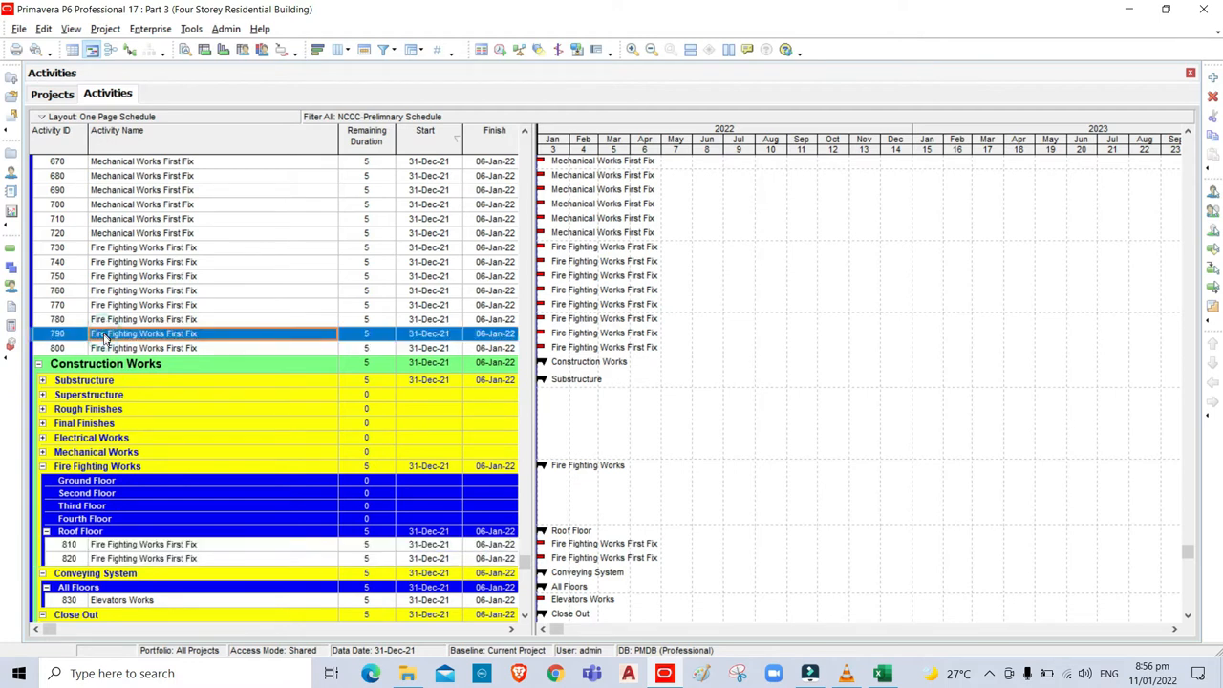
pyautogui.keyDown('shift'); pyautogui.click(105, 350); pyautogui.keyUp('shift')
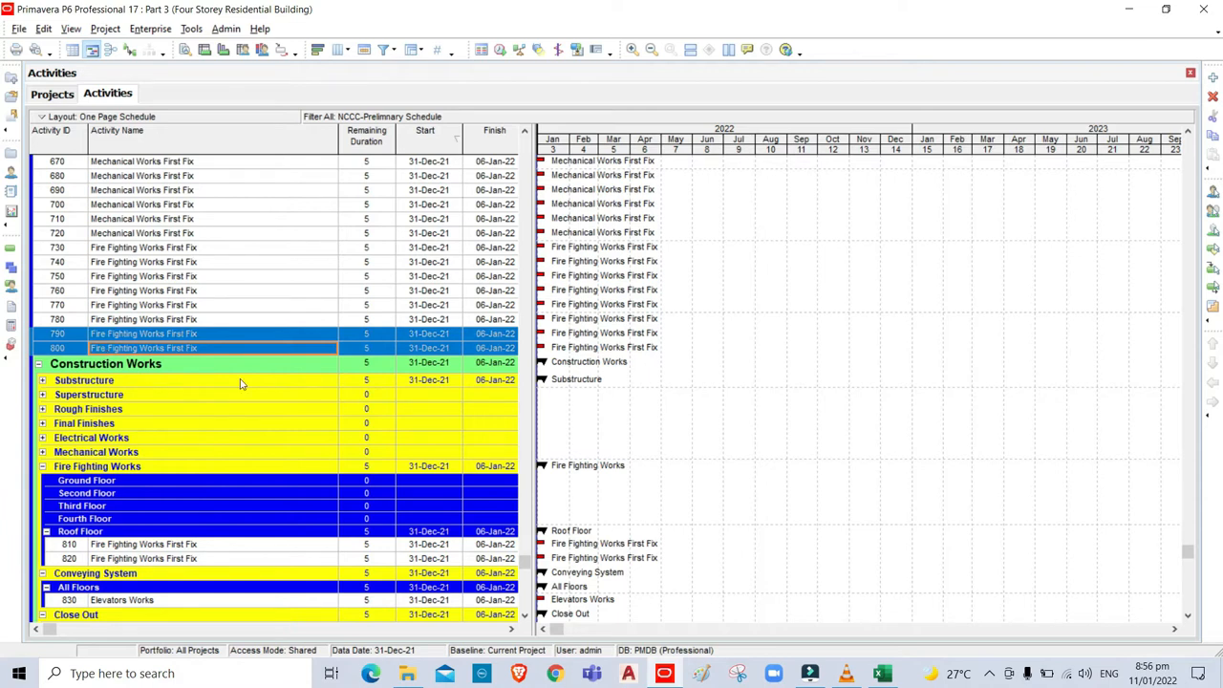
pyautogui.hotkey('ctrl', 'x')
pyautogui.click(122, 518)
pyautogui.hotkey('ctrl', 'v')
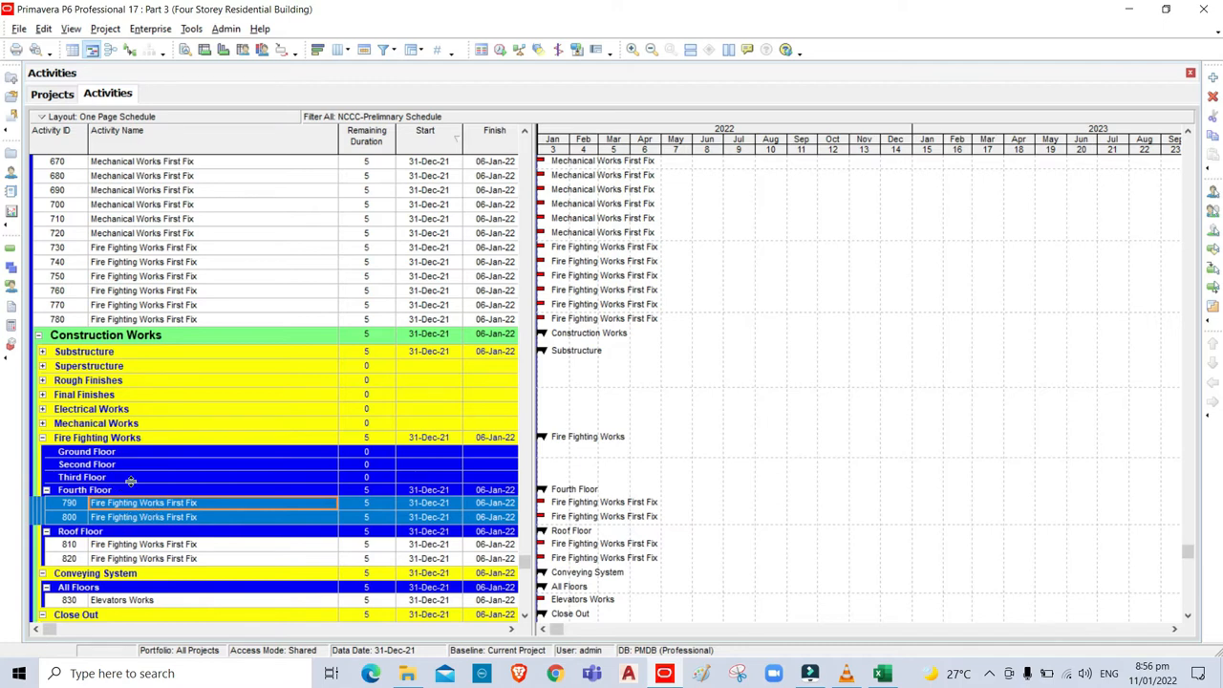
# Move activities 770 and 780 under the Third Floor.
pyautogui.click(132, 480)
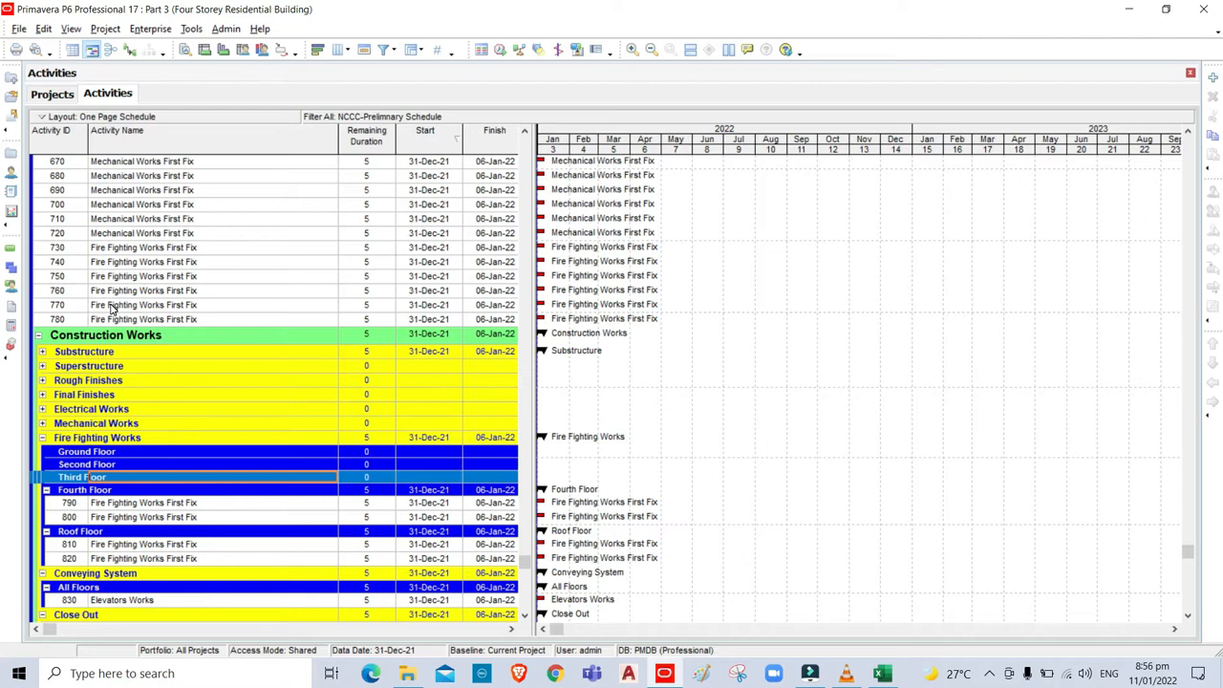
pyautogui.click(111, 307)
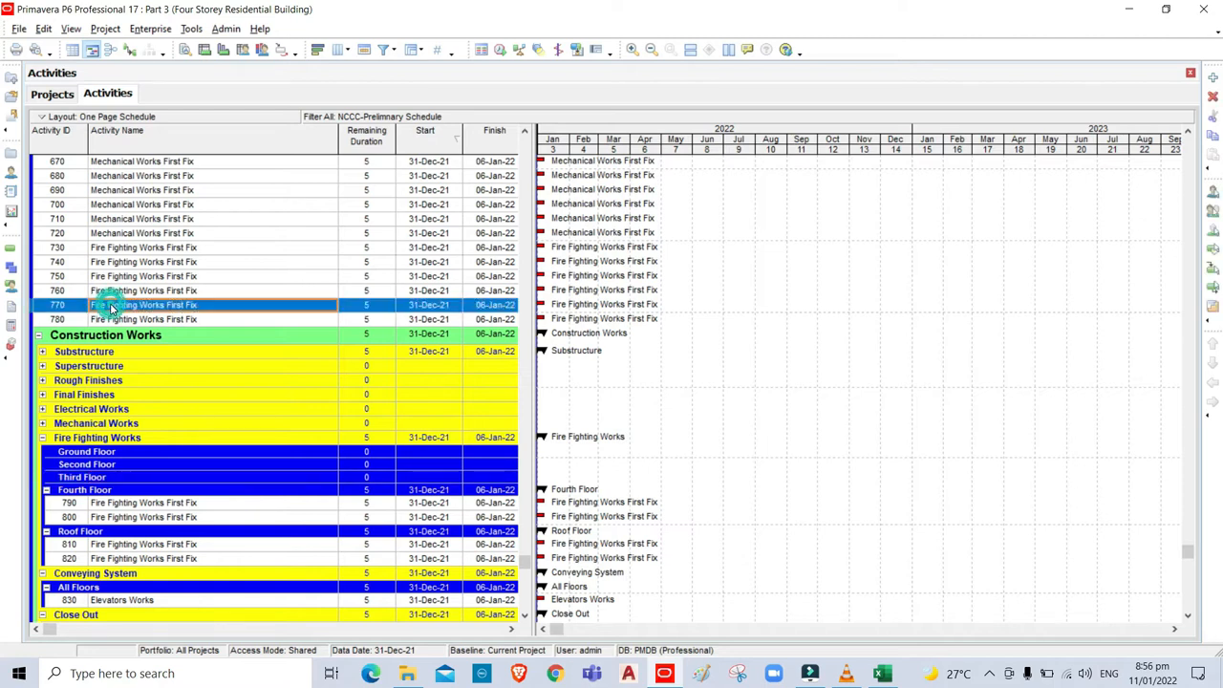
pyautogui.keyDown('shift'); pyautogui.click(114, 321); pyautogui.keyUp('shift')
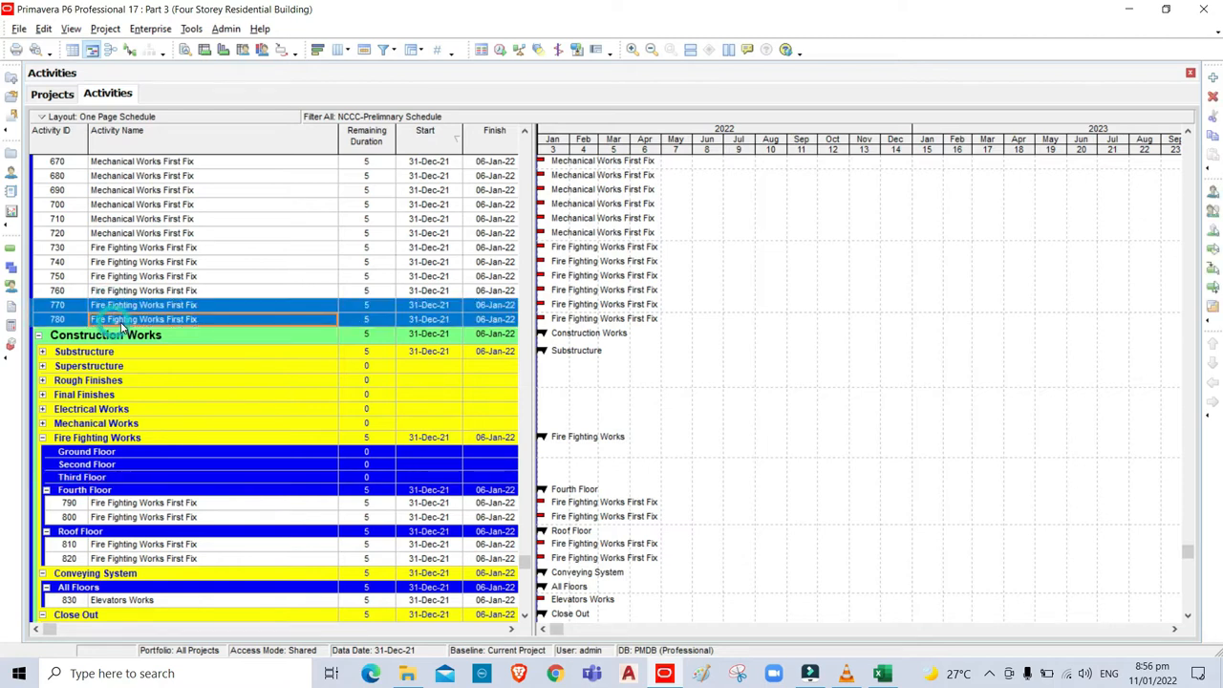
pyautogui.hotkey('ctrl', 'x')
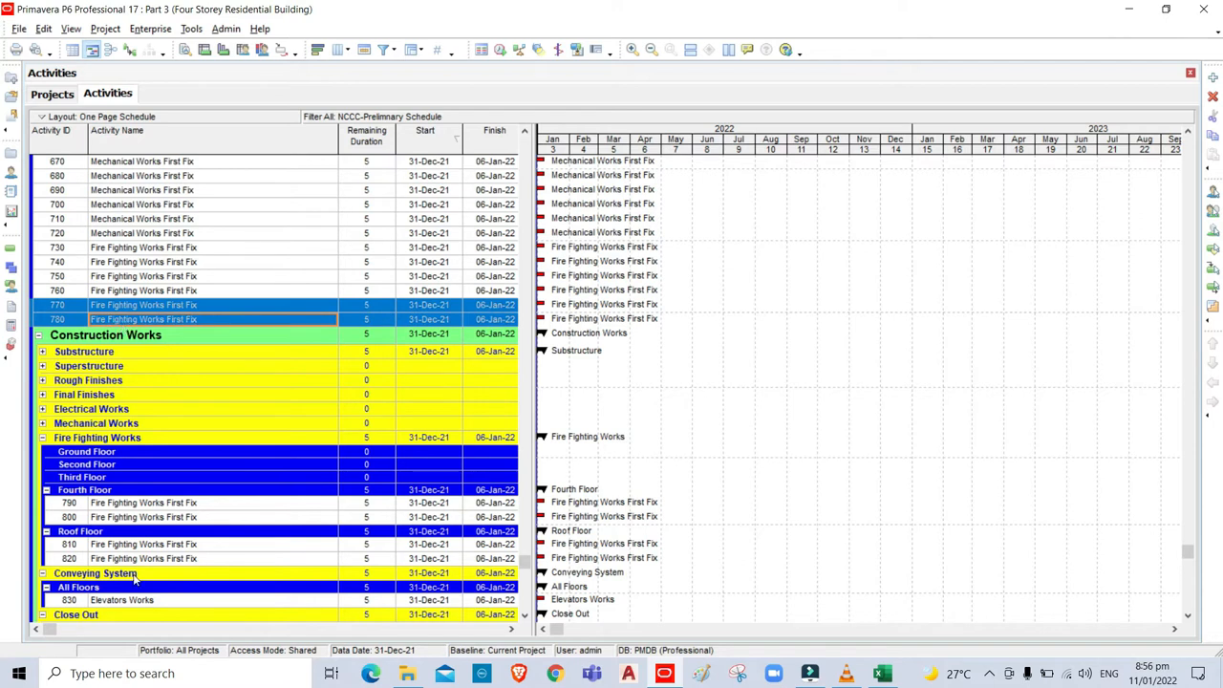
pyautogui.click(136, 478)
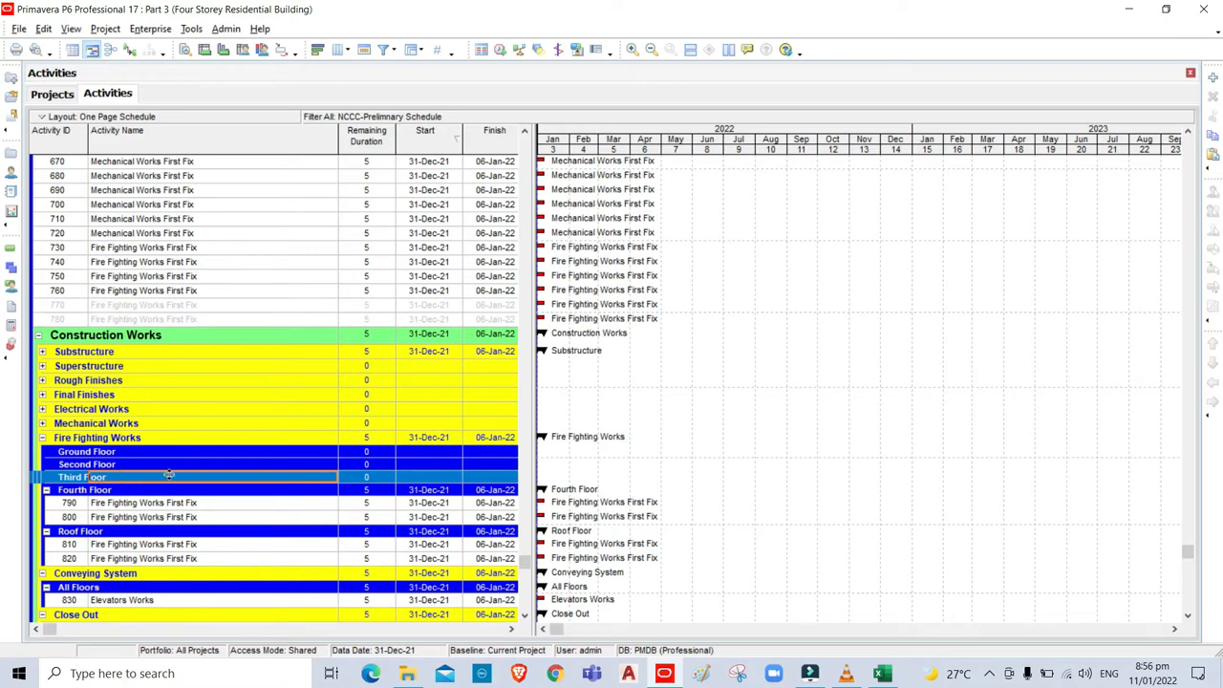
pyautogui.hotkey('ctrl', 'v')
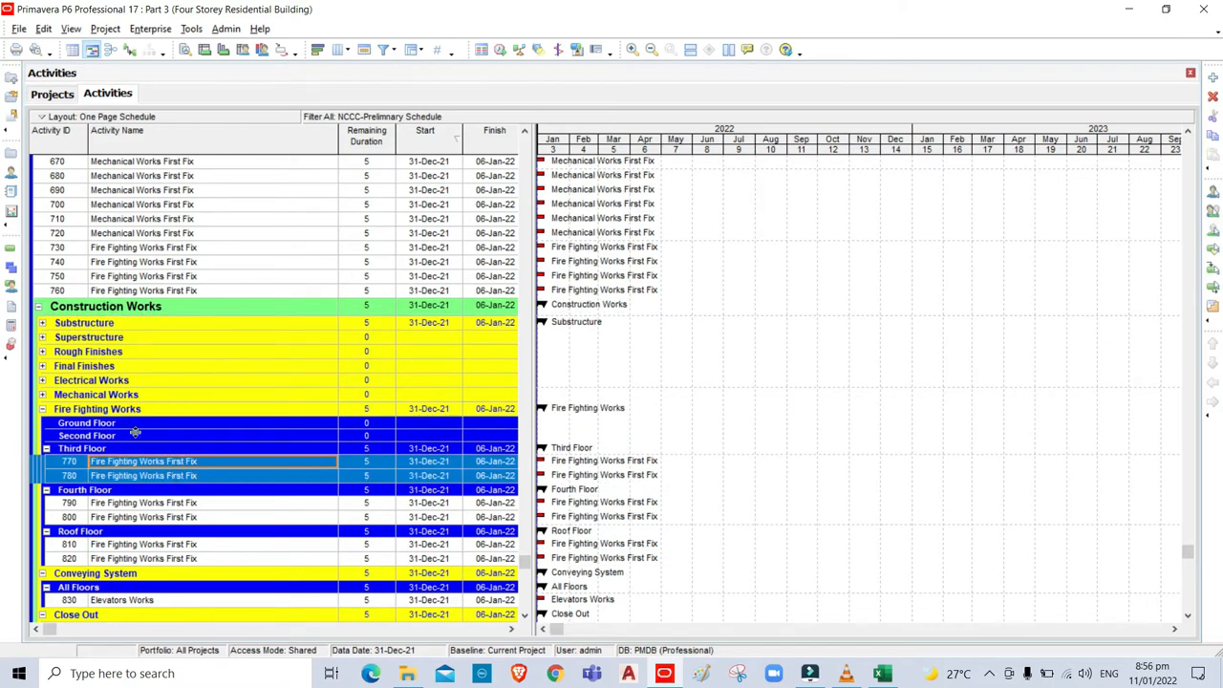
# Move activities 750 and 760 under the Fire Fighting Works Second Floor.
pyautogui.click(115, 277)
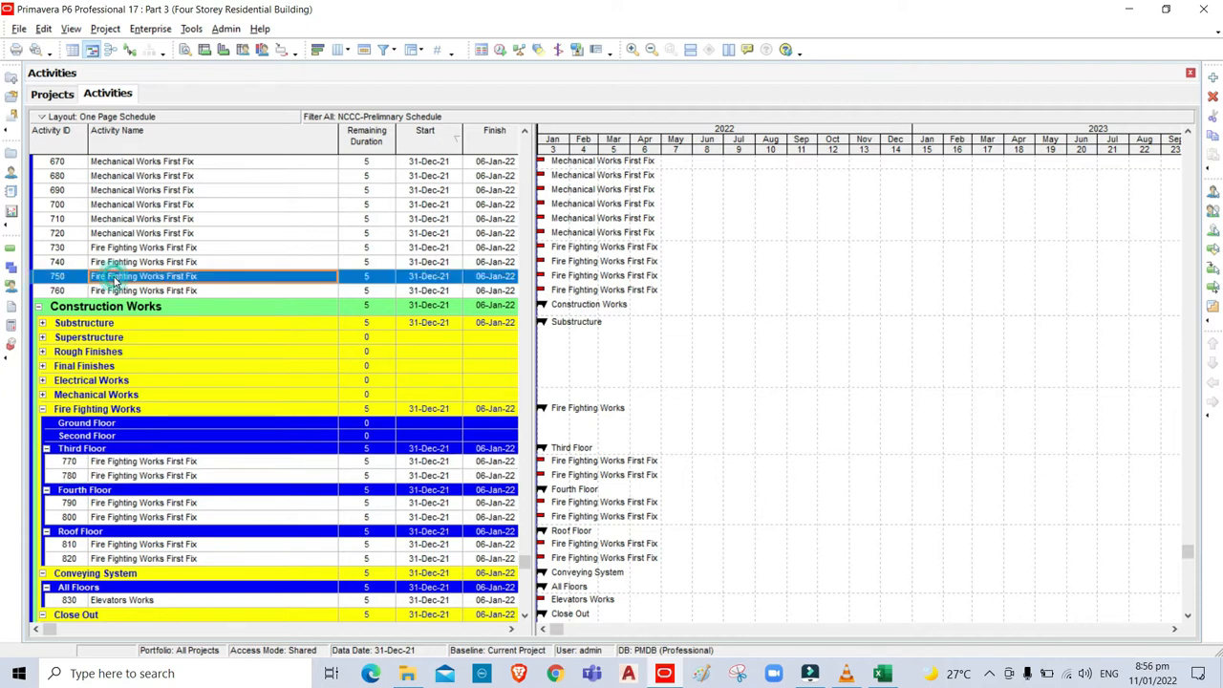
pyautogui.keyDown('shift'); pyautogui.click(115, 293); pyautogui.keyUp('shift')
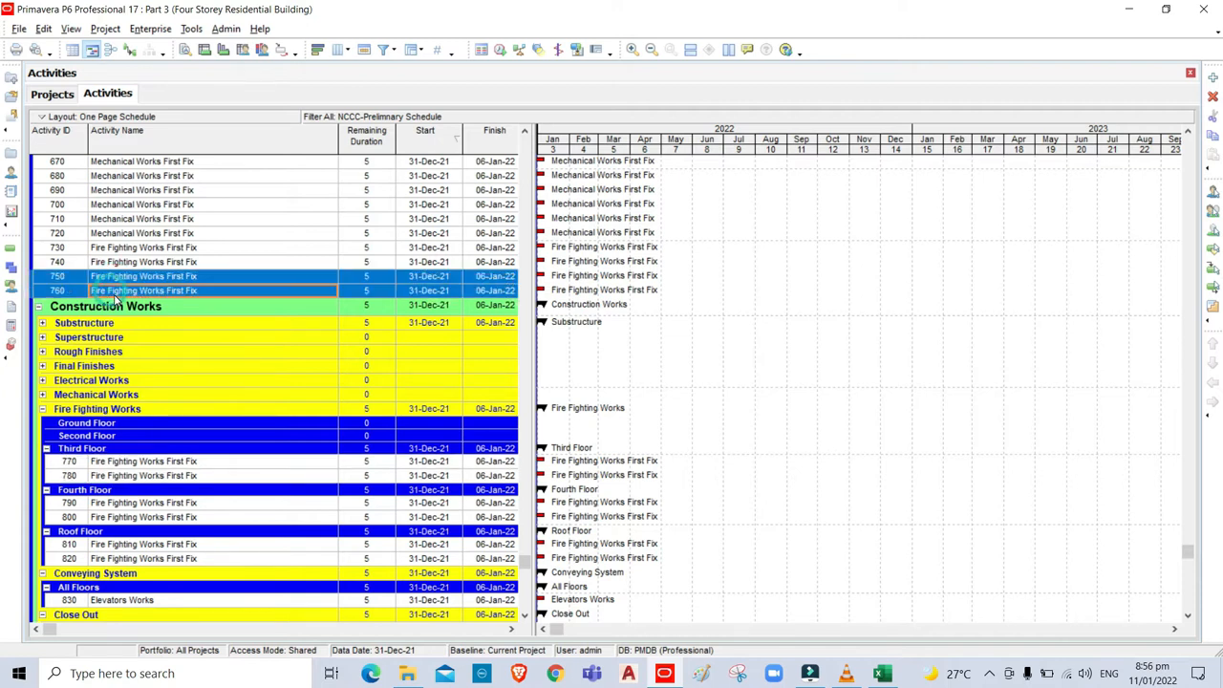
pyautogui.hotkey('ctrl', 'x')
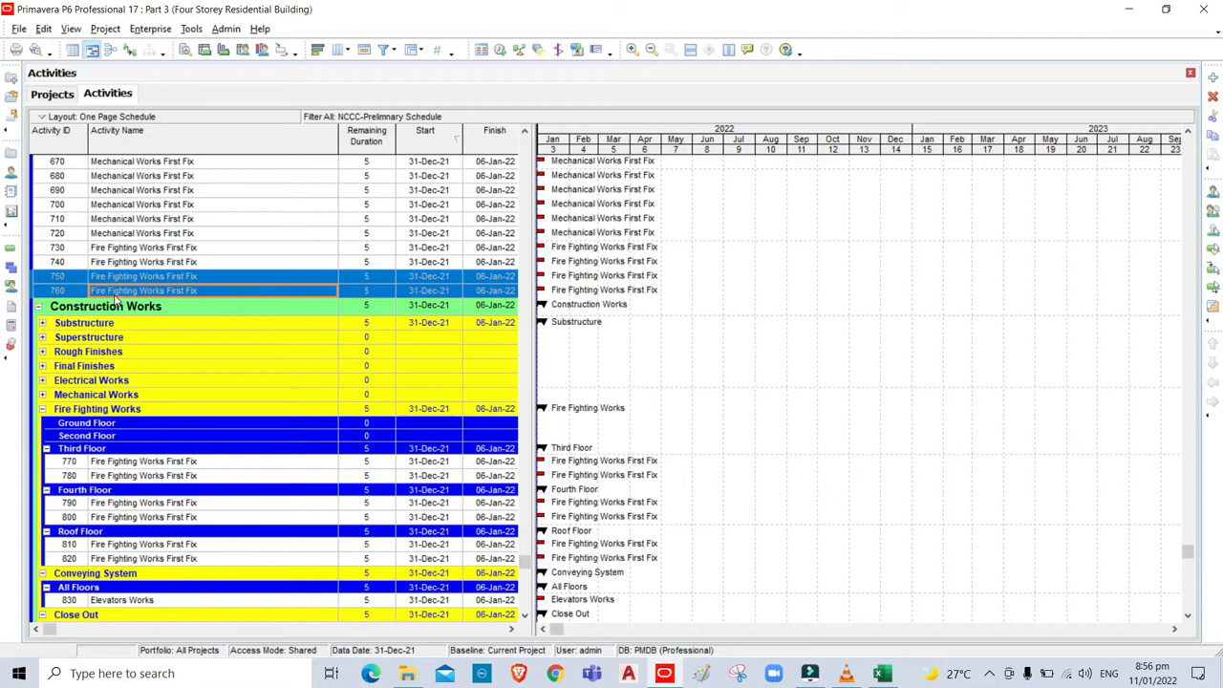
pyautogui.click(136, 435)
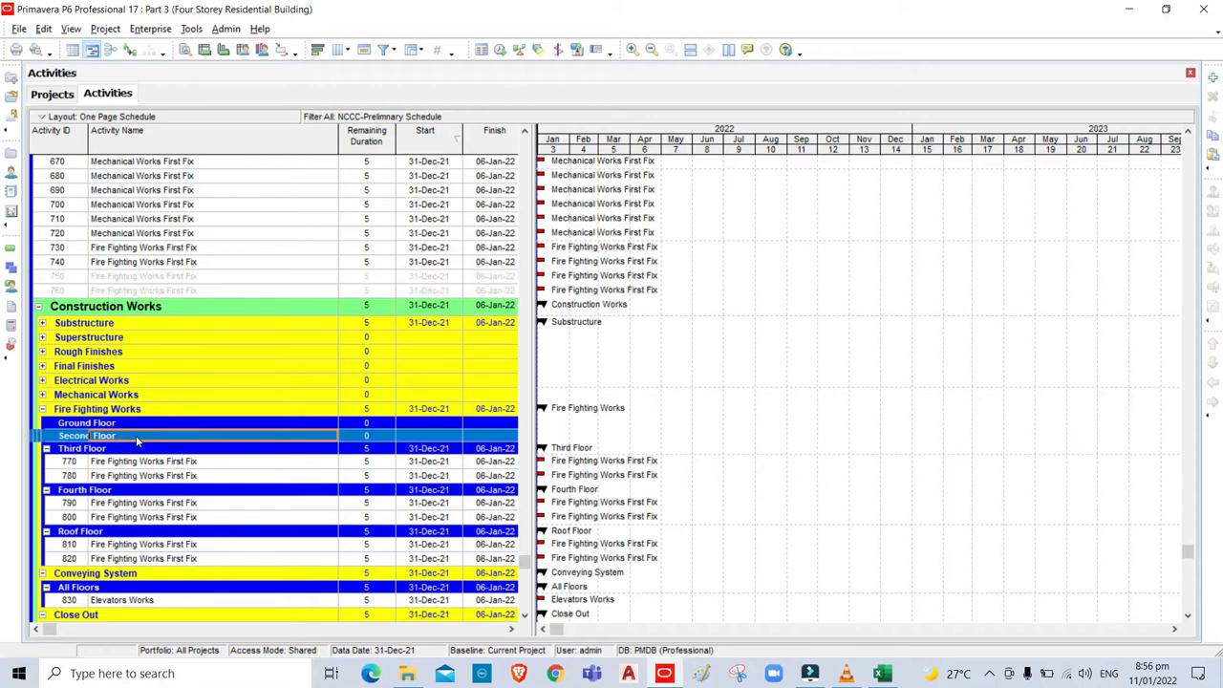
pyautogui.hotkey('ctrl', 'v')
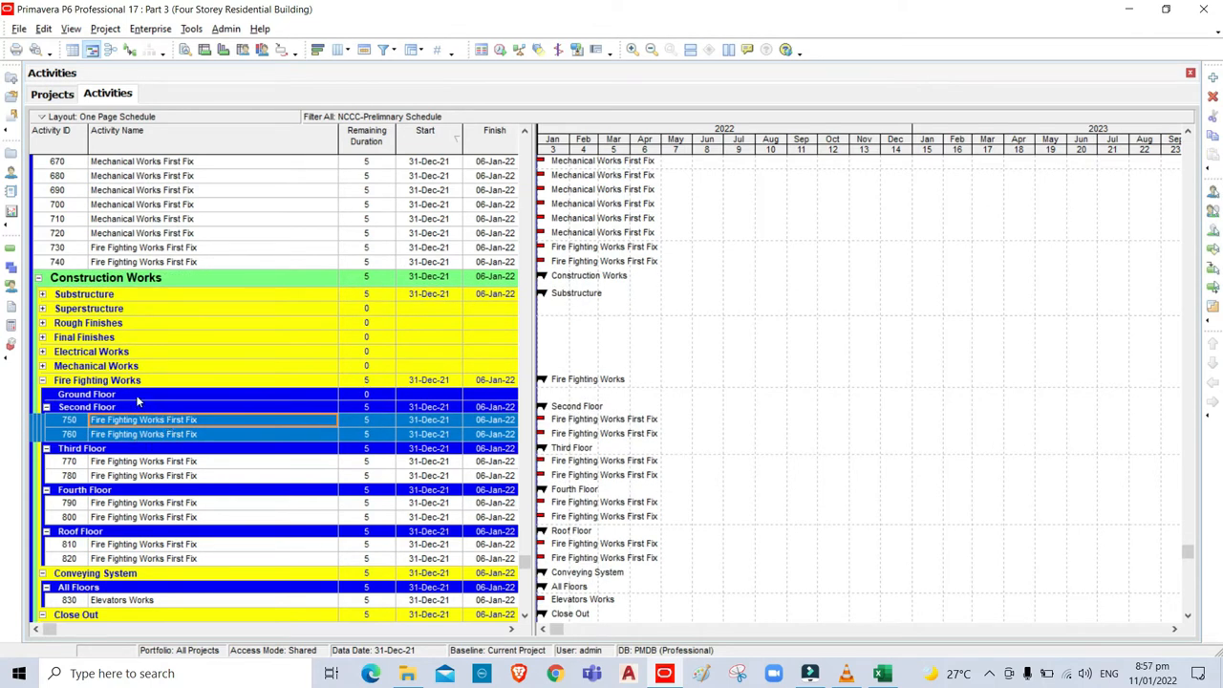
# Drag activities 730 and 740 under the Ground Floor.
pyautogui.click(122, 248)
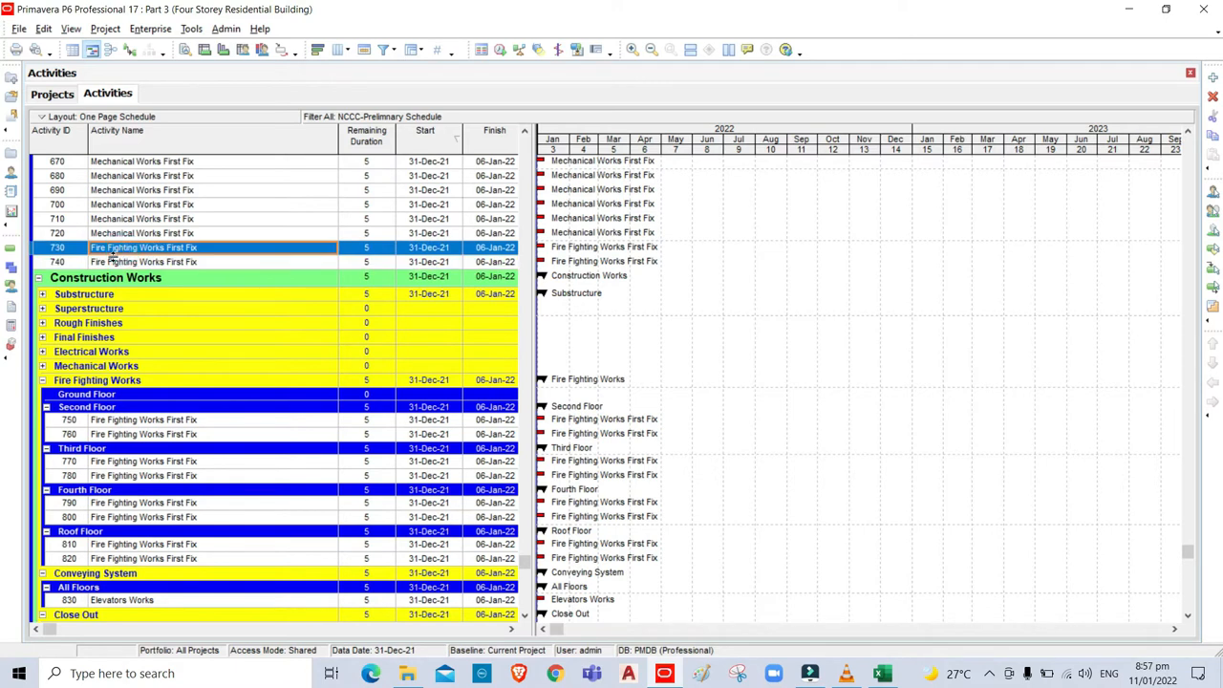
pyautogui.keyDown('shift'); pyautogui.click(115, 261); pyautogui.keyUp('shift')
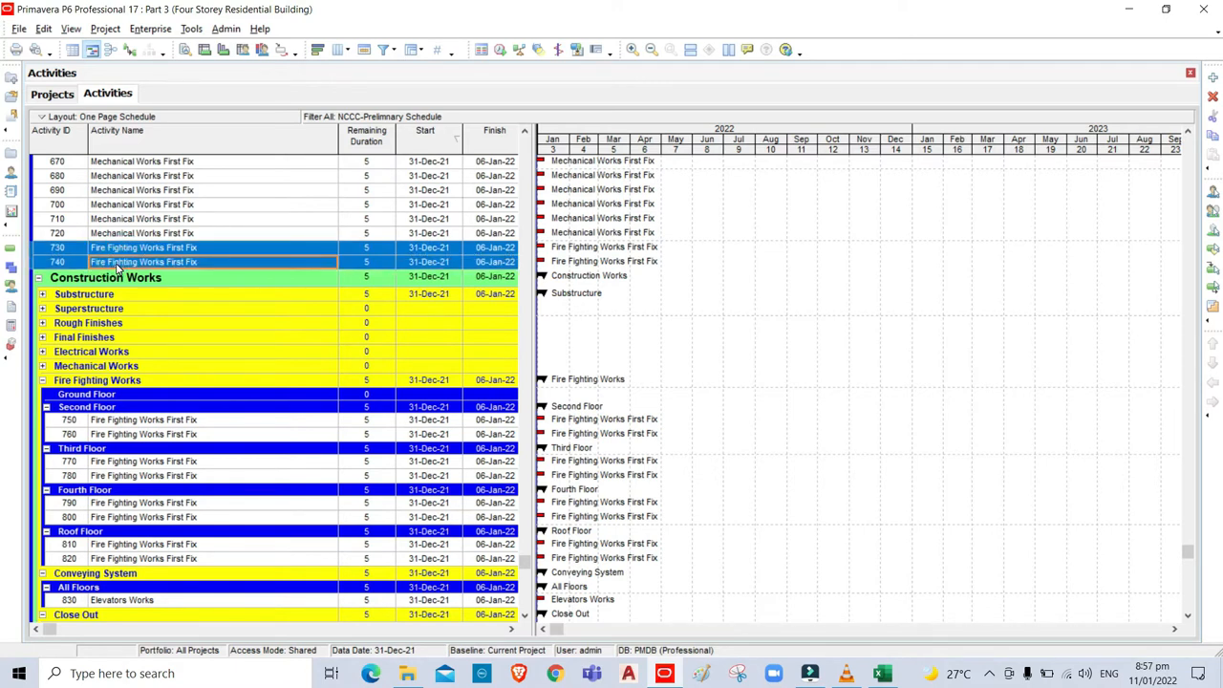
pyautogui.moveTo(117, 268); pyautogui.dragTo(168, 398)
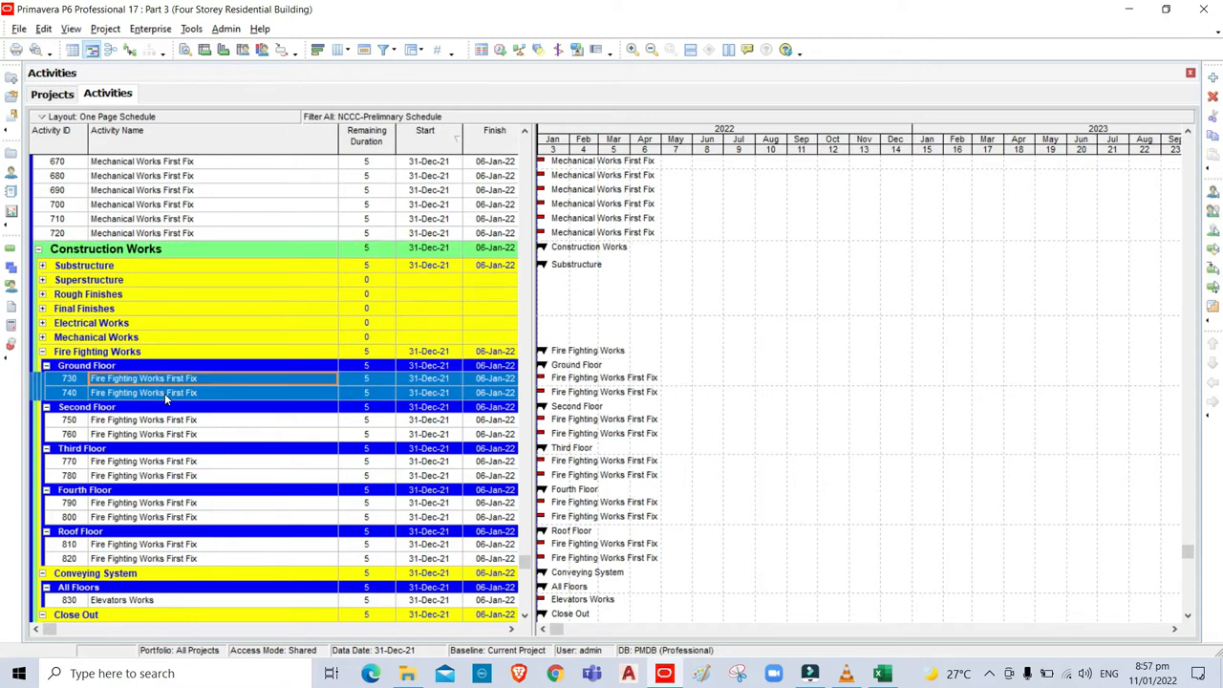
pyautogui.click(251, 311)
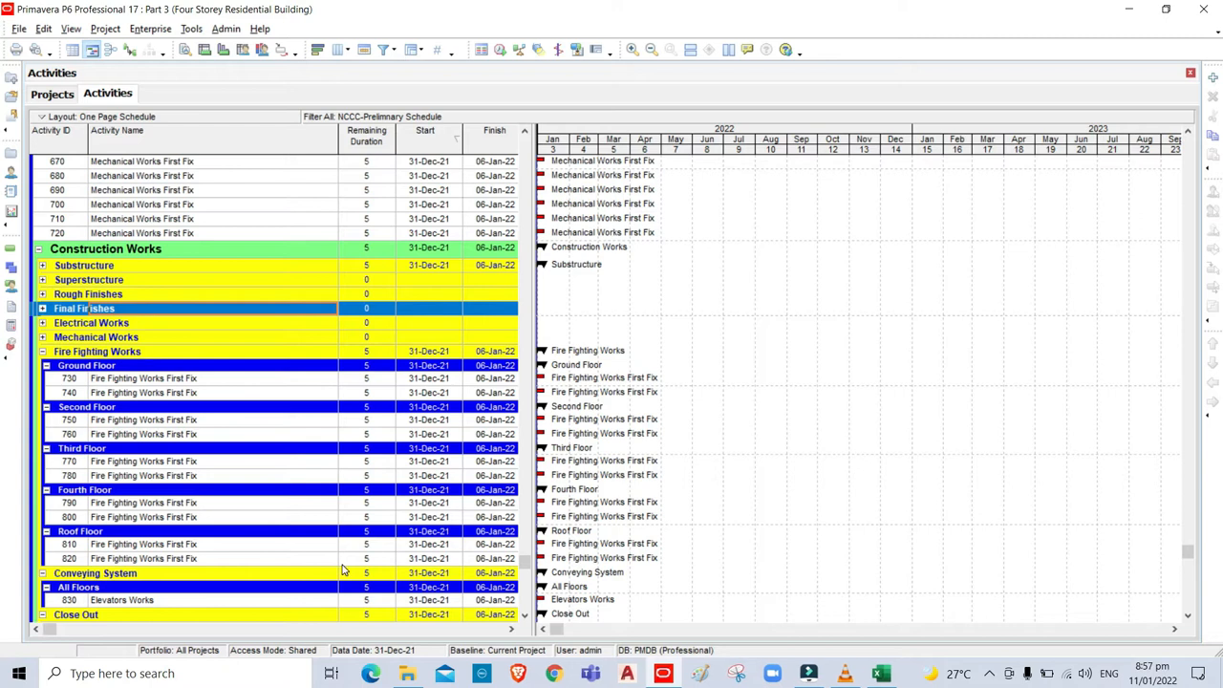
# Expand Mechanical Works into its floors and look up activities 630–720 in the WBS-Data sheet.
pyautogui.click(43, 337)
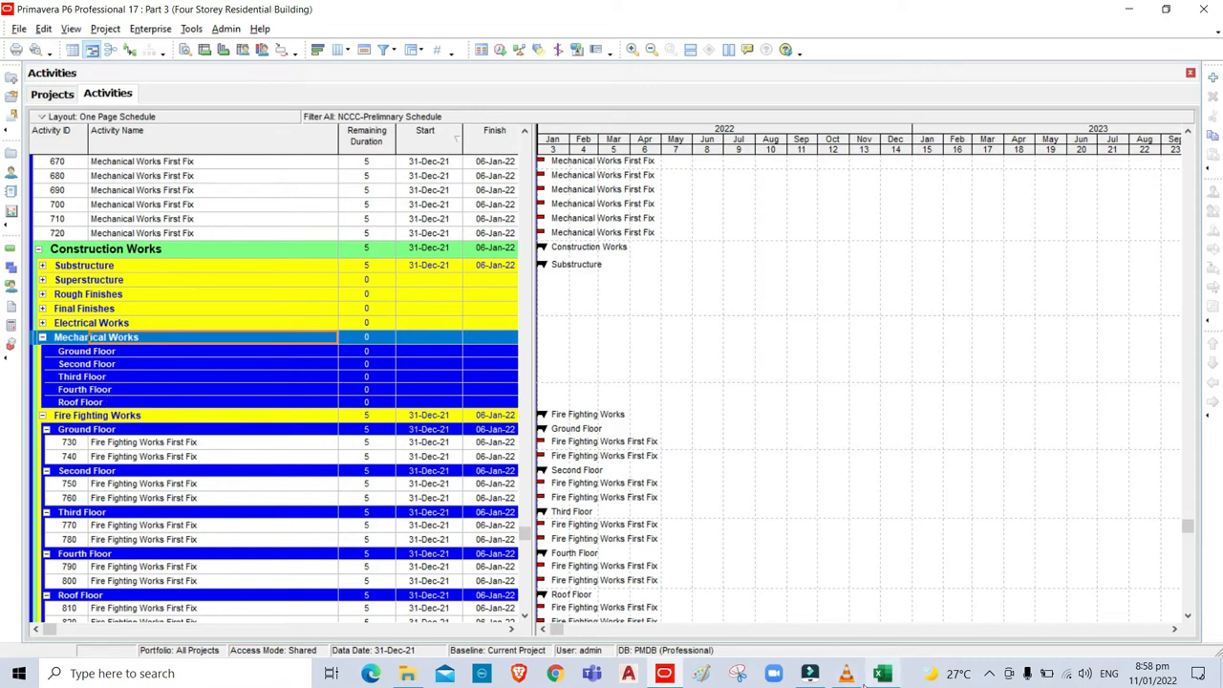
pyautogui.moveTo(882, 664)
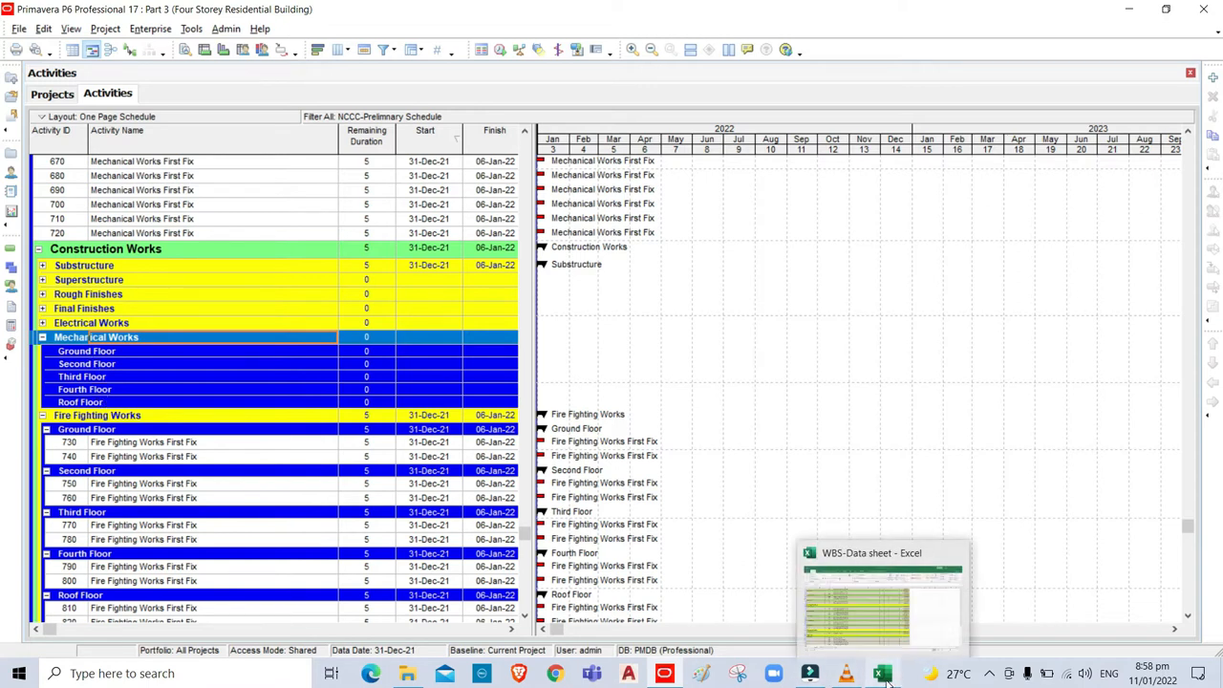
pyautogui.click(929, 634)
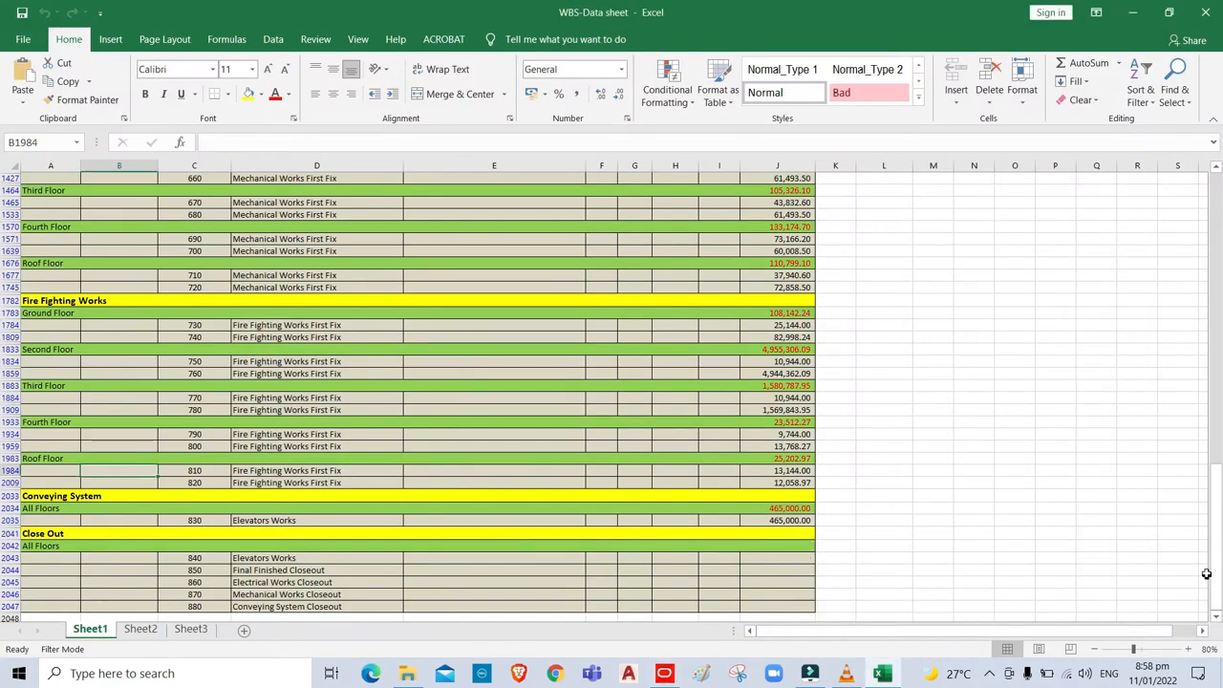
pyautogui.scroll(3, 195, 253)
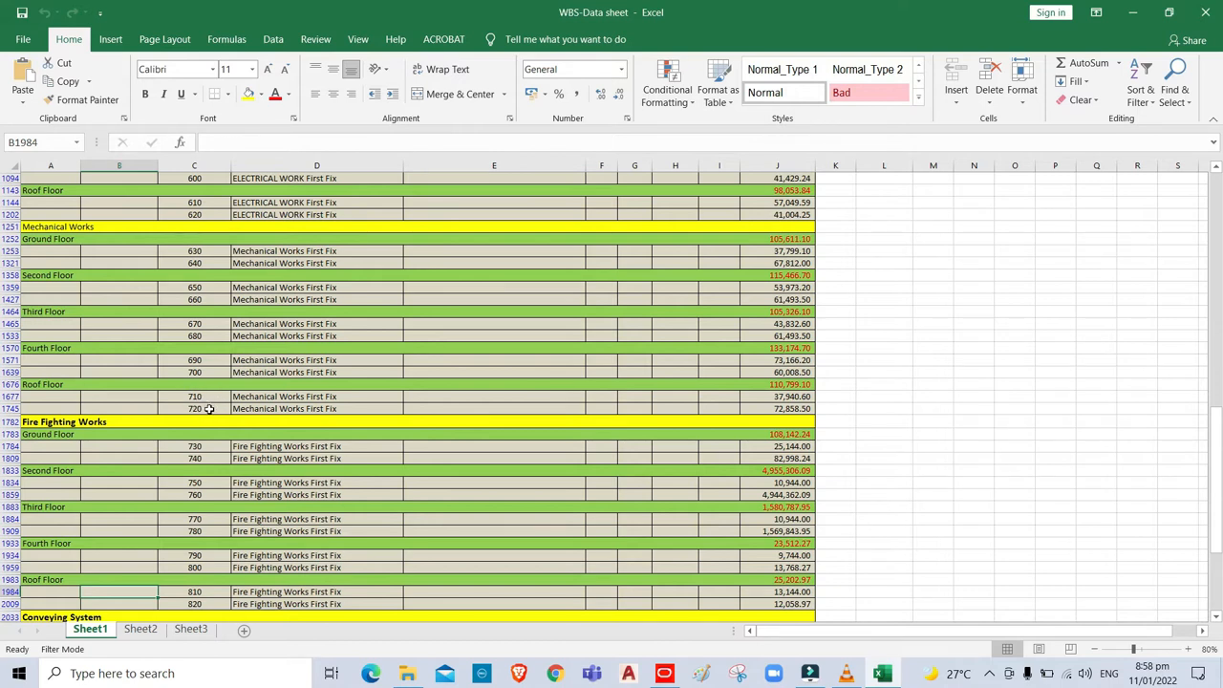
pyautogui.click(665, 677)
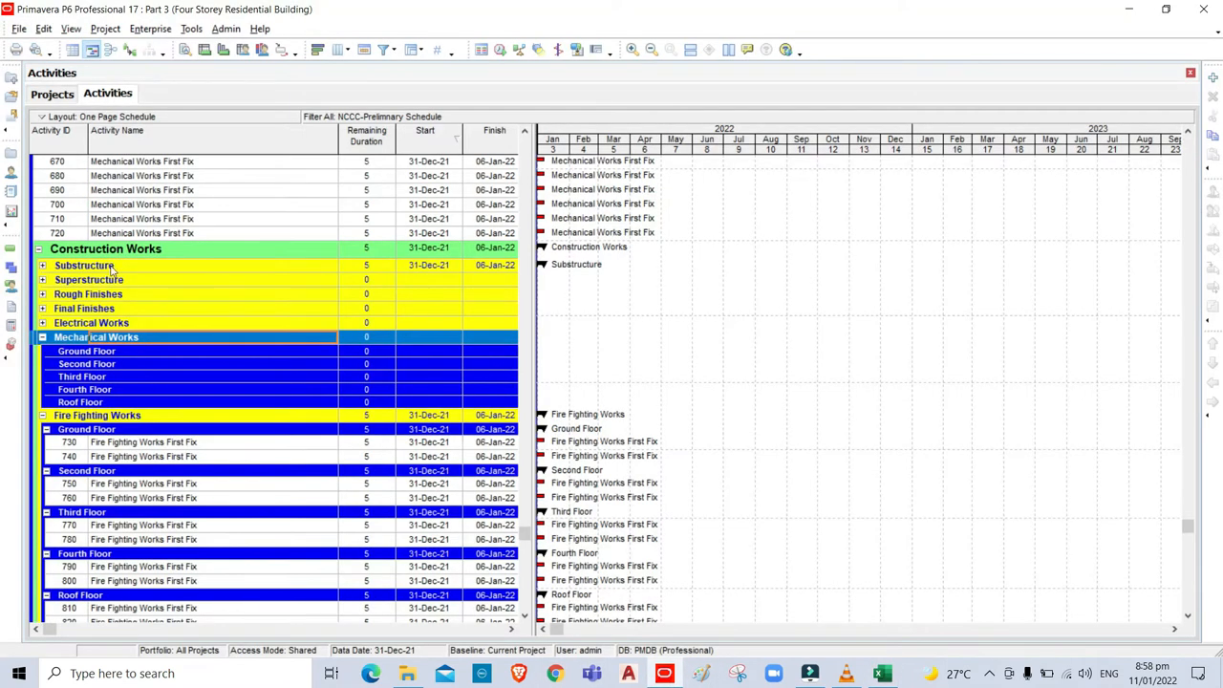
# Move activities 710 and 720 under the Mechanical Works Roof Floor.
pyautogui.click(103, 220)
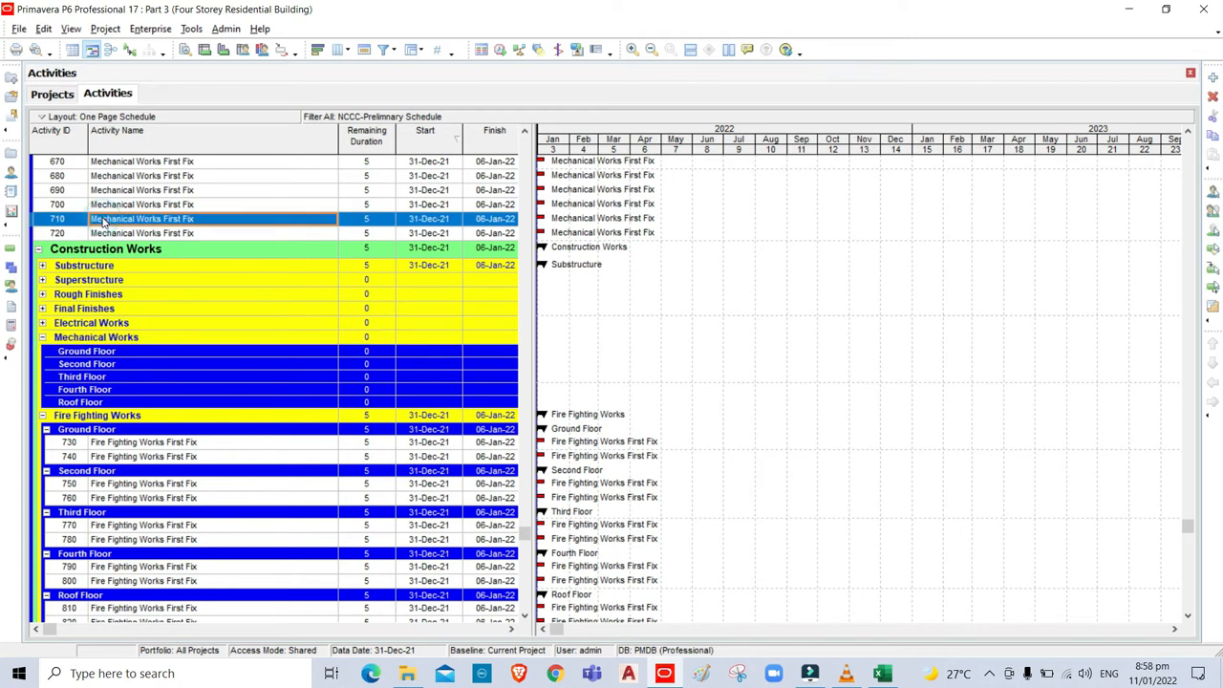
pyautogui.keyDown('shift'); pyautogui.click(99, 235); pyautogui.keyUp('shift')
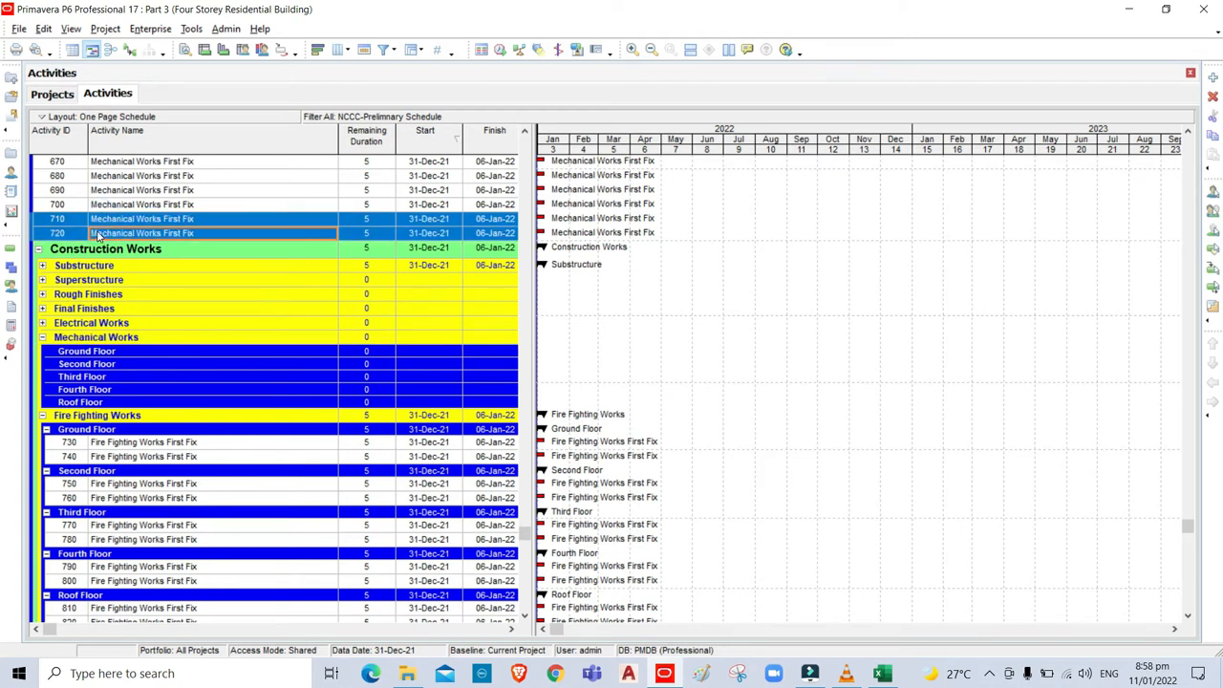
pyautogui.hotkey('ctrl', 'x')
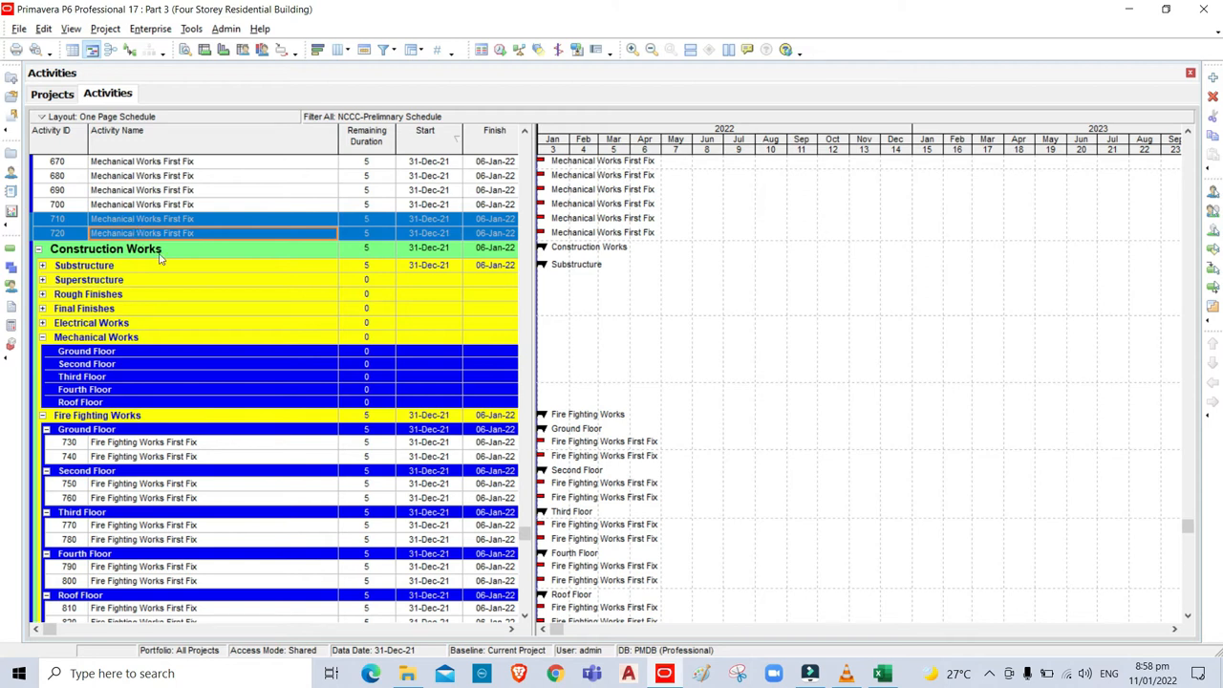
pyautogui.click(121, 404)
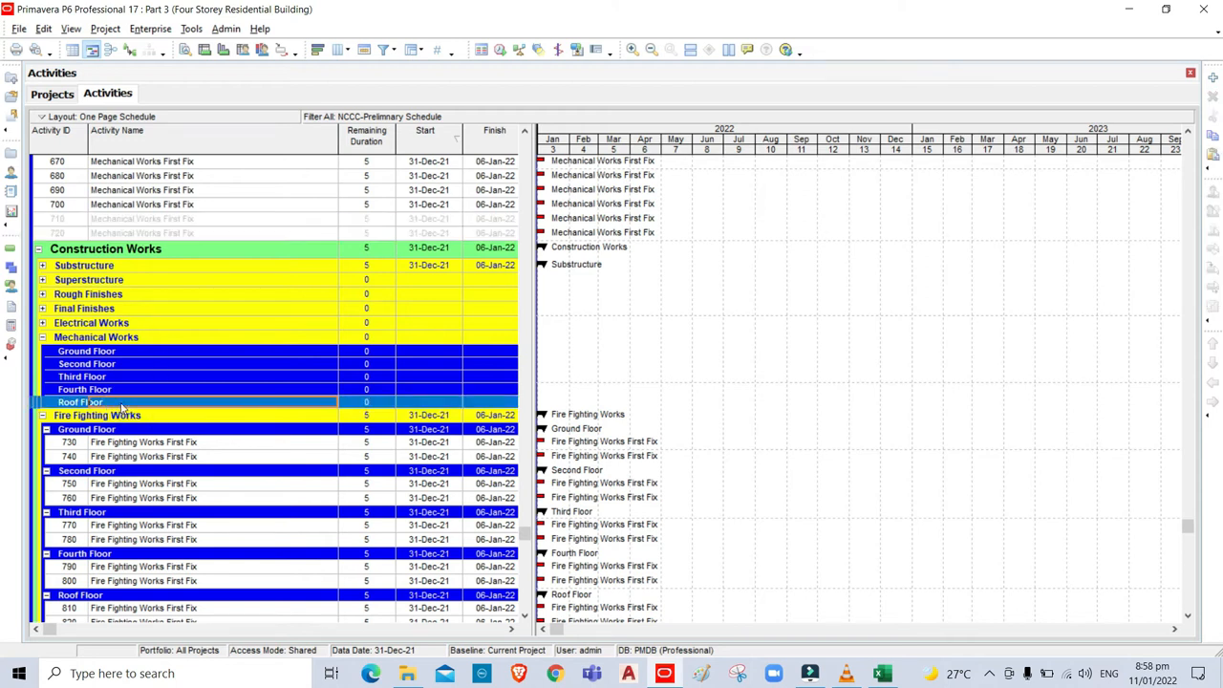
pyautogui.hotkey('ctrl', 'v')
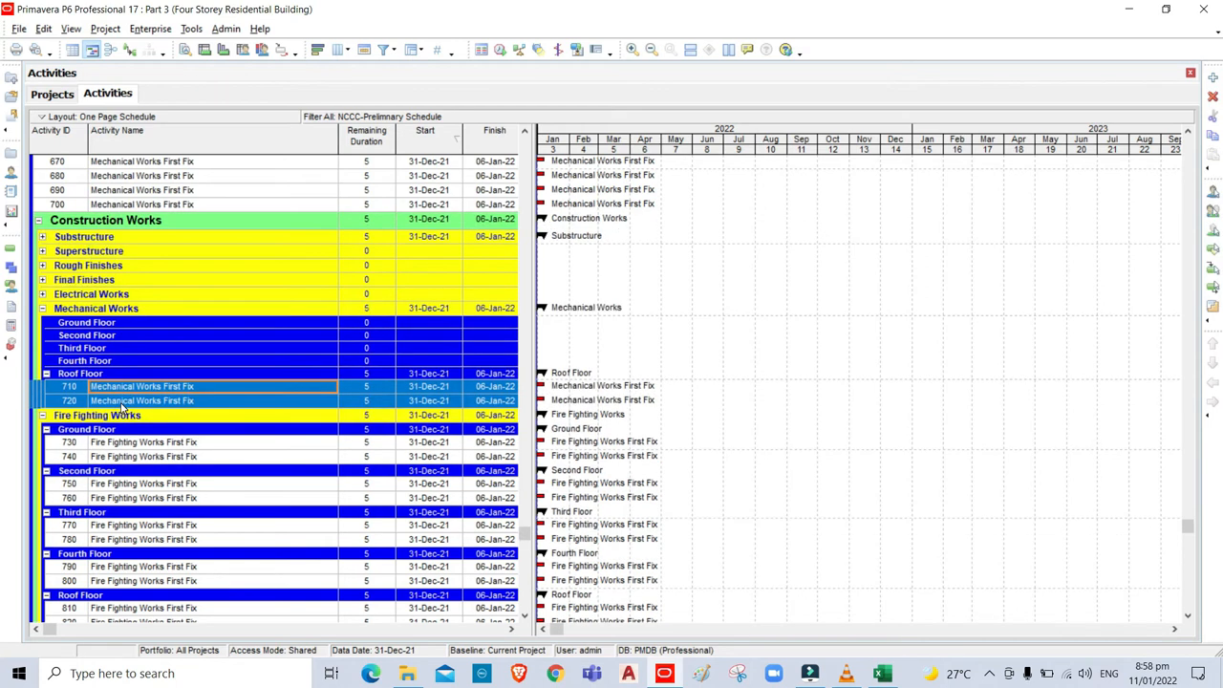
# Move activities 690 and 700 under the Mechanical Works Fourth Floor.
pyautogui.click(129, 192)
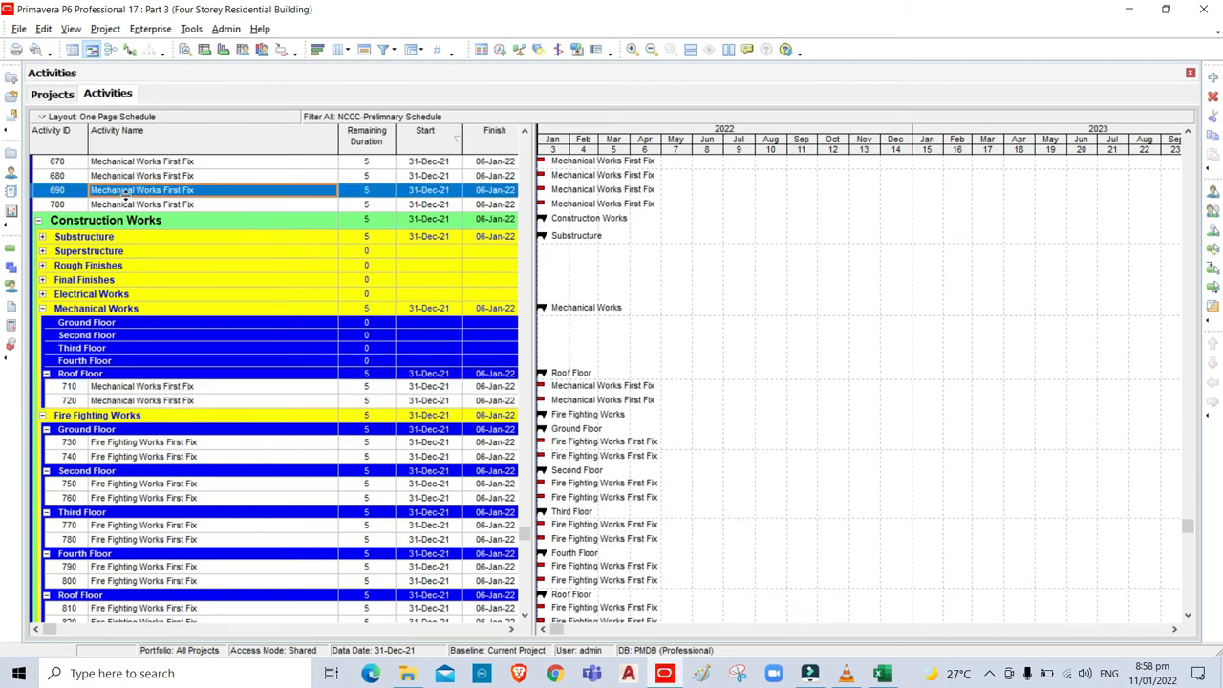
pyautogui.keyDown('shift'); pyautogui.click(124, 206); pyautogui.keyUp('shift')
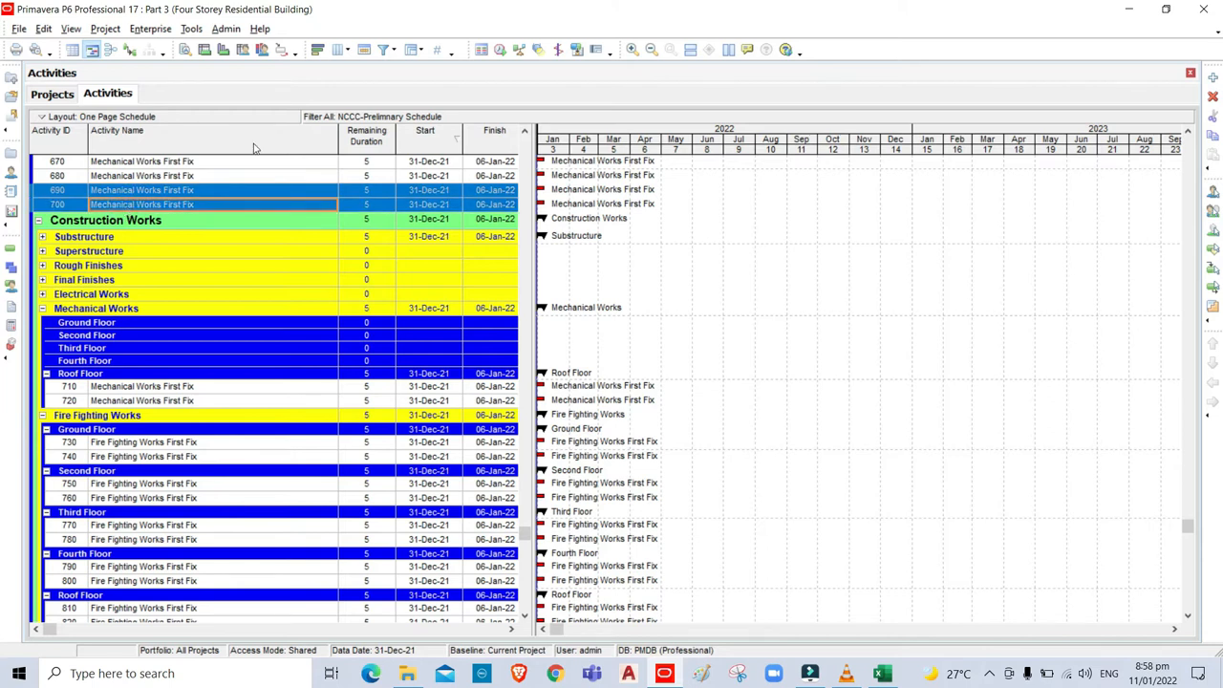
pyautogui.click(145, 362)
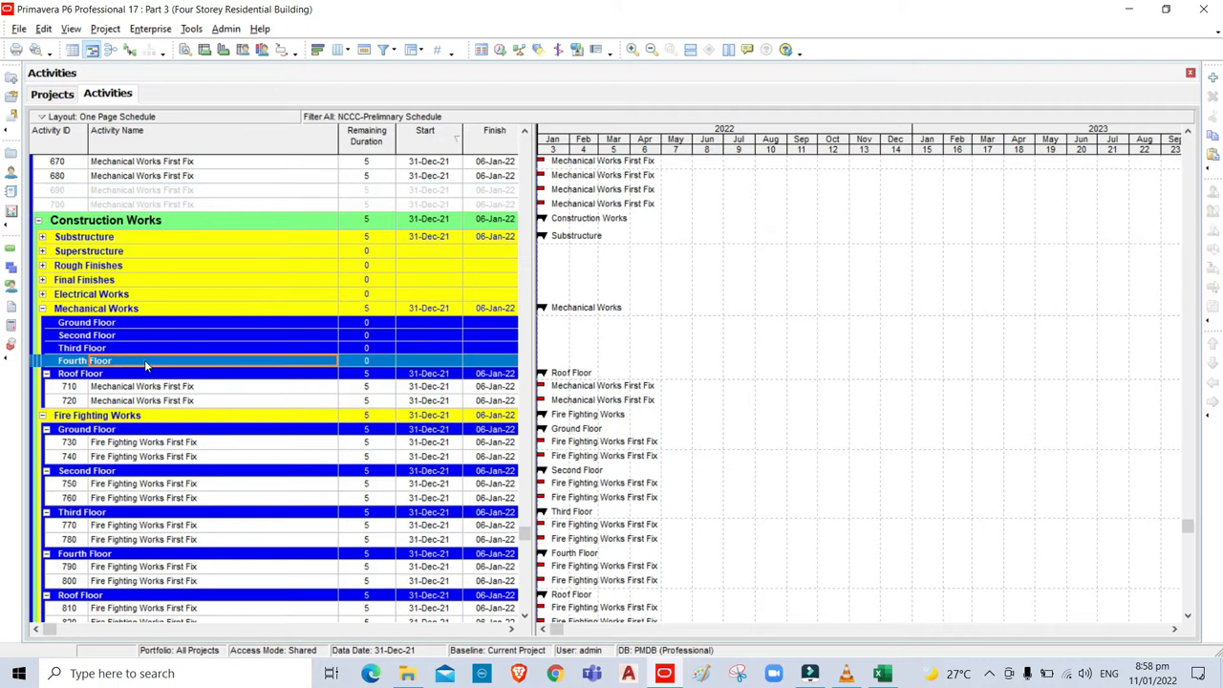
pyautogui.moveTo(146, 359); pyautogui.dragTo(146, 359)
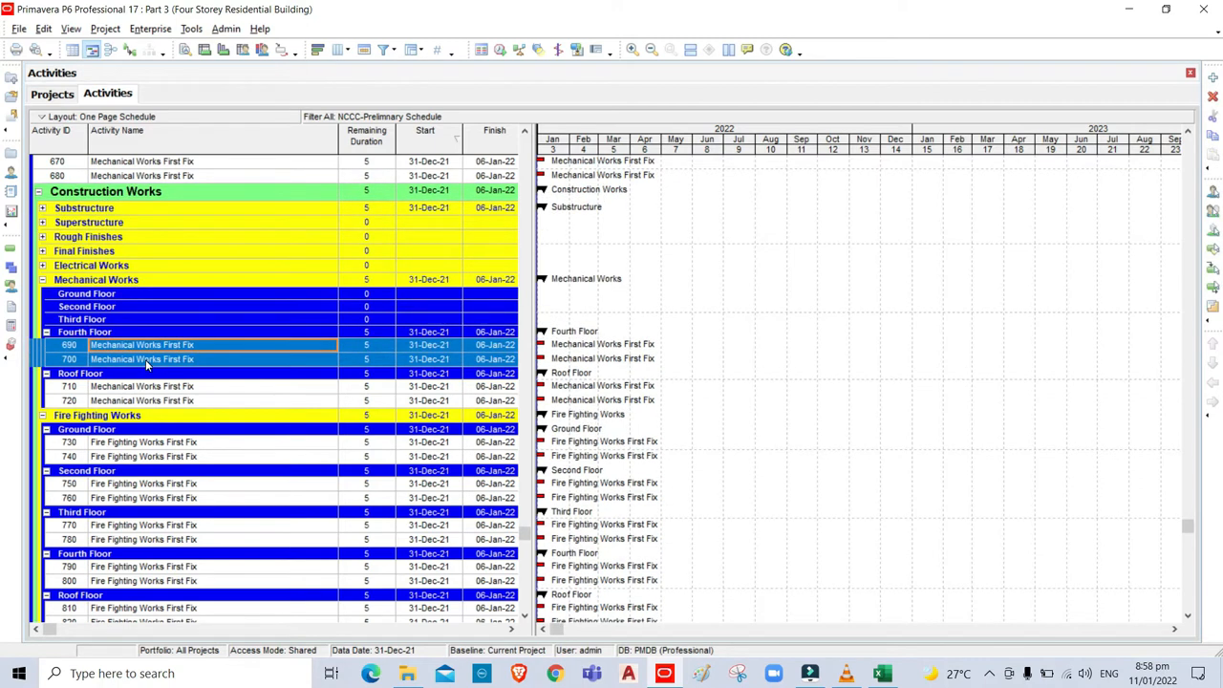
# Move activities 670 and 680 under the Mechanical Works Third Floor.
pyautogui.click(161, 162)
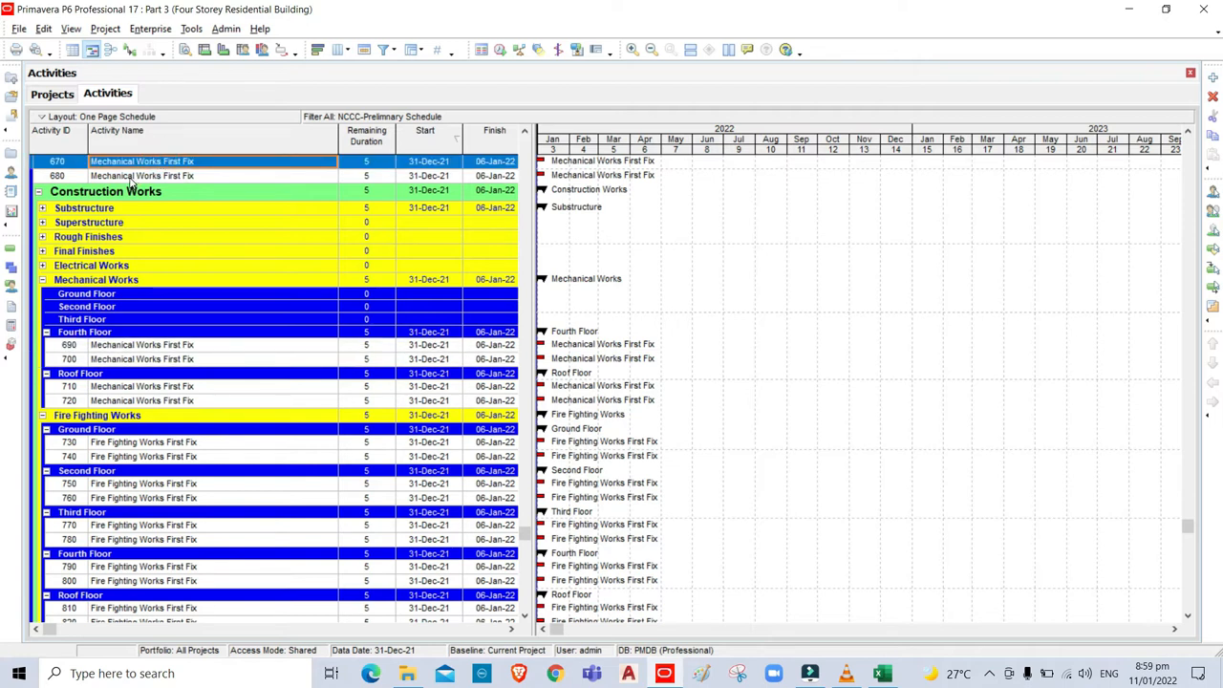
pyautogui.keyDown('shift'); pyautogui.click(134, 178); pyautogui.keyUp('shift')
pyautogui.hotkey('ctrl', 'x')
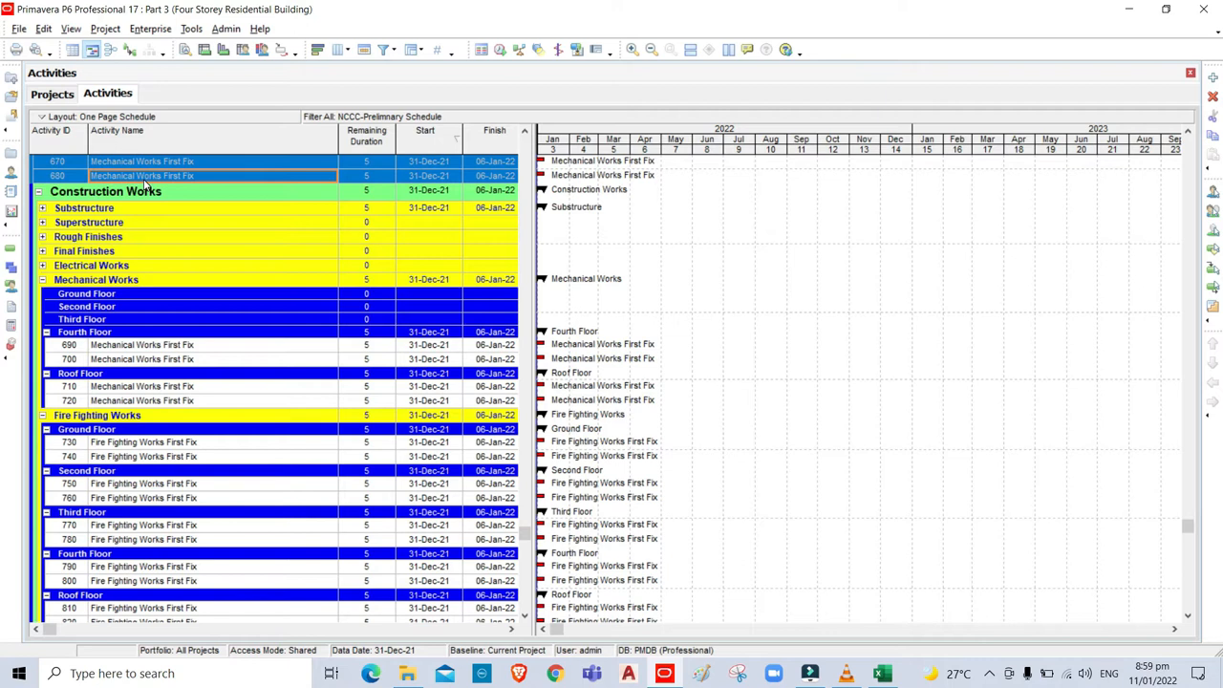
pyautogui.click(135, 321)
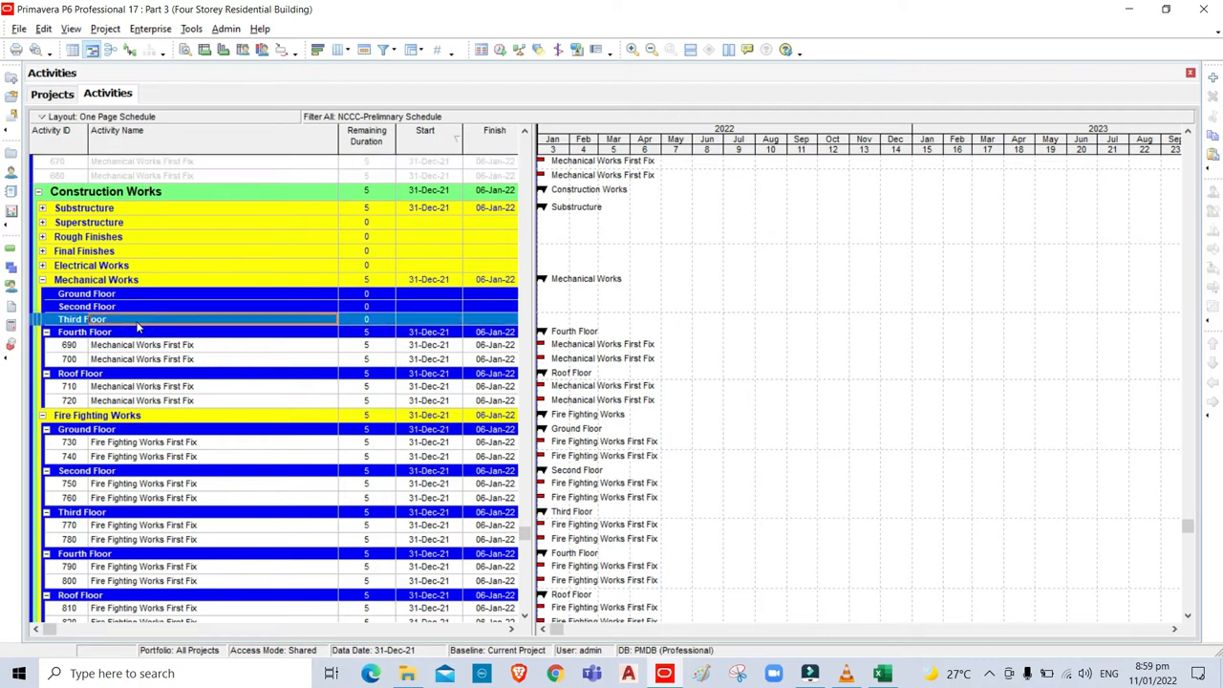
pyautogui.hotkey('ctrl', 'v')
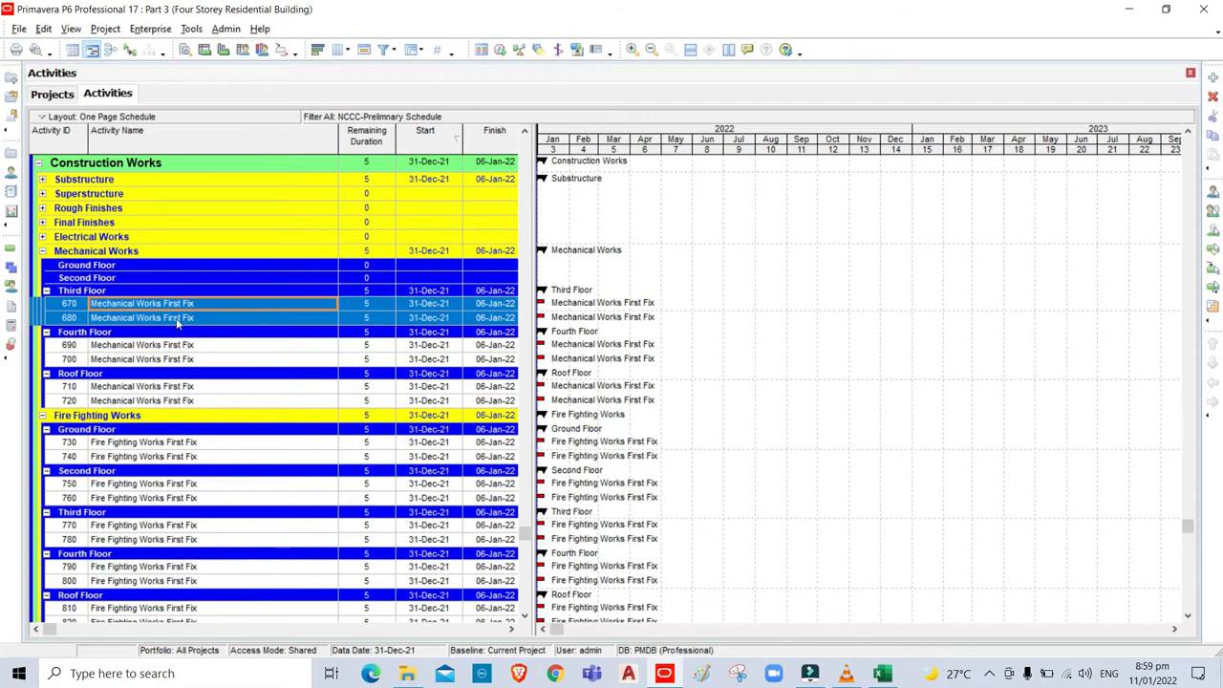
# Drag activities 650 and 660 under the Mechanical Works Second Floor.
pyautogui.click(1189, 132)
pyautogui.click(1190, 132)
pyautogui.click(1190, 131)
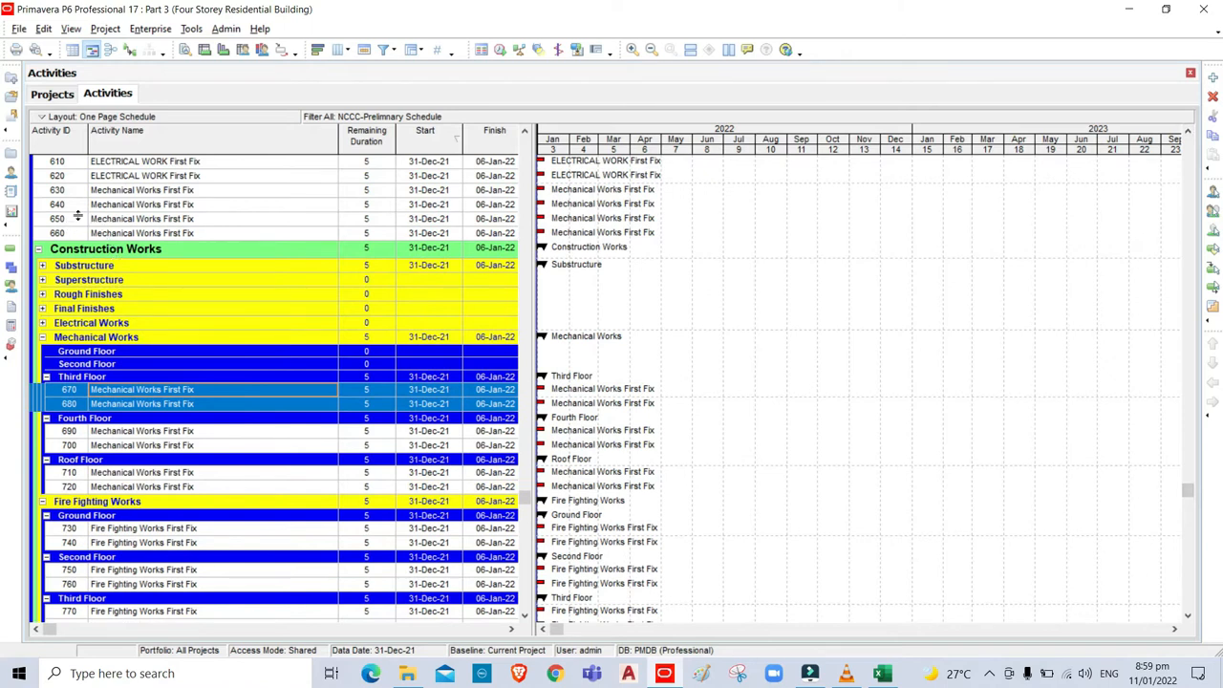
pyautogui.click(79, 220)
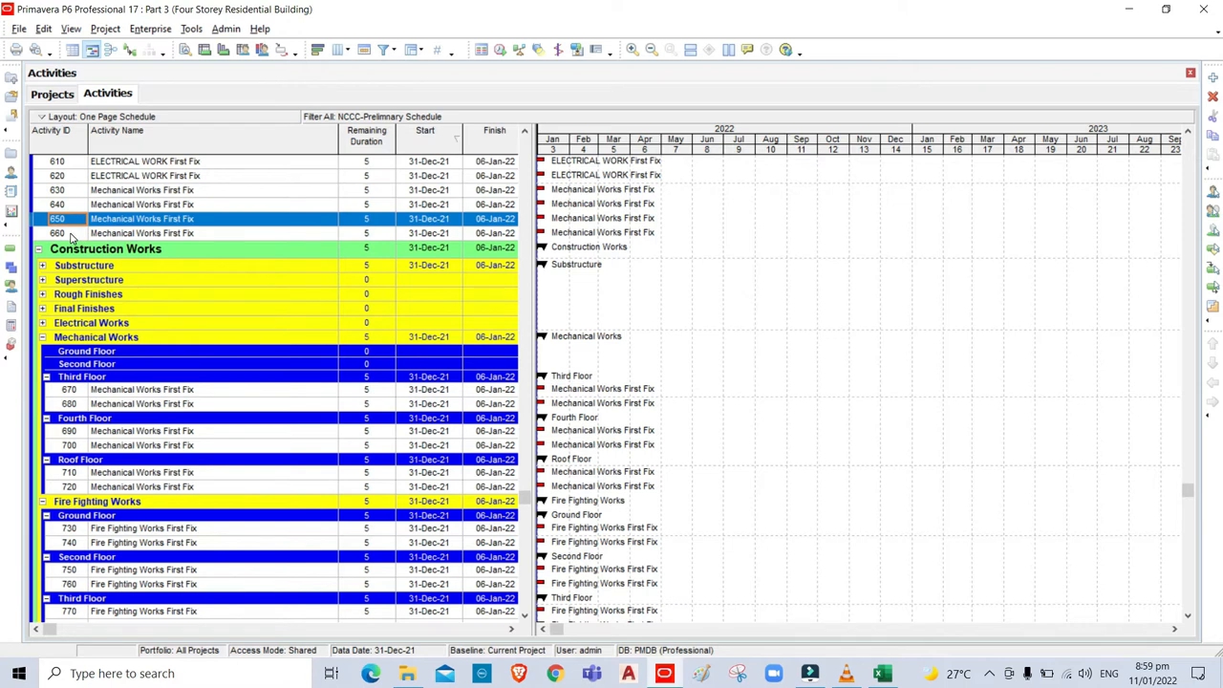
pyautogui.keyDown('ctrl'); pyautogui.click(76, 235); pyautogui.keyUp('ctrl')
pyautogui.moveTo(105, 237); pyautogui.dragTo(142, 362)
pyautogui.click(143, 365)
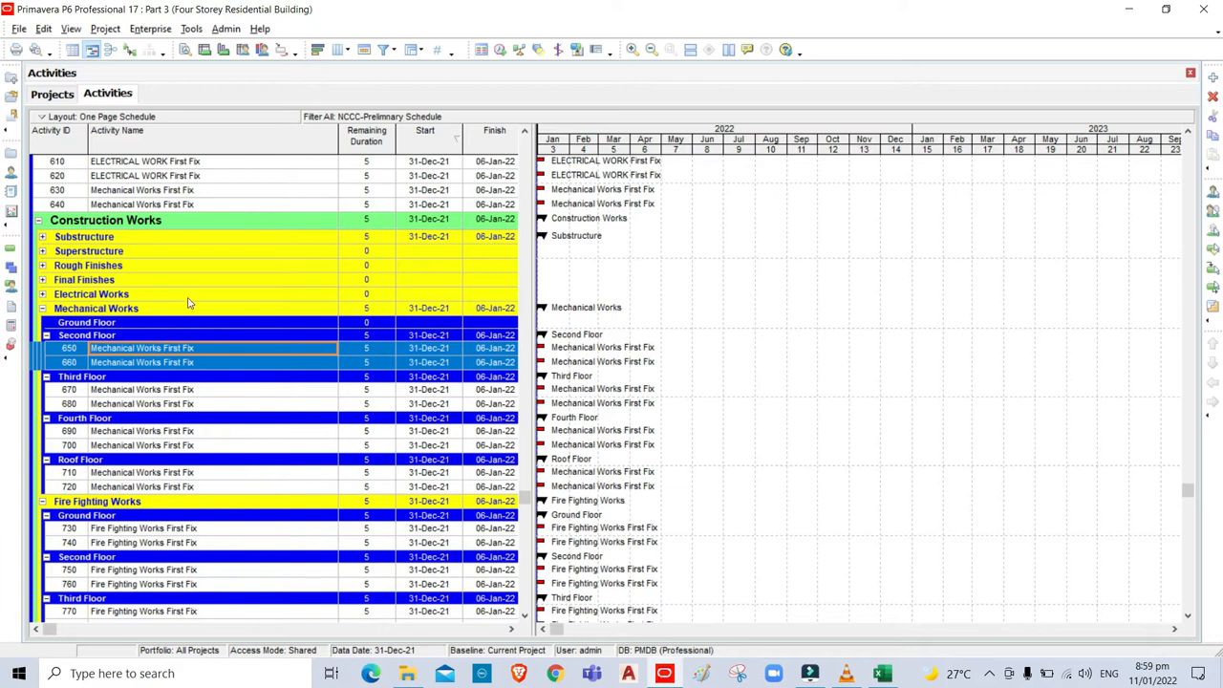
# Move activities 630 and 640 under Mechanical Works Ground Floor, then expand Electrical Works.
pyautogui.click(106, 192)
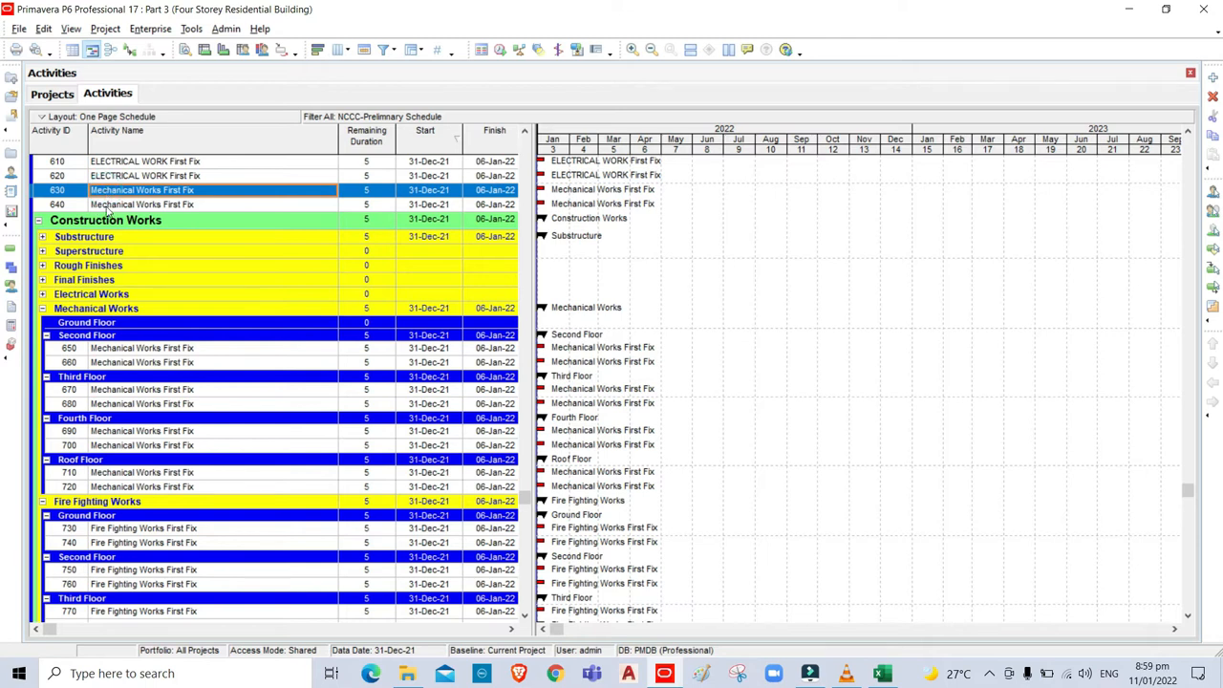
pyautogui.keyDown('ctrl'); pyautogui.click(111, 206); pyautogui.keyUp('ctrl')
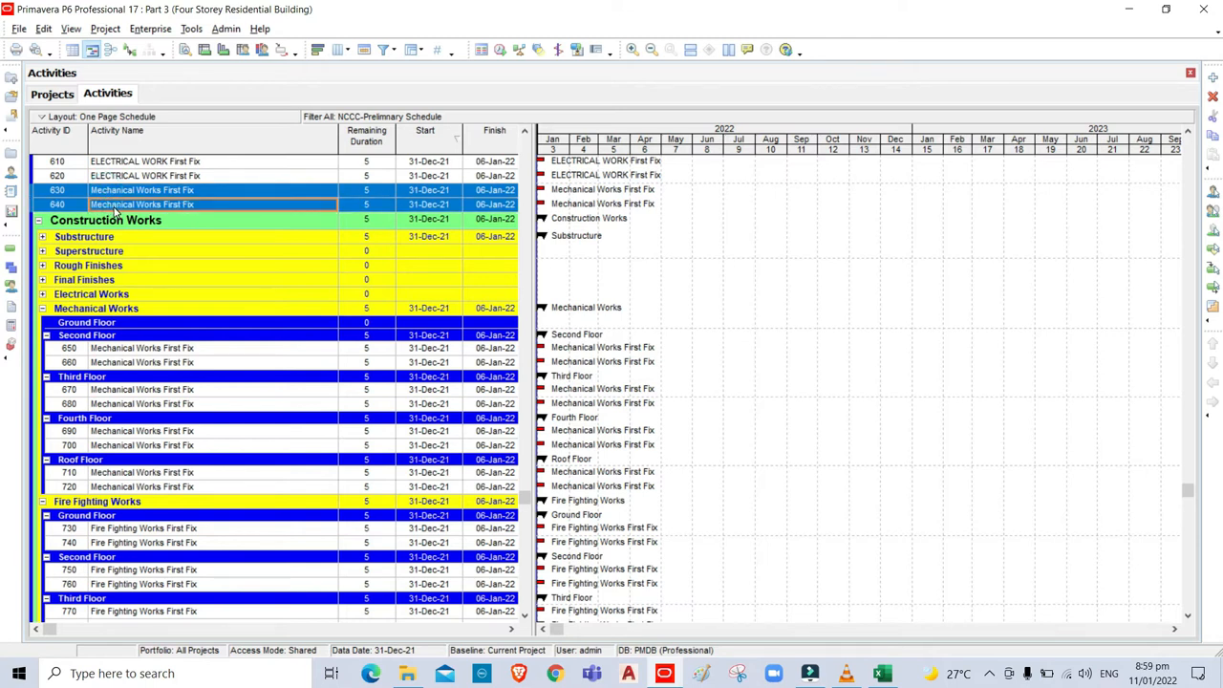
pyautogui.hotkey('ctrl', 'x')
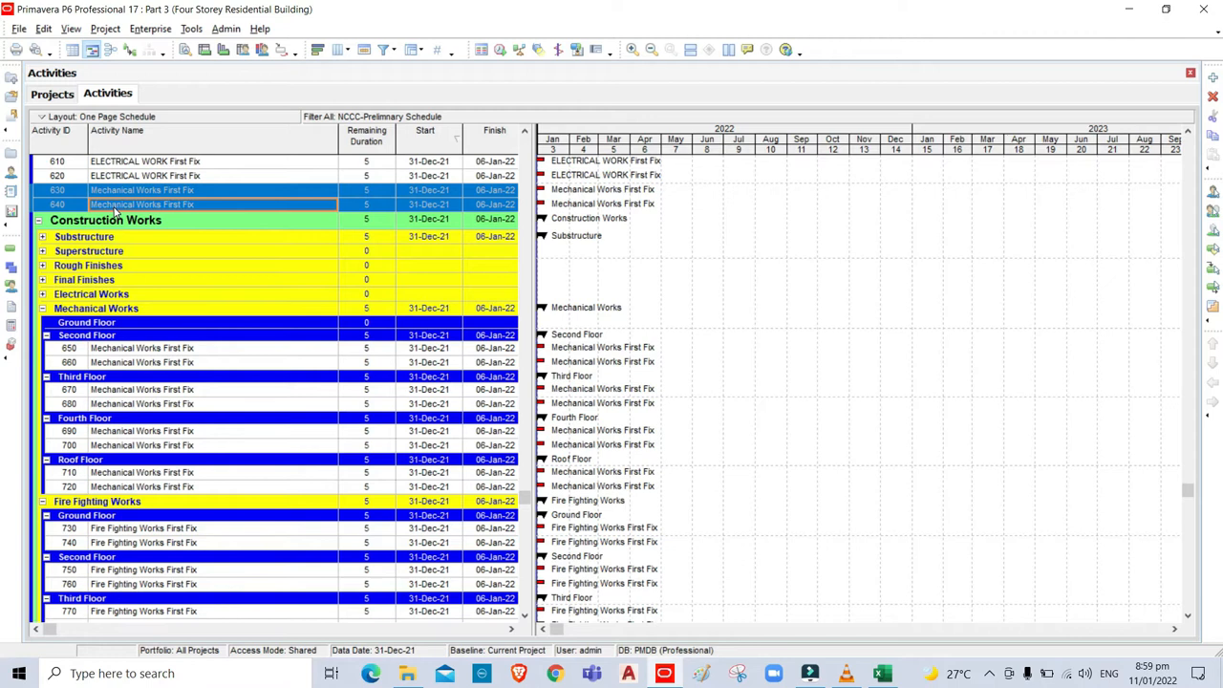
pyautogui.click(152, 323)
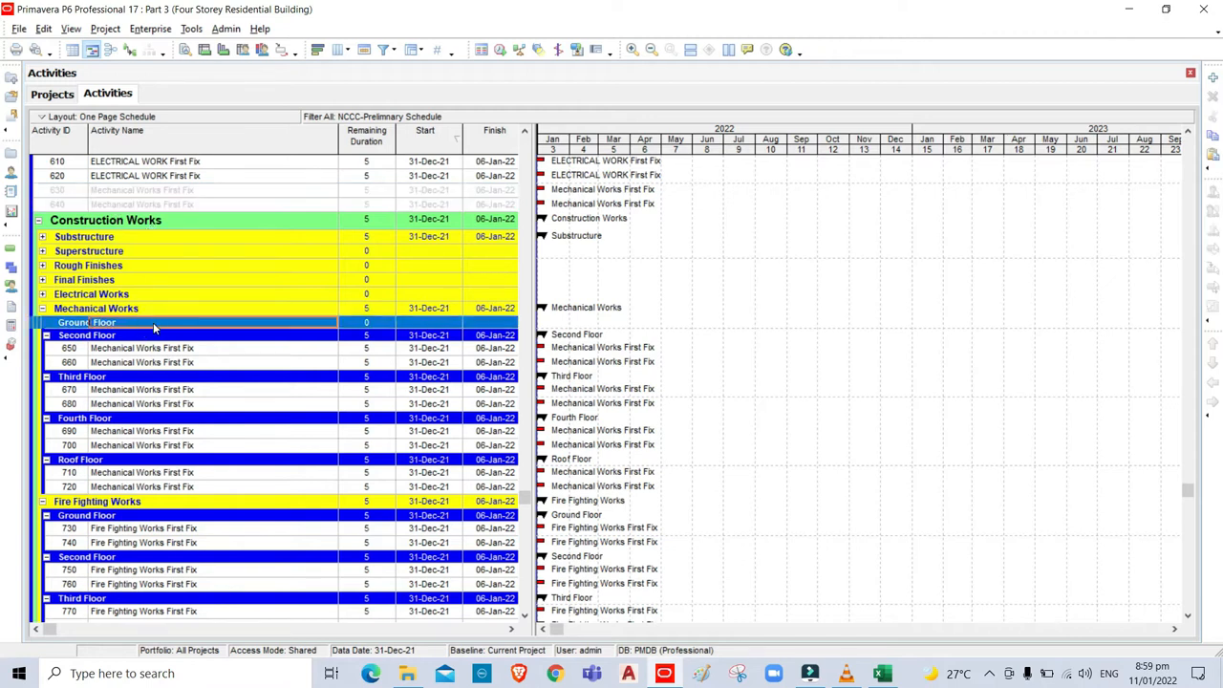
pyautogui.hotkey('ctrl', 'v')
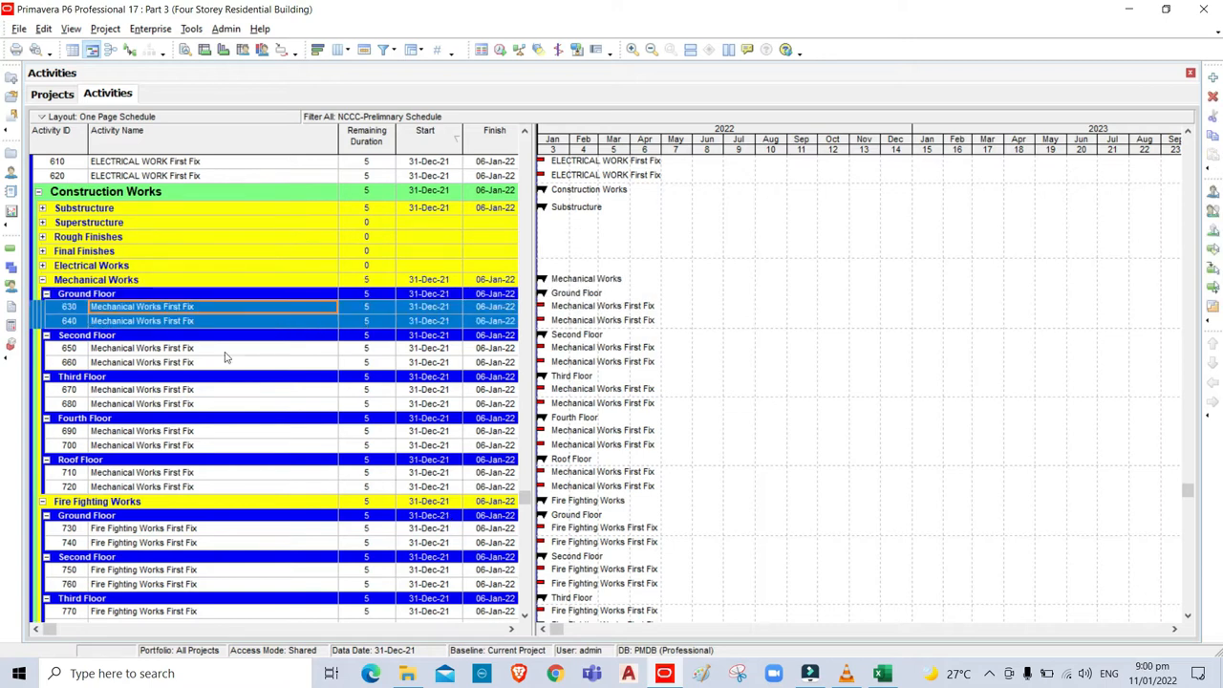
pyautogui.click(42, 265)
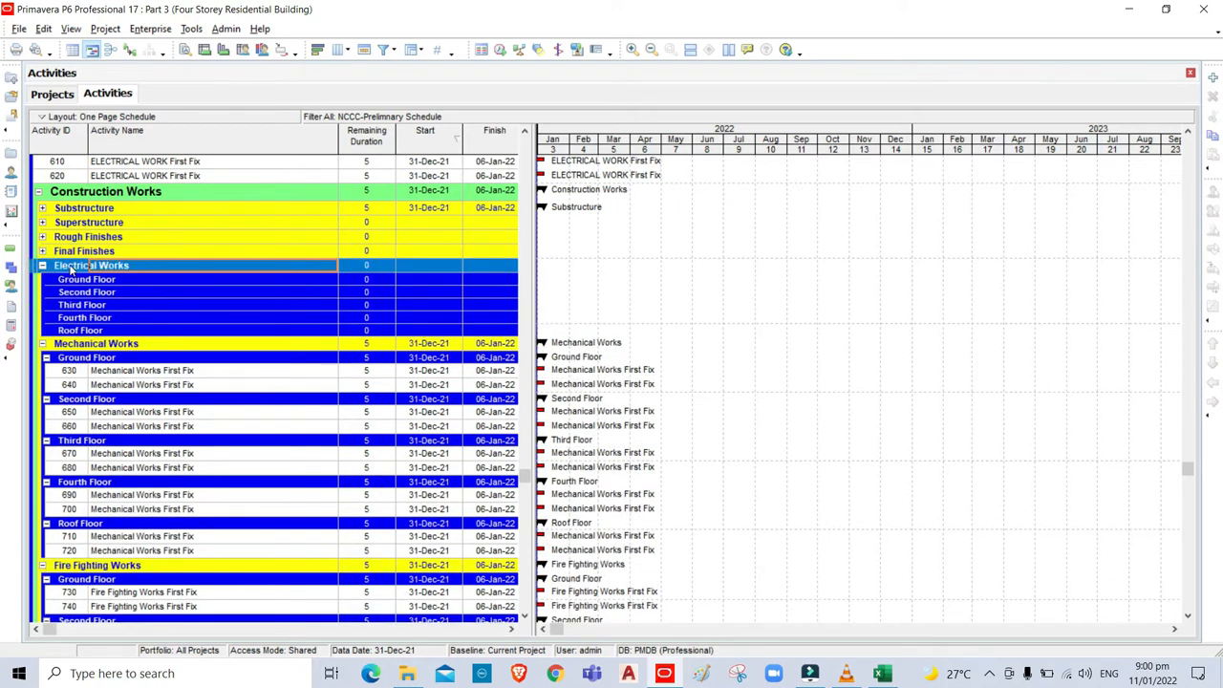
pyautogui.click(883, 675)
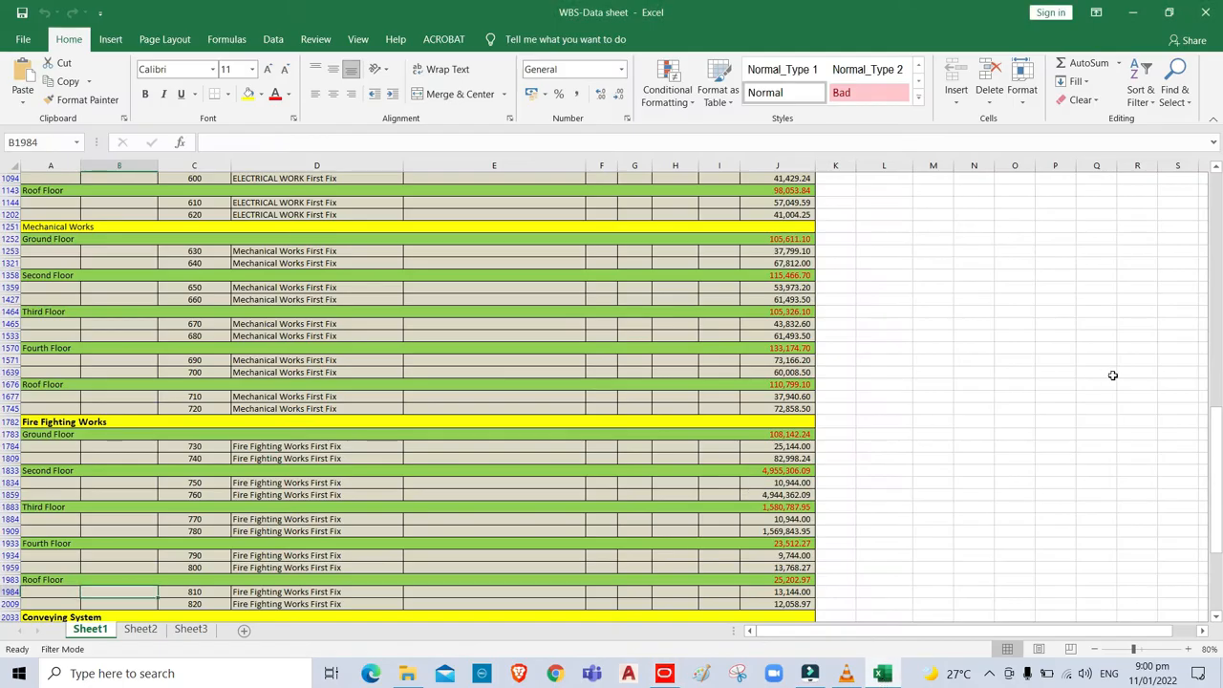
# Scroll the WBS-Data sheet to Electrical Works activities 530–620, then return to Primavera.
pyautogui.moveTo(1215, 475); pyautogui.dragTo(1217, 371)
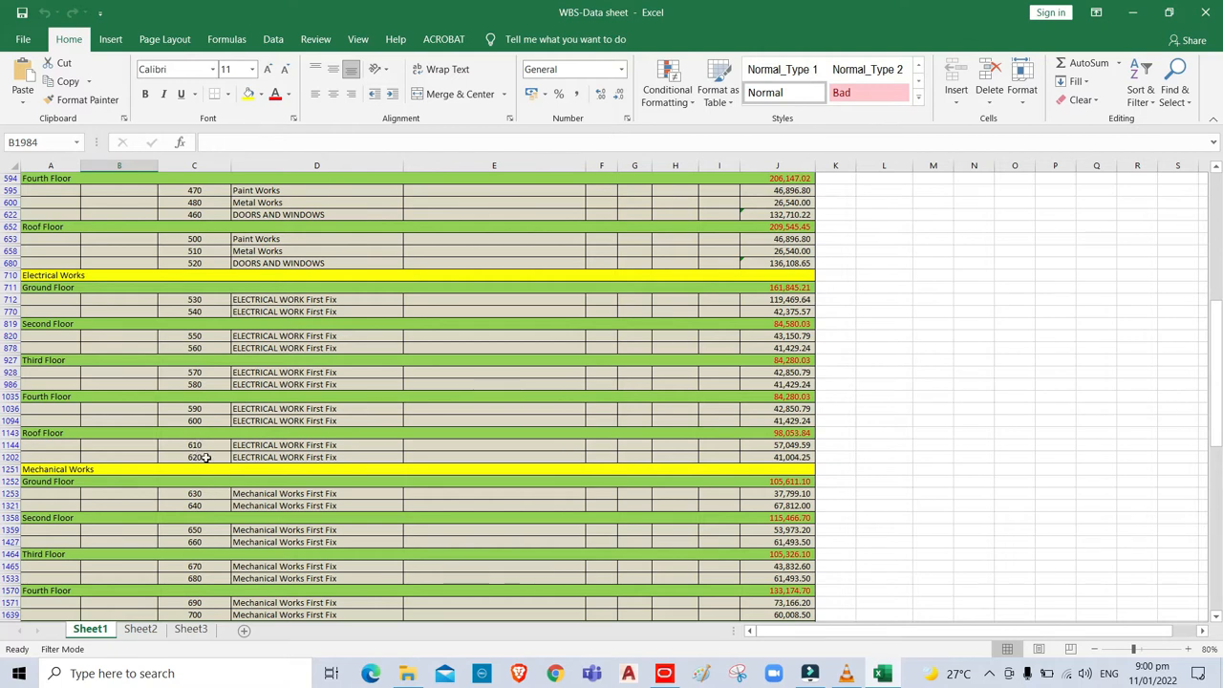
pyautogui.click(664, 674)
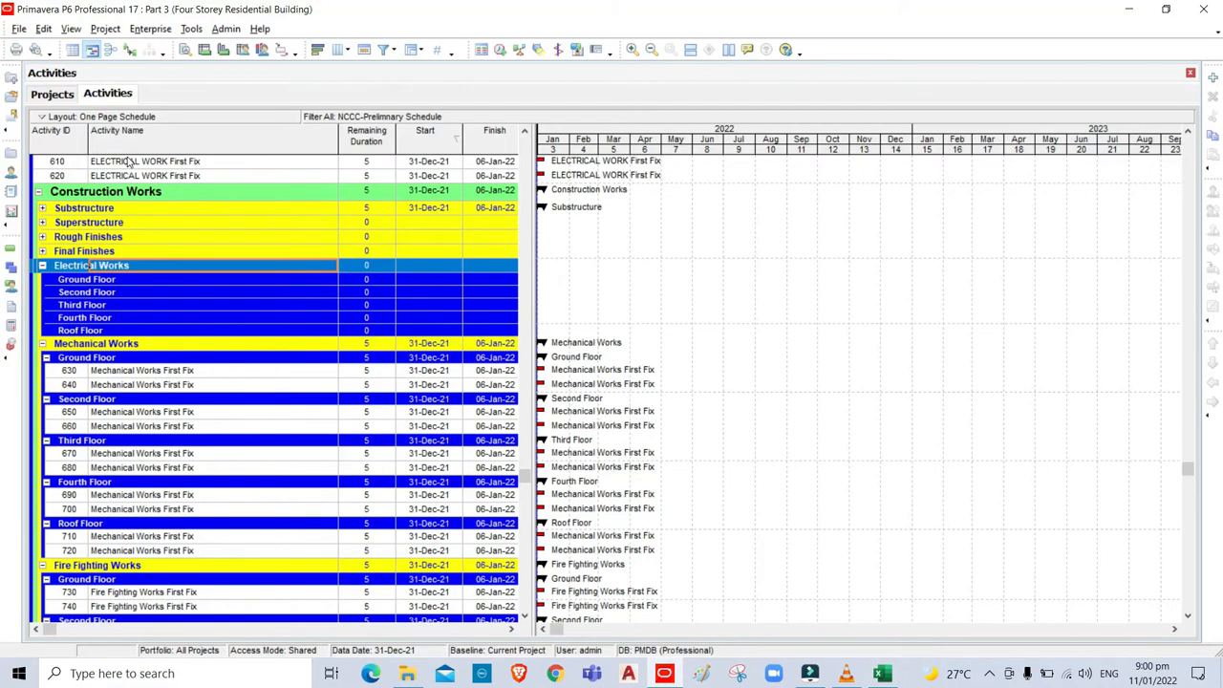
# Move activities 610 and 620 under the Electrical Works Roof Floor.
pyautogui.click(127, 163)
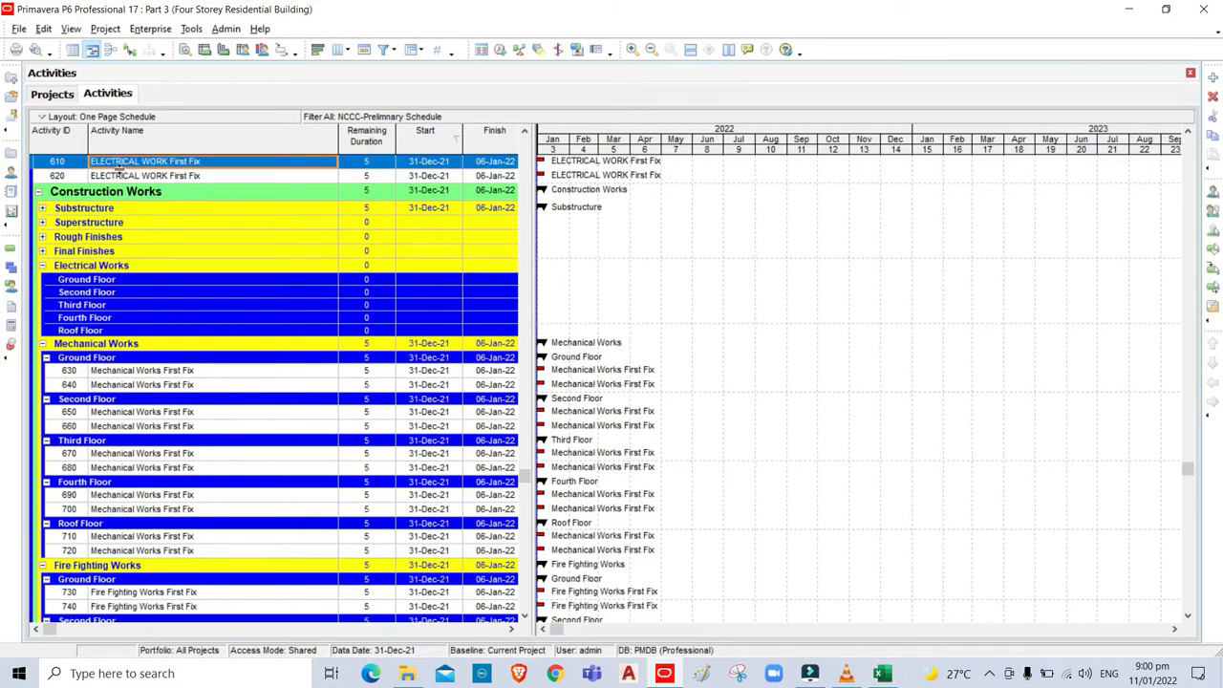
pyautogui.keyDown('ctrl'); pyautogui.click(127, 176); pyautogui.keyUp('ctrl')
pyautogui.hotkey('ctrl', 'x')
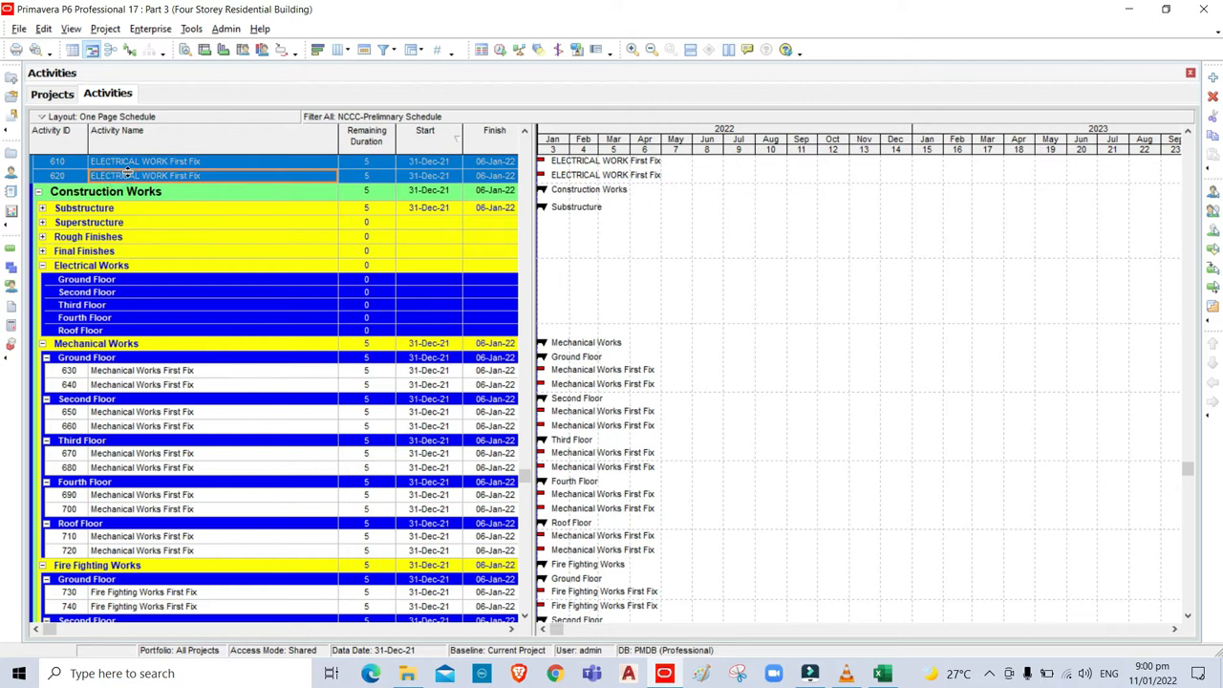
pyautogui.click(138, 334)
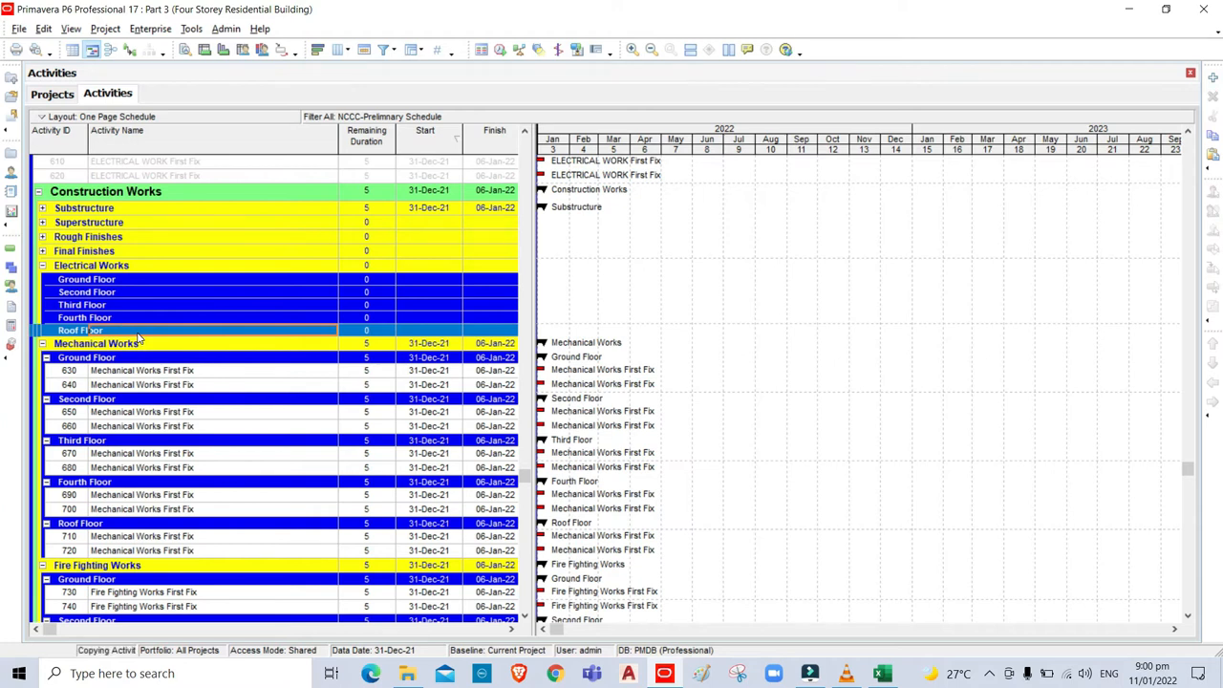
pyautogui.hotkey('ctrl', 'v')
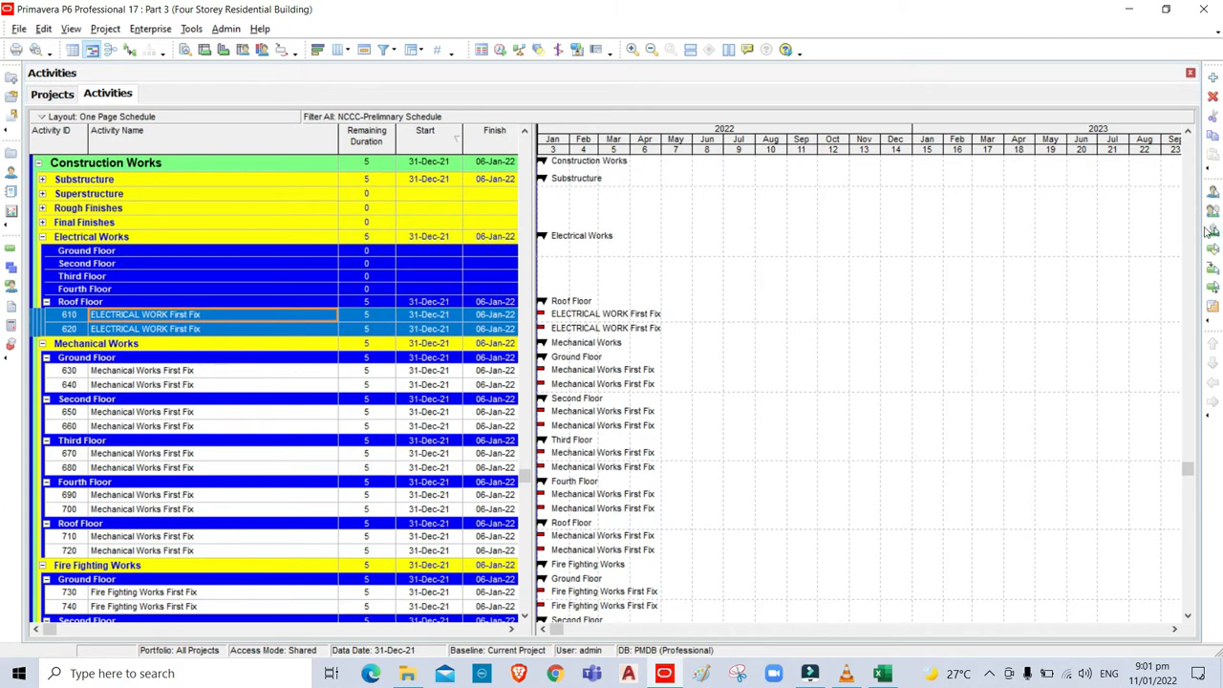
# Move activities 590 and 600 under the Electrical Works Fourth Floor.
pyautogui.scroll(3, 95, 281)
pyautogui.click(115, 278)
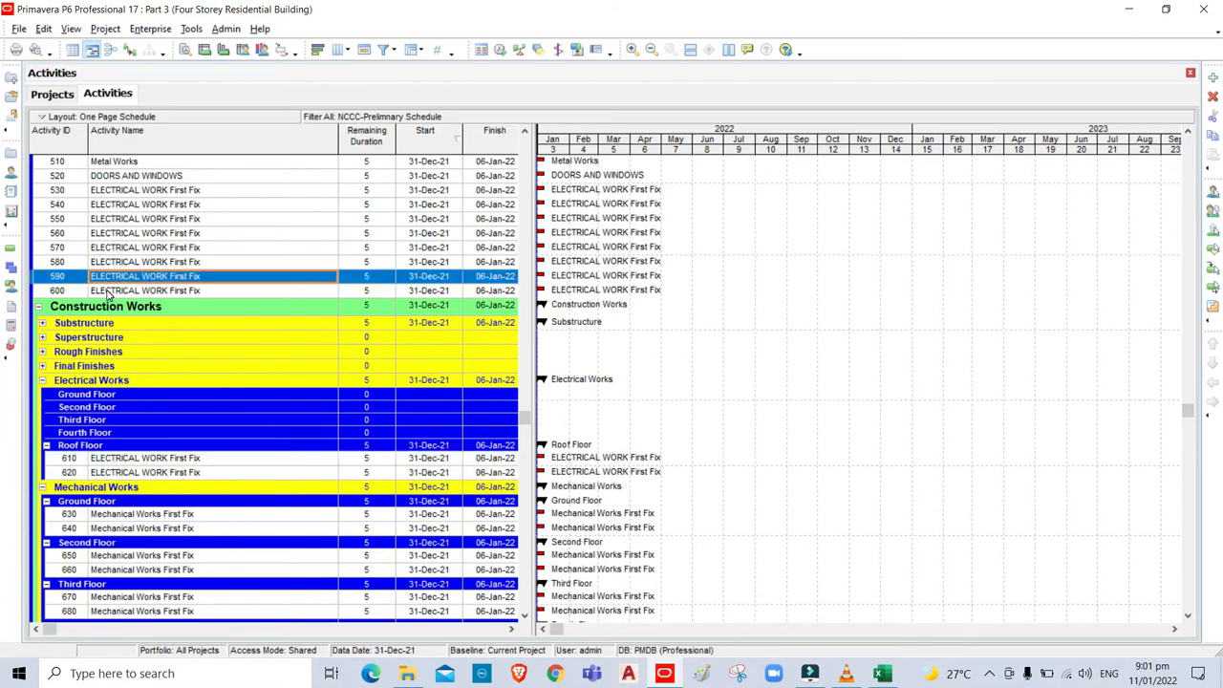
pyautogui.keyDown('shift'); pyautogui.click(112, 292); pyautogui.keyUp('shift')
pyautogui.hotkey('ctrl', 'x')
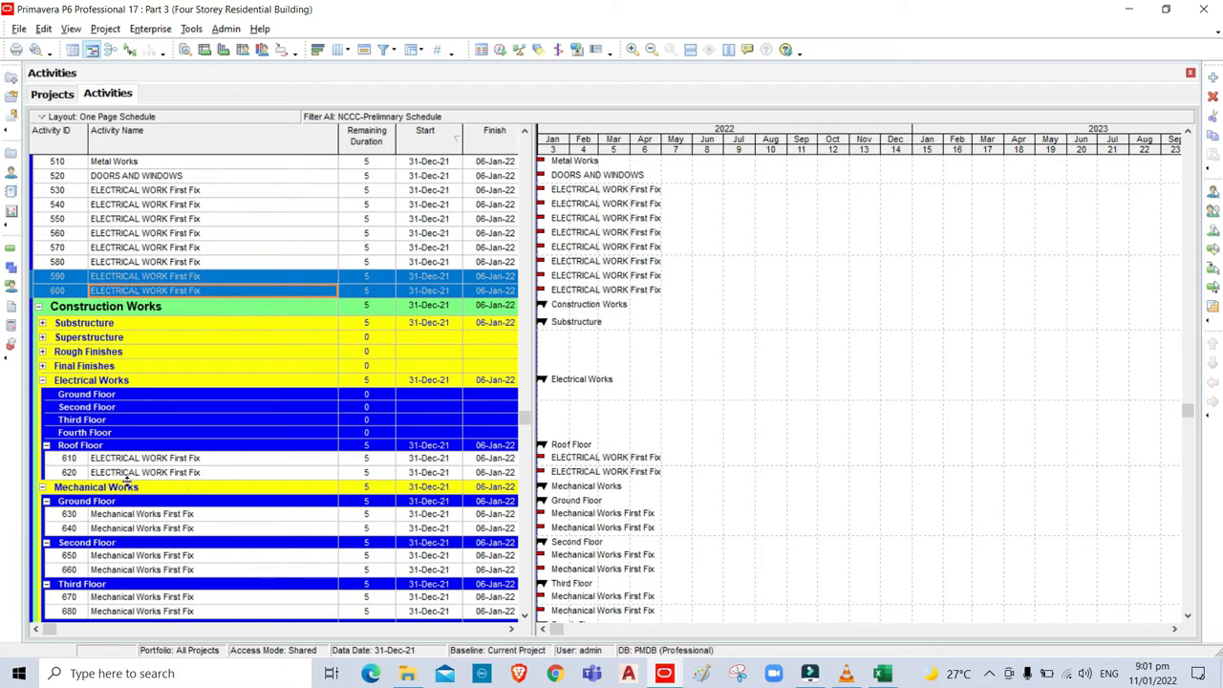
pyautogui.click(139, 435)
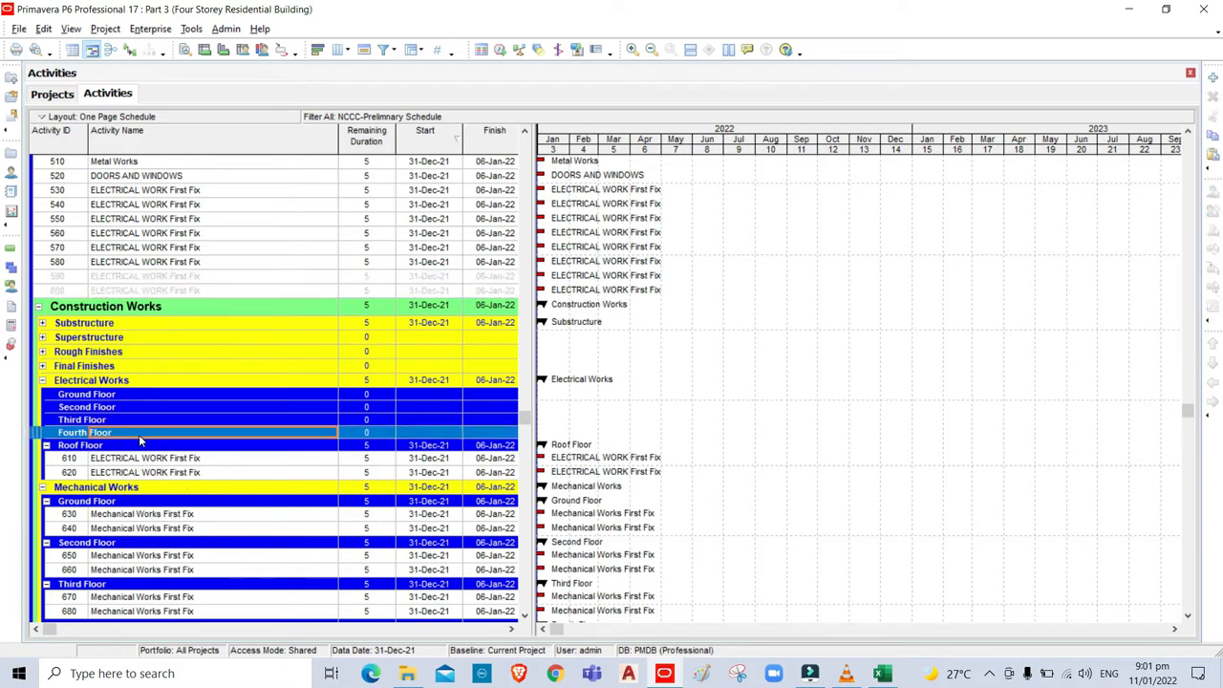
pyautogui.hotkey('ctrl', 'v')
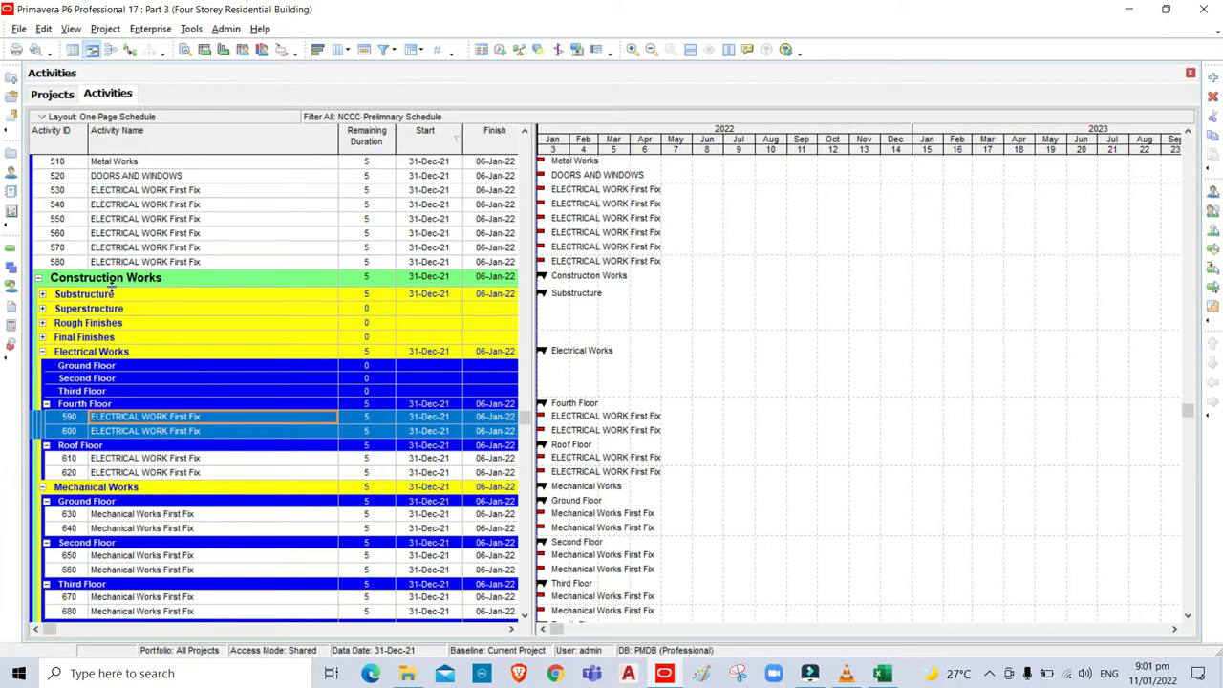
# Move activities 570 and 580 under the Electrical Works Third Floor.
pyautogui.click(72, 248)
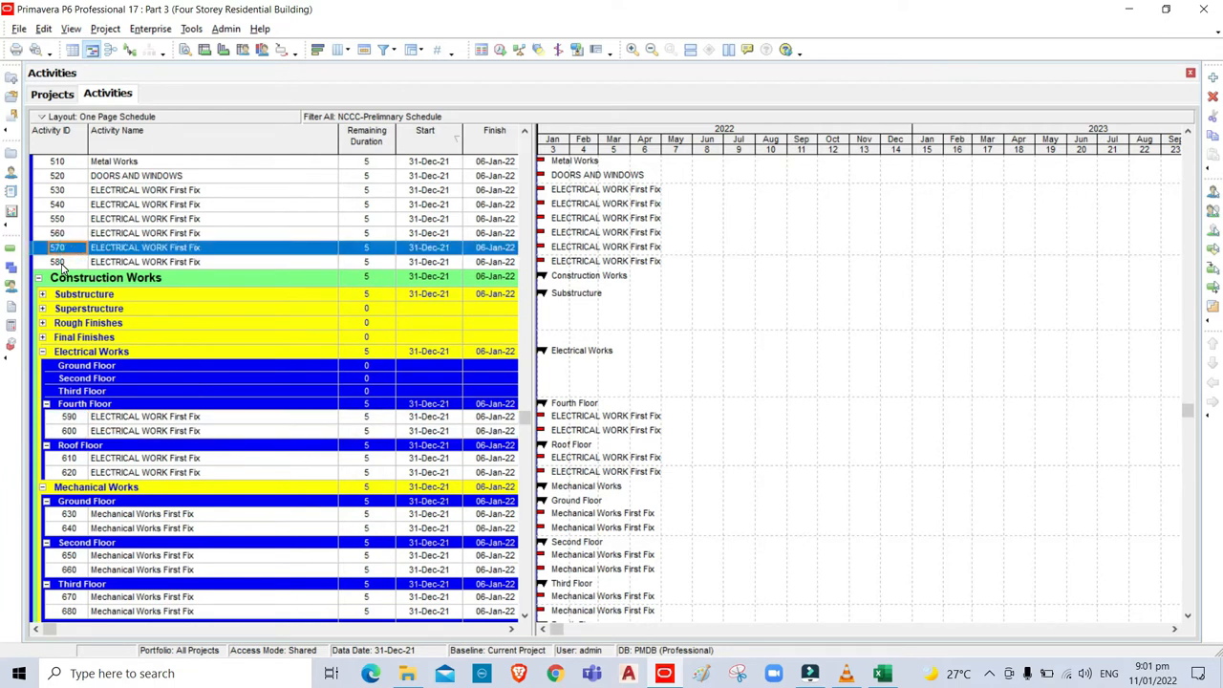
pyautogui.keyDown('shift'); pyautogui.click(61, 262); pyautogui.keyUp('shift')
pyautogui.hotkey('ctrl', 'x')
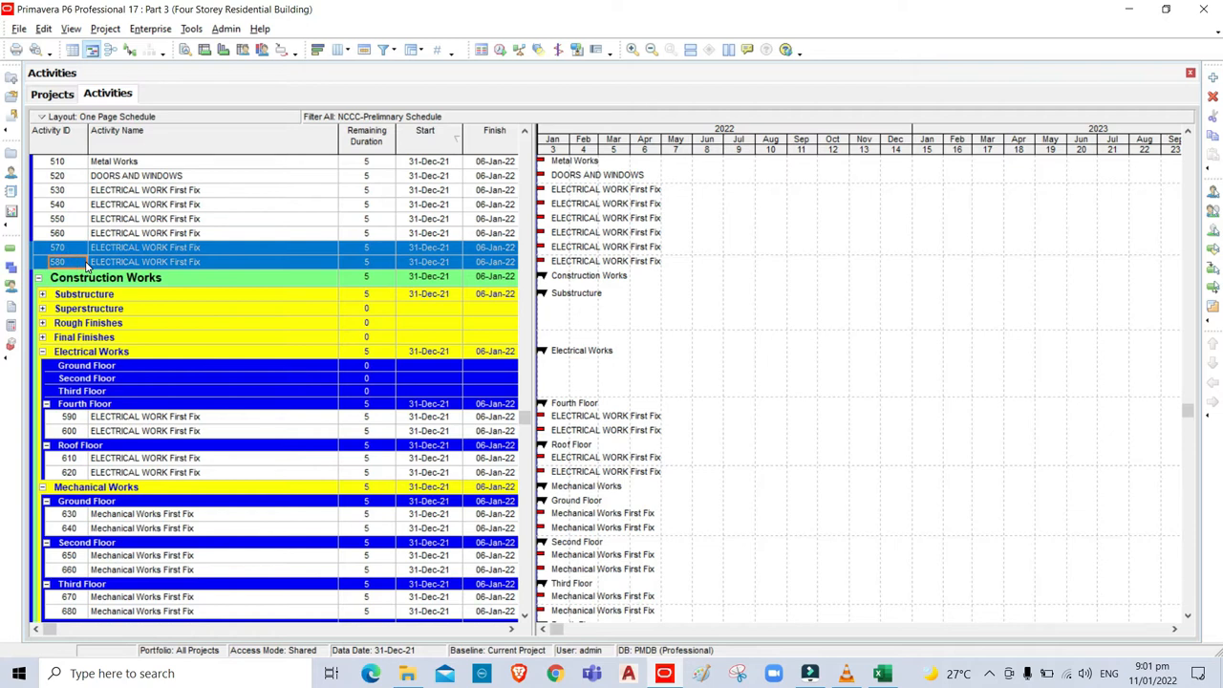
pyautogui.click(125, 392)
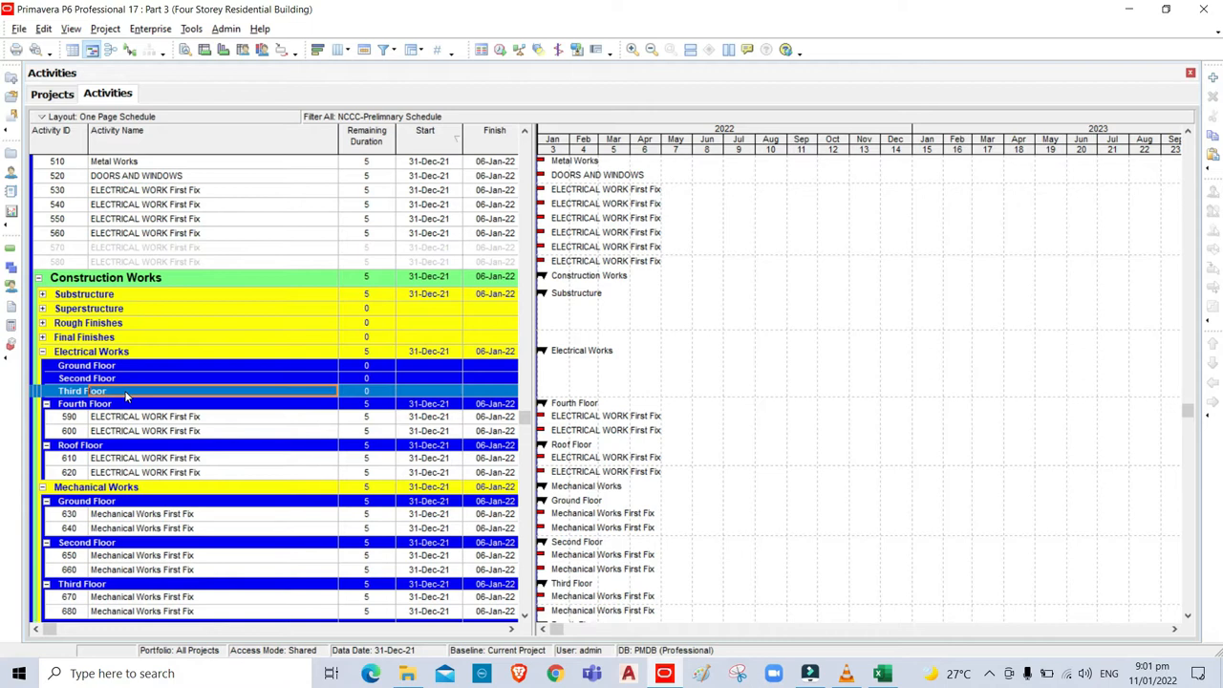
pyautogui.hotkey('ctrl', 'v')
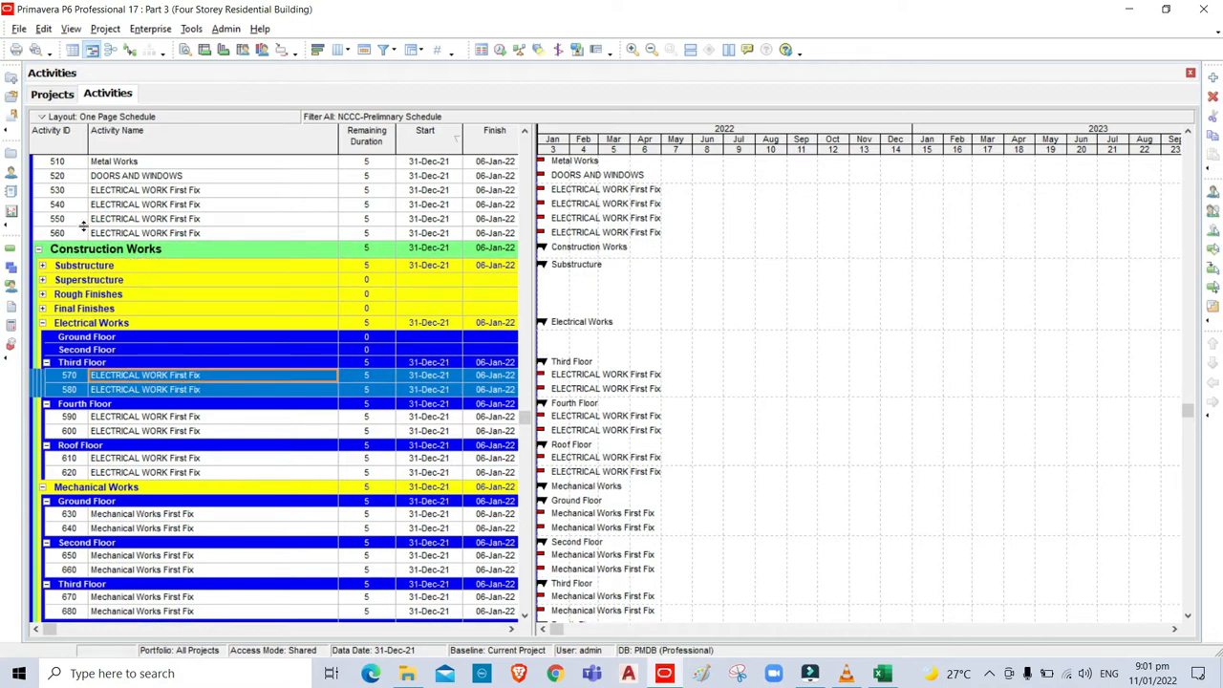
# Move activities 550 and 560 under the Electrical Works Second Floor.
pyautogui.click(76, 221)
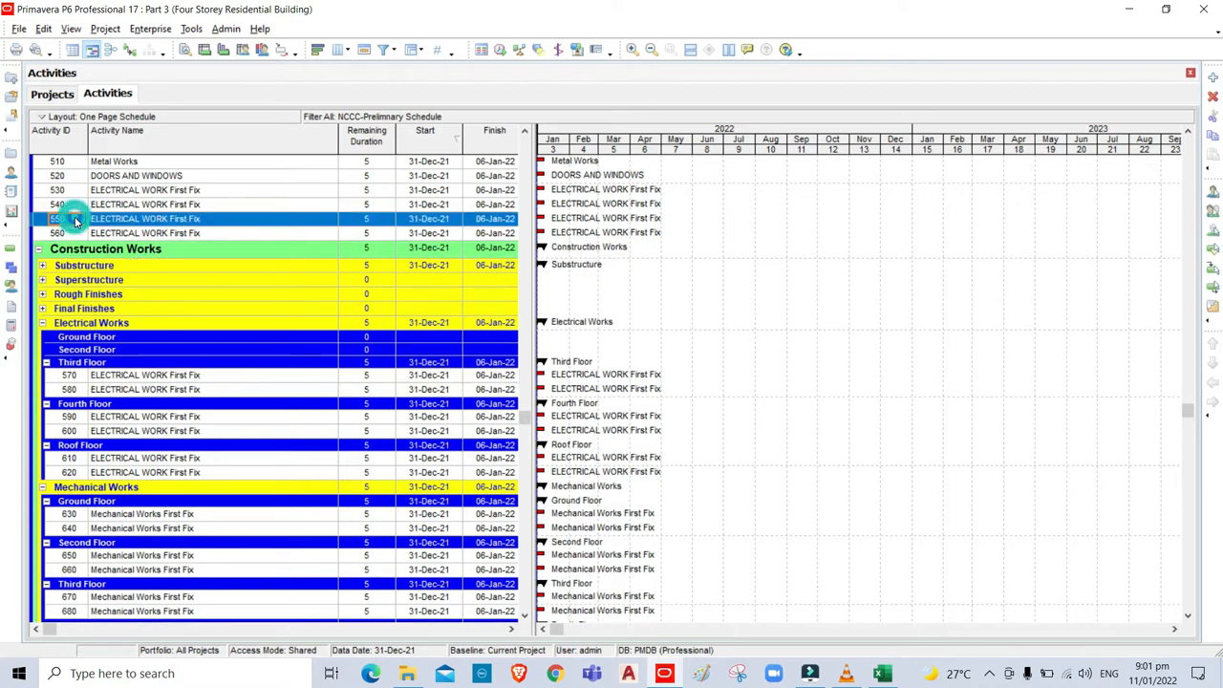
pyautogui.keyDown('shift'); pyautogui.click(74, 233); pyautogui.keyUp('shift')
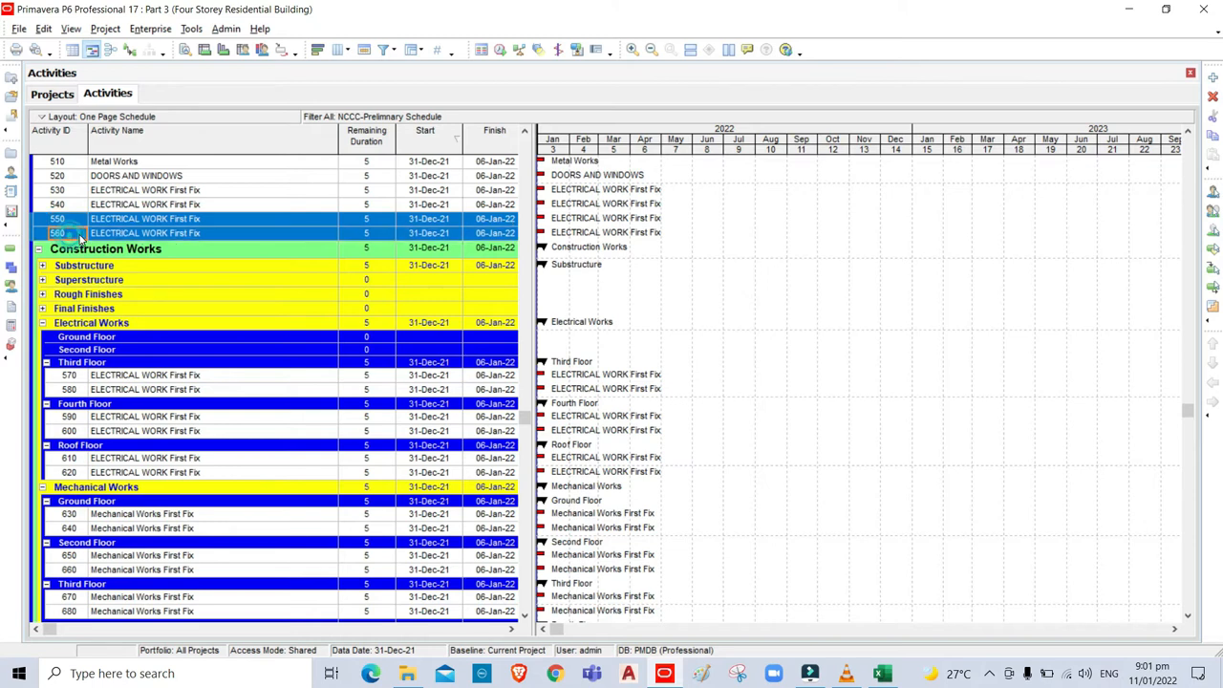
pyautogui.hotkey('ctrl', 'x')
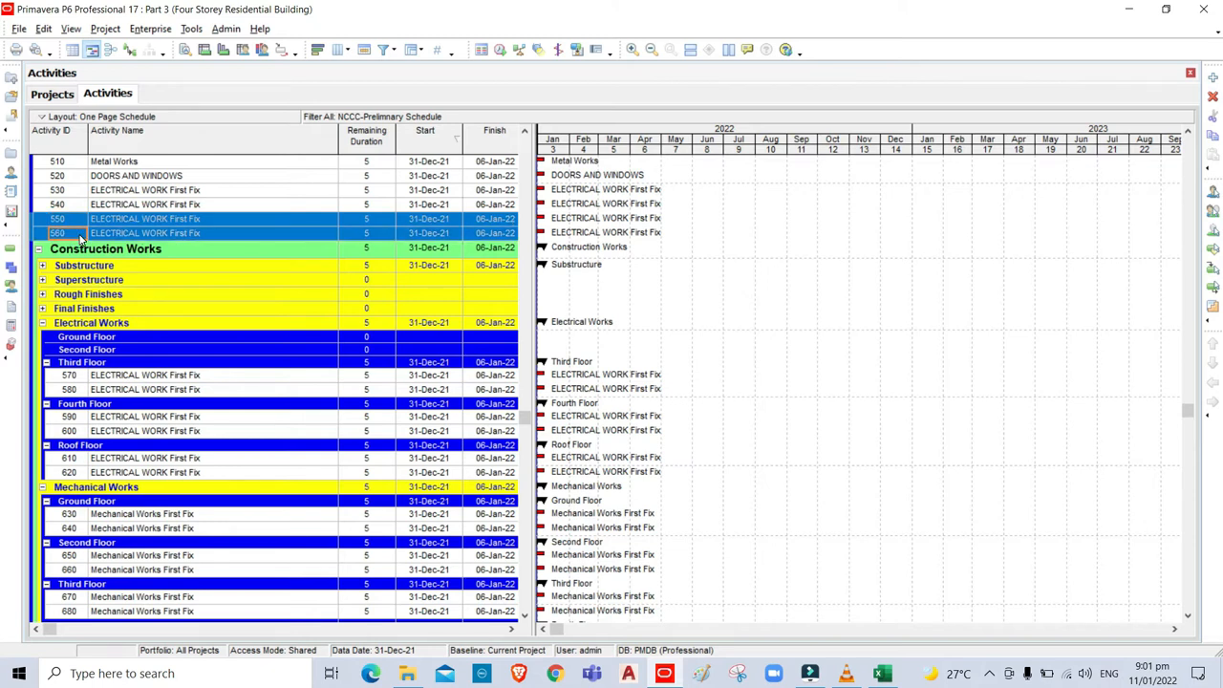
pyautogui.click(146, 350)
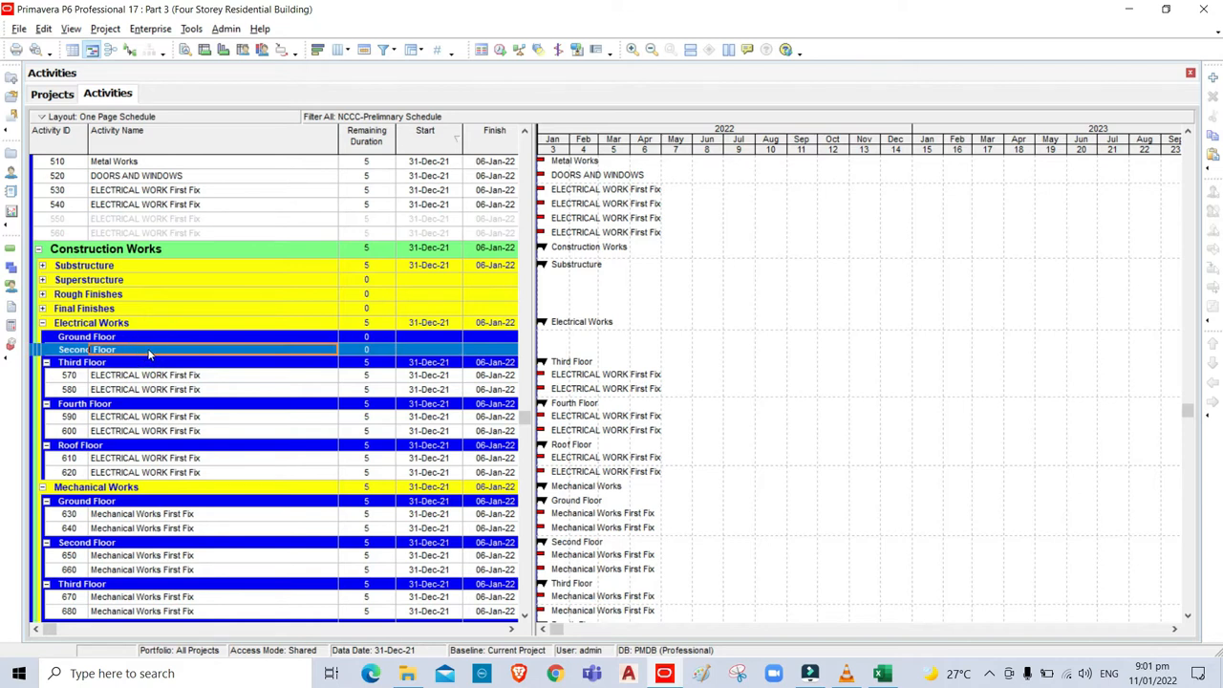
pyautogui.hotkey('ctrl', 'v')
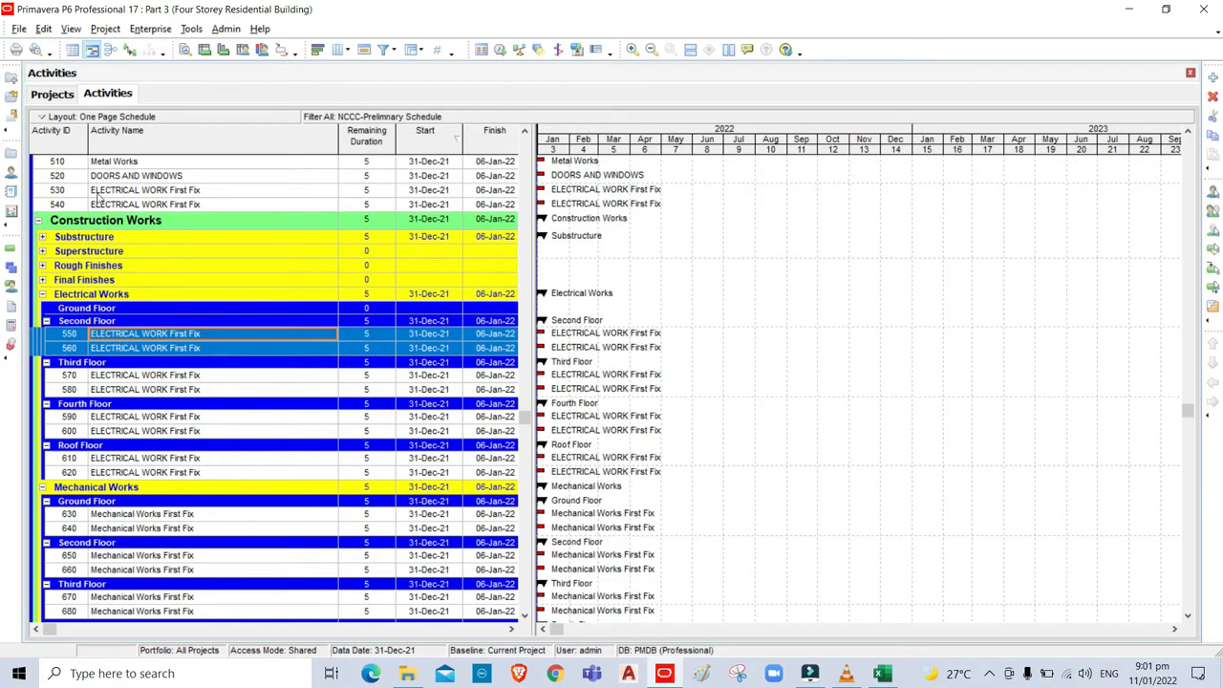
# Move activities 530 and 540 under Electrical Works Ground Floor, then expand Final Finishes.
pyautogui.click(76, 193)
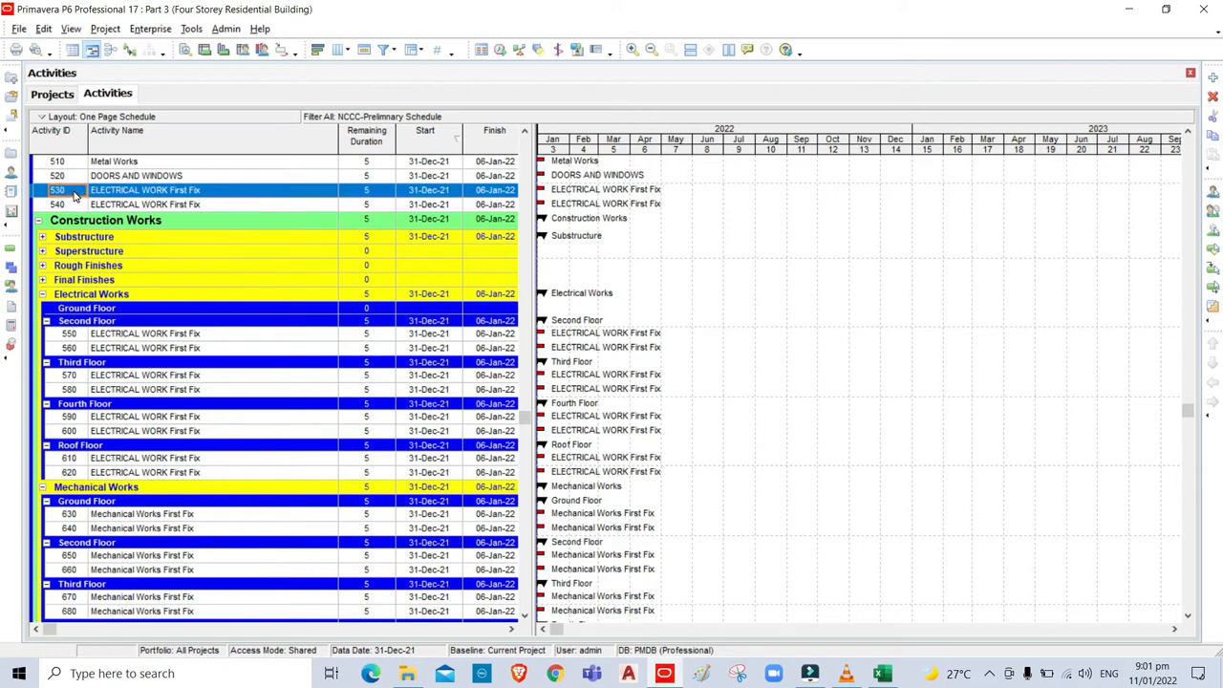
pyautogui.keyDown('shift'); pyautogui.click(77, 207); pyautogui.keyUp('shift')
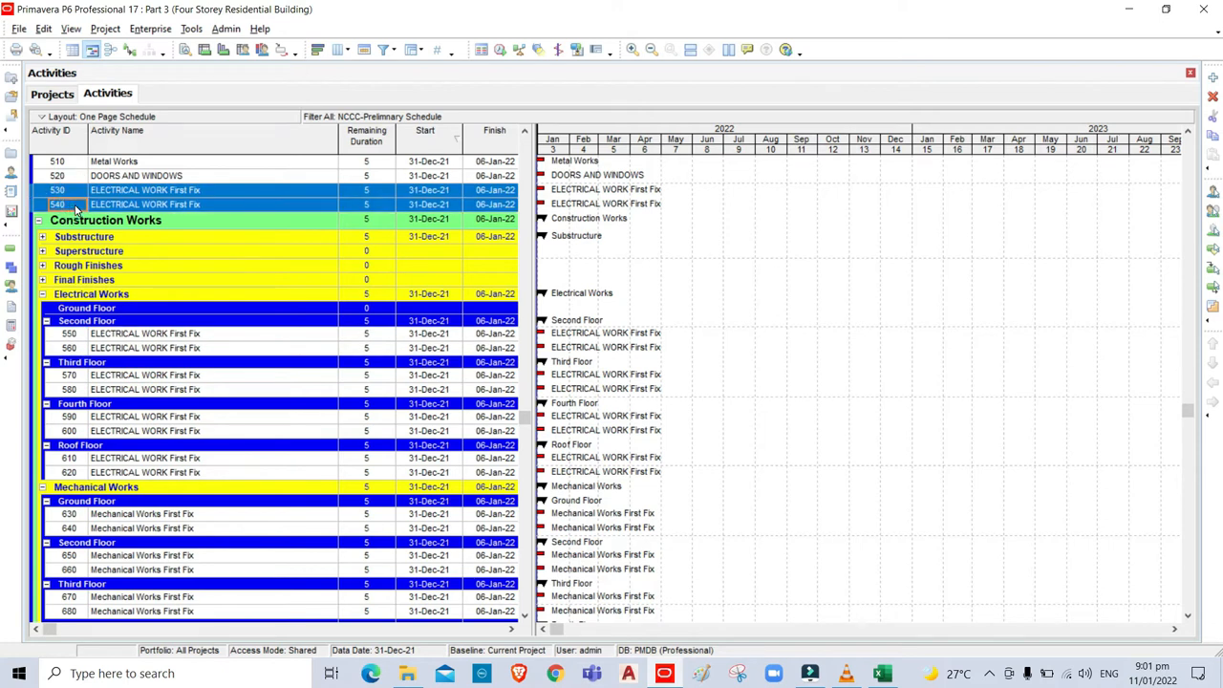
pyautogui.hotkey('ctrl', 'x')
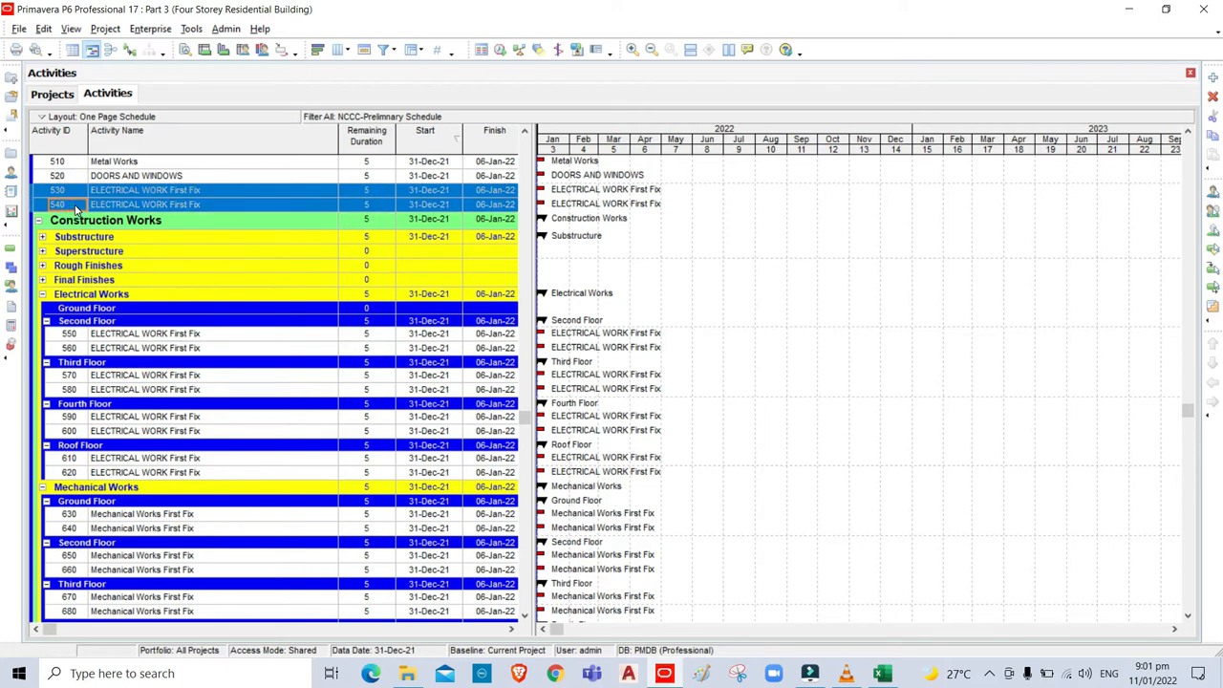
pyautogui.click(172, 311)
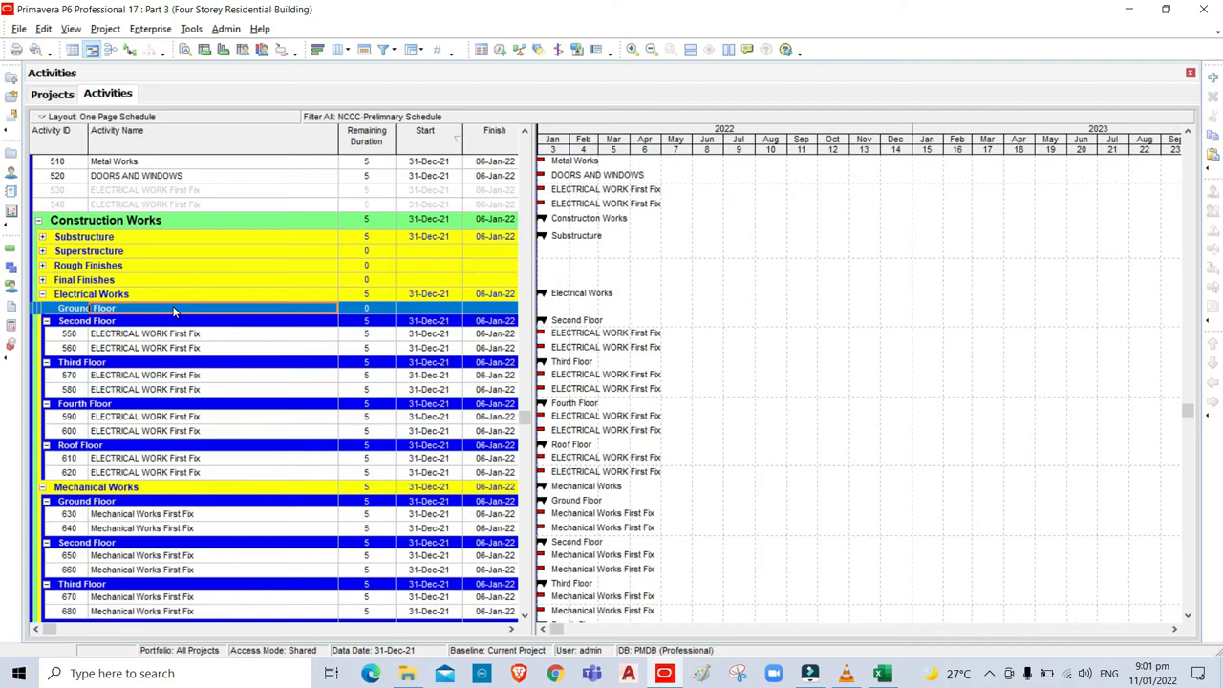
pyautogui.hotkey('ctrl', 'v')
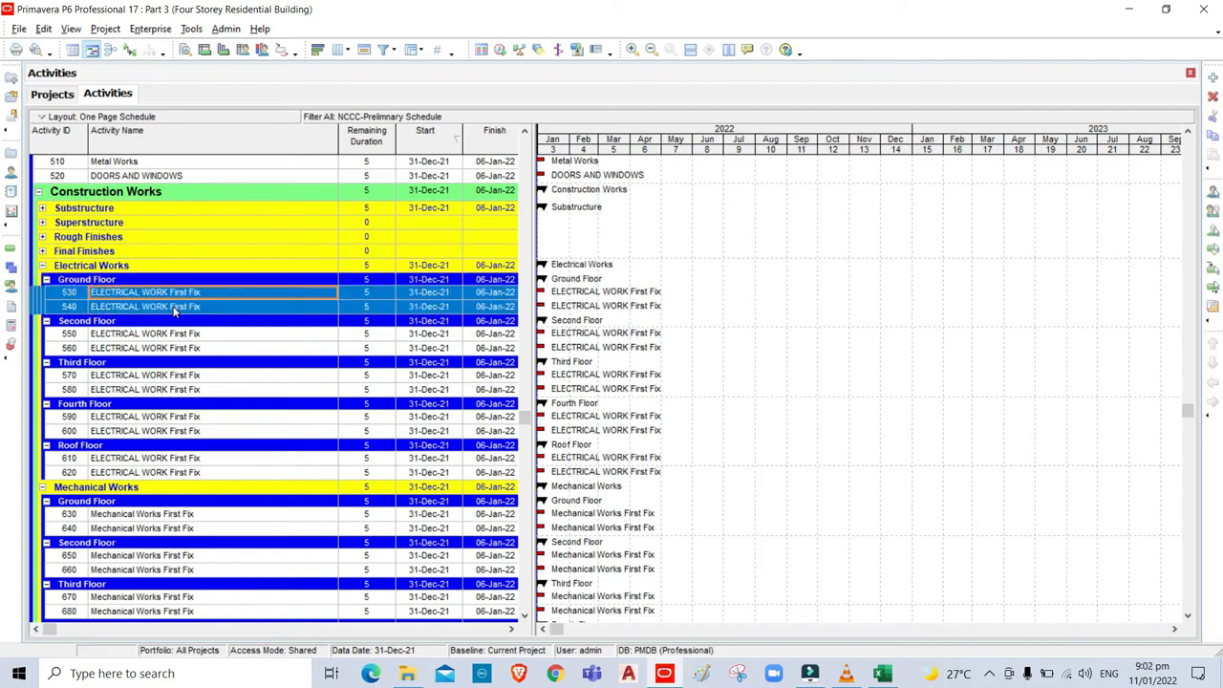
pyautogui.click(42, 251)
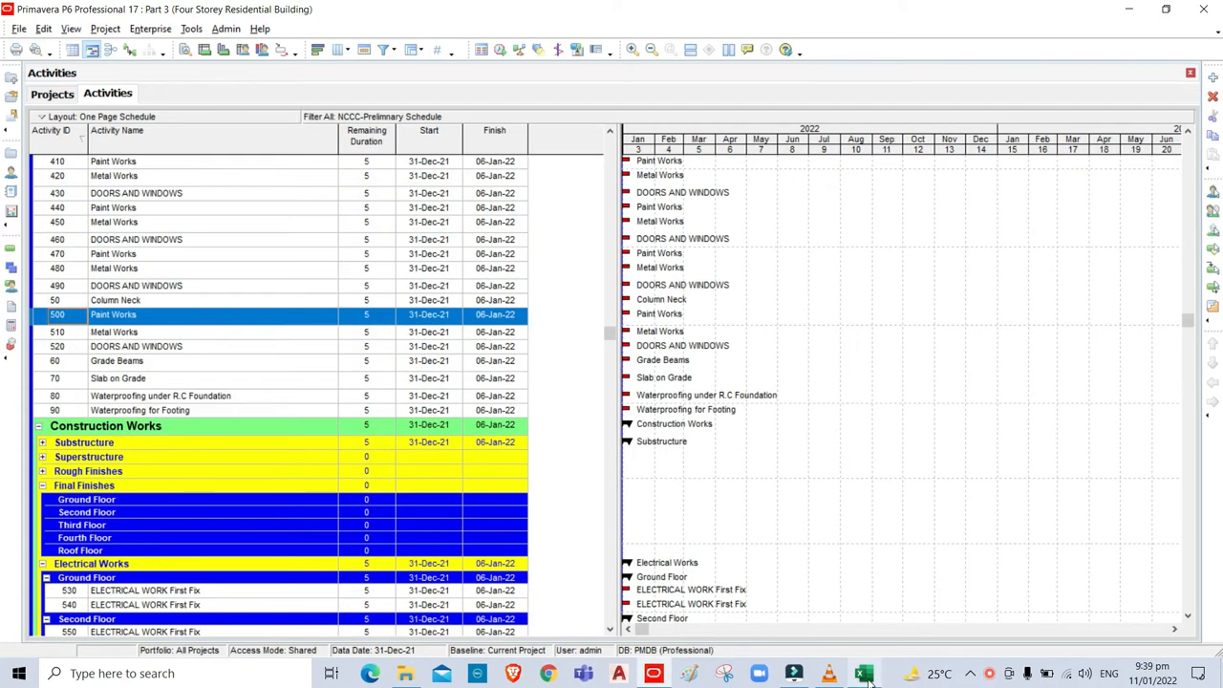
pyautogui.click(865, 675)
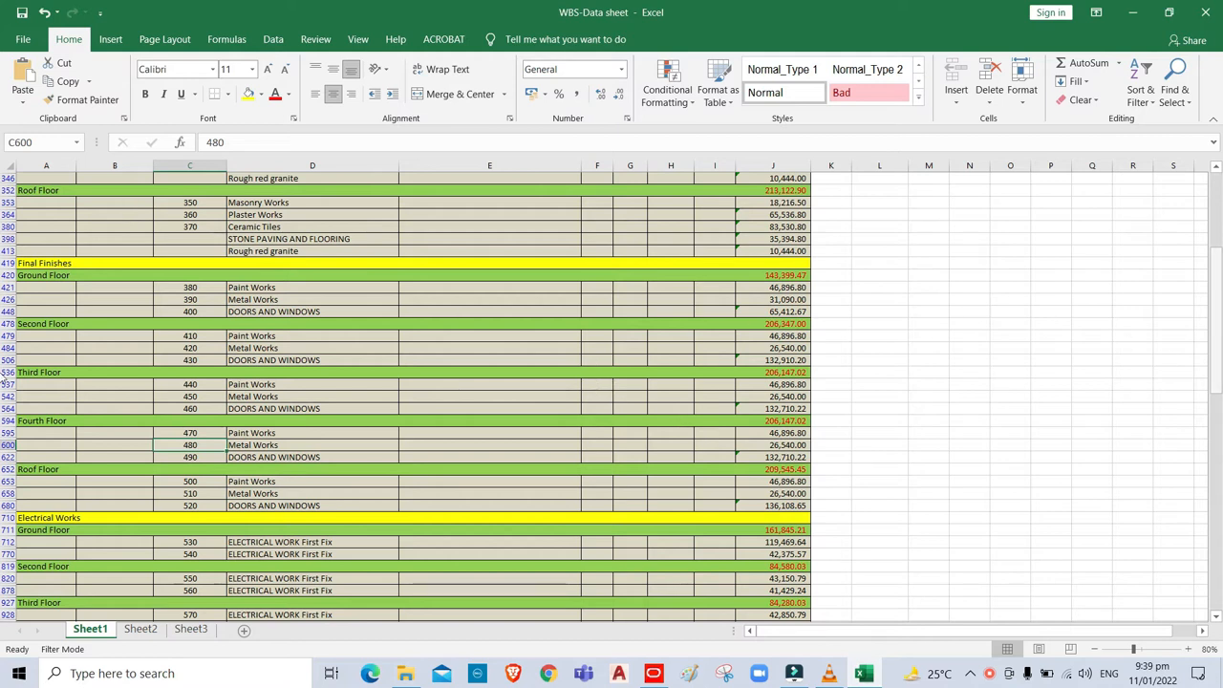
# Review Final Finishes activities 380–520 by floor in the WBS-Data sheet, then return to Primavera.
pyautogui.moveTo(1215, 361); pyautogui.dragTo(1215, 365)
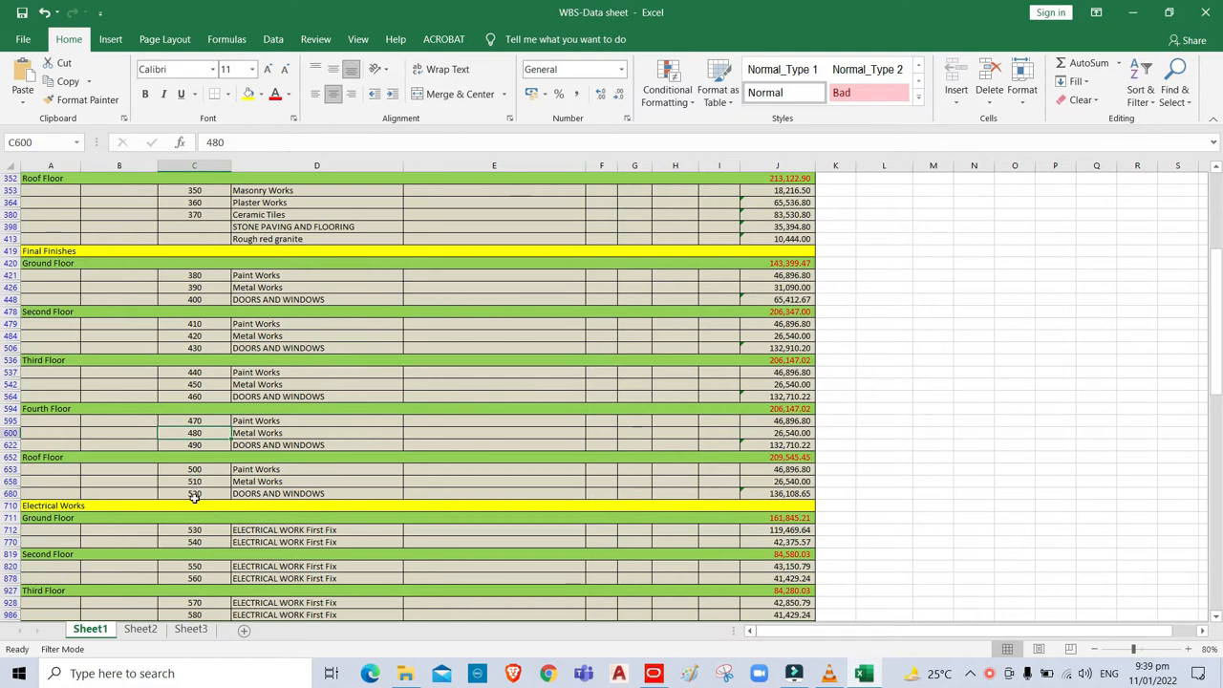
pyautogui.click(656, 674)
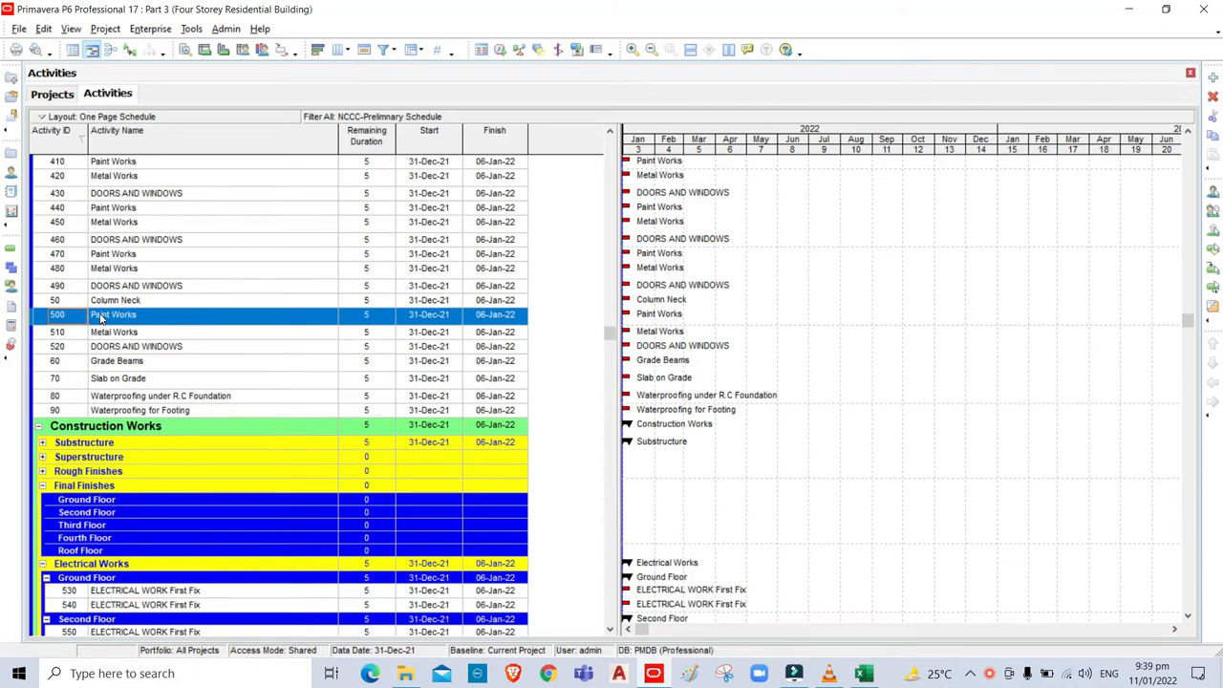
# Move activities 500–520 under the Final Finishes Roof Floor.
pyautogui.keyDown('shift'); pyautogui.click(106, 352); pyautogui.keyUp('shift')
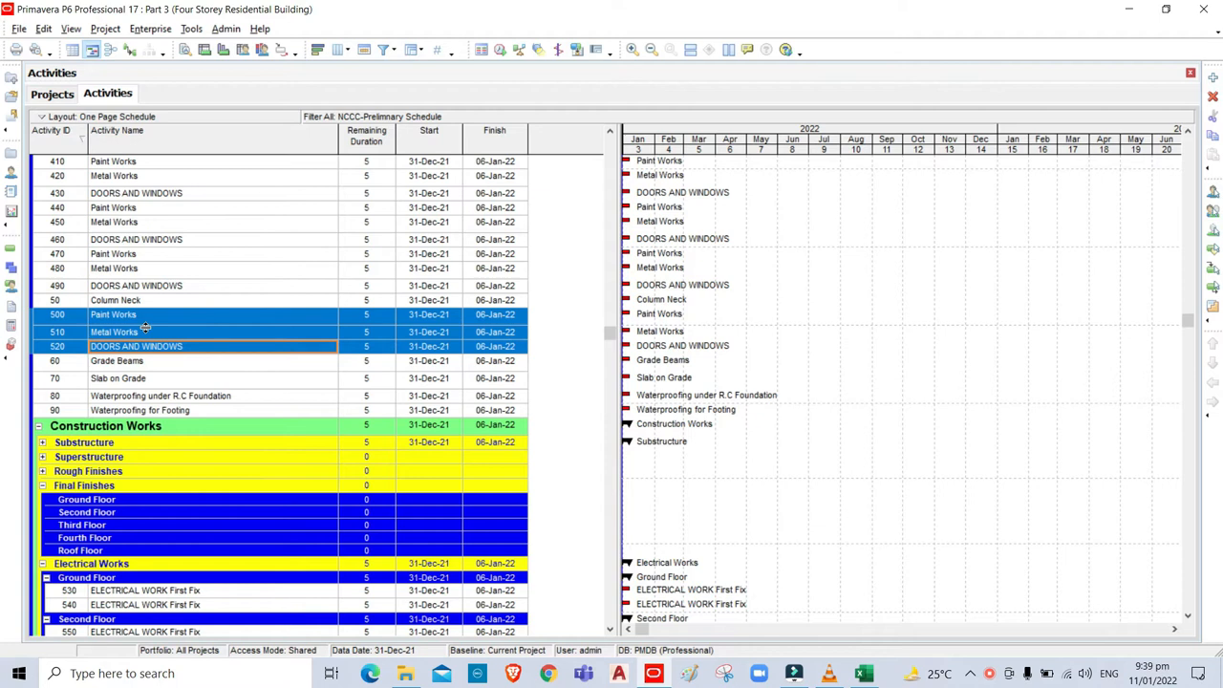
pyautogui.hotkey('ctrl', 'x')
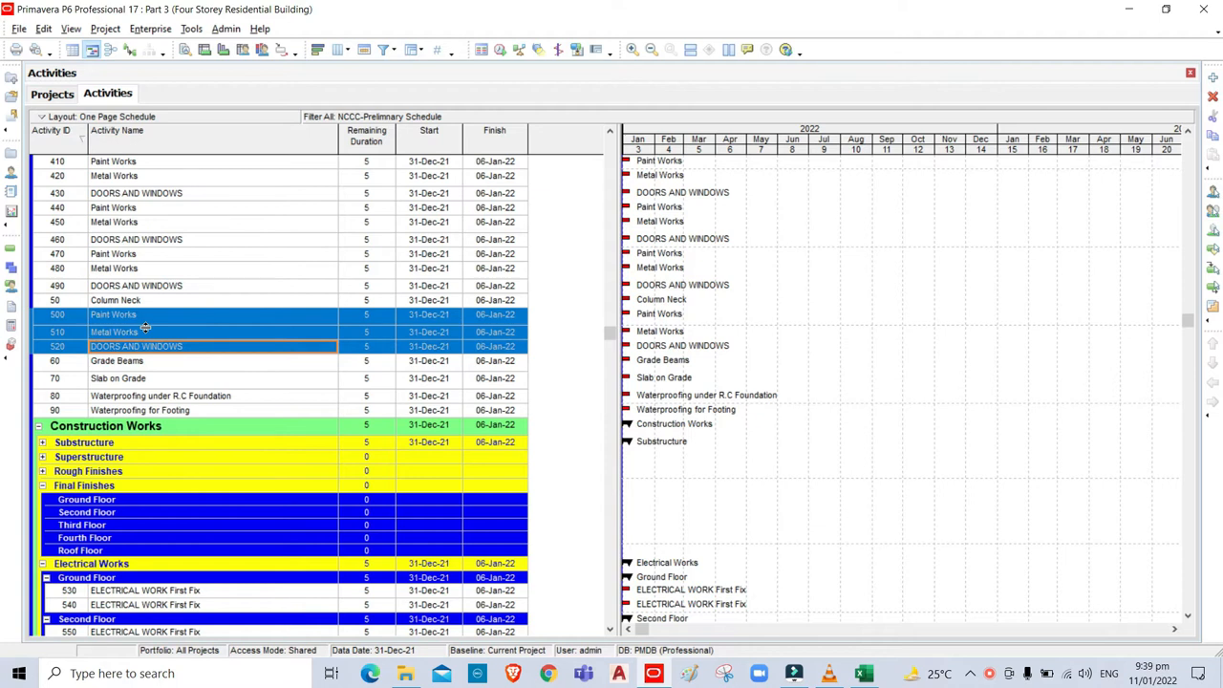
pyautogui.click(123, 551)
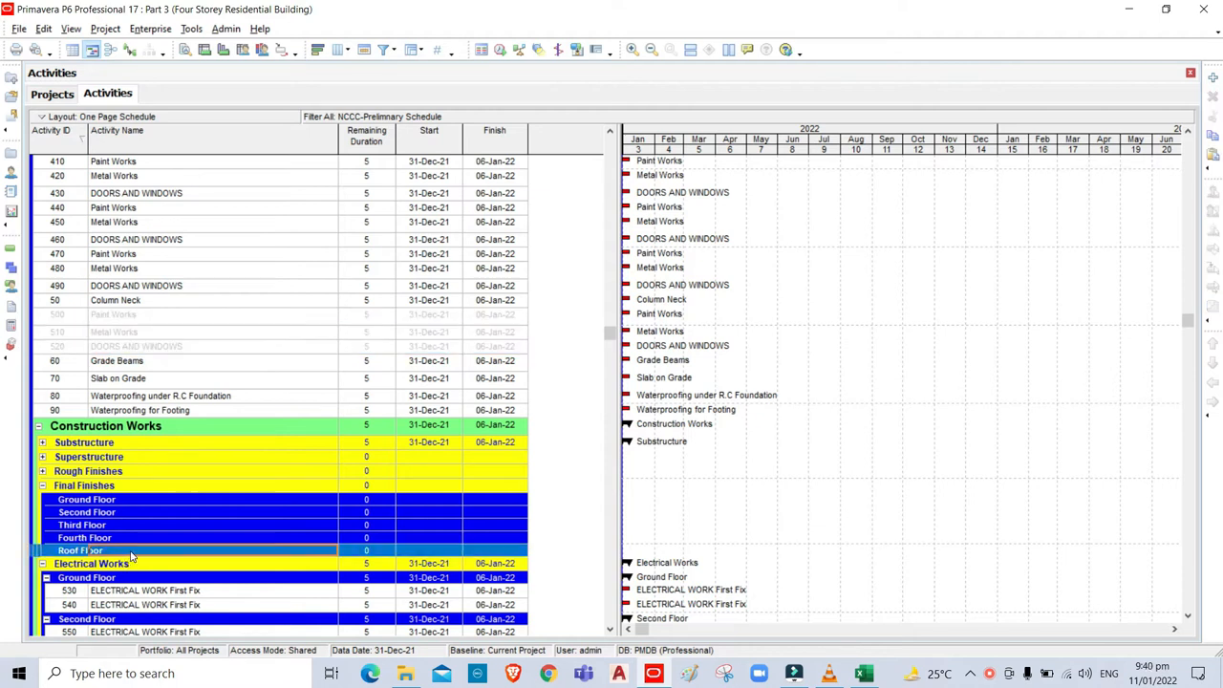
pyautogui.hotkey('ctrl', 'v')
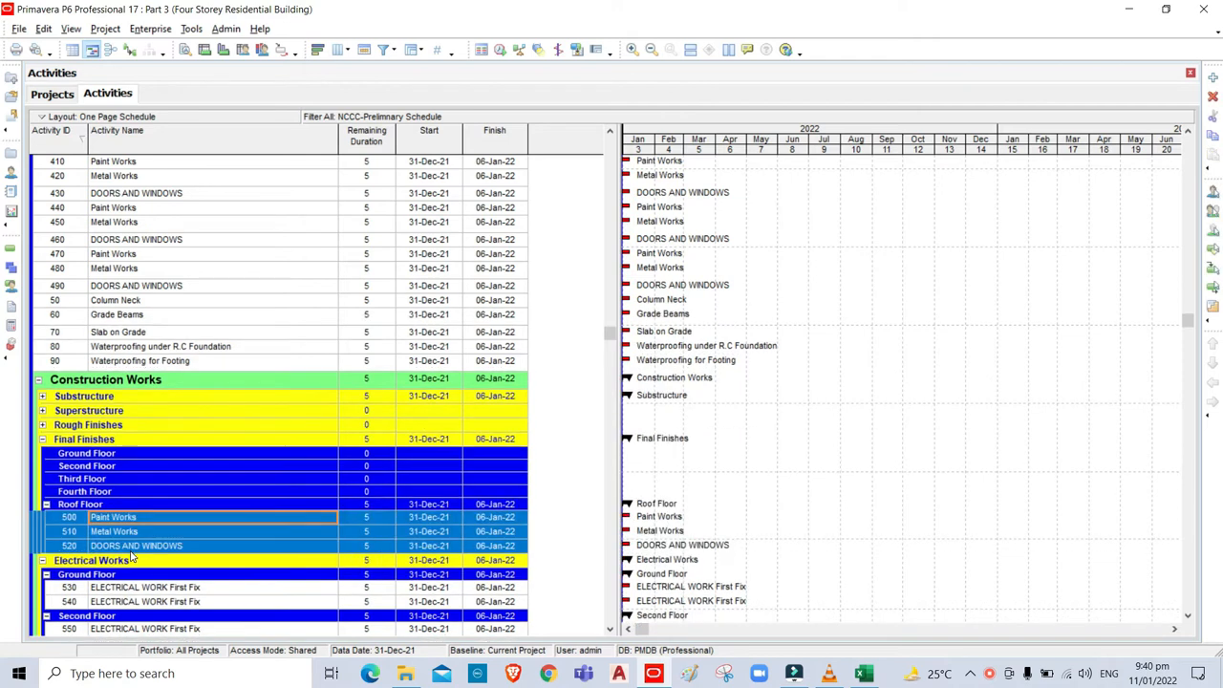
# Move activities 470–490 under the Final Finishes Fourth Floor.
pyautogui.click(106, 256)
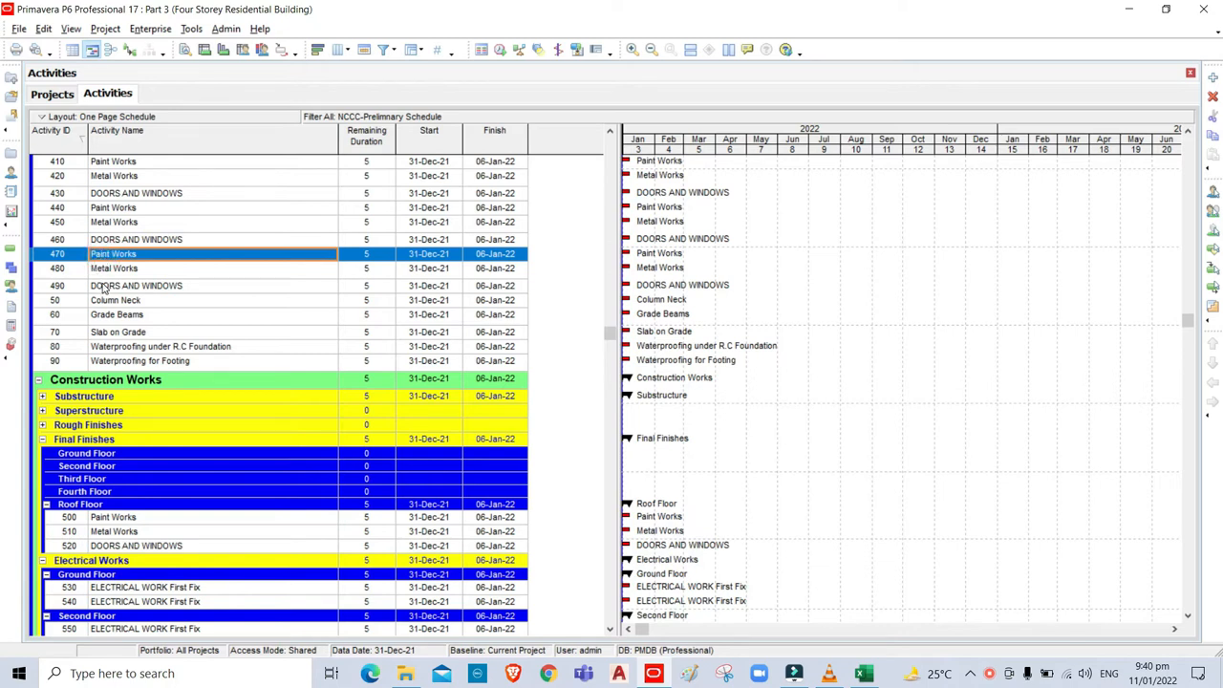
pyautogui.keyDown('ctrl'); pyautogui.click(107, 288); pyautogui.keyUp('ctrl')
pyautogui.keyDown('ctrl'); pyautogui.click(110, 271); pyautogui.keyUp('ctrl')
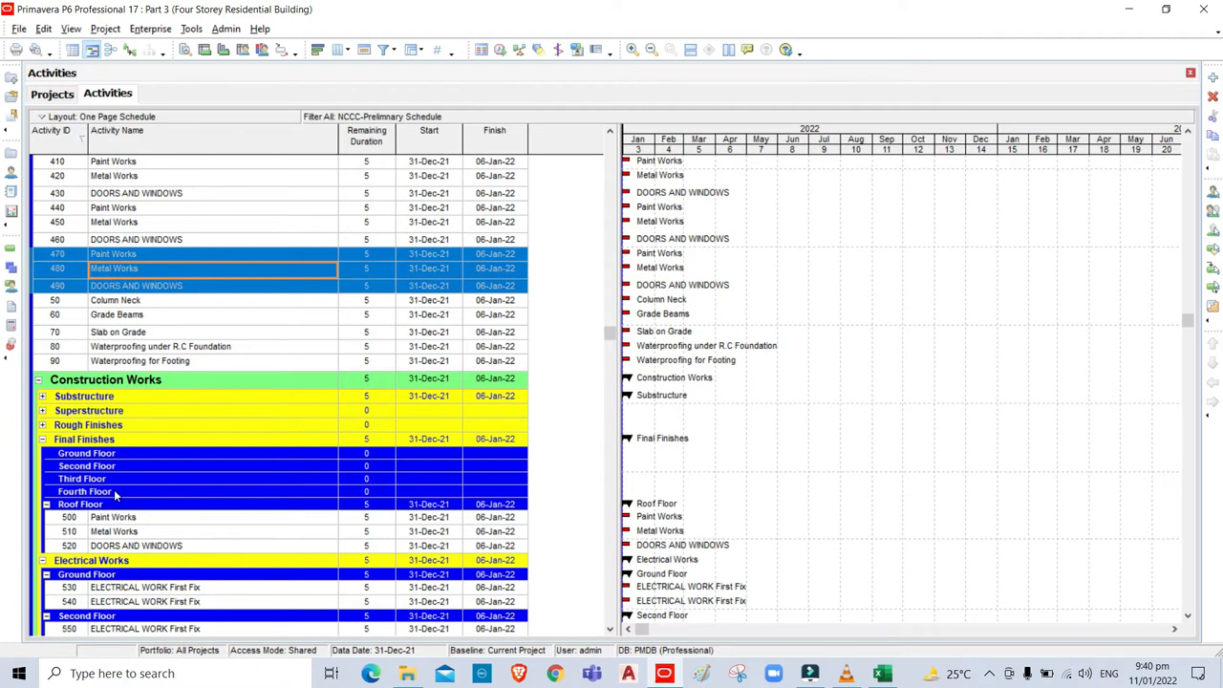
pyautogui.click(113, 490)
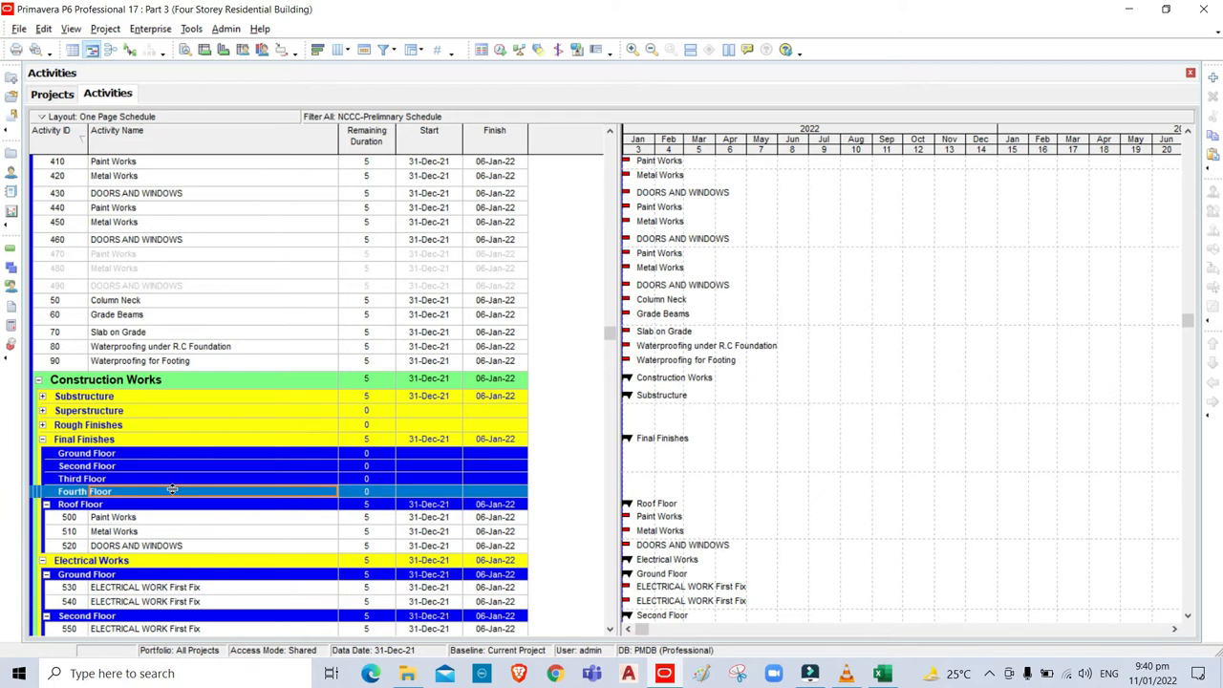
pyautogui.hotkey('ctrl', 'v')
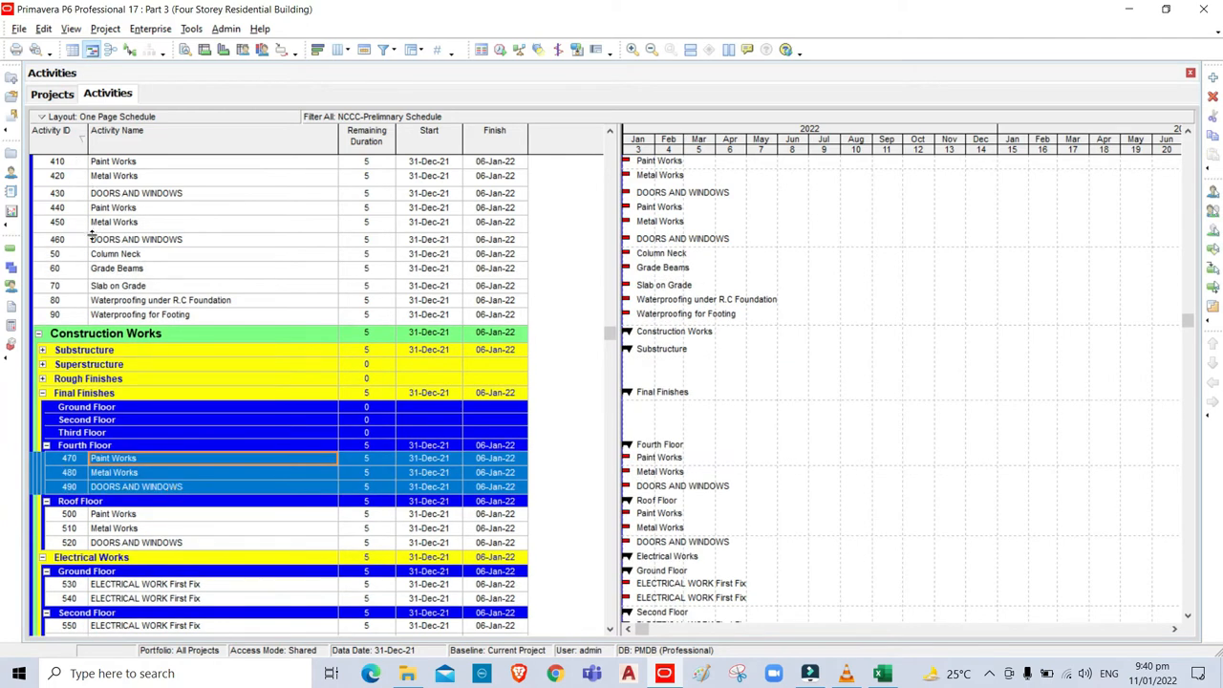
# Drag activities 440–460 under the Final Finishes Third Floor.
pyautogui.click(107, 210)
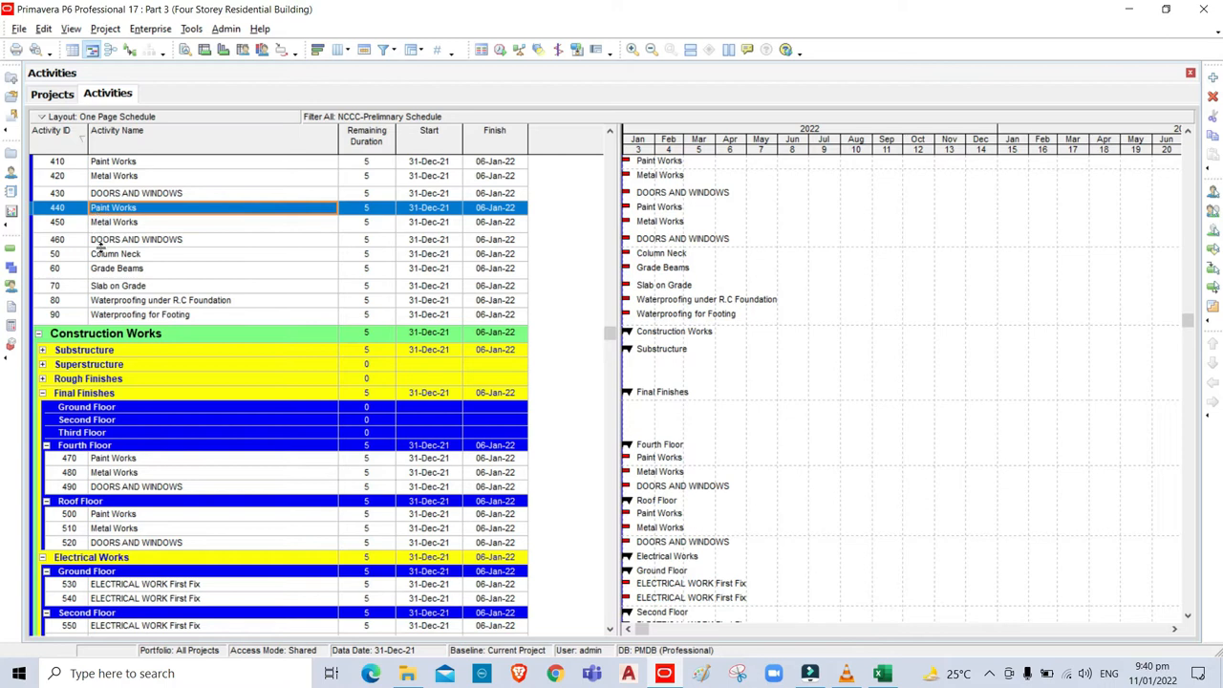
pyautogui.keyDown('shift'); pyautogui.click(107, 241); pyautogui.keyUp('shift')
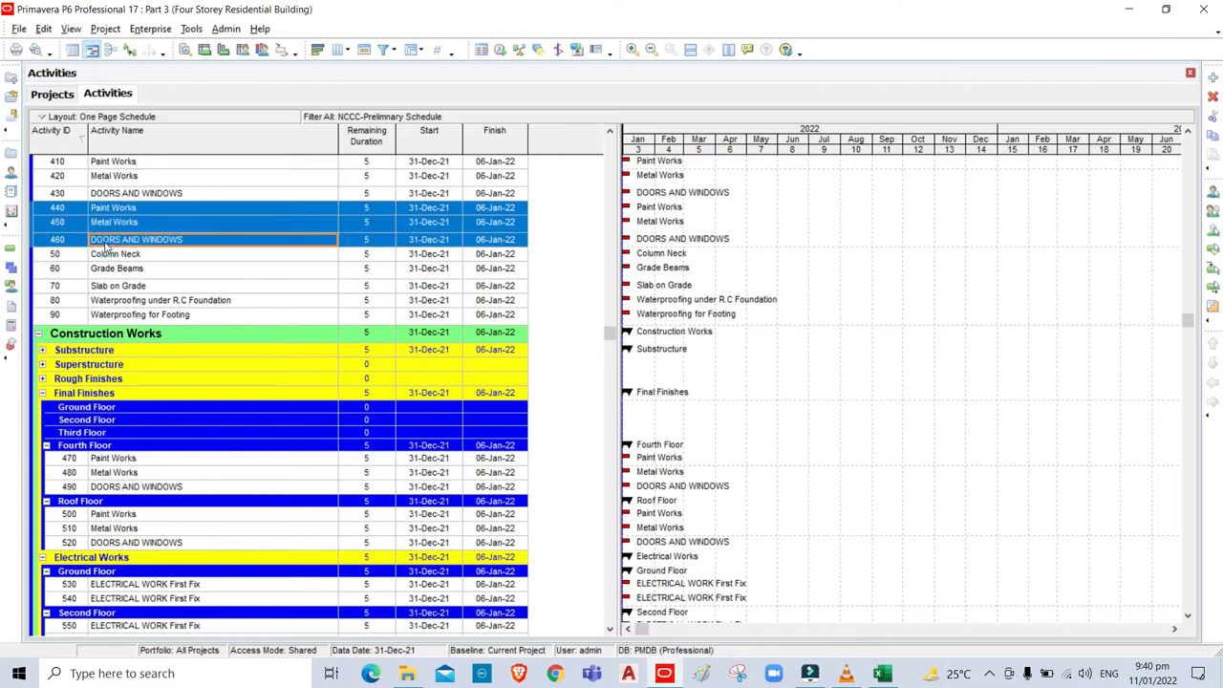
pyautogui.moveTo(107, 246); pyautogui.dragTo(135, 433)
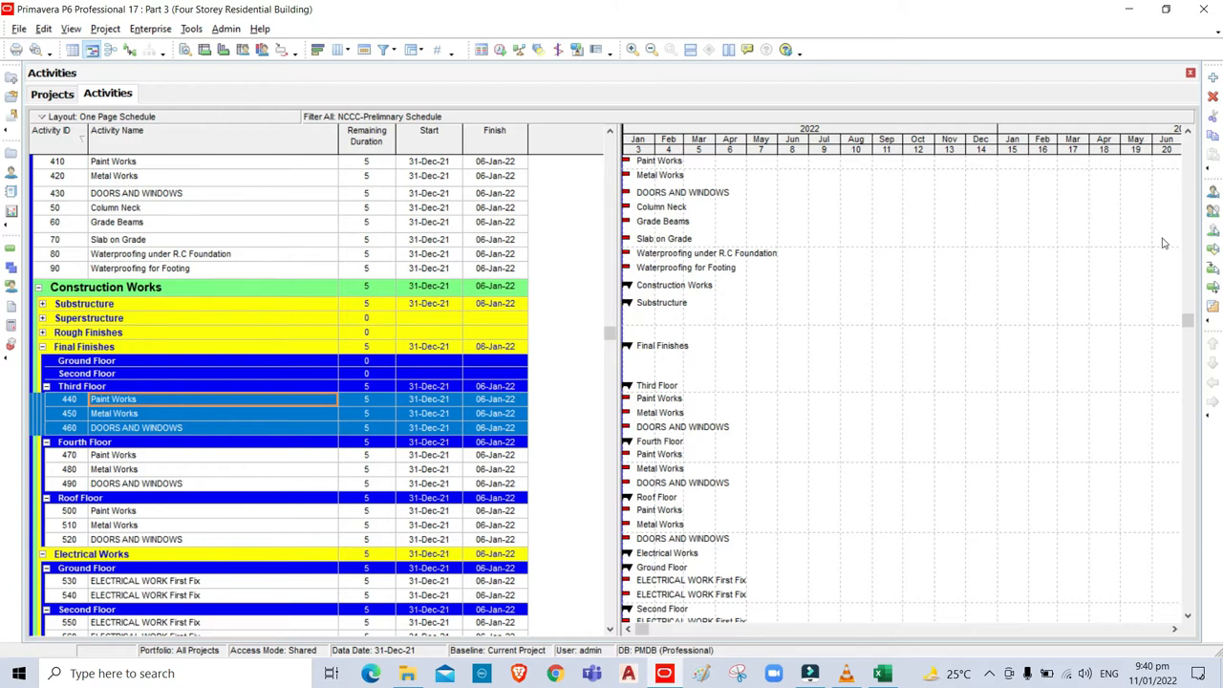
# Move activities 410–430 under the Final Finishes Second Floor.
pyautogui.click(1192, 133)
pyautogui.click(1192, 133)
pyautogui.click(1192, 133)
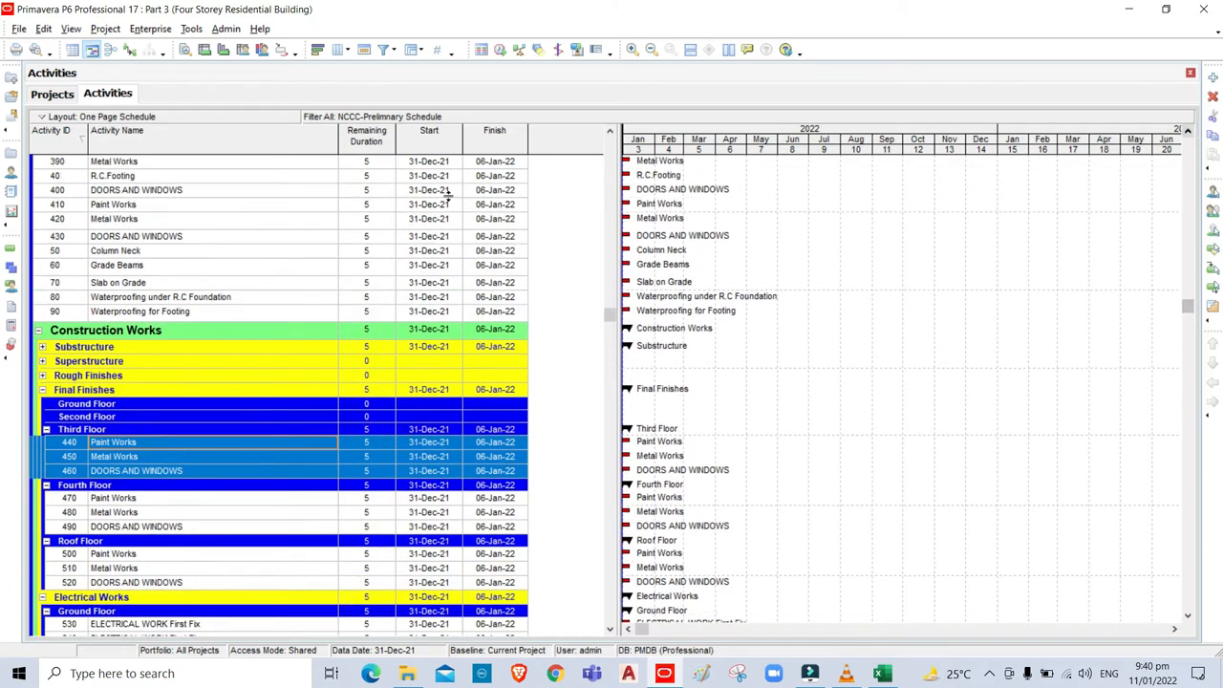
pyautogui.click(95, 205)
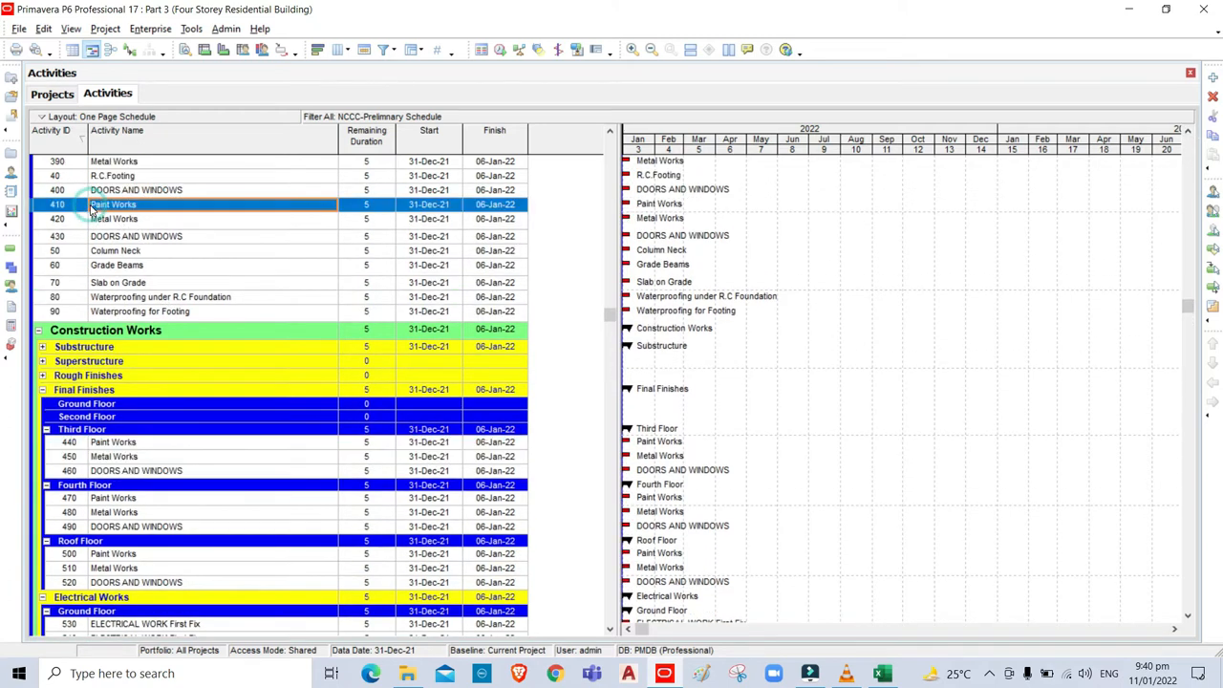
pyautogui.keyDown('shift'); pyautogui.click(106, 238); pyautogui.keyUp('shift')
pyautogui.hotkey('ctrl', 'x')
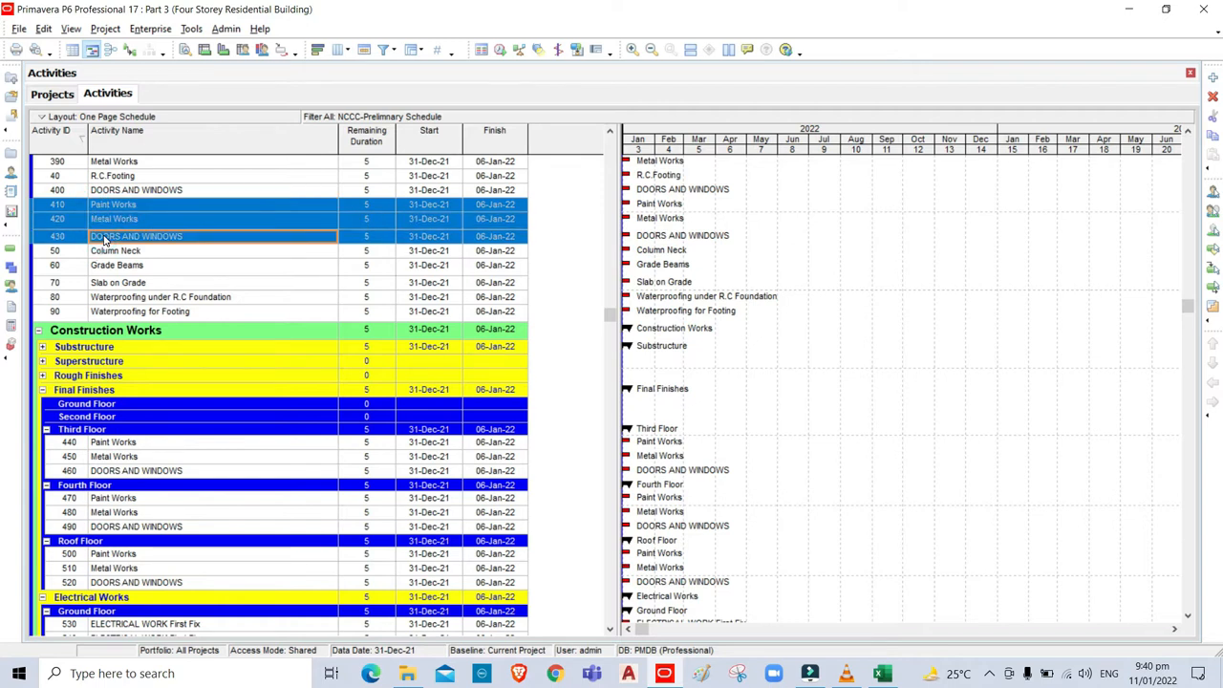
pyautogui.click(131, 418)
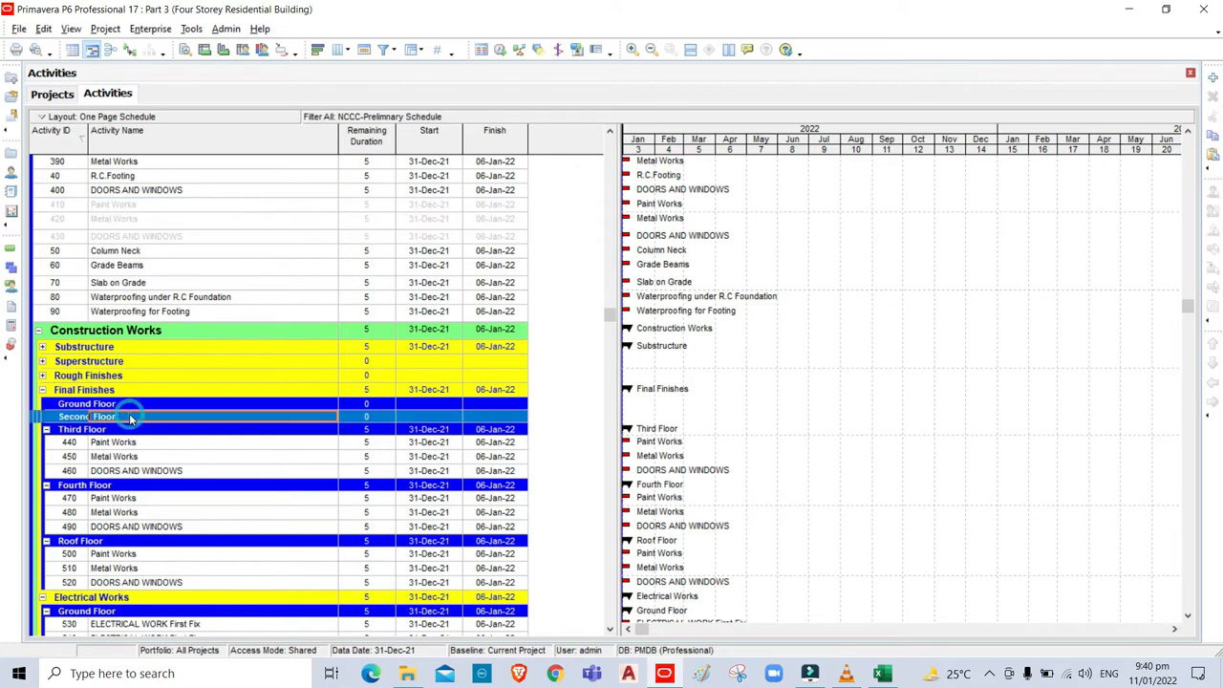
pyautogui.hotkey('ctrl', 'v')
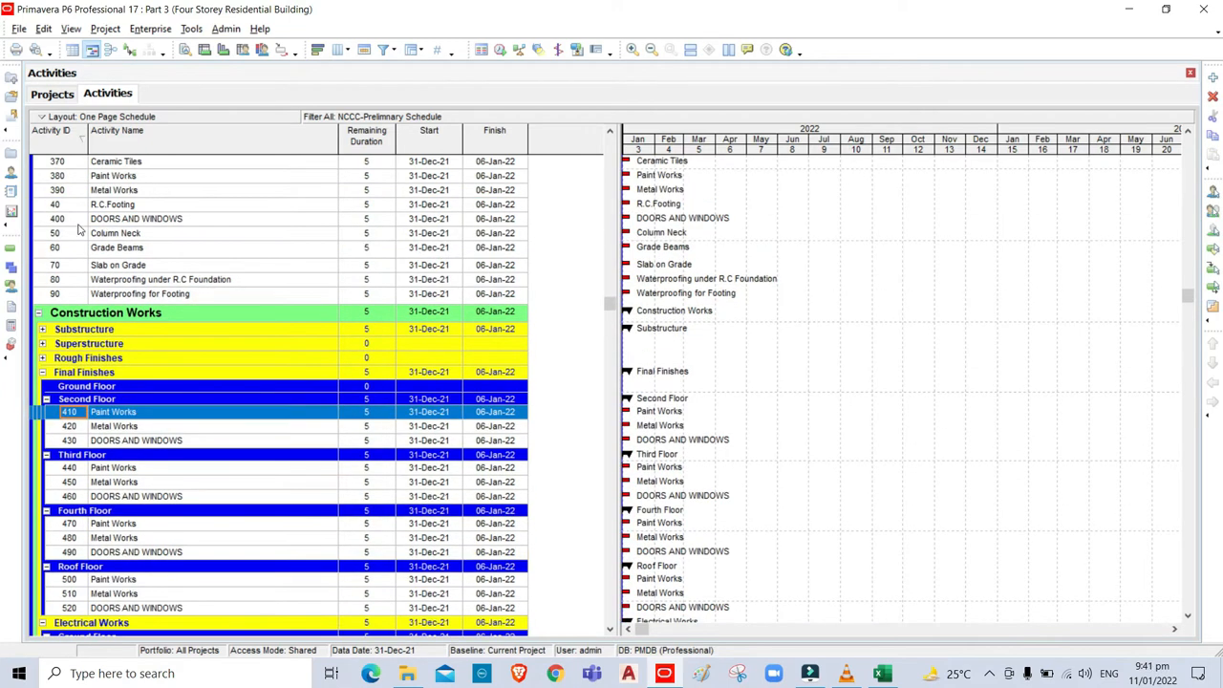
# Move activities 380–400 under the Final Finishes Ground Floor.
pyautogui.click(55, 179)
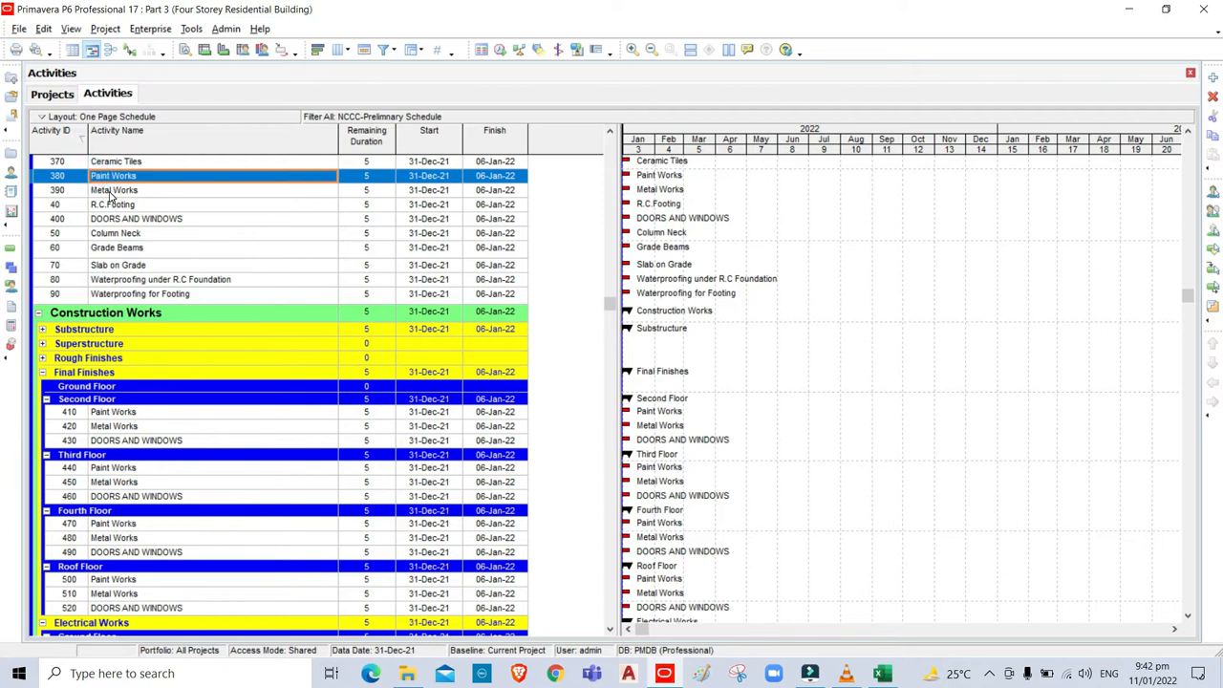
pyautogui.keyDown('shift'); pyautogui.click(112, 191); pyautogui.keyUp('shift')
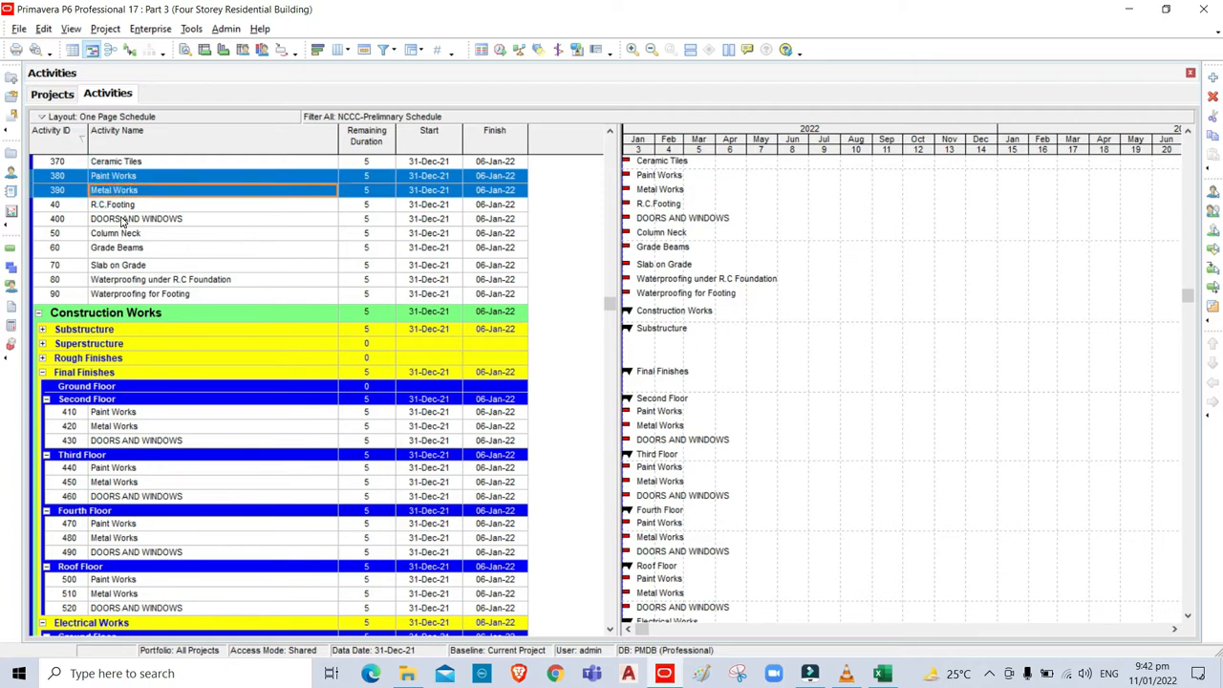
pyautogui.keyDown('ctrl'); pyautogui.click(122, 220); pyautogui.keyUp('ctrl')
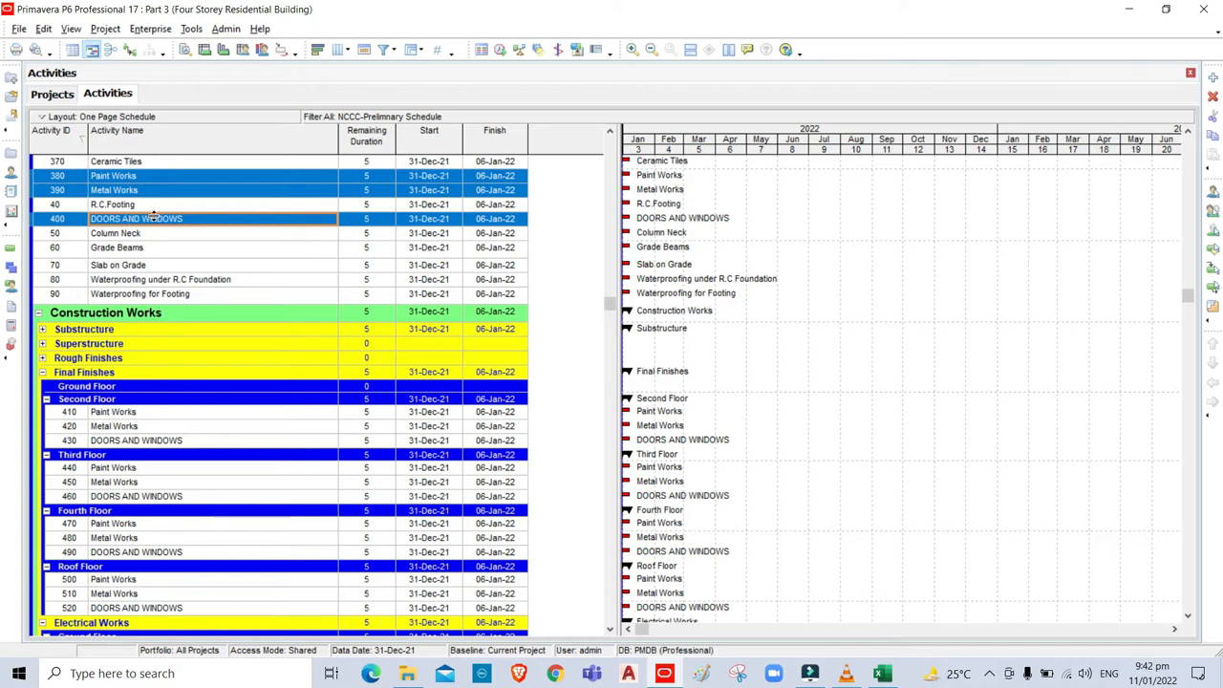
pyautogui.hotkey('ctrl', 'x')
pyautogui.click(136, 388)
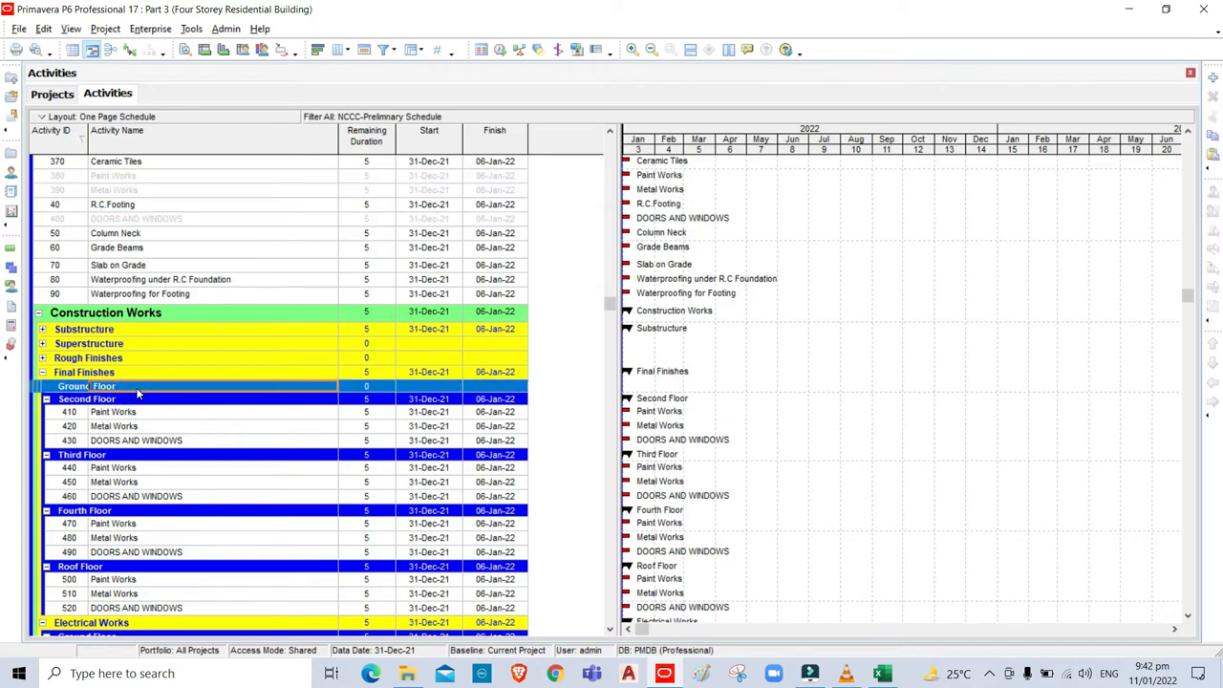
pyautogui.hotkey('ctrl', 'v')
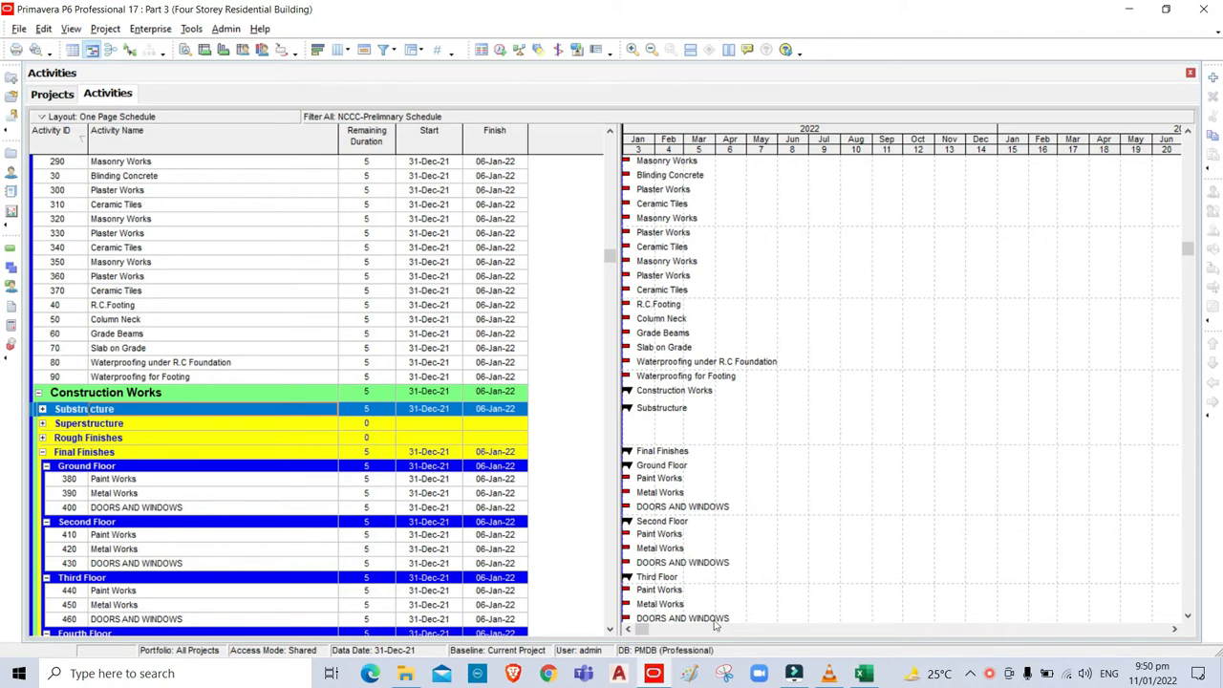
# Check Substructure in the WBS-Data sheet, expand Substructure, and select Blinding Concrete activity 30.
pyautogui.click(864, 675)
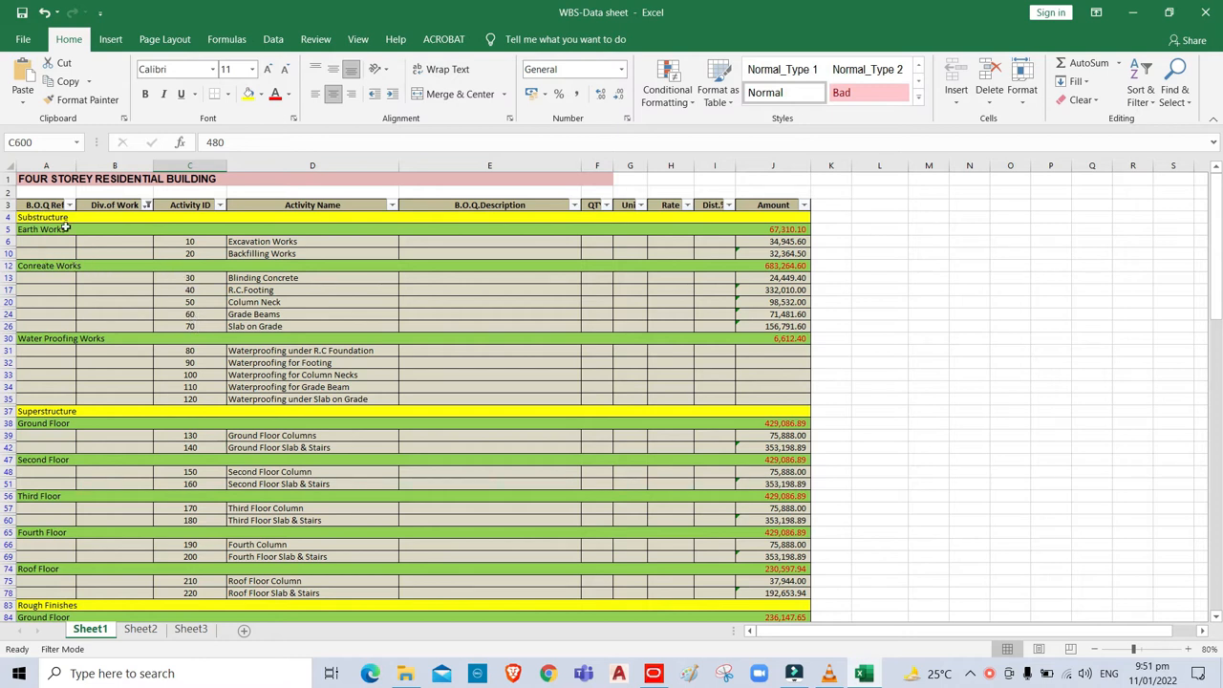
pyautogui.click(655, 675)
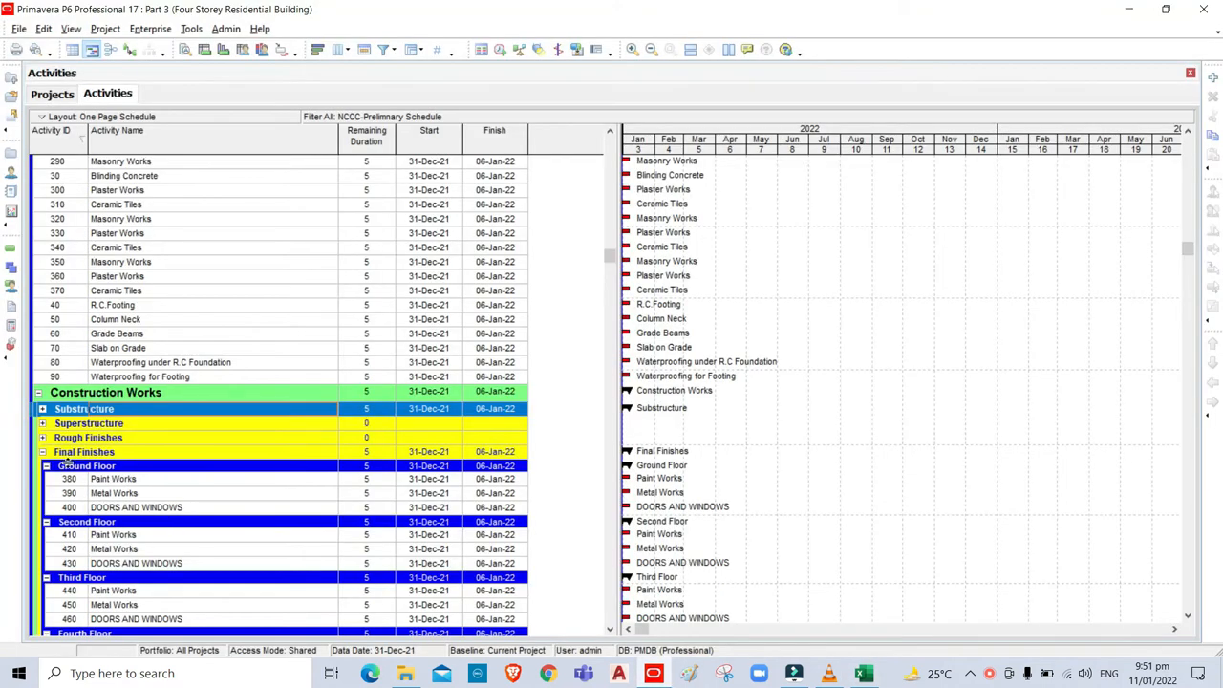
pyautogui.click(42, 410)
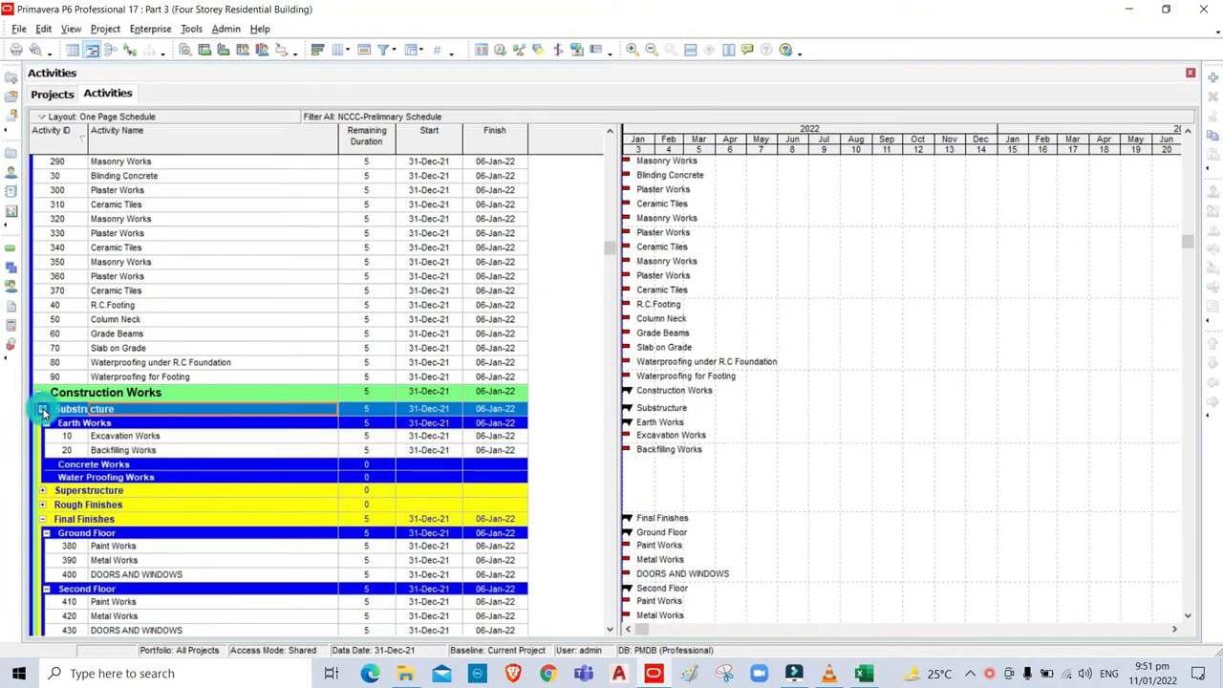
pyautogui.click(60, 178)
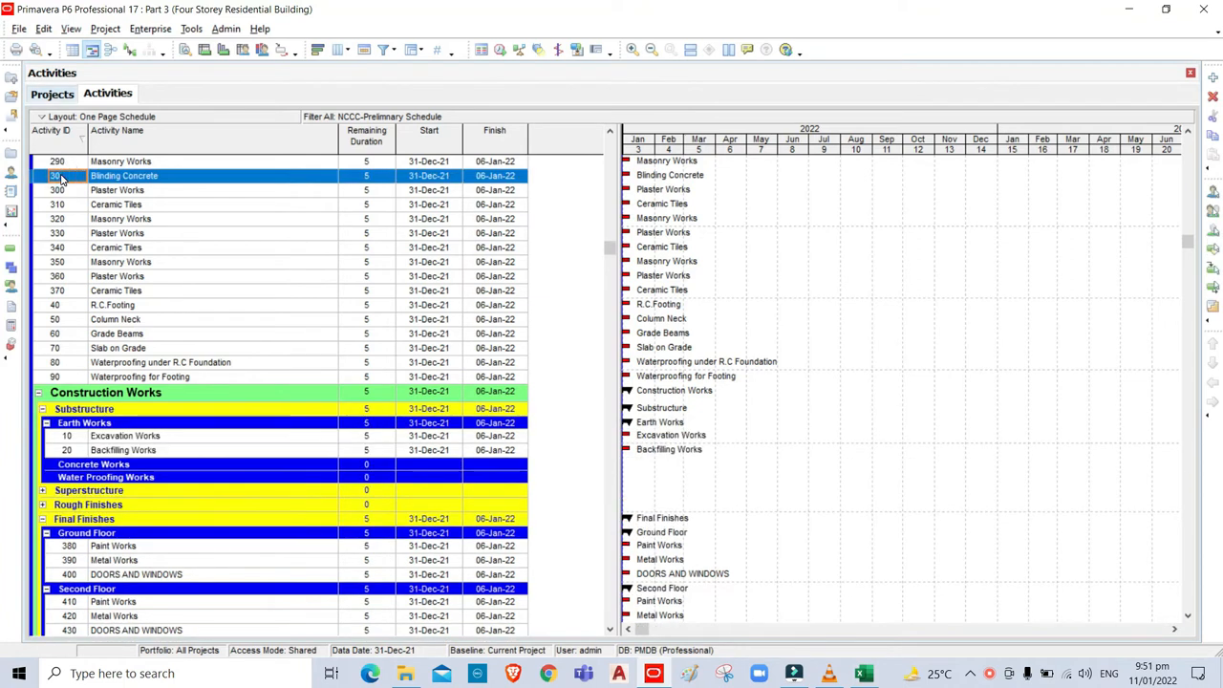
# Cut activities 30, 40, 50, 60 and 70, paste them under Concrete Works, then bring up Excel's WBS-Data sheet.
pyautogui.keyDown('ctrl'); pyautogui.click(71, 306); pyautogui.keyUp('ctrl')
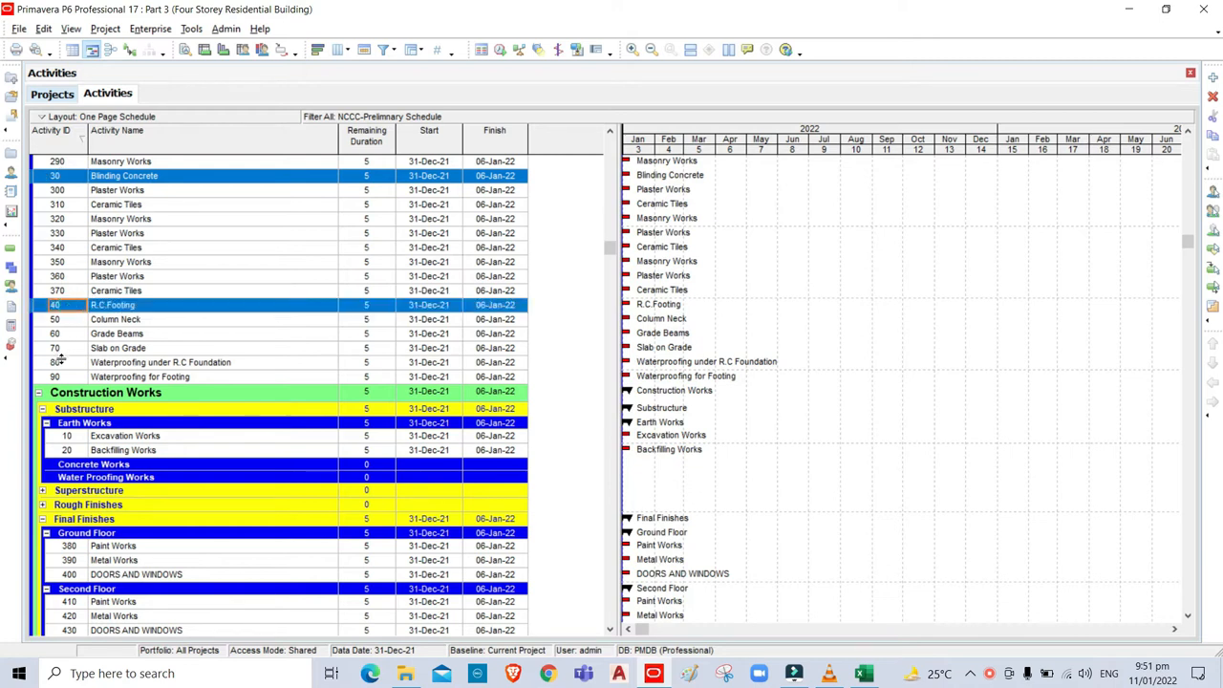
pyautogui.keyDown('ctrl'); pyautogui.click(57, 350); pyautogui.keyUp('ctrl')
pyautogui.keyDown('ctrl'); pyautogui.click(65, 322); pyautogui.keyUp('ctrl')
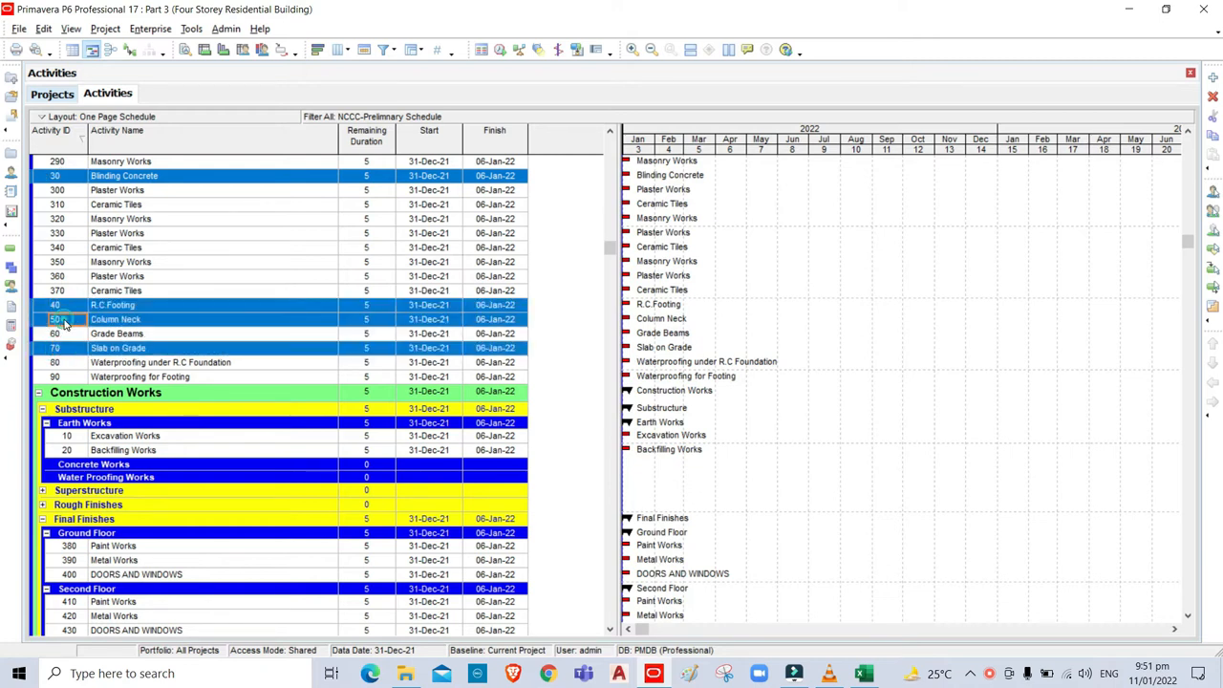
pyautogui.keyDown('ctrl'); pyautogui.click(59, 334); pyautogui.keyUp('ctrl')
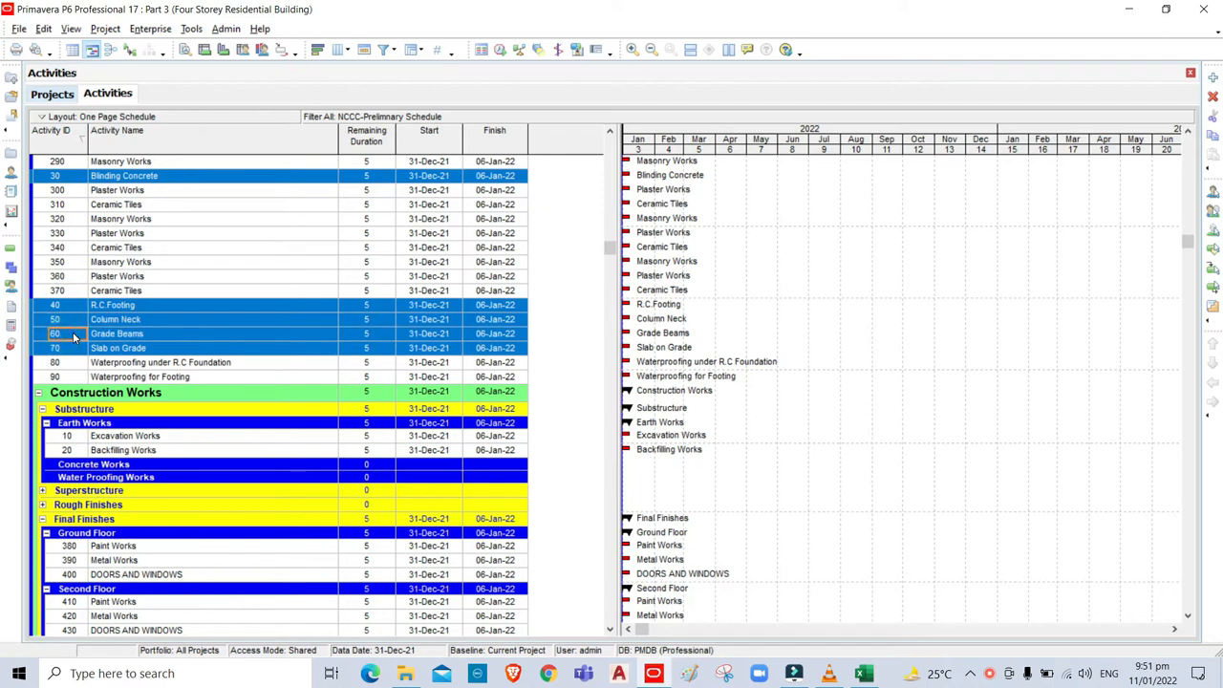
pyautogui.hotkey('ctrl', 'x')
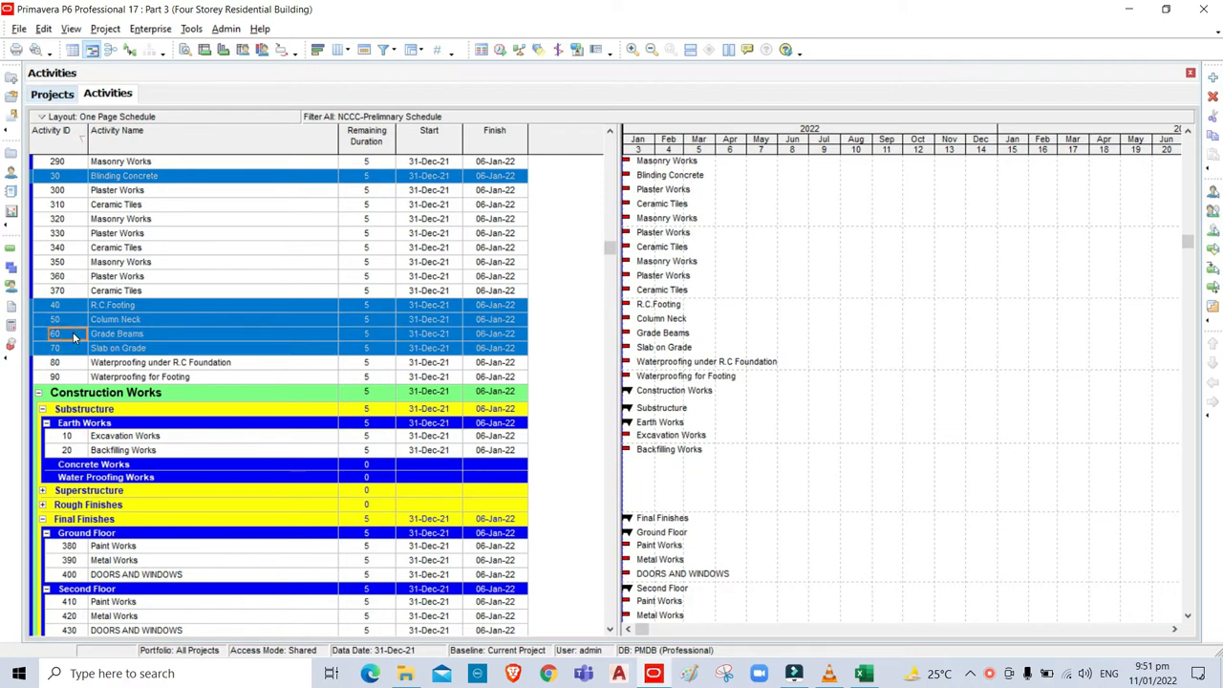
pyautogui.click(137, 468)
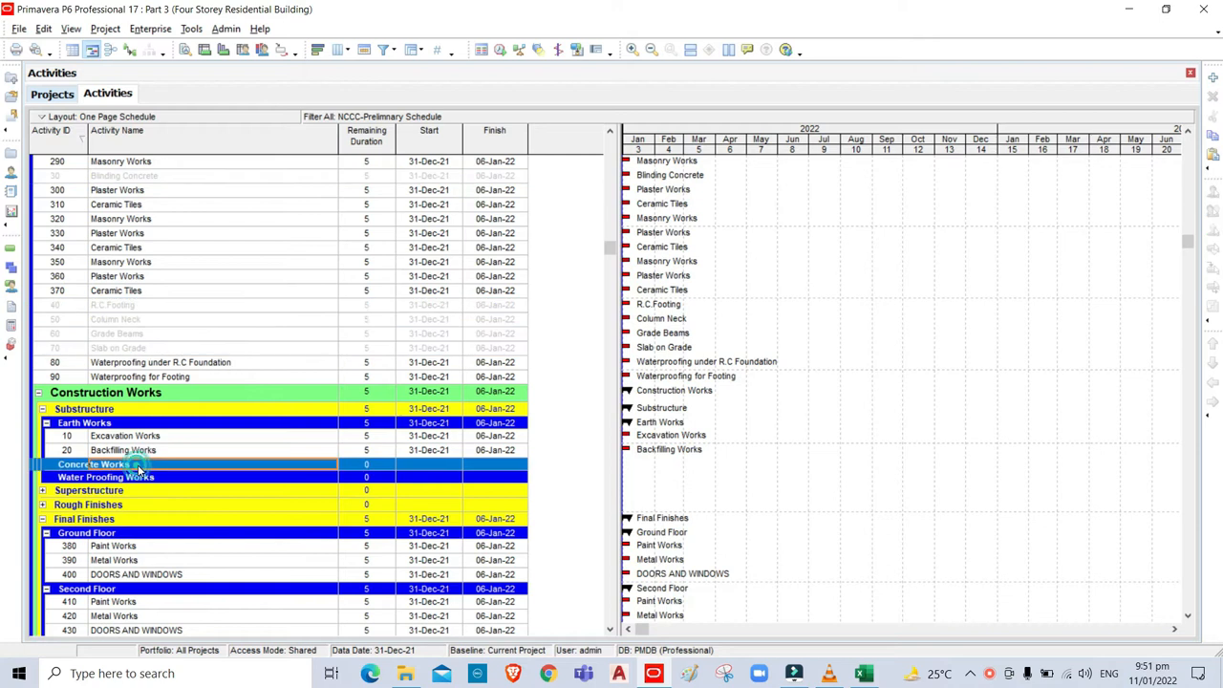
pyautogui.hotkey('ctrl', 'v')
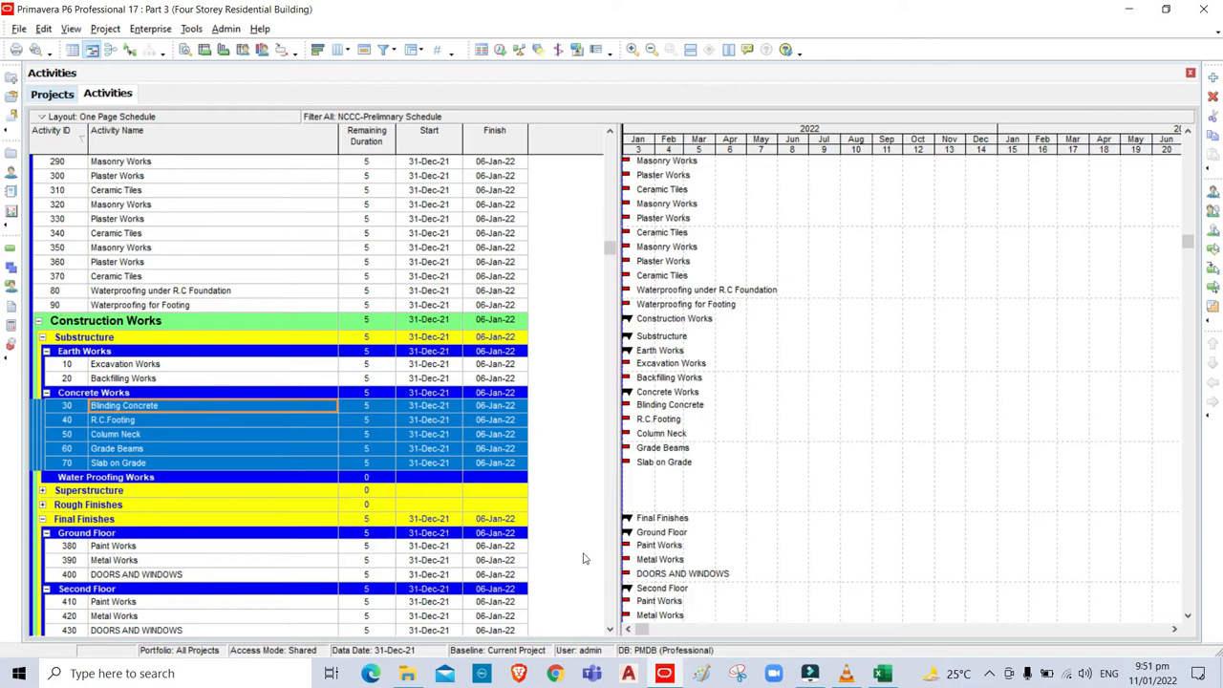
pyautogui.click(882, 673)
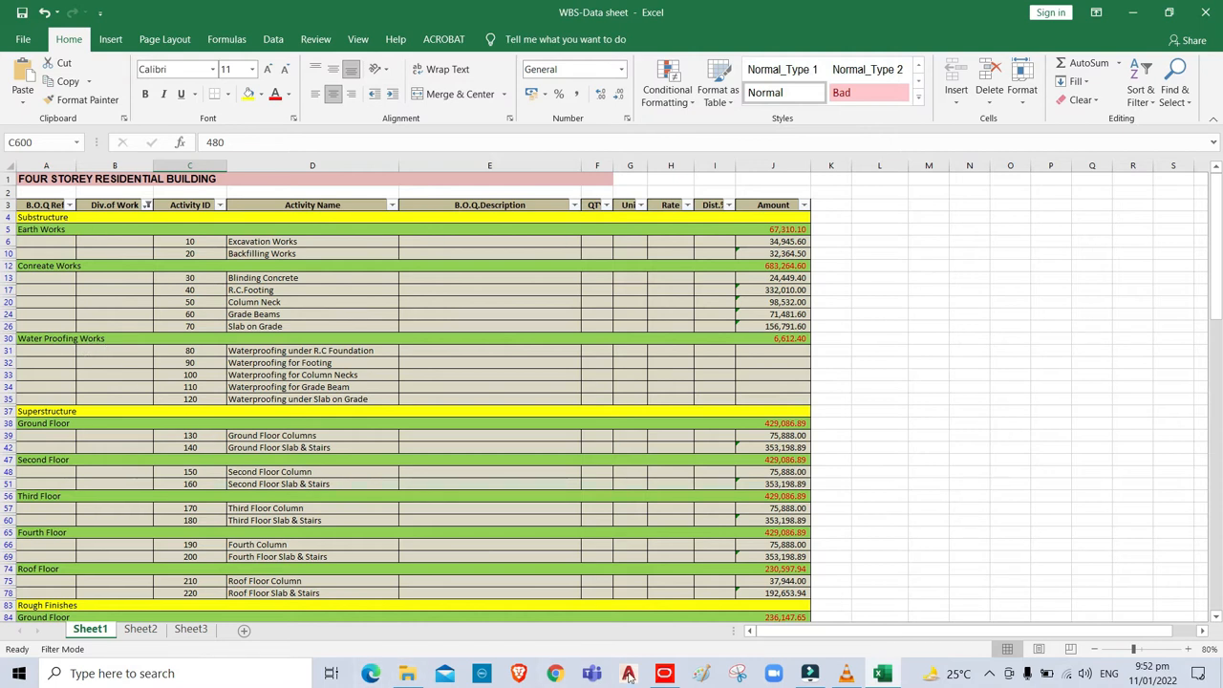
# Move waterproofing activities 80 and 90 under Water Proofing Works.
pyautogui.click(664, 674)
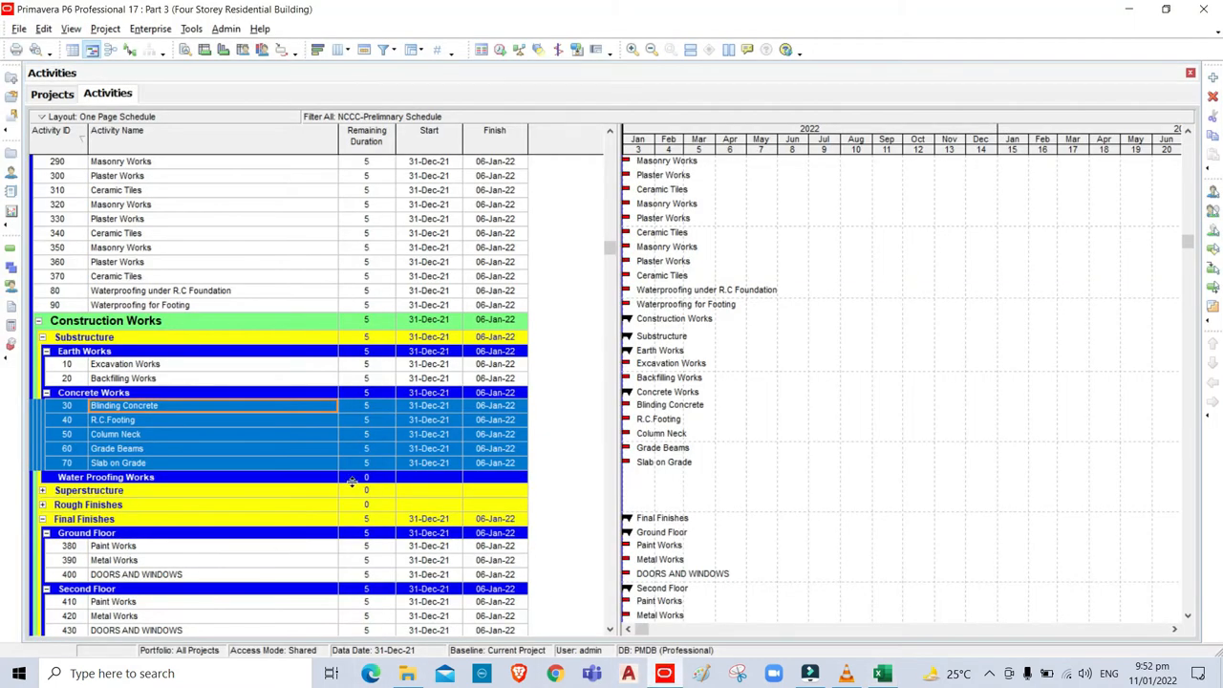
pyautogui.click(58, 292)
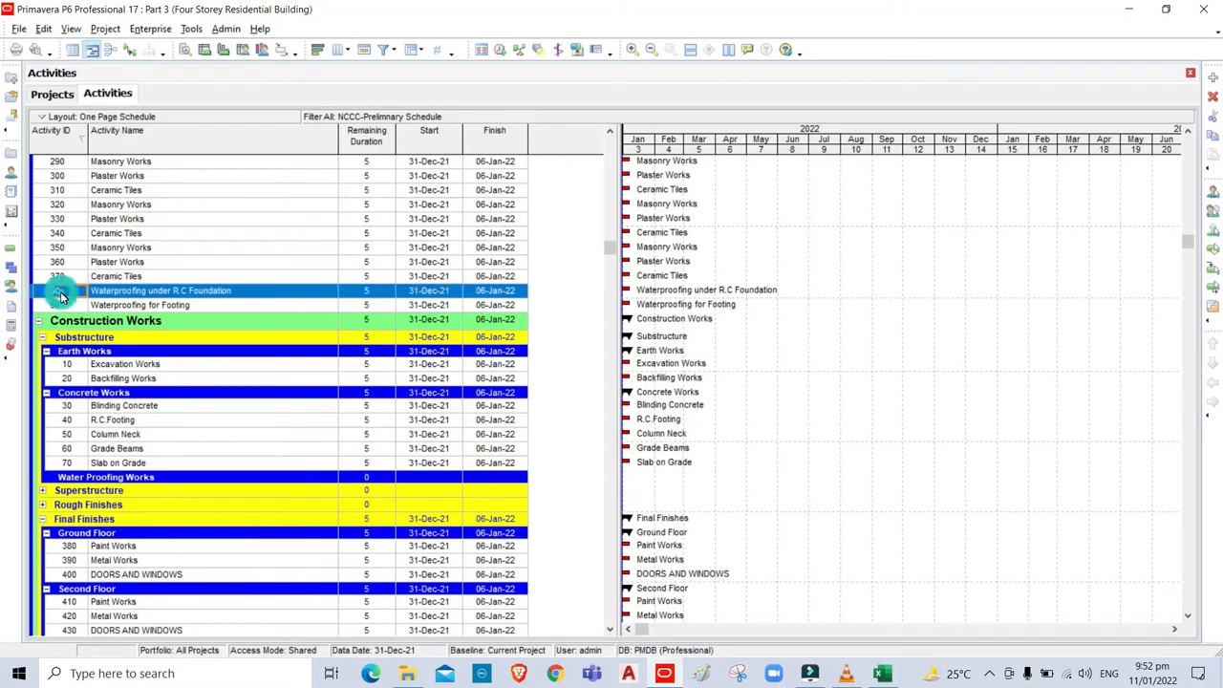
pyautogui.keyDown('shift'); pyautogui.click(58, 305); pyautogui.keyUp('shift')
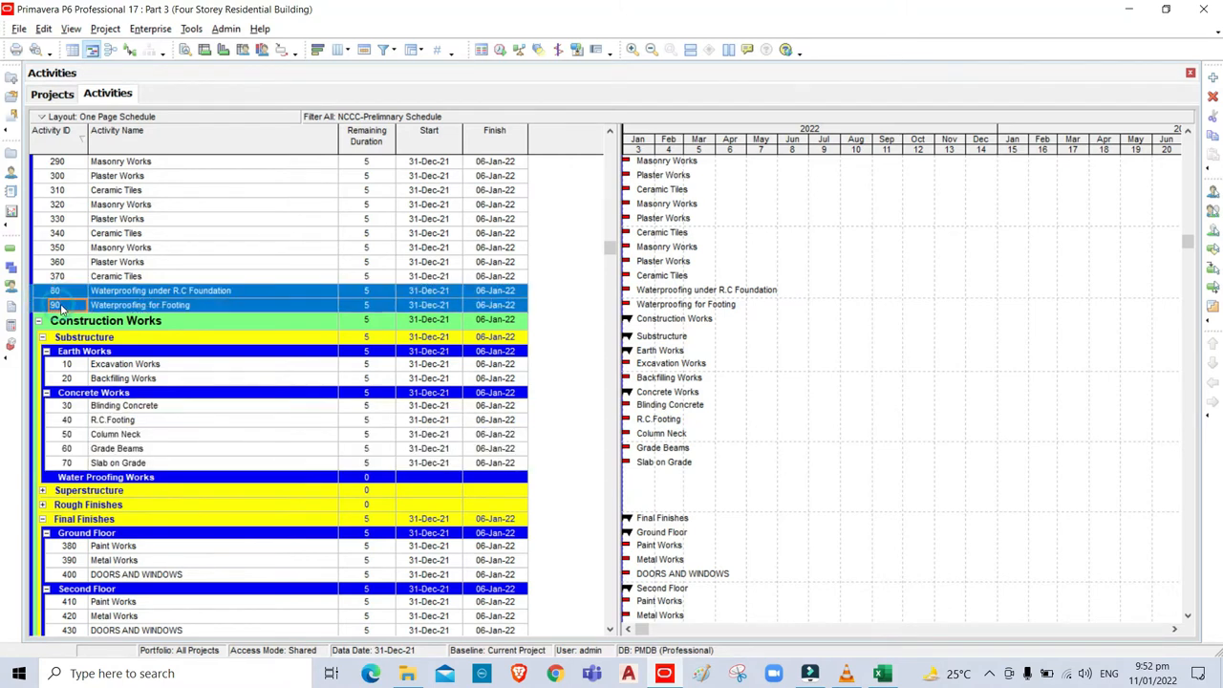
pyautogui.moveTo(64, 295); pyautogui.dragTo(148, 482)
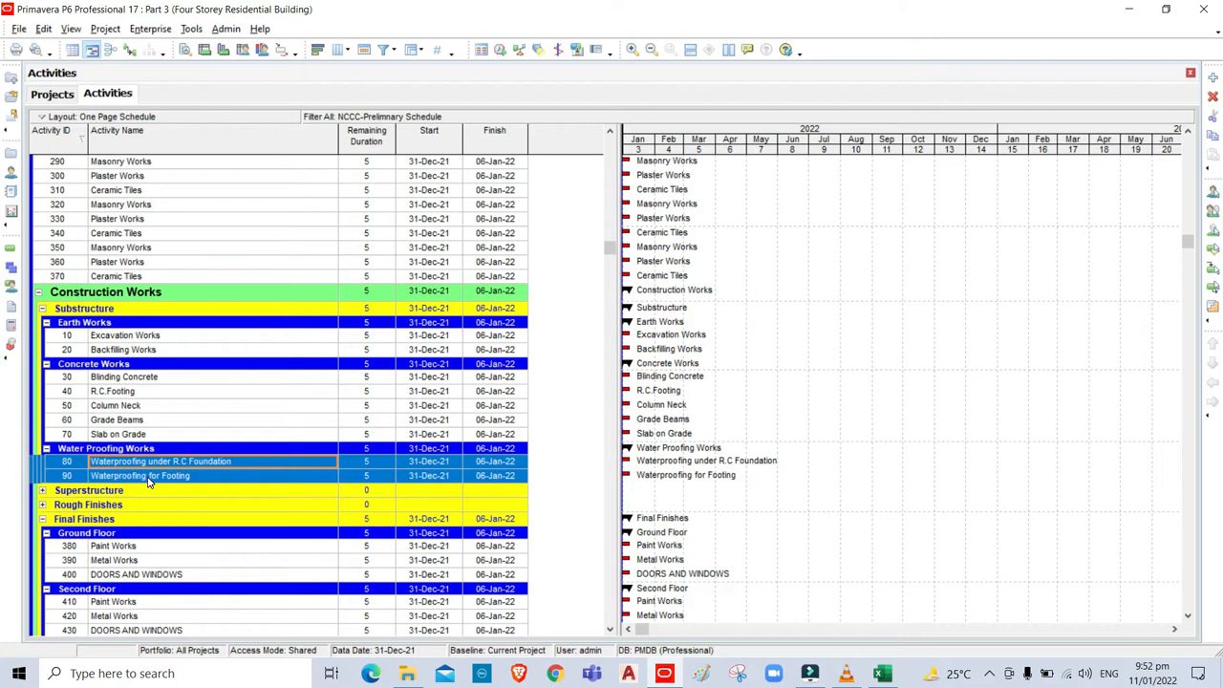
# Collapse the Earth Works, Concrete Works and Substructure groups.
pyautogui.click(46, 323)
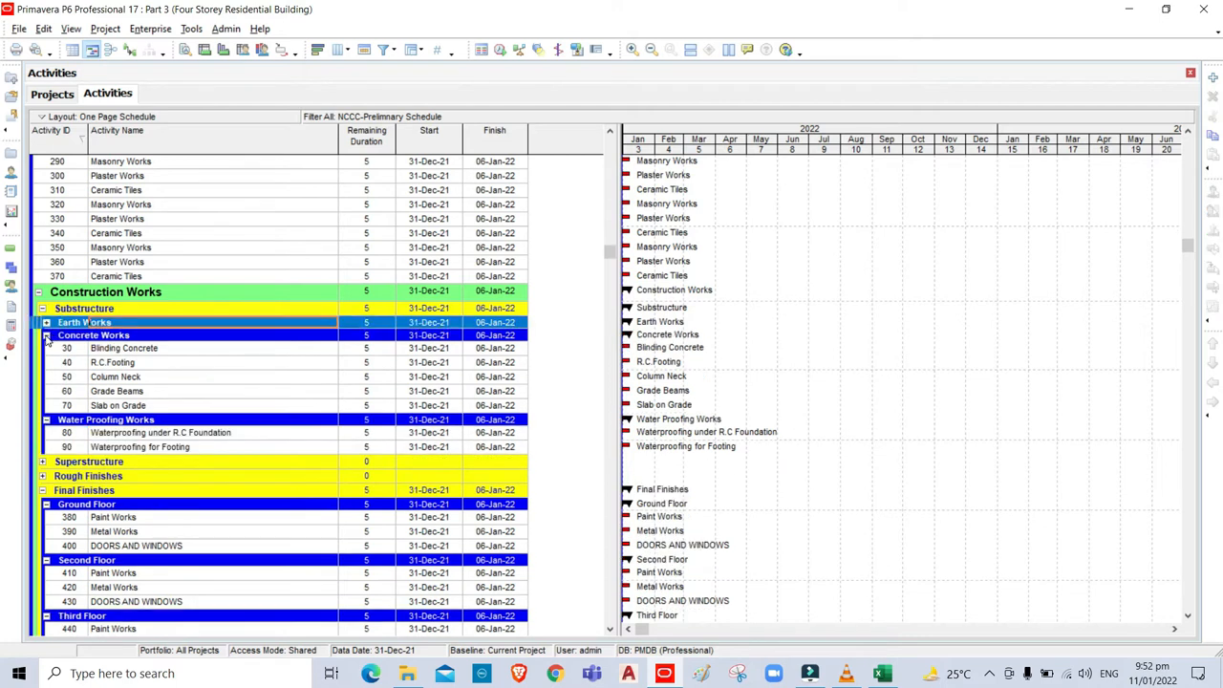
pyautogui.click(45, 337)
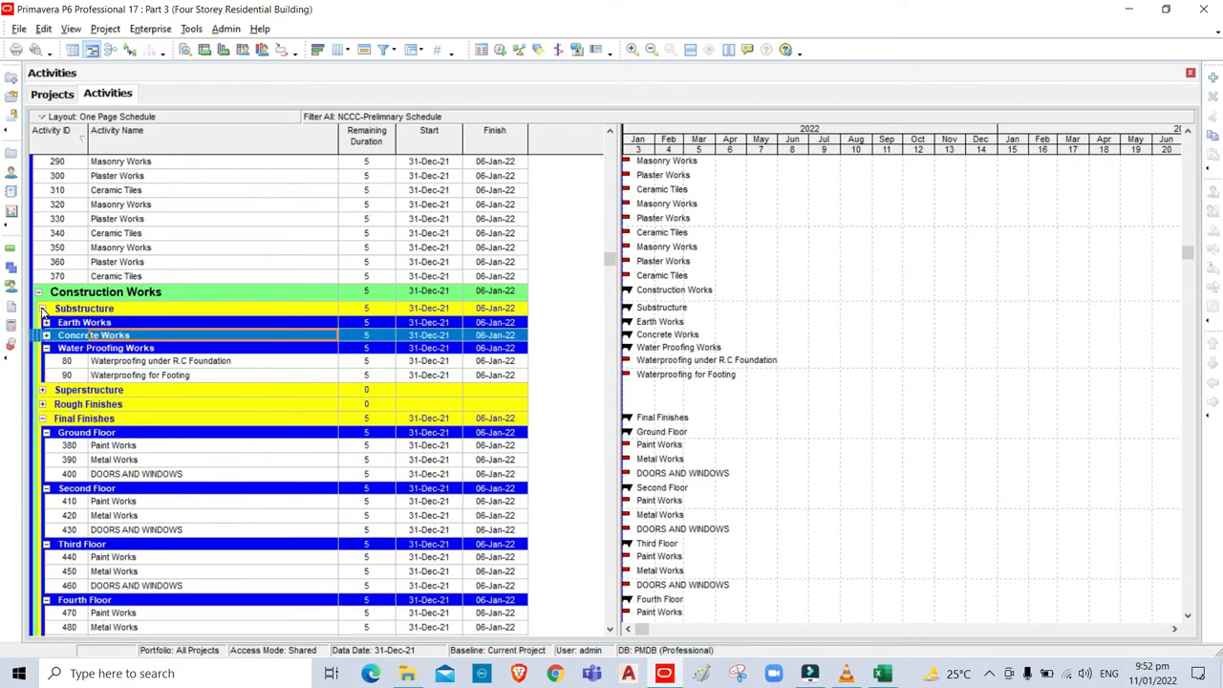
pyautogui.click(42, 309)
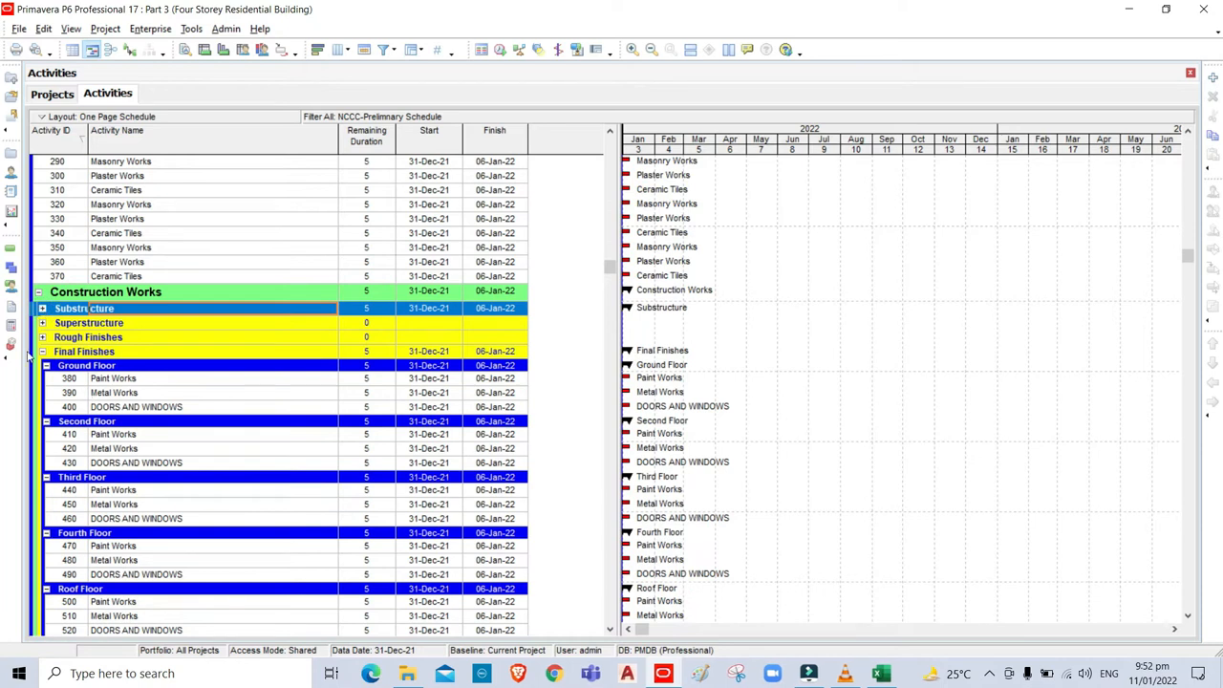
# Expand Rough Finishes, check the WBS-Data sheet, and move activities 350–370 under Roof Floor.
pyautogui.click(44, 338)
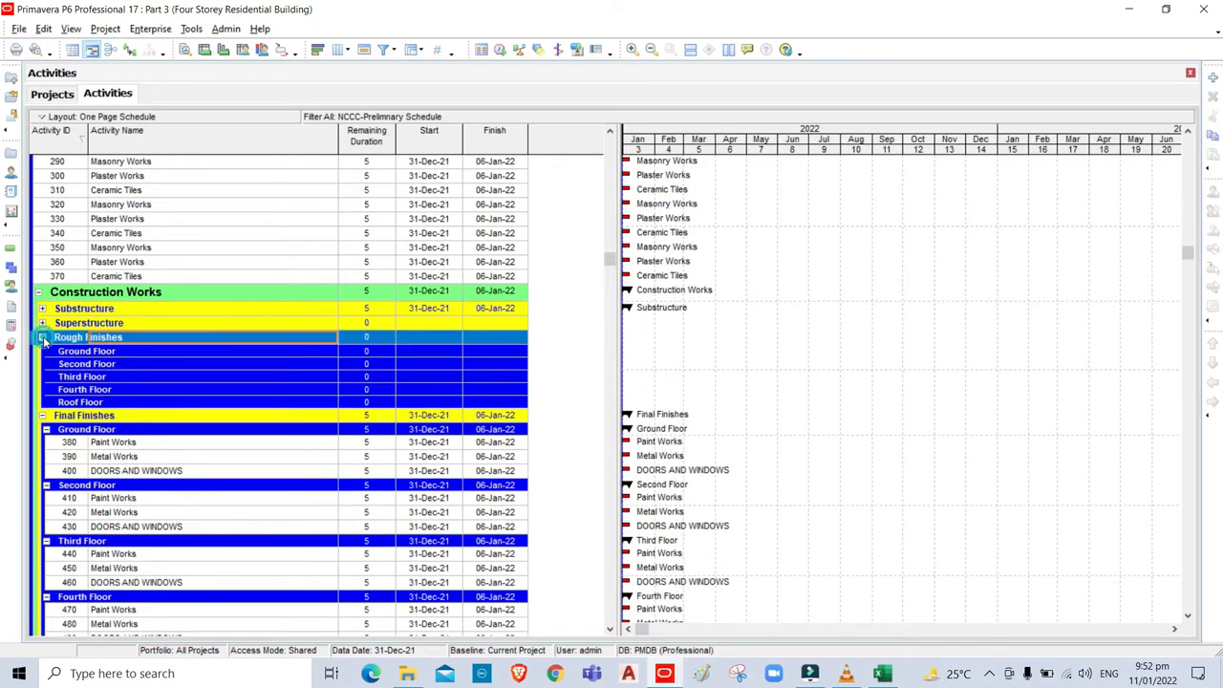
pyautogui.hotkey('alt', 'Tab')
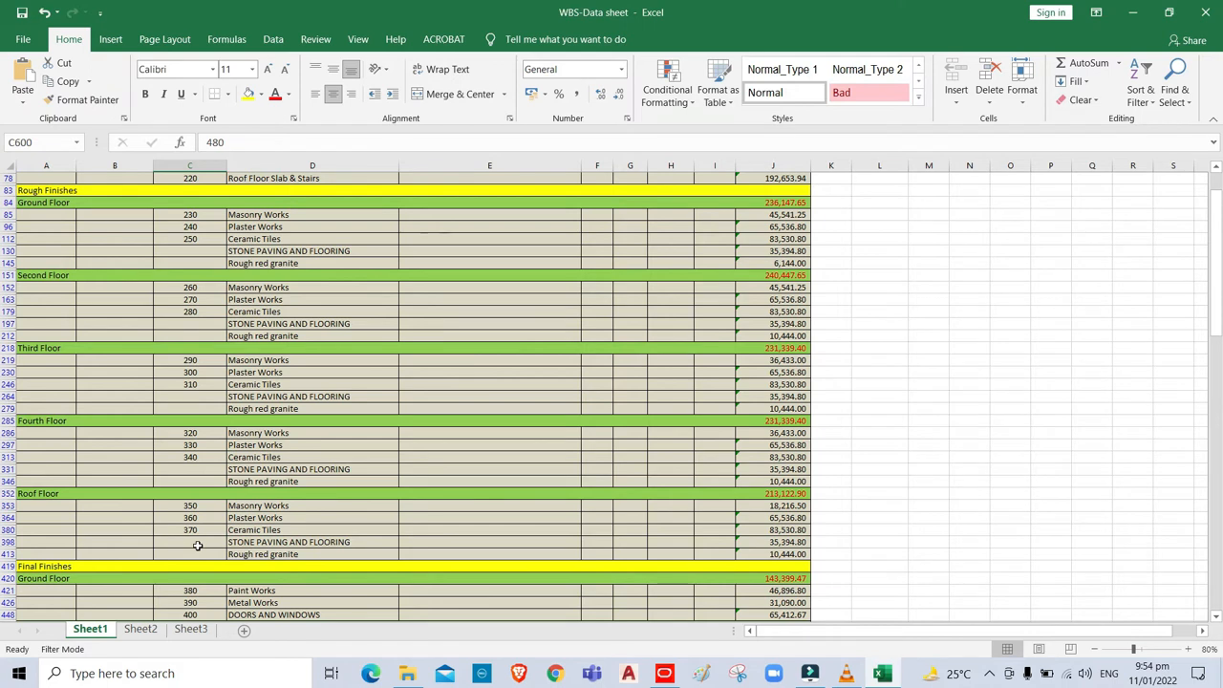
pyautogui.click(664, 672)
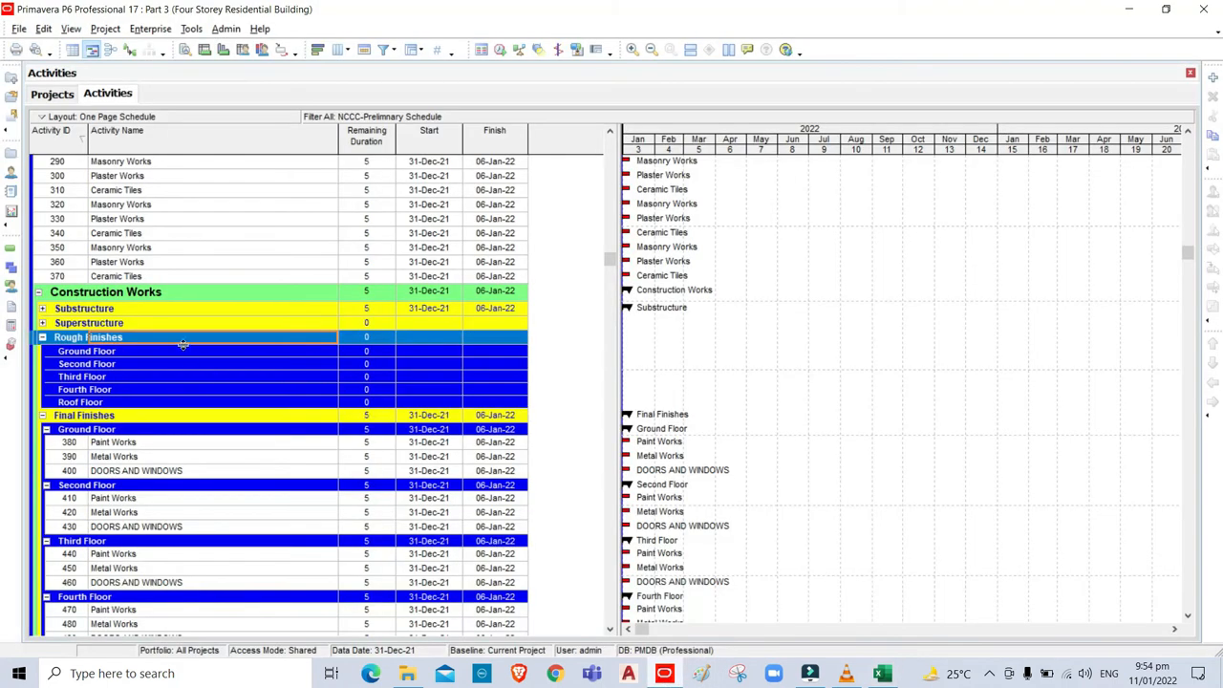
pyautogui.click(56, 251)
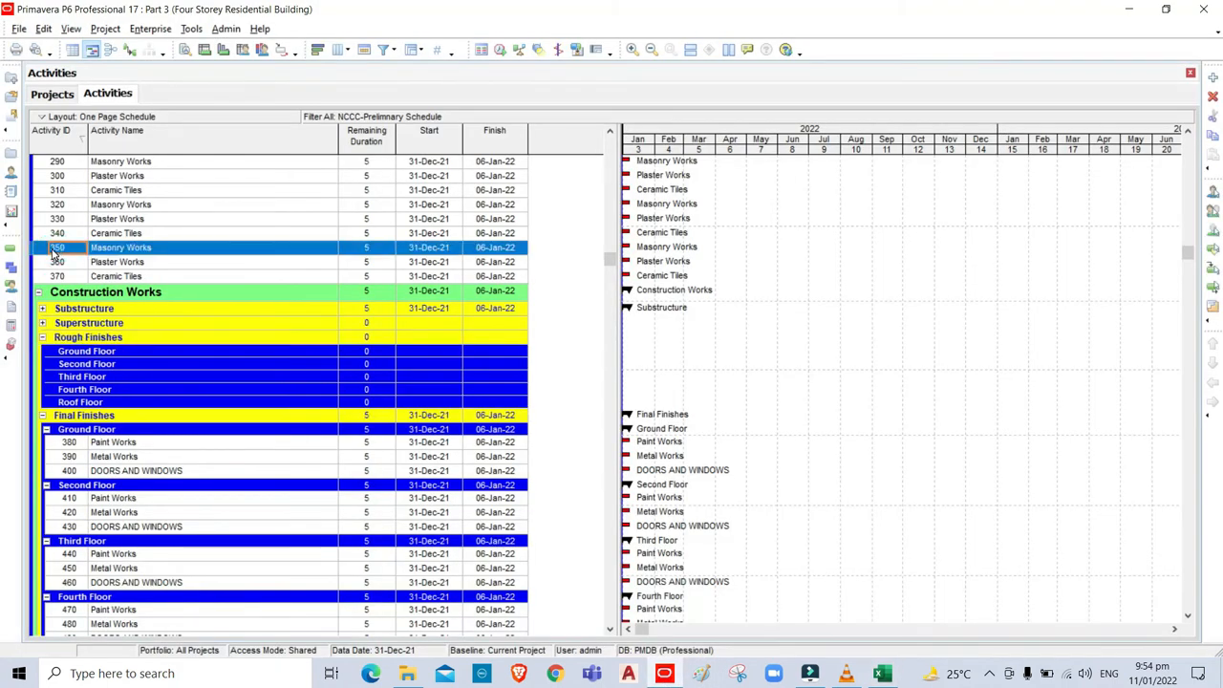
pyautogui.keyDown('shift'); pyautogui.click(59, 276); pyautogui.keyUp('shift')
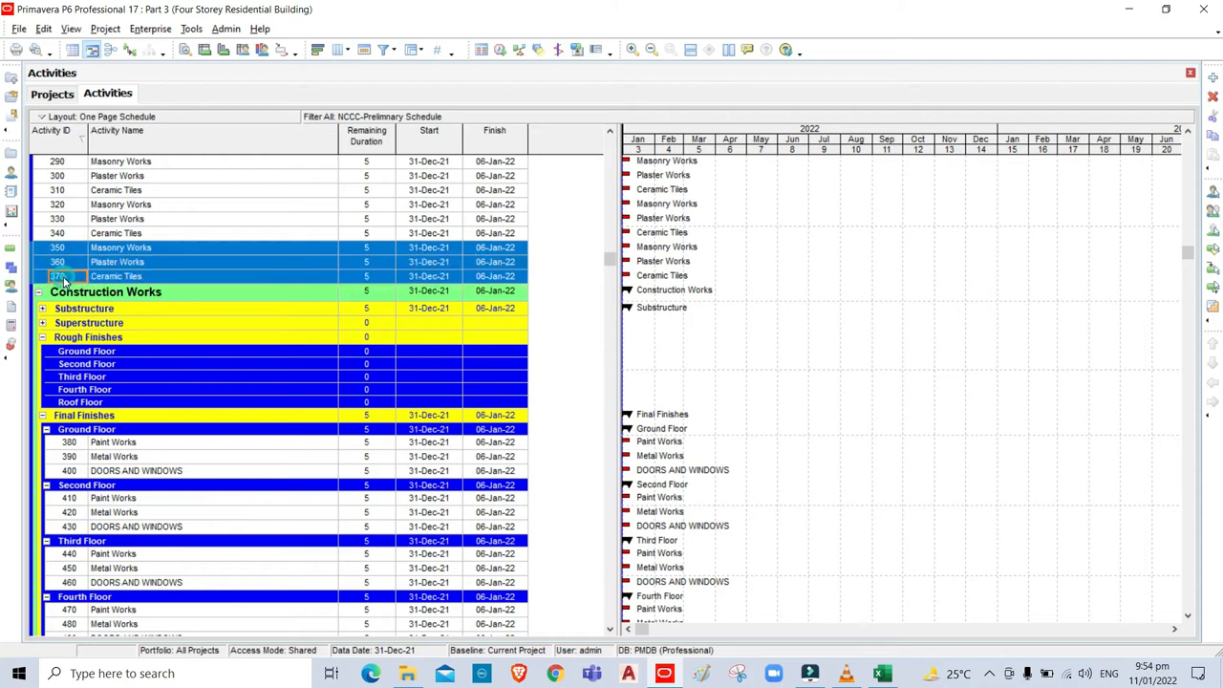
pyautogui.hotkey('ctrl', 'x')
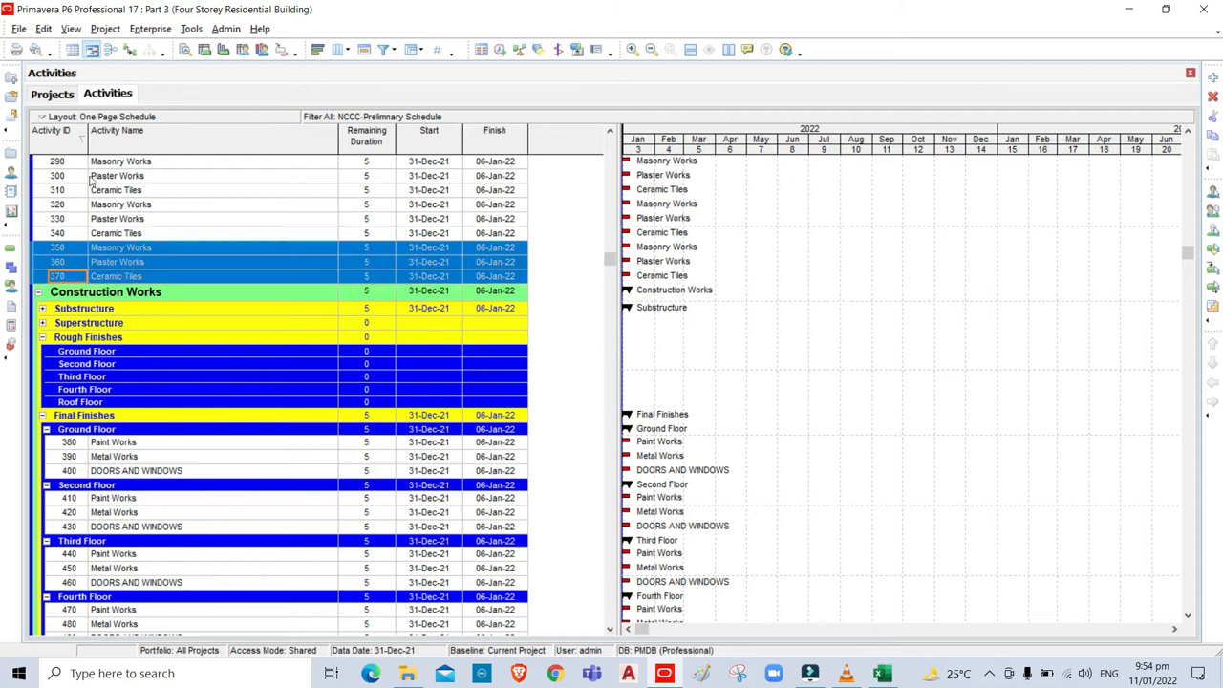
pyautogui.click(113, 403)
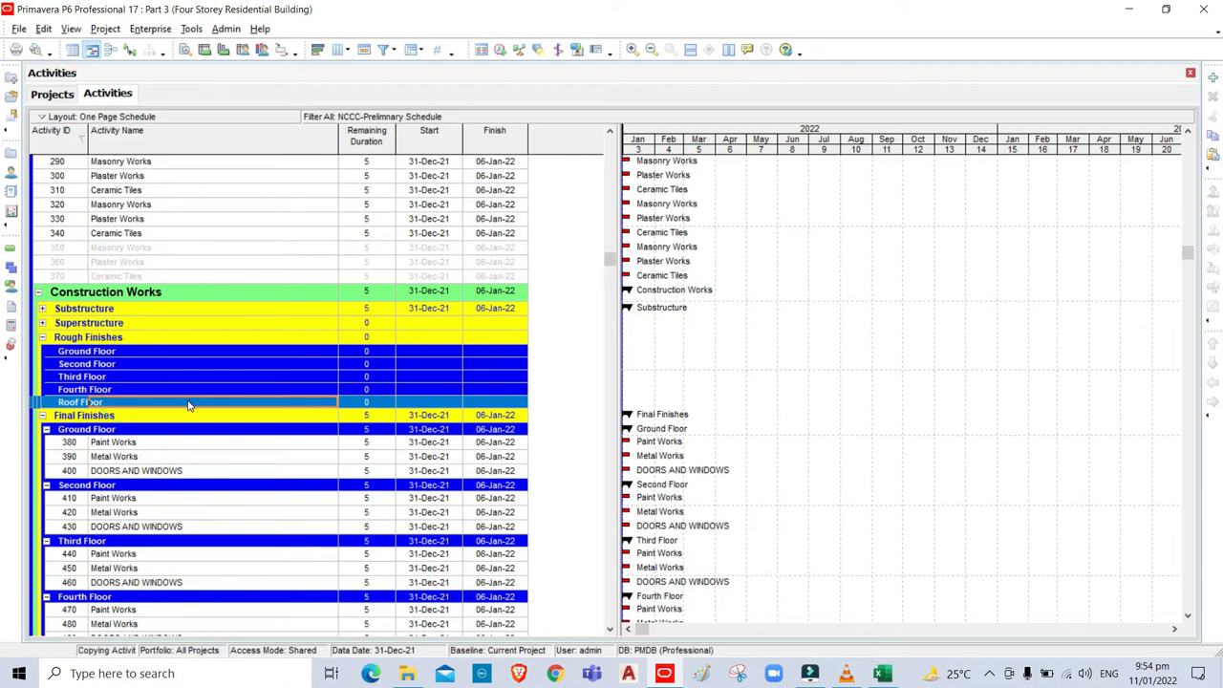
pyautogui.hotkey('ctrl', 'v')
# Move activities 320–340 under the Fourth Floor node of Rough Finishes.
pyautogui.click(58, 206)
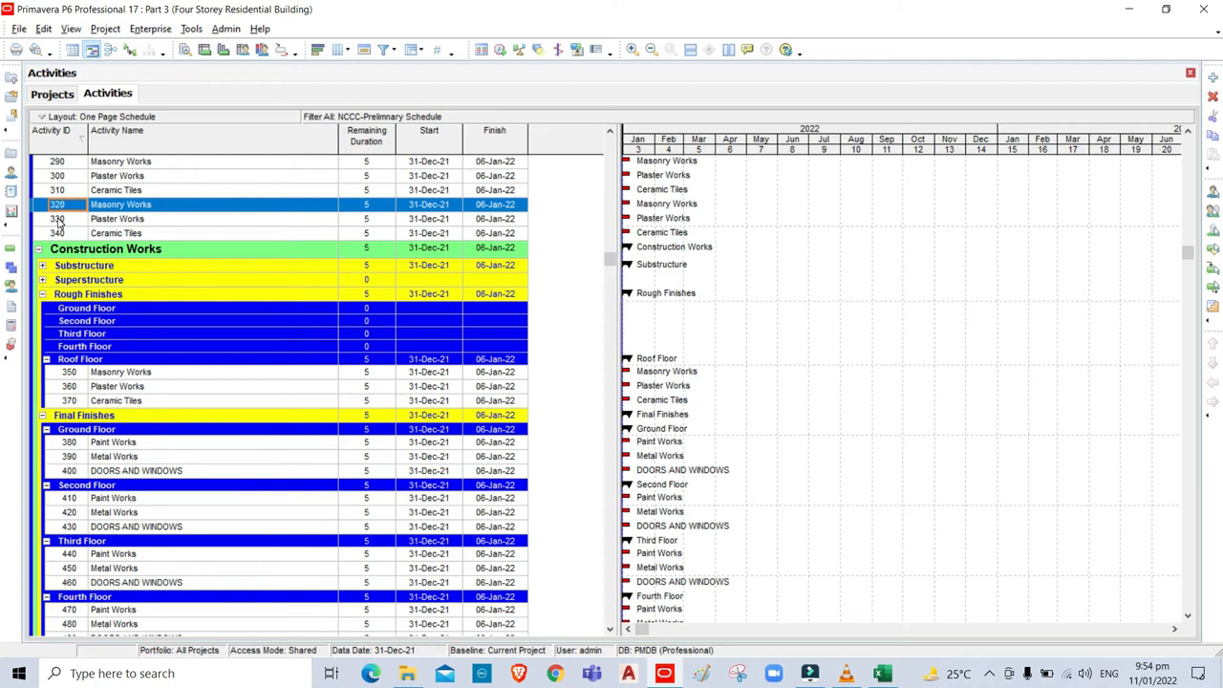
pyautogui.keyDown('shift'); pyautogui.click(57, 234); pyautogui.keyUp('shift')
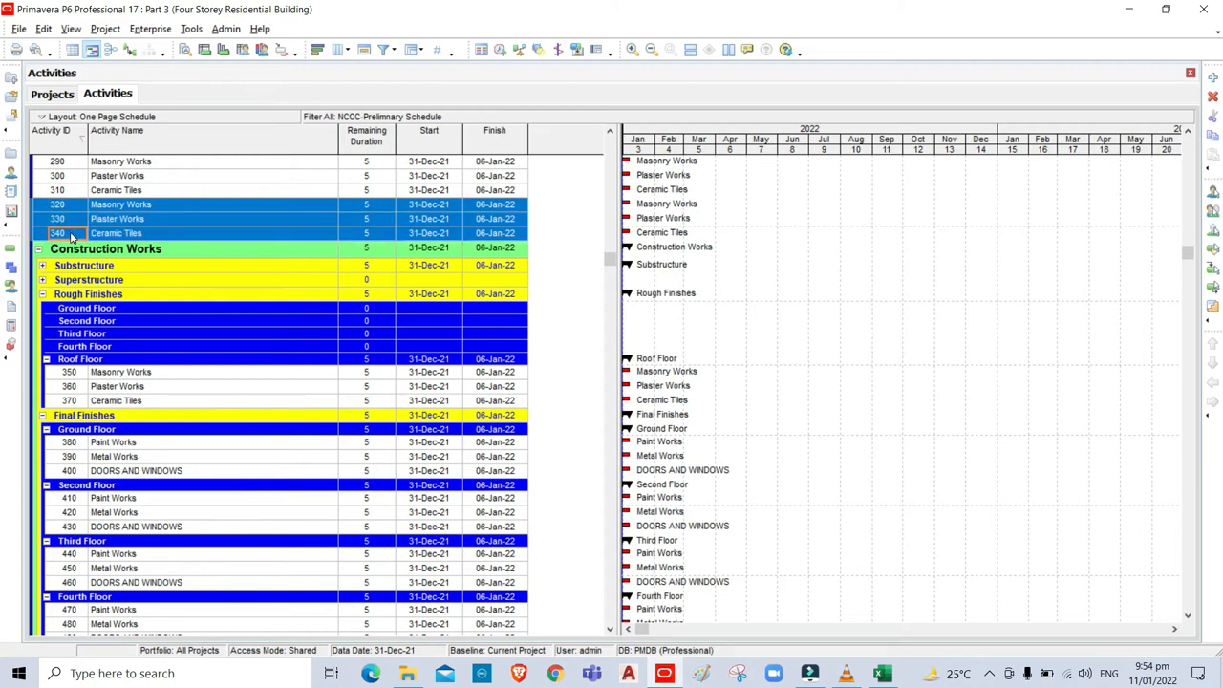
pyautogui.hotkey('ctrl', 'x')
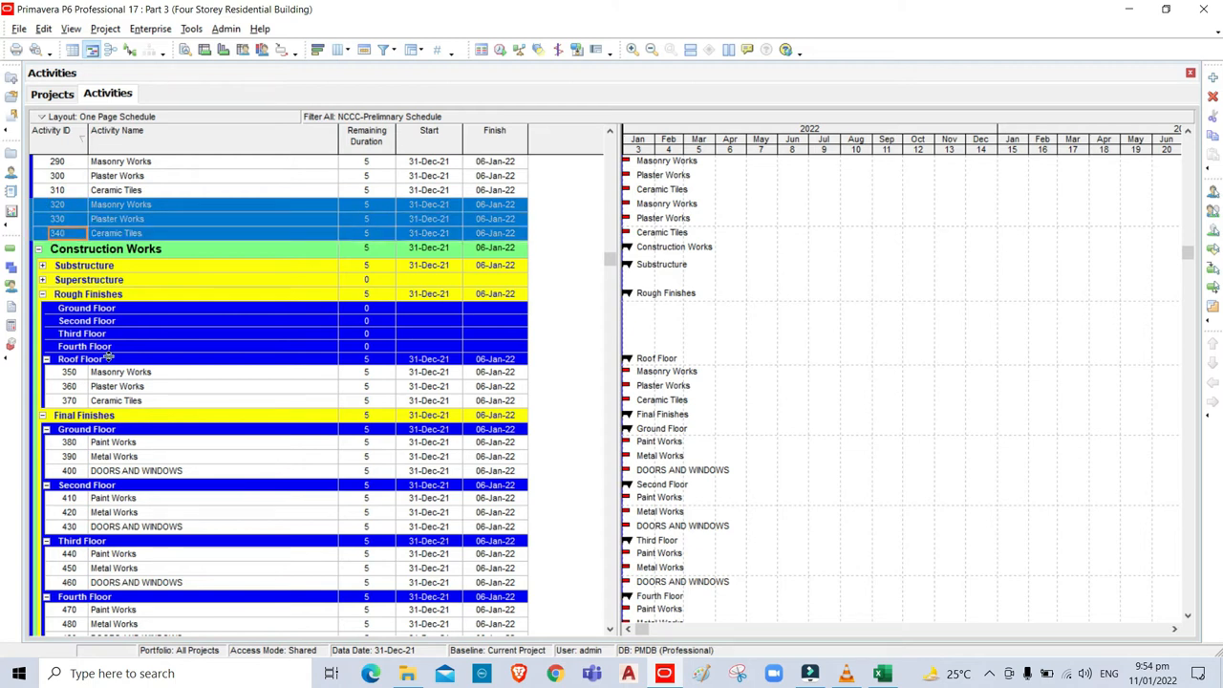
pyautogui.click(117, 348)
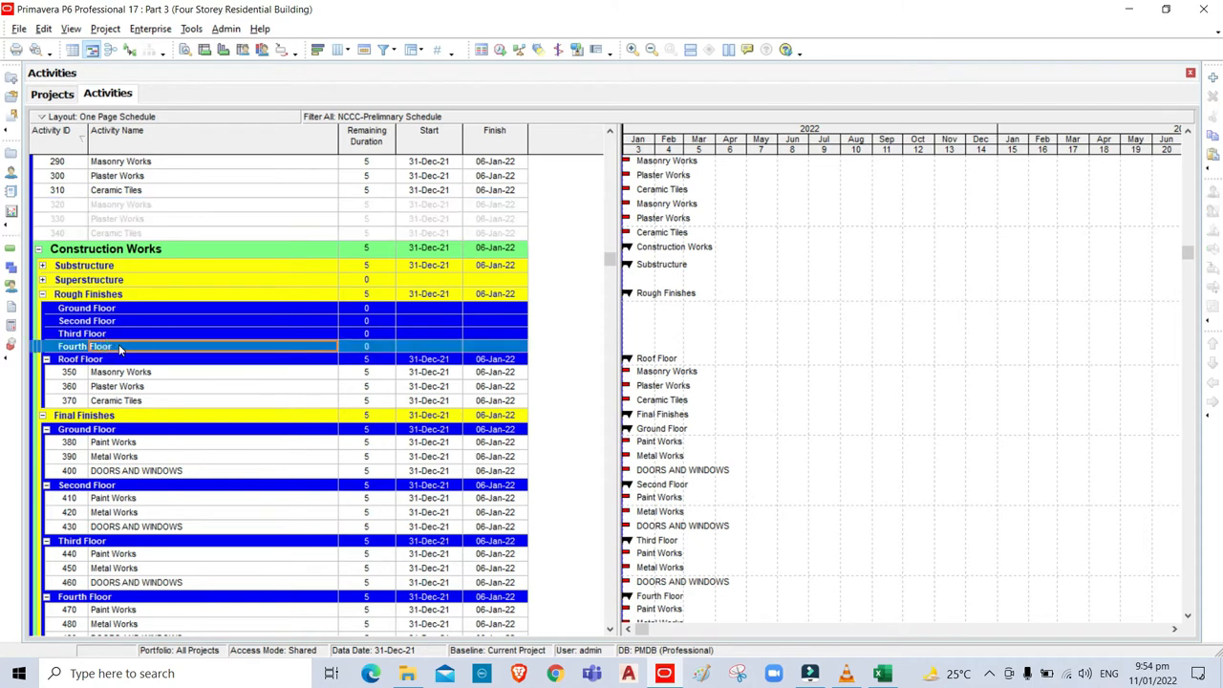
pyautogui.hotkey('ctrl', 'v')
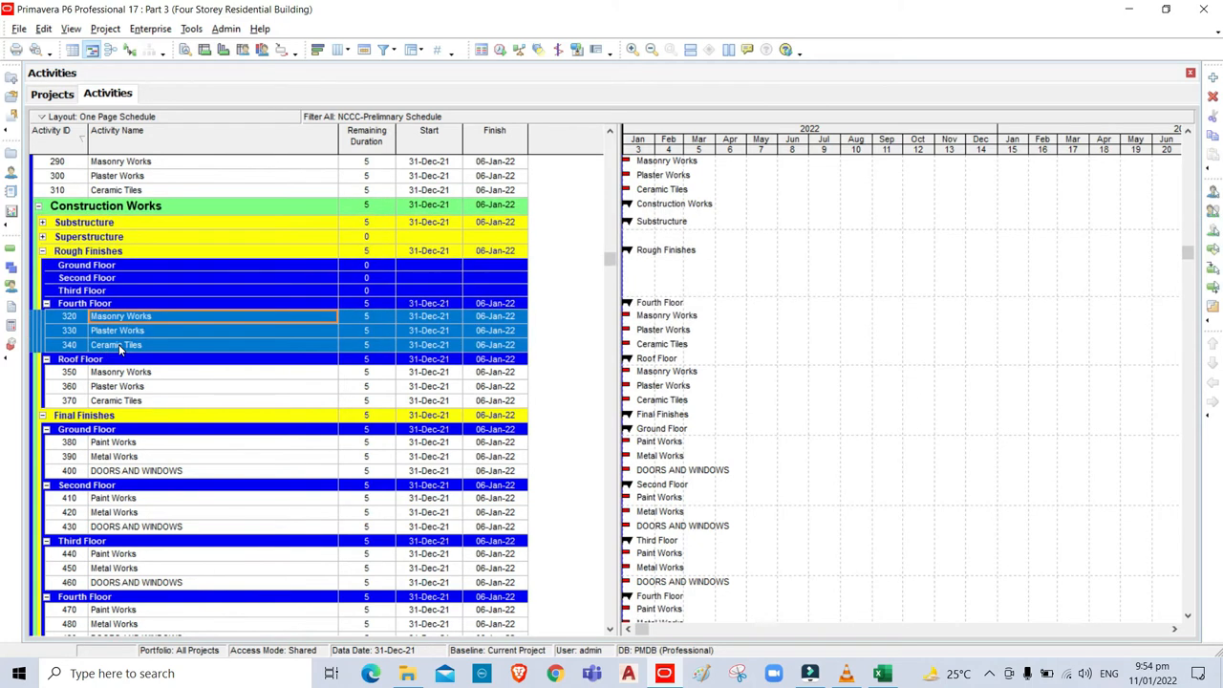
# Move activities 290–310 under the Third Floor node of Rough Finishes.
pyautogui.click(58, 162)
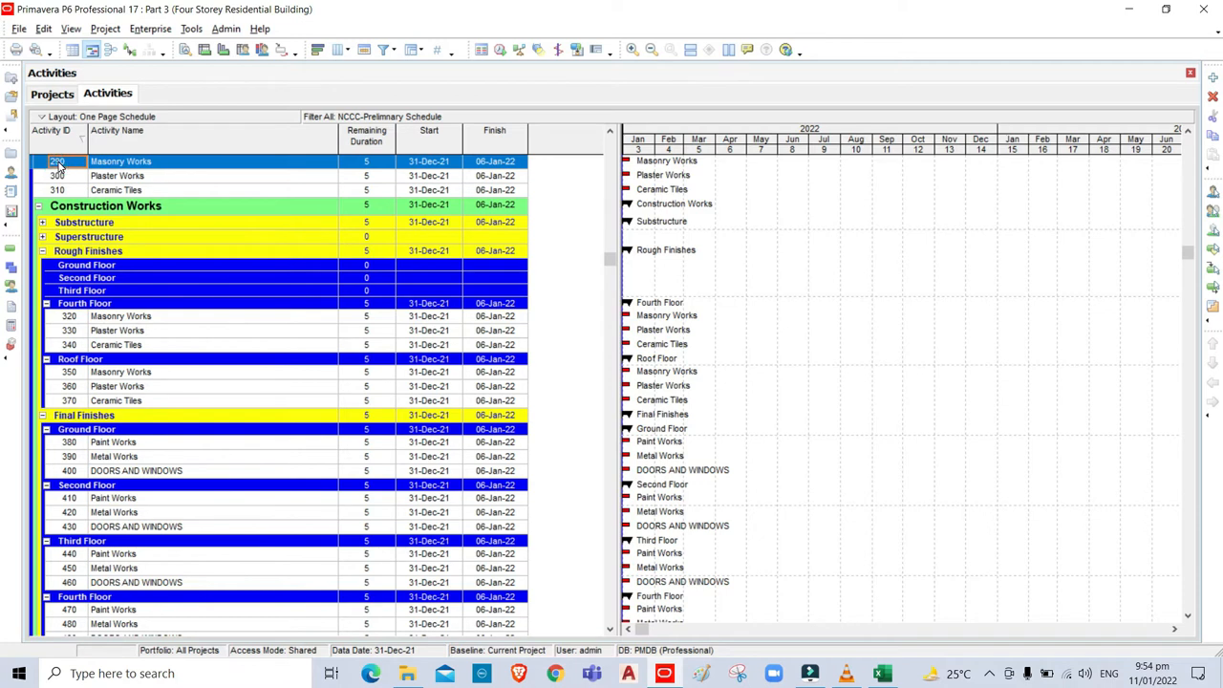
pyautogui.keyDown('ctrl'); pyautogui.click(62, 193); pyautogui.keyUp('ctrl')
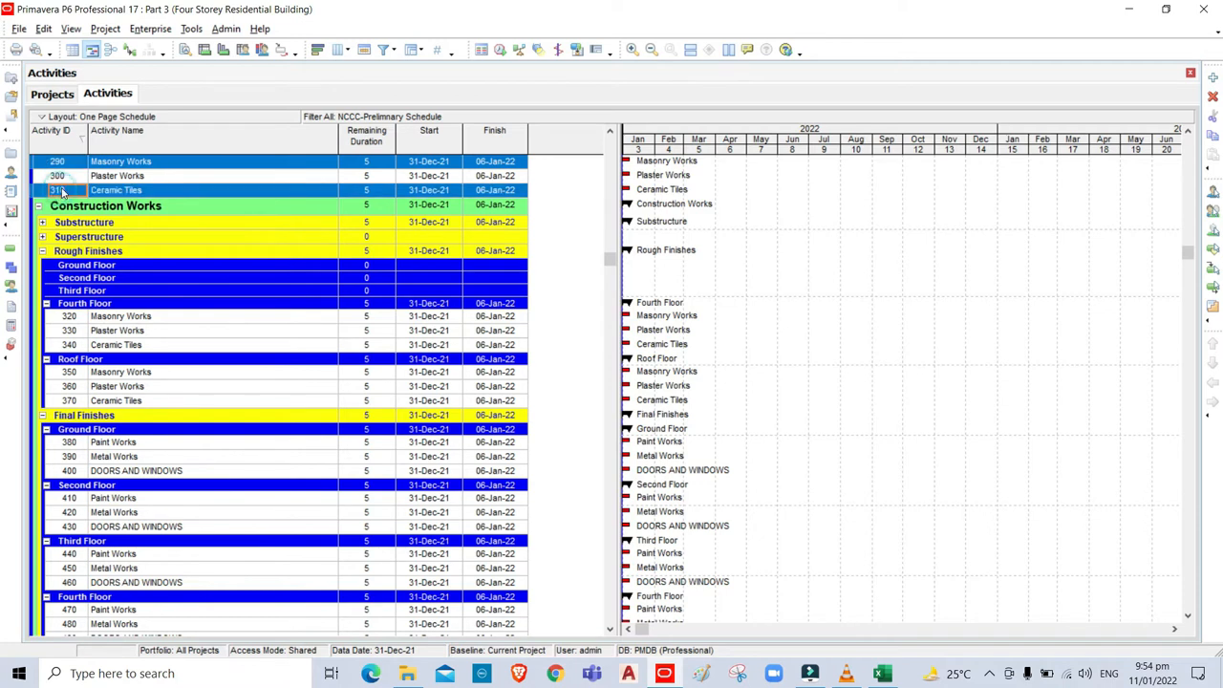
pyautogui.keyDown('ctrl'); pyautogui.click(62, 180); pyautogui.keyUp('ctrl')
pyautogui.hotkey('ctrl', 'x')
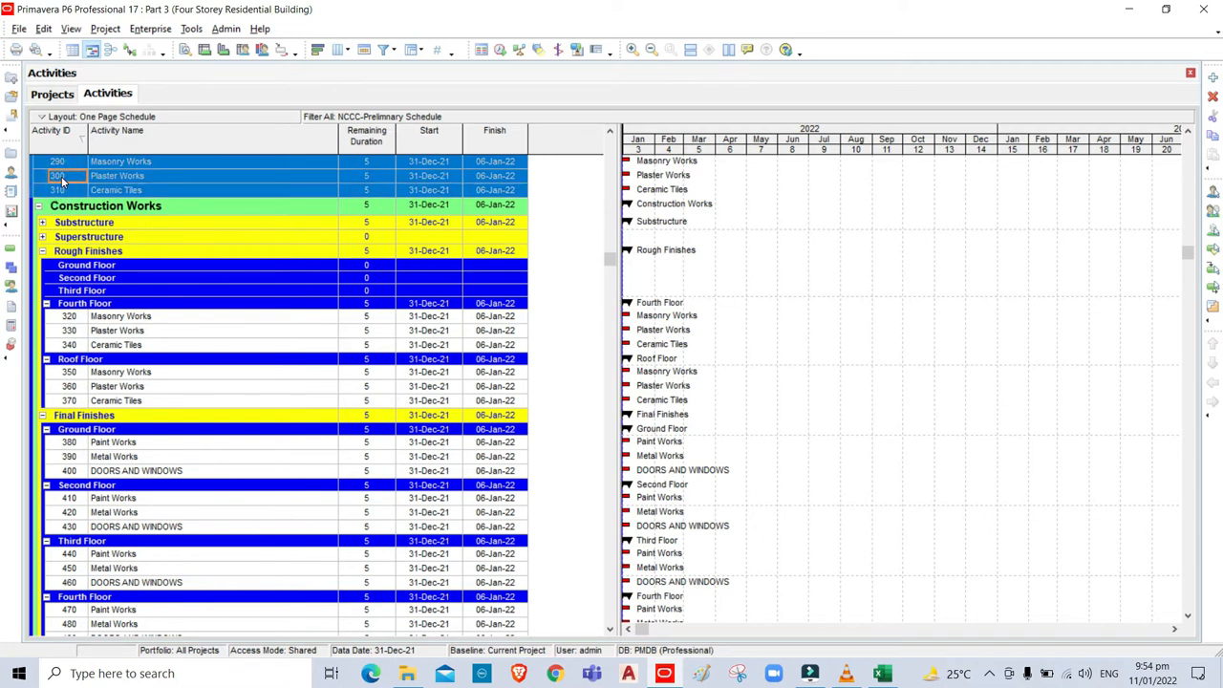
pyautogui.click(117, 293)
pyautogui.hotkey('ctrl', 'v')
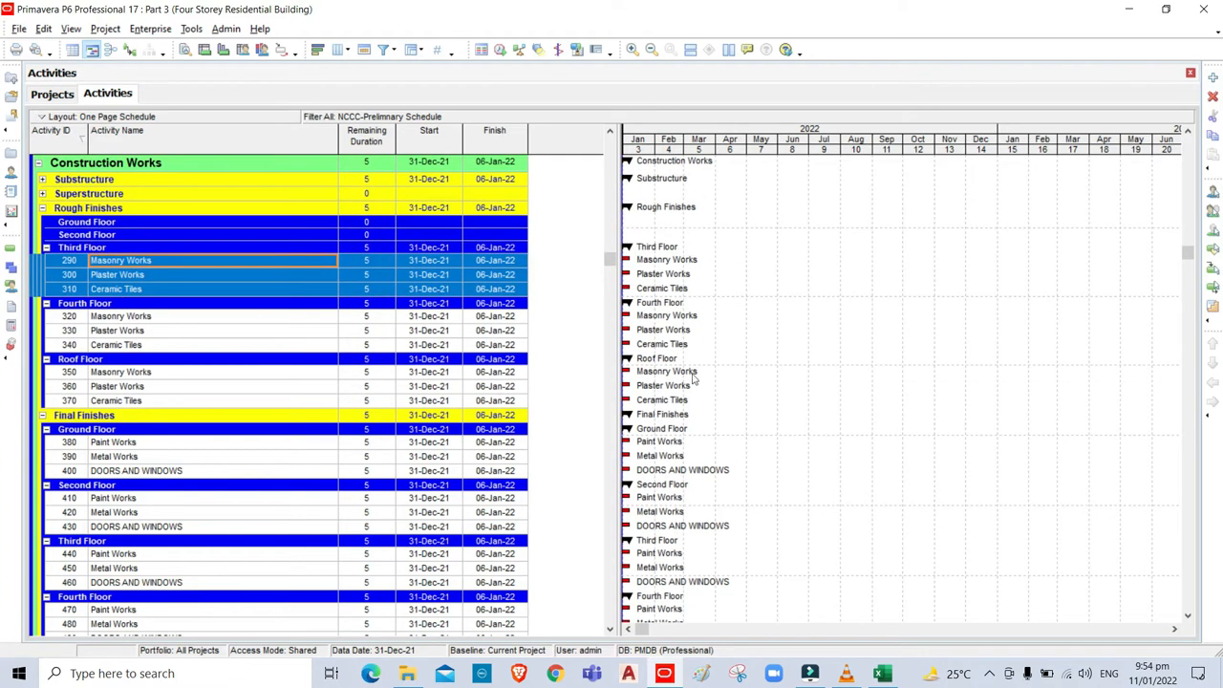
# Move activities 260–280 under the Second Floor node of Rough Finishes.
pyautogui.click(1188, 131)
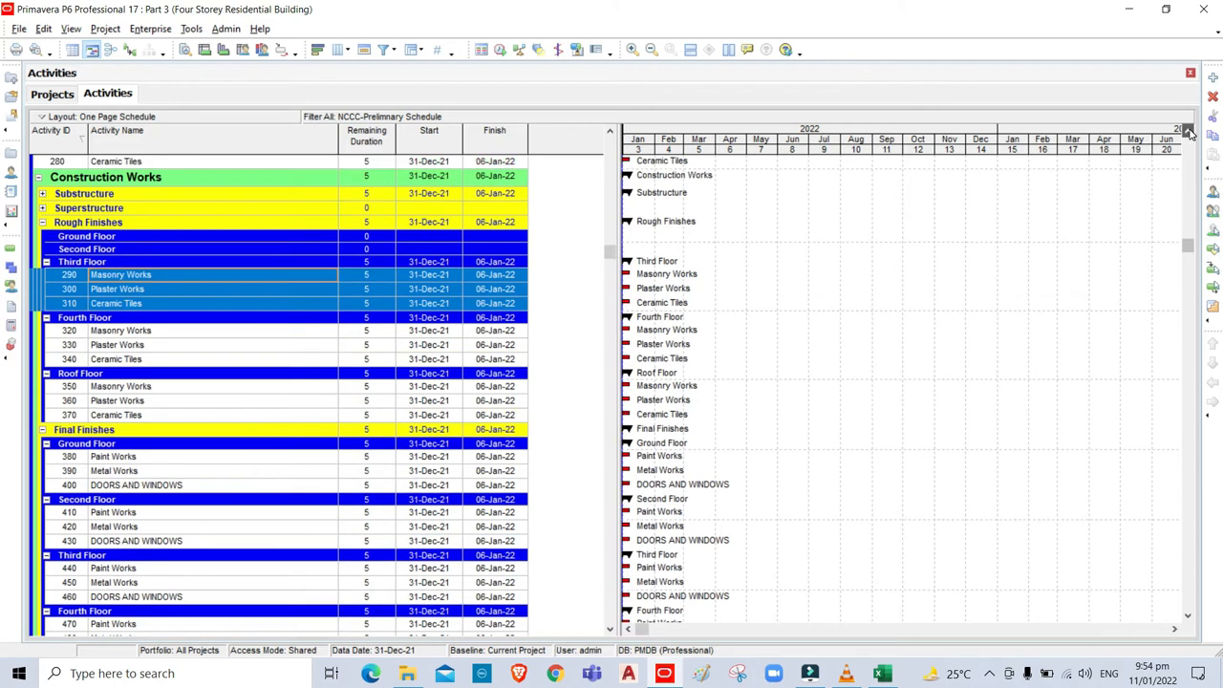
pyautogui.scroll(3, 1188, 131)
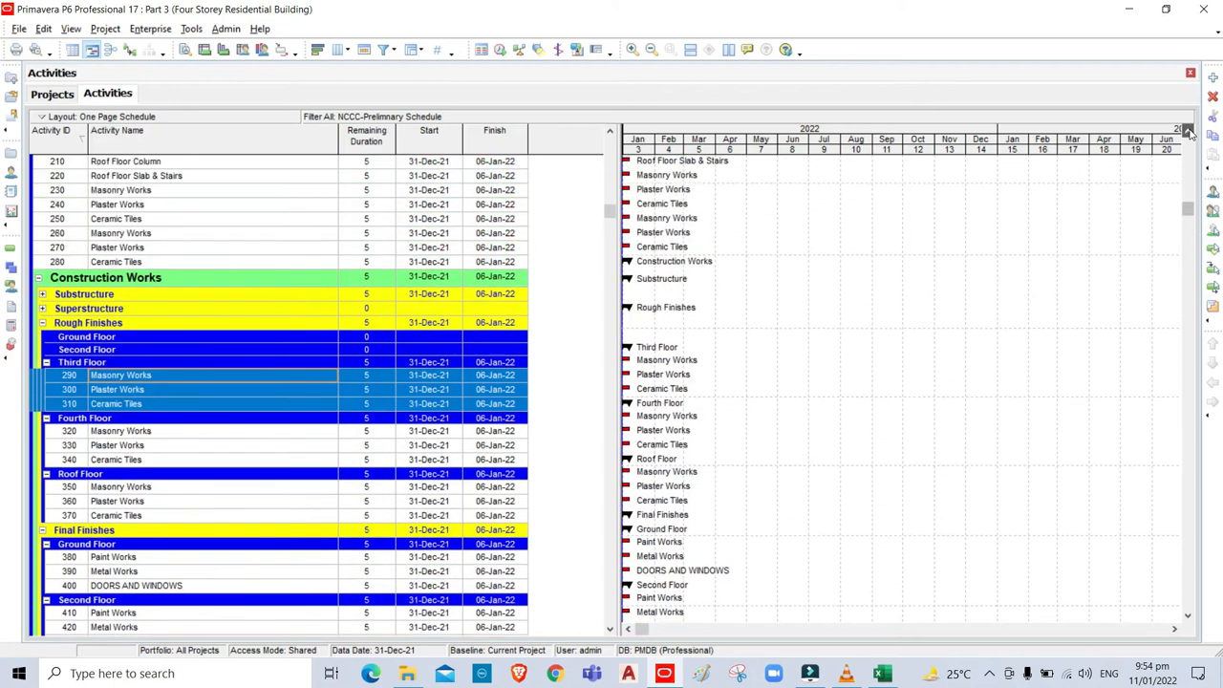
pyautogui.click(58, 234)
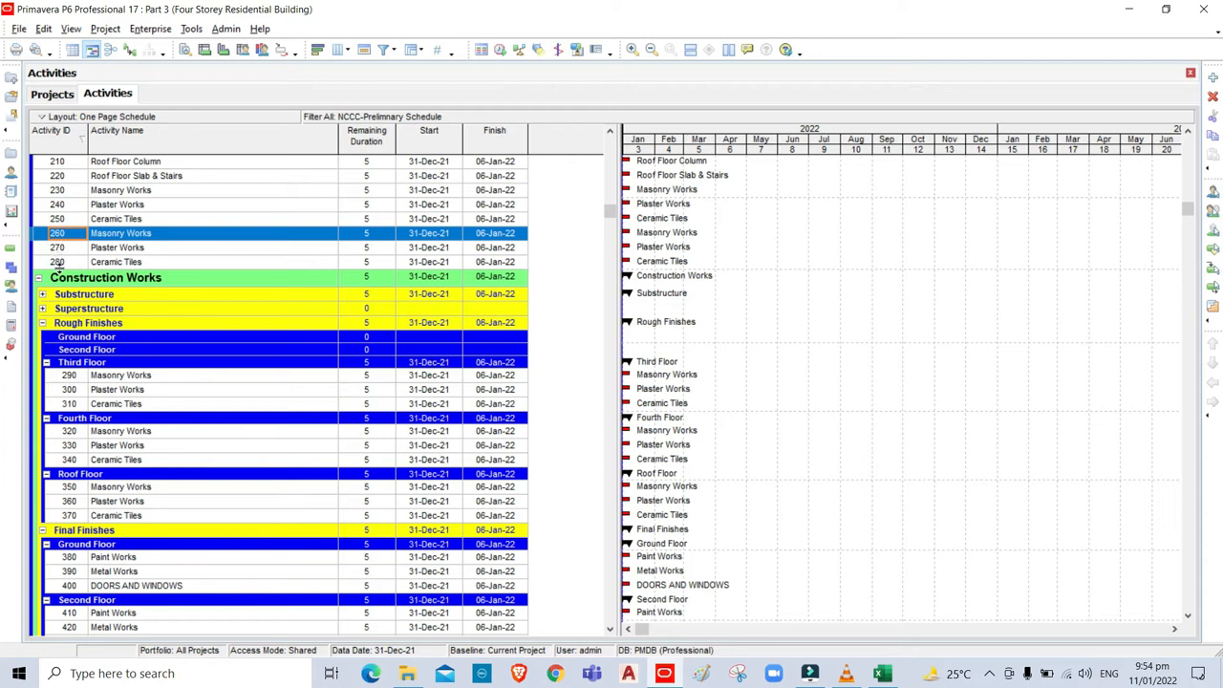
pyautogui.keyDown('shift'); pyautogui.click(57, 263); pyautogui.keyUp('shift')
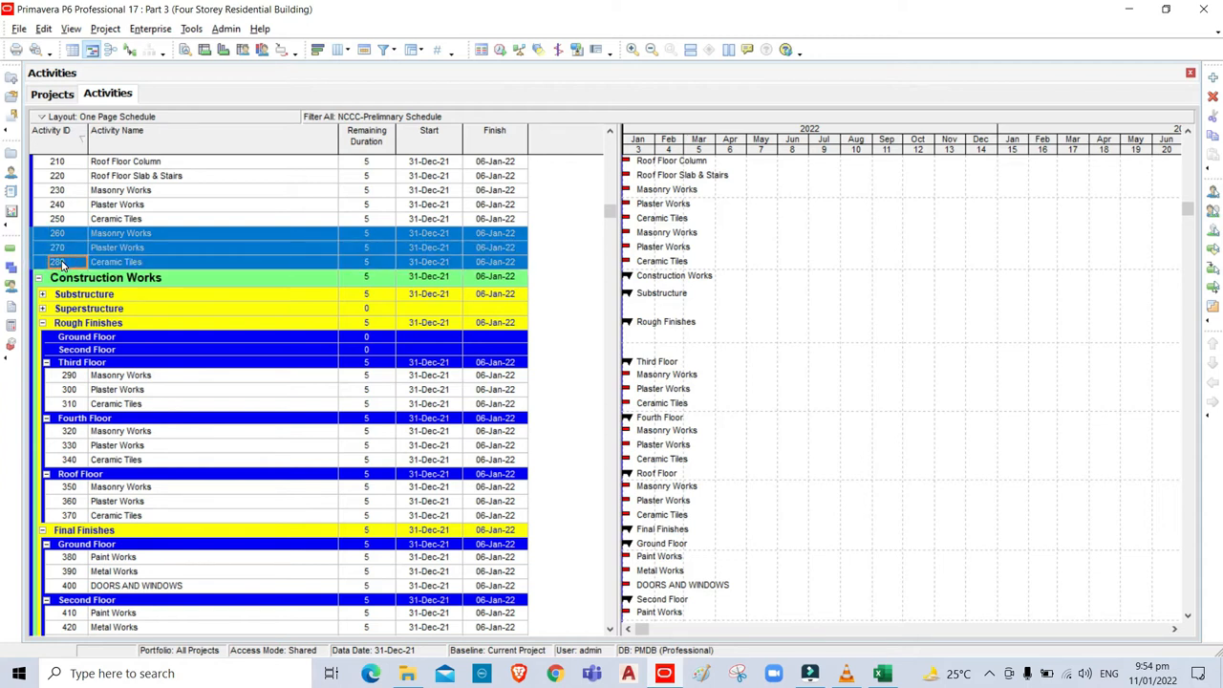
pyautogui.click(145, 349)
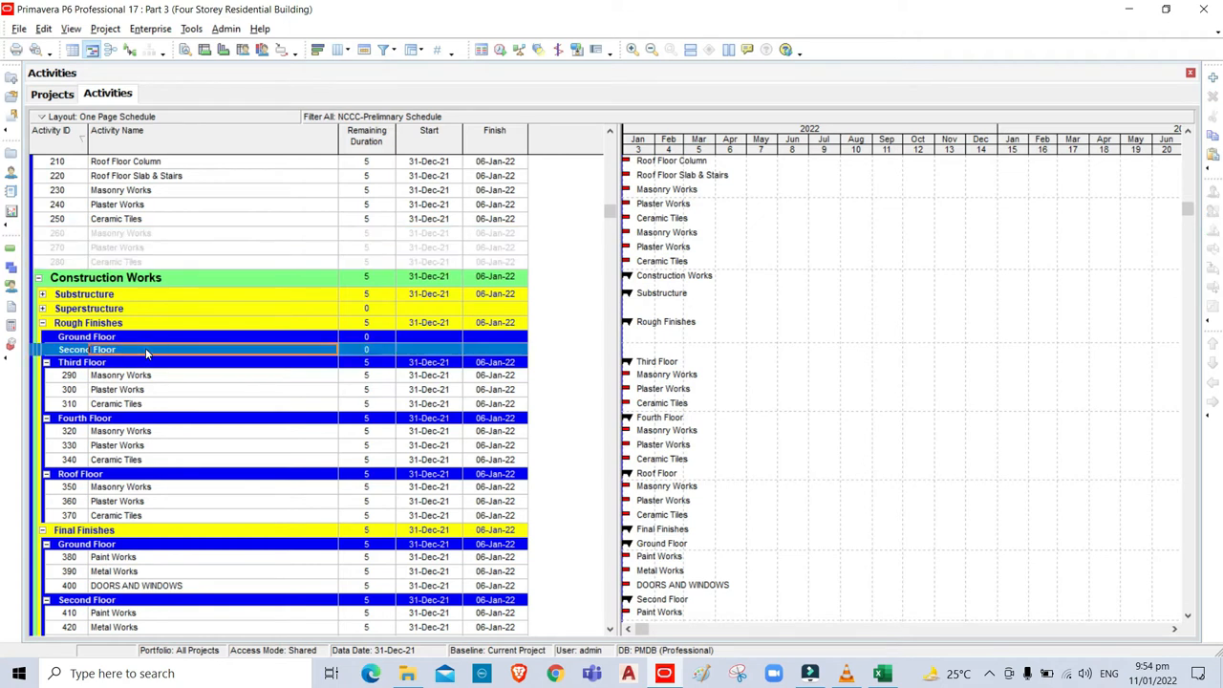
pyautogui.hotkey('ctrl', 'v')
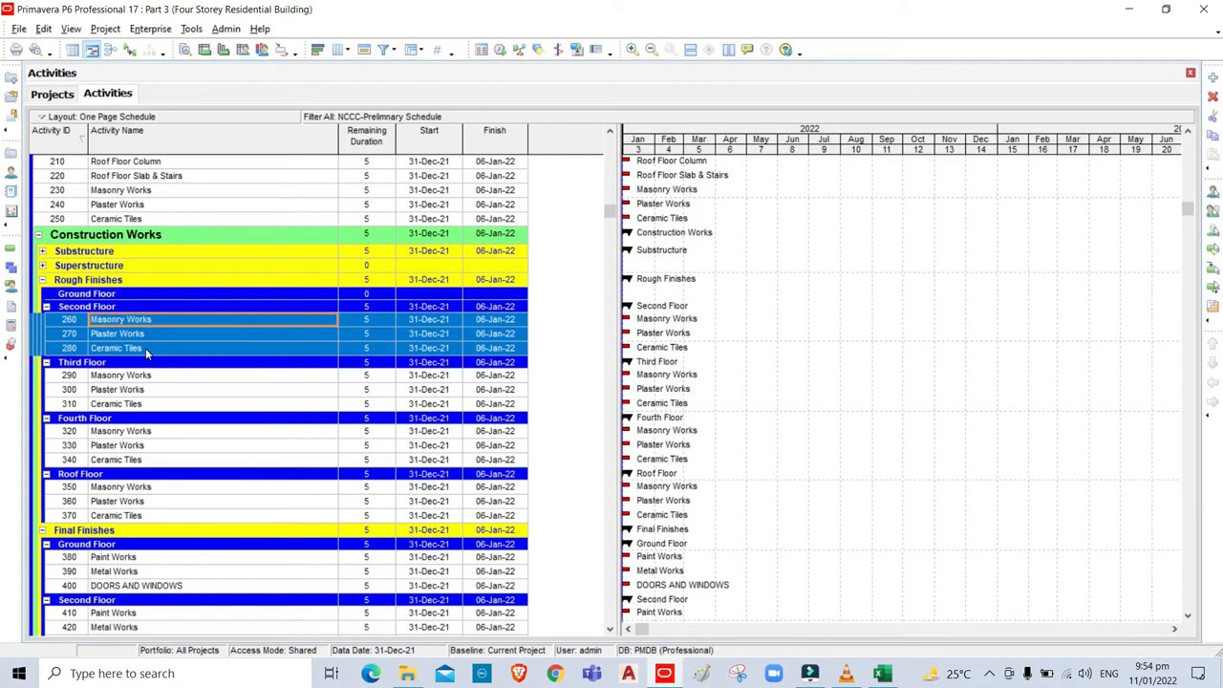
# Drag activities 230–250 onto the Ground Floor node of Rough Finishes.
pyautogui.click(67, 191)
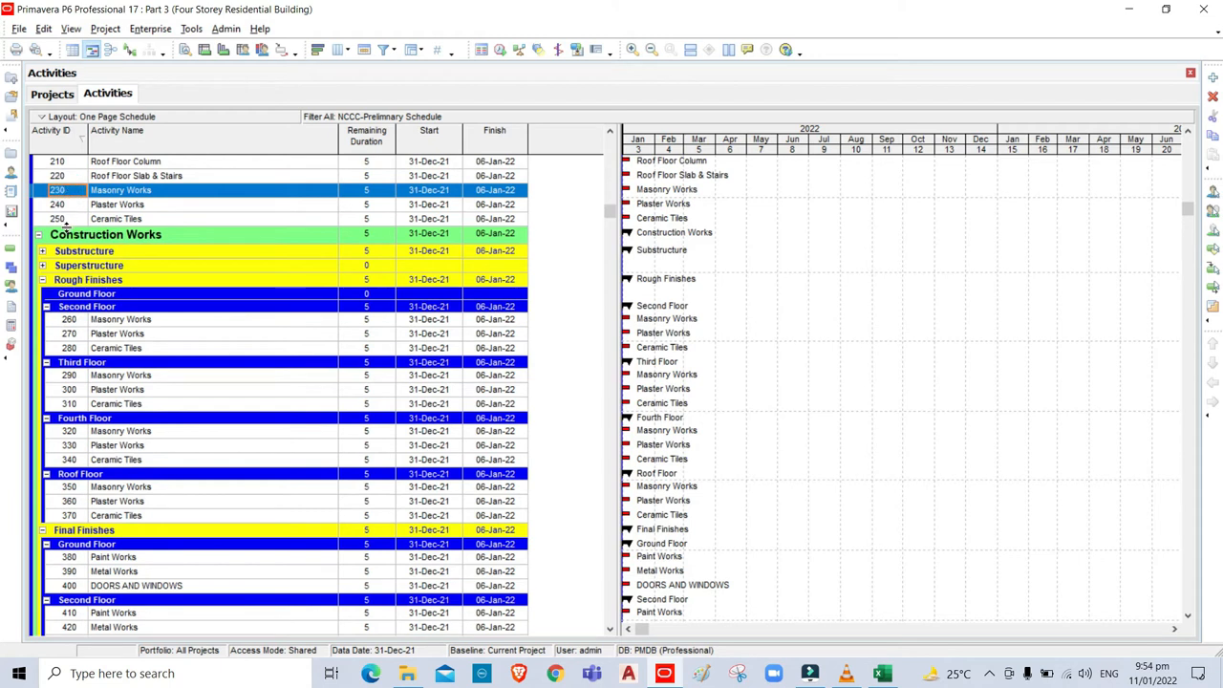
pyautogui.keyDown('shift'); pyautogui.click(66, 220); pyautogui.keyUp('shift')
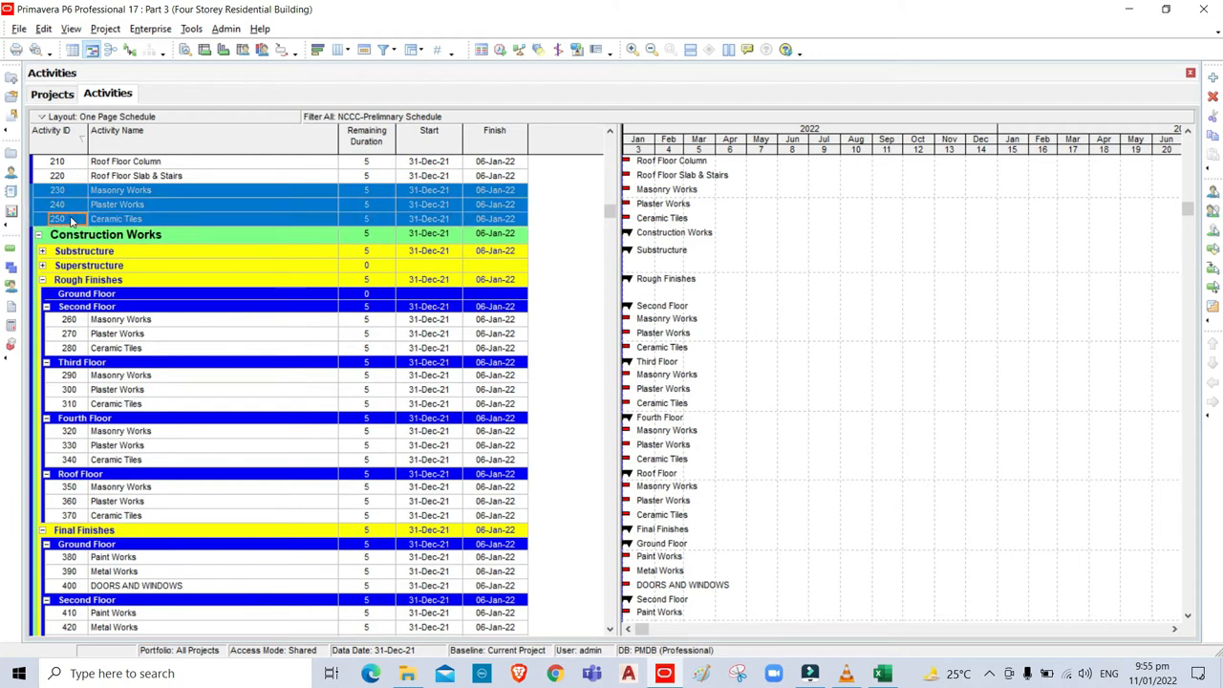
pyautogui.moveTo(137, 299); pyautogui.dragTo(136, 292)
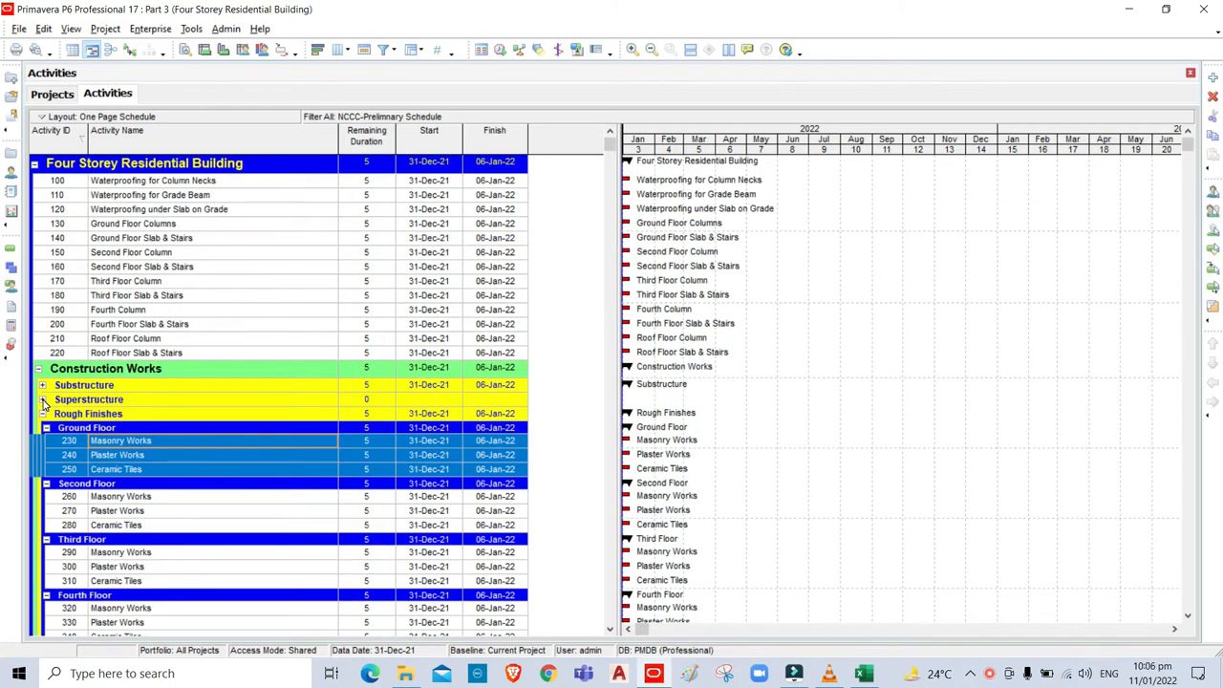
pyautogui.click(43, 400)
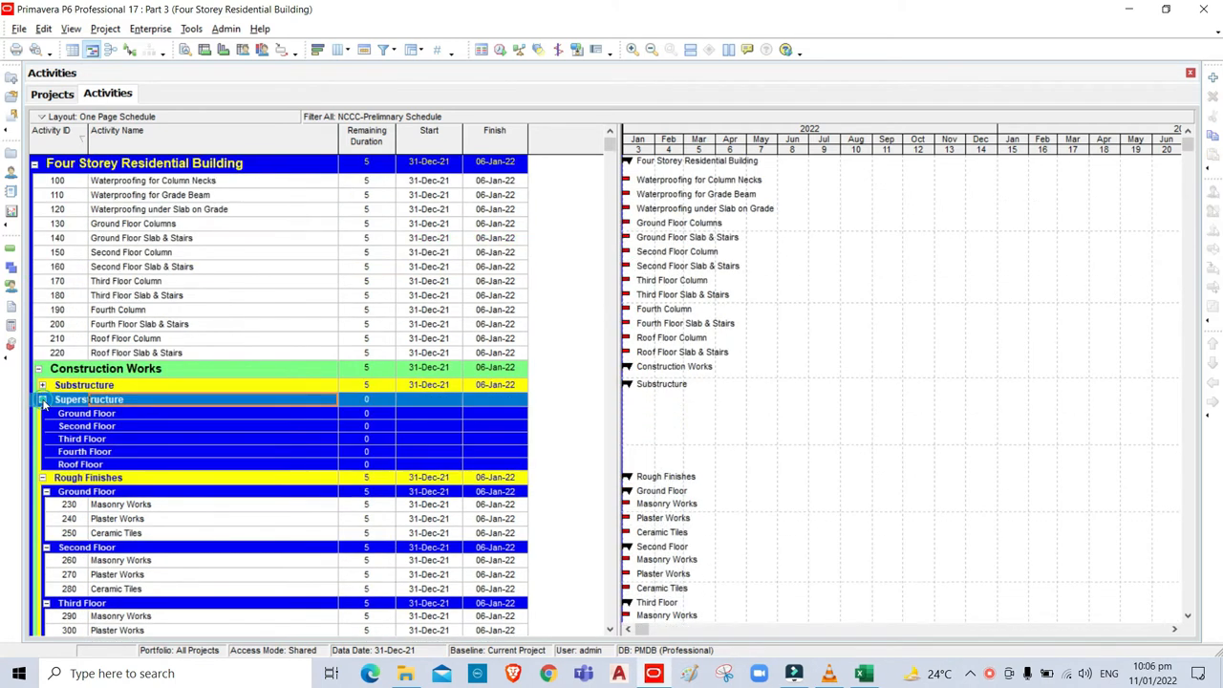
pyautogui.click(863, 674)
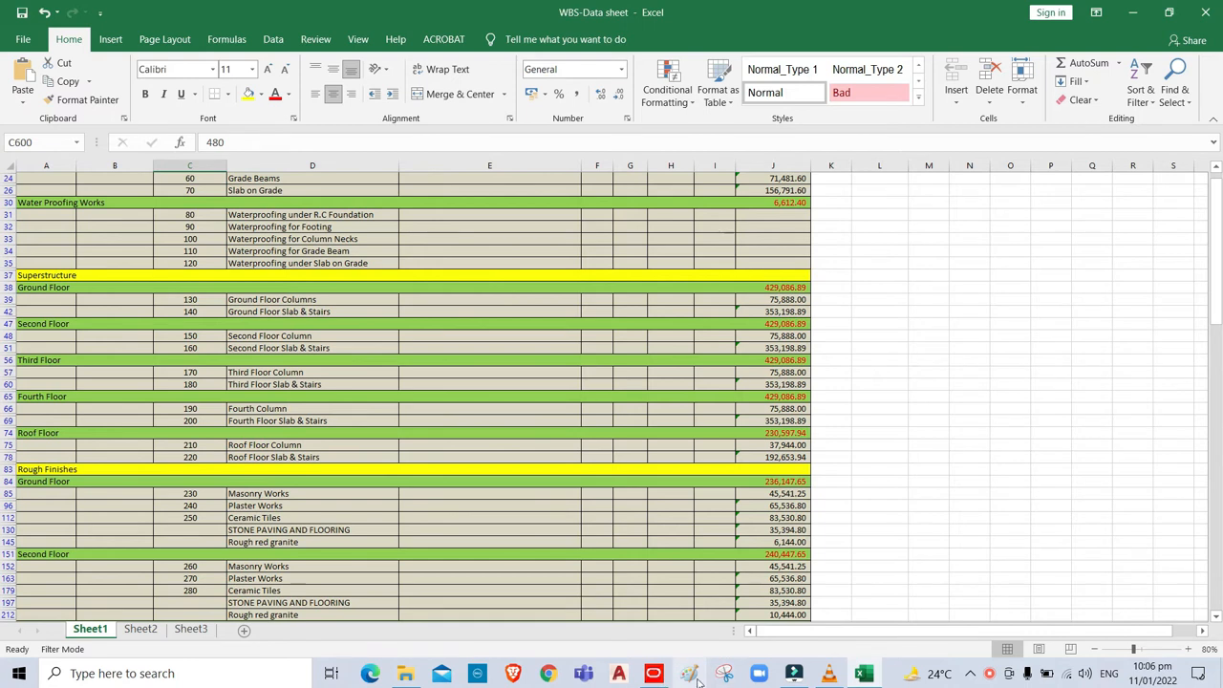
pyautogui.click(653, 676)
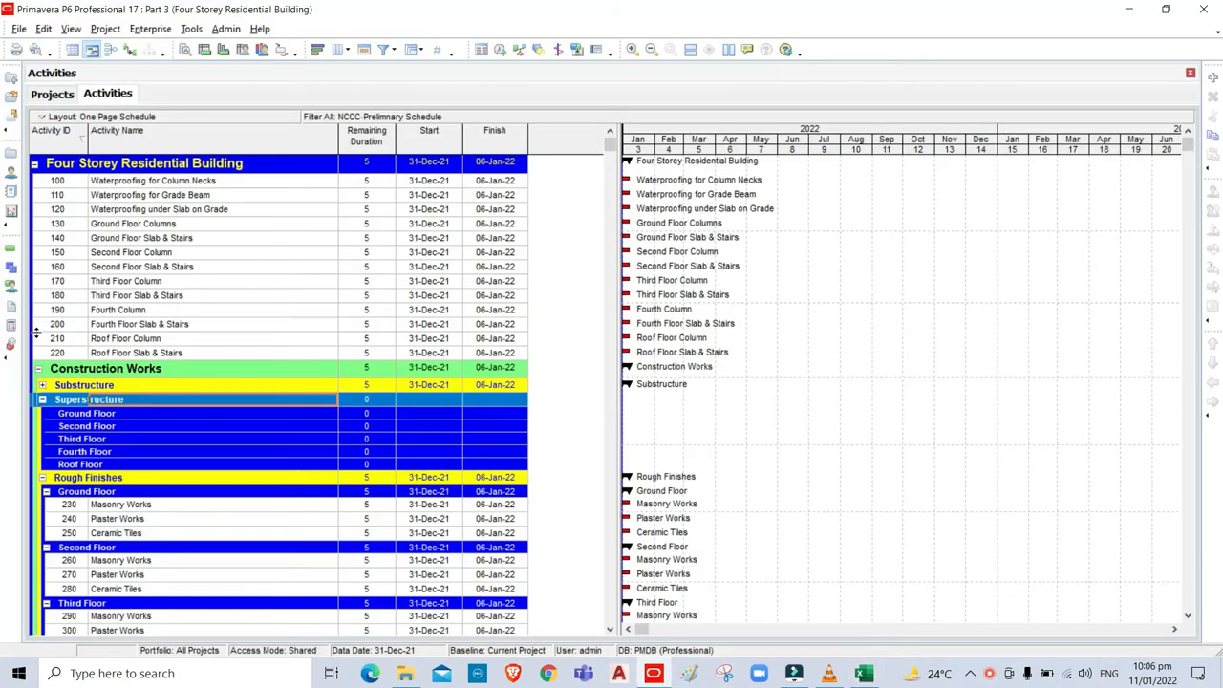
# Move activities 210–220 under Roof Floor and 190–200 under Fourth Floor in Superstructure.
pyautogui.click(59, 338)
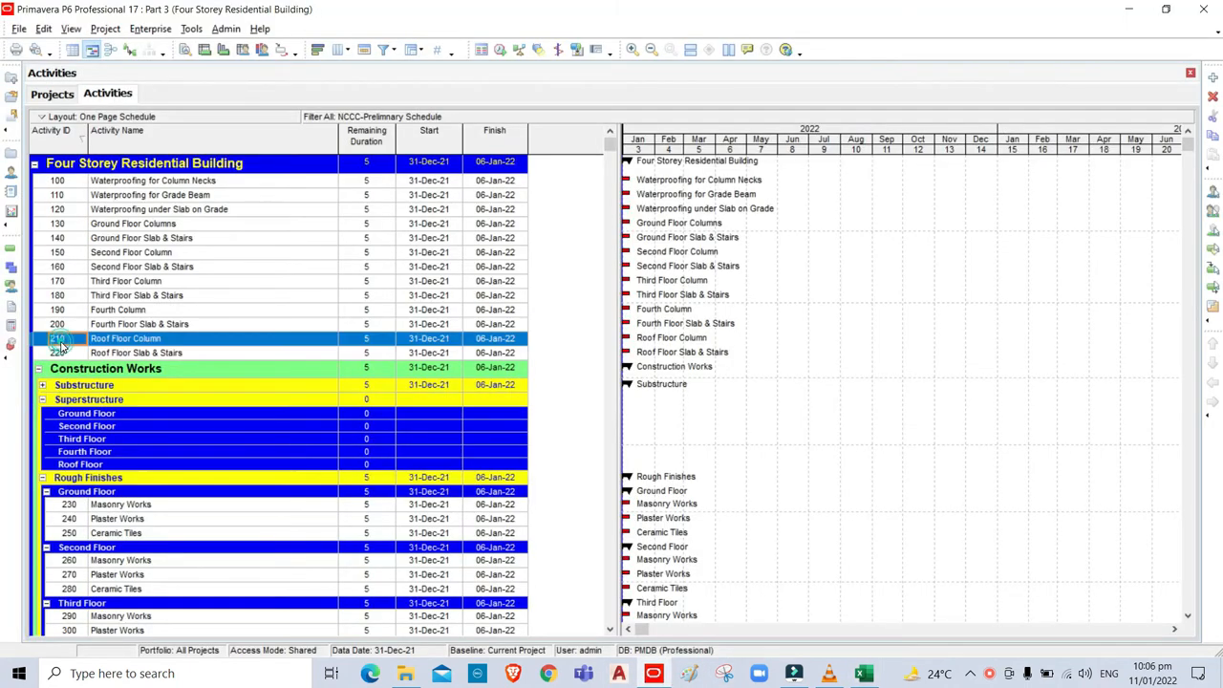
pyautogui.keyDown('shift'); pyautogui.click(60, 354); pyautogui.keyUp('shift')
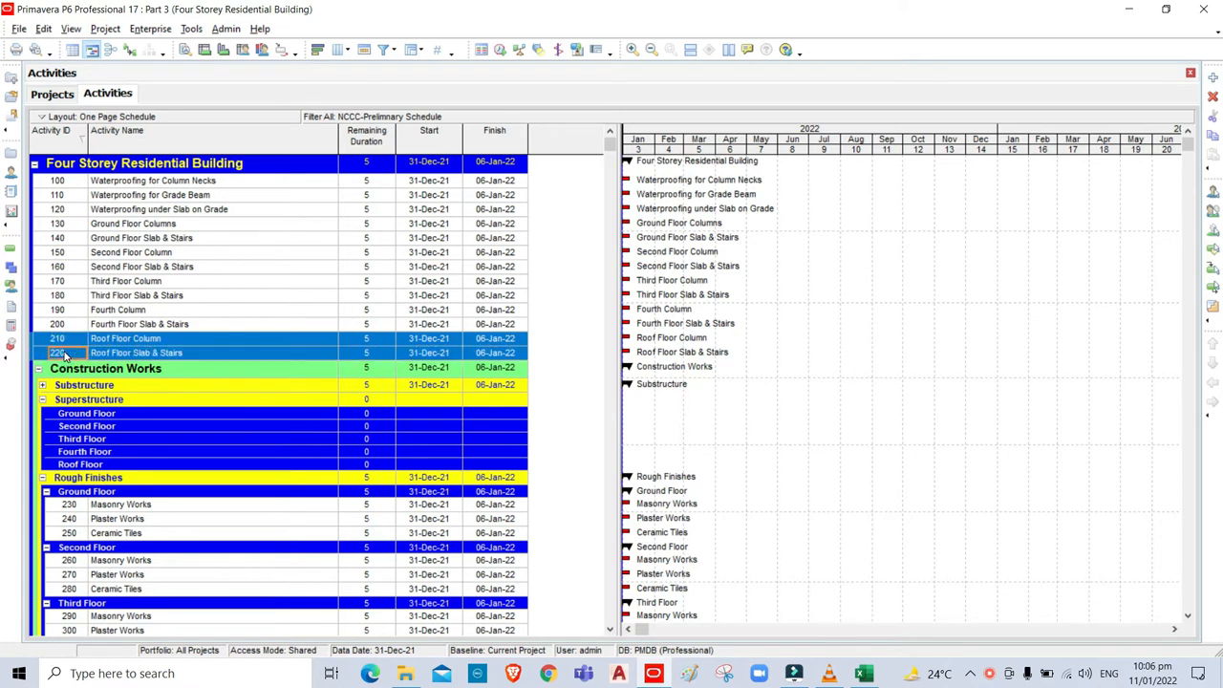
pyautogui.moveTo(139, 460); pyautogui.dragTo(141, 465)
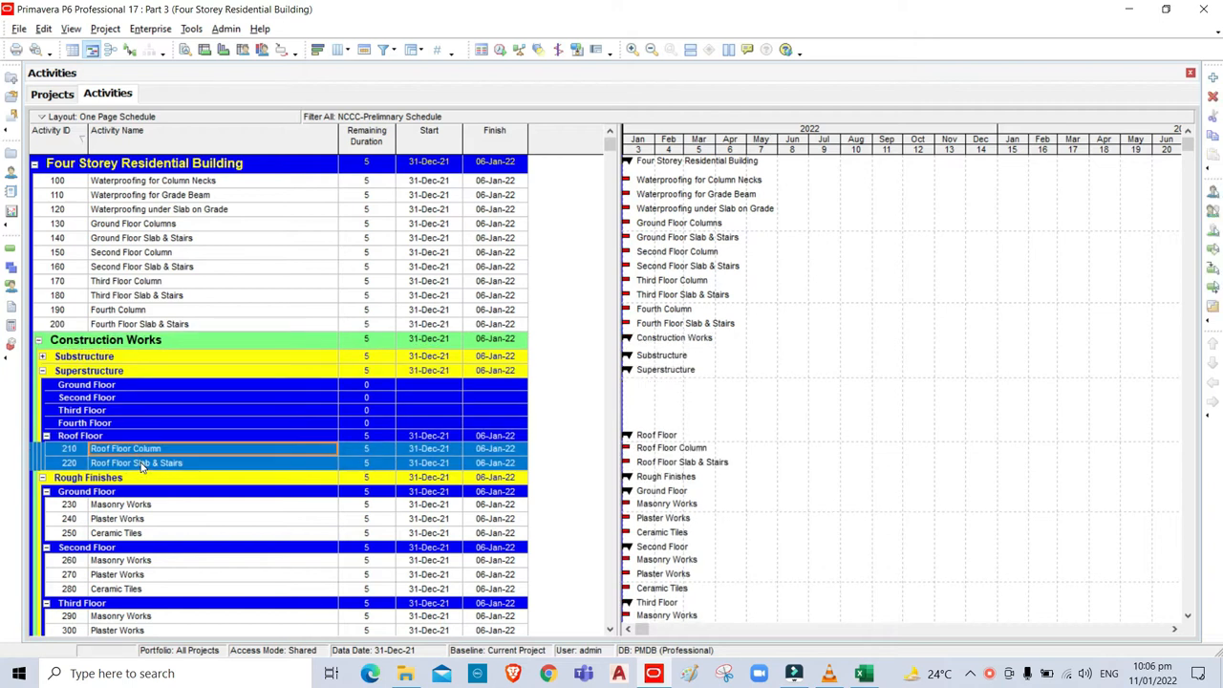
pyautogui.click(69, 314)
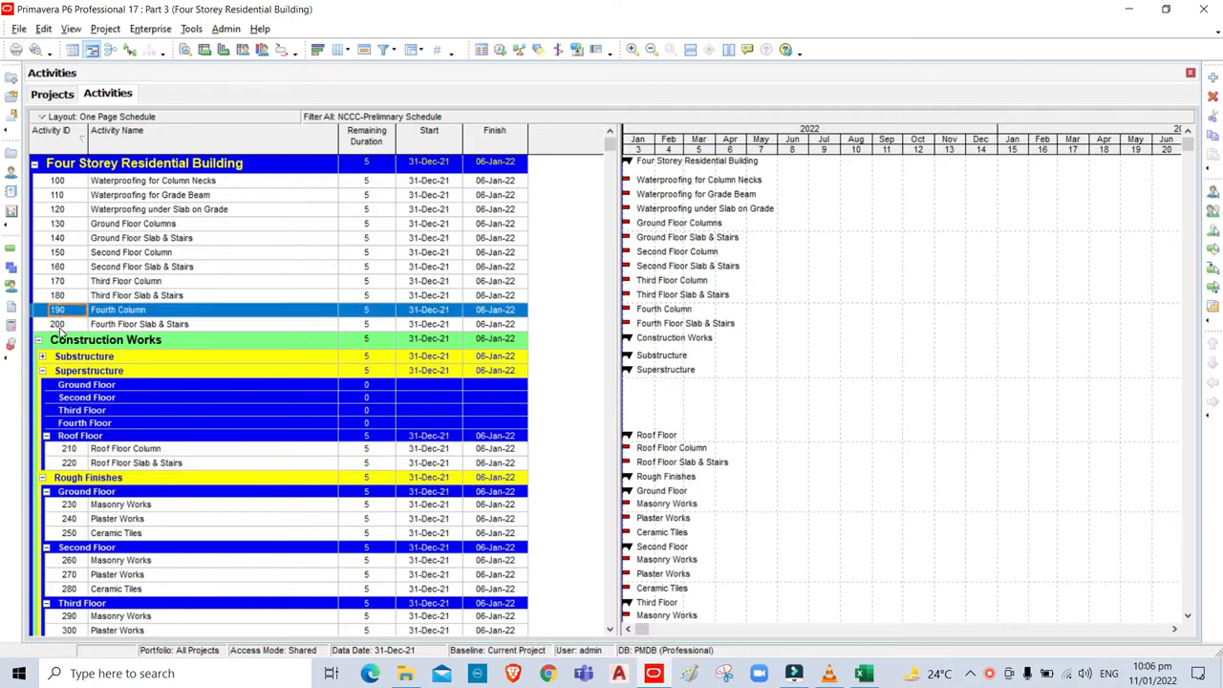
pyautogui.keyDown('shift'); pyautogui.click(63, 325); pyautogui.keyUp('shift')
pyautogui.hotkey('ctrl', 'x')
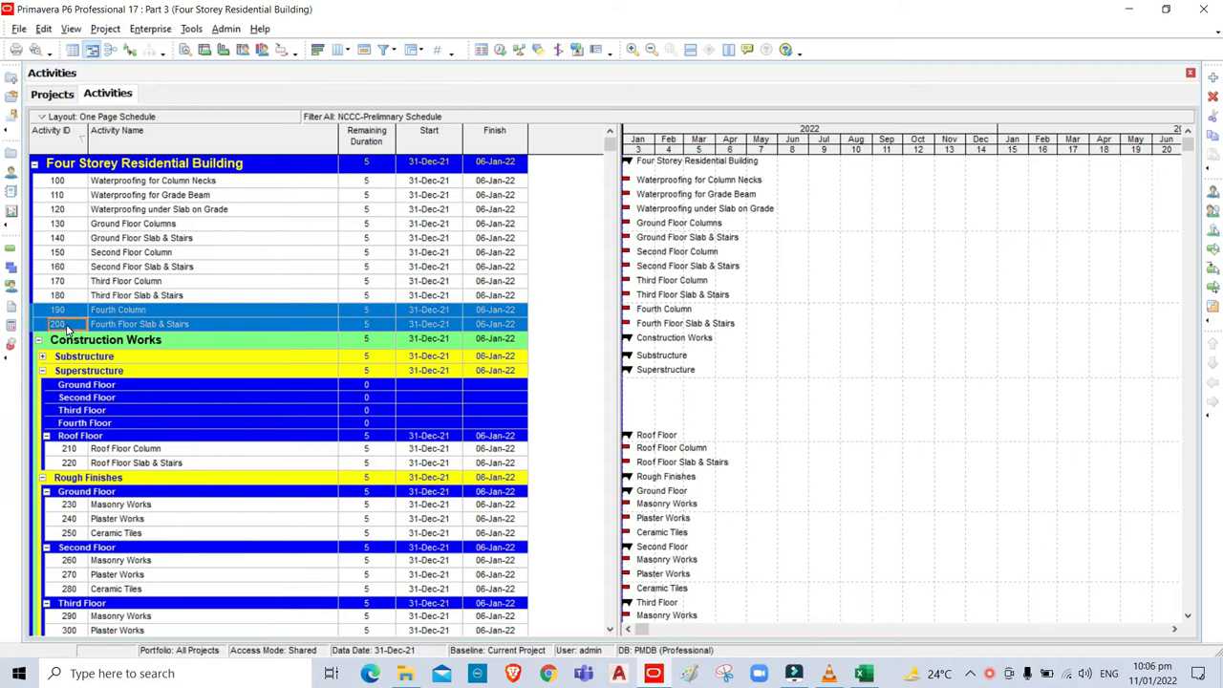
pyautogui.click(129, 424)
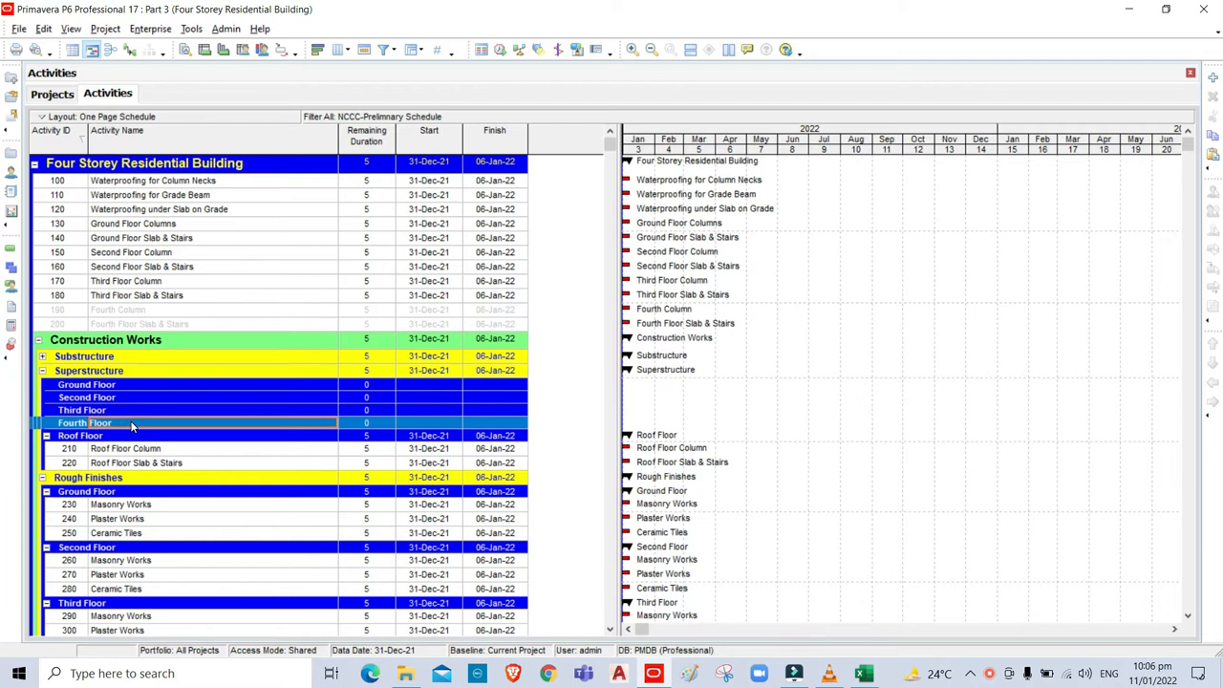
pyautogui.hotkey('ctrl', 'v')
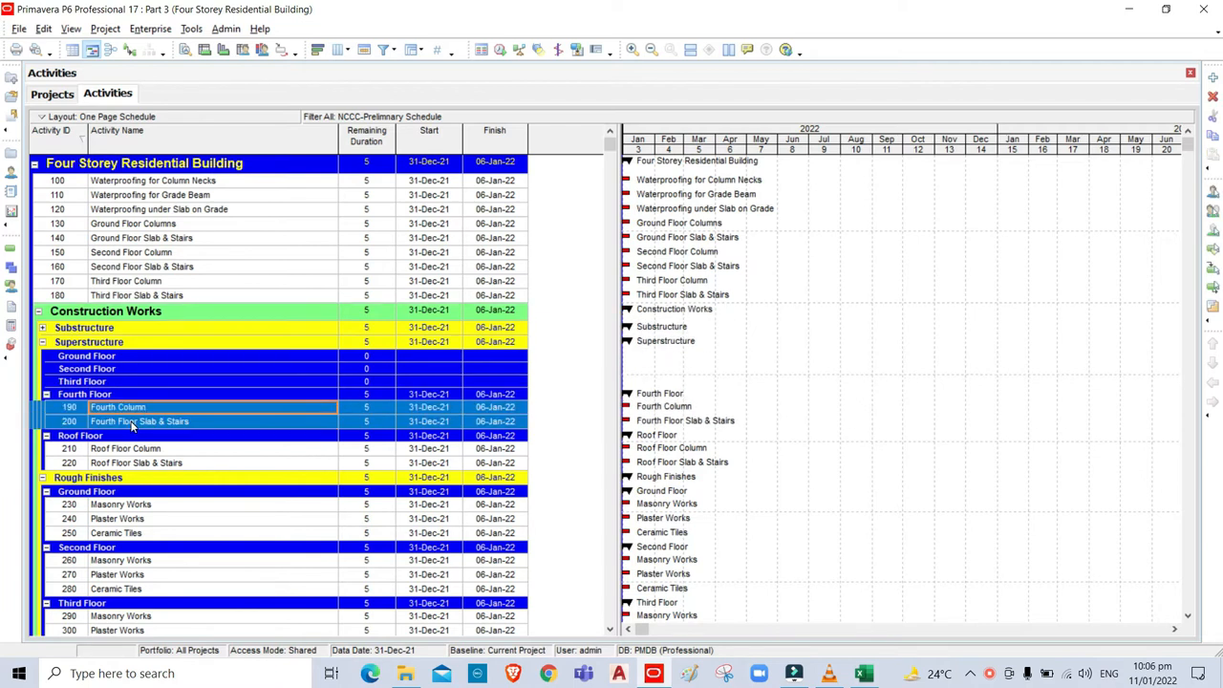
# Move Third Floor Column and Slab & Stairs activities 170 and 180 under Third Floor.
pyautogui.click(70, 283)
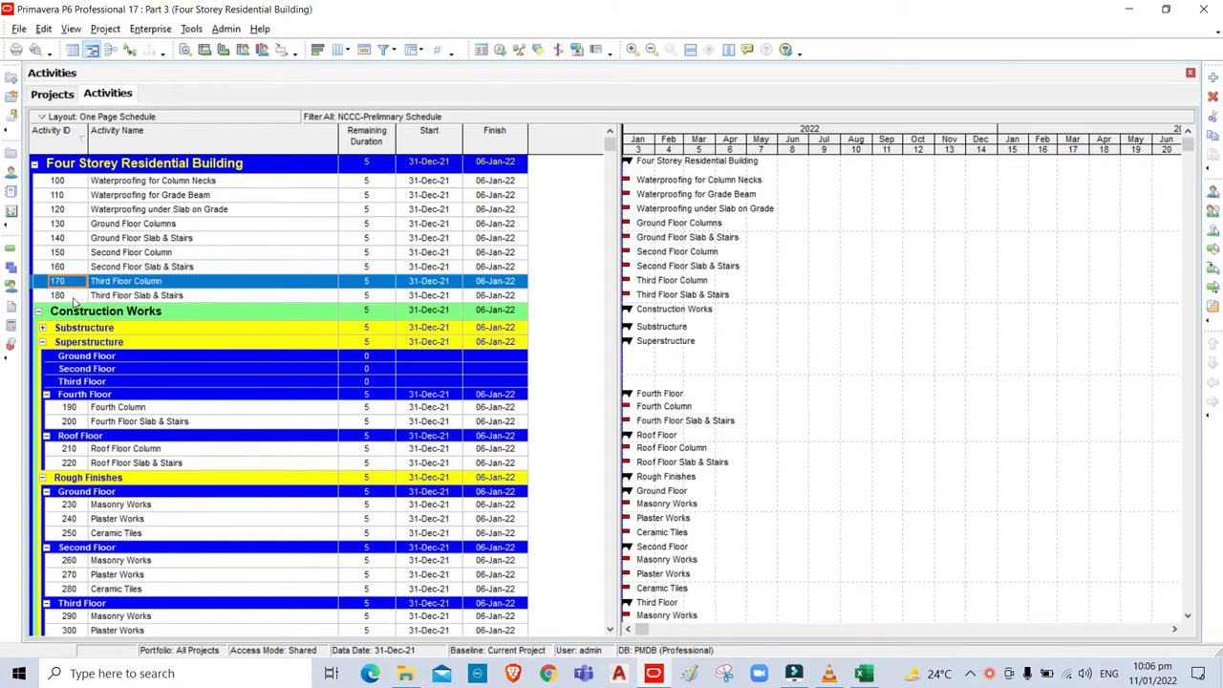
pyautogui.keyDown('shift'); pyautogui.click(76, 297); pyautogui.keyUp('shift')
pyautogui.hotkey('ctrl', 'x')
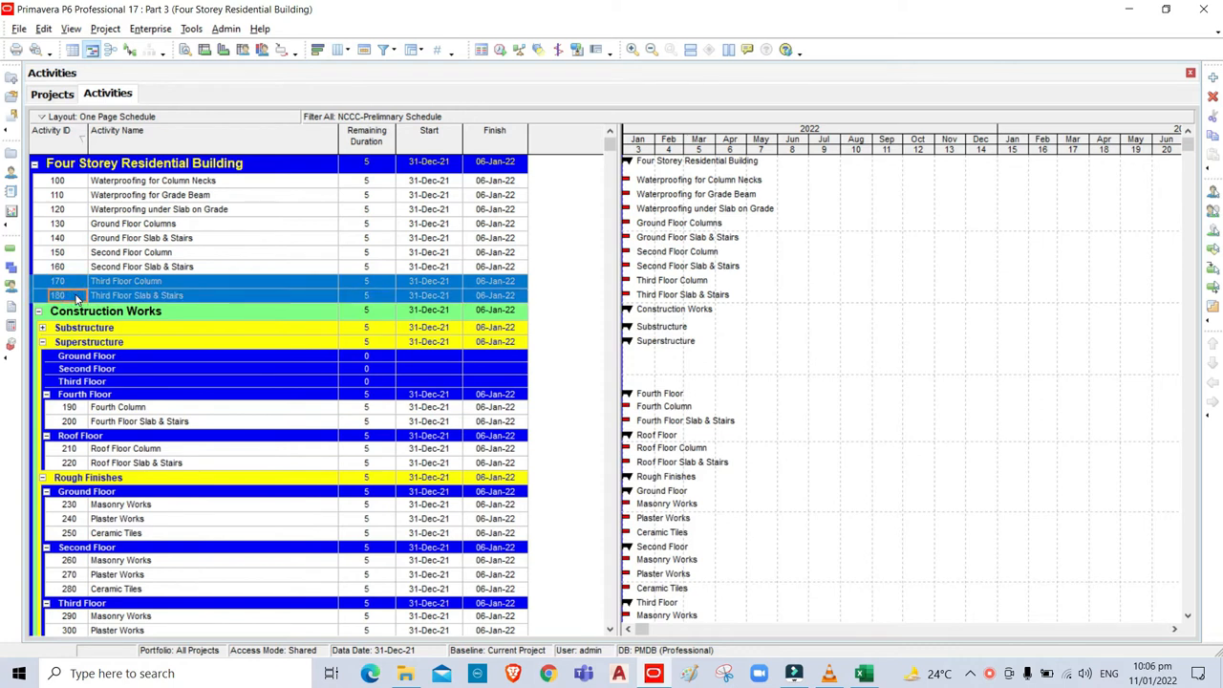
pyautogui.click(135, 381)
pyautogui.hotkey('ctrl', 'v')
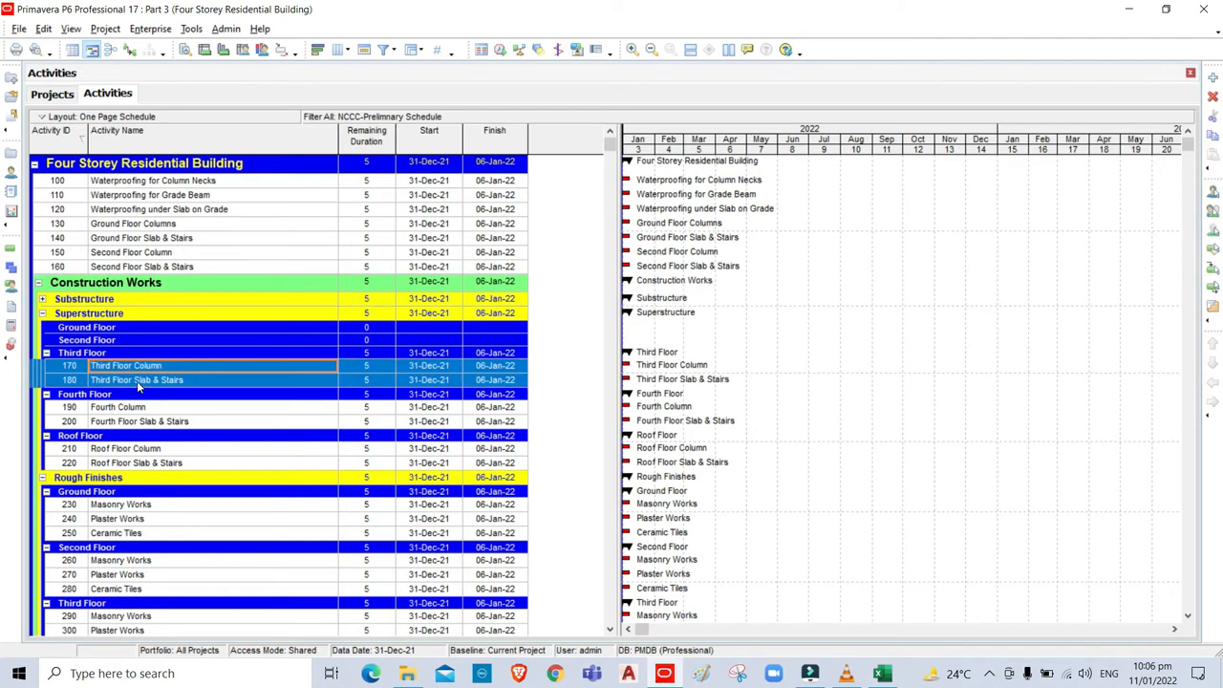
# Move Second Floor Column and Slab & Stairs activities 150 and 160 under Second Floor.
pyautogui.click(63, 254)
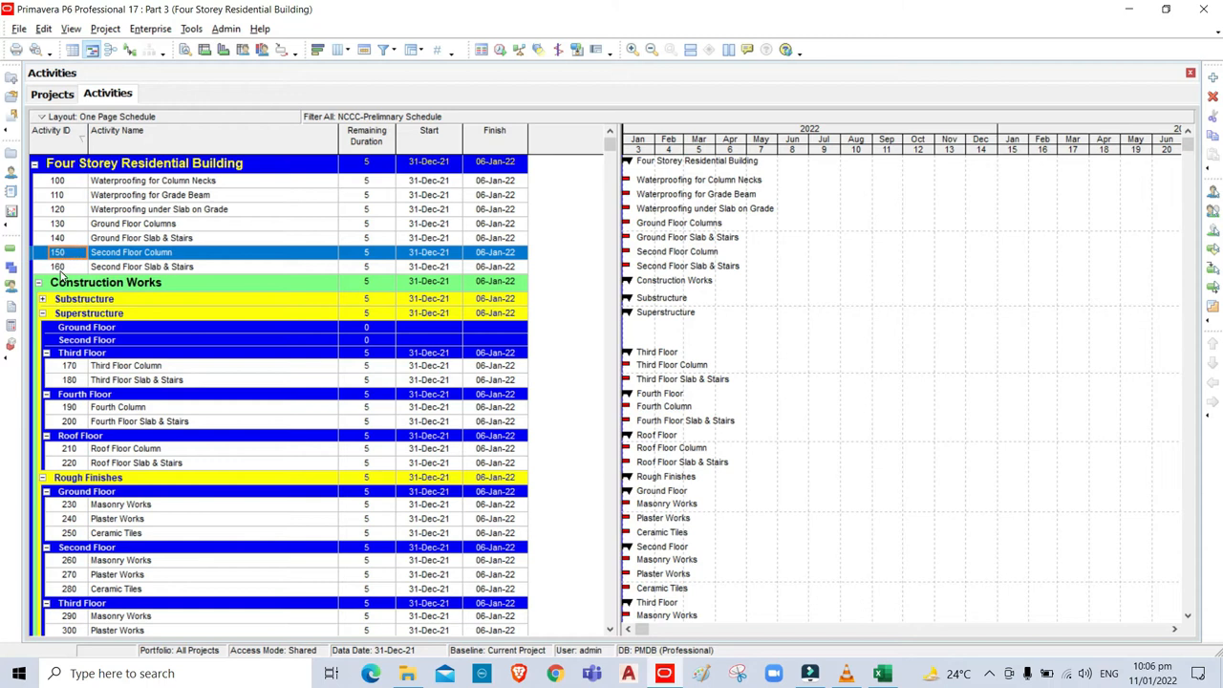
pyautogui.keyDown('shift'); pyautogui.click(61, 270); pyautogui.keyUp('shift')
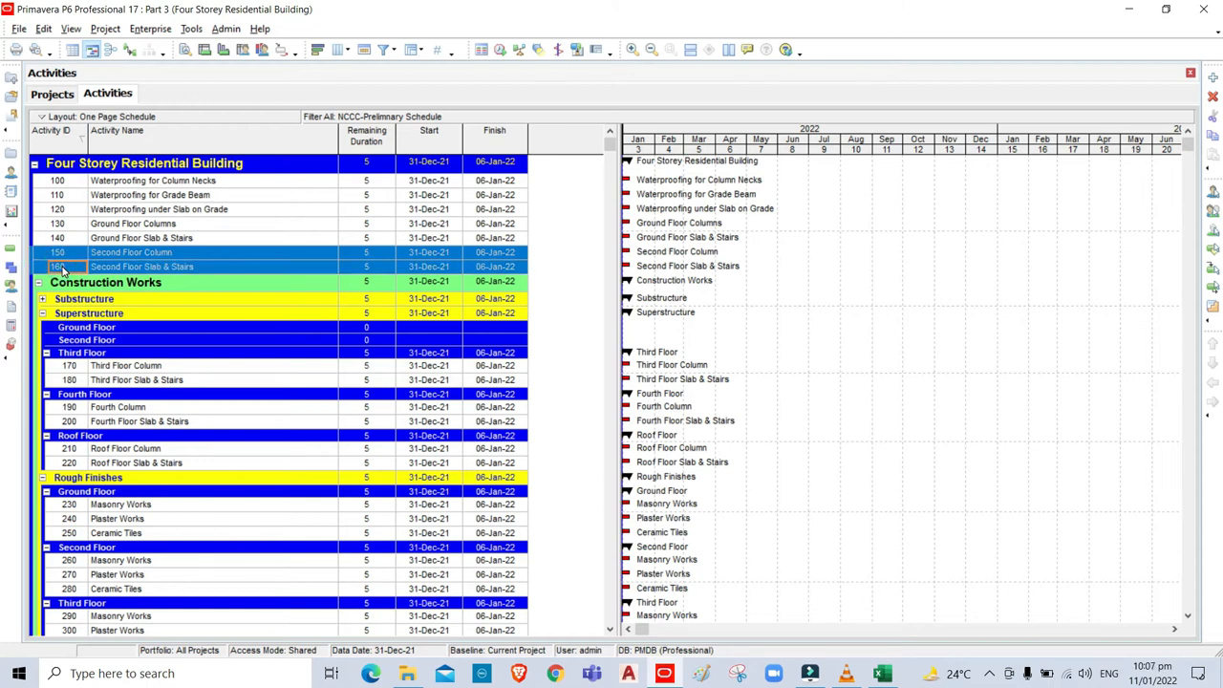
pyautogui.hotkey('ctrl', 'x')
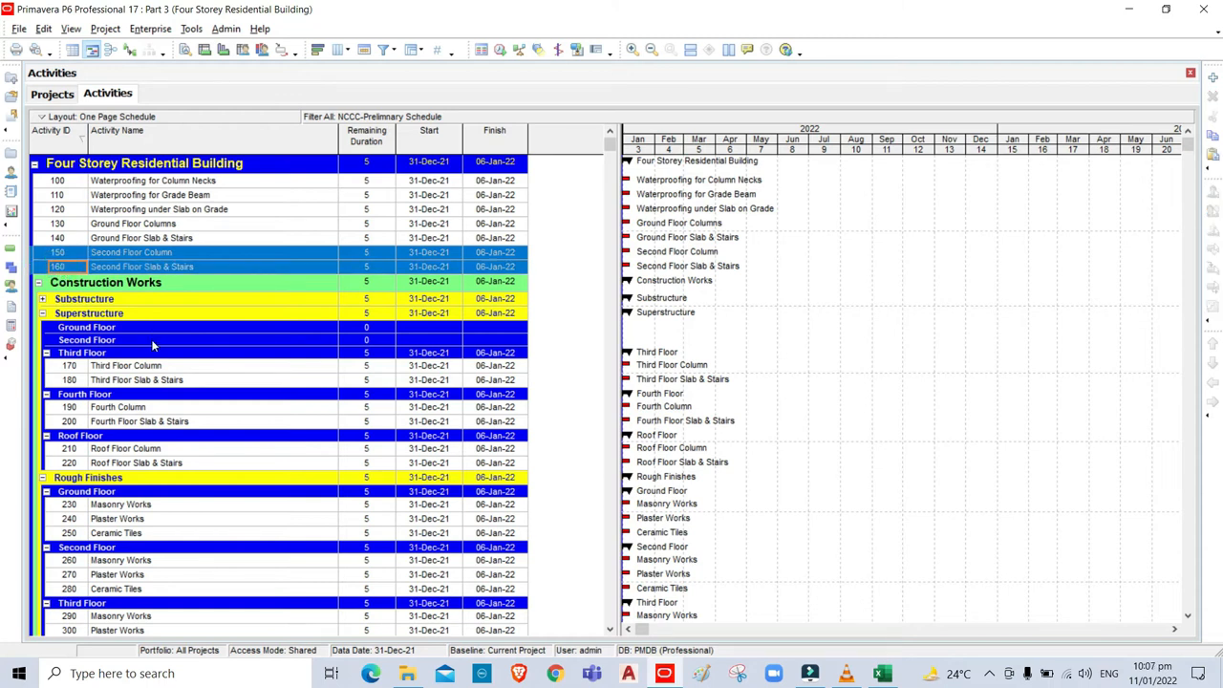
pyautogui.click(151, 339)
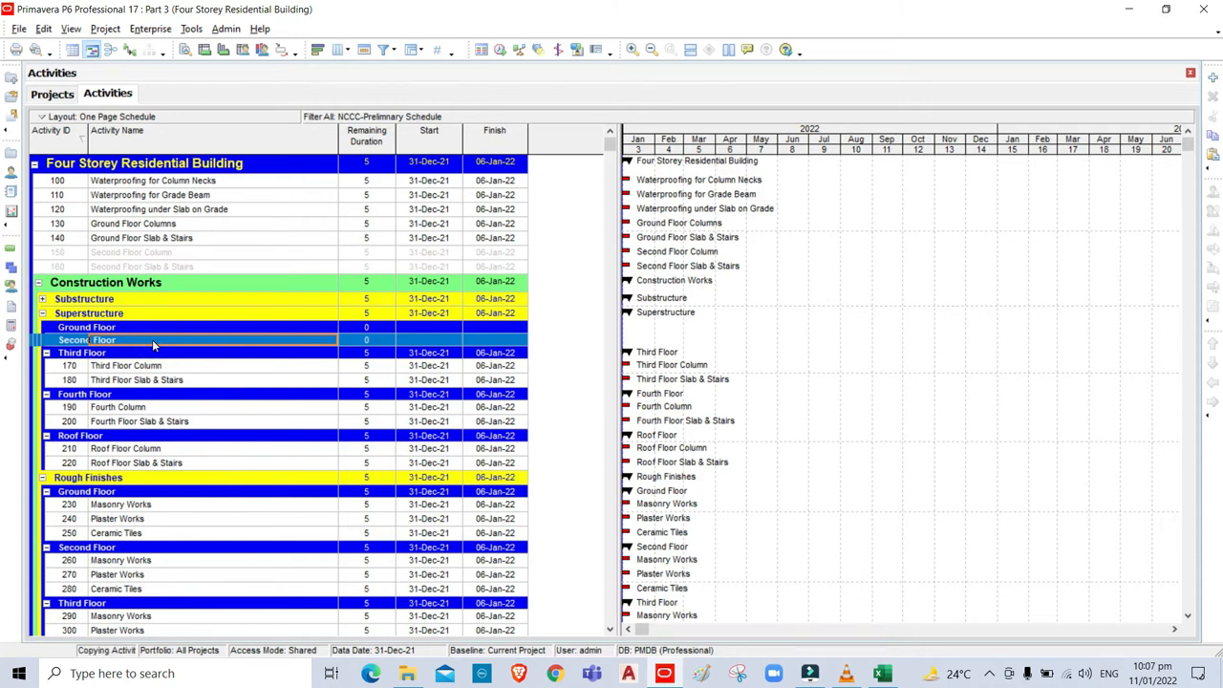
pyautogui.hotkey('ctrl', 'v')
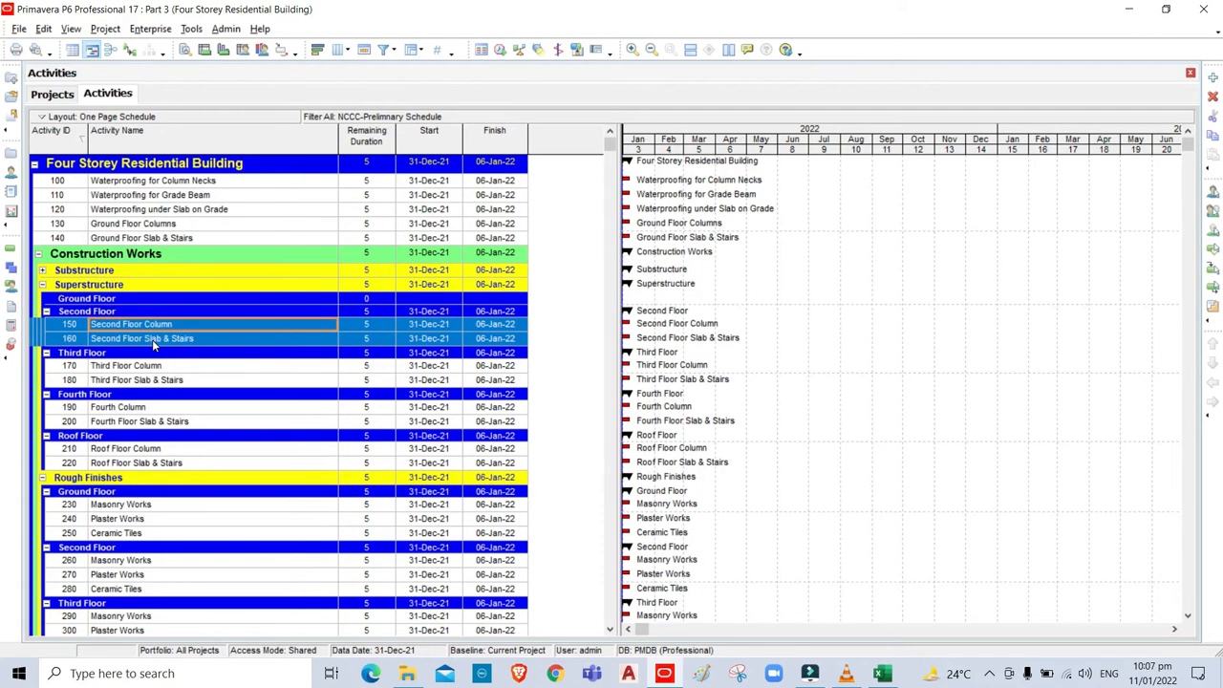
# Move Ground Floor Columns and Slab & Stairs activities 130 and 140 under Ground Floor.
pyautogui.click(58, 225)
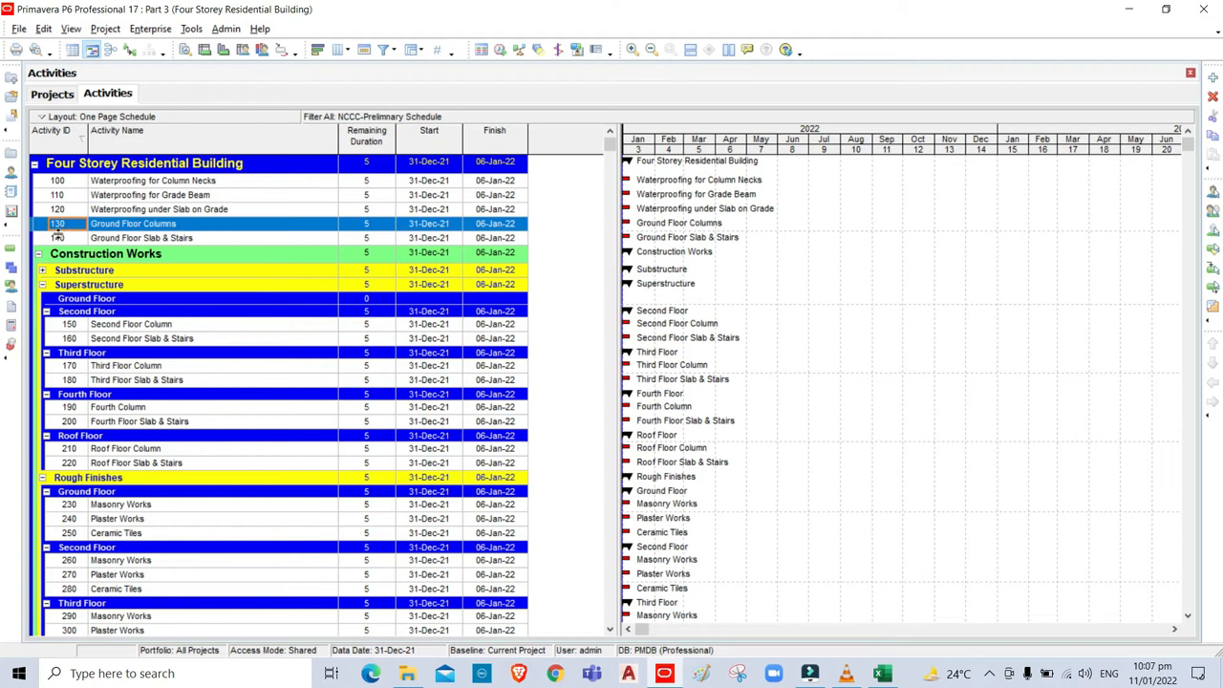
pyautogui.keyDown('shift'); pyautogui.click(58, 238); pyautogui.keyUp('shift')
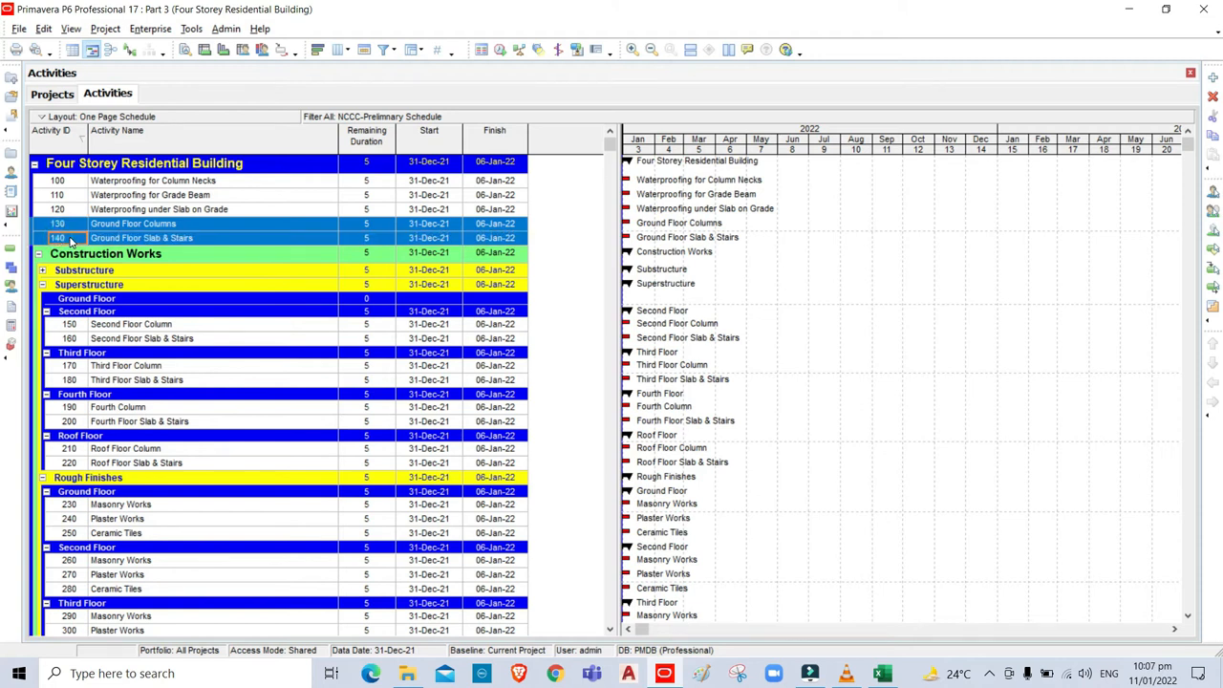
pyautogui.click(178, 300)
pyautogui.hotkey('ctrl', 'v')
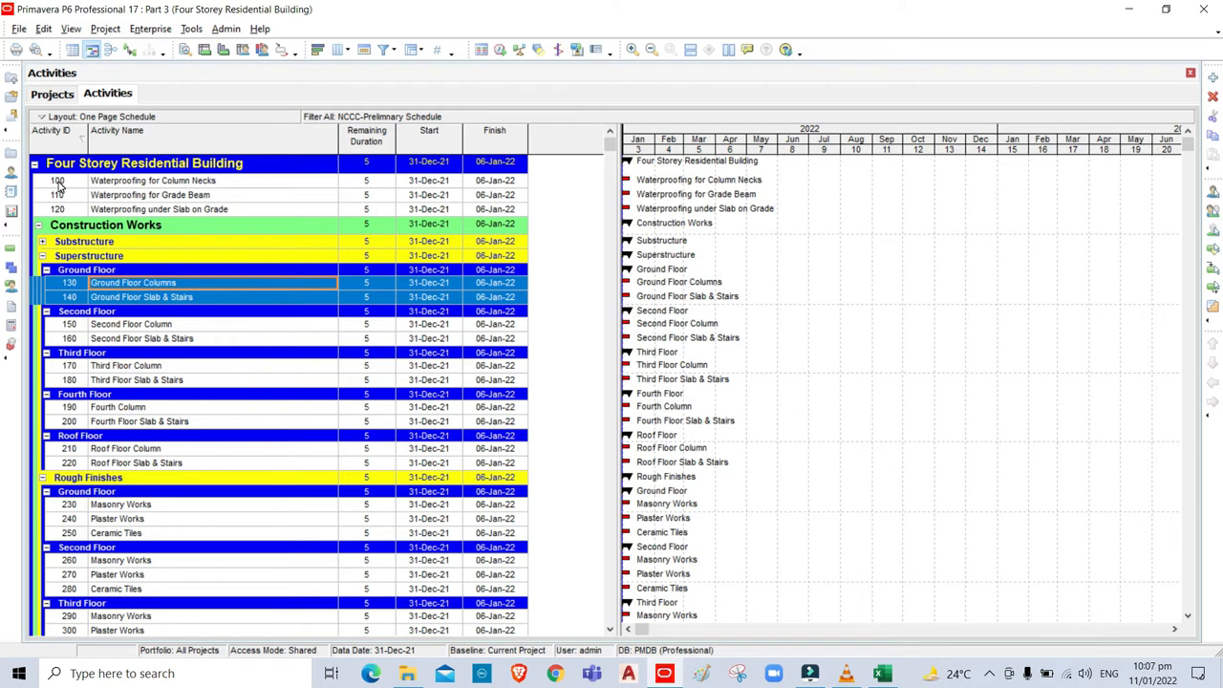
pyautogui.click(42, 241)
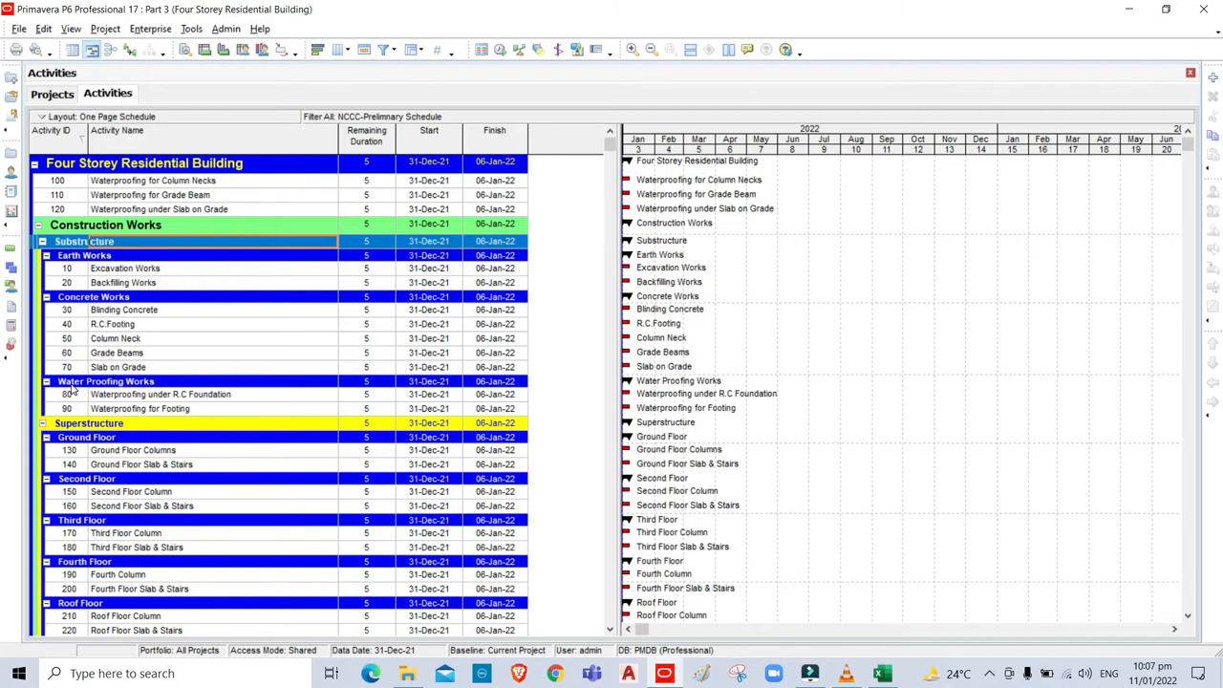
# Select activities 100 through 120, starting at Waterproofing for Column Necks, and drag them onto Water Proofing Works.
pyautogui.click(59, 183)
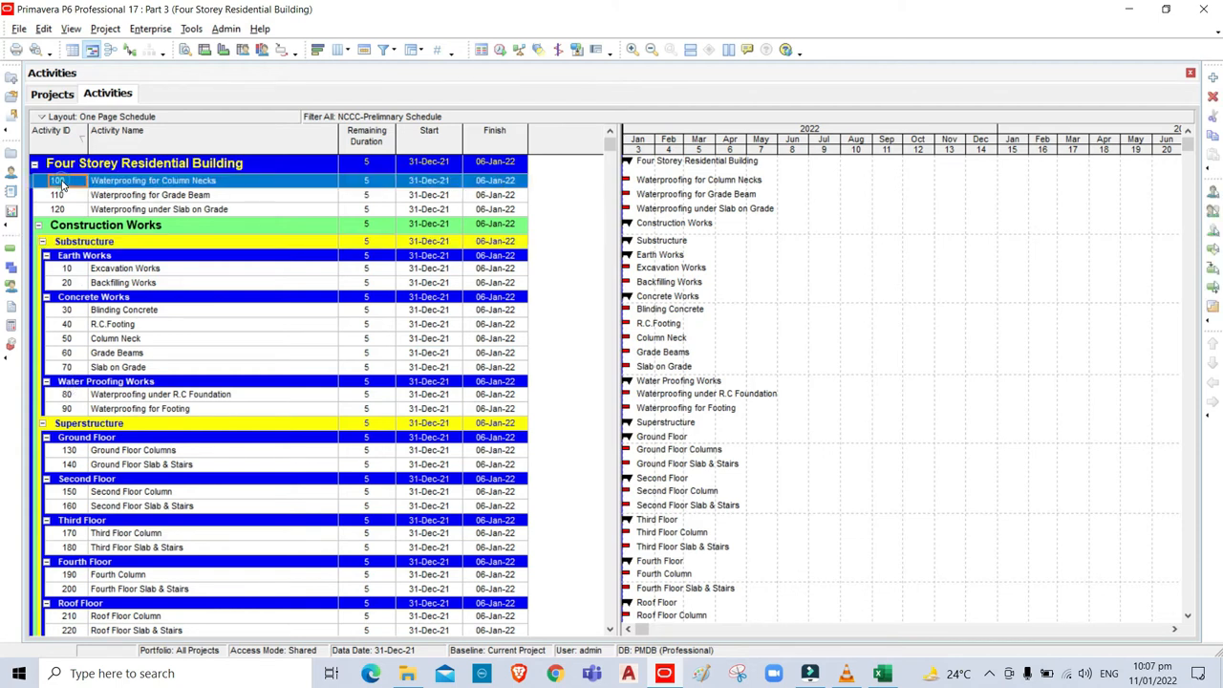
pyautogui.keyDown('shift'); pyautogui.click(60, 210); pyautogui.keyUp('shift')
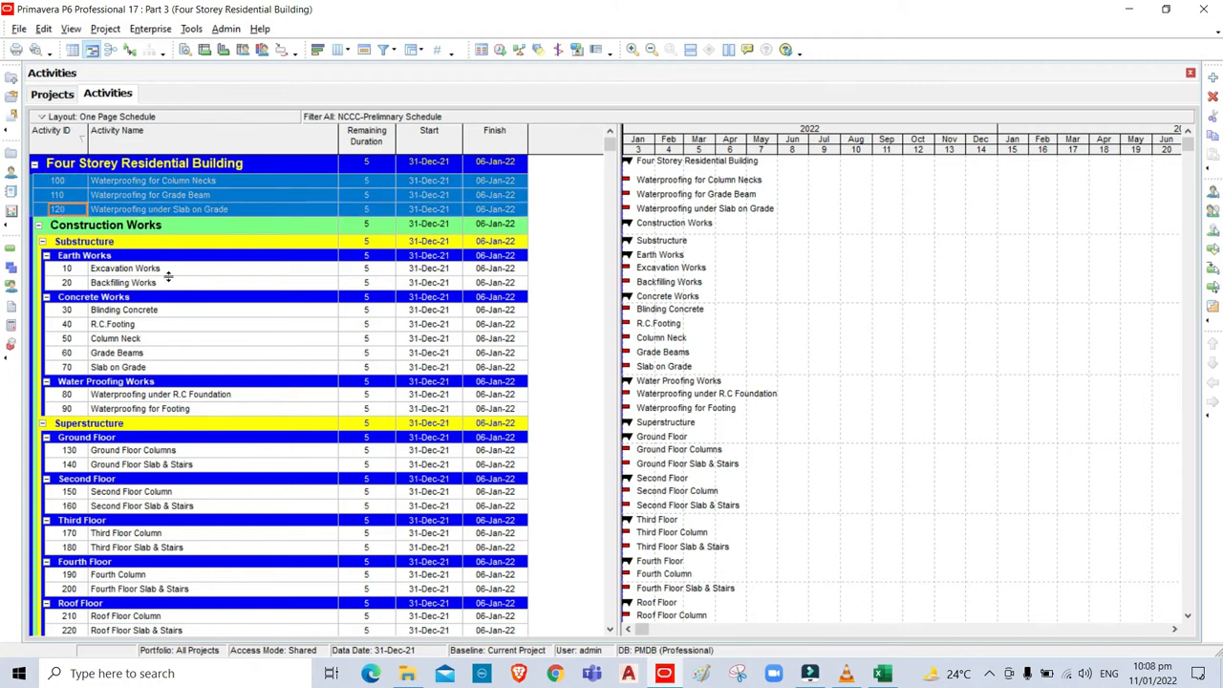
pyautogui.moveTo(163, 302); pyautogui.dragTo(175, 387)
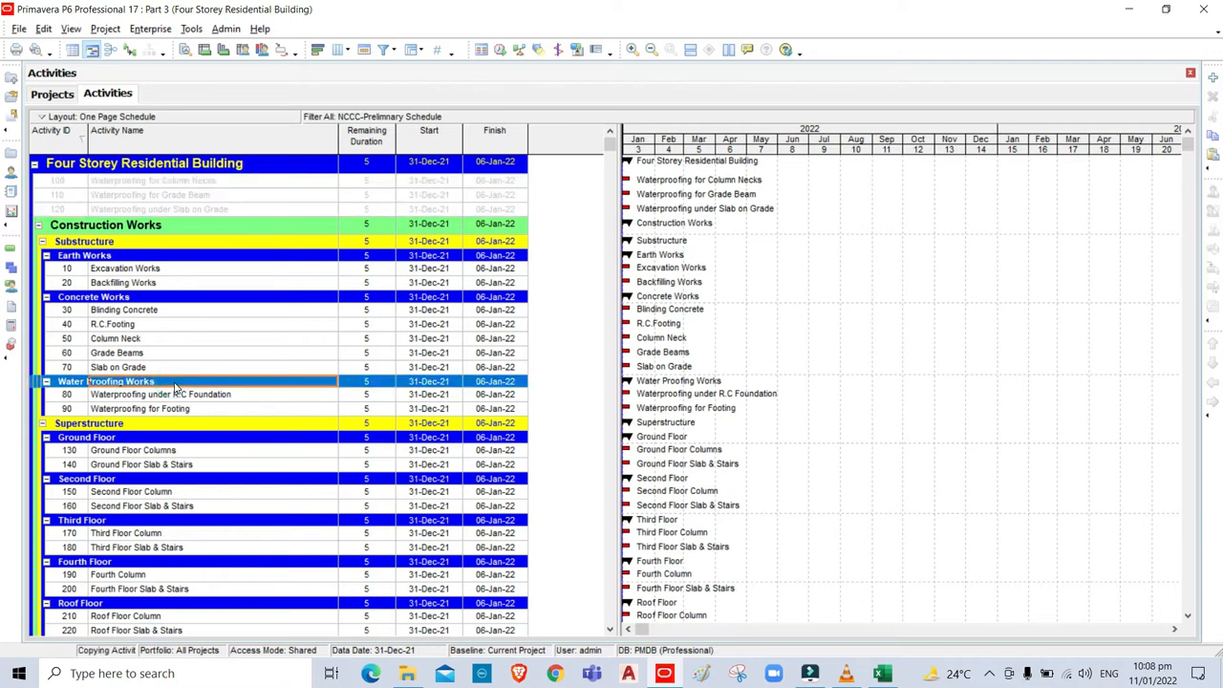
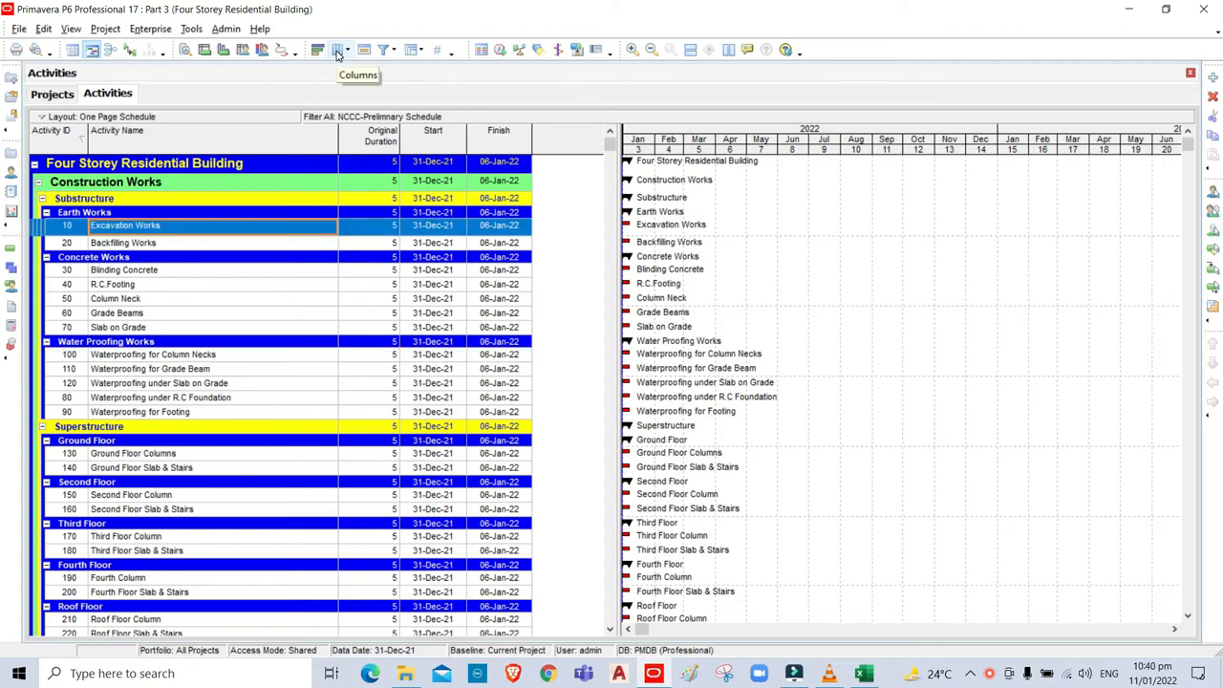
# Add the 01-Type of Work, 02-Division, 03-Sub-Division and 04-Floor project code columns to the activity table.
pyautogui.click(336, 52)
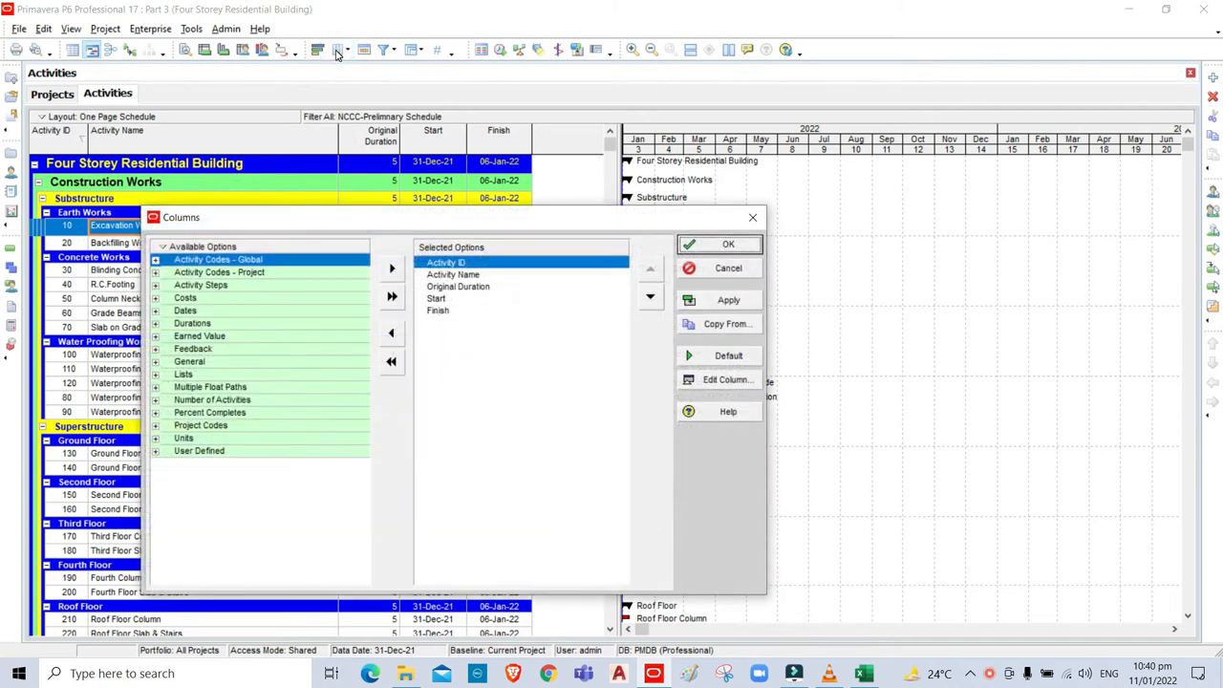
pyautogui.click(156, 274)
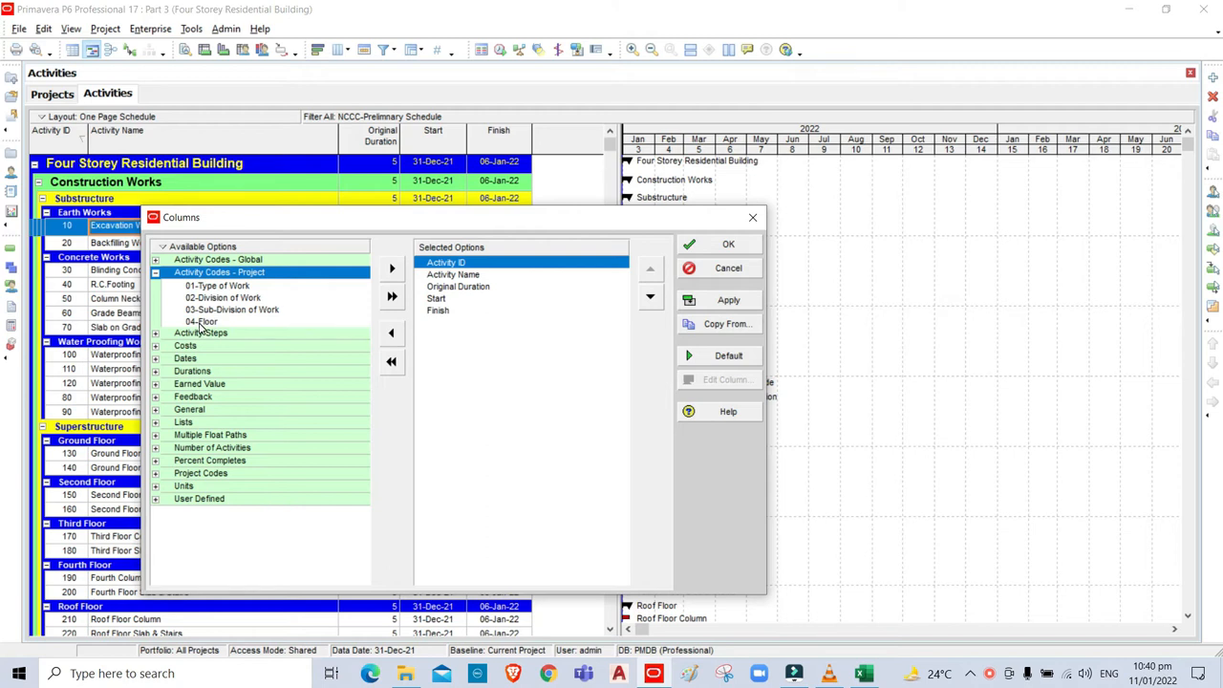
pyautogui.click(196, 287)
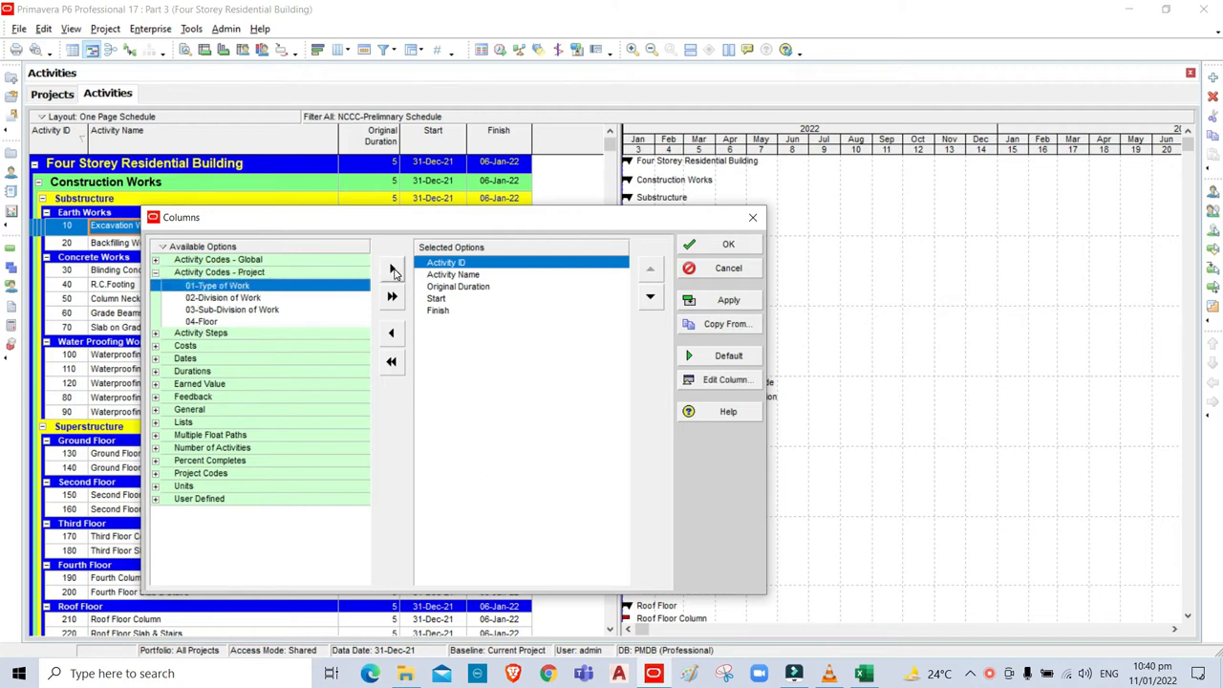
pyautogui.click(392, 271)
pyautogui.click(393, 272)
pyautogui.click(393, 272)
pyautogui.click(393, 271)
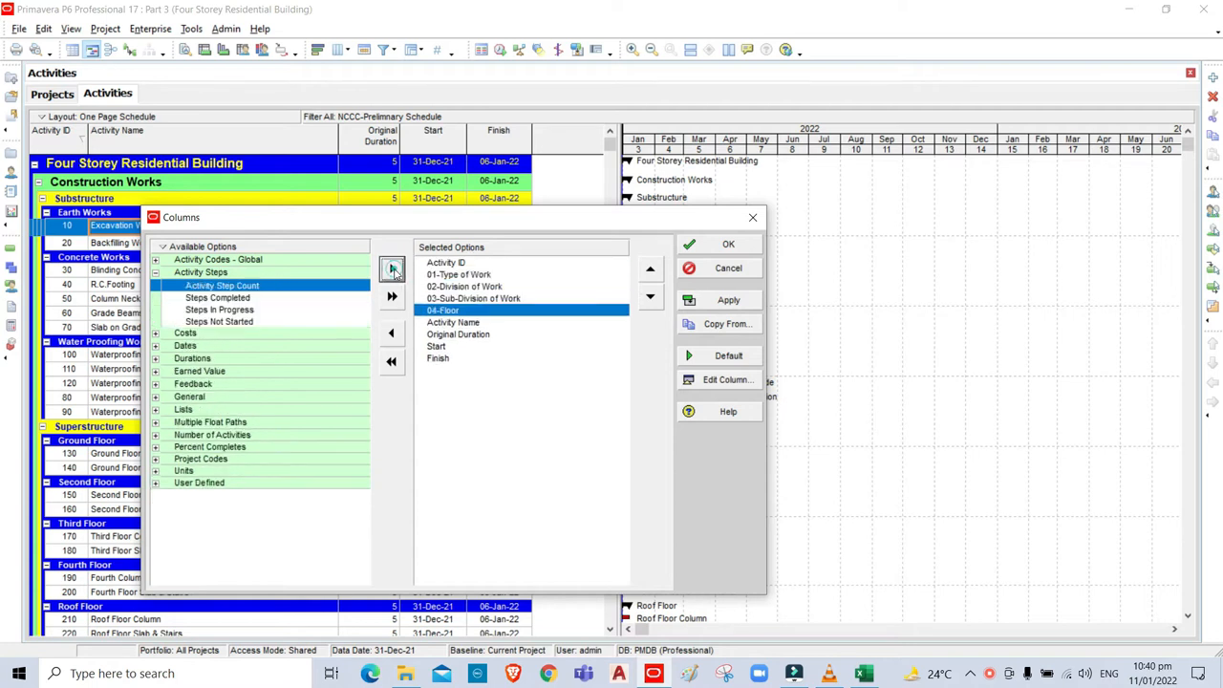
pyautogui.click(728, 247)
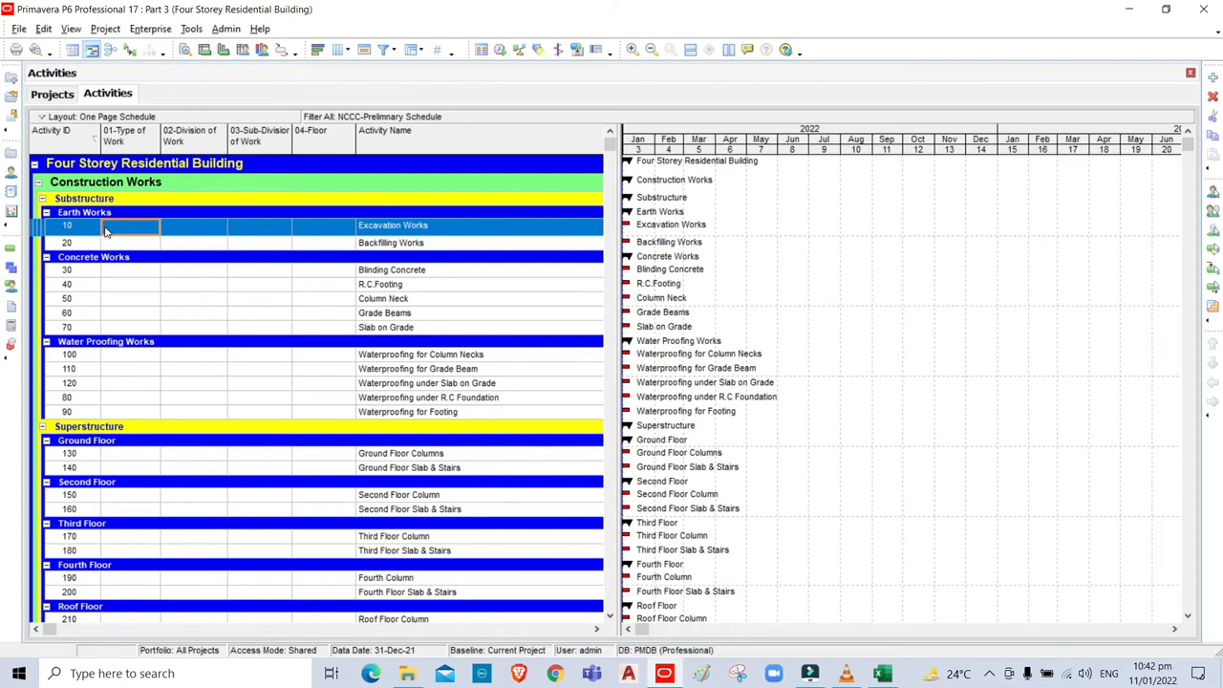
# Assign the (New) 01-Type of Work value to activity 10, with the list showing all values.
pyautogui.doubleClick(134, 227)
pyautogui.click(153, 228)
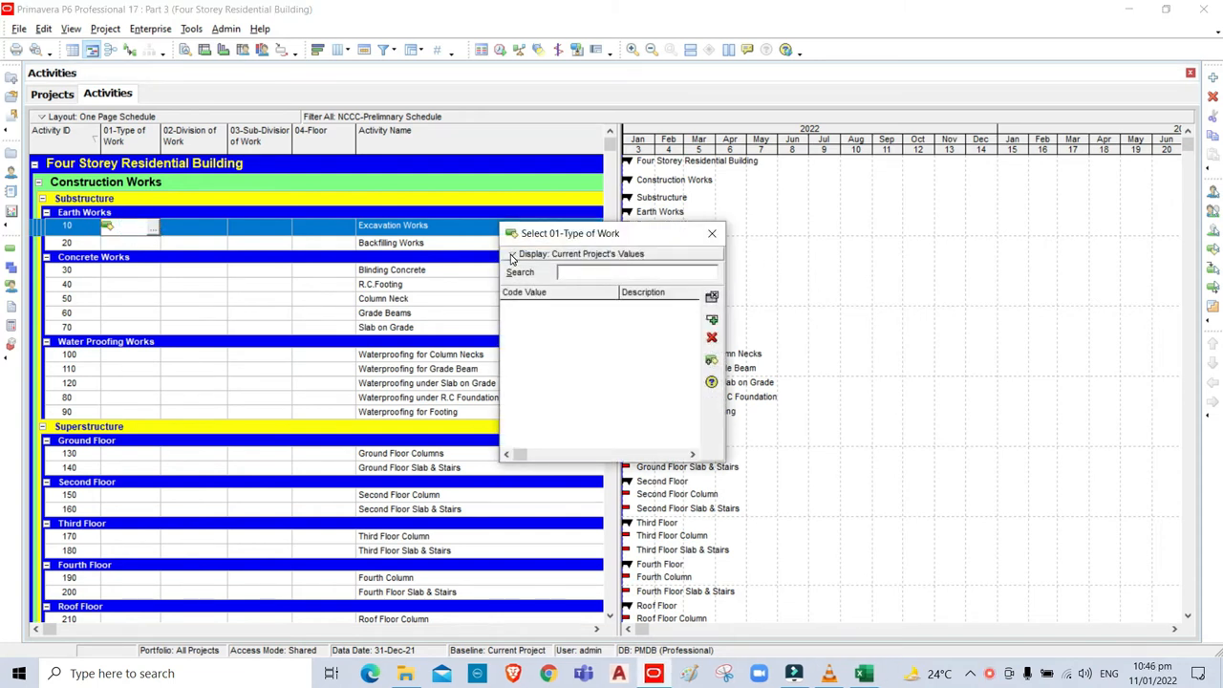
pyautogui.click(522, 256)
pyautogui.moveTo(523, 302)
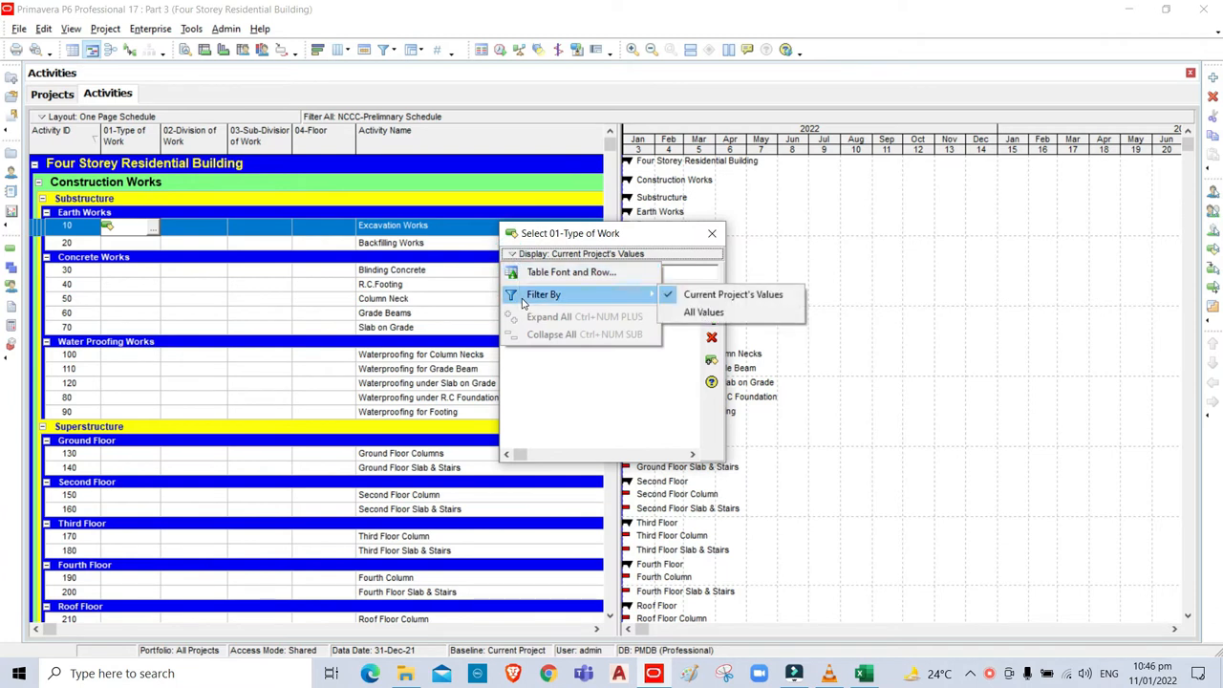
pyautogui.click(690, 314)
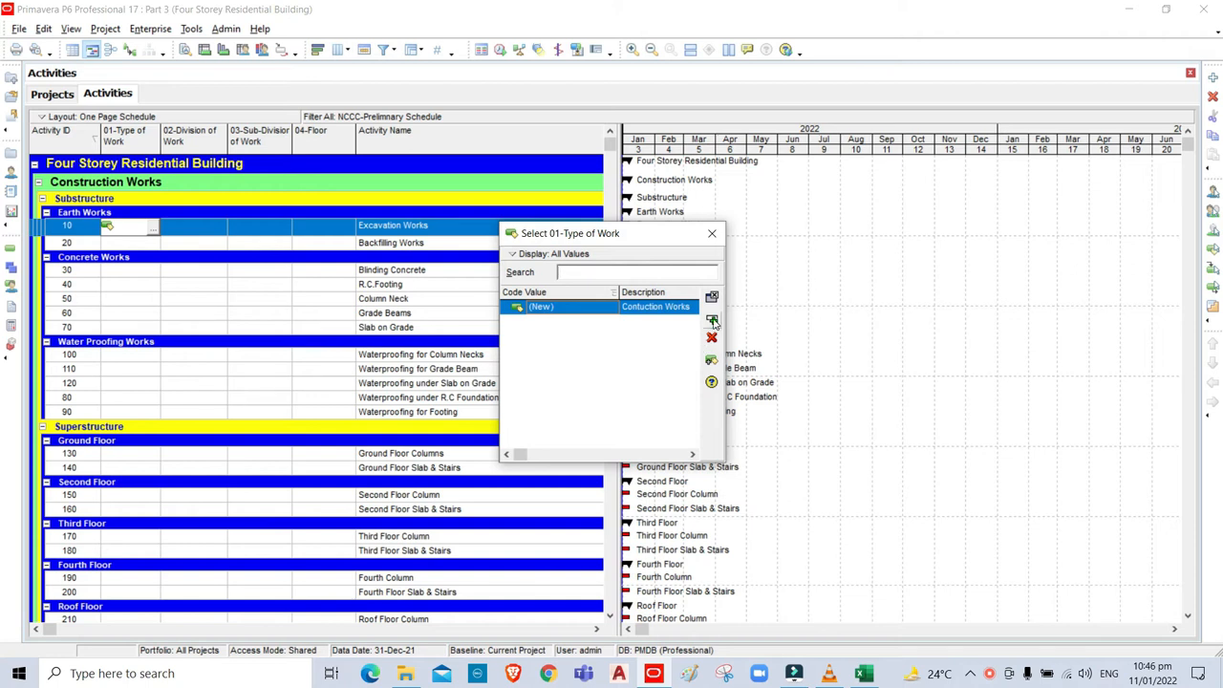
pyautogui.click(712, 319)
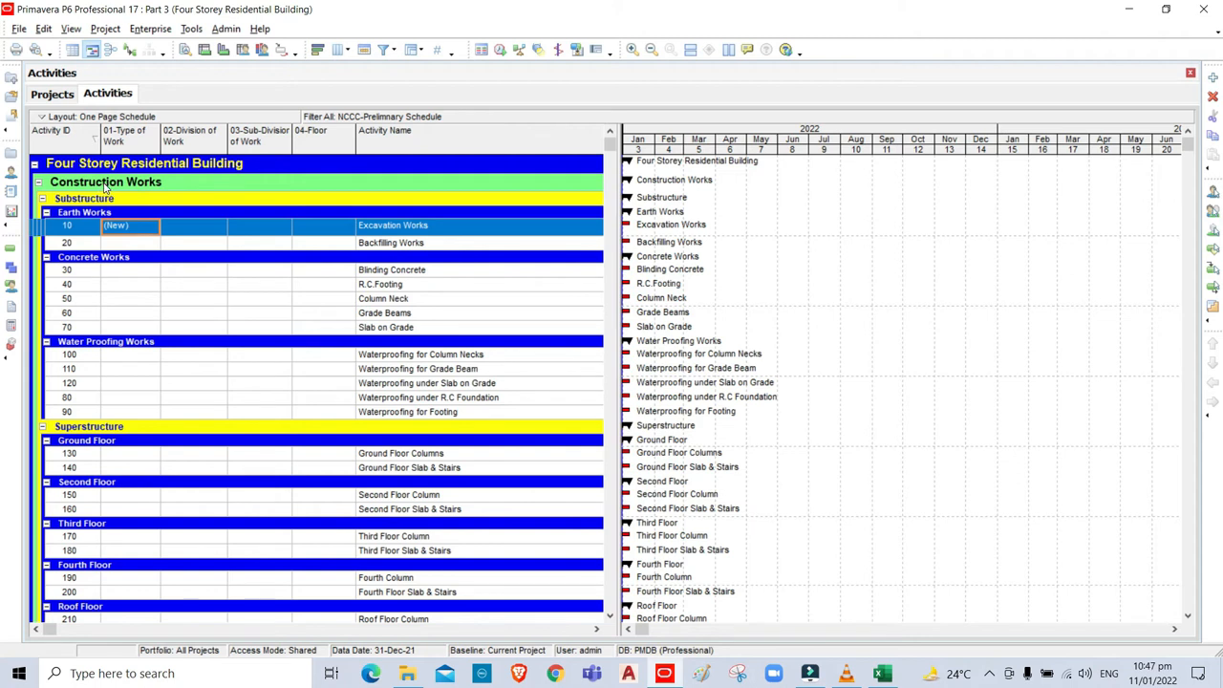
# Select activities 10 through 880 and fill (New) down into every activity's Type of Work.
pyautogui.scroll(-1, 106, 188)
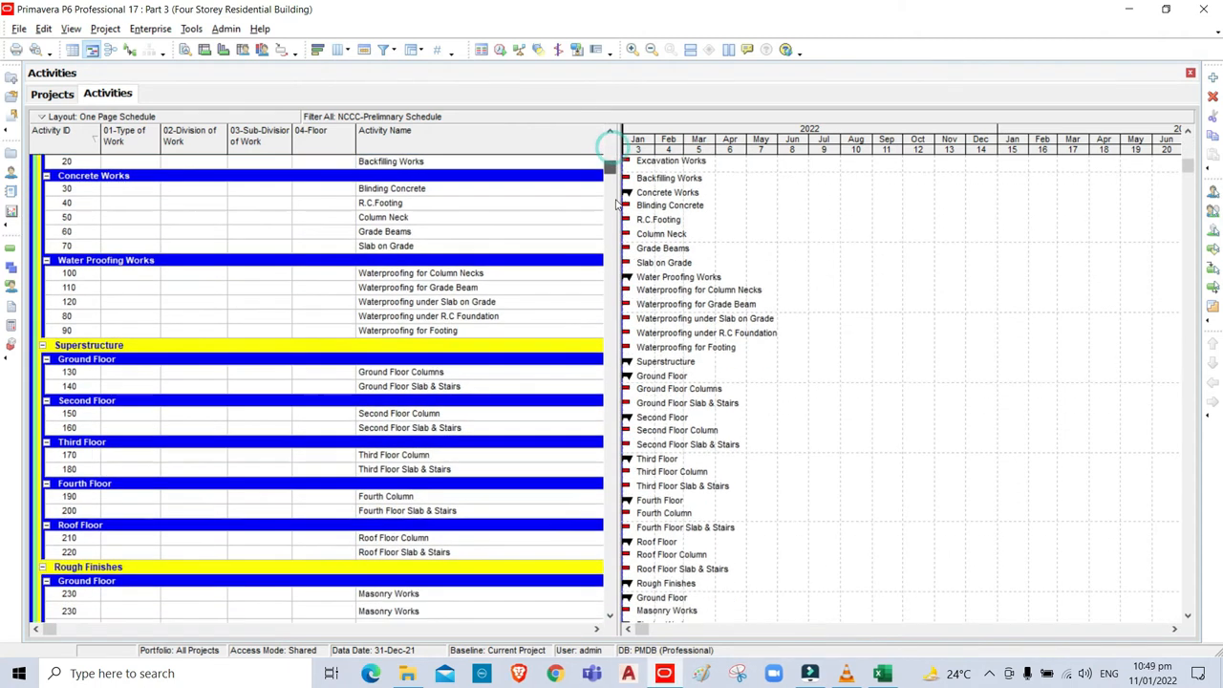
pyautogui.moveTo(616, 205); pyautogui.dragTo(628, 631)
pyautogui.click(114, 607)
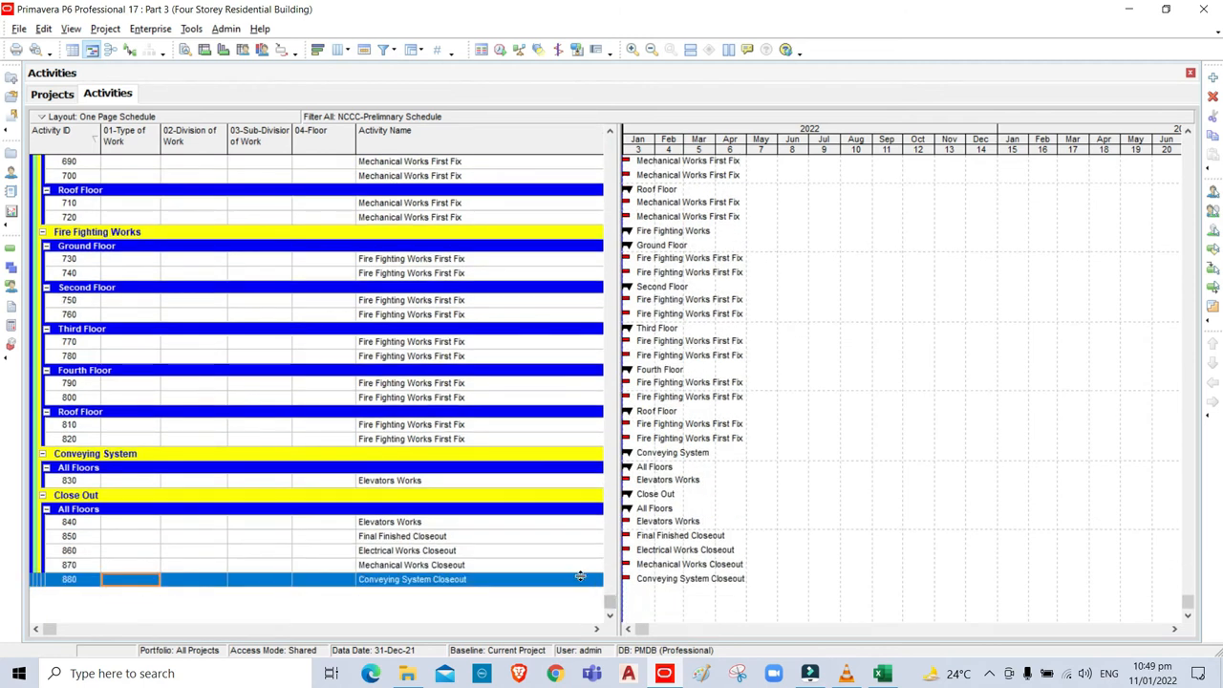
pyautogui.moveTo(611, 604); pyautogui.dragTo(648, 146)
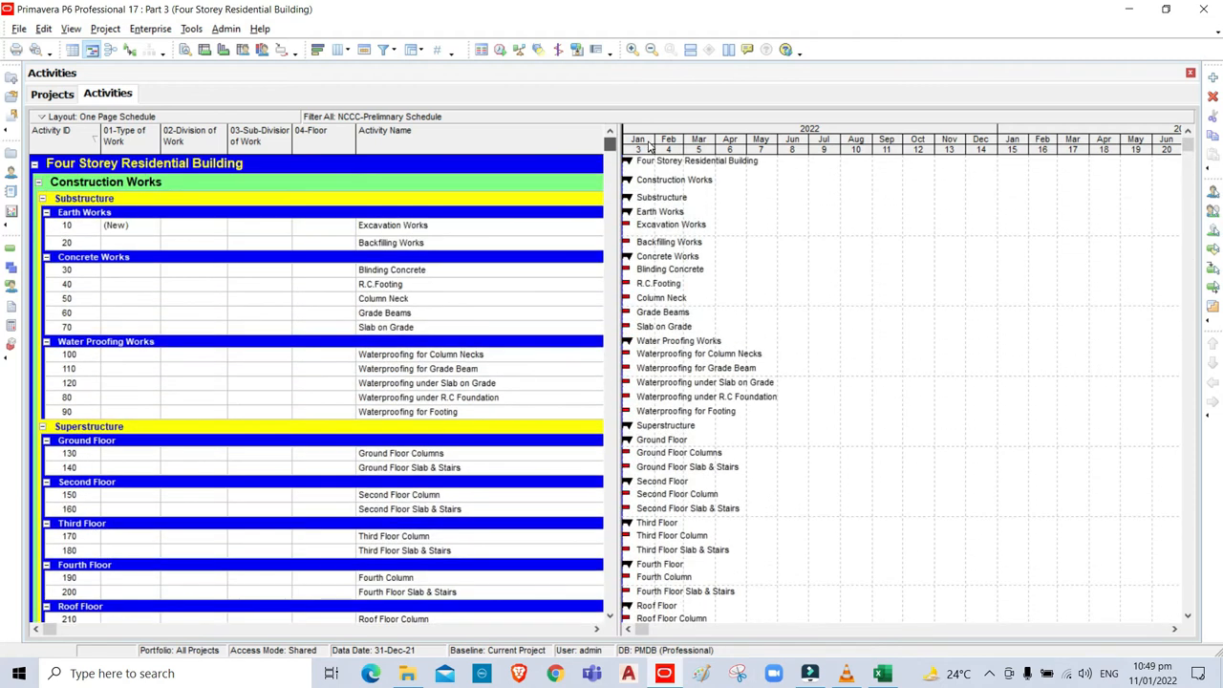
pyautogui.click(122, 229)
pyautogui.hotkey('ctrl', 'a')
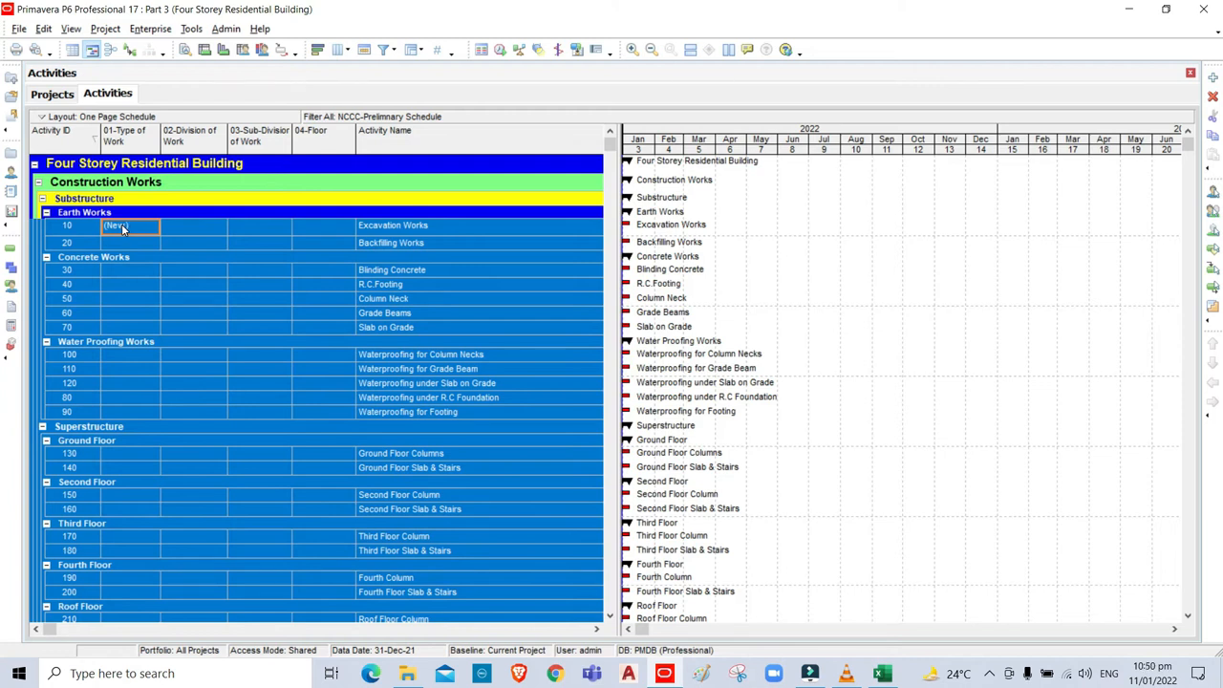
pyautogui.hotkey('ctrl', 'e')
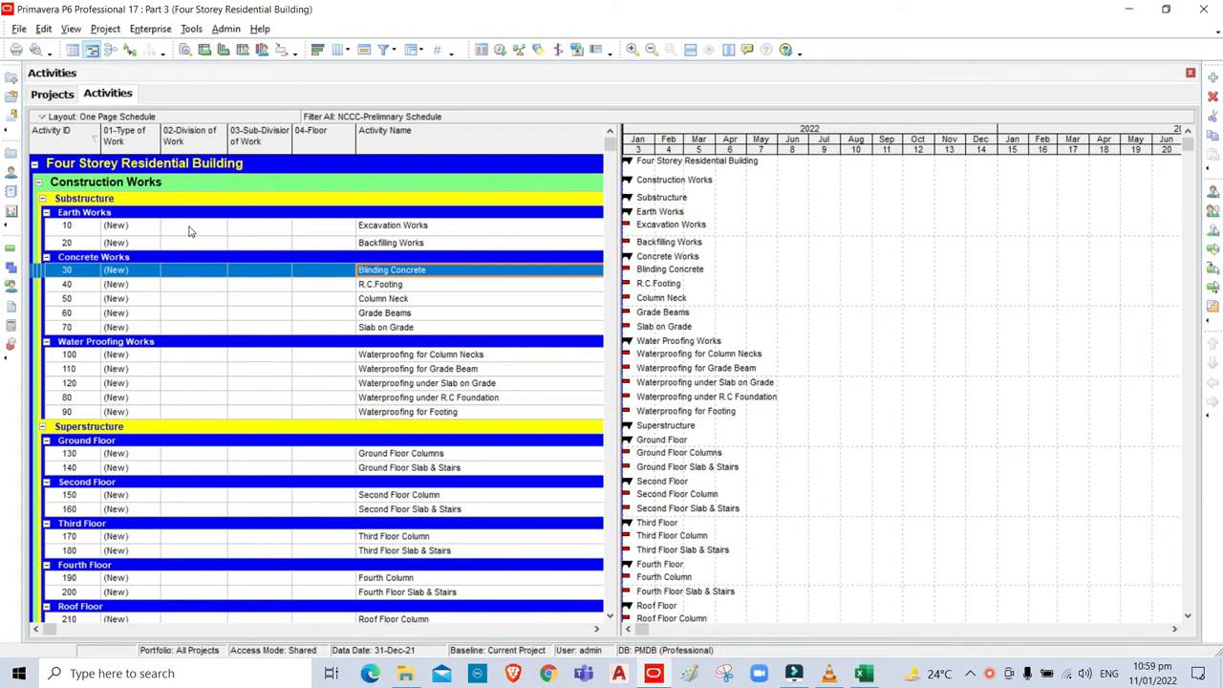
# Assign Substructure (New) to activity 10's 02-Division of Work and fill it down through activity 90.
pyautogui.click(189, 230)
pyautogui.click(221, 230)
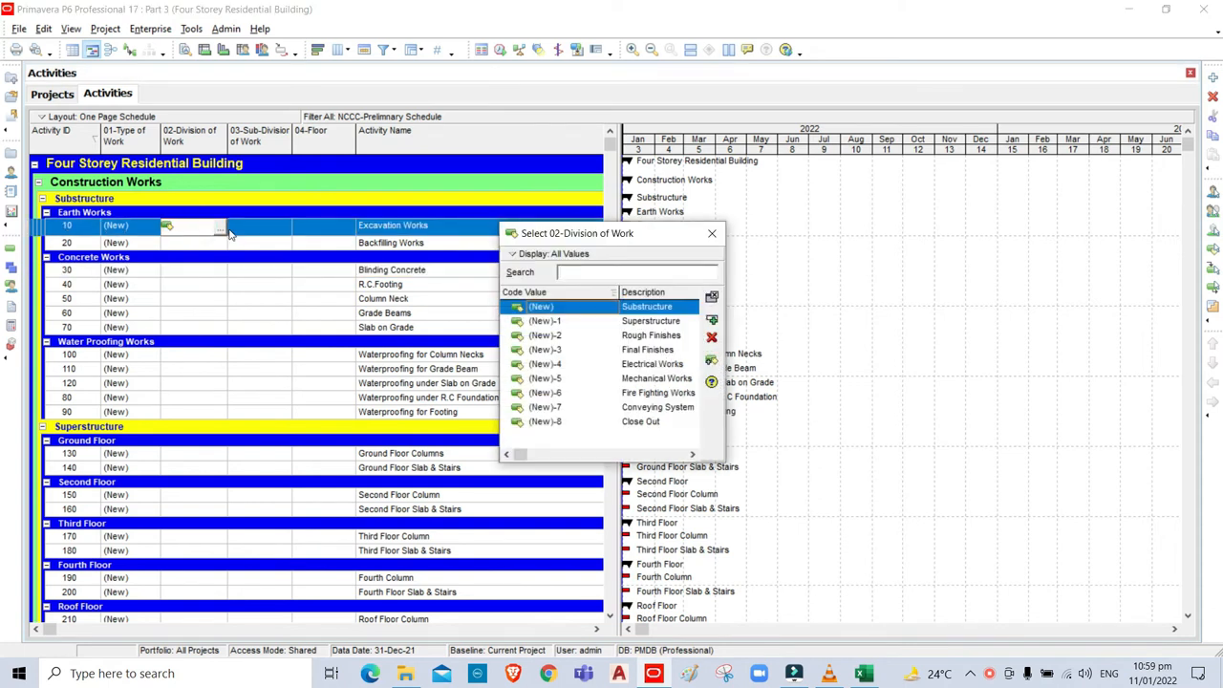
pyautogui.click(515, 258)
pyautogui.moveTo(564, 295)
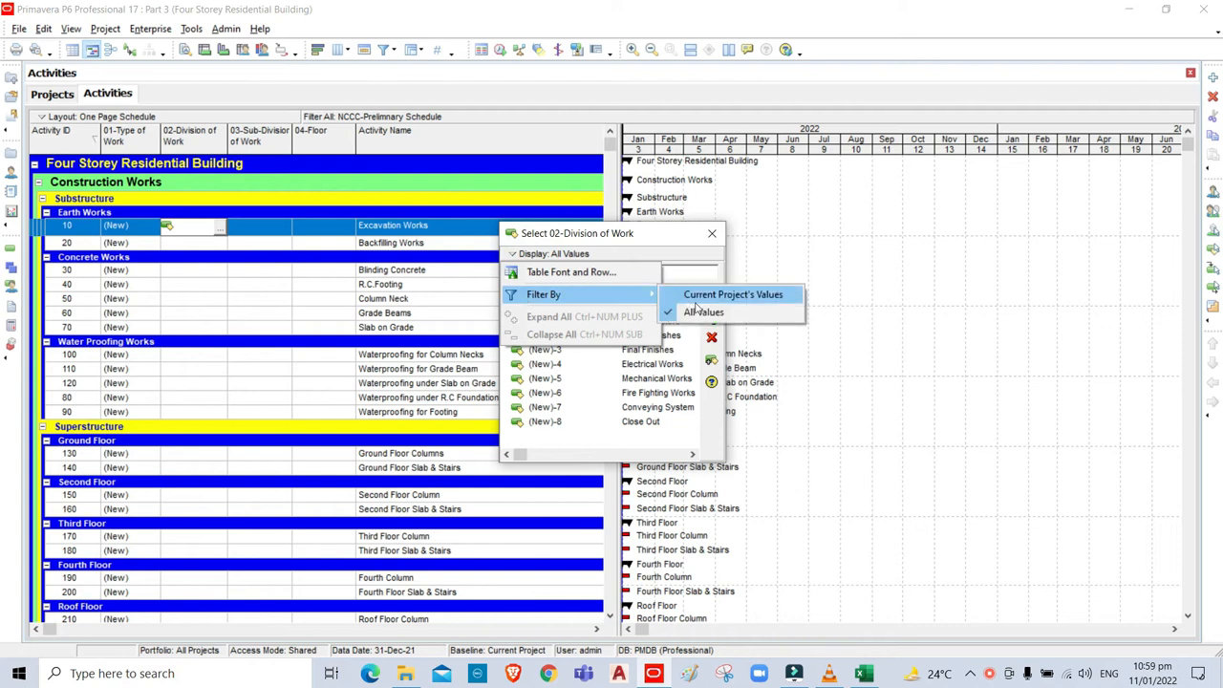
pyautogui.click(698, 314)
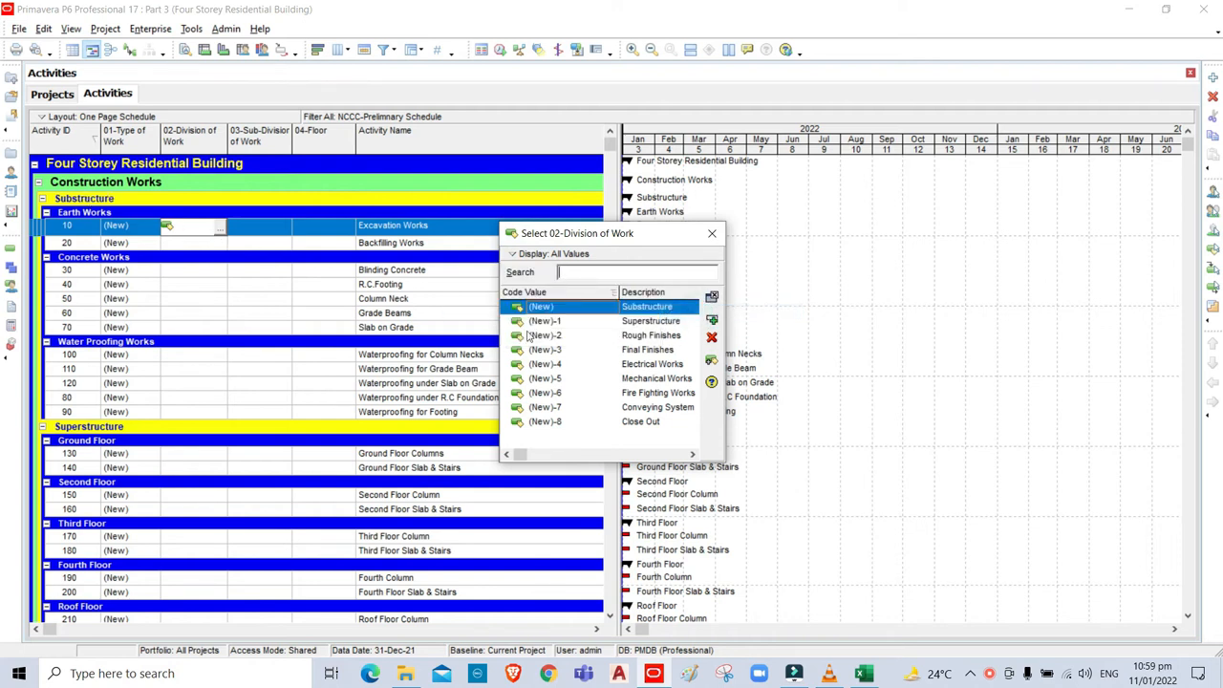
pyautogui.click(712, 322)
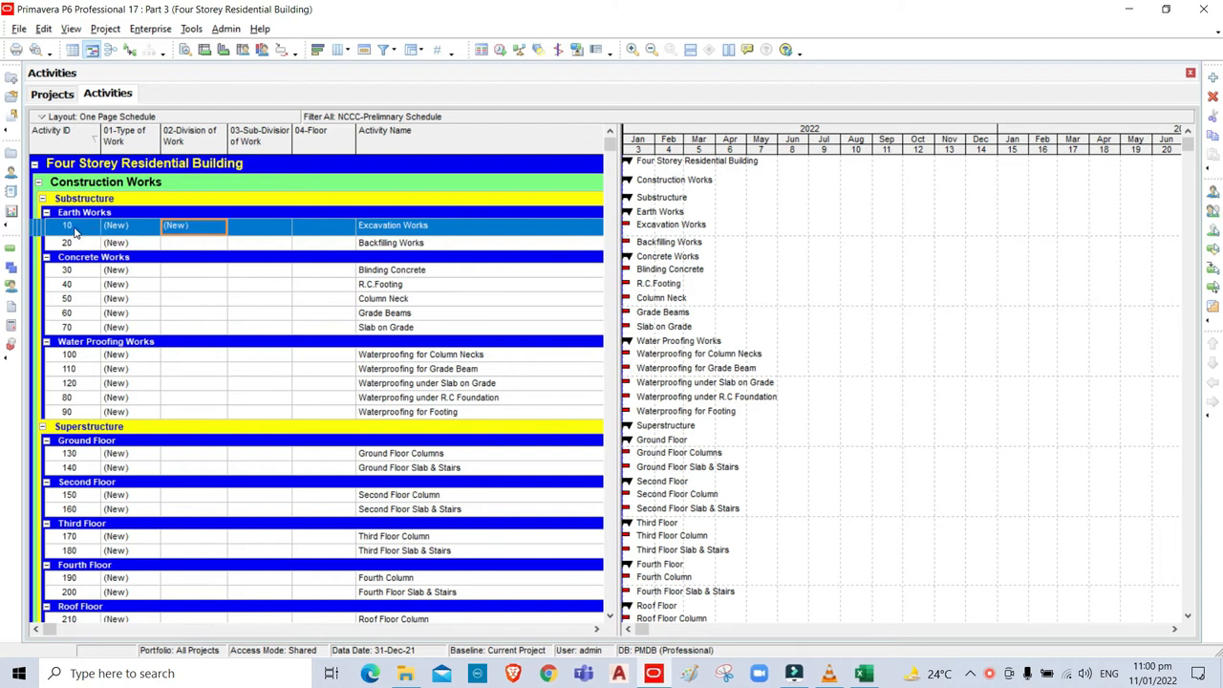
pyautogui.click(188, 413)
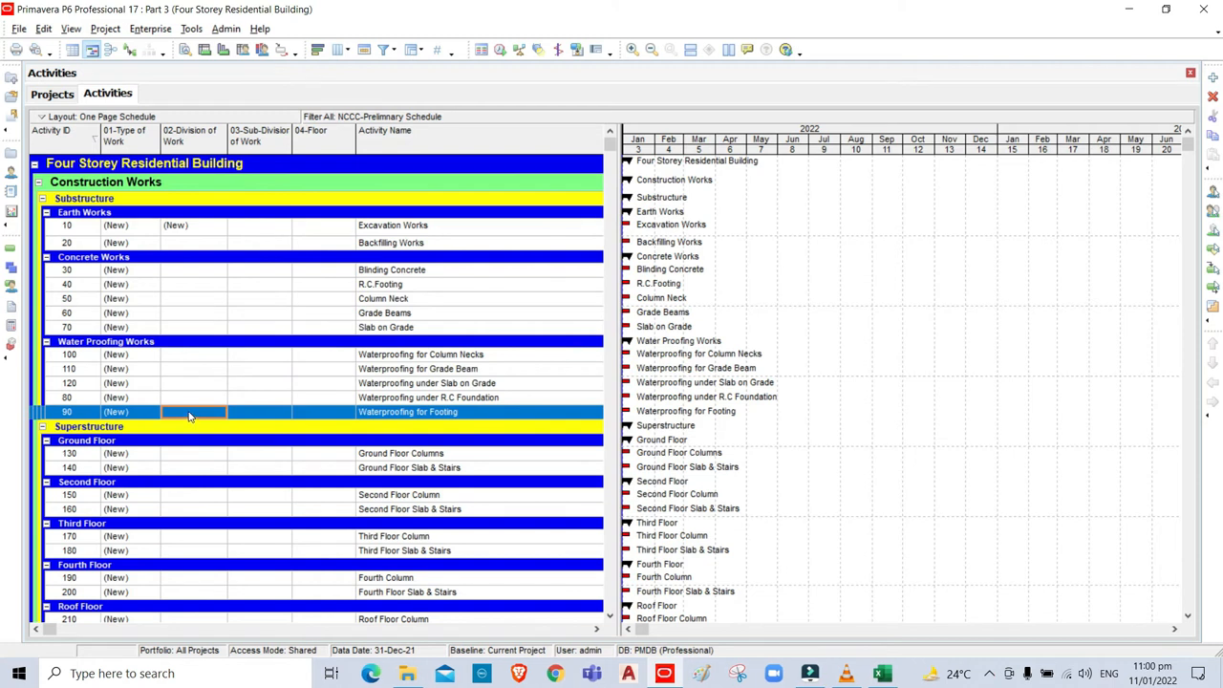
pyautogui.keyDown('shift'); pyautogui.click(189, 226); pyautogui.keyUp('shift')
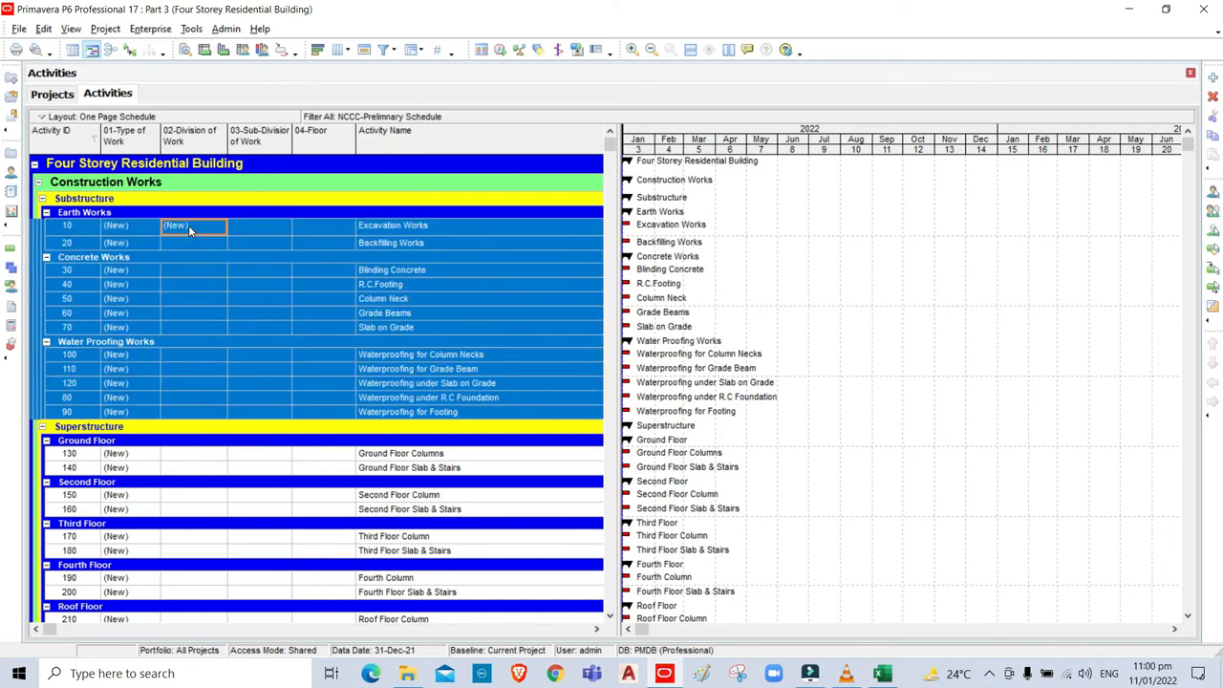
pyautogui.hotkey('ctrl', 'e')
# Assign Superstructure (New)-1 to activity 130's Division of Work and fill it down through activity 220.
pyautogui.click(179, 455)
pyautogui.click(178, 455)
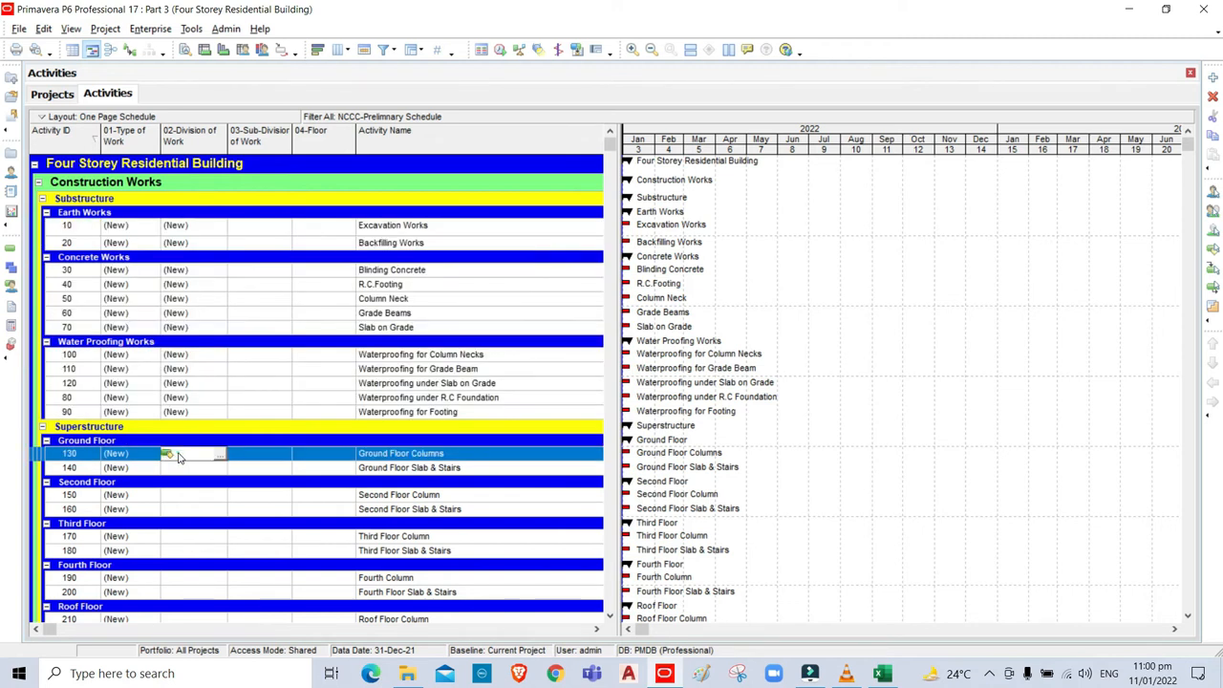
pyautogui.click(220, 455)
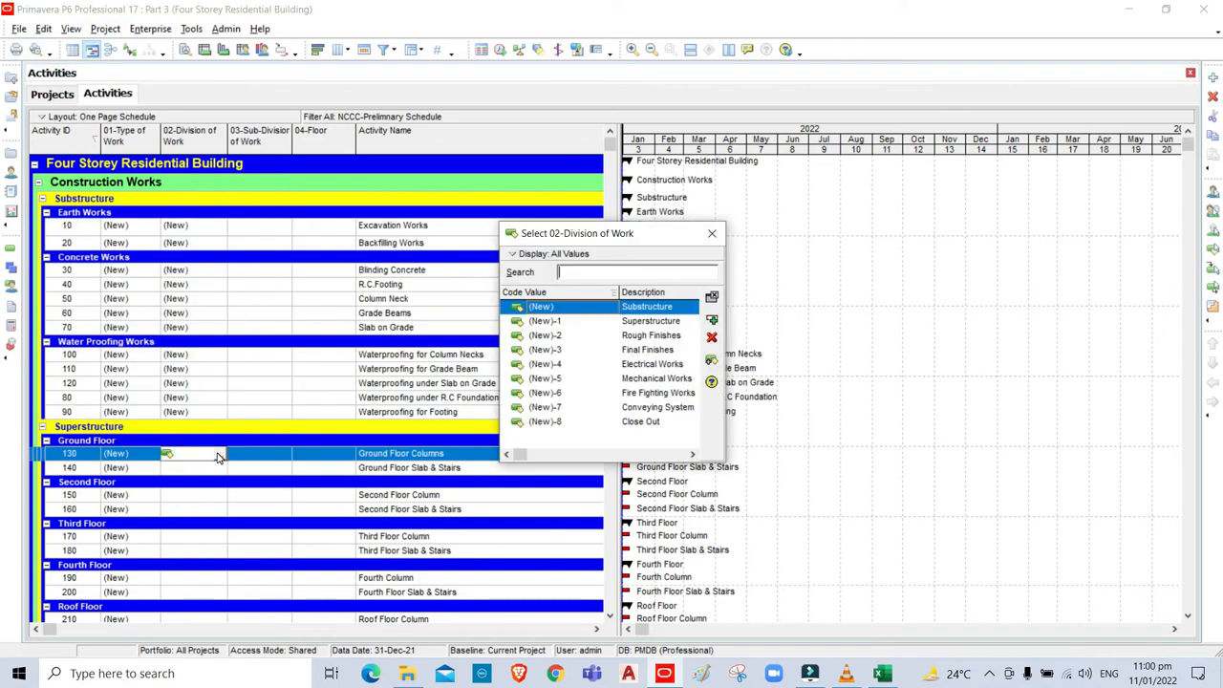
pyautogui.click(640, 322)
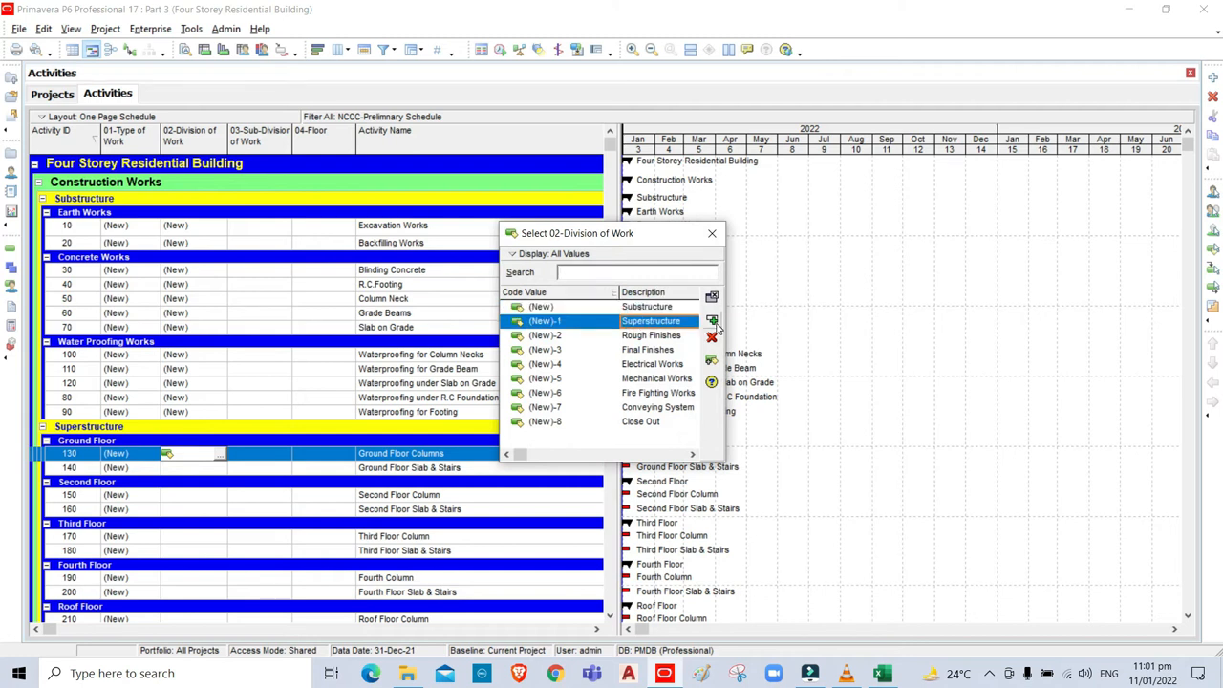
pyautogui.click(713, 322)
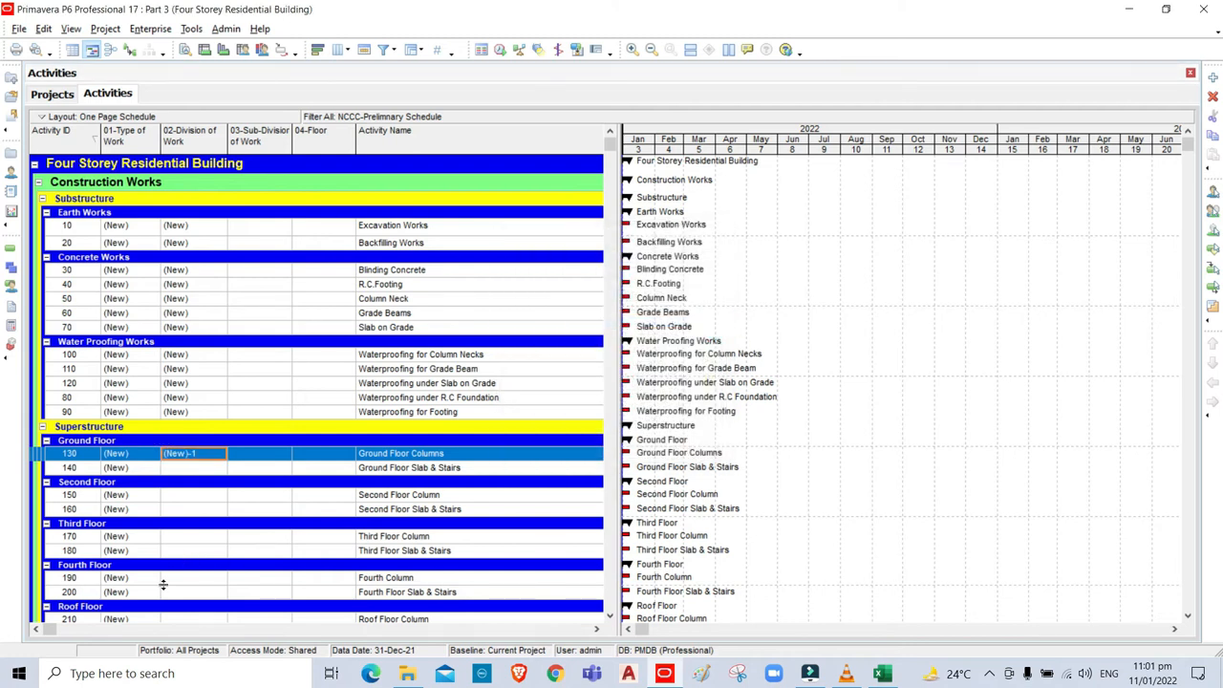
pyautogui.click(1186, 616)
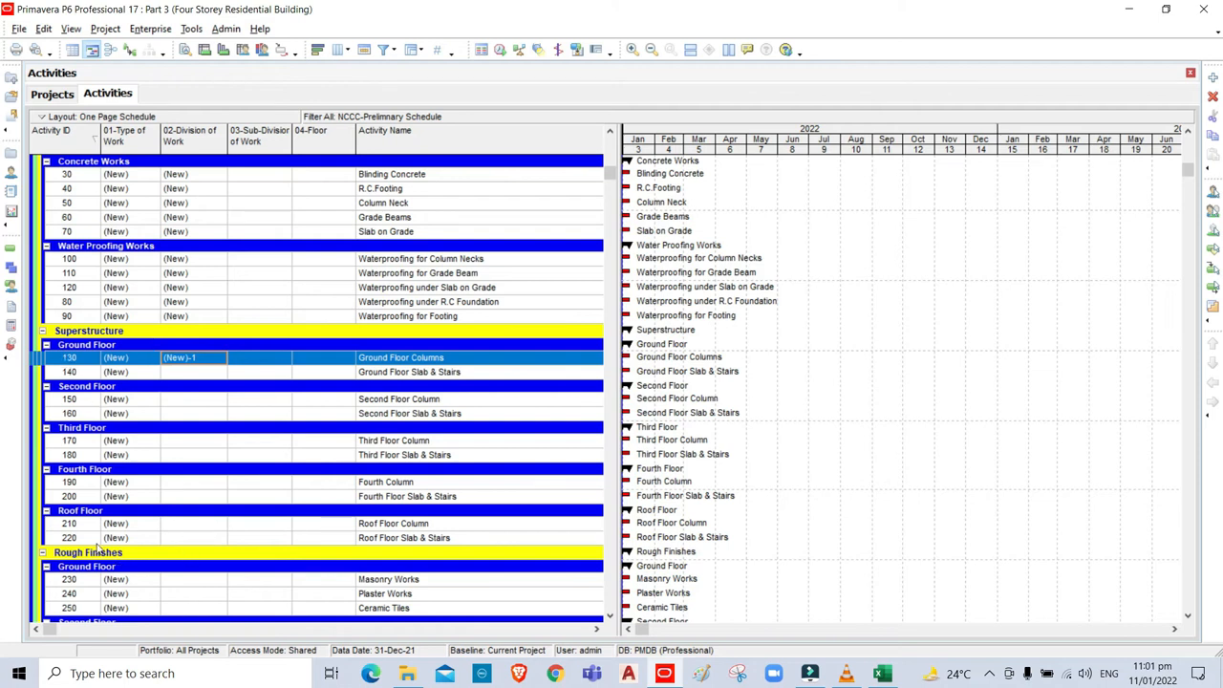
pyautogui.click(180, 540)
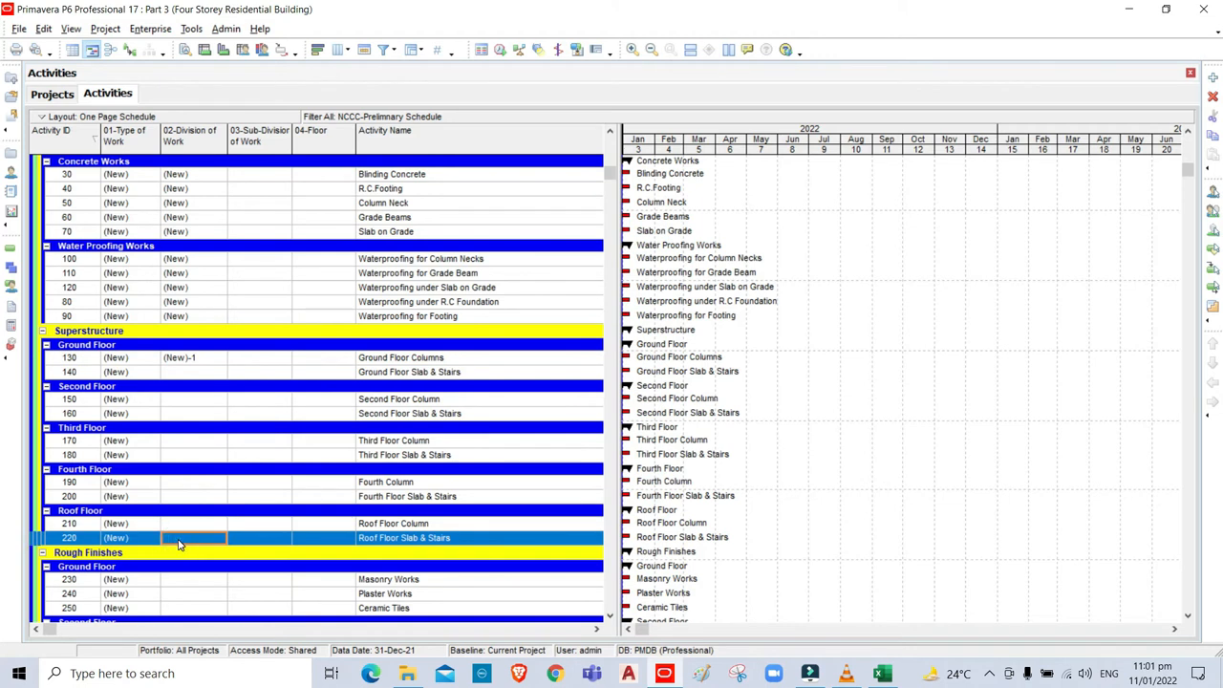
pyautogui.keyDown('shift'); pyautogui.click(181, 359); pyautogui.keyUp('shift')
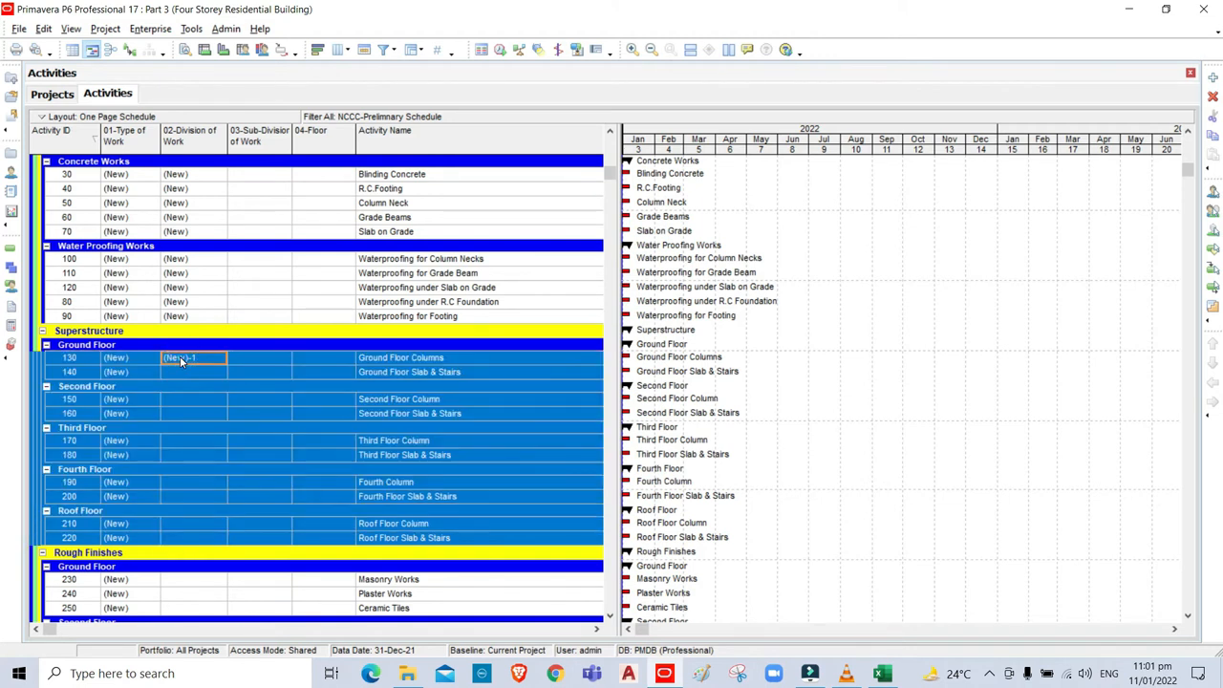
pyautogui.hotkey('ctrl', 'e')
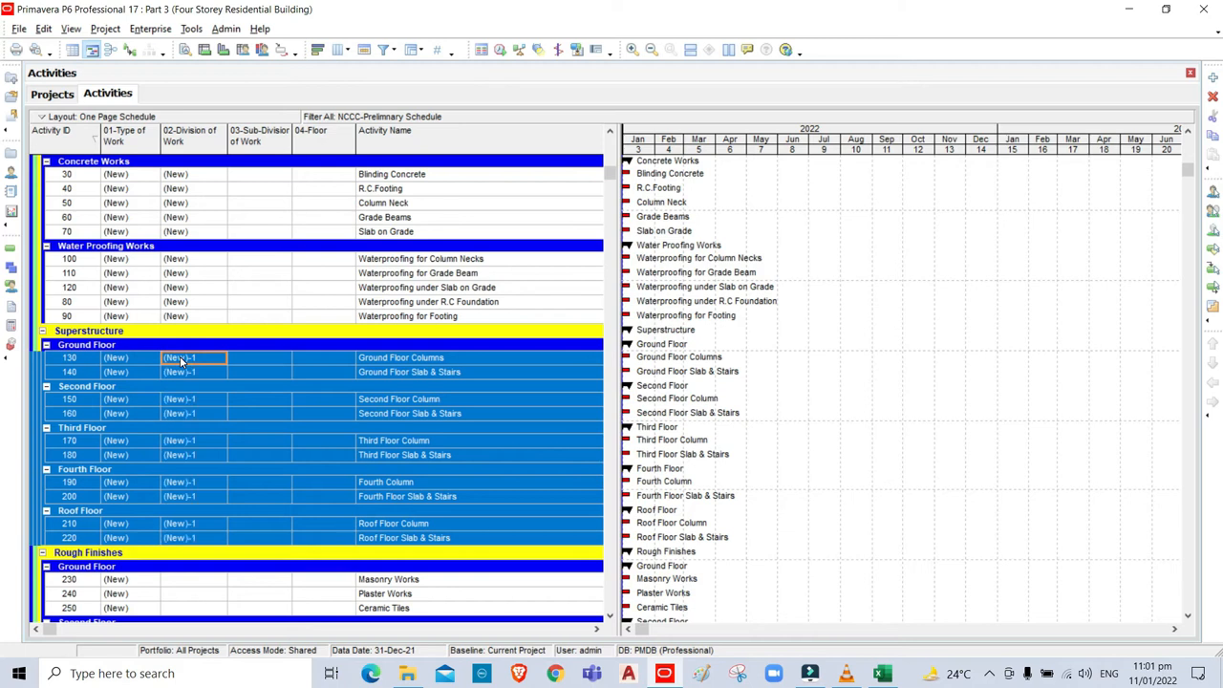
pyautogui.scroll(-7, 201, 319)
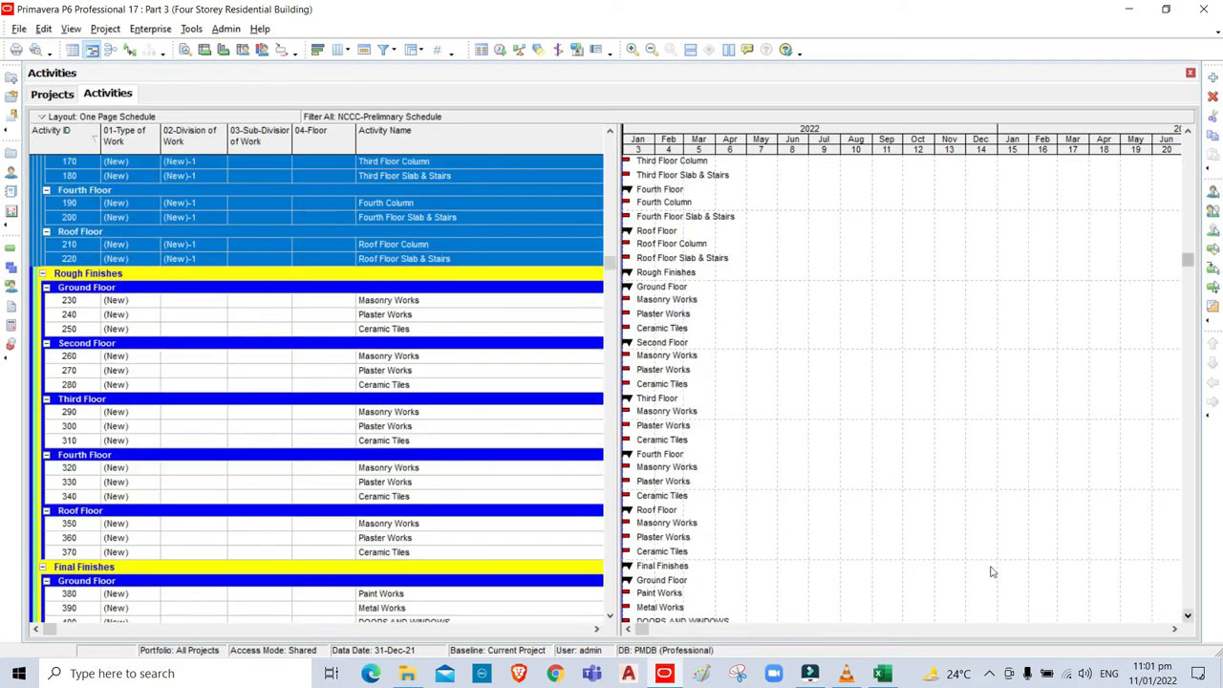
# Give Rough Finishes activities 230 through 370 the (New)-2 Division of Work code.
pyautogui.doubleClick(184, 304)
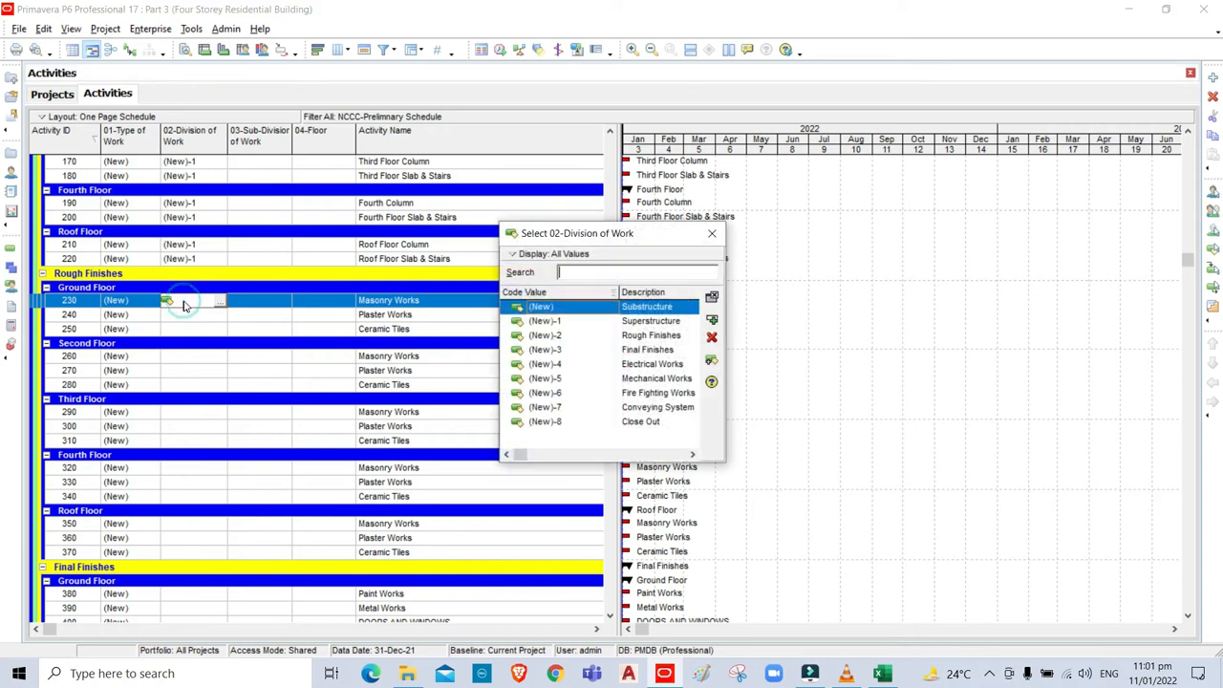
pyautogui.click(634, 336)
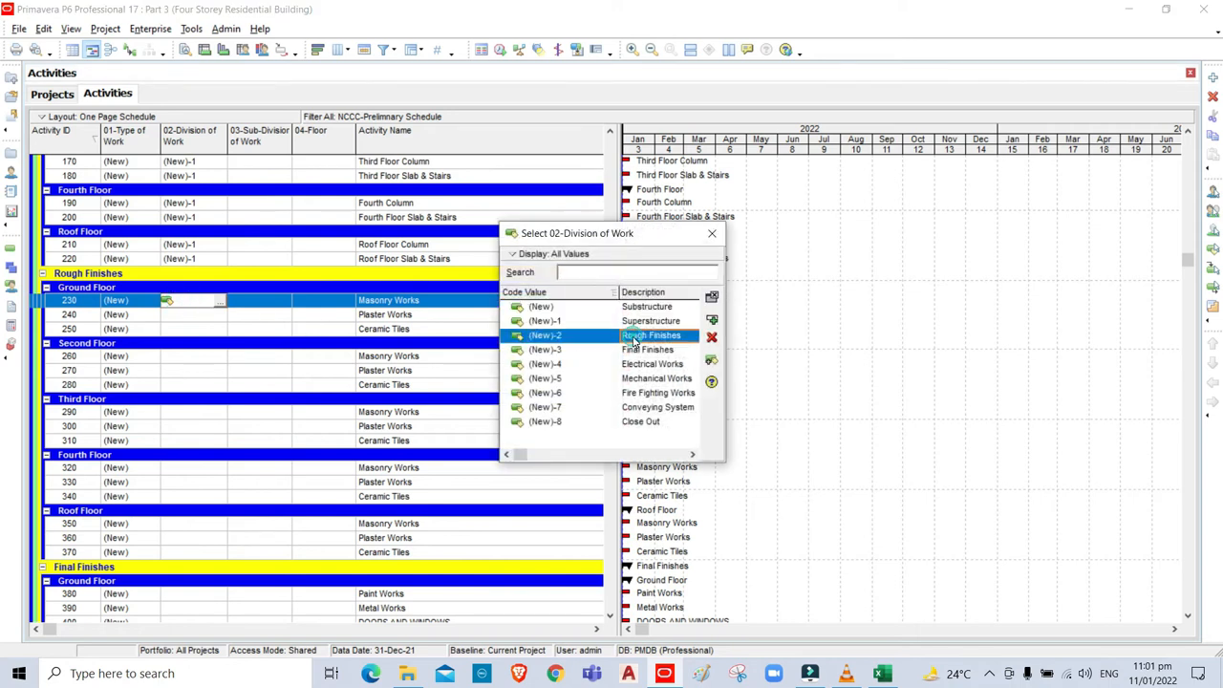
pyautogui.click(710, 320)
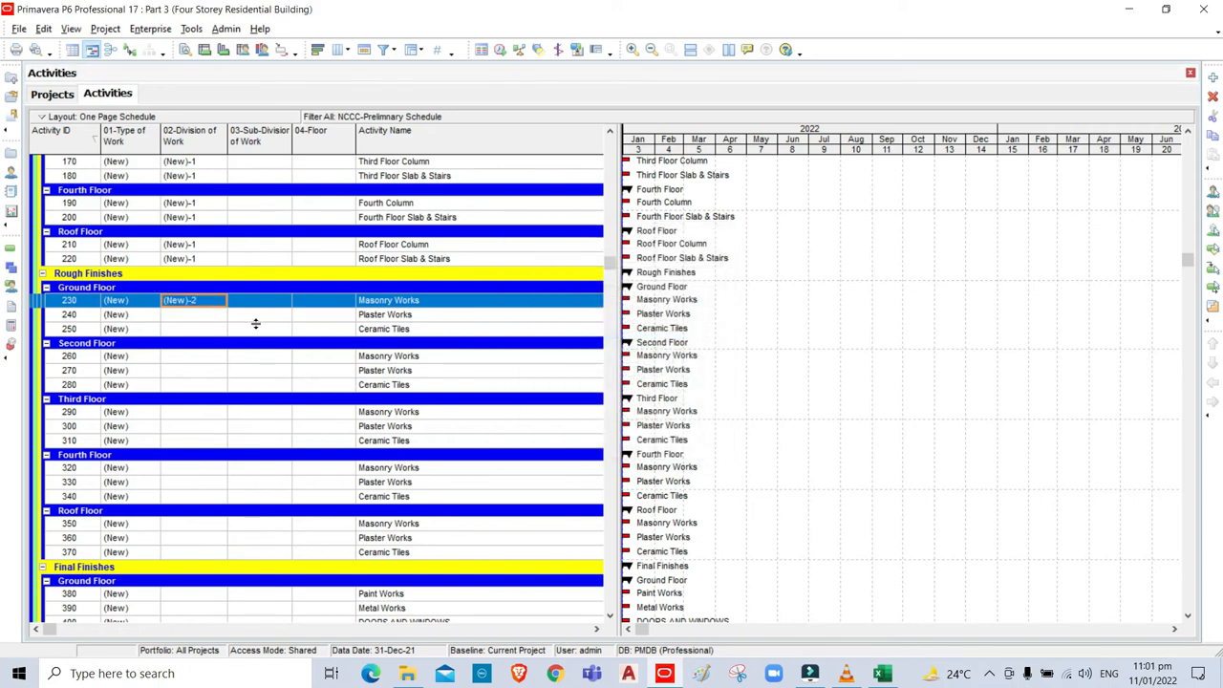
pyautogui.click(187, 553)
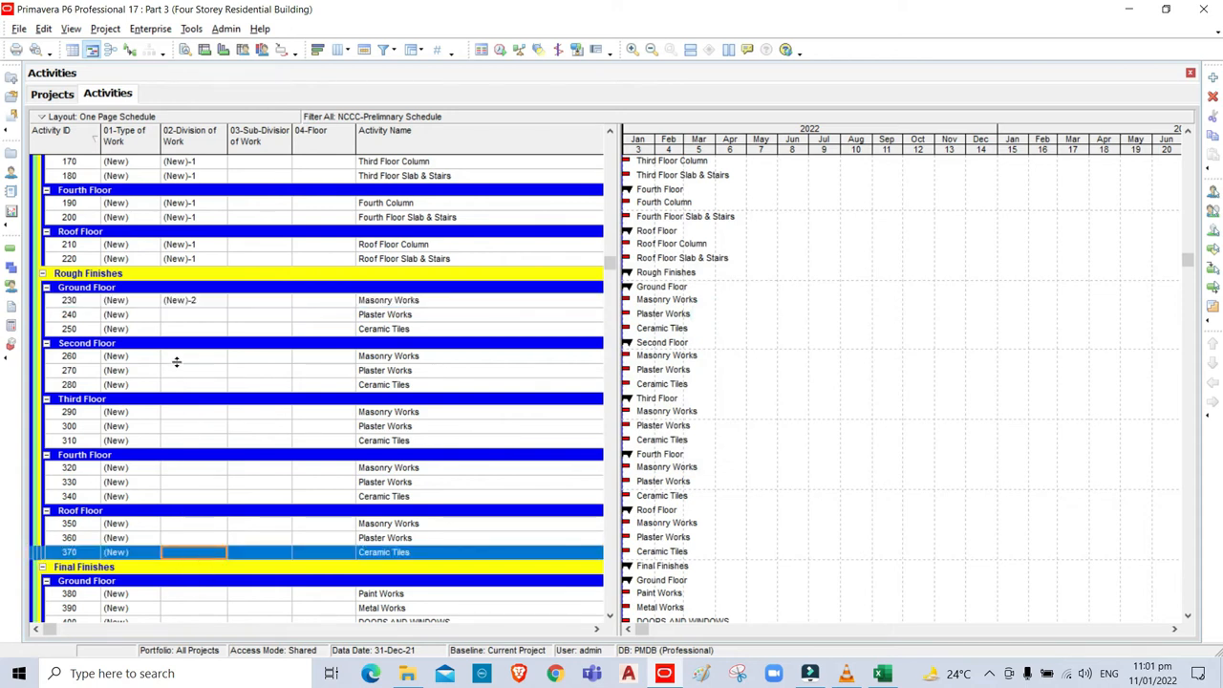
pyautogui.keyDown('shift'); pyautogui.click(174, 303); pyautogui.keyUp('shift')
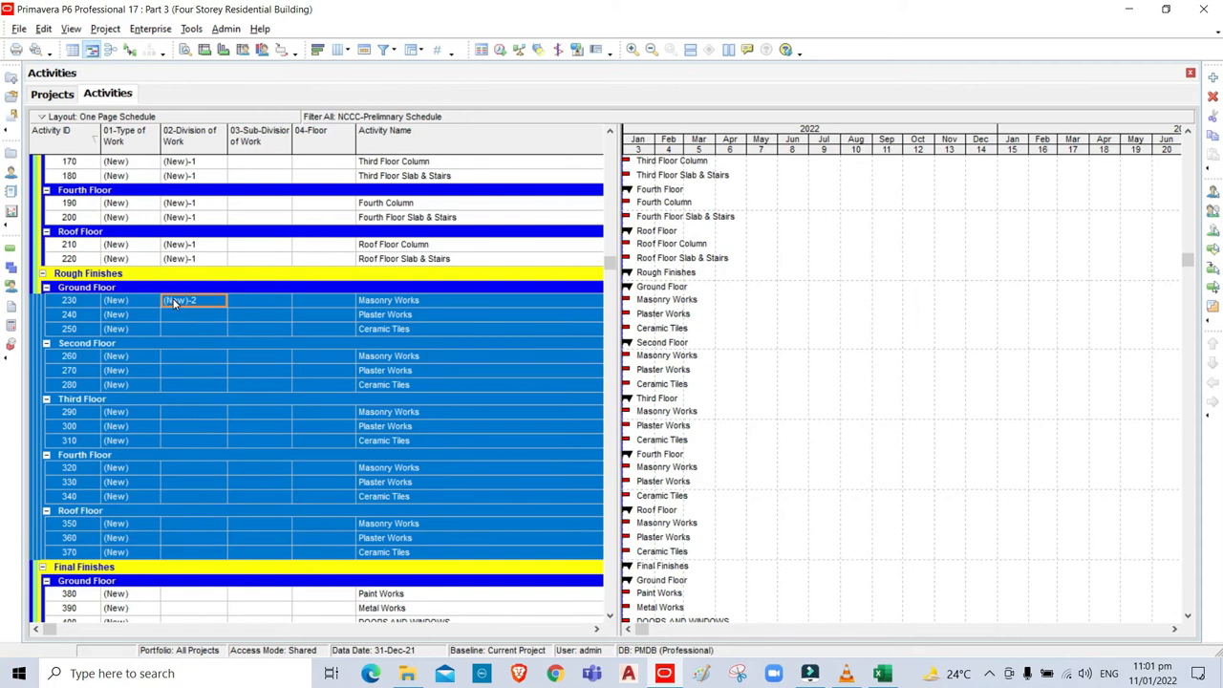
pyautogui.hotkey('ctrl', 'e')
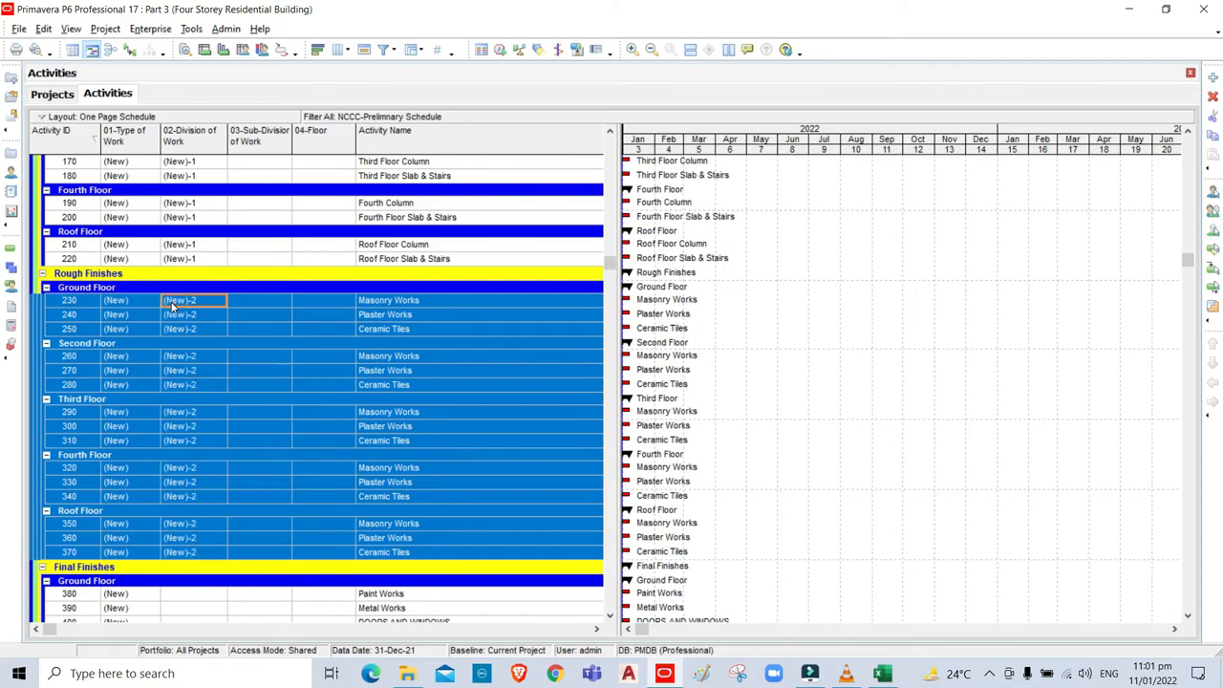
# Give Final Finishes activities 380 through 520 the (New)-3 Division of Work code.
pyautogui.click(1188, 616)
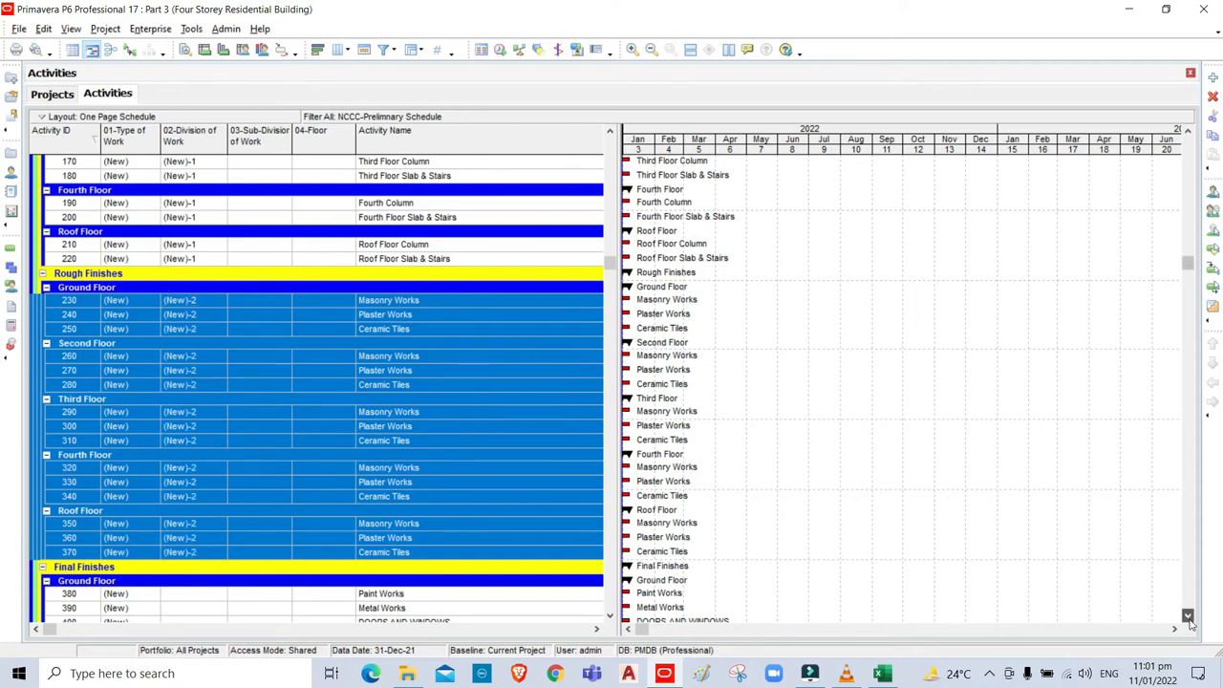
pyautogui.click(1189, 618)
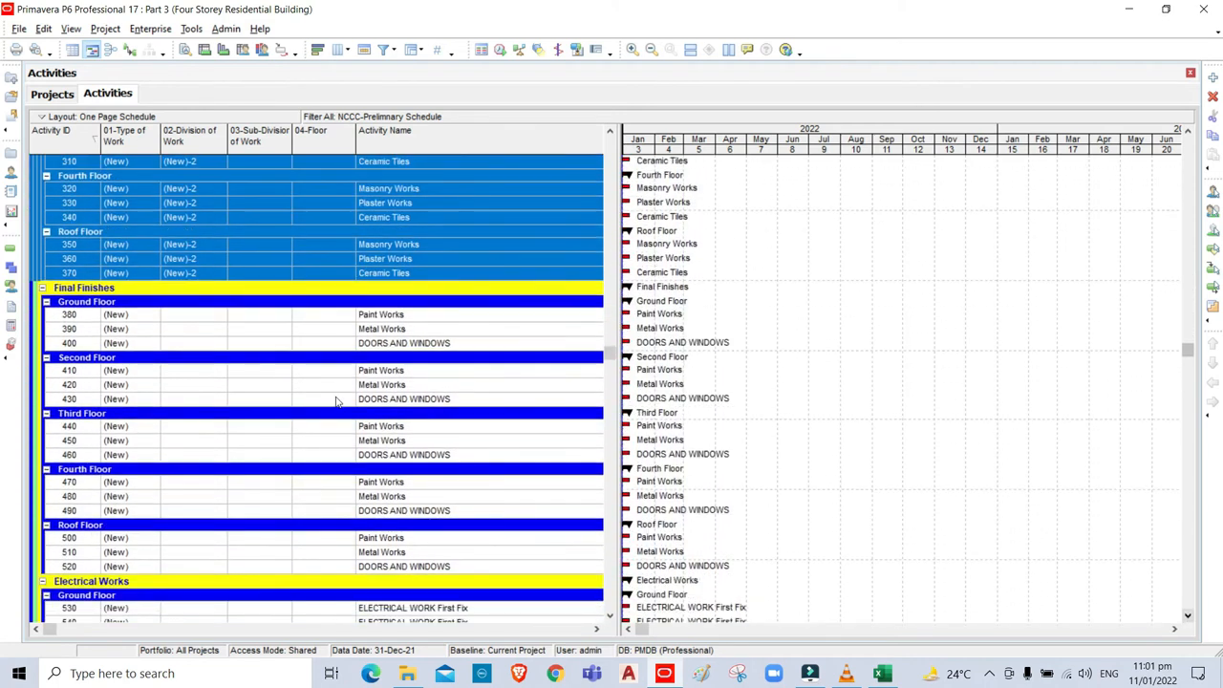
pyautogui.click(181, 315)
pyautogui.click(196, 315)
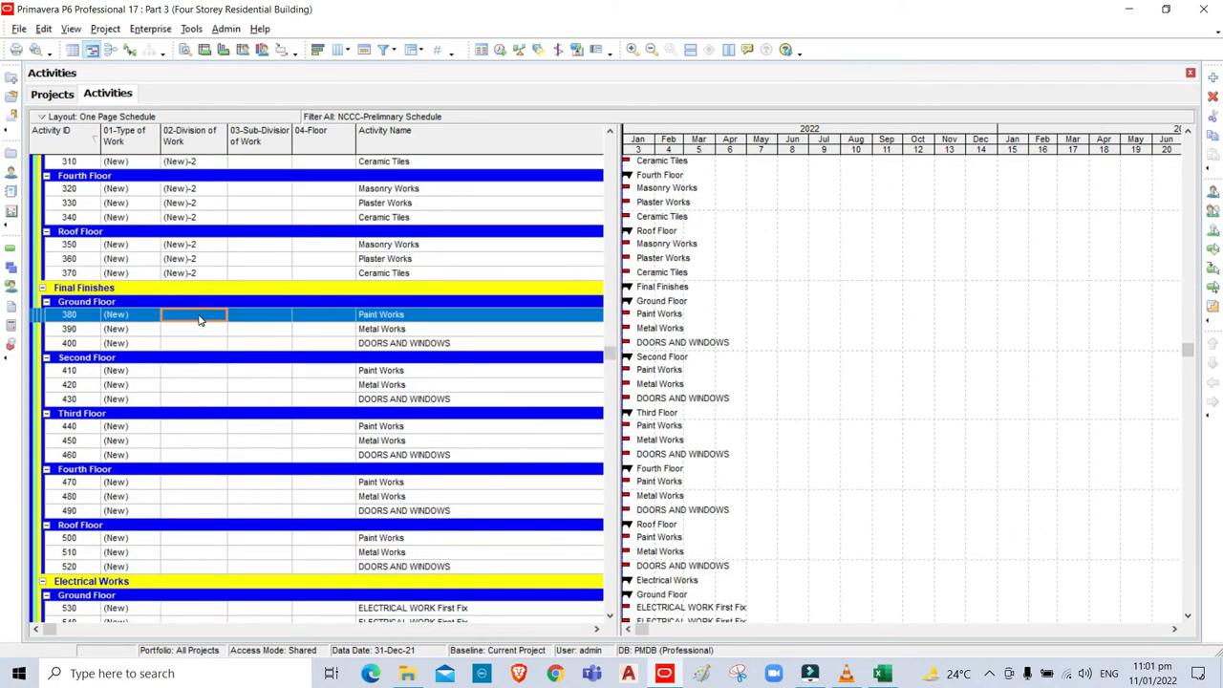
pyautogui.click(219, 314)
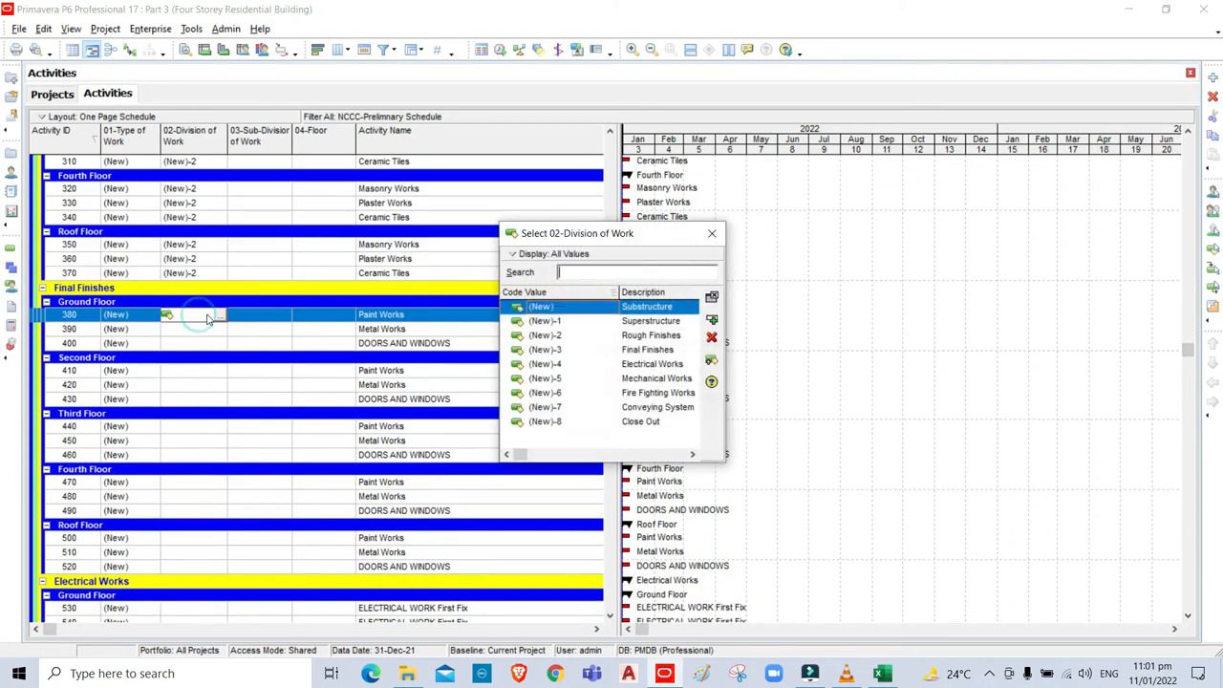
pyautogui.click(632, 352)
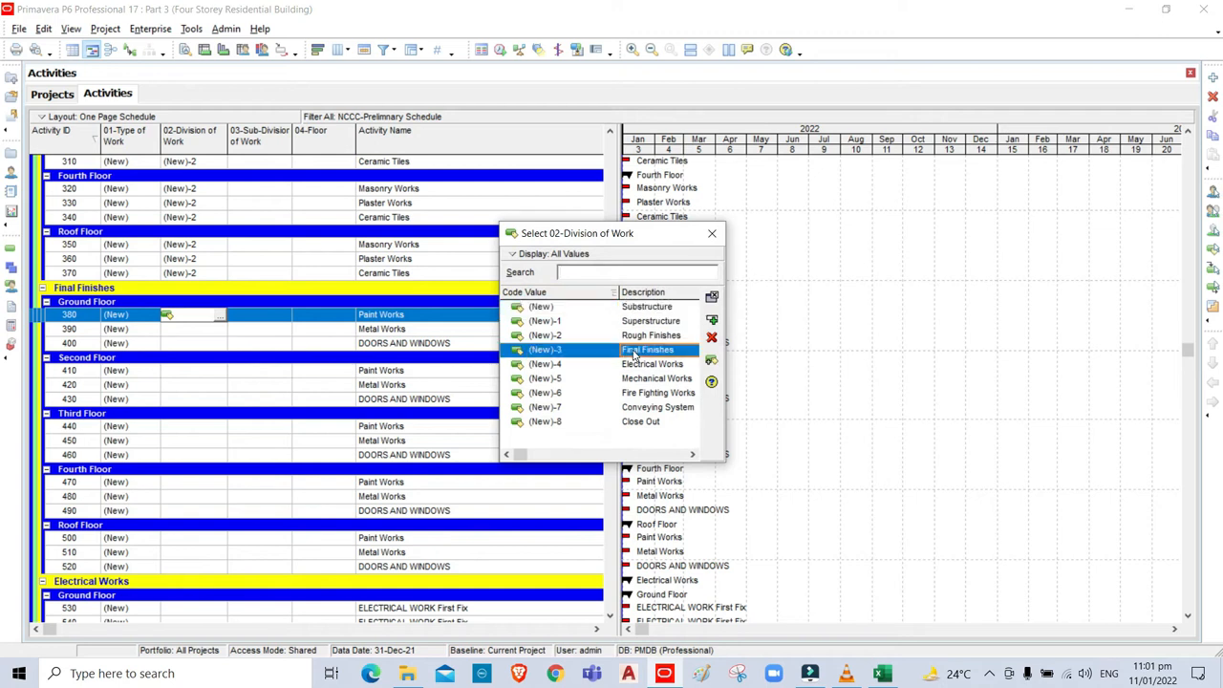
pyautogui.click(712, 321)
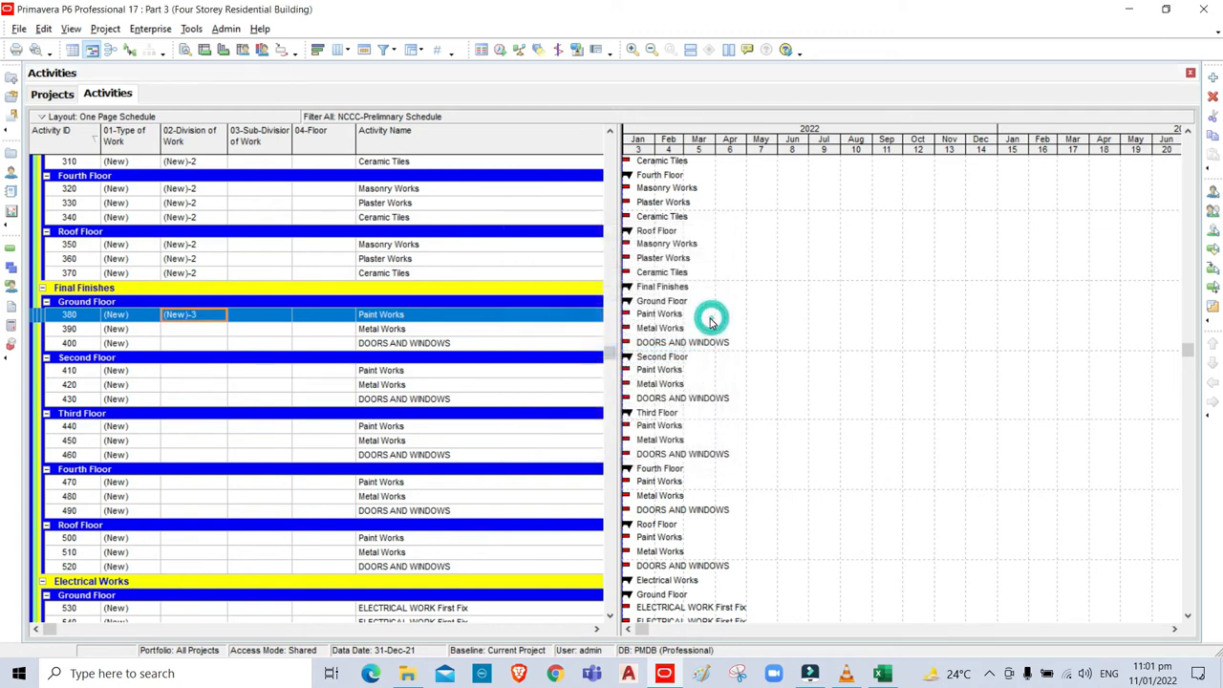
pyautogui.click(189, 567)
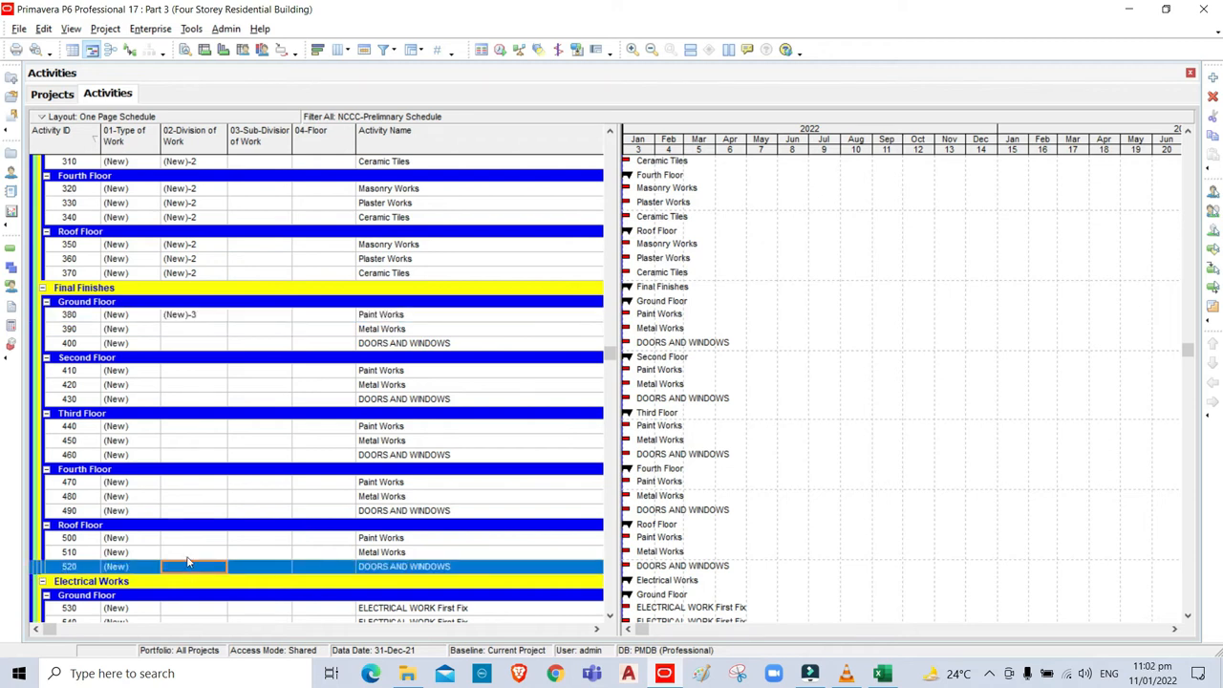
pyautogui.keyDown('shift'); pyautogui.click(185, 316); pyautogui.keyUp('shift')
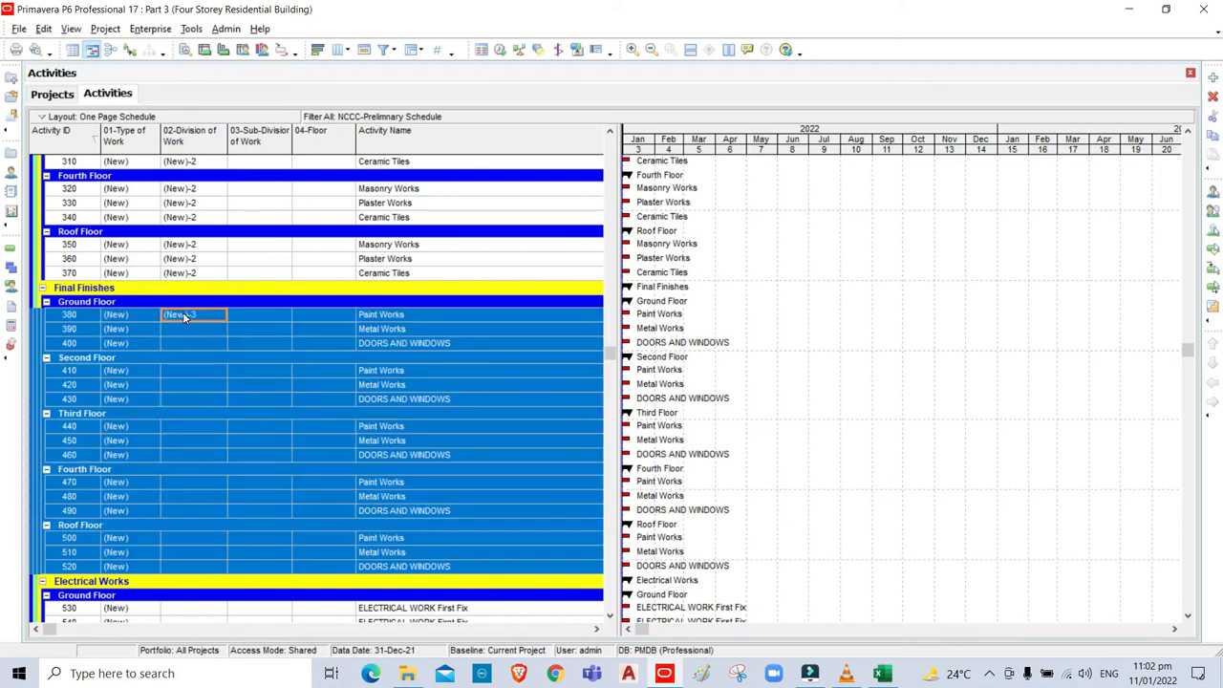
pyautogui.hotkey('ctrl', 'e')
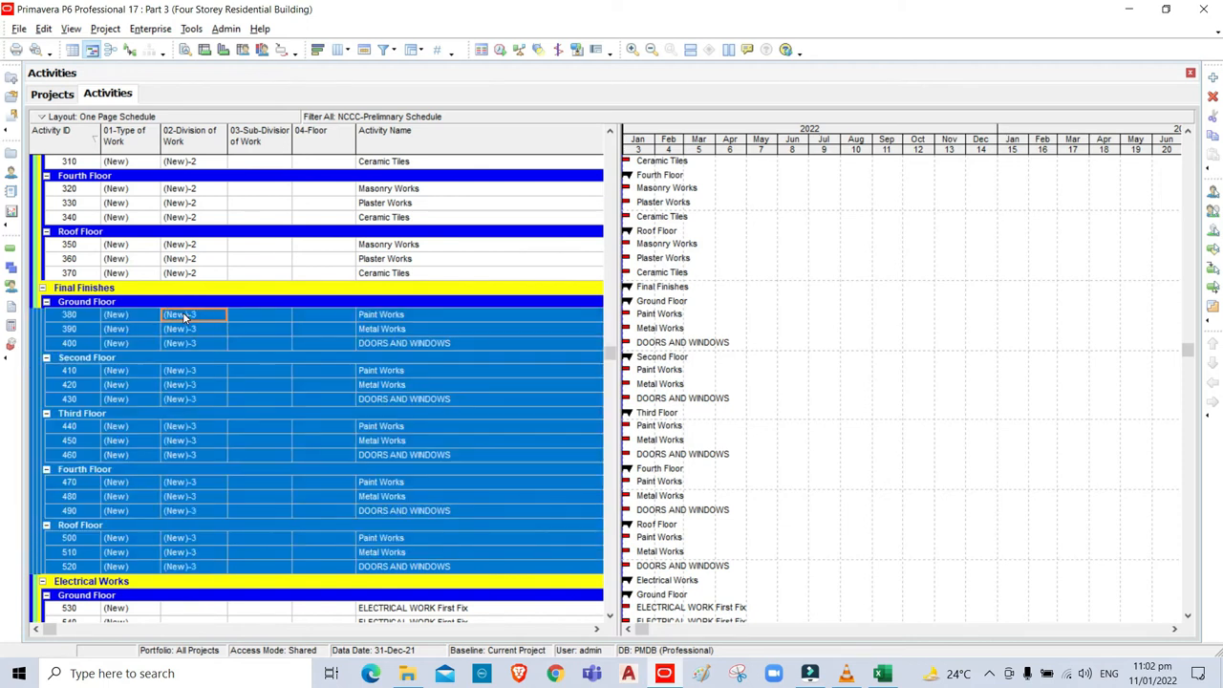
# Give Electrical Works activities 530 through 620 the (New)-4 Division of Work code.
pyautogui.click(1188, 616)
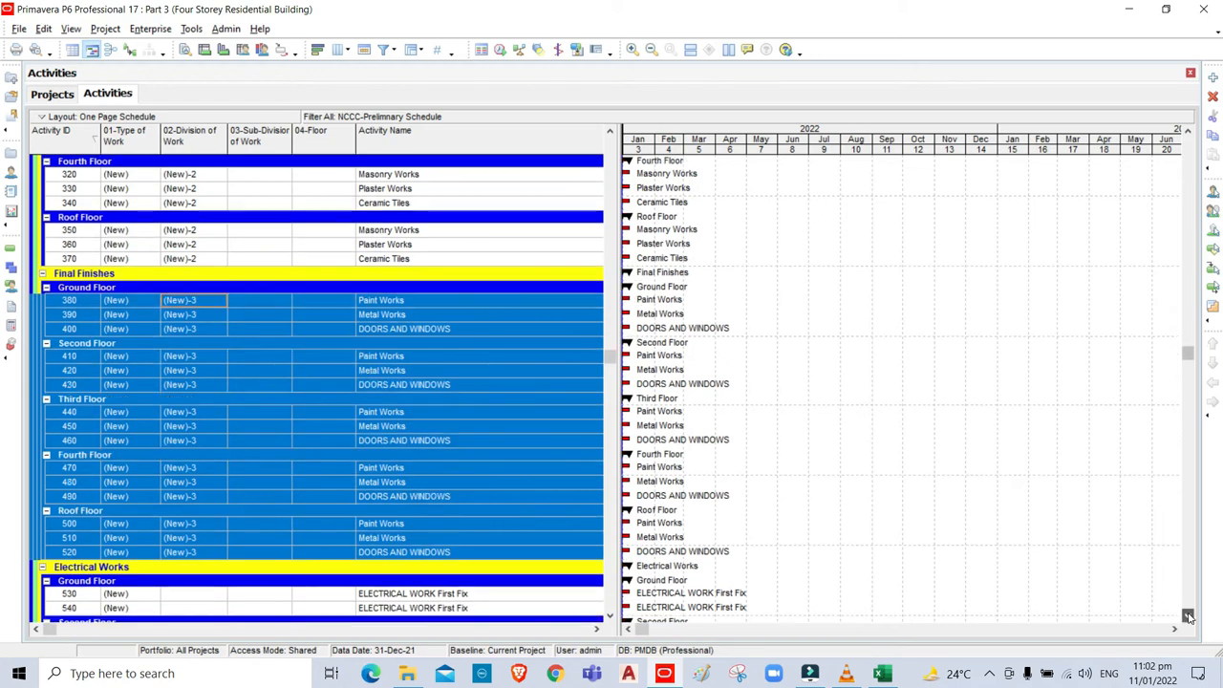
pyautogui.click(1188, 616)
pyautogui.scroll(-5, 1188, 617)
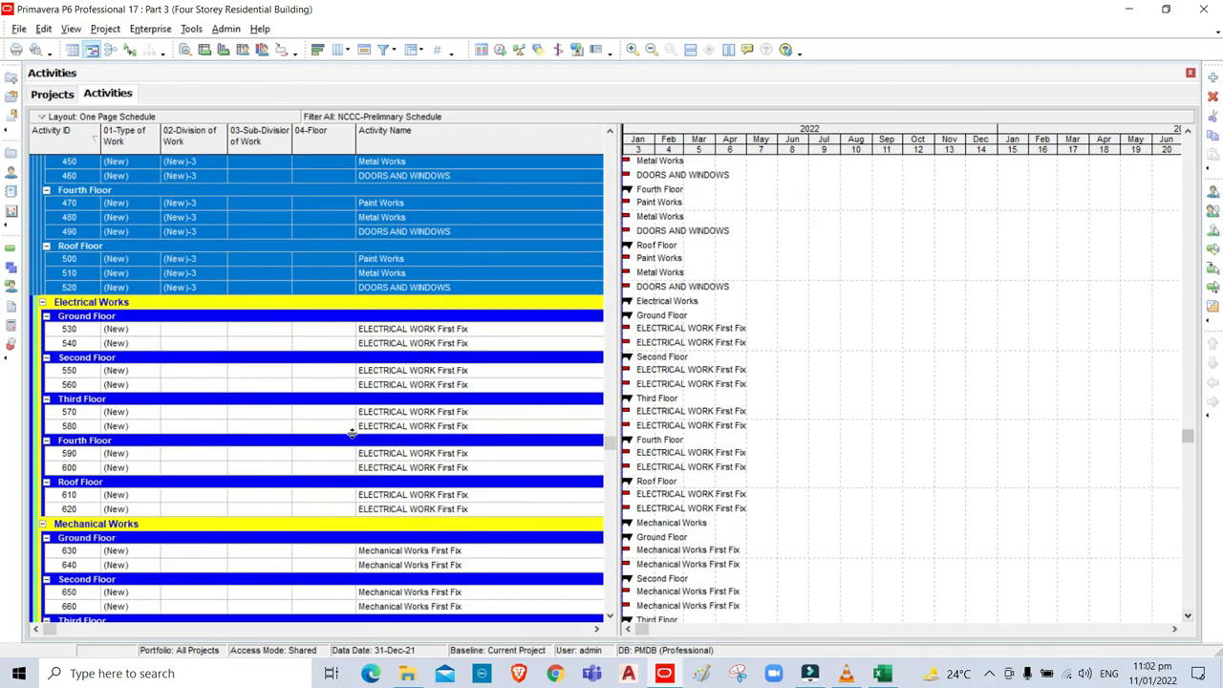
pyautogui.click(185, 334)
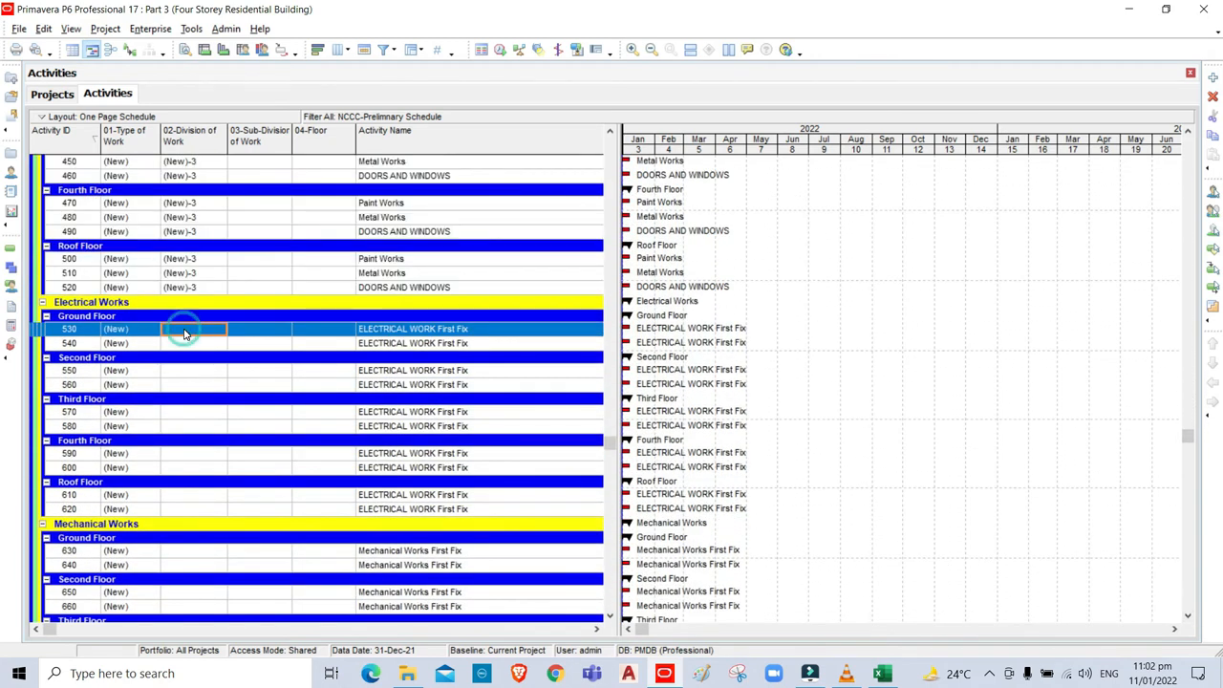
pyautogui.doubleClick(186, 334)
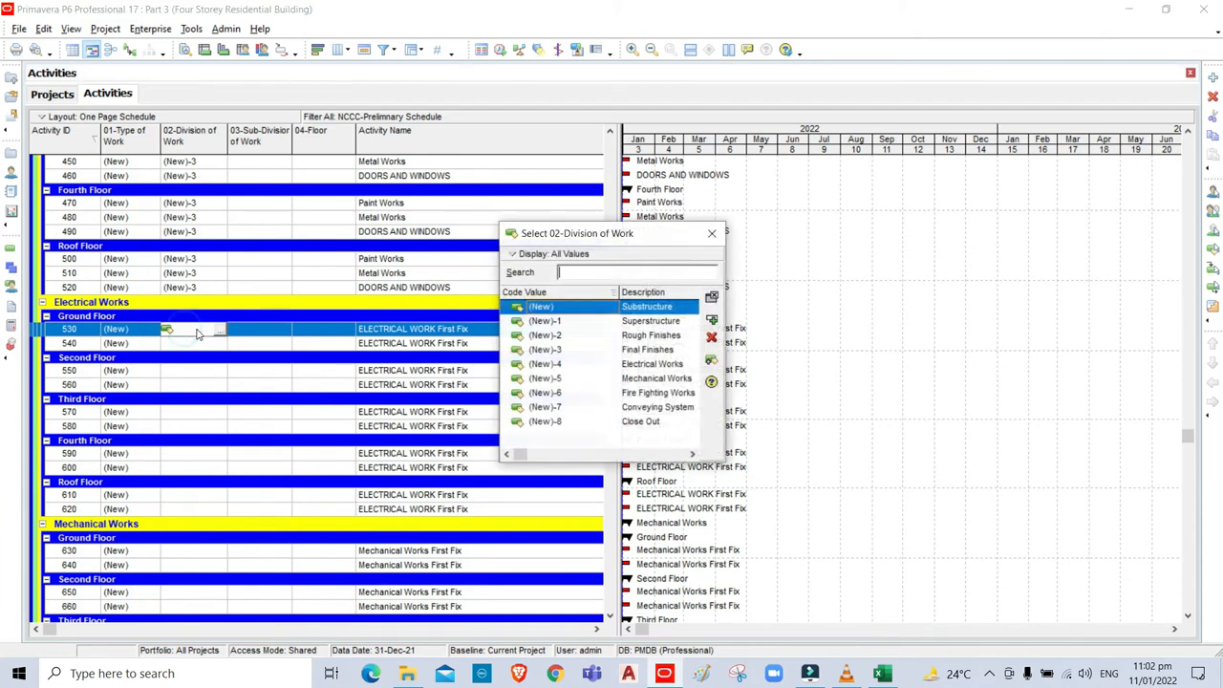
pyautogui.click(636, 371)
pyautogui.click(709, 321)
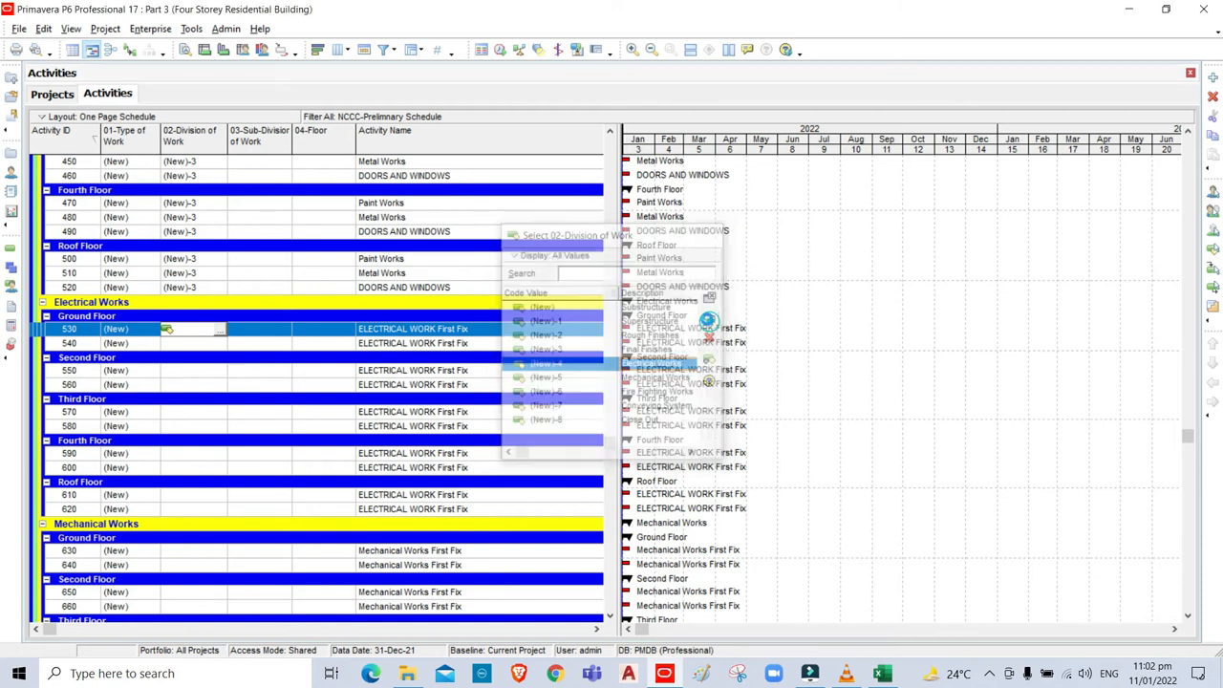
pyautogui.click(184, 509)
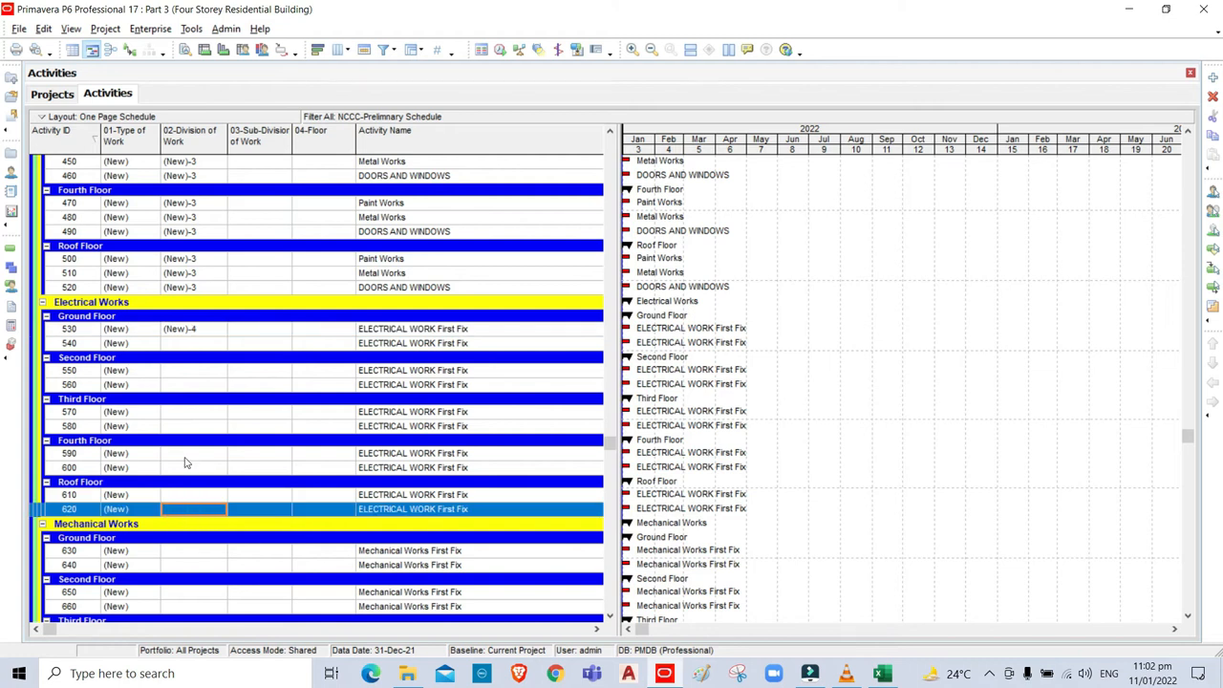
pyautogui.keyDown('shift'); pyautogui.click(179, 329); pyautogui.keyUp('shift')
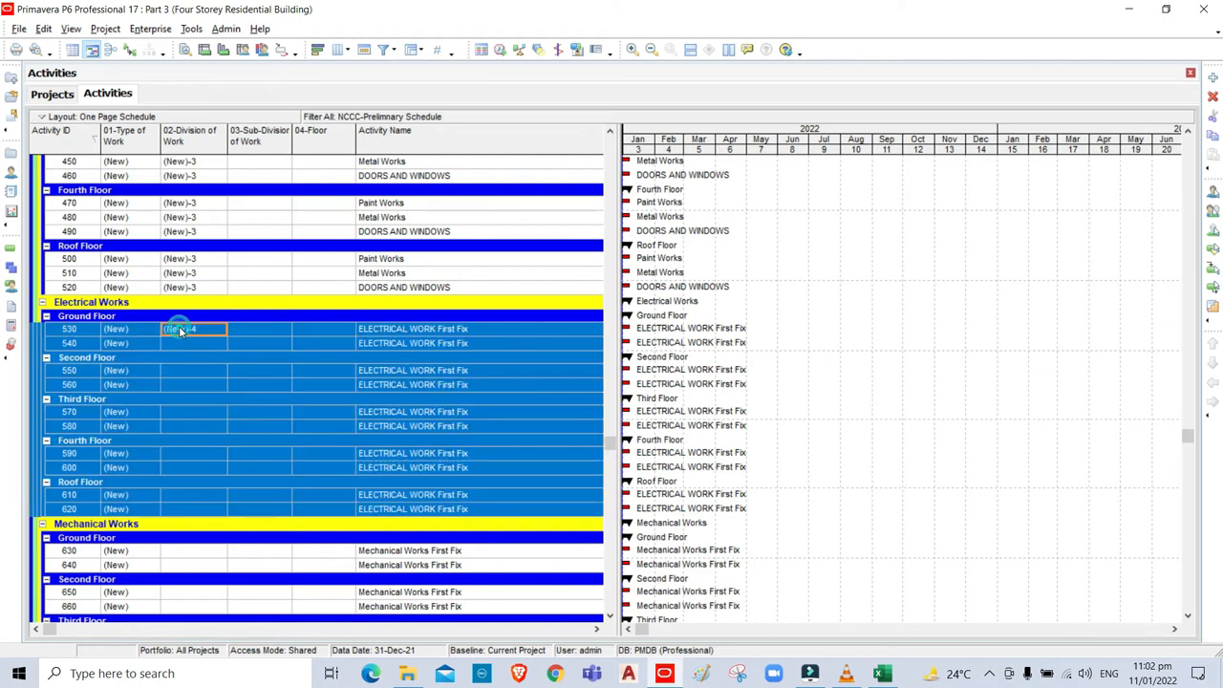
pyautogui.hotkey('ctrl', 'e')
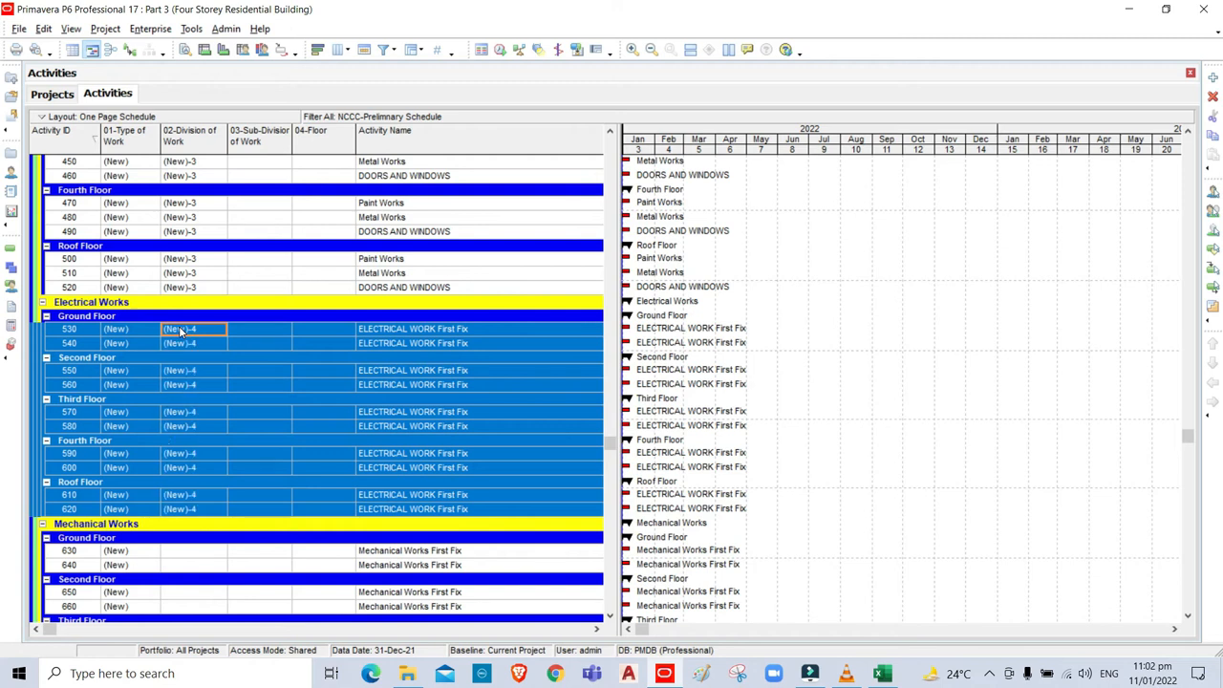
pyautogui.click(1189, 618)
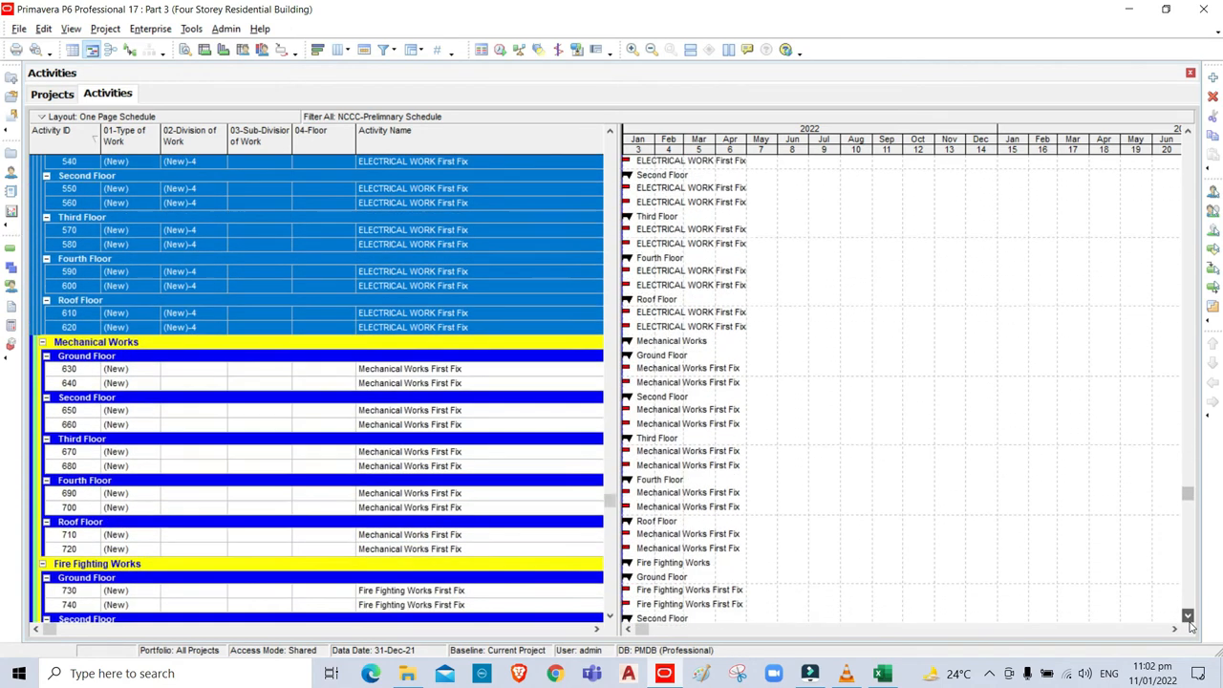
pyautogui.scroll(-2, 1099, 592)
# Give Mechanical Works activities 630 through 720 the (New)-5 Division of Work code.
pyautogui.click(187, 292)
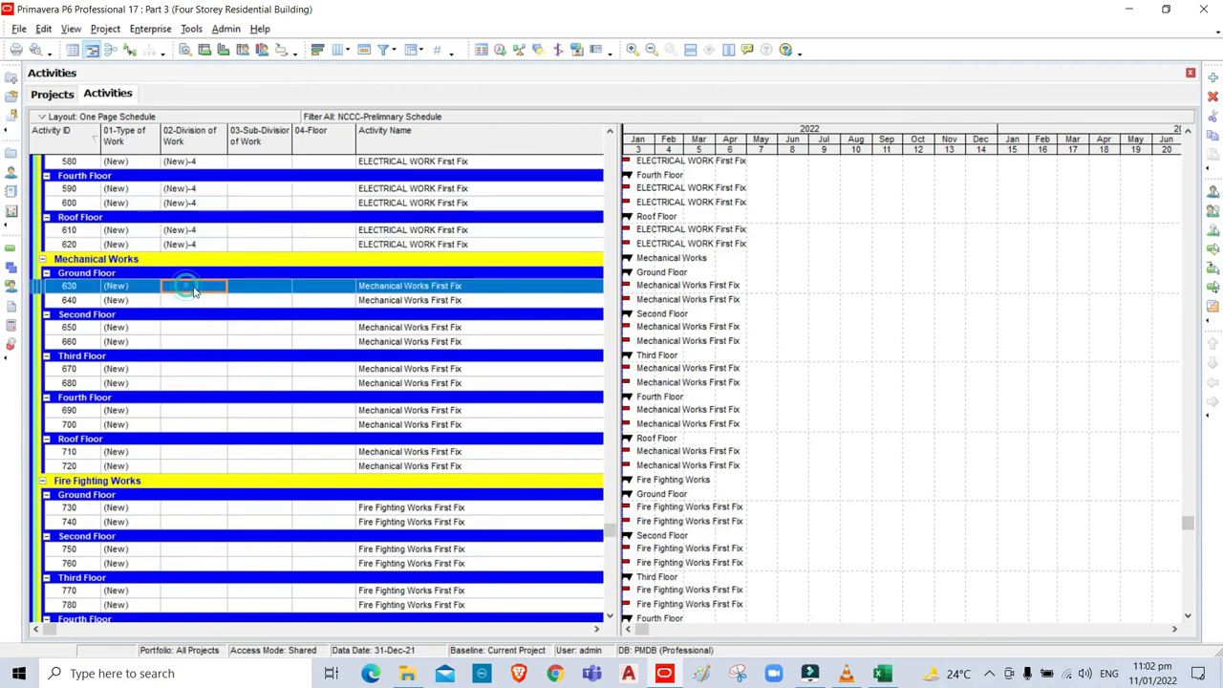
pyautogui.click(212, 291)
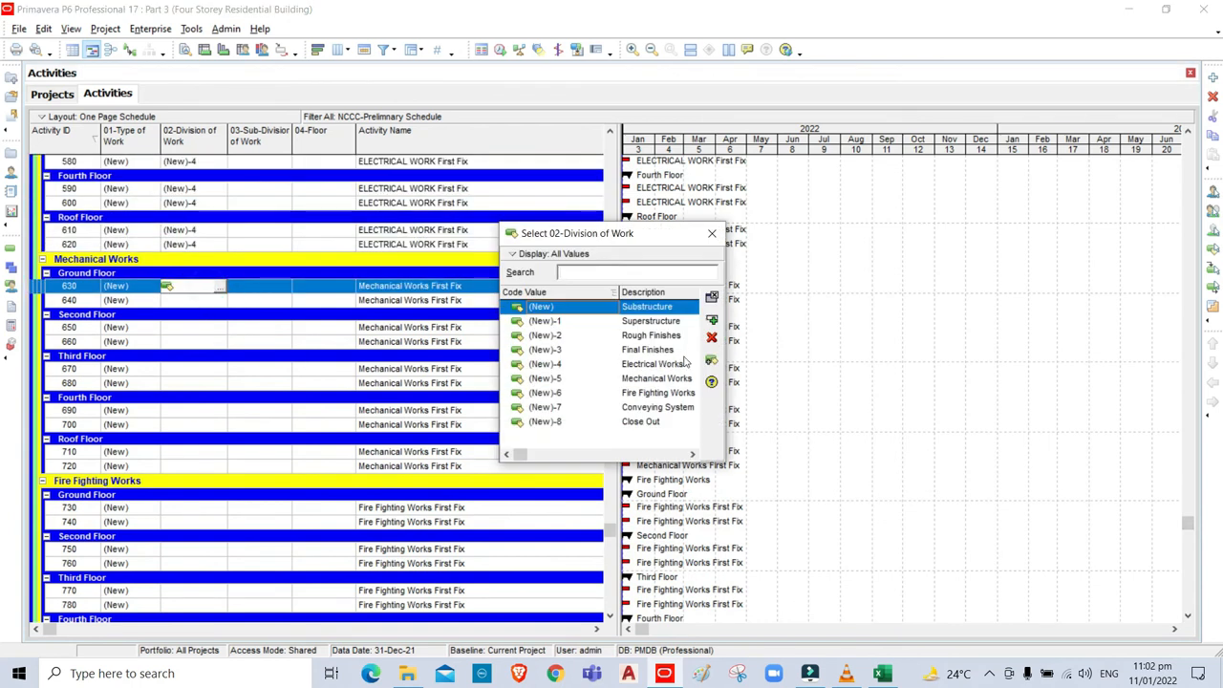
pyautogui.click(633, 385)
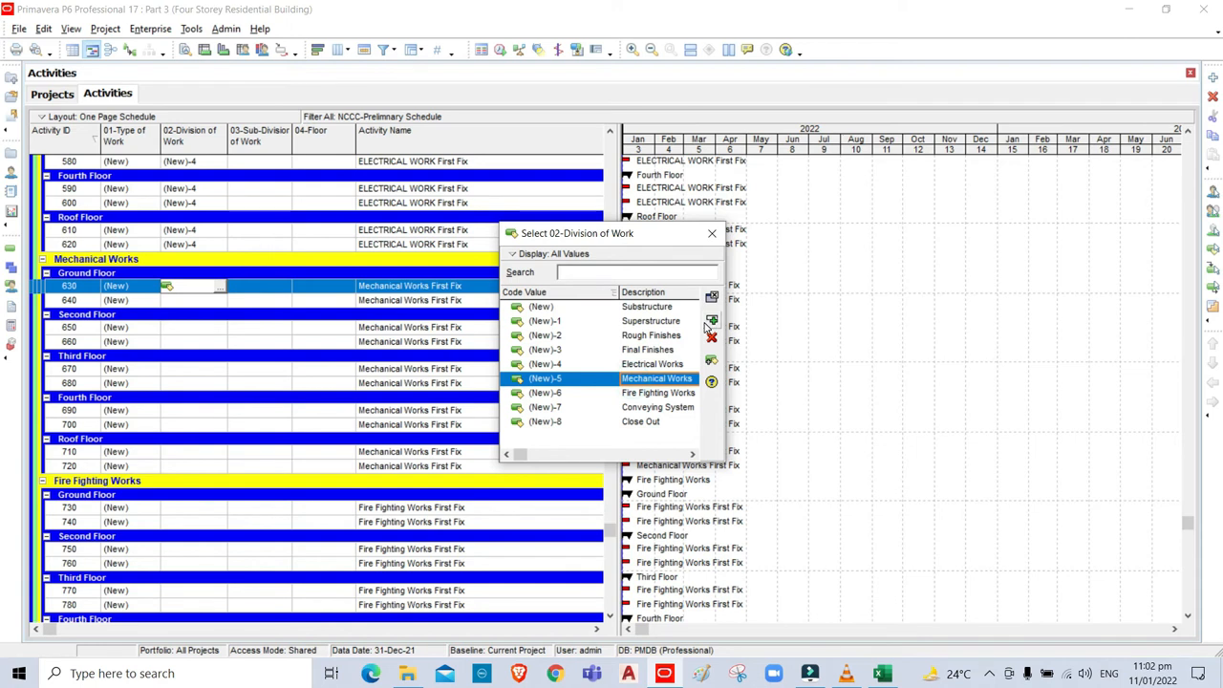
pyautogui.click(711, 323)
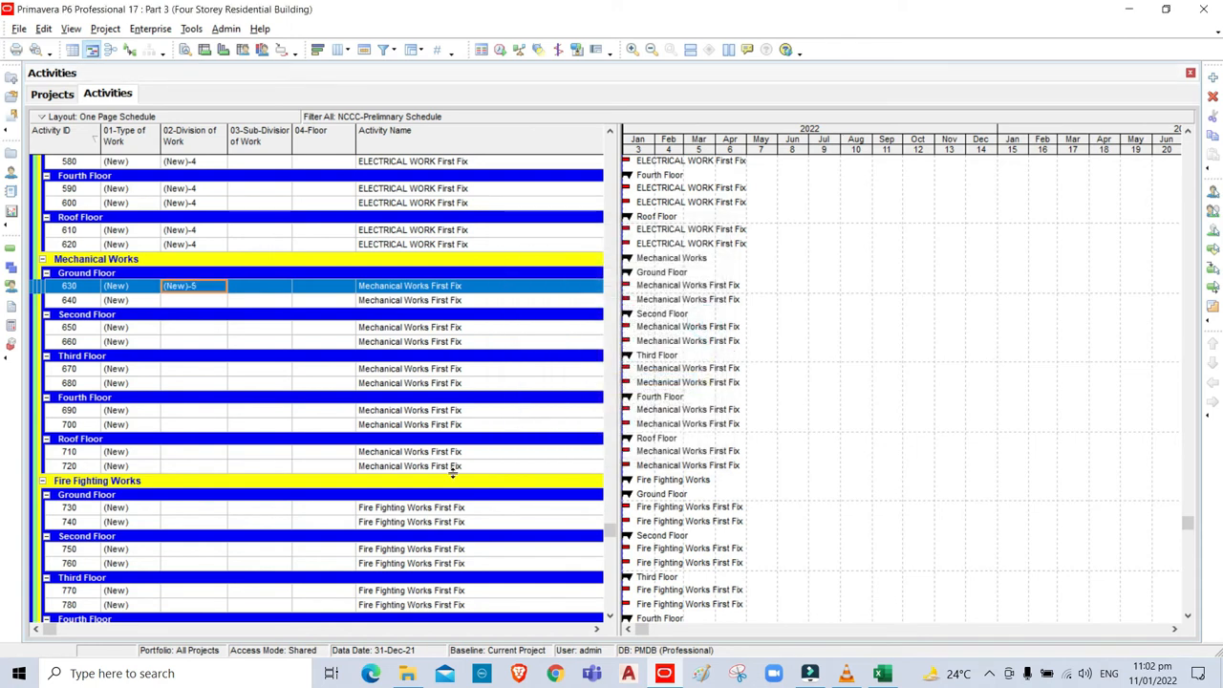
pyautogui.click(189, 467)
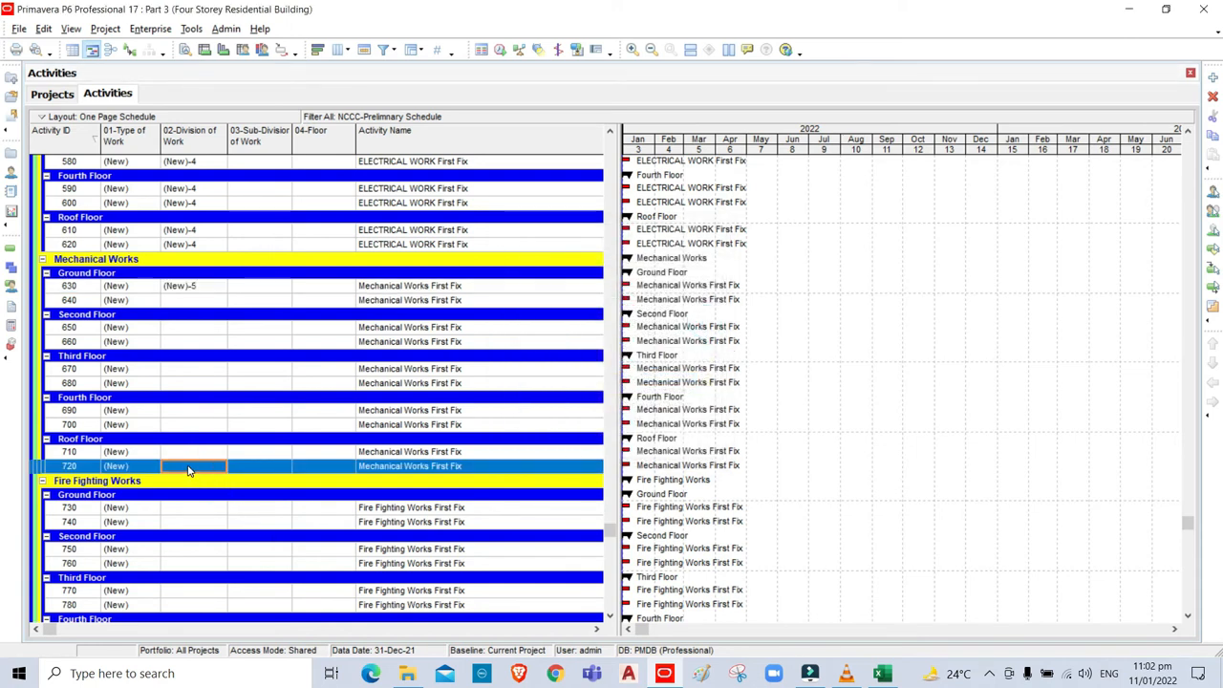
pyautogui.keyDown('shift'); pyautogui.click(176, 288); pyautogui.keyUp('shift')
pyautogui.hotkey('ctrl', 'd')
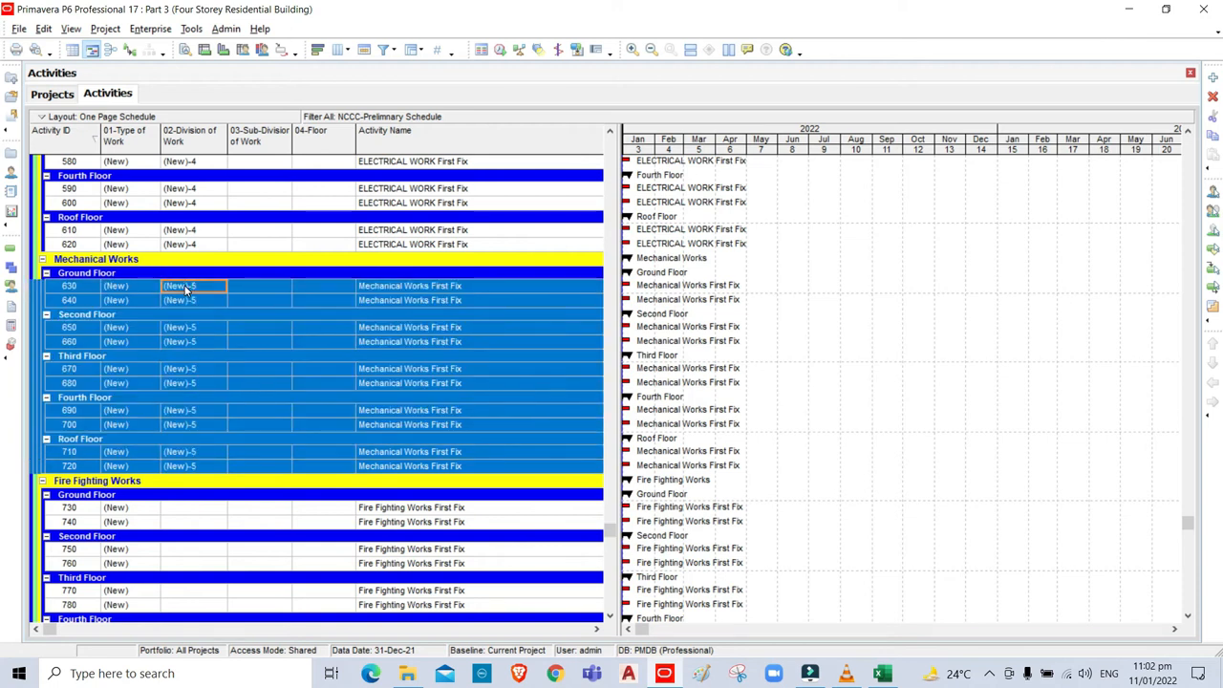
# Give activities 730 through 820 the Fire Fighting Works (New)-6 division code.
pyautogui.click(1187, 616)
pyautogui.scroll(-2, 1187, 617)
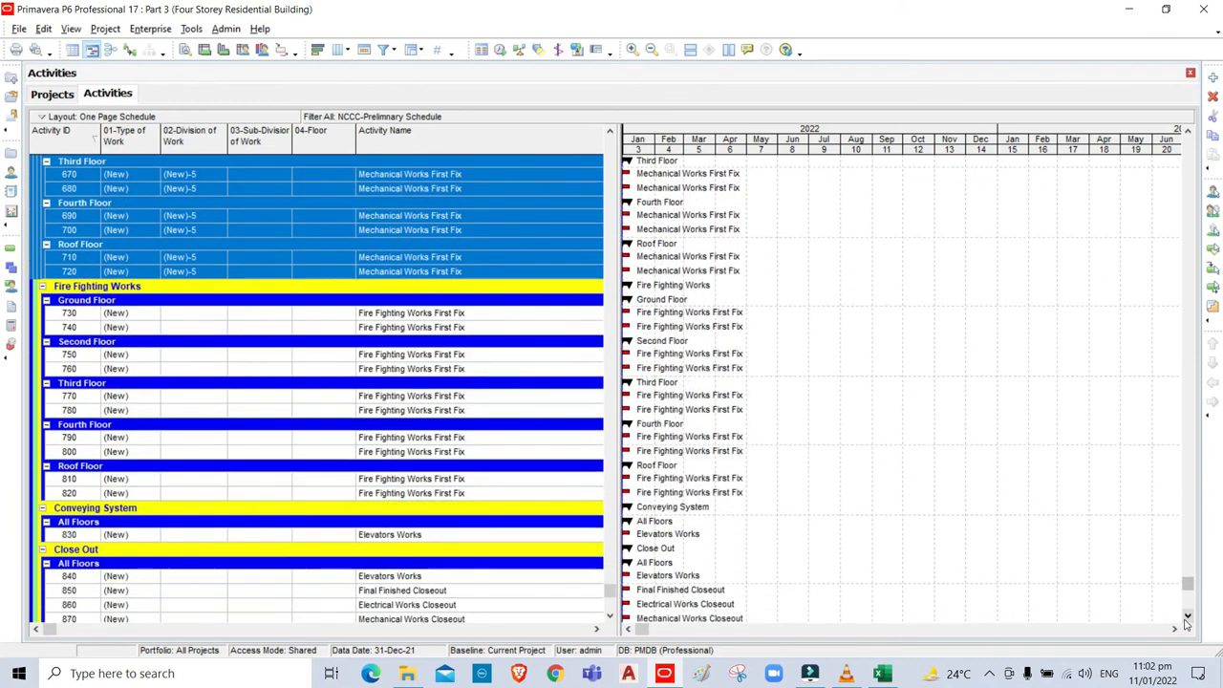
pyautogui.click(188, 320)
pyautogui.click(188, 313)
pyautogui.click(219, 313)
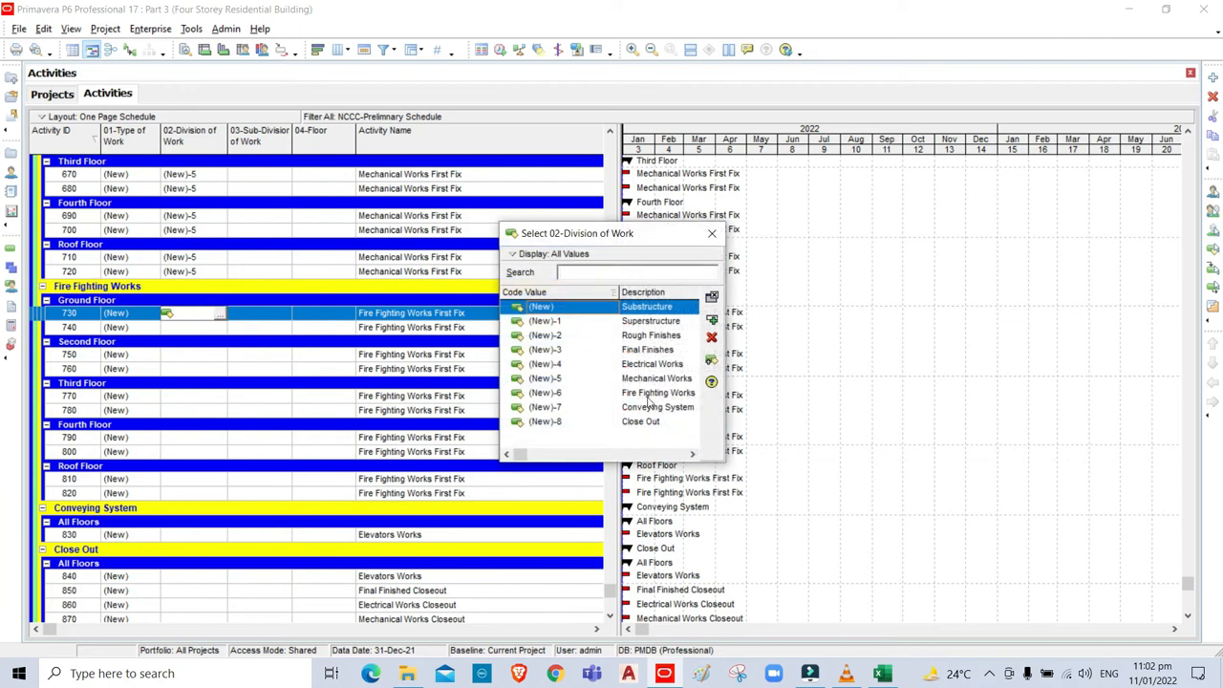
pyautogui.click(658, 393)
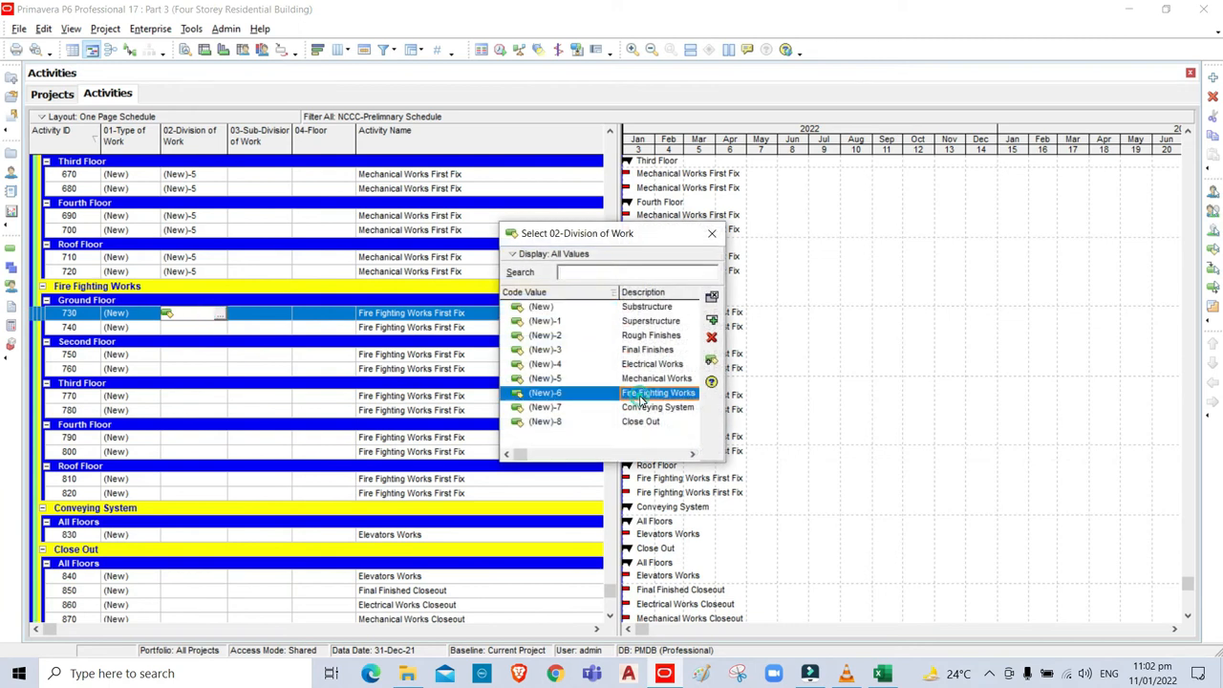
pyautogui.click(712, 321)
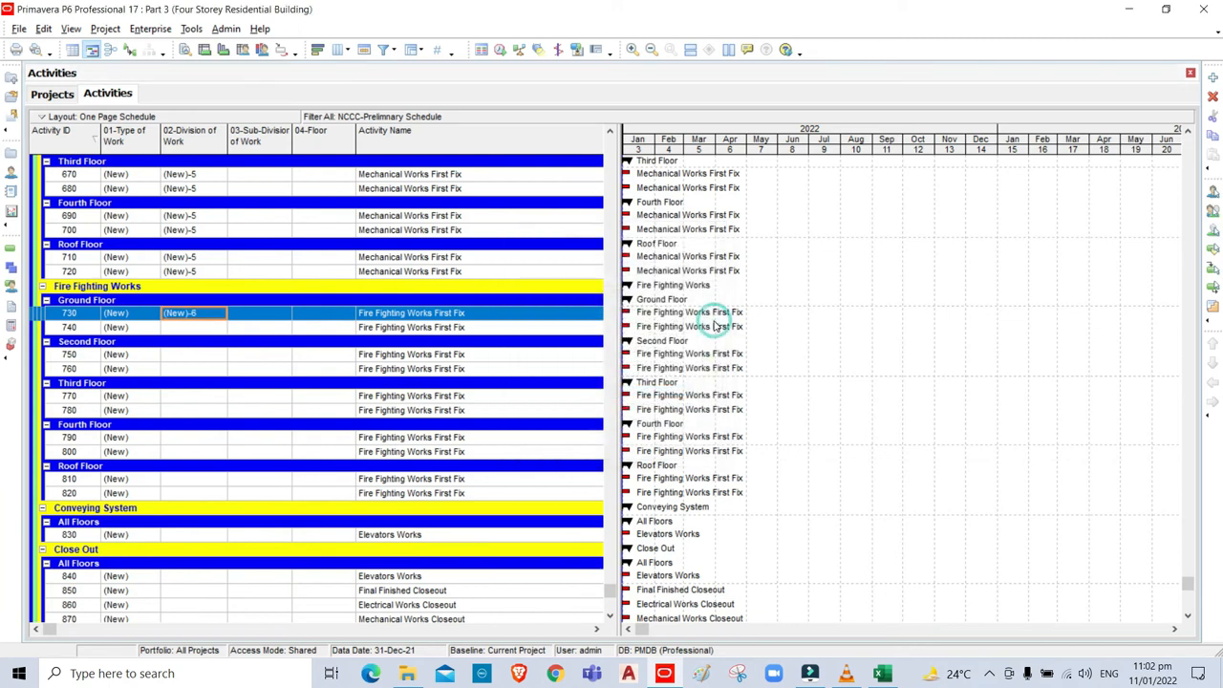
pyautogui.click(188, 495)
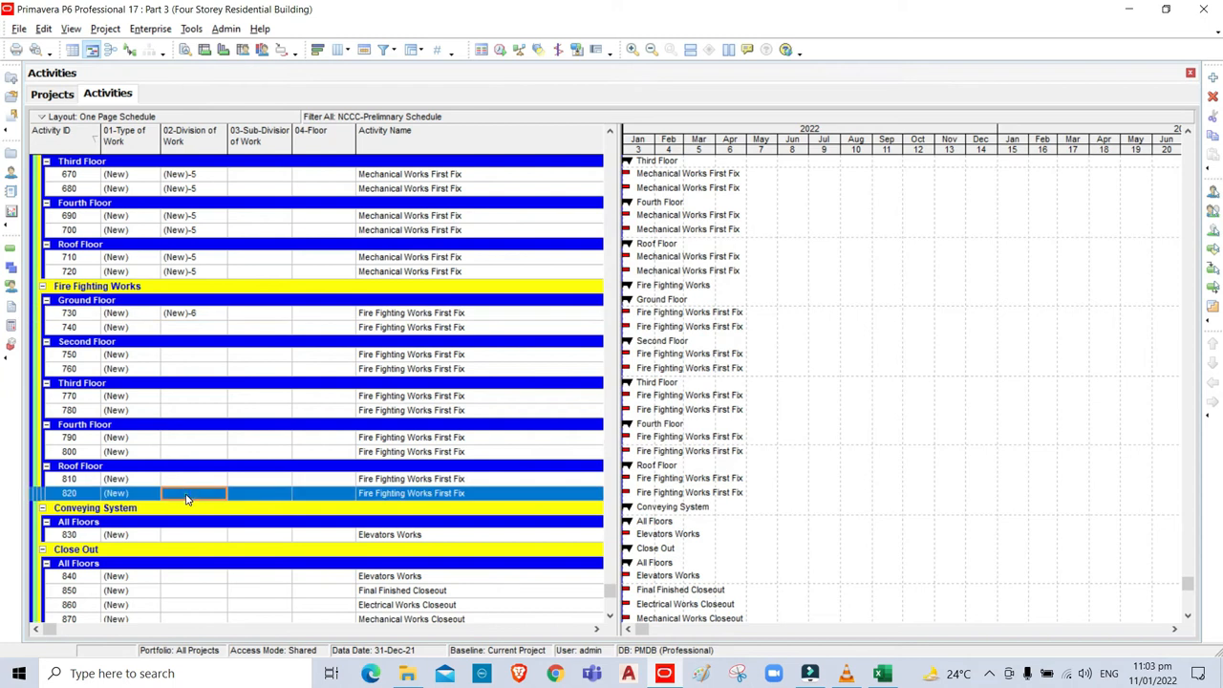
pyautogui.keyDown('shift'); pyautogui.click(188, 315); pyautogui.keyUp('shift')
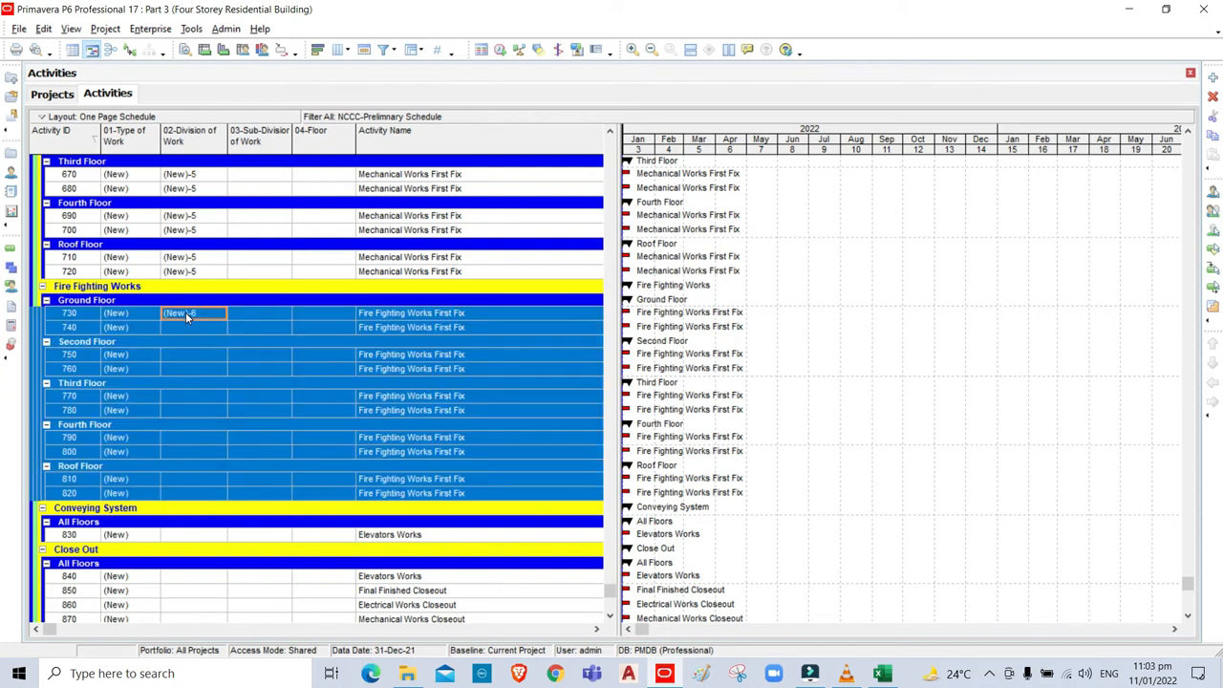
pyautogui.hotkey('ctrl', 'e')
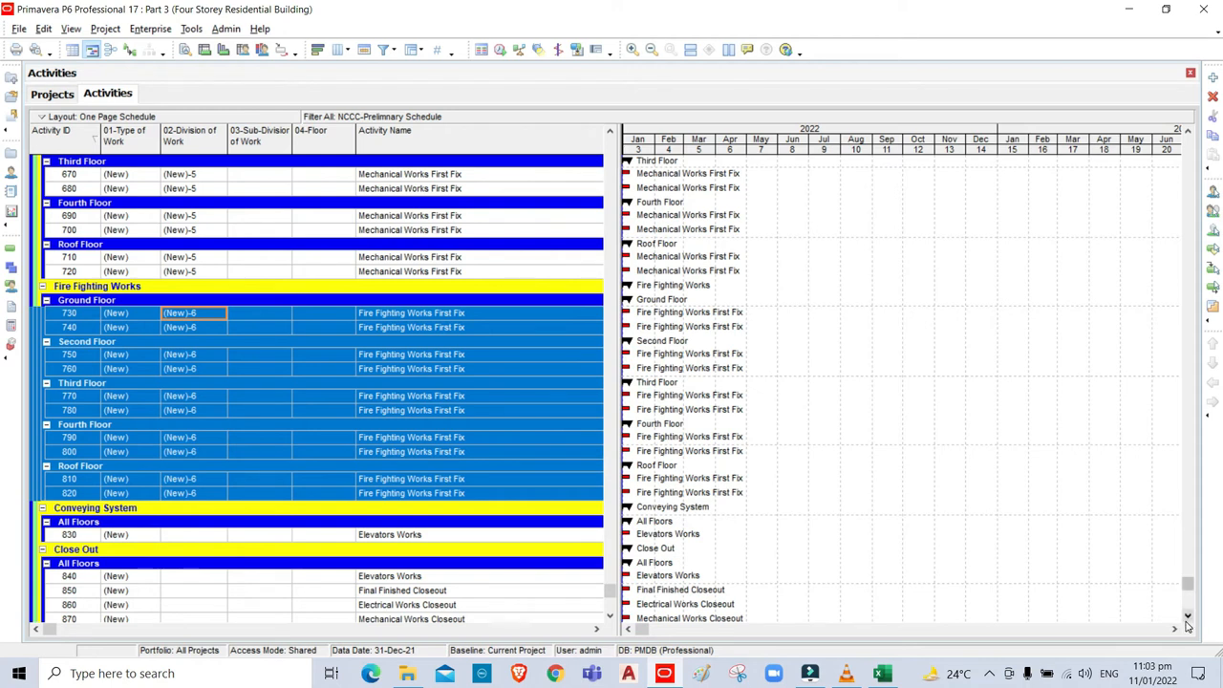
# Assign the Conveying System (New)-7 division code to activity 830.
pyautogui.scroll(-2, 1187, 619)
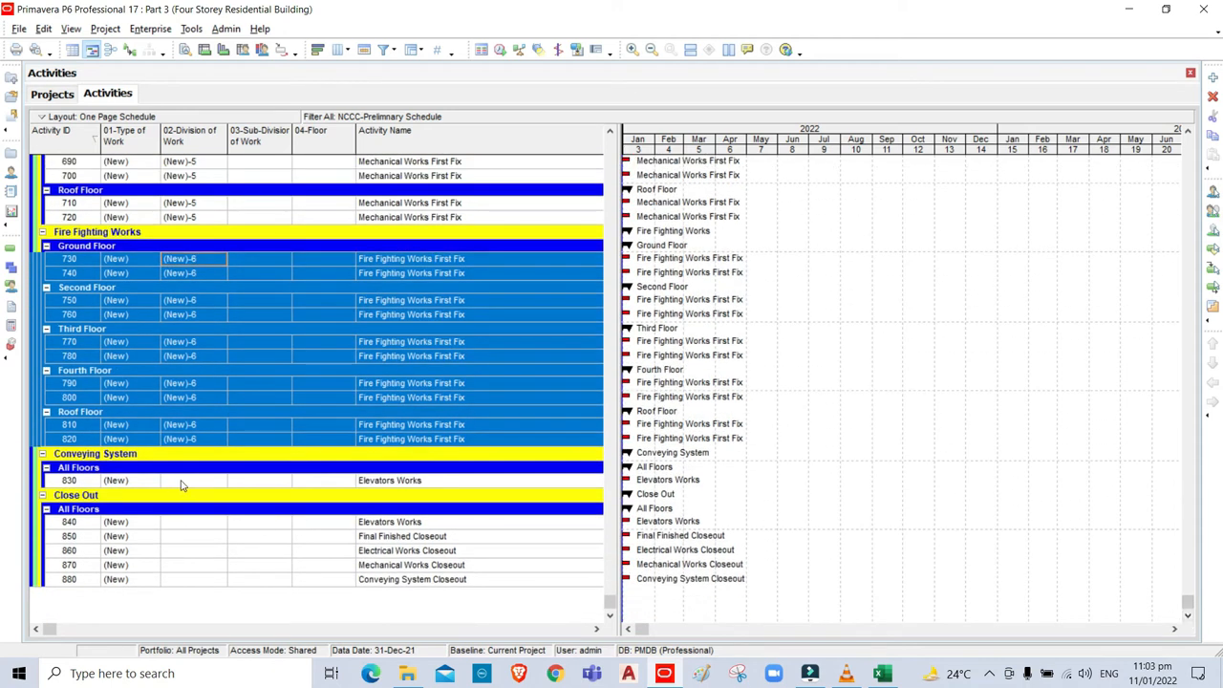
pyautogui.click(181, 483)
pyautogui.doubleClick(192, 483)
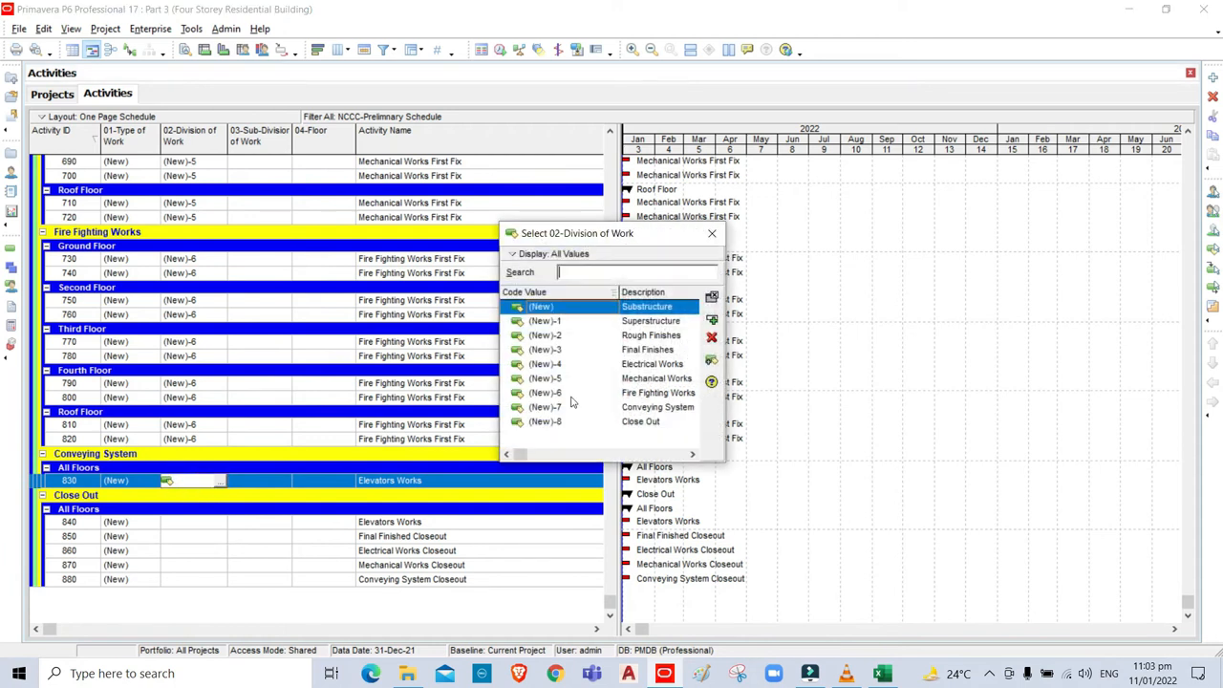
pyautogui.click(645, 411)
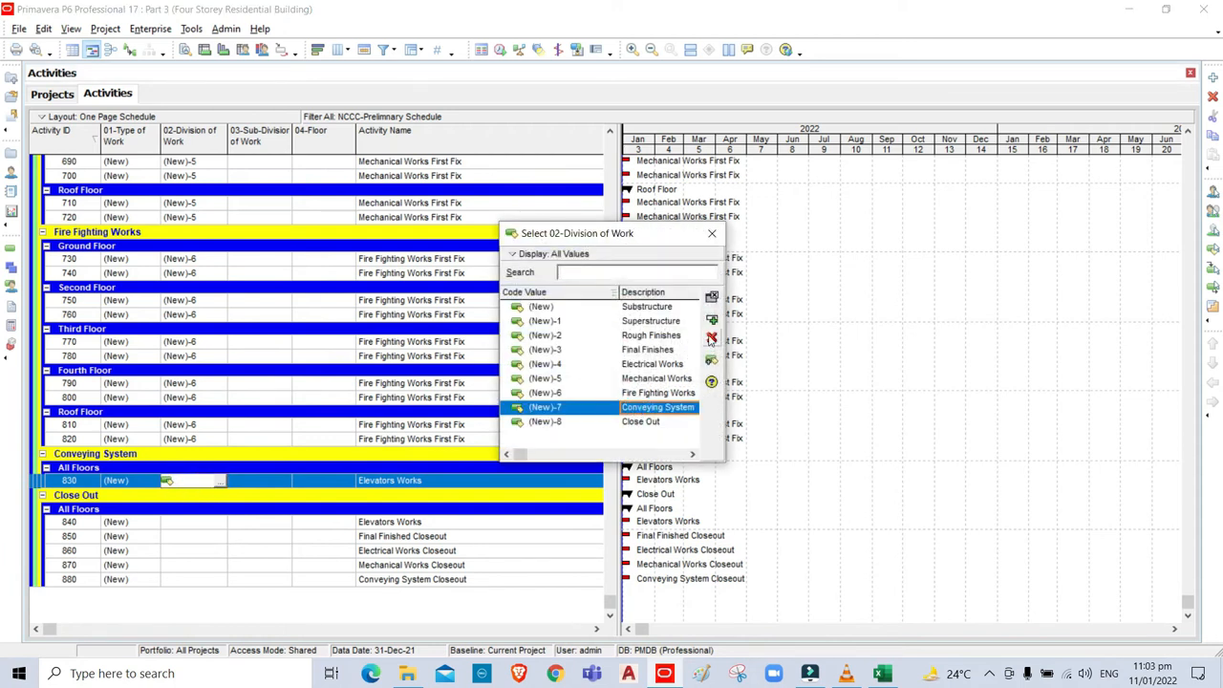
pyautogui.click(712, 322)
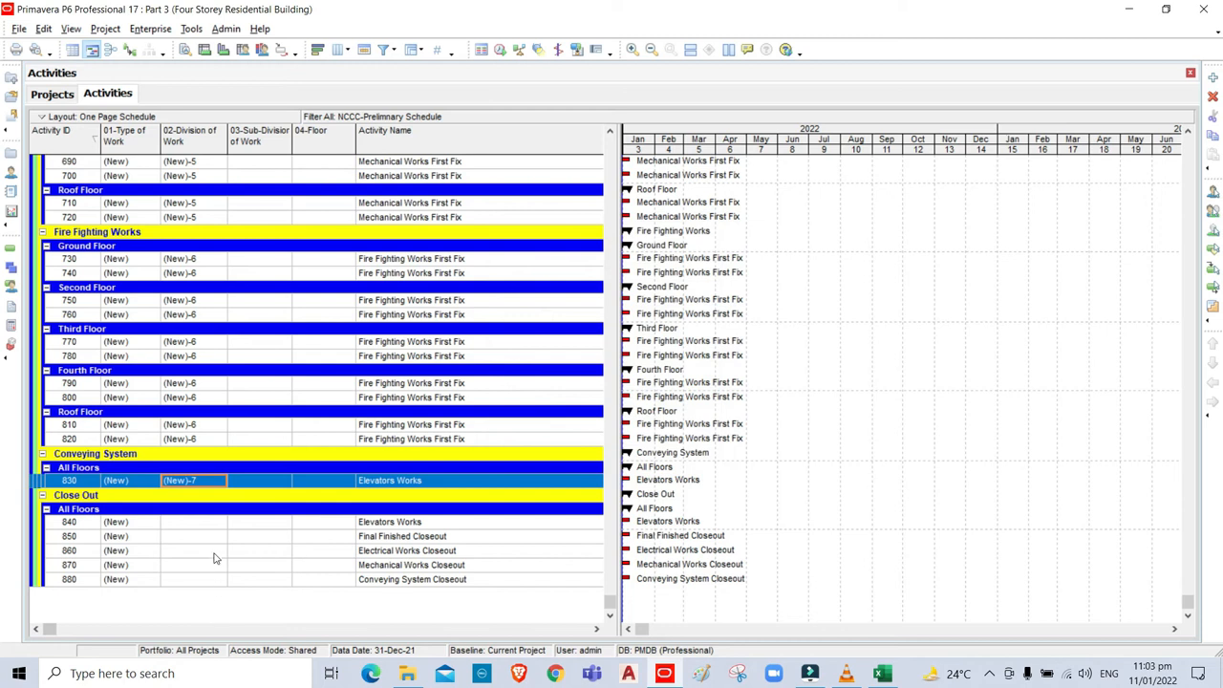
# Give activities 840 through 880 the Close Out (New)-8 division code.
pyautogui.click(196, 523)
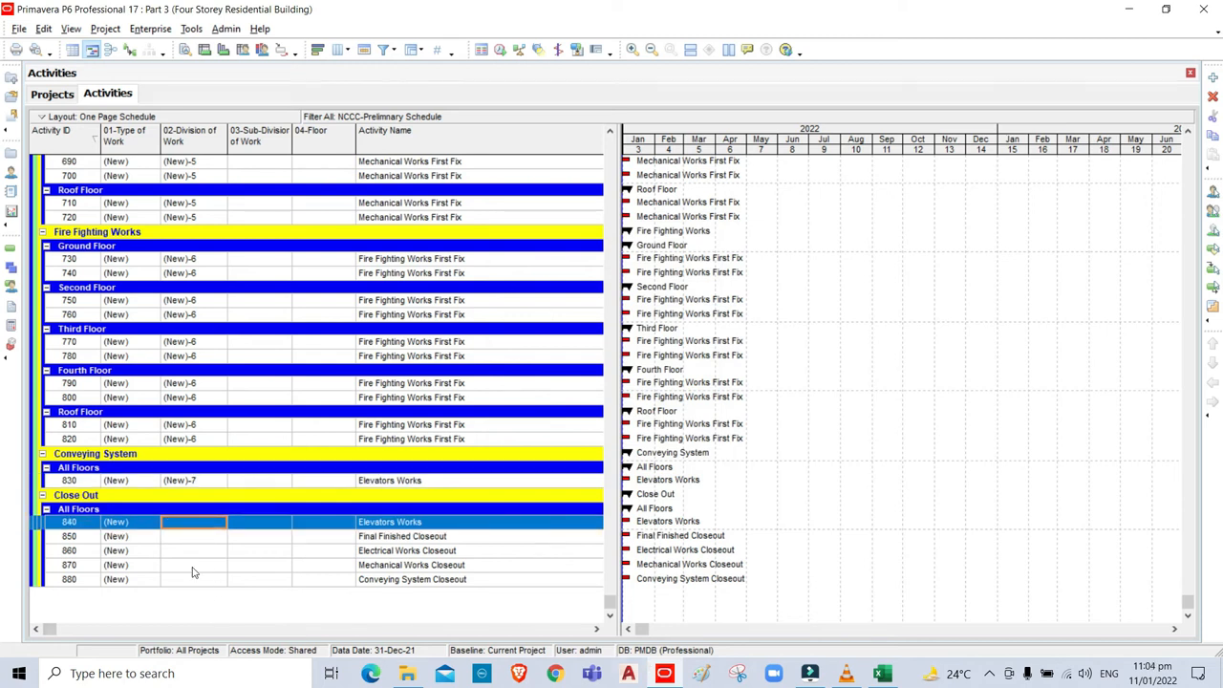
pyautogui.doubleClick(186, 525)
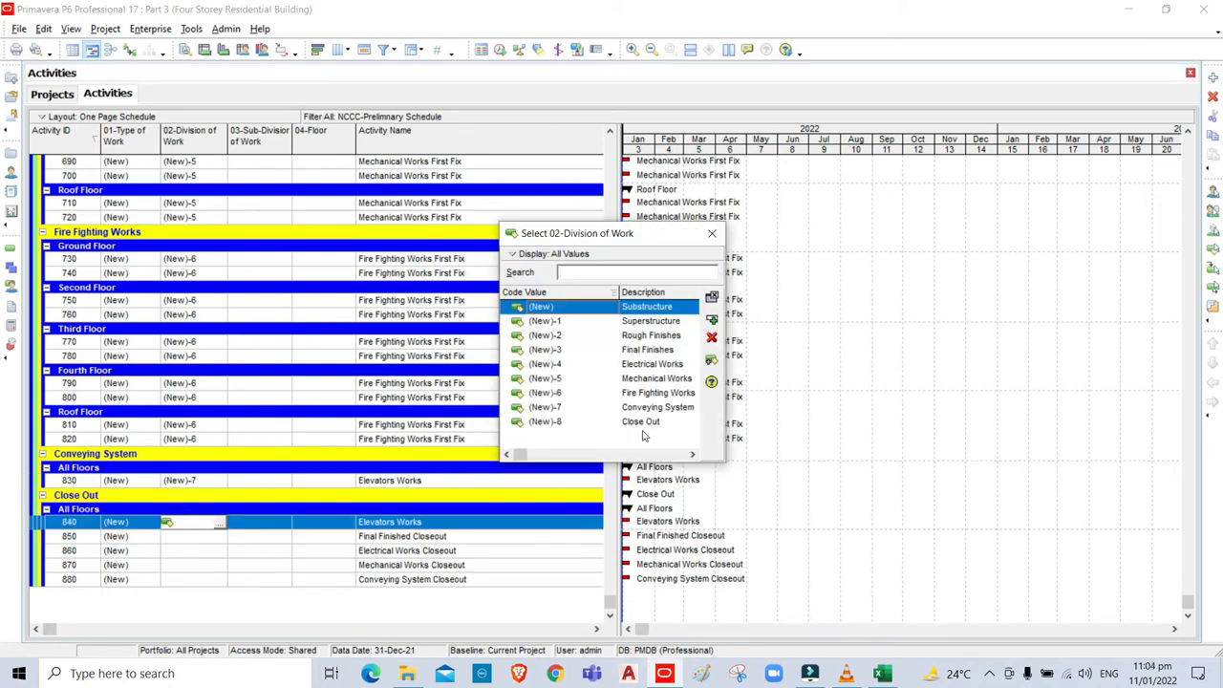
pyautogui.click(640, 423)
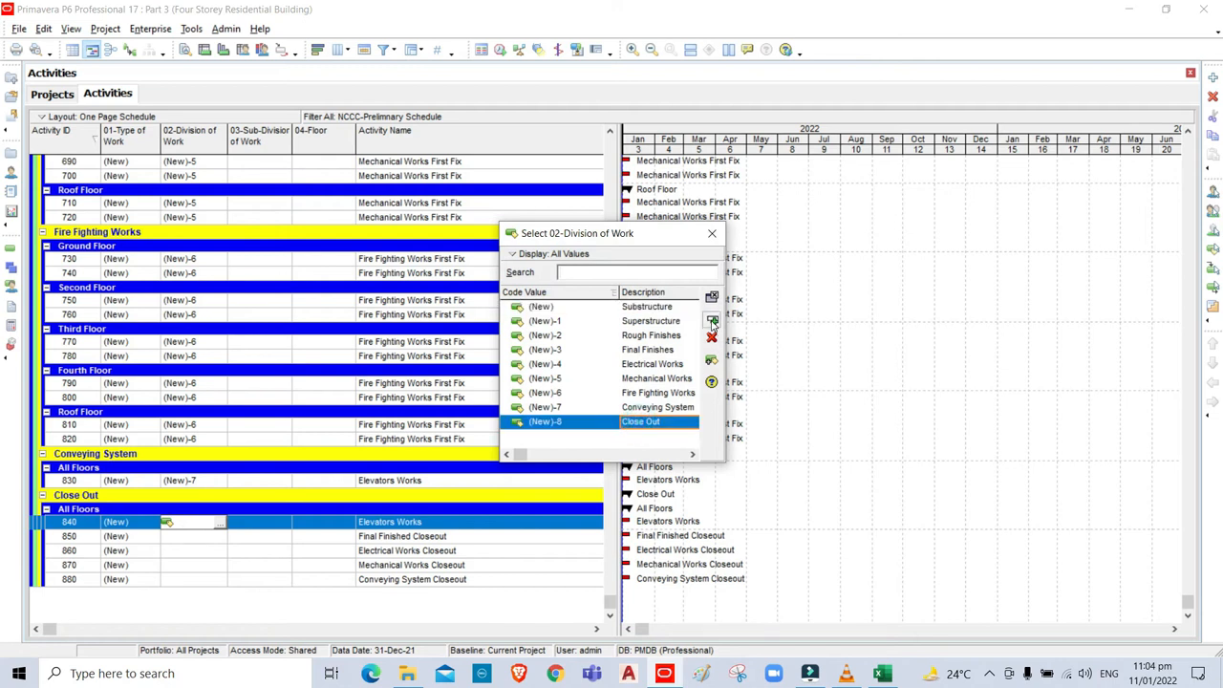
pyautogui.click(712, 320)
pyautogui.scroll(1, 182, 590)
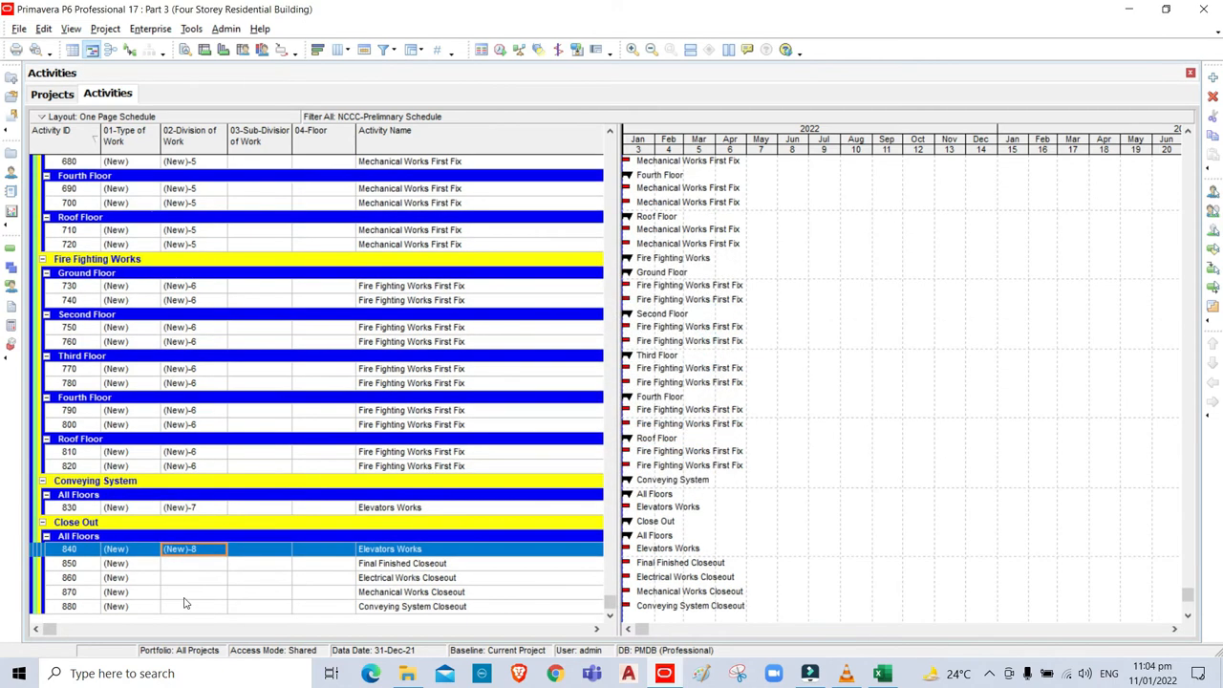
pyautogui.keyDown('shift'); pyautogui.click(185, 607); pyautogui.keyUp('shift')
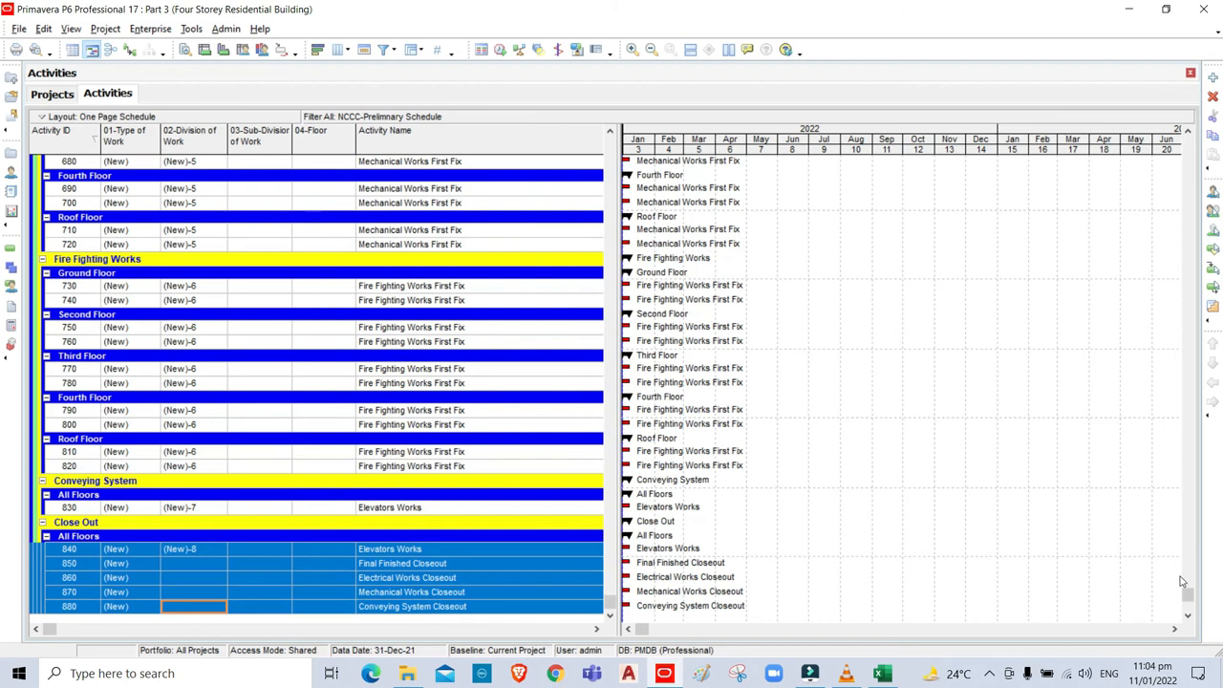
pyautogui.click(1188, 616)
pyautogui.click(1188, 617)
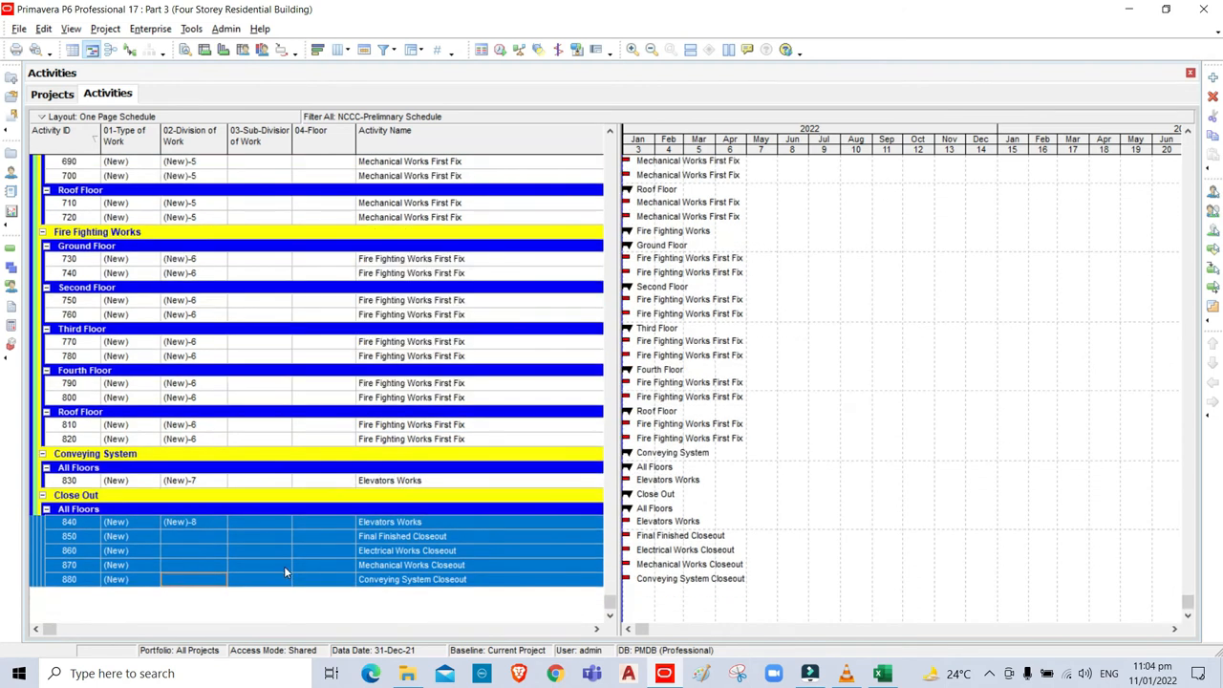
pyautogui.hotkey('ctrl', 'e')
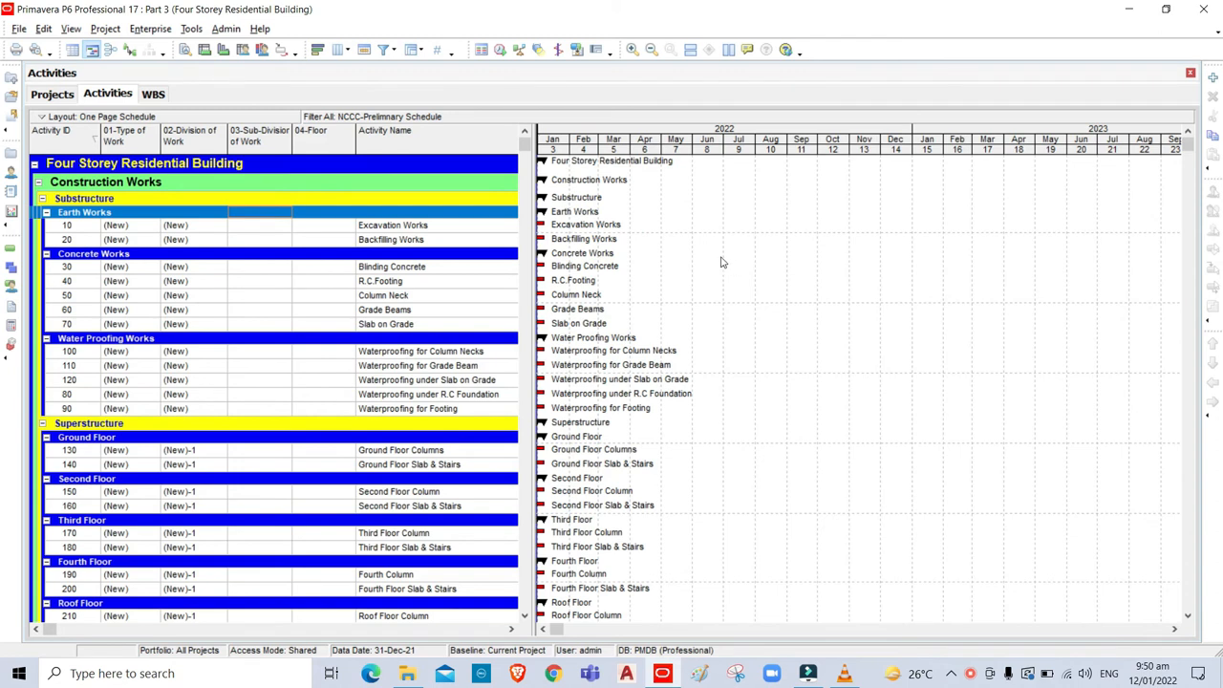
# Set sub-division Earth Works (New) for activities 10–20 and concrete (New)-1 for activities 30–70.
pyautogui.click(279, 225)
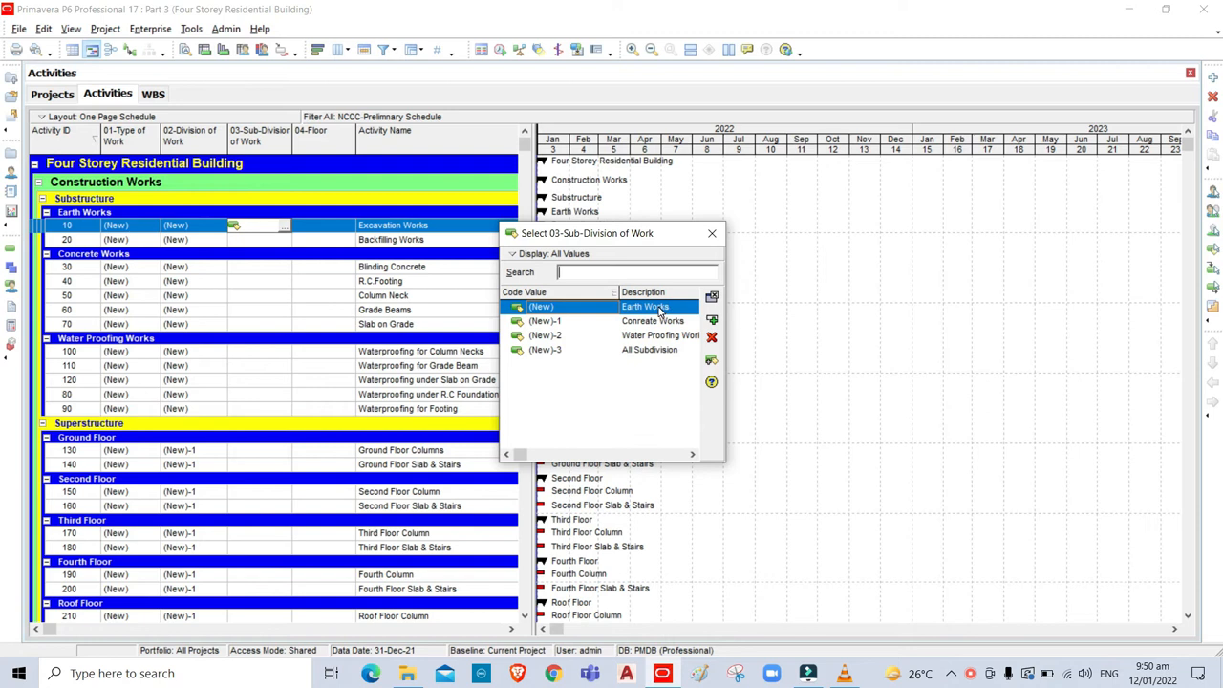
pyautogui.click(711, 321)
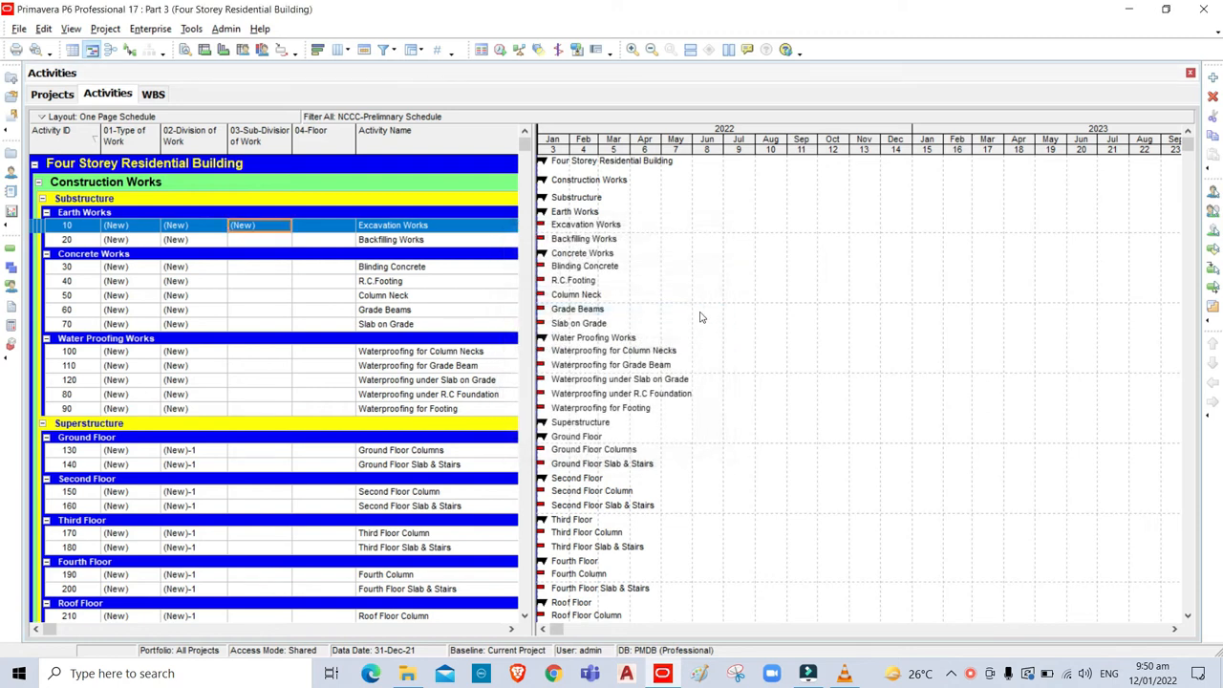
pyautogui.click(264, 242)
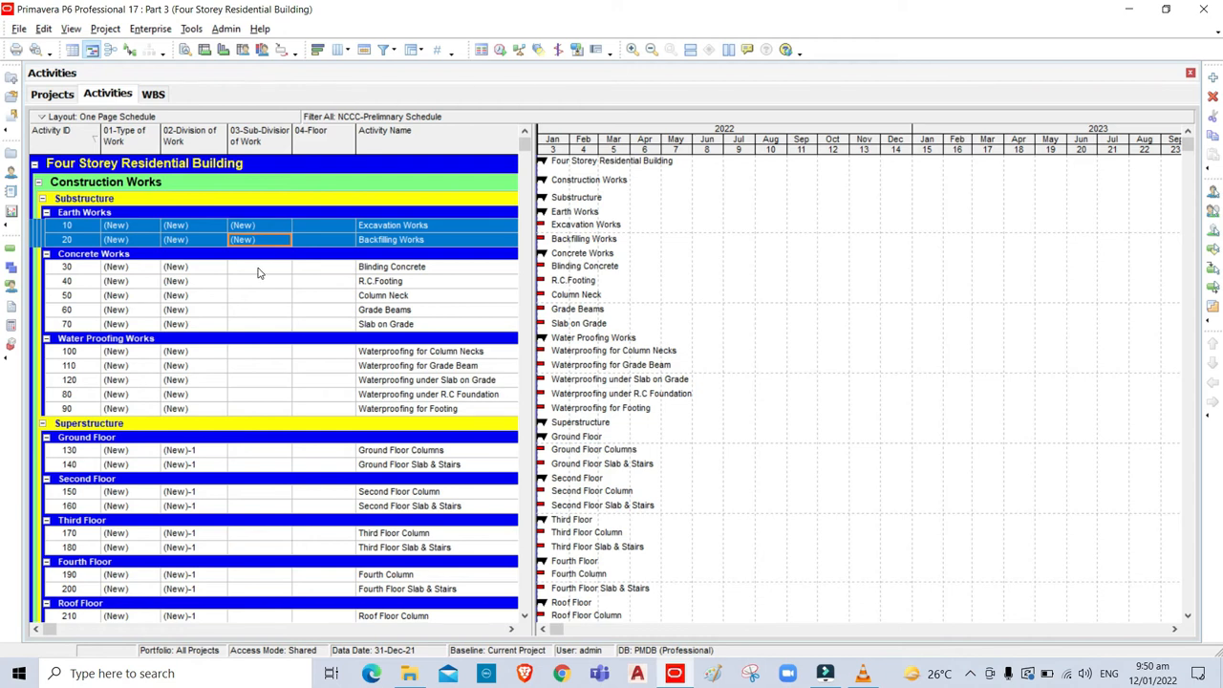
pyautogui.click(258, 271)
pyautogui.click(278, 270)
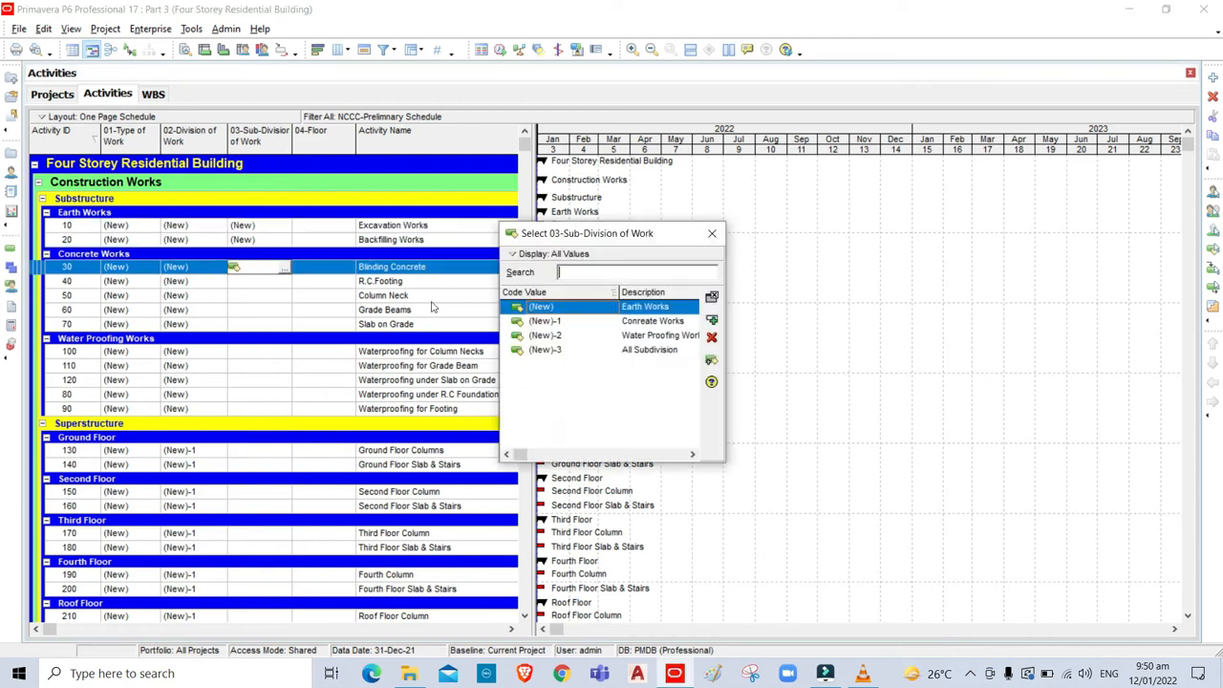
pyautogui.click(648, 323)
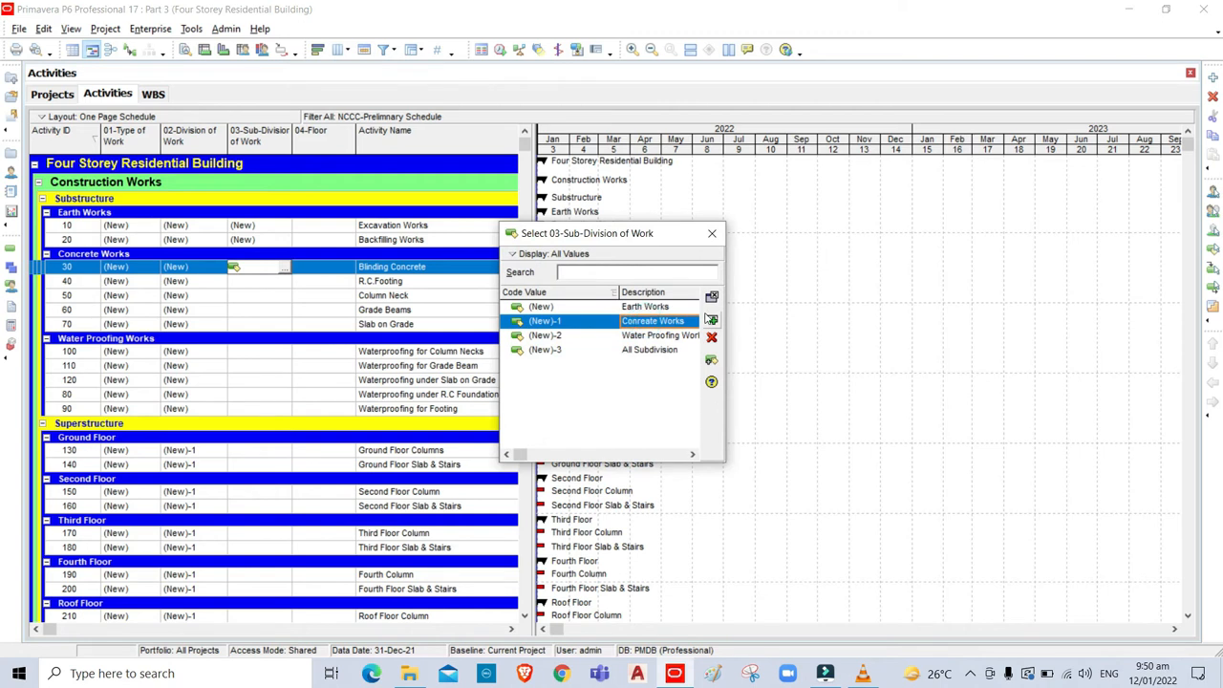
pyautogui.click(709, 320)
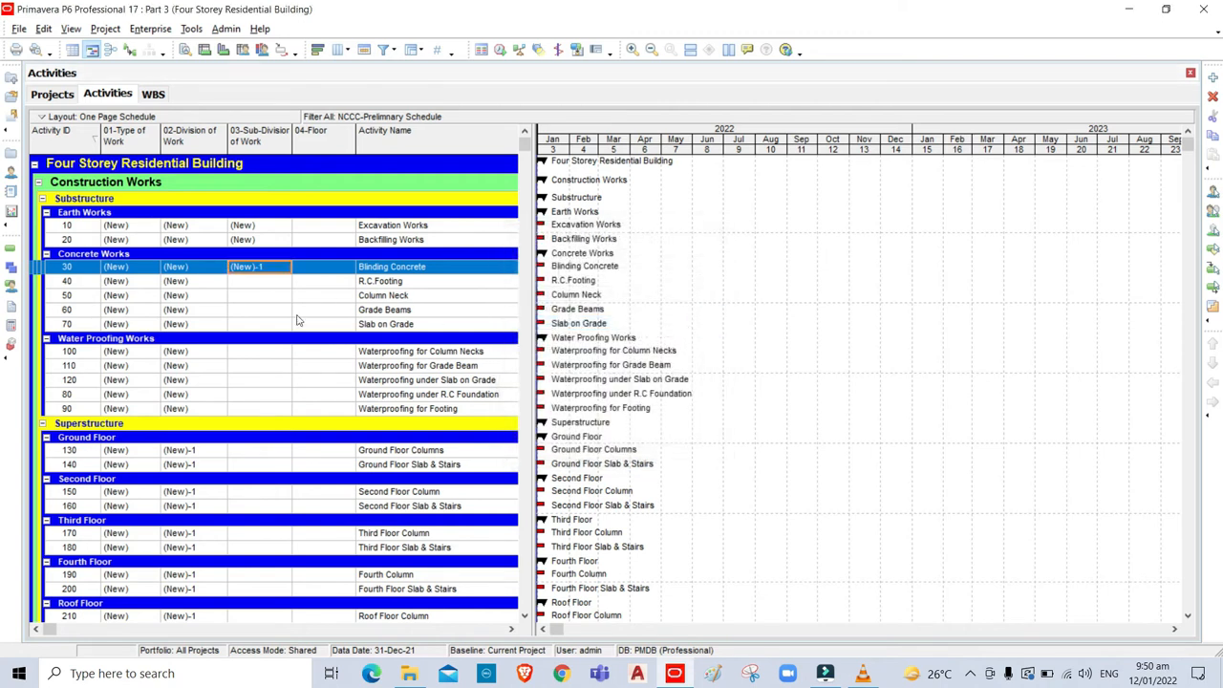
pyautogui.keyDown('shift'); pyautogui.click(255, 325); pyautogui.keyUp('shift')
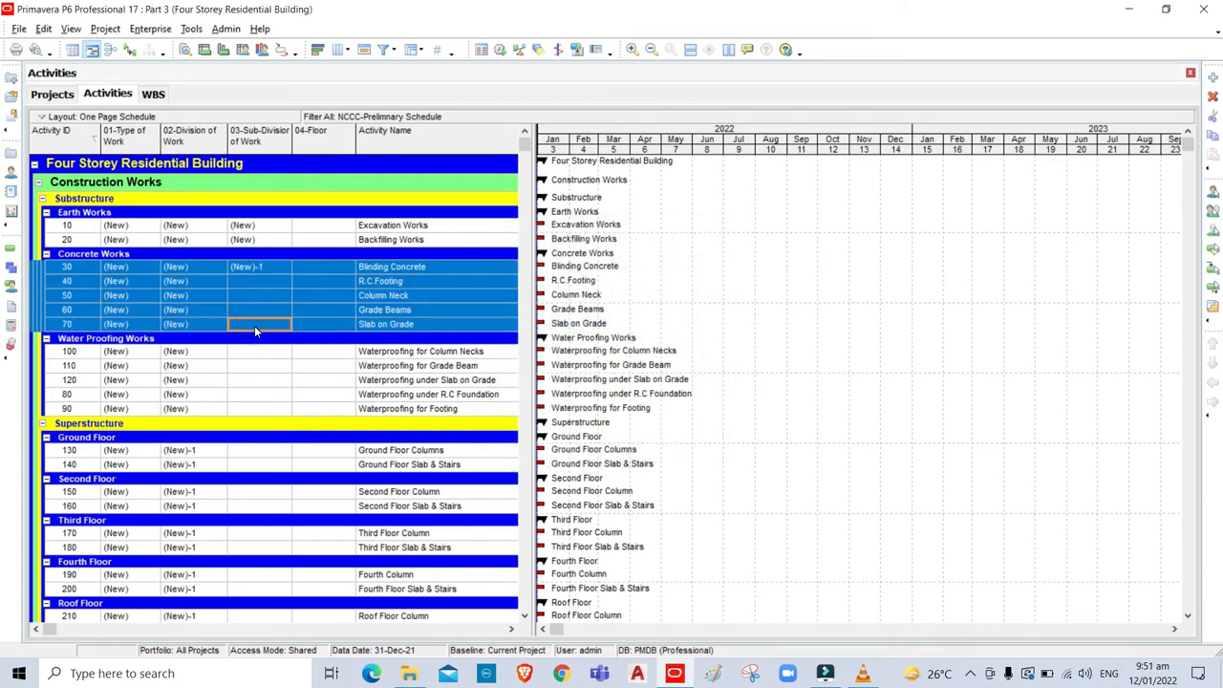
pyautogui.hotkey('ctrl', 'e')
# Assign Water Proofing Works (New)-2 sub-division to activity 100 and the other waterproofing activities.
pyautogui.click(256, 351)
pyautogui.click(278, 353)
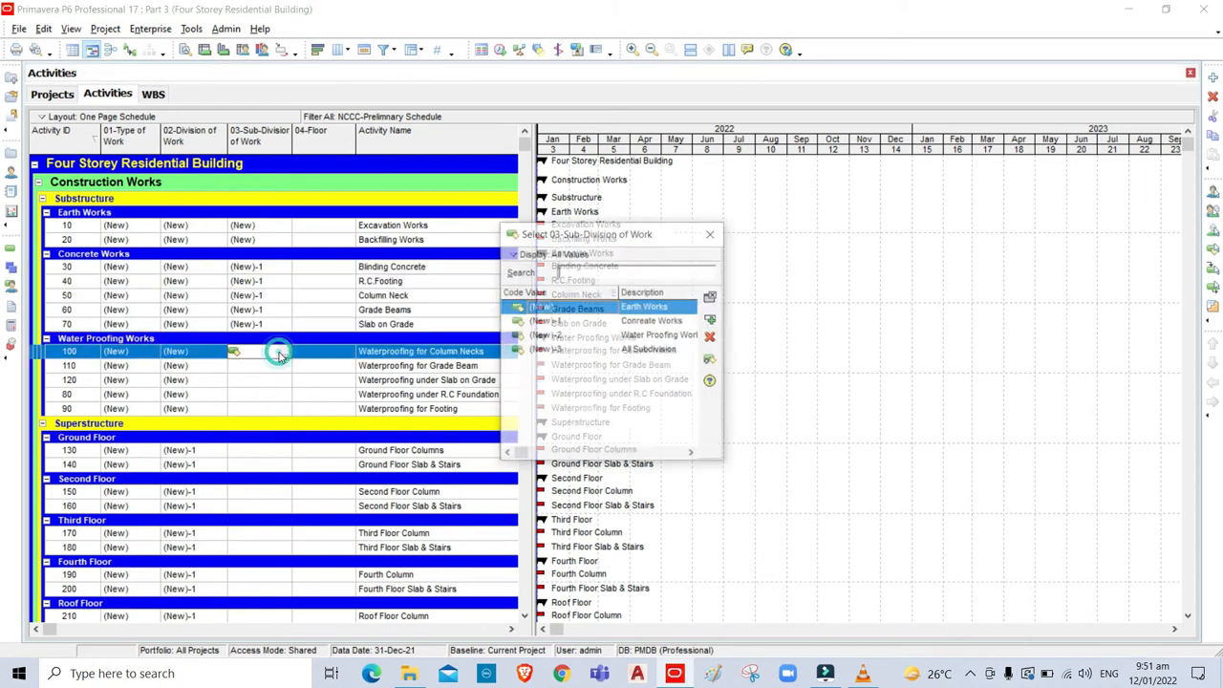
pyautogui.click(638, 338)
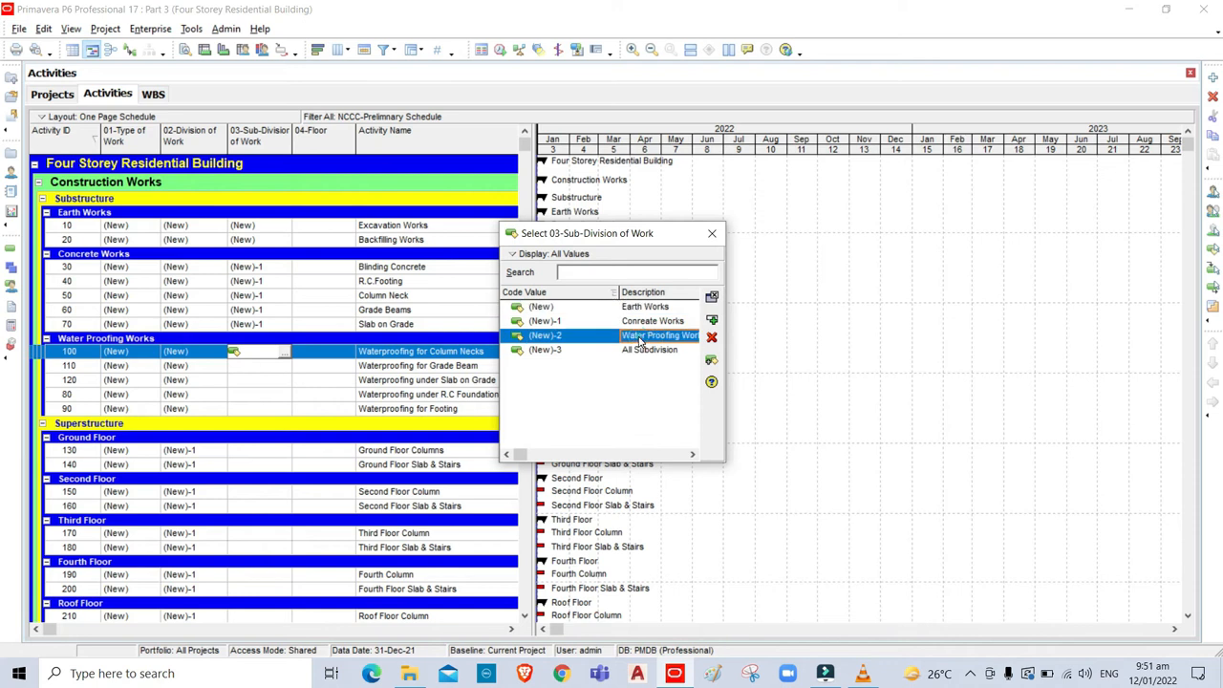
pyautogui.click(712, 321)
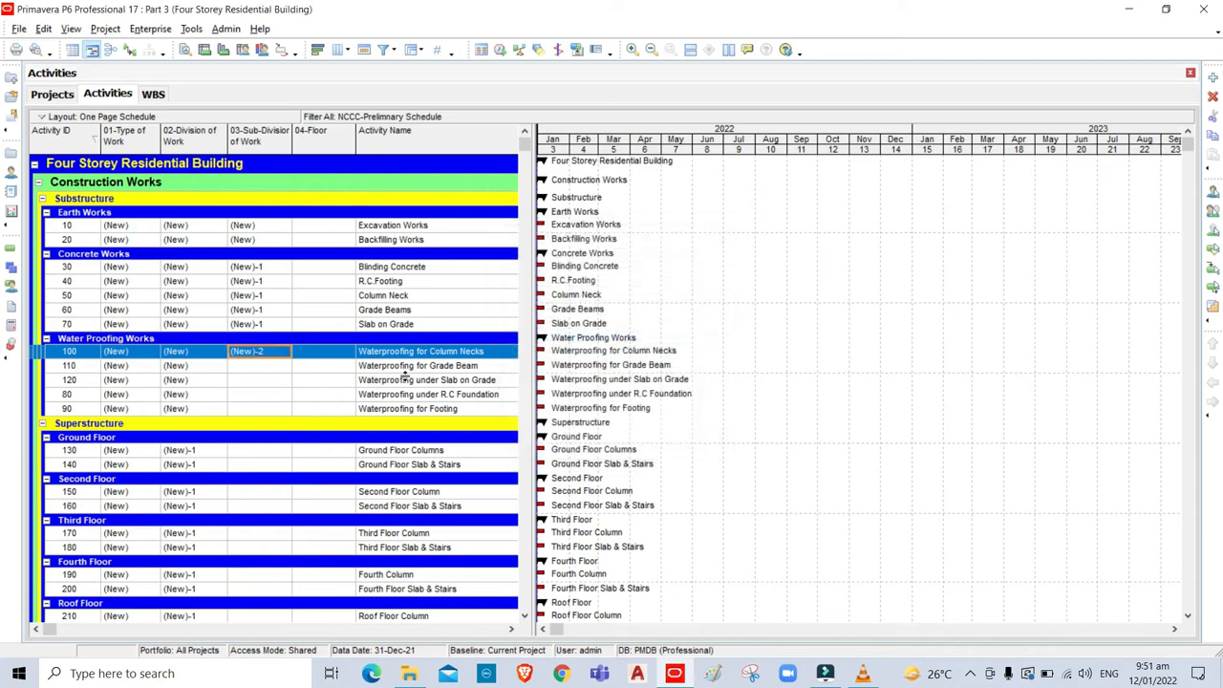
pyautogui.click(258, 410)
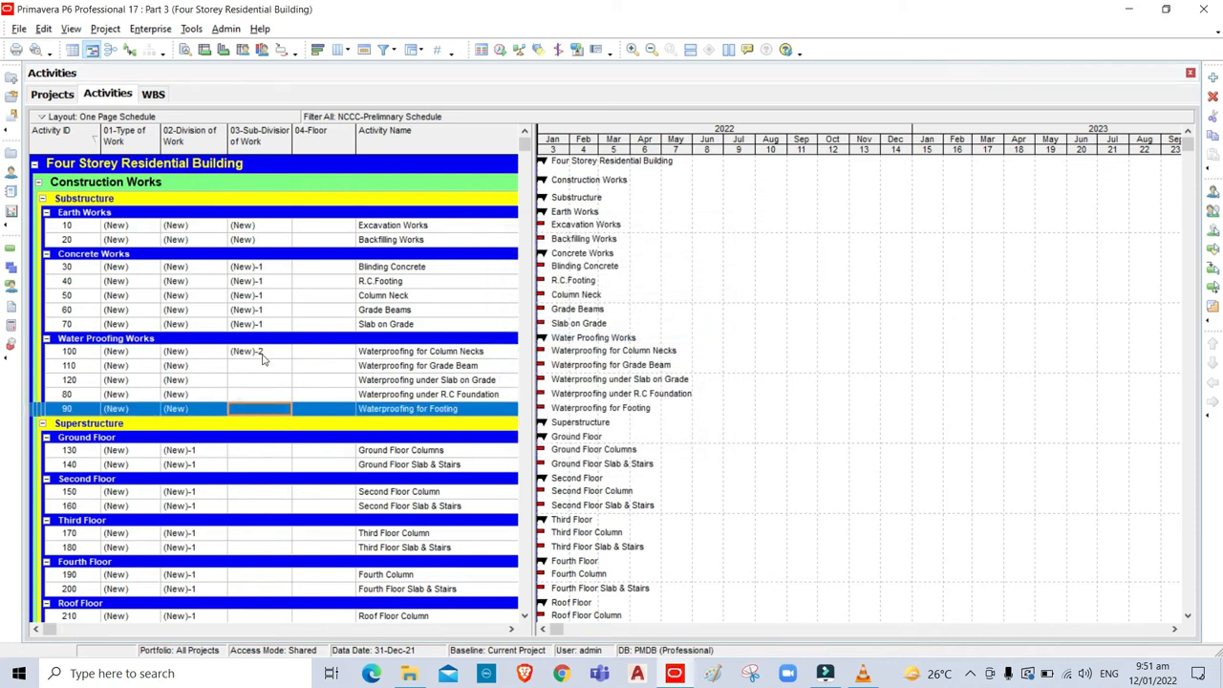
pyautogui.keyDown('shift'); pyautogui.click(263, 354); pyautogui.keyUp('shift')
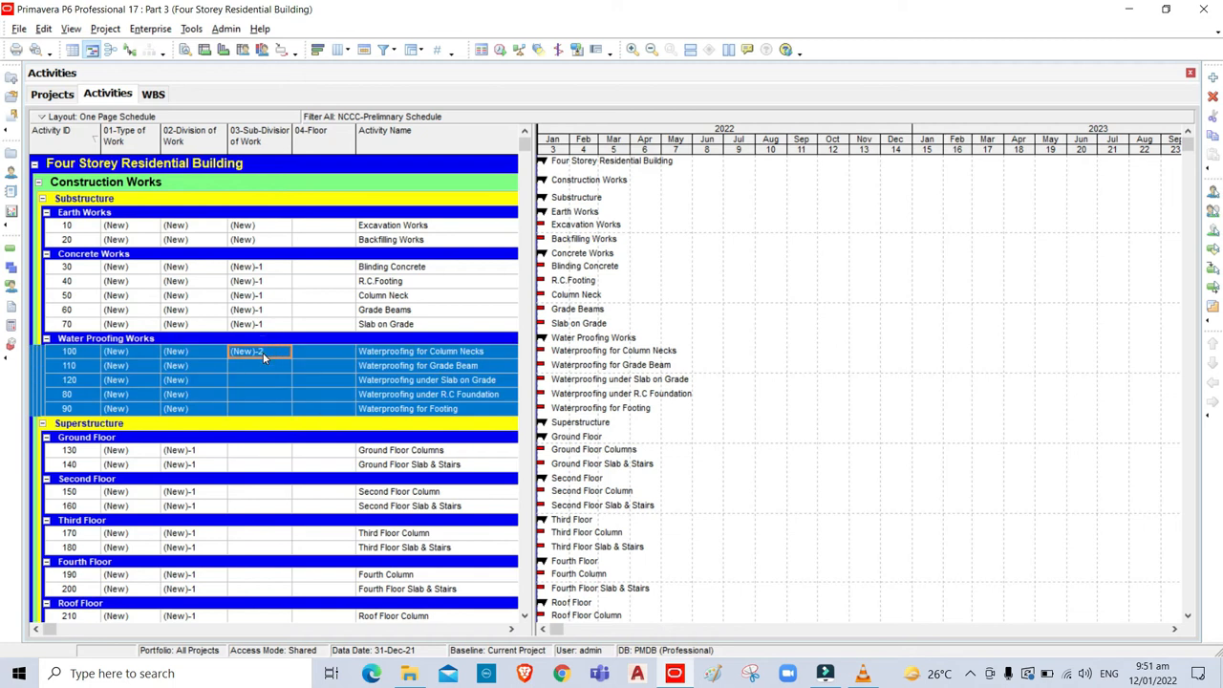
pyautogui.hotkey('ctrl', 'e')
# Assign the (New)-3 All Subdivision code to activity 130.
pyautogui.click(260, 455)
pyautogui.doubleClick(260, 456)
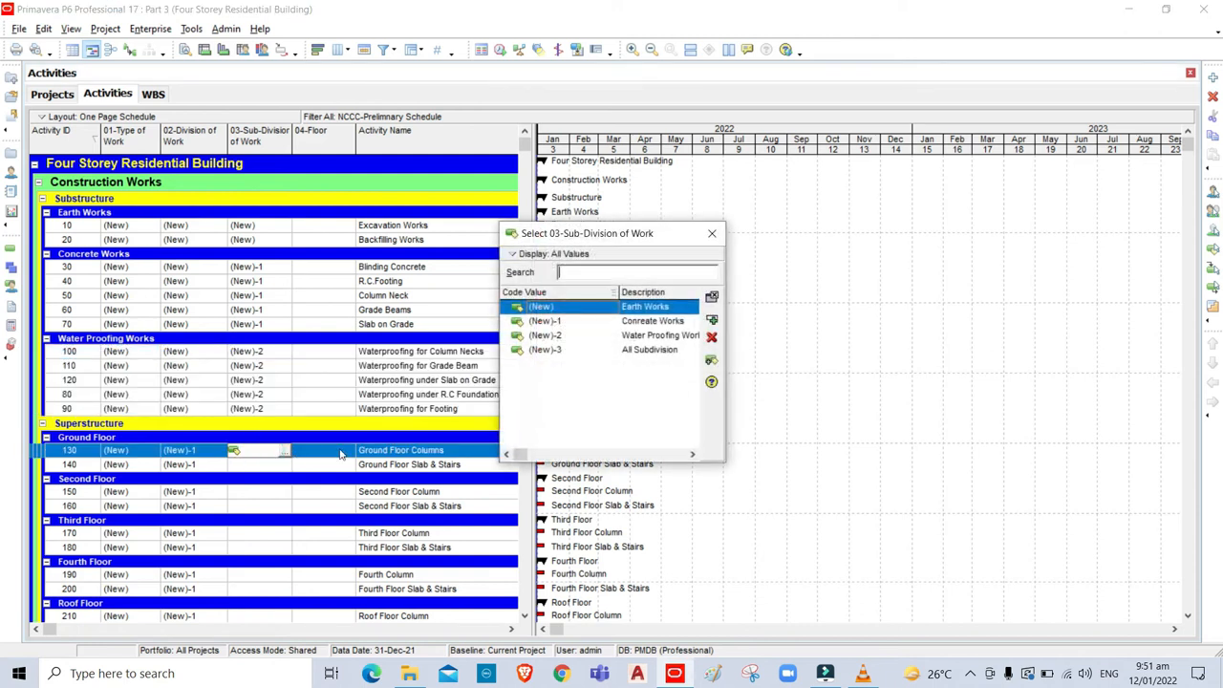
pyautogui.click(645, 351)
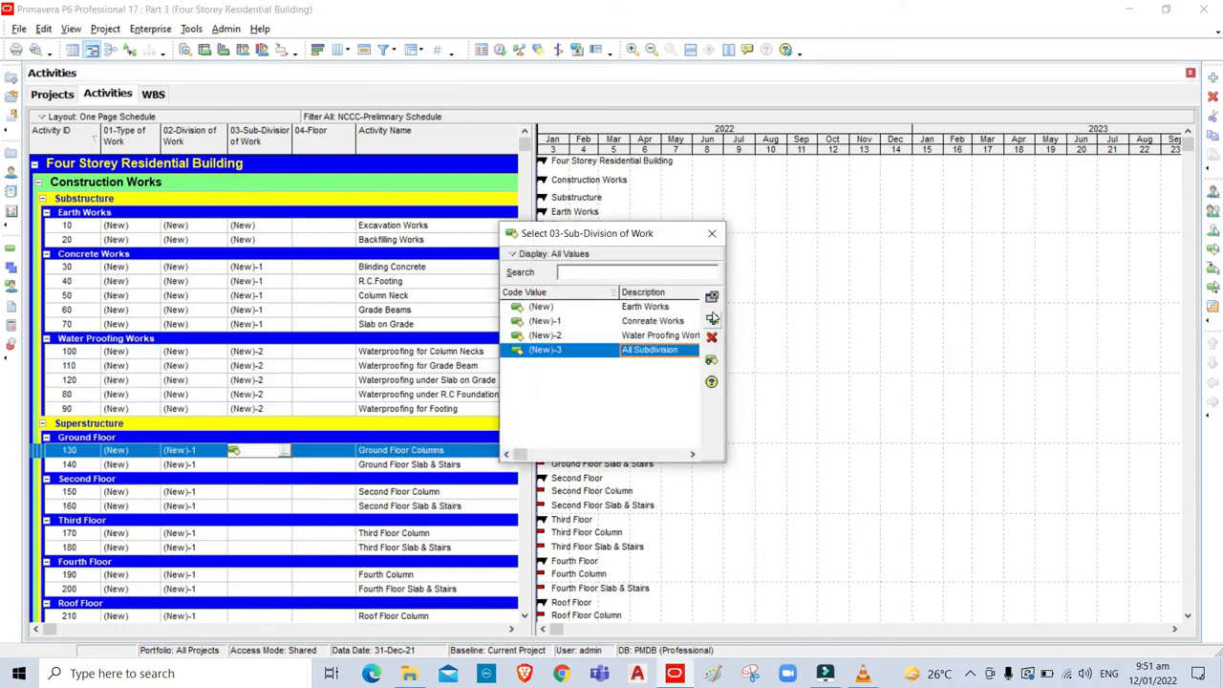
pyautogui.click(711, 320)
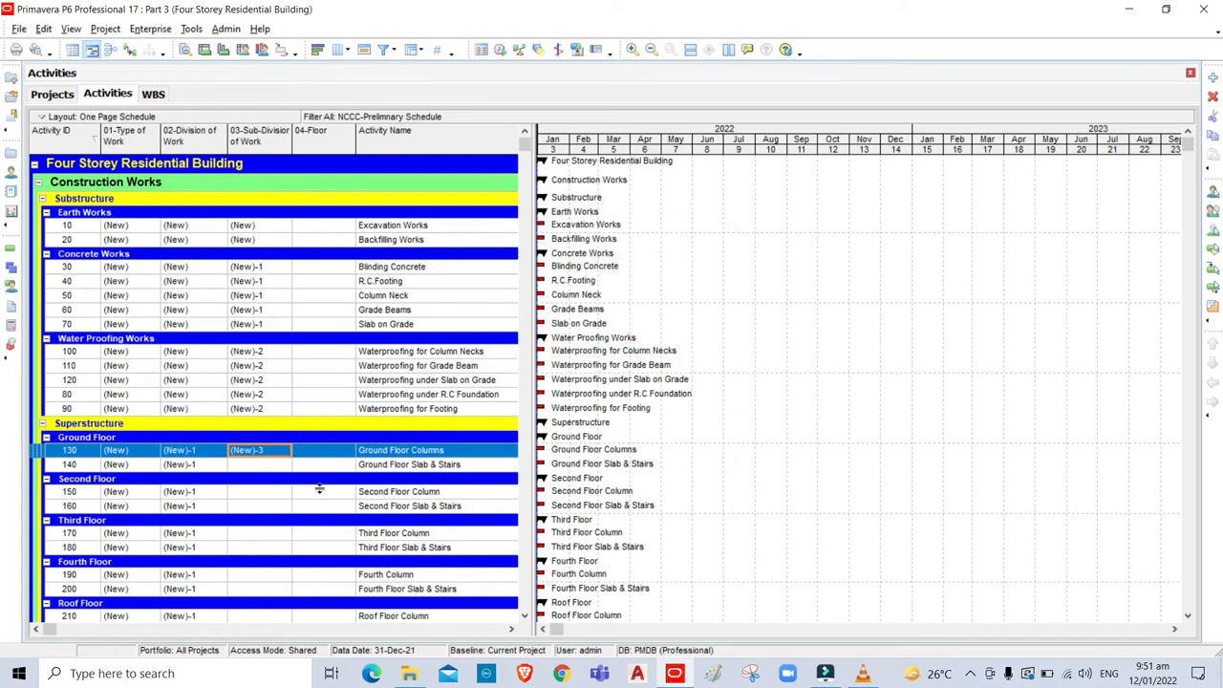
# Fill (New)-3 down from activity 130 through 880, then clear the selection.
pyautogui.moveTo(1187, 146); pyautogui.dragTo(1213, 618)
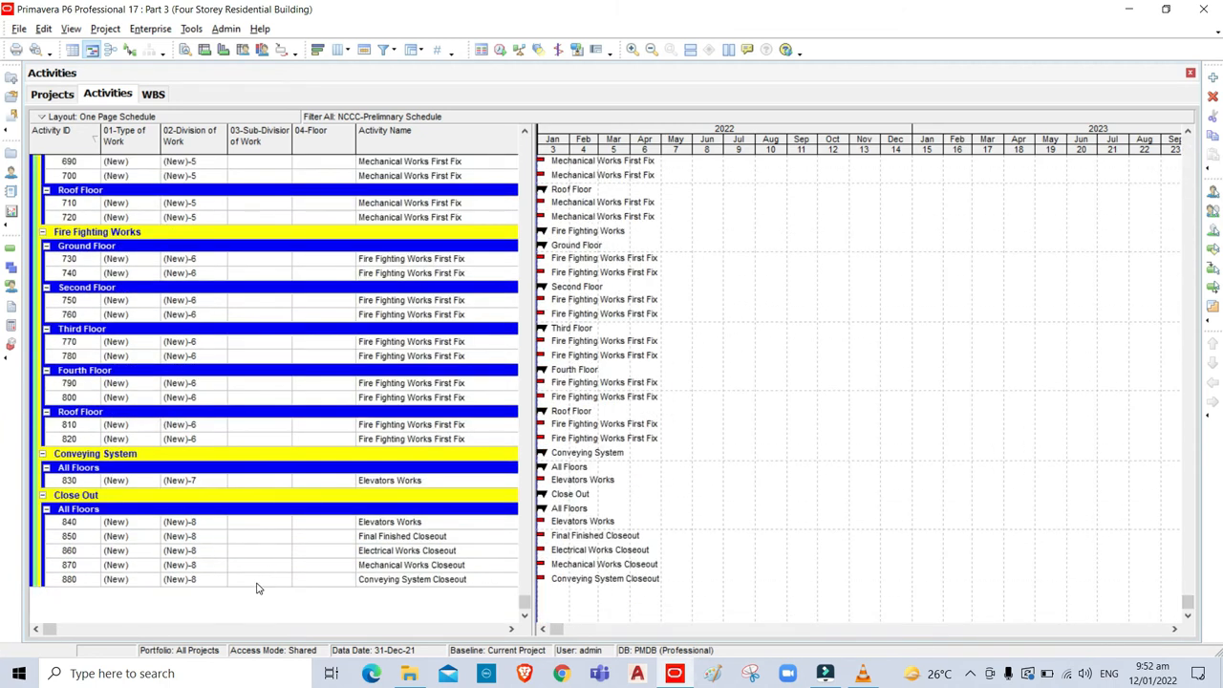
pyautogui.click(256, 583)
pyautogui.scroll(1, 830, 270)
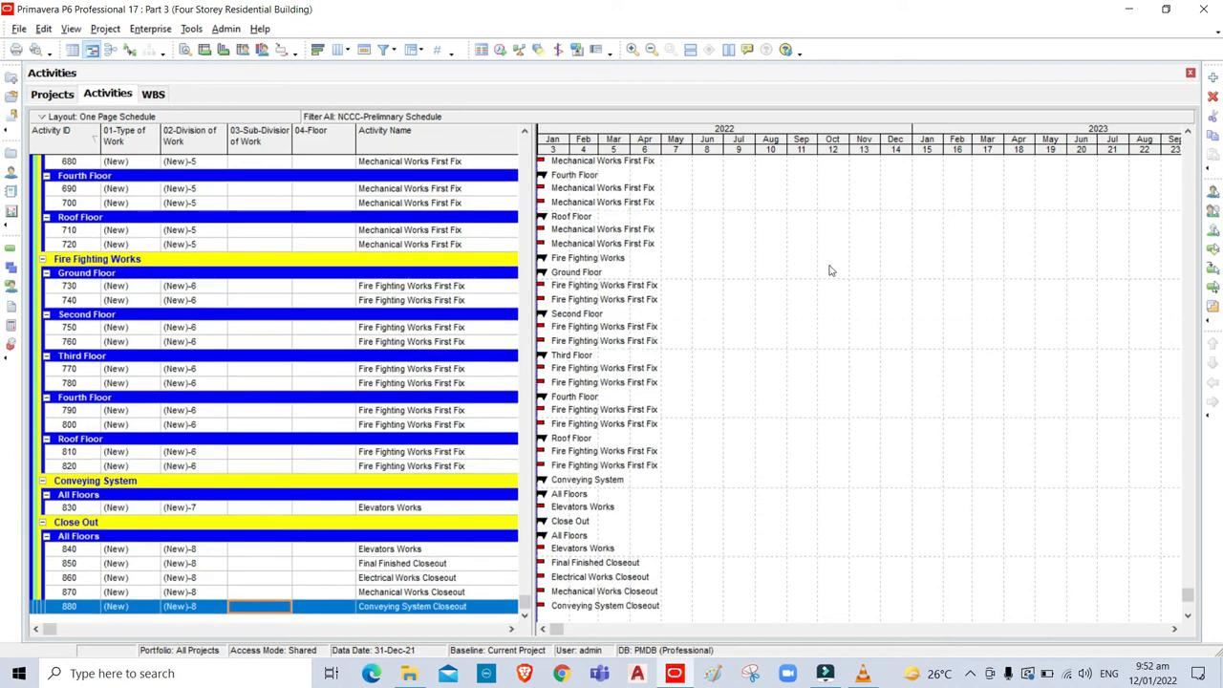
pyautogui.moveTo(1188, 598); pyautogui.dragTo(1188, 138)
pyautogui.keyDown('shift'); pyautogui.click(252, 452); pyautogui.keyUp('shift')
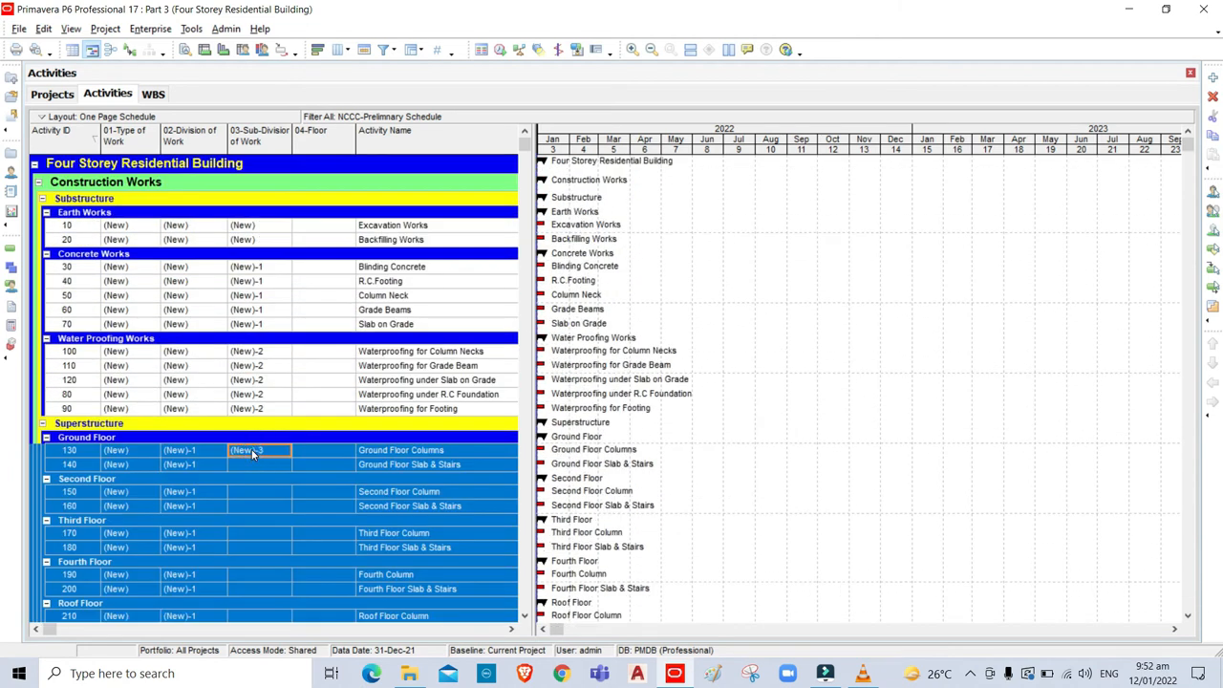
pyautogui.hotkey('ctrl', 'e')
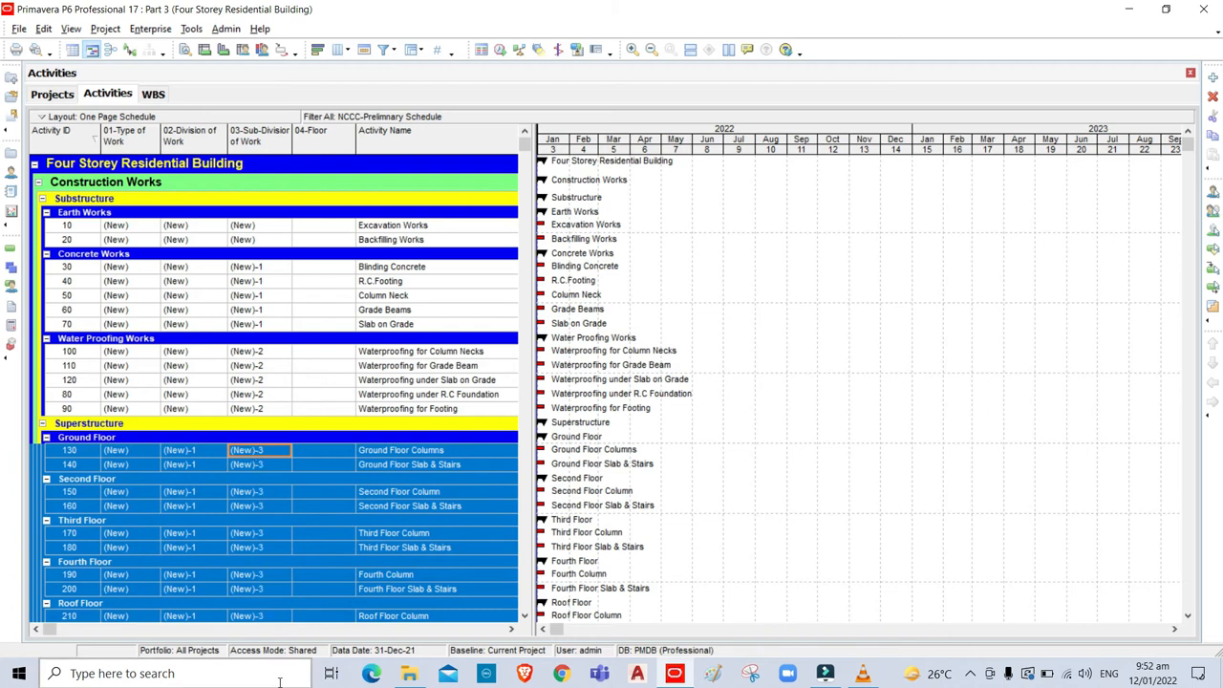
pyautogui.moveTo(1188, 145); pyautogui.dragTo(1185, 540)
pyautogui.moveTo(1160, 601); pyautogui.dragTo(1097, 122)
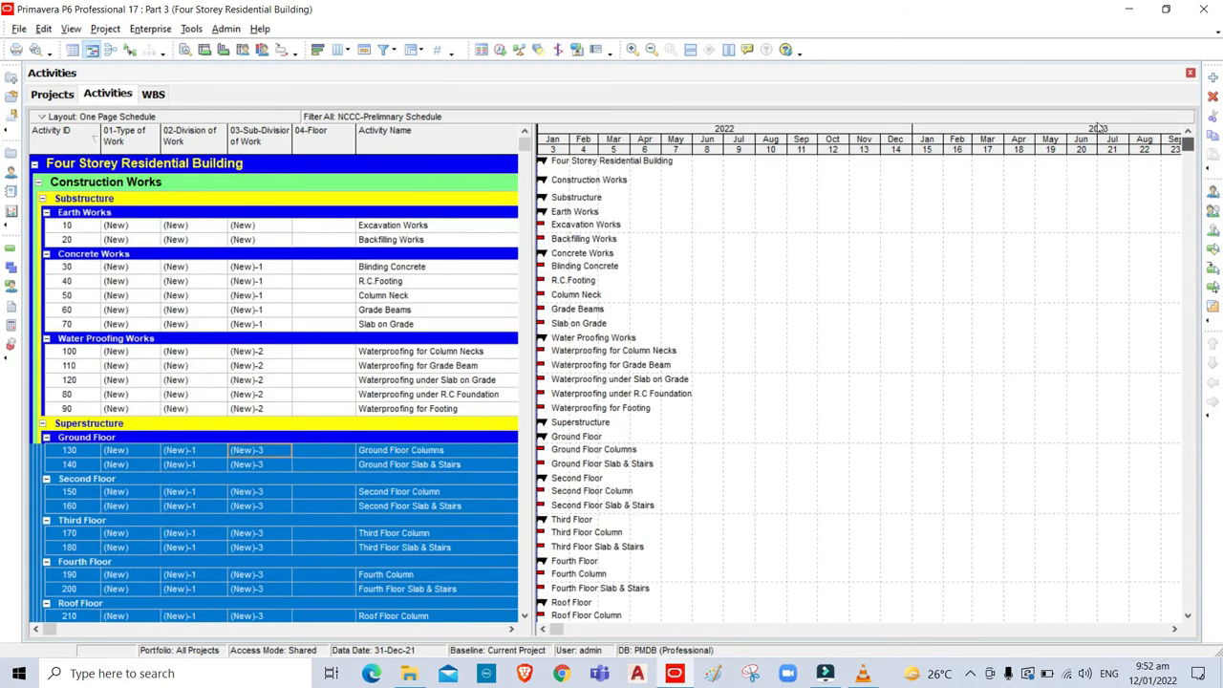
pyautogui.click(866, 297)
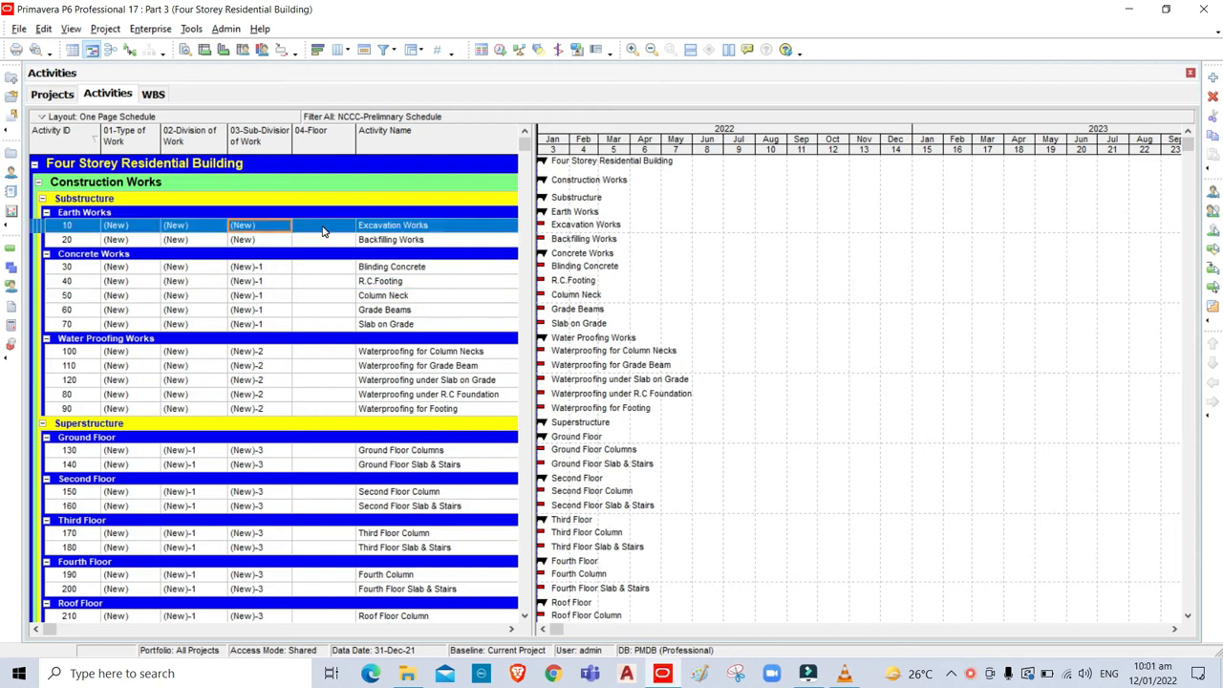
pyautogui.click(323, 231)
# Assign (New)-6 Under Ground to activity 10's 04-Floor code and fill it down through activity 90.
pyautogui.click(349, 231)
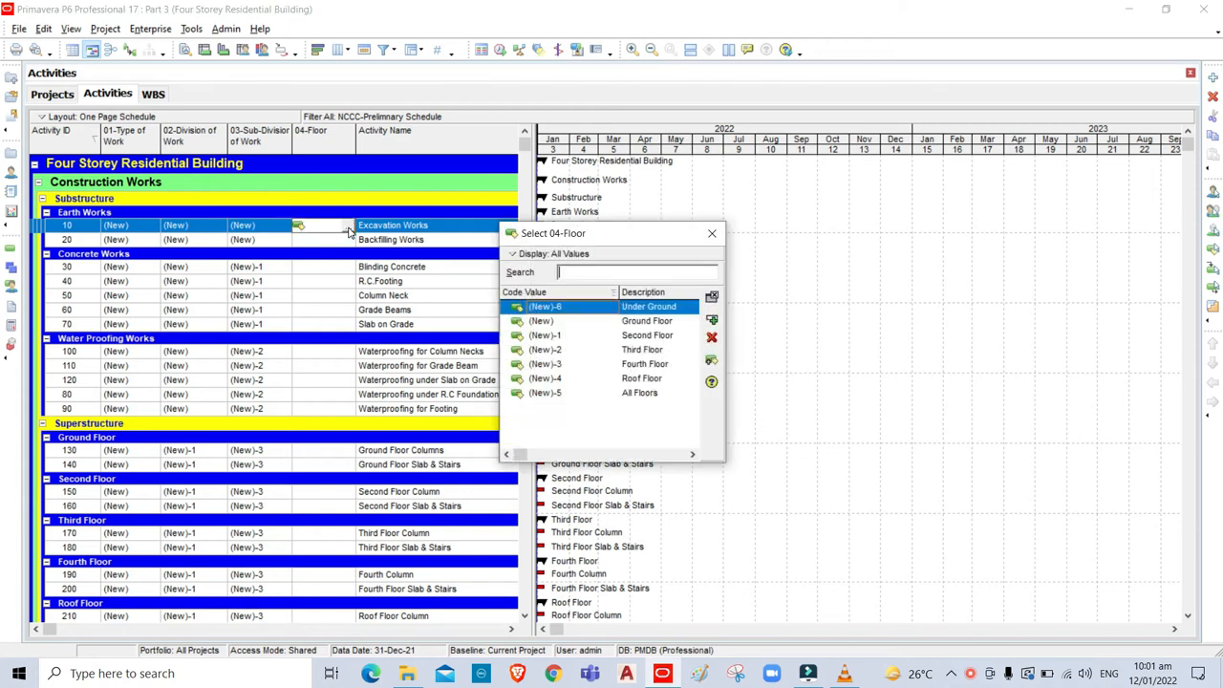
pyautogui.click(515, 256)
pyautogui.moveTo(527, 296)
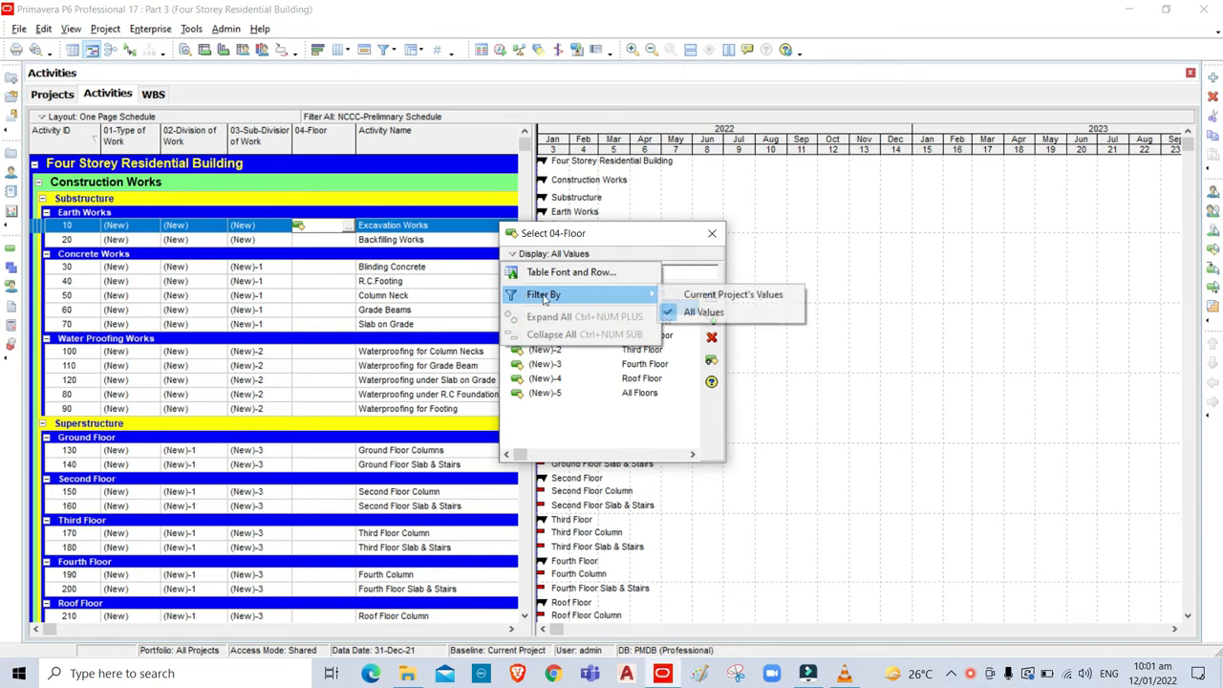
pyautogui.click(707, 313)
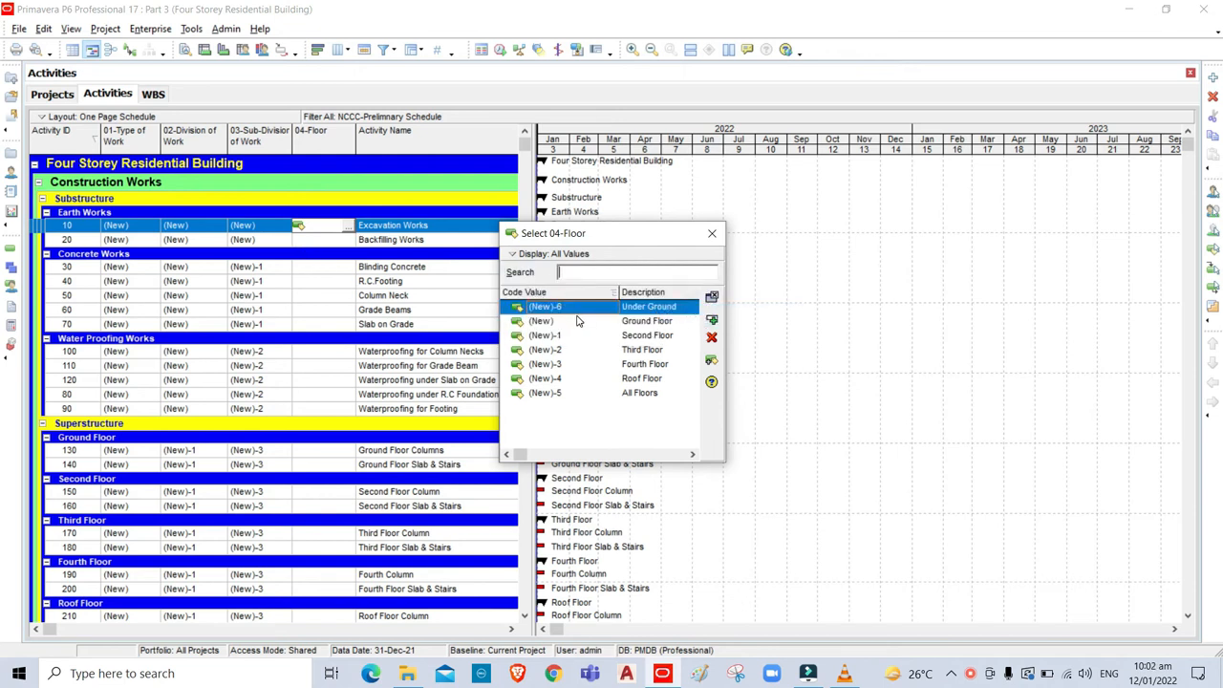
pyautogui.click(713, 321)
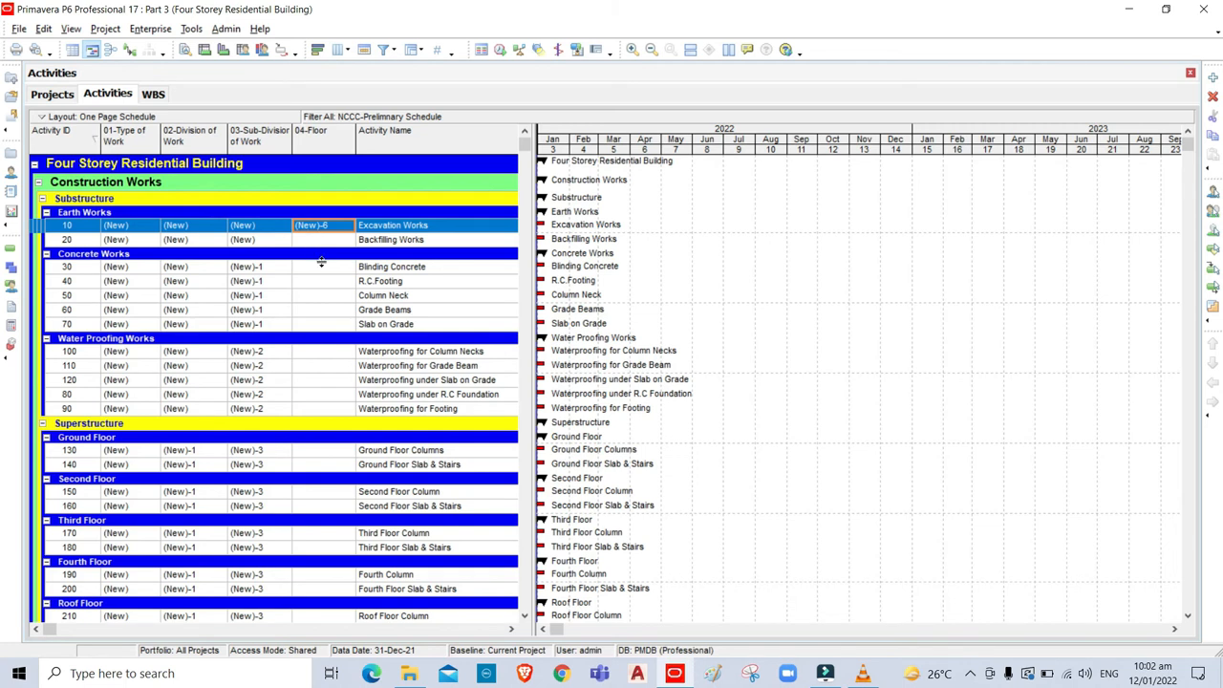
pyautogui.click(322, 409)
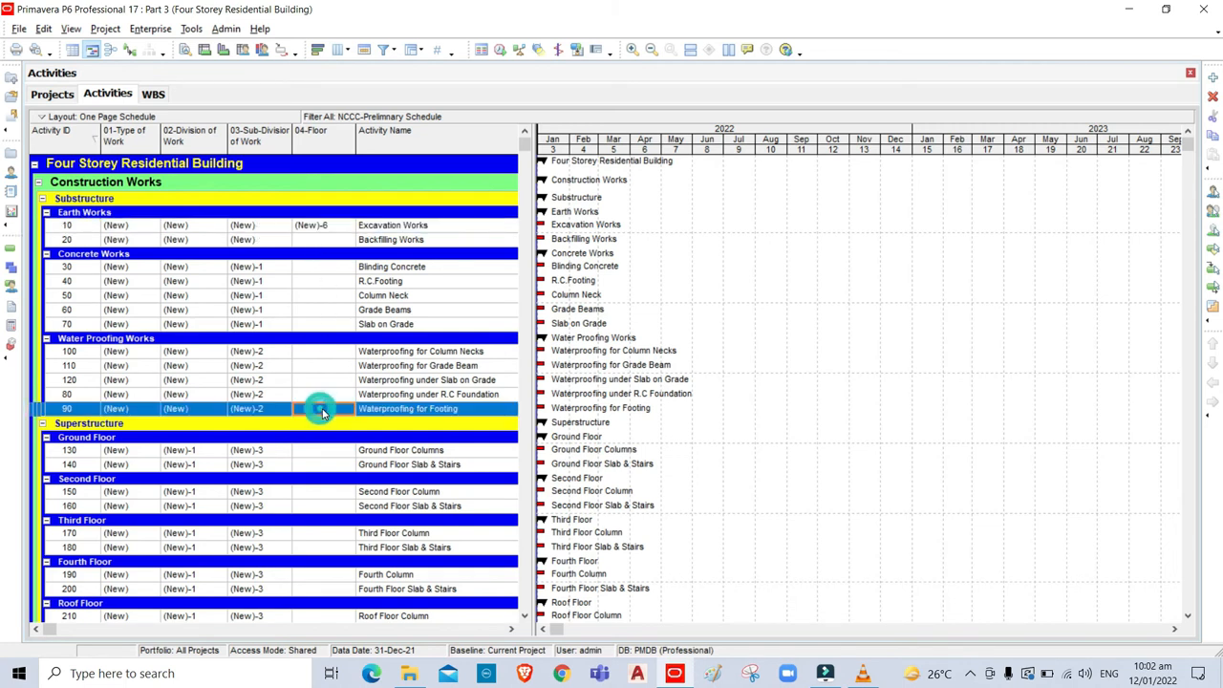
pyautogui.keyDown('shift'); pyautogui.click(318, 225); pyautogui.keyUp('shift')
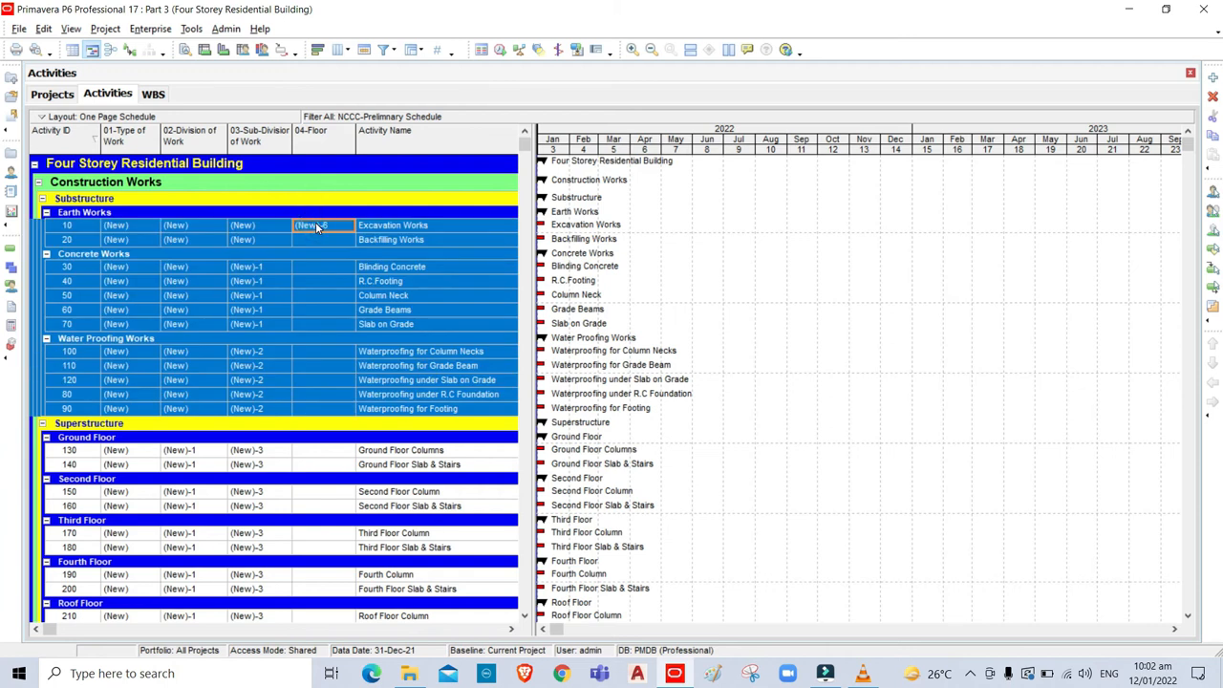
pyautogui.hotkey('ctrl', 'e')
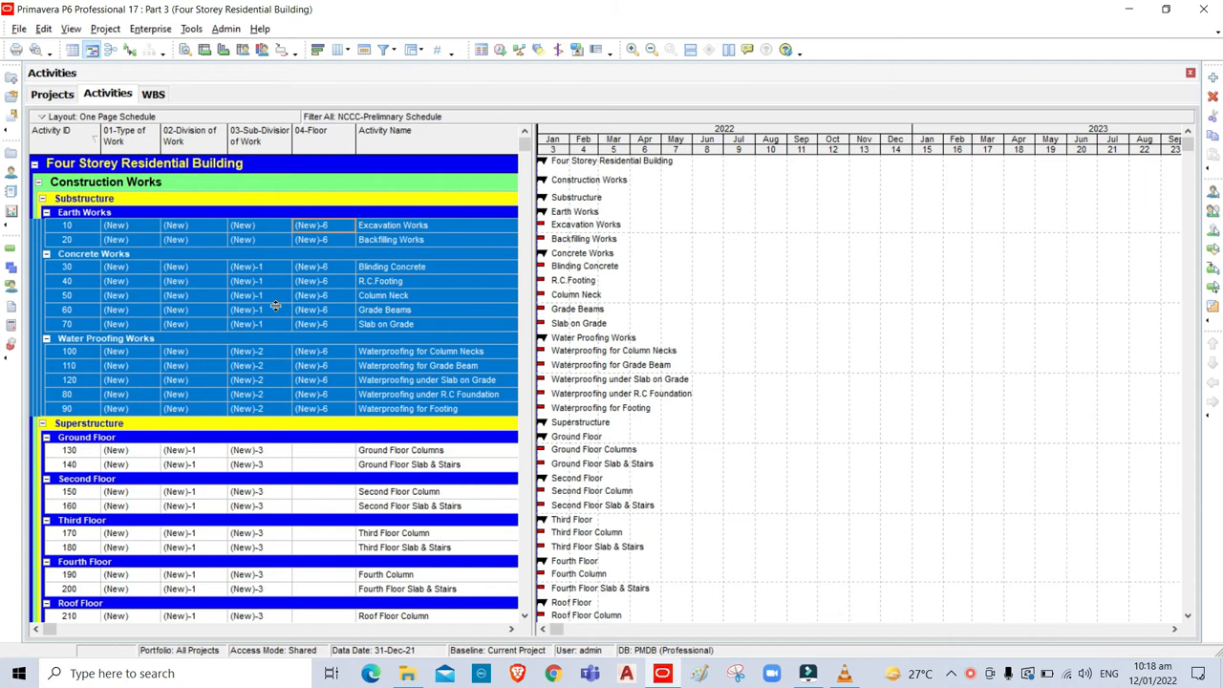
pyautogui.click(71, 29)
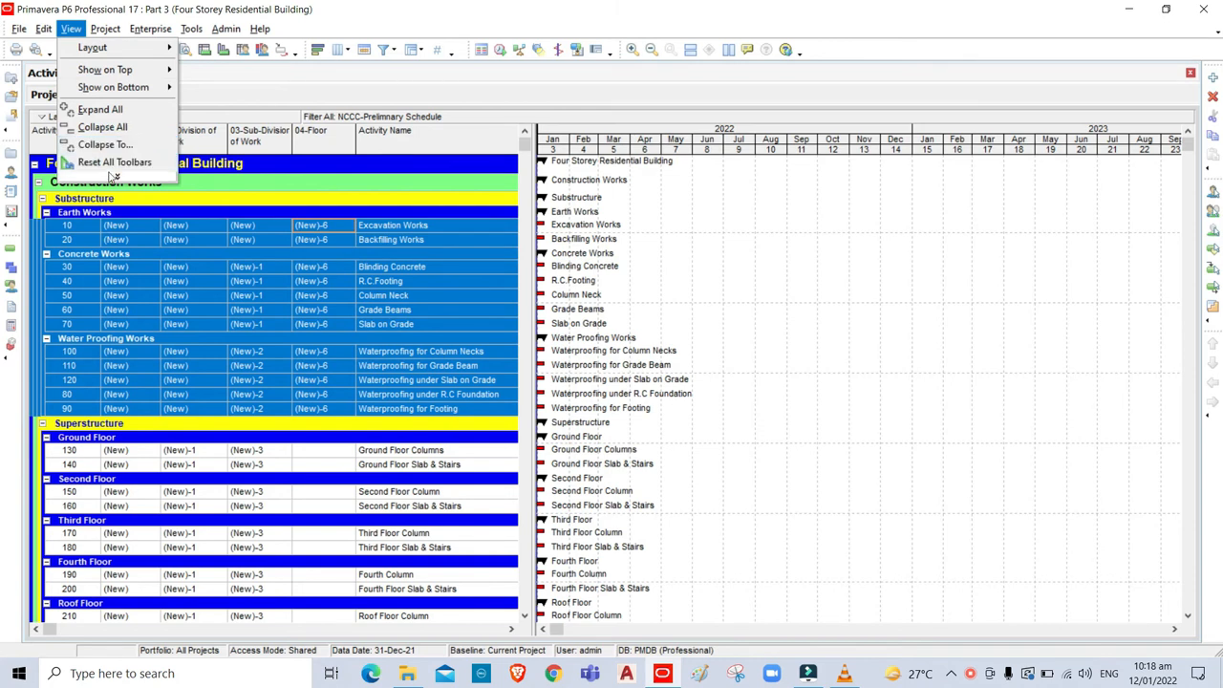
# Collapse the activity grouping bands to WBS Level 4.
pyautogui.click(123, 146)
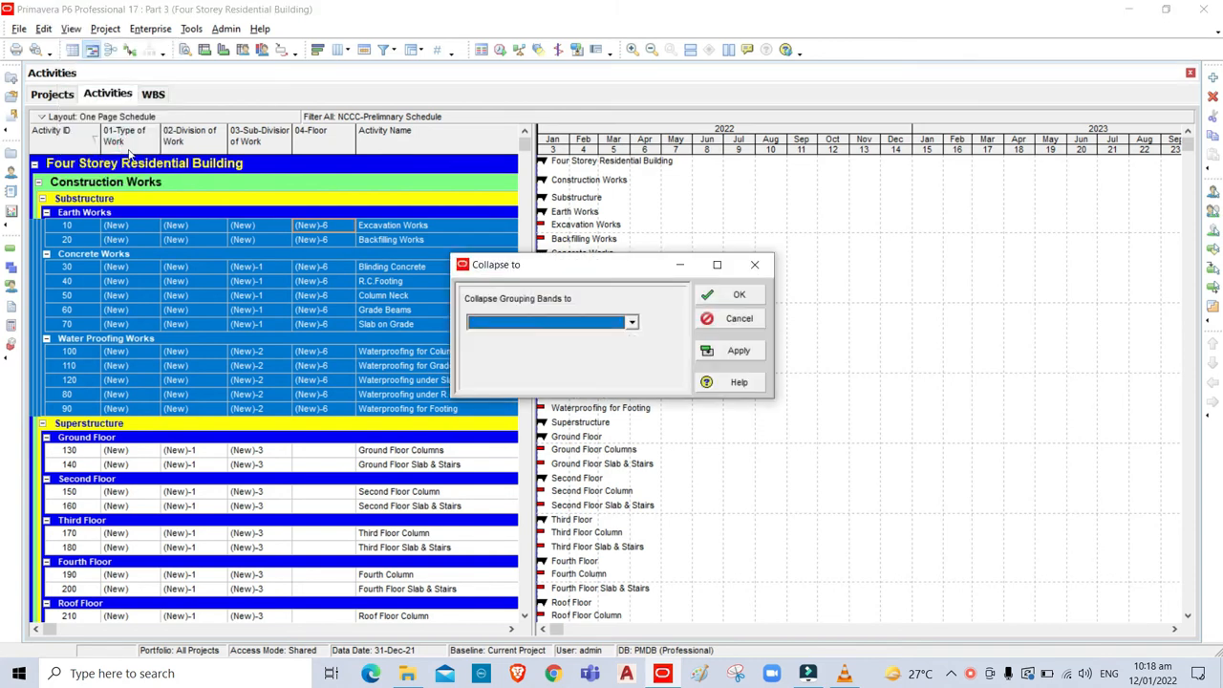
pyautogui.click(630, 323)
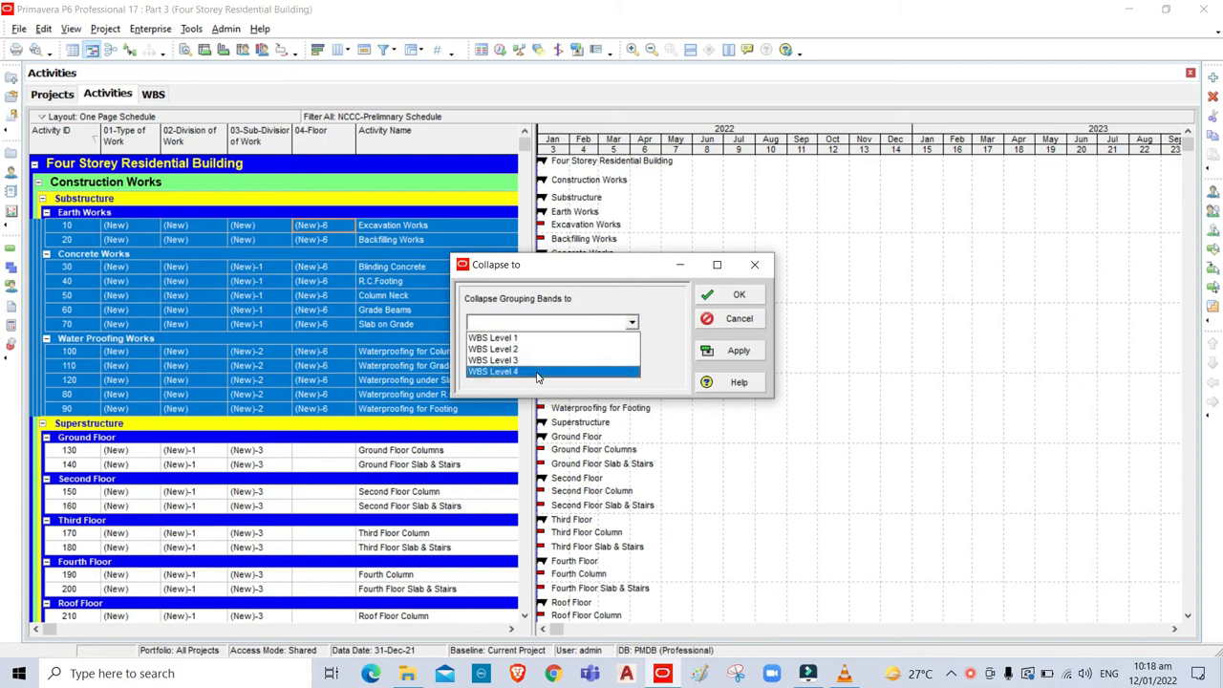
pyautogui.click(537, 375)
pyautogui.click(741, 298)
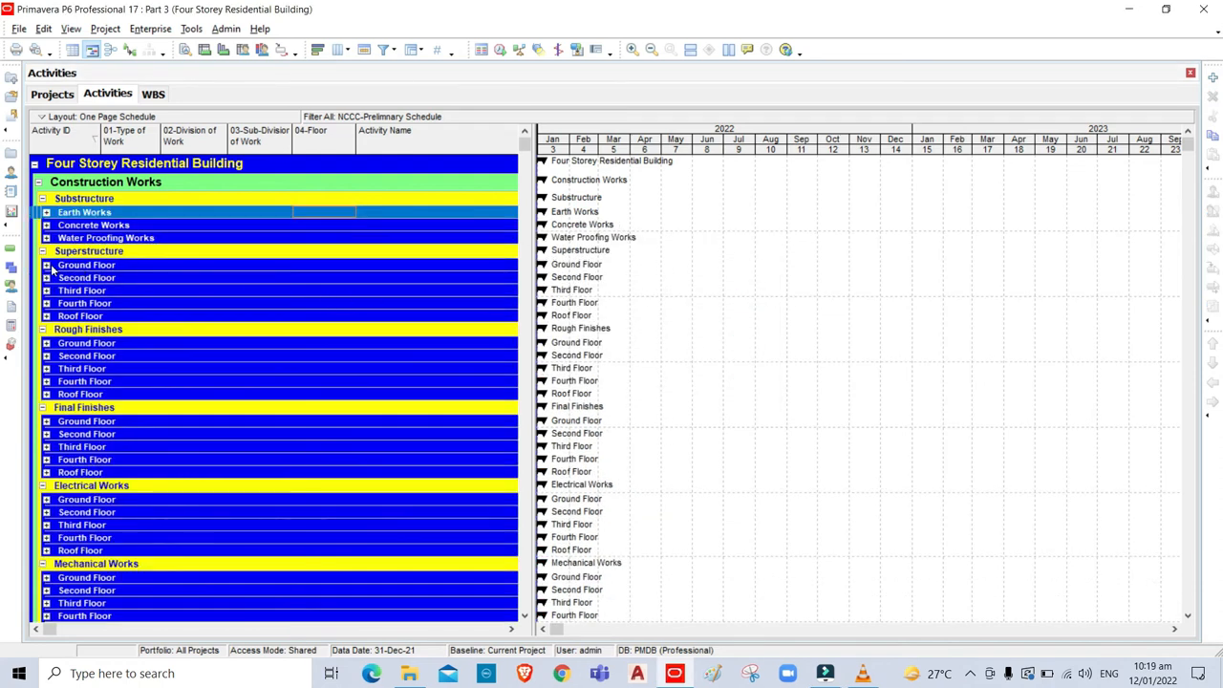
# Expand the Ground Floor band under Superstructure through Fire Fighting Works, then select activity 130's floor cell.
pyautogui.click(46, 266)
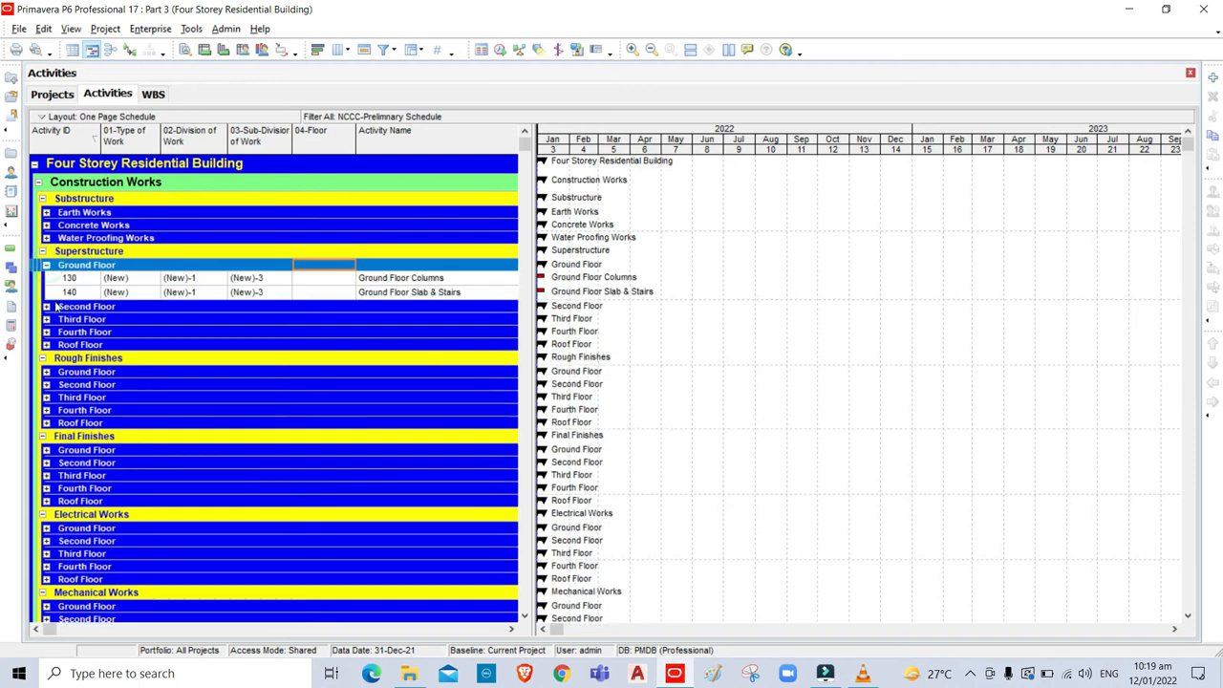
pyautogui.click(46, 372)
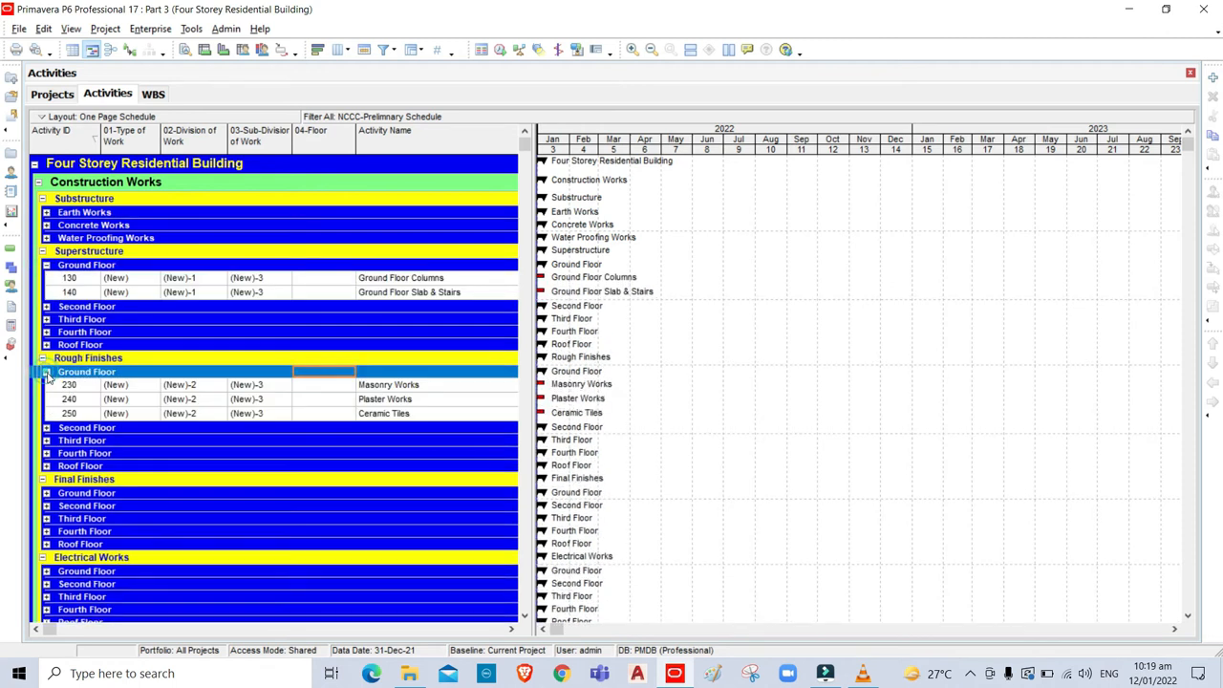
pyautogui.click(46, 493)
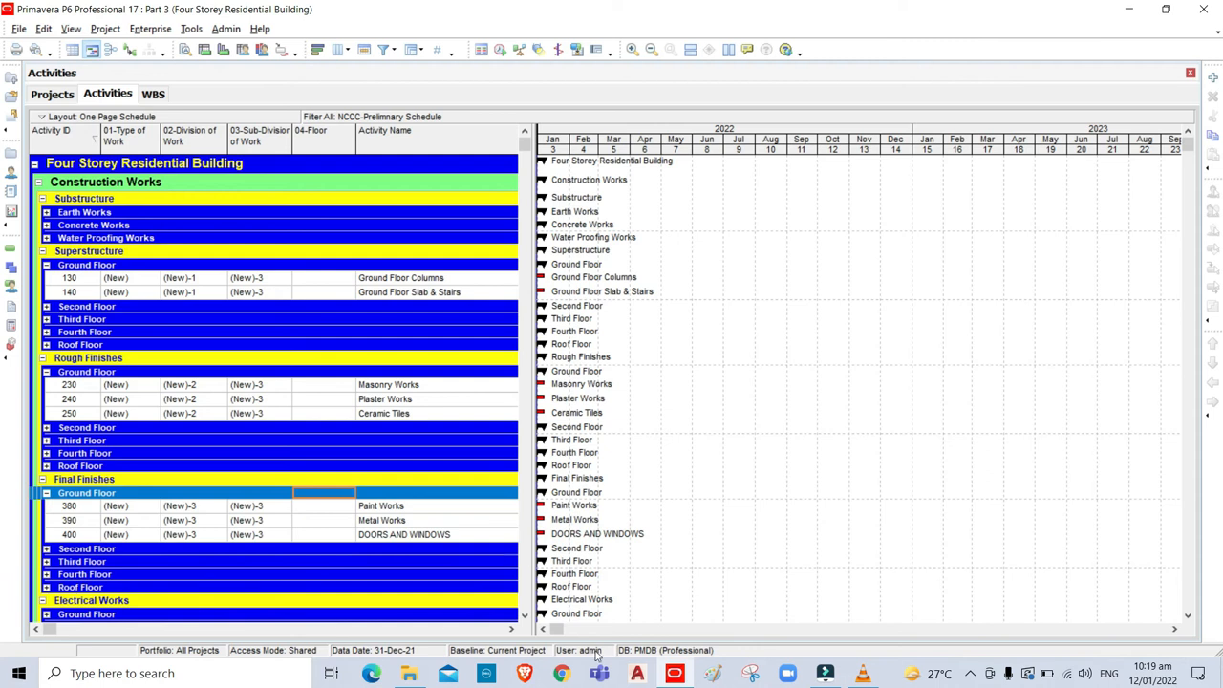
pyautogui.scroll(-6, 63, 371)
pyautogui.click(46, 363)
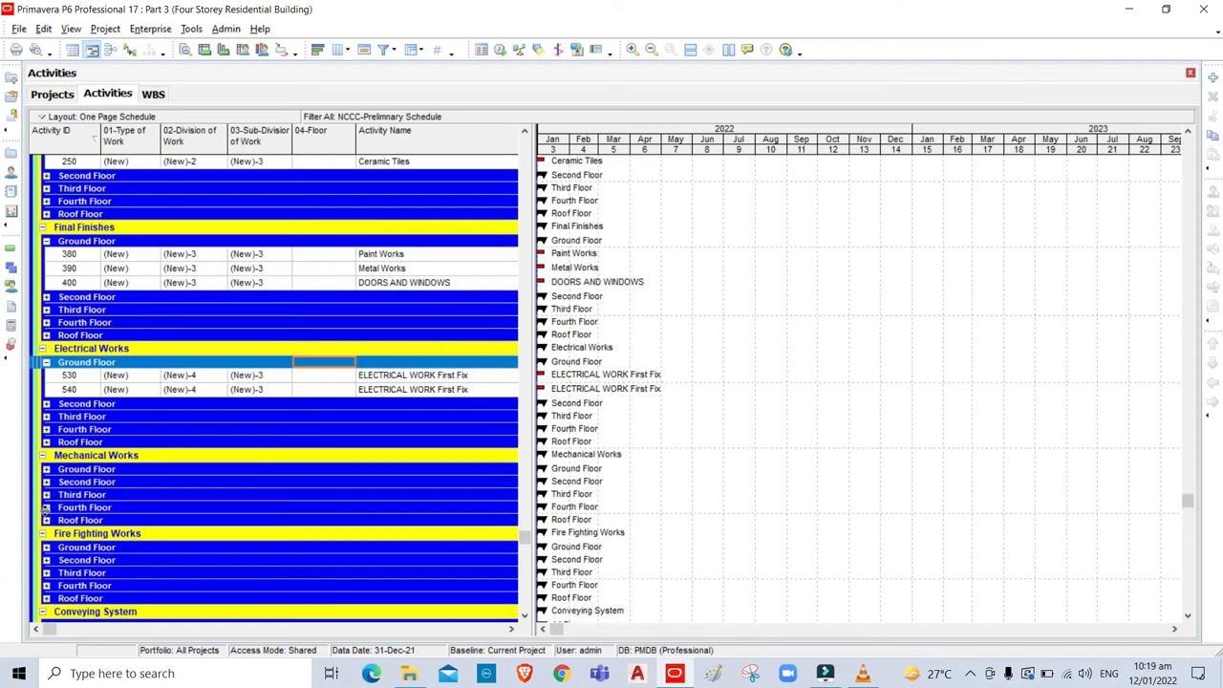
pyautogui.click(45, 470)
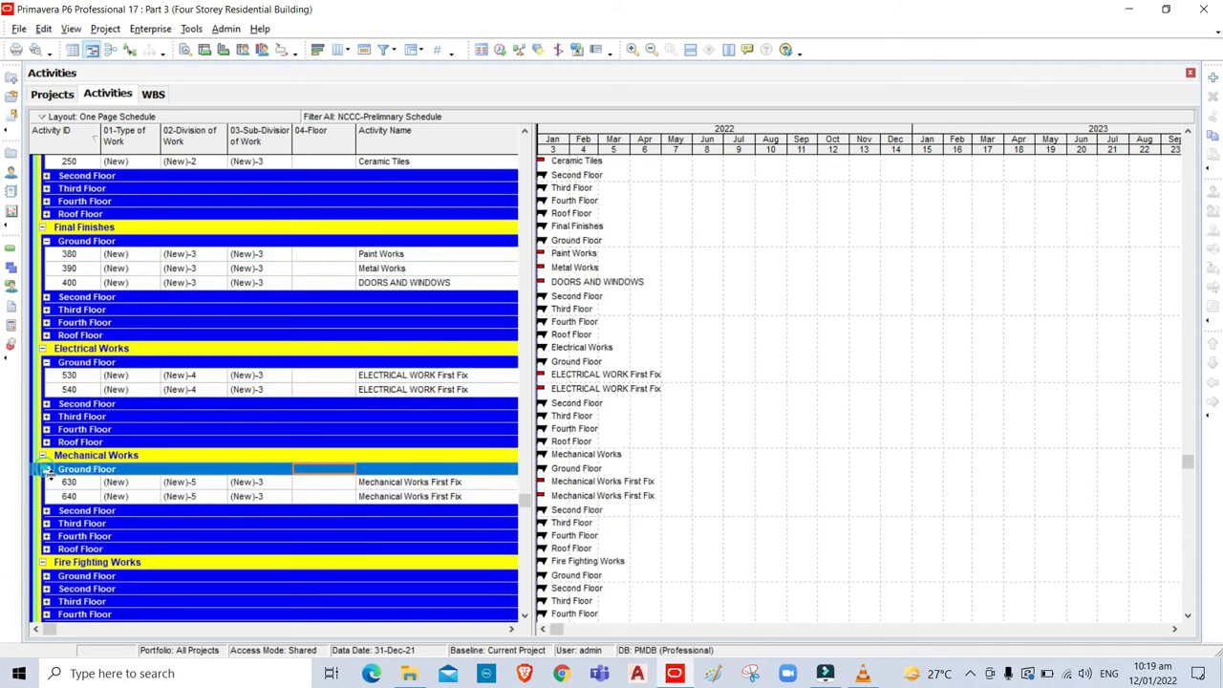
pyautogui.click(46, 577)
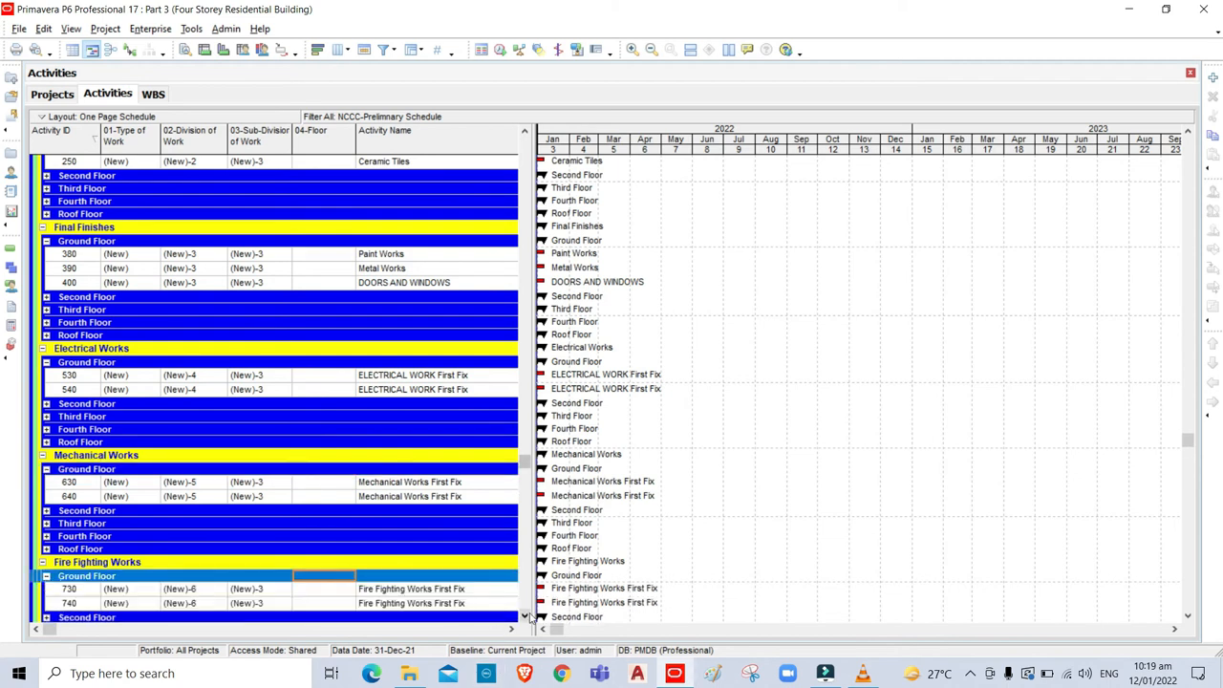
pyautogui.click(525, 617)
pyautogui.click(524, 616)
pyautogui.click(525, 616)
pyautogui.click(524, 617)
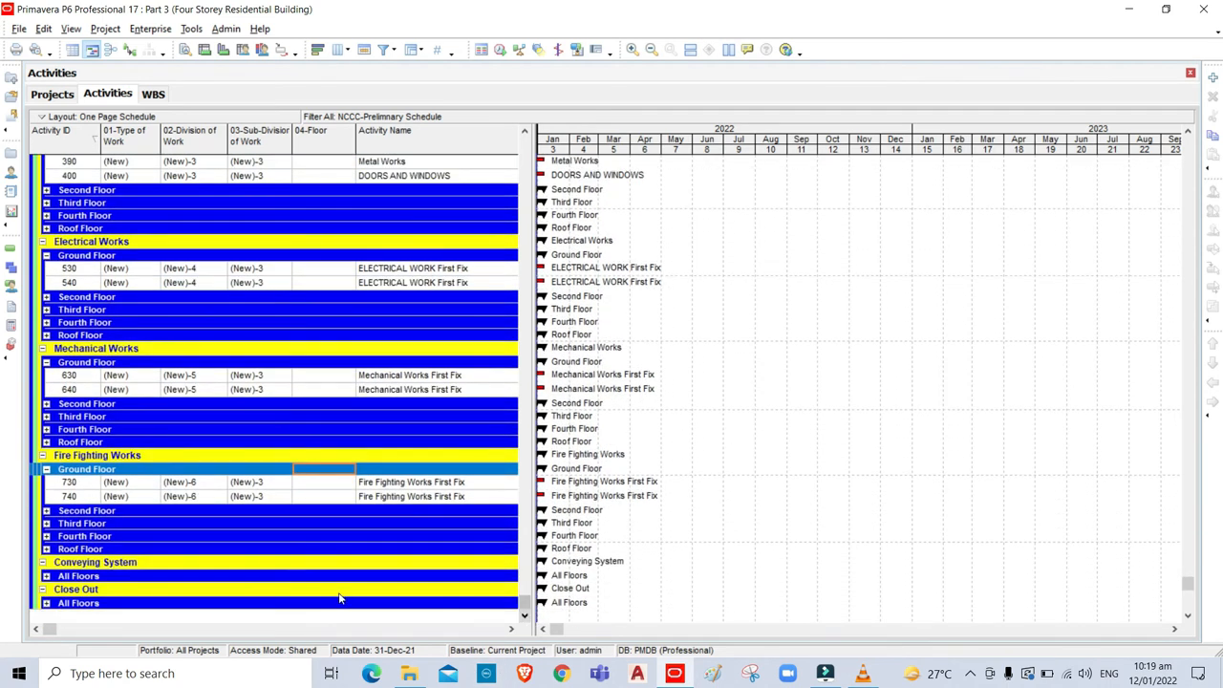
pyautogui.scroll(10, 342, 599)
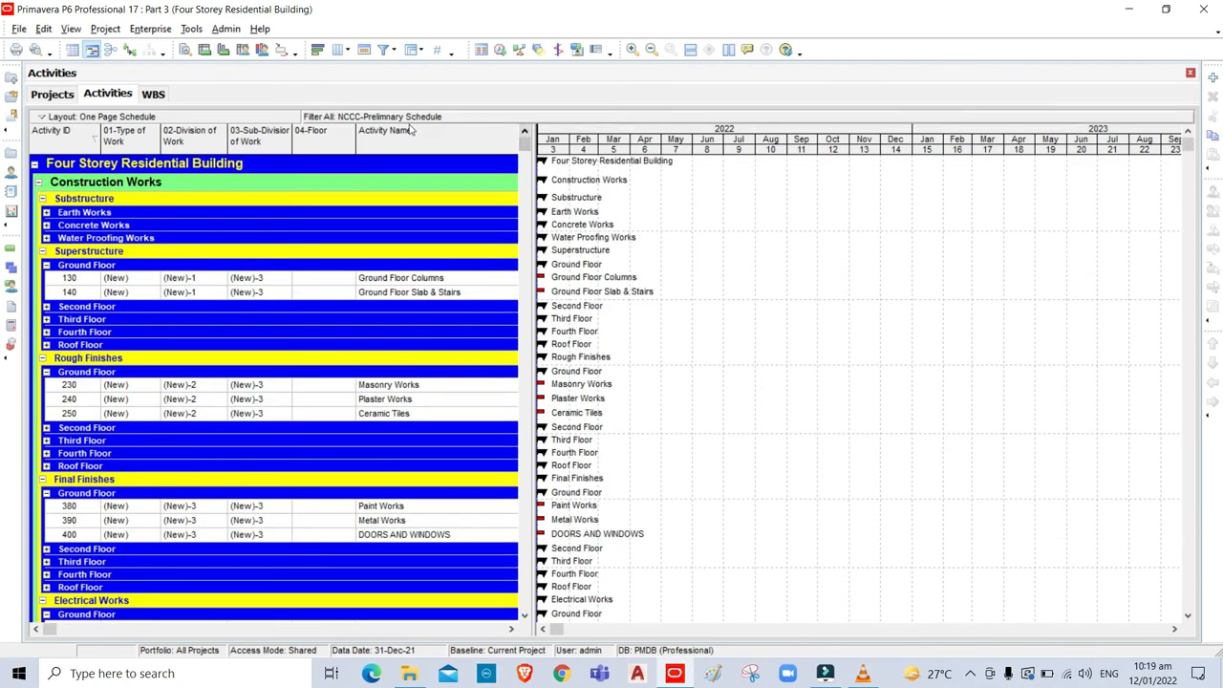
pyautogui.click(340, 281)
# Assign Ground Floor (New) to activity 130 and extend the selection down to activity 740.
pyautogui.click(344, 282)
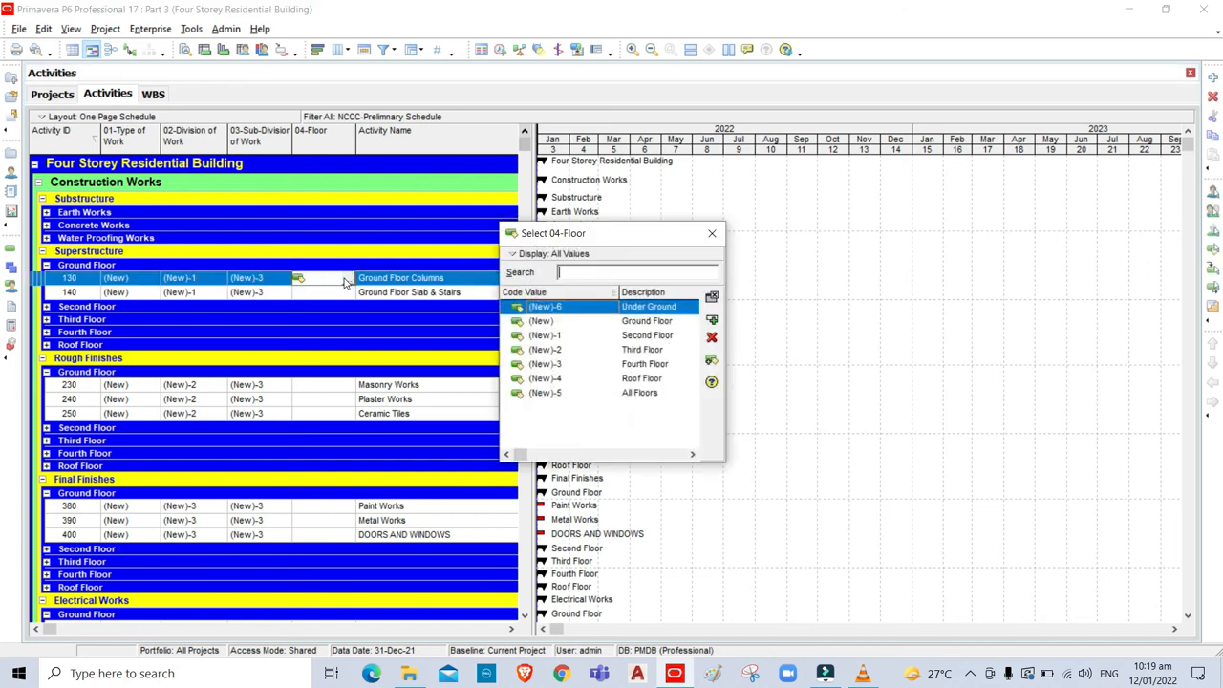
pyautogui.click(641, 325)
pyautogui.click(711, 319)
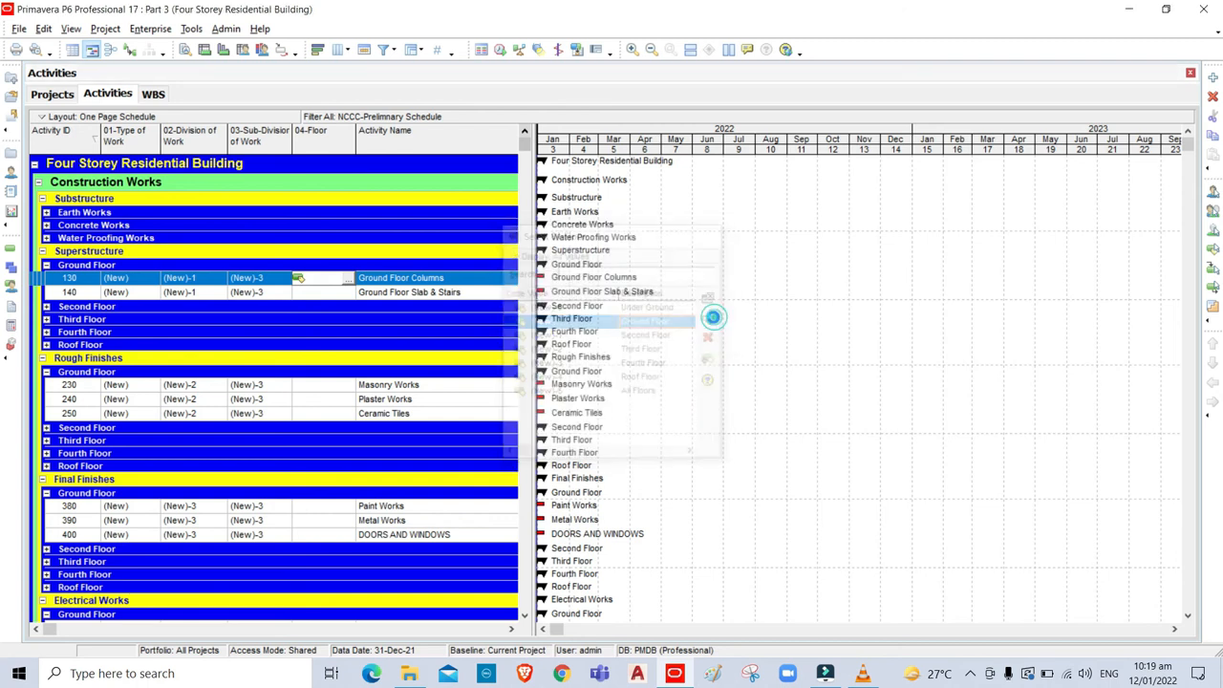
pyautogui.moveTo(525, 145); pyautogui.dragTo(525, 552)
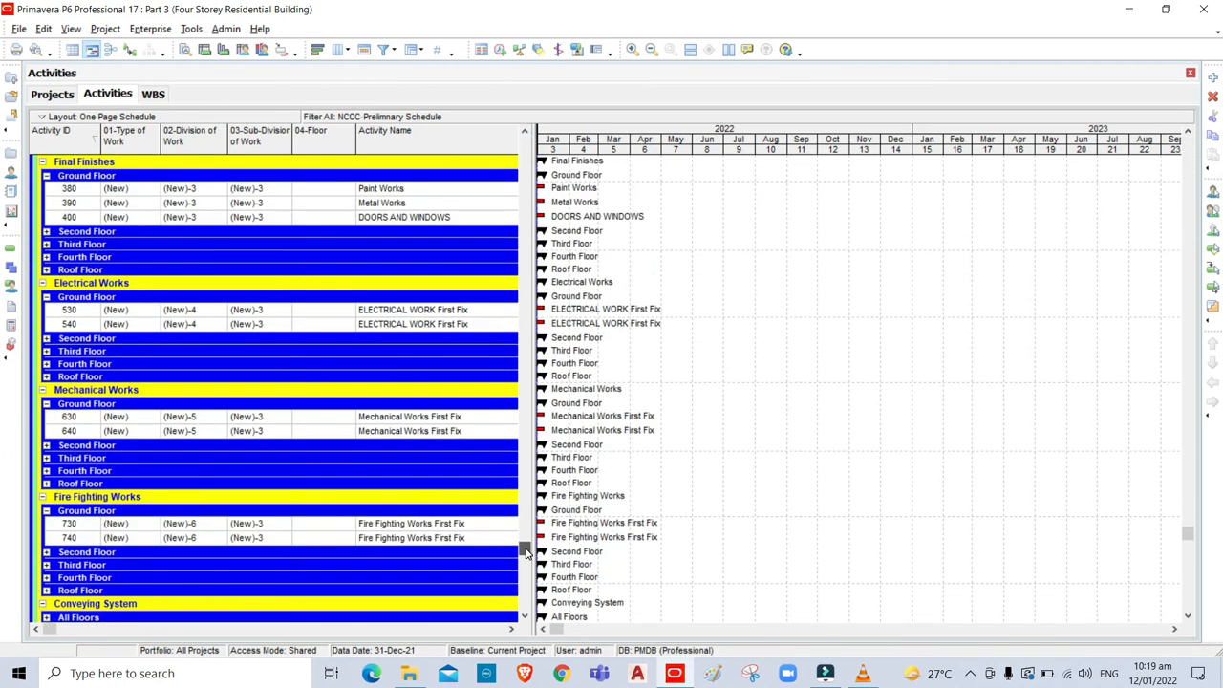
pyautogui.keyDown('shift'); pyautogui.click(317, 539); pyautogui.keyUp('shift')
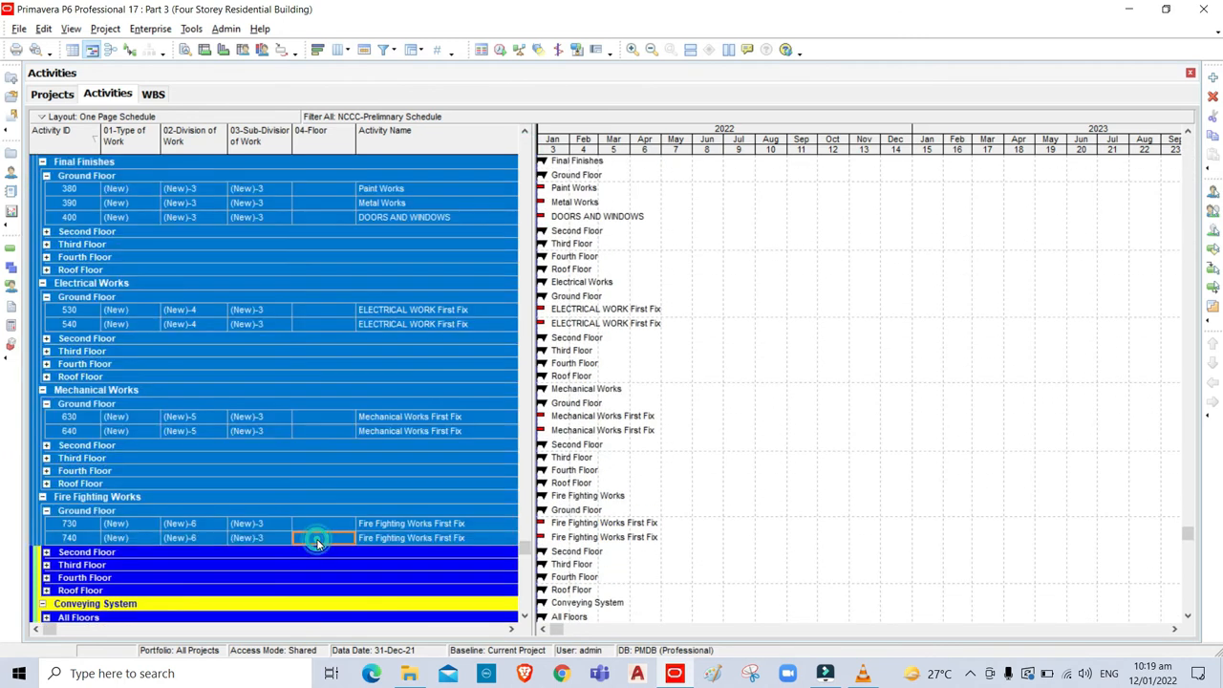
pyautogui.moveTo(524, 552); pyautogui.dragTo(524, 150)
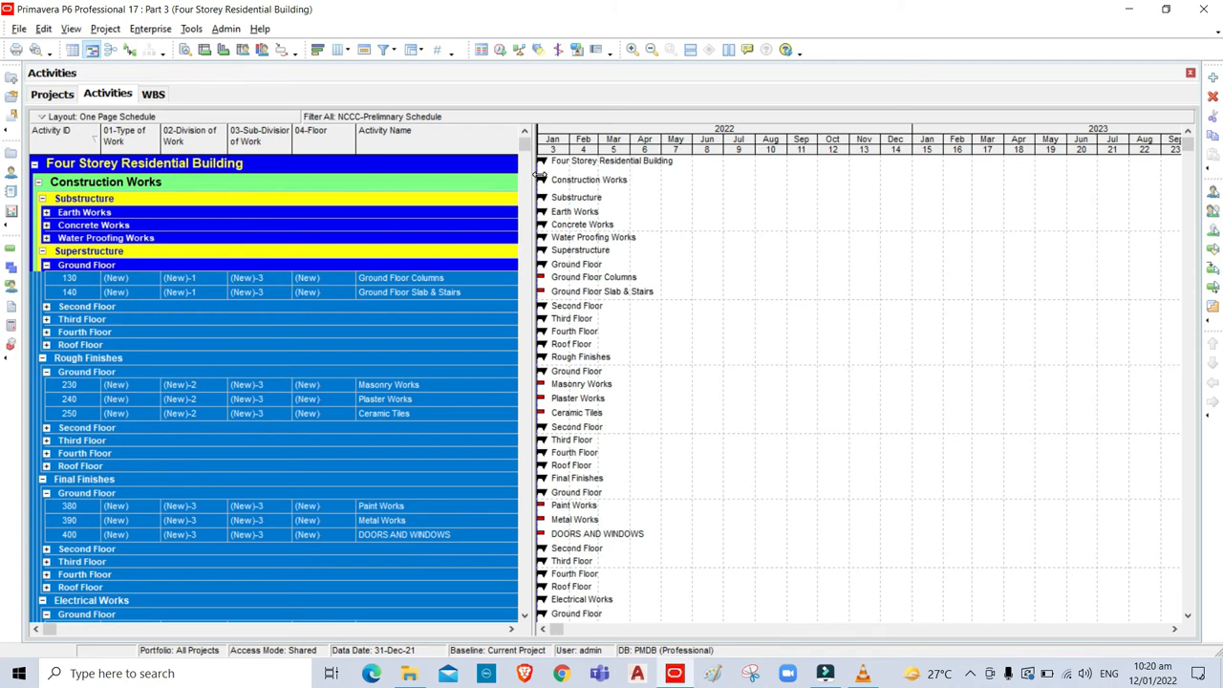
# Collapse the grouping bands to WBS Level 4 with View > Collapse To.
pyautogui.click(71, 29)
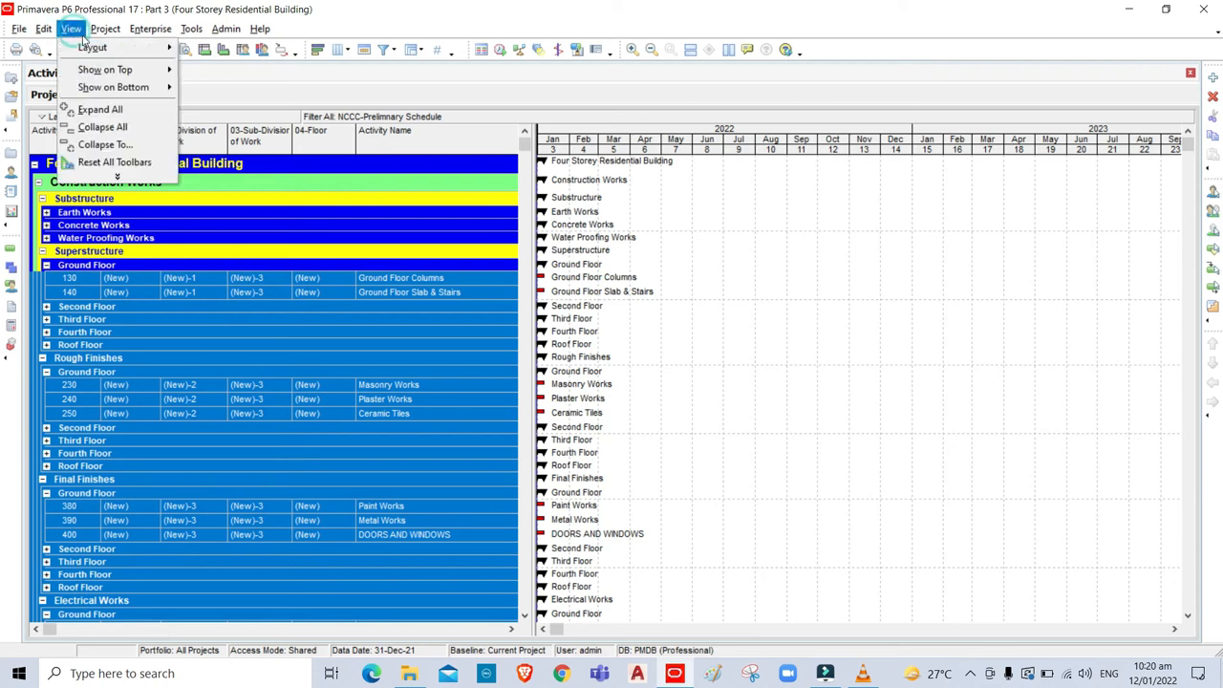
pyautogui.click(110, 145)
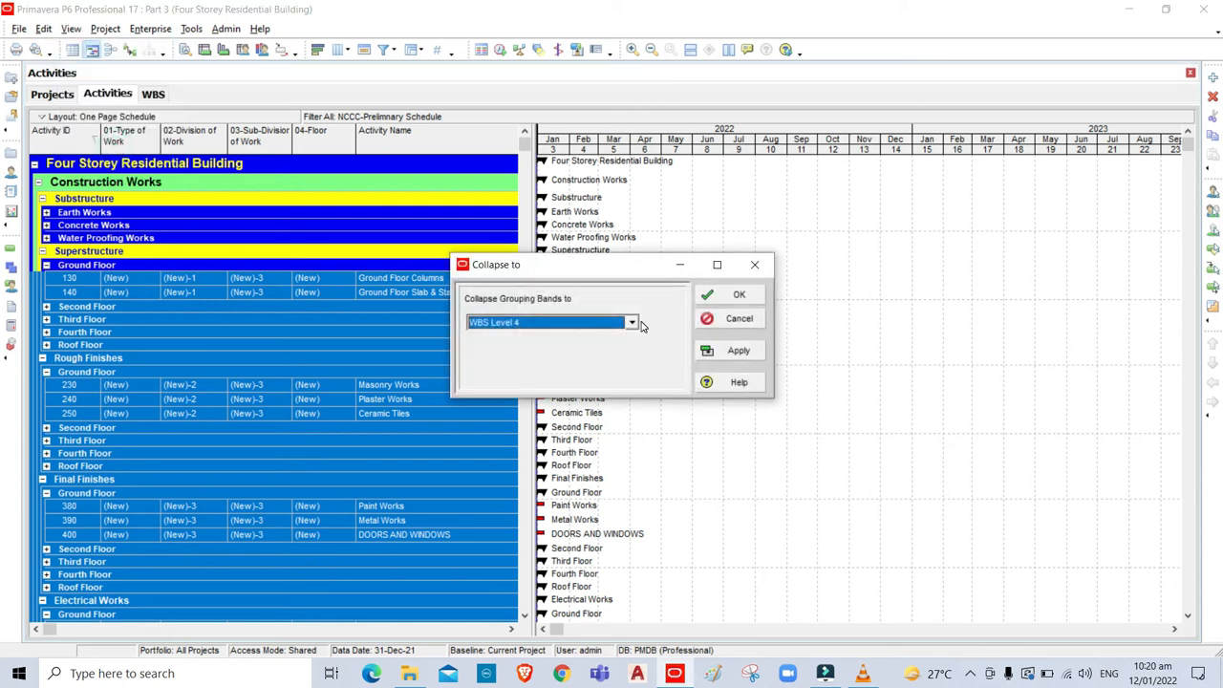
pyautogui.click(632, 325)
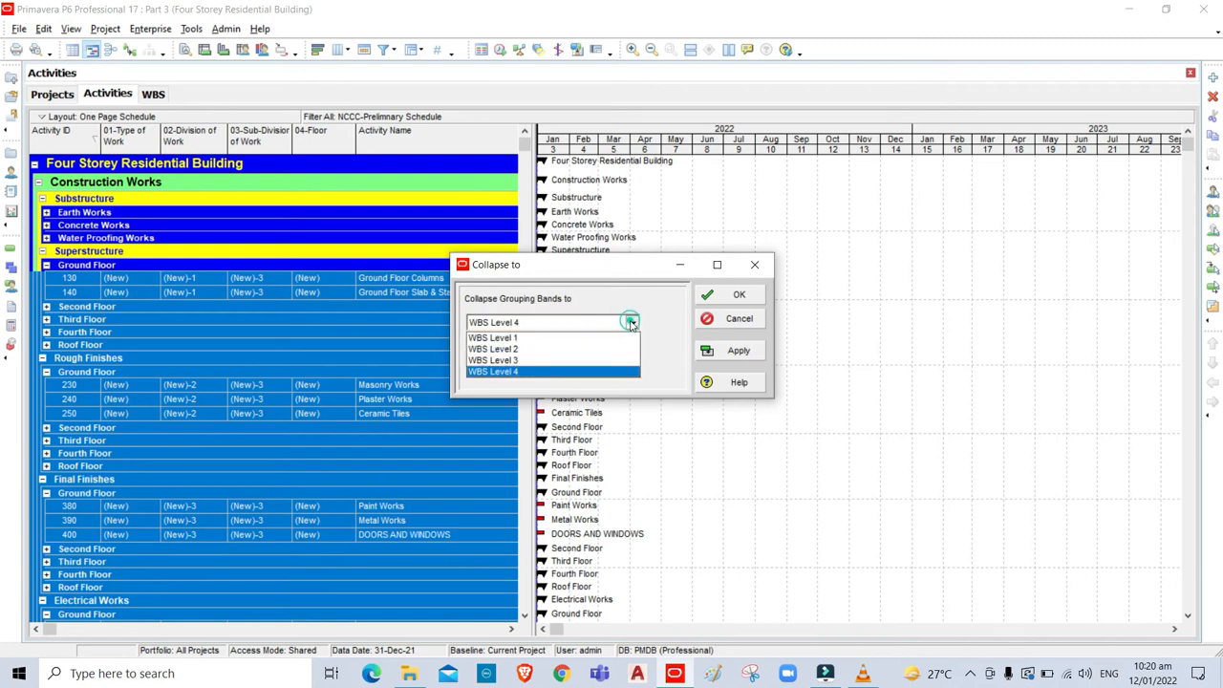
pyautogui.click(539, 372)
pyautogui.click(739, 295)
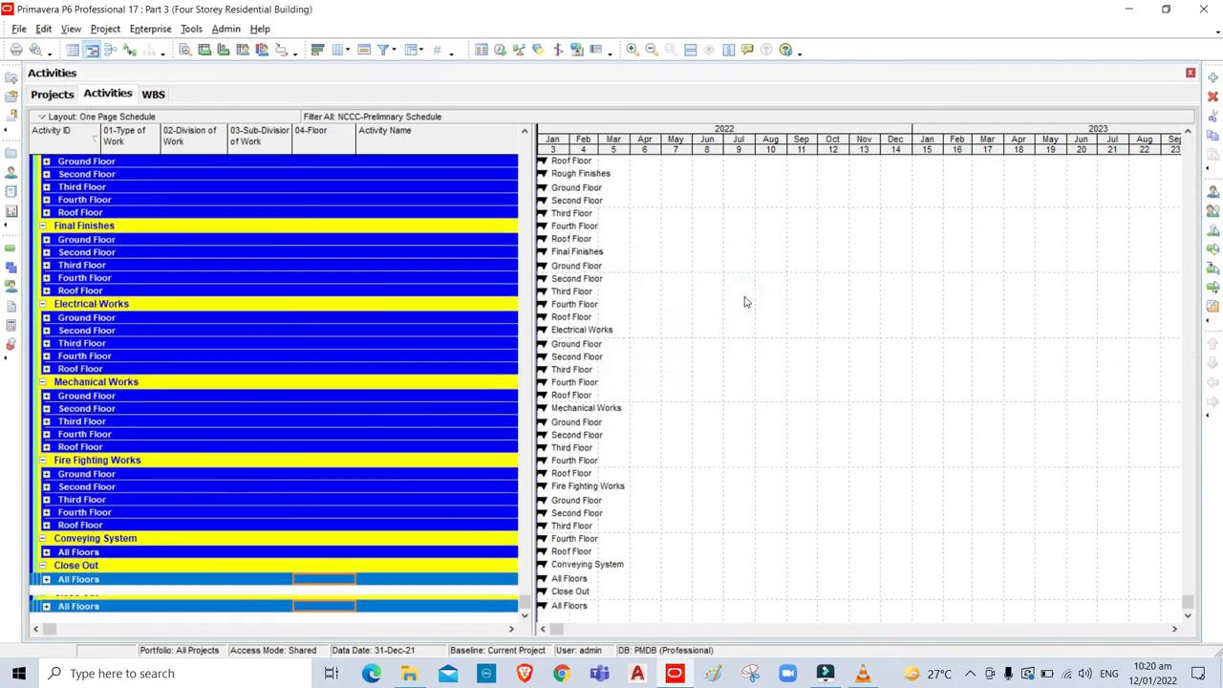
# Expand the Second Floor band under each section, Superstructure through Fire Fighting Works.
pyautogui.moveTo(525, 602); pyautogui.dragTo(523, 159)
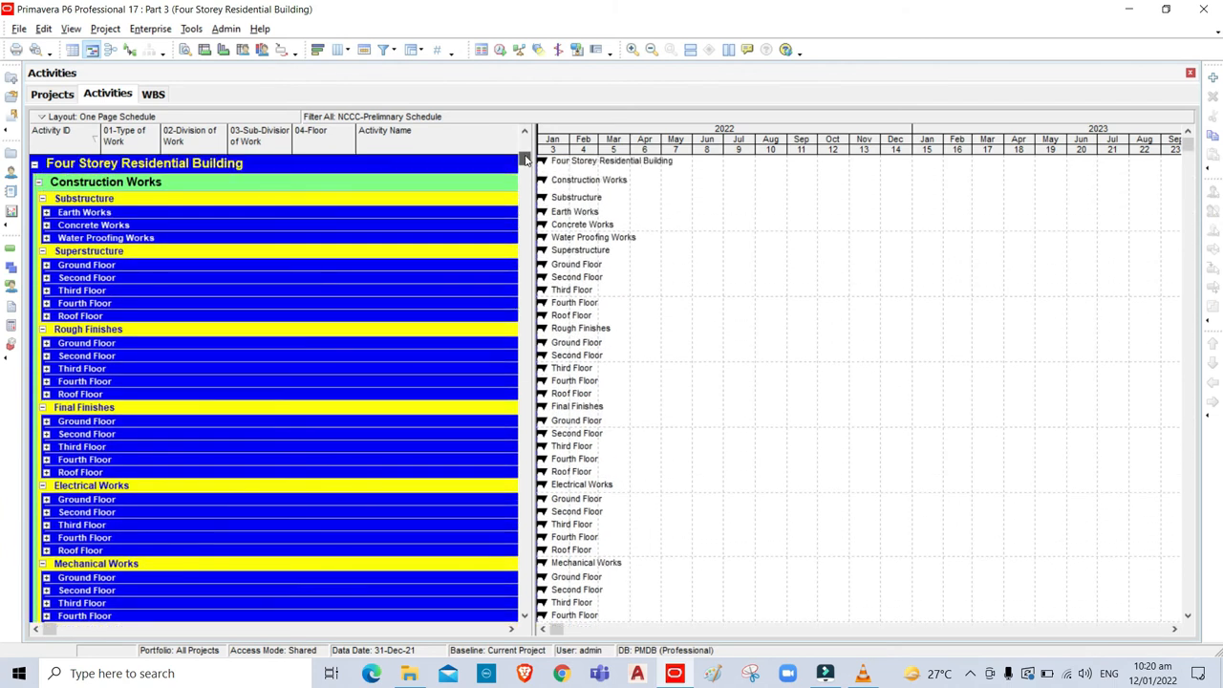
pyautogui.click(46, 278)
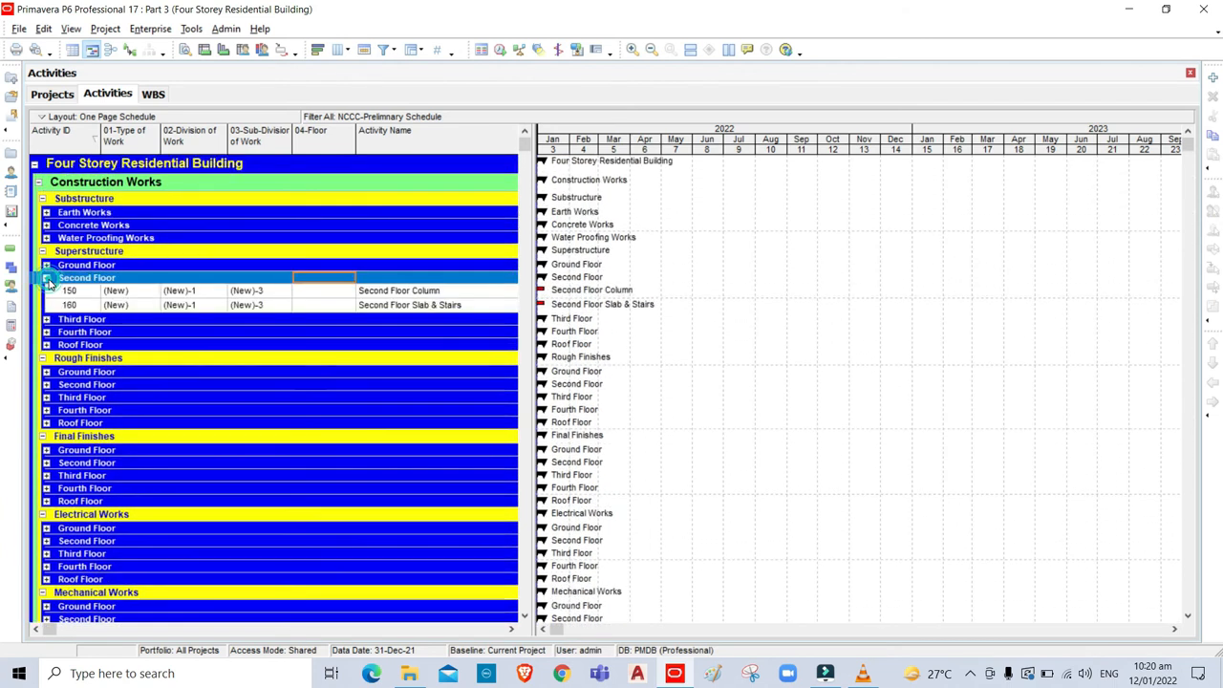
pyautogui.click(45, 384)
pyautogui.click(46, 506)
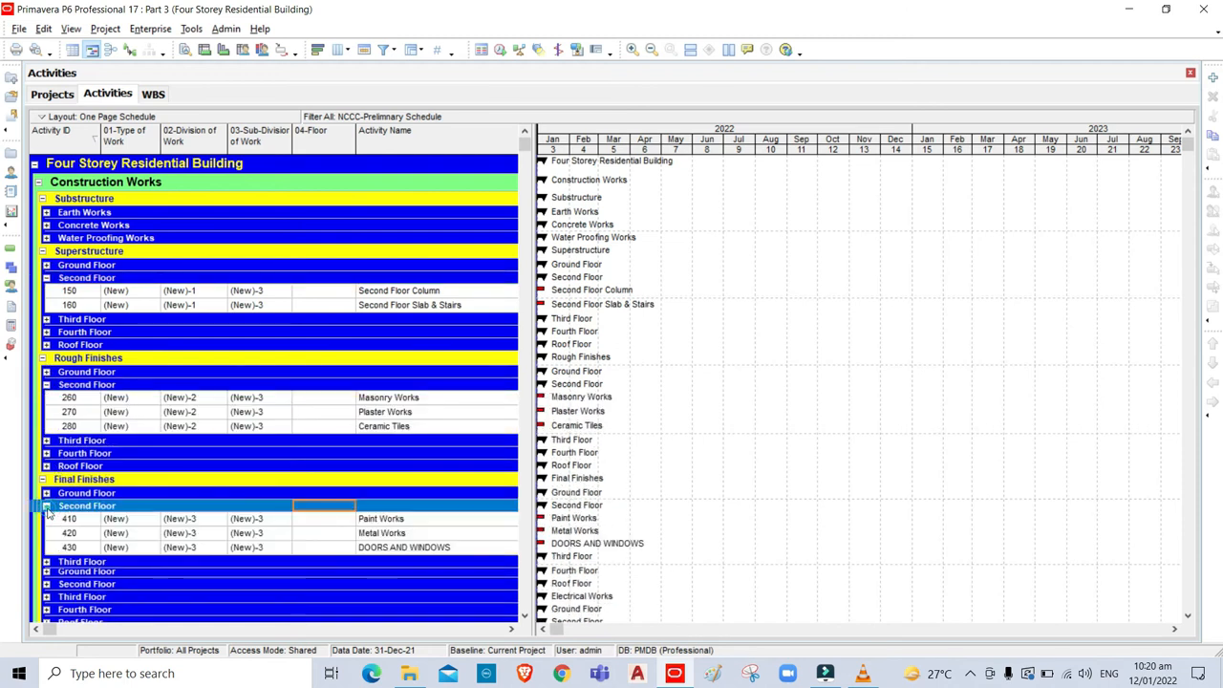
pyautogui.scroll(-5, 48, 417)
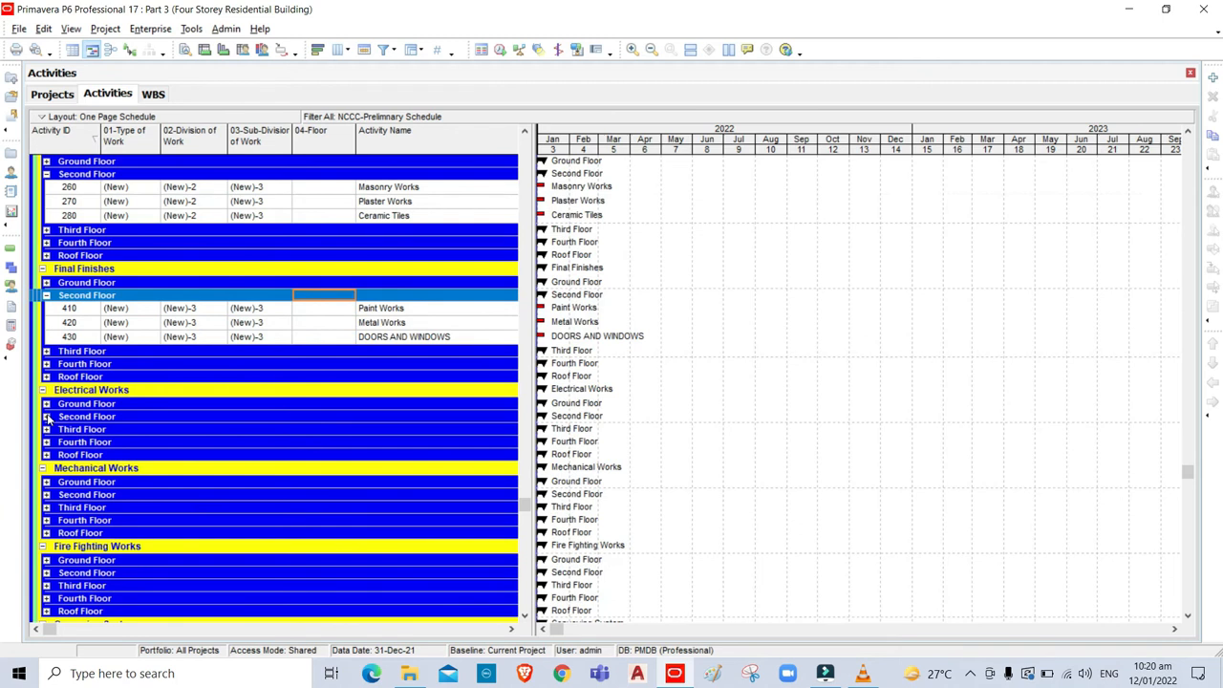
pyautogui.click(47, 417)
pyautogui.click(46, 524)
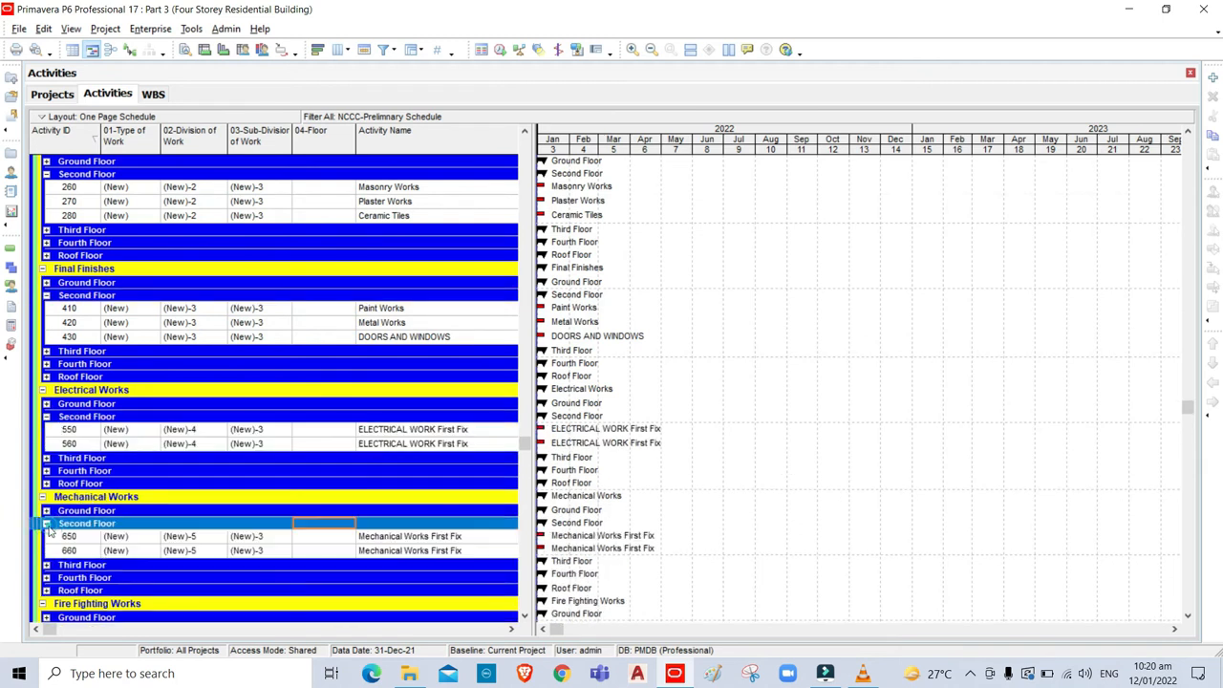
pyautogui.click(524, 618)
pyautogui.click(524, 618)
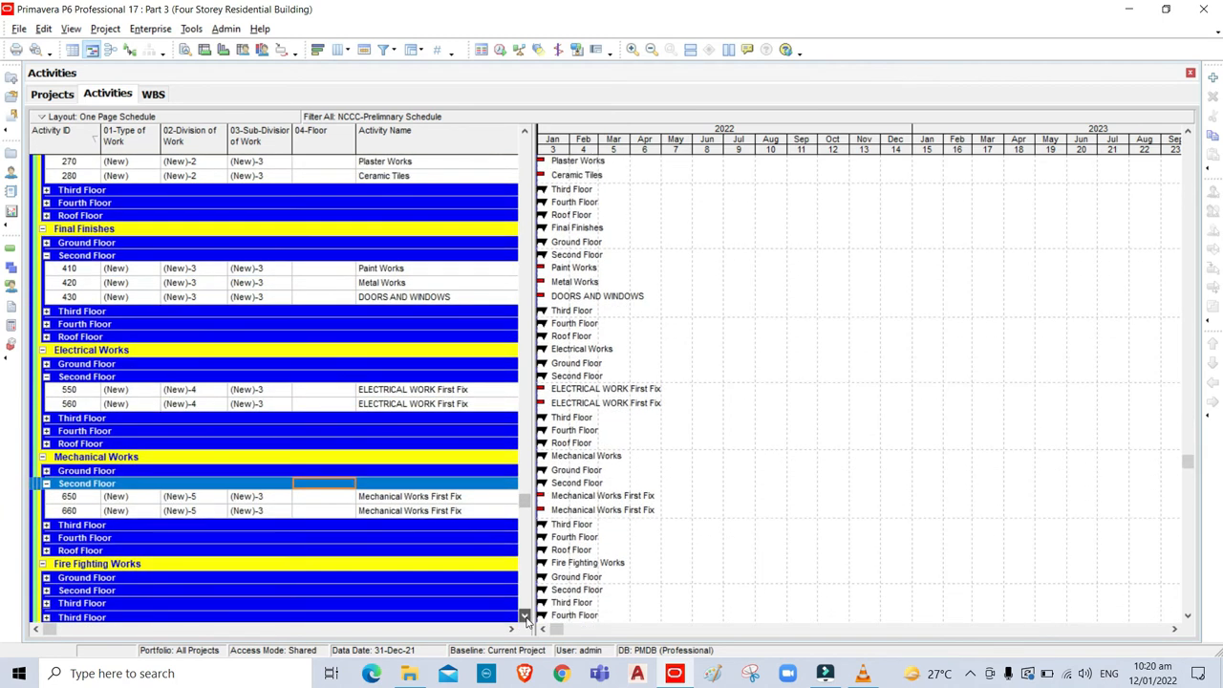
pyautogui.click(525, 618)
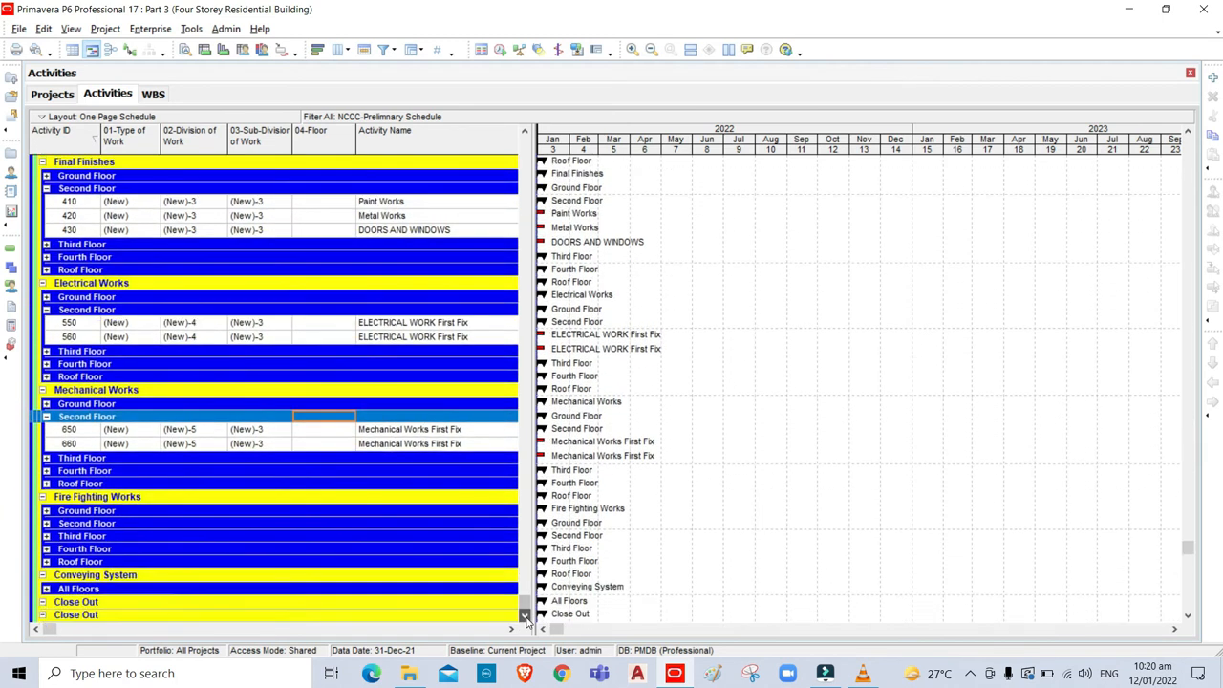
pyautogui.click(46, 525)
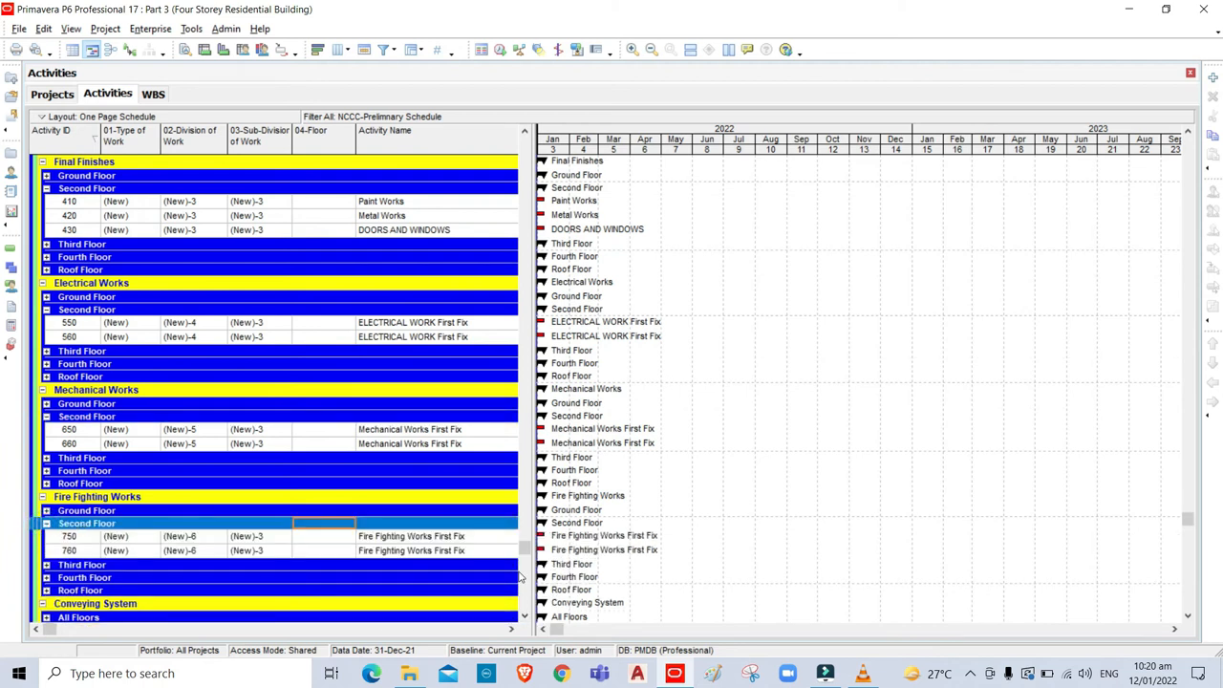
pyautogui.moveTo(523, 554); pyautogui.dragTo(525, 178)
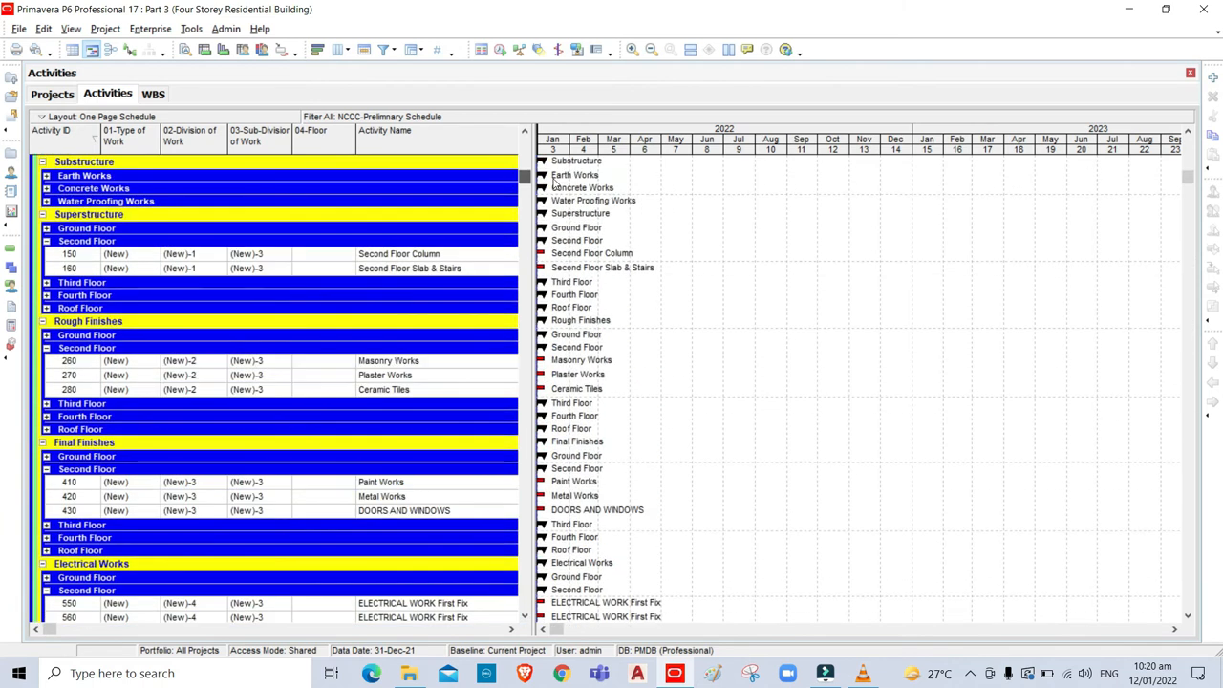
# Assign (New)-1 Second Floor to activity 150 and fill it down through activity 760.
pyautogui.click(327, 254)
pyautogui.click(327, 254)
pyautogui.click(346, 254)
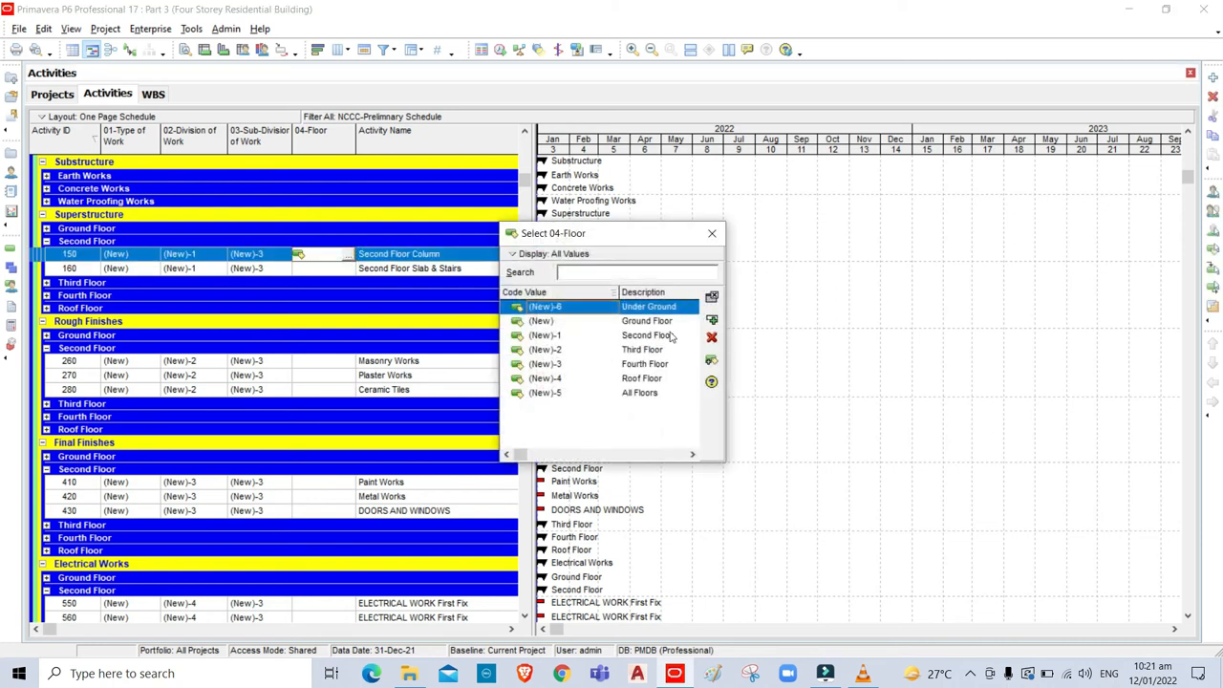
pyautogui.click(638, 337)
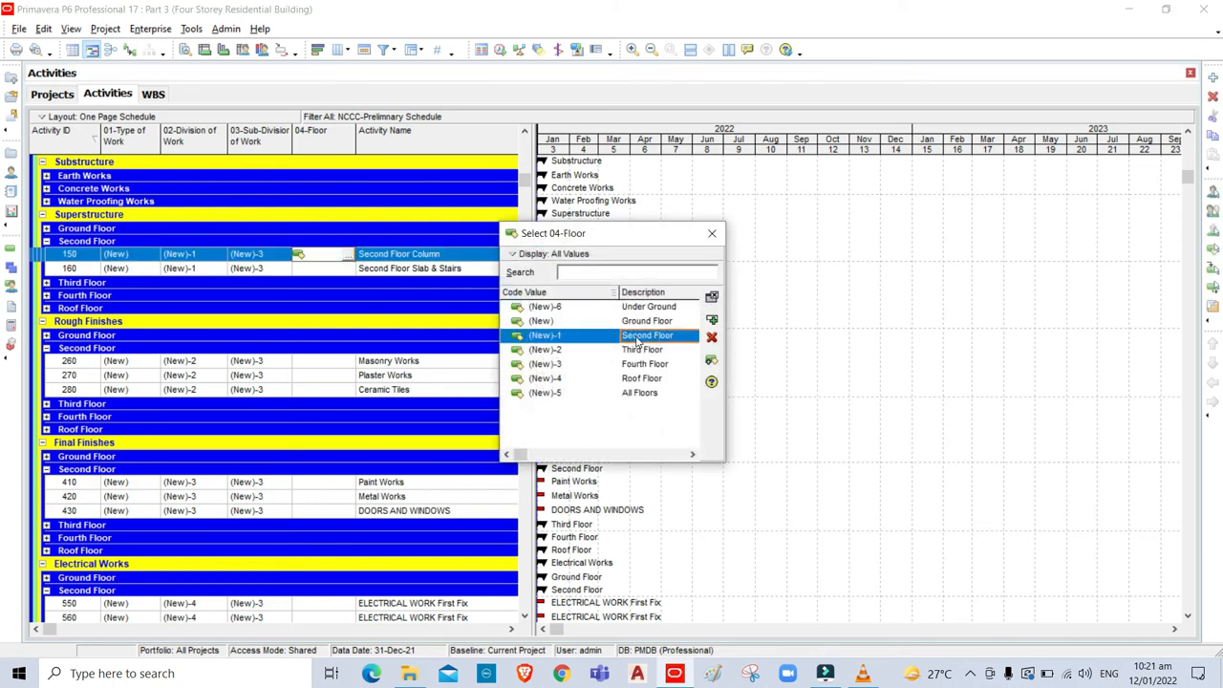
pyautogui.click(711, 320)
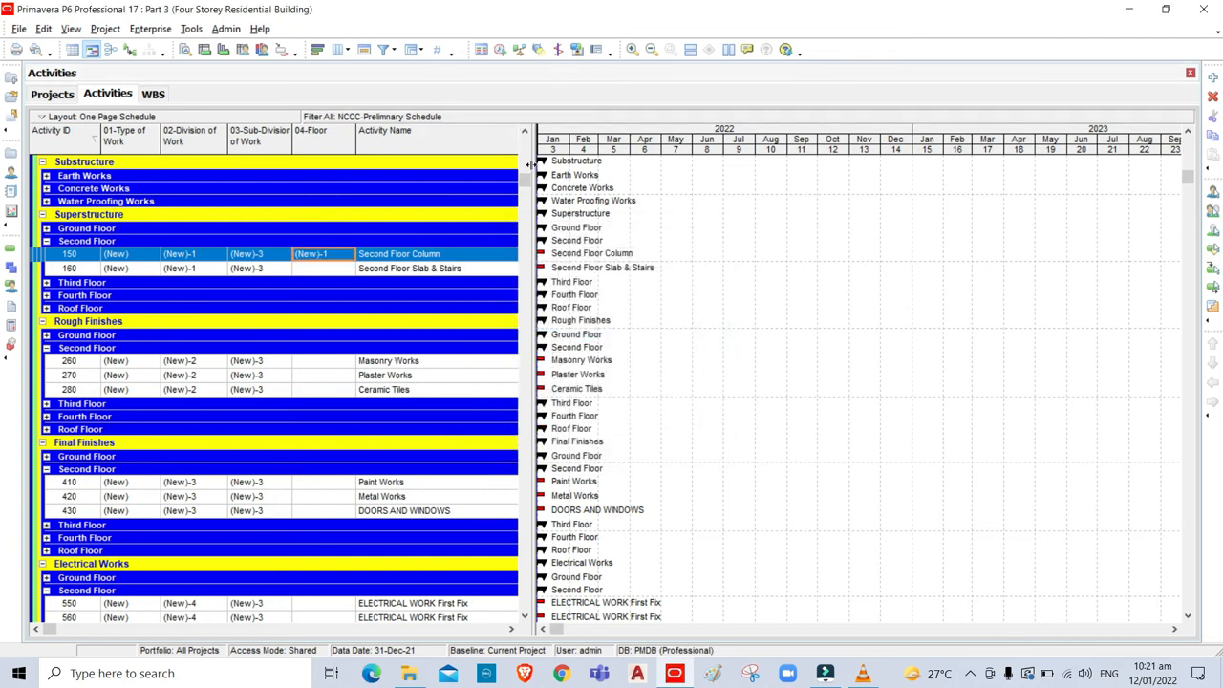
pyautogui.scroll(-4, 498, 494)
pyautogui.scroll(-3, 498, 494)
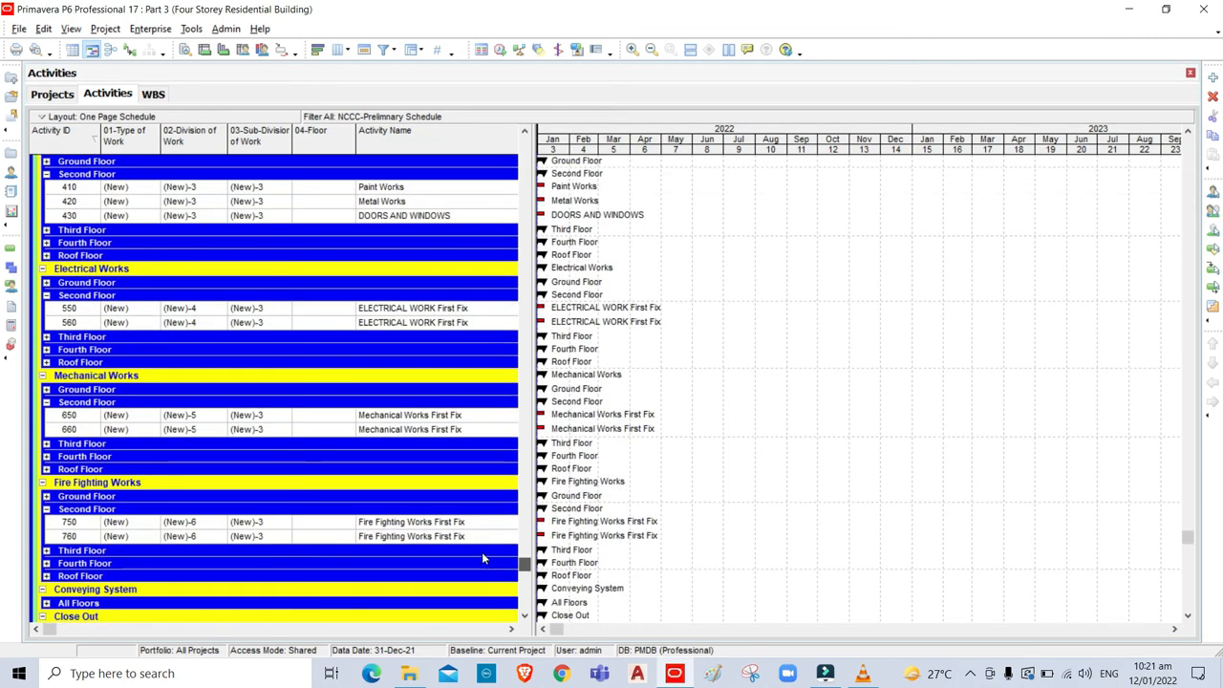
pyautogui.click(317, 537)
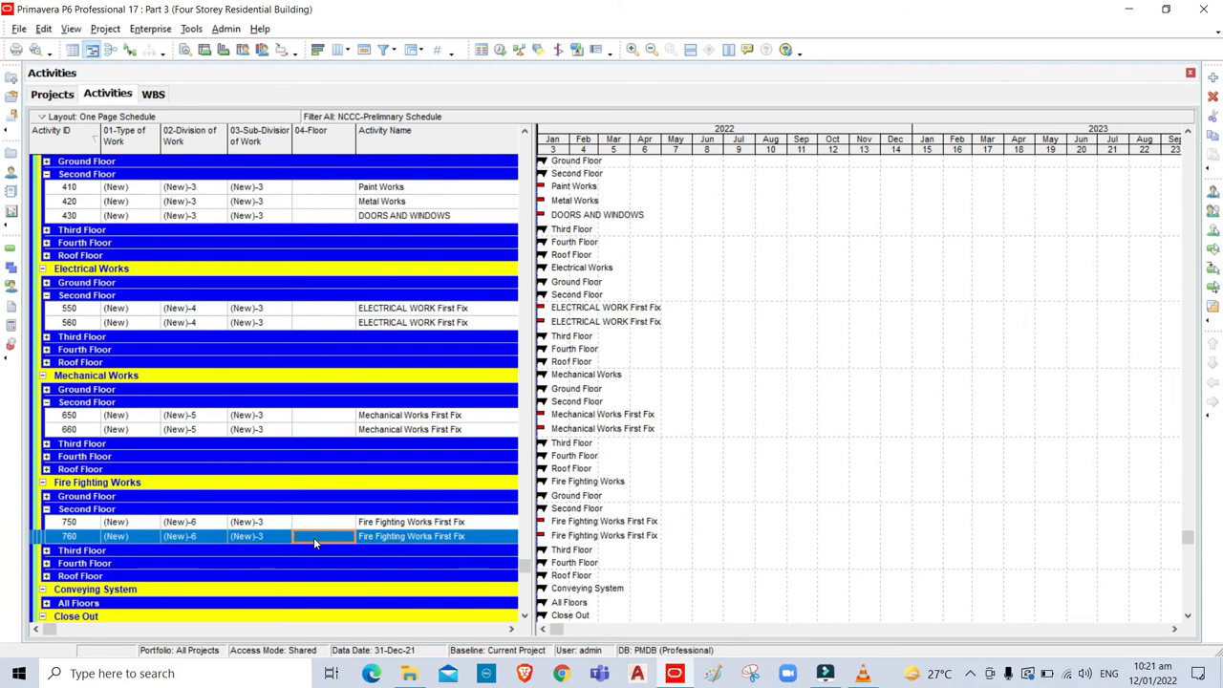
pyautogui.moveTo(525, 566); pyautogui.dragTo(545, 146)
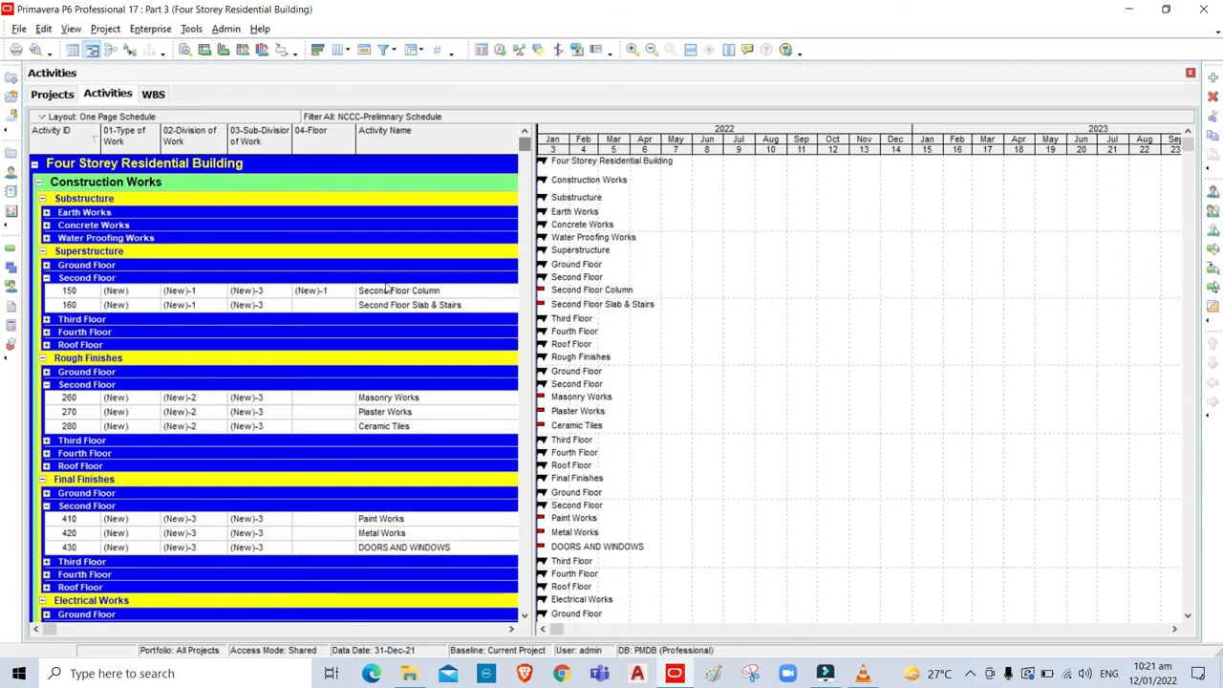
pyautogui.keyDown('shift'); pyautogui.click(328, 290); pyautogui.keyUp('shift')
pyautogui.hotkey('ctrl', 'e')
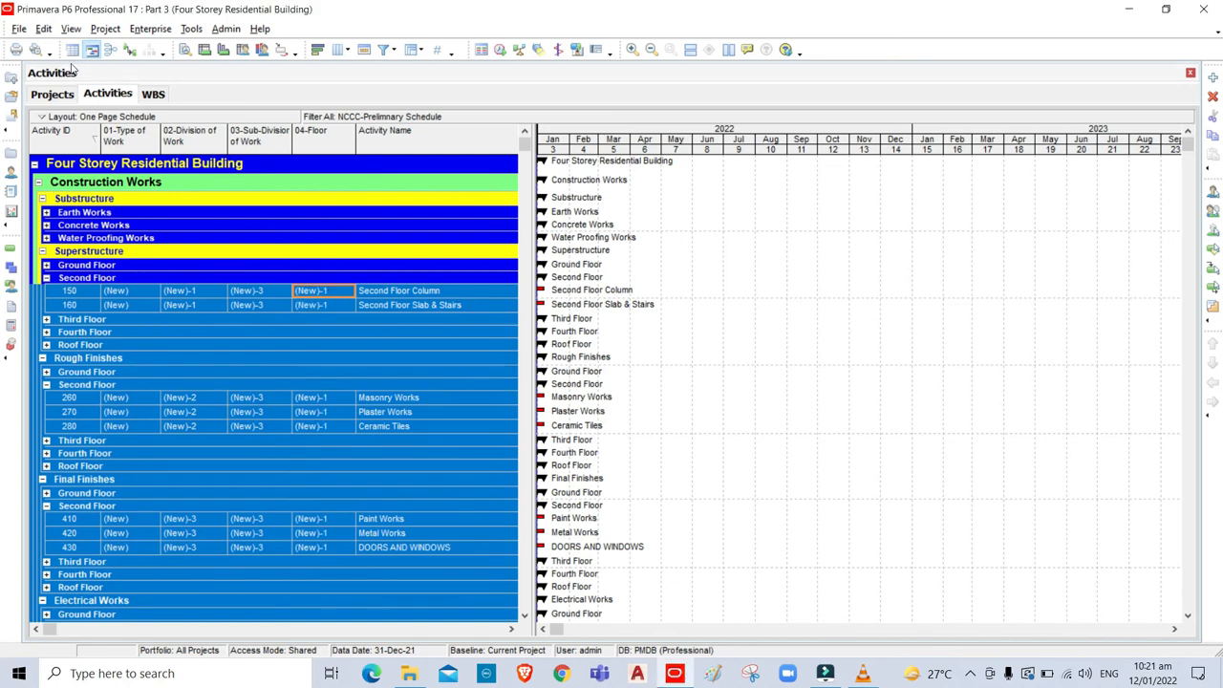
# Collapse the grouping bands back to WBS Level 4.
pyautogui.click(72, 29)
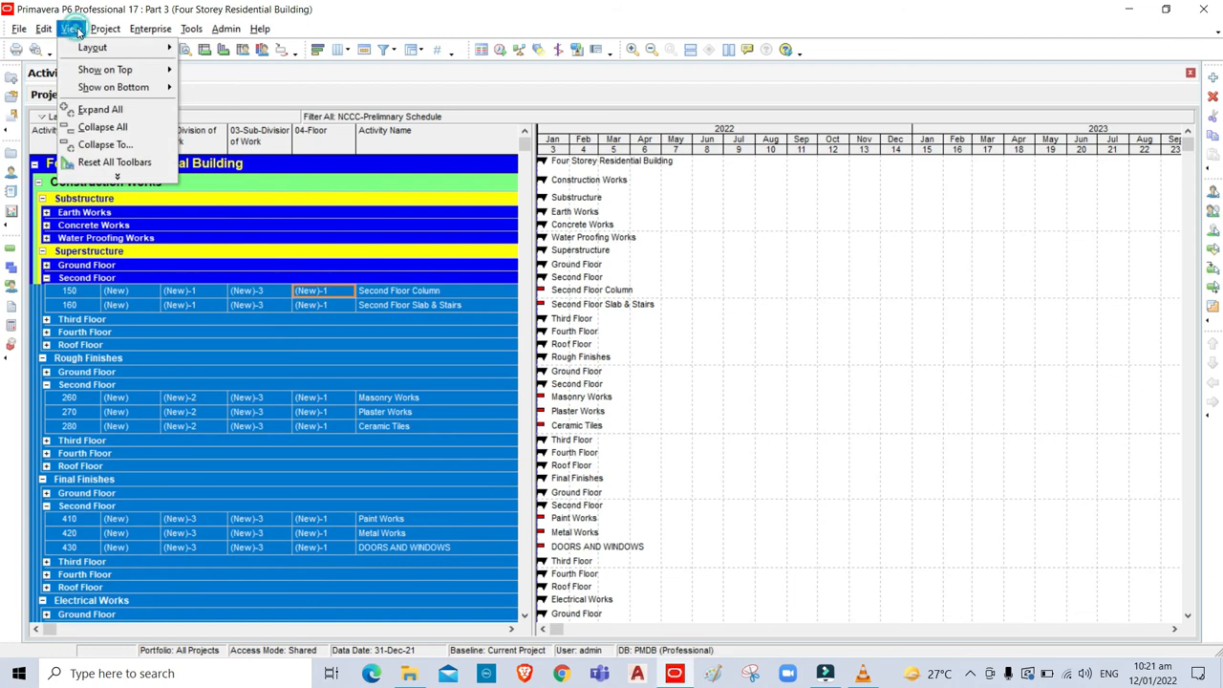
pyautogui.click(100, 144)
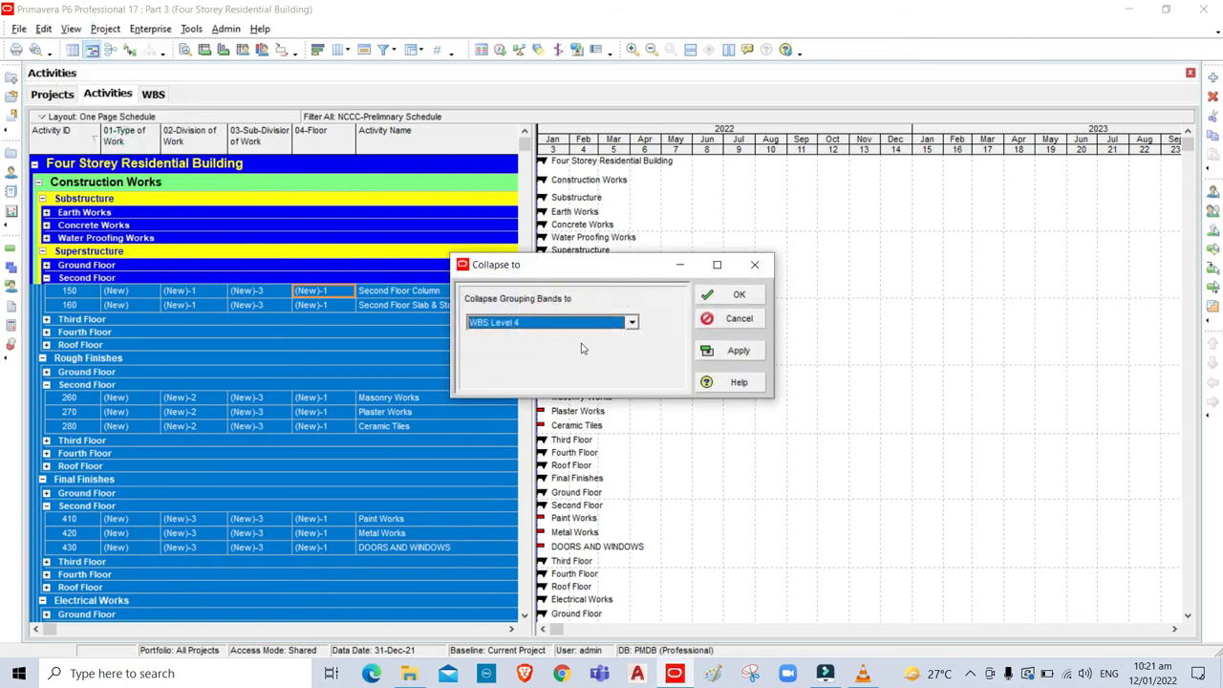
pyautogui.click(740, 299)
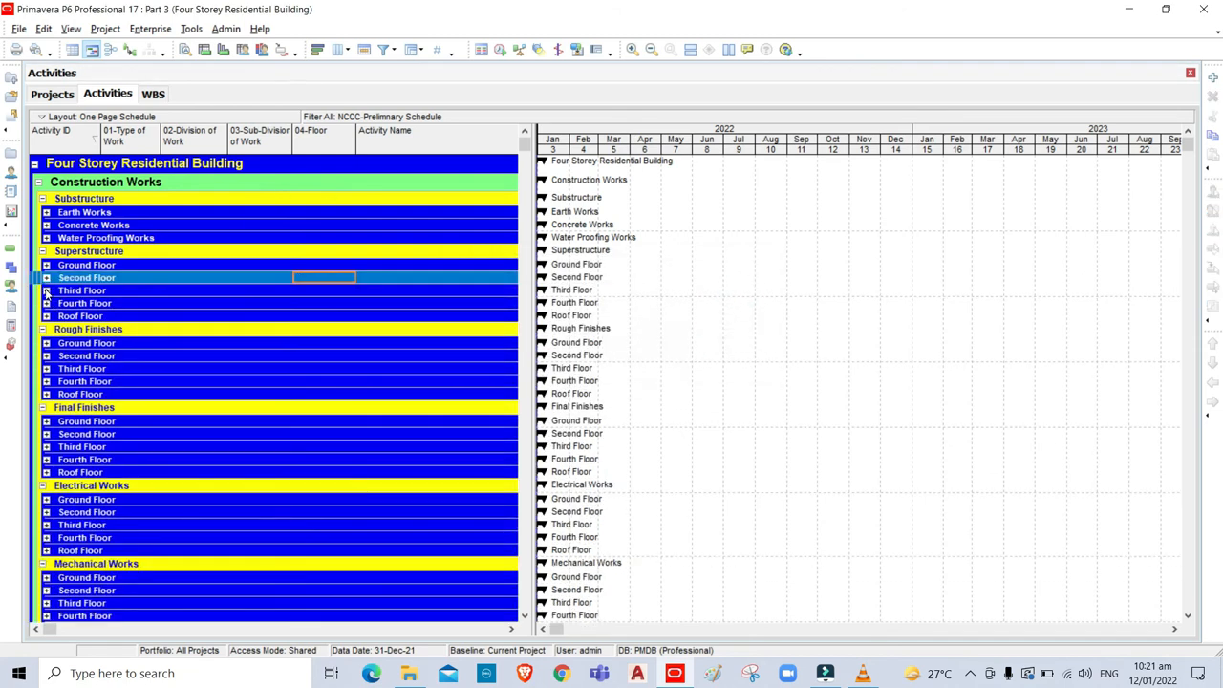
# Expand the Third Floor band under Superstructure, Rough Finishes, Final Finishes, Electrical and Mechanical Works.
pyautogui.click(46, 290)
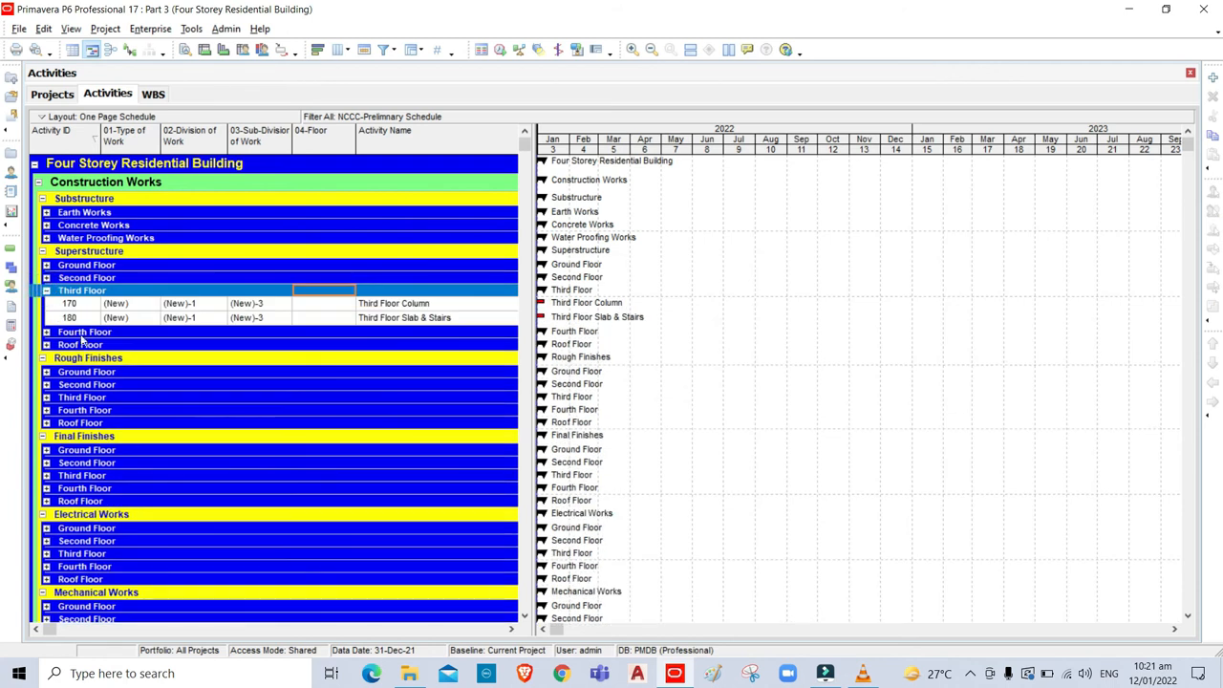
pyautogui.click(46, 397)
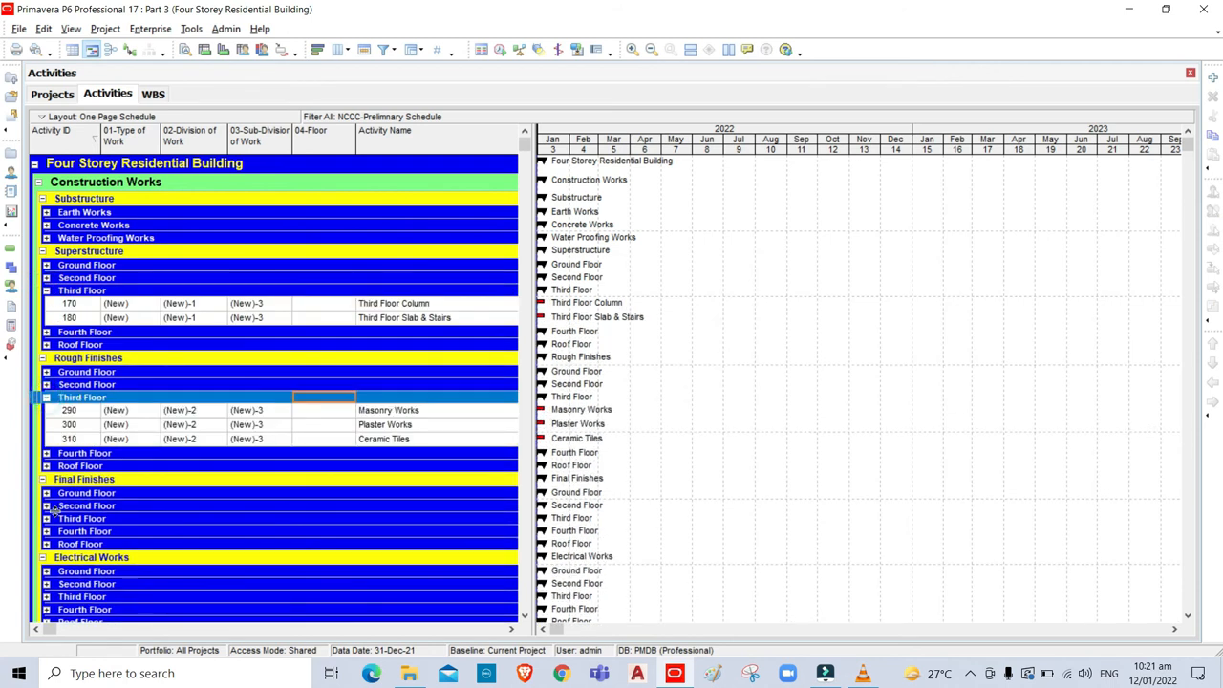
pyautogui.click(46, 519)
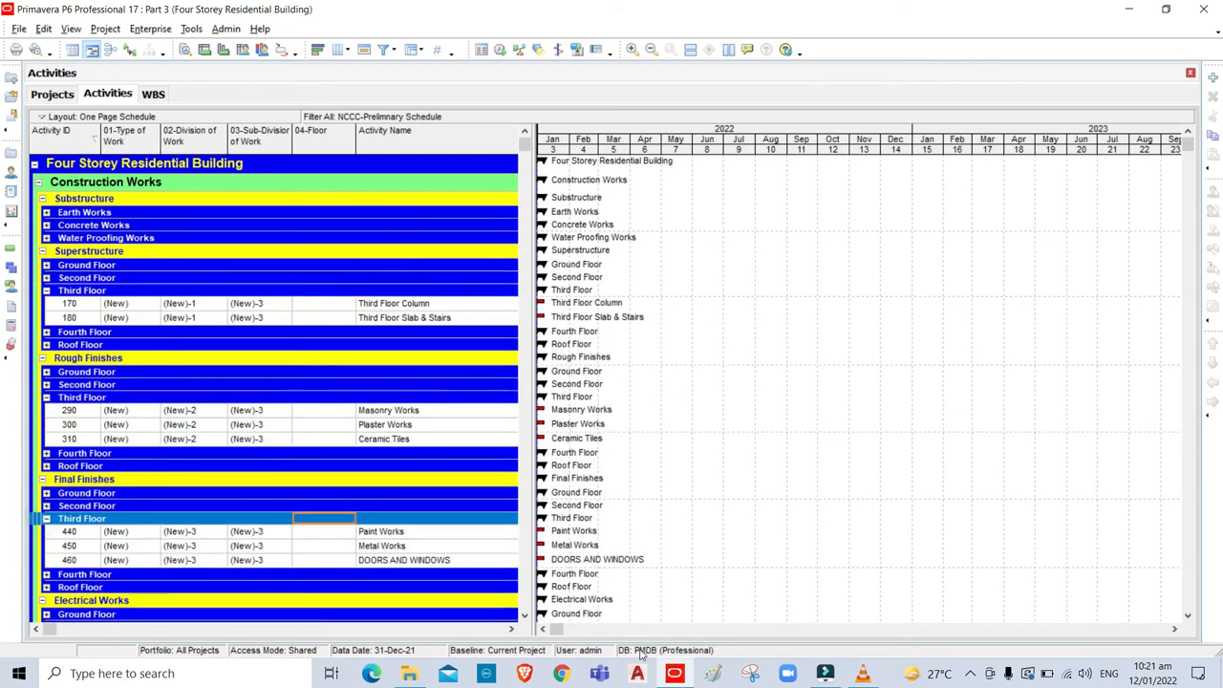
pyautogui.scroll(-4, 523, 617)
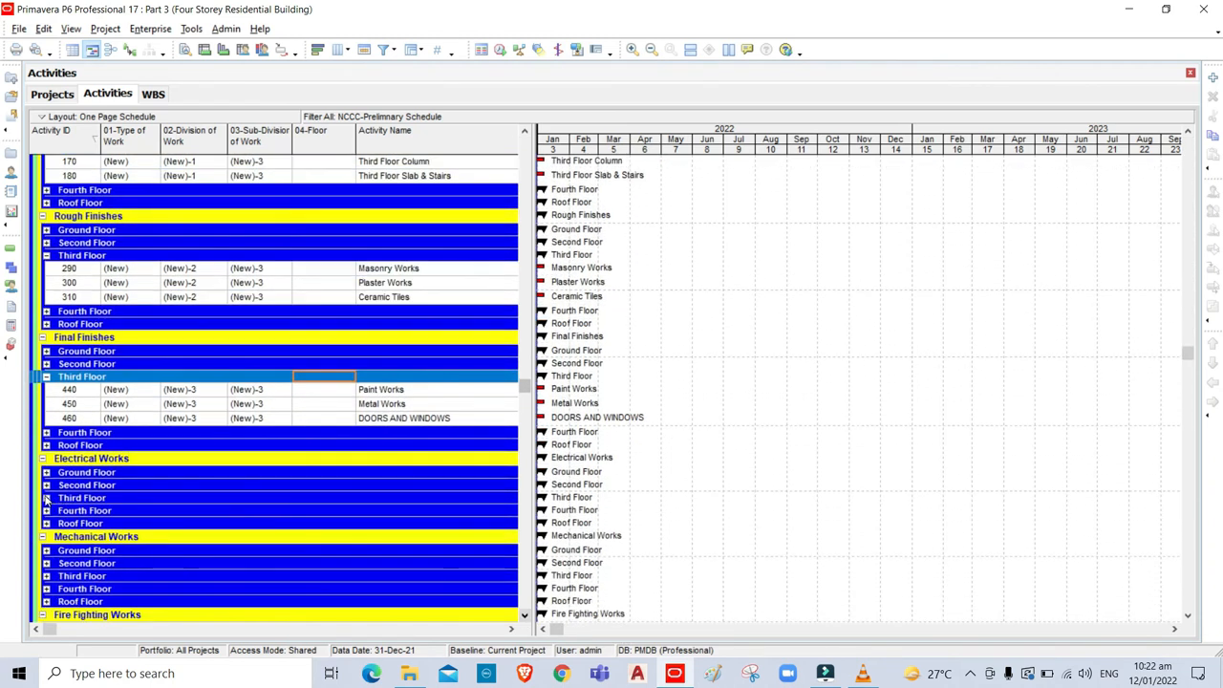
pyautogui.click(45, 498)
pyautogui.click(523, 616)
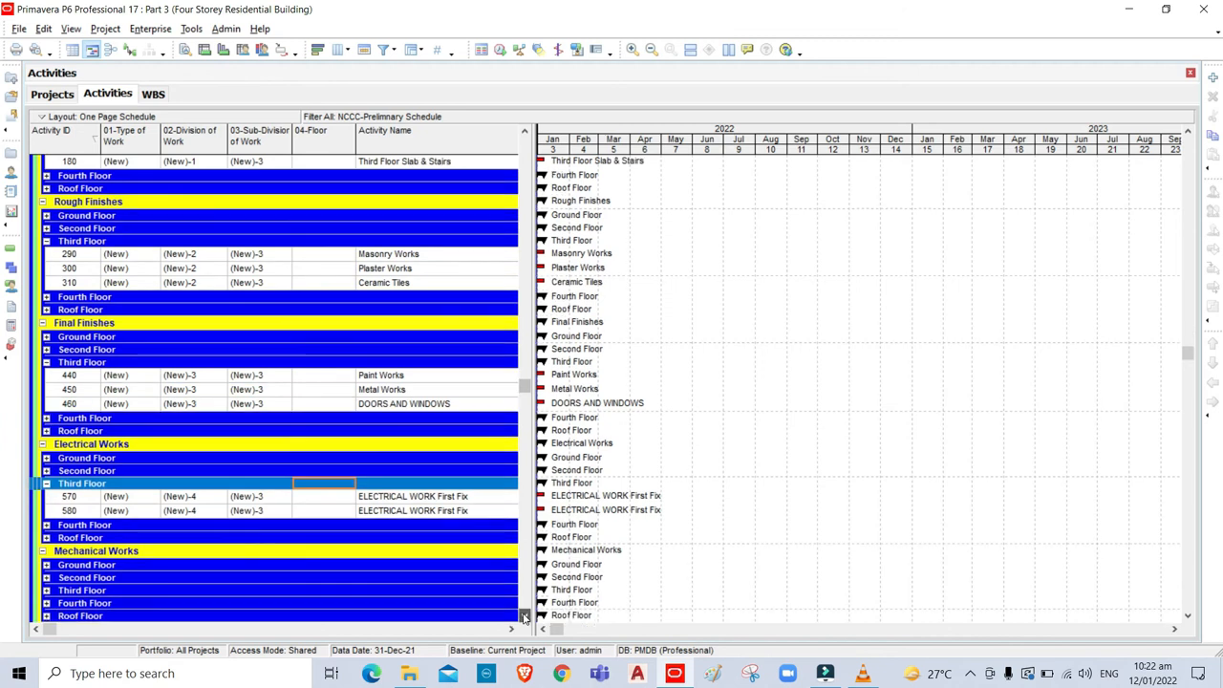
pyautogui.scroll(-2, 524, 616)
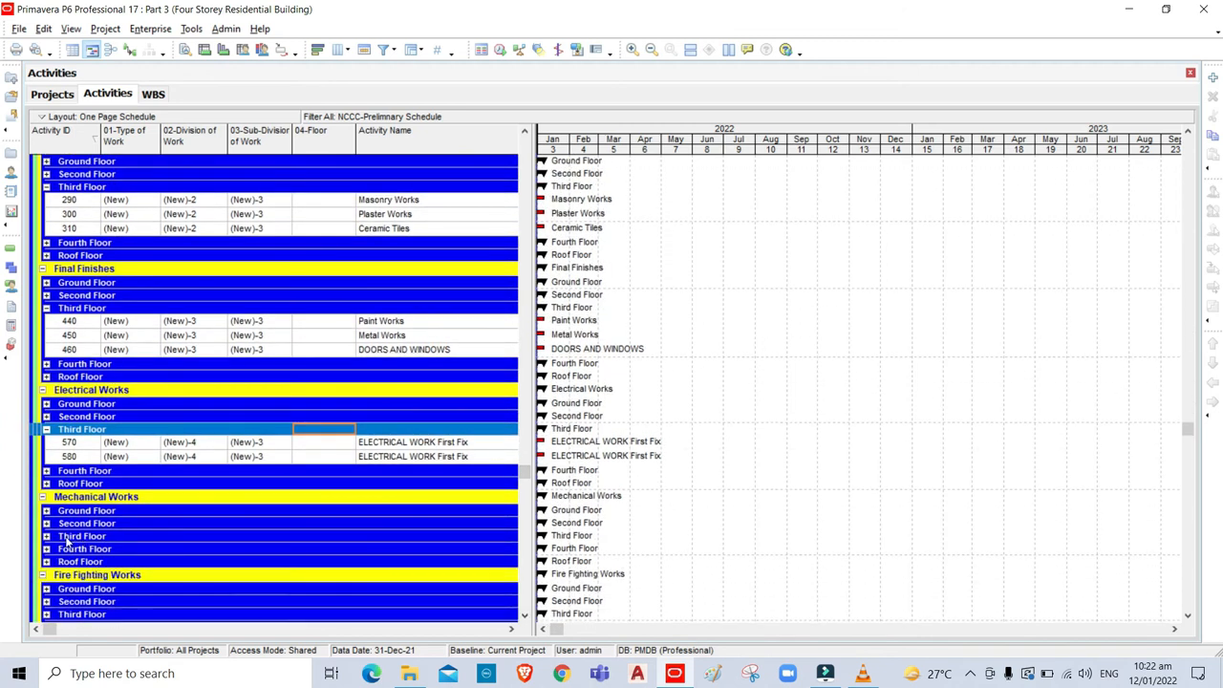
pyautogui.click(46, 537)
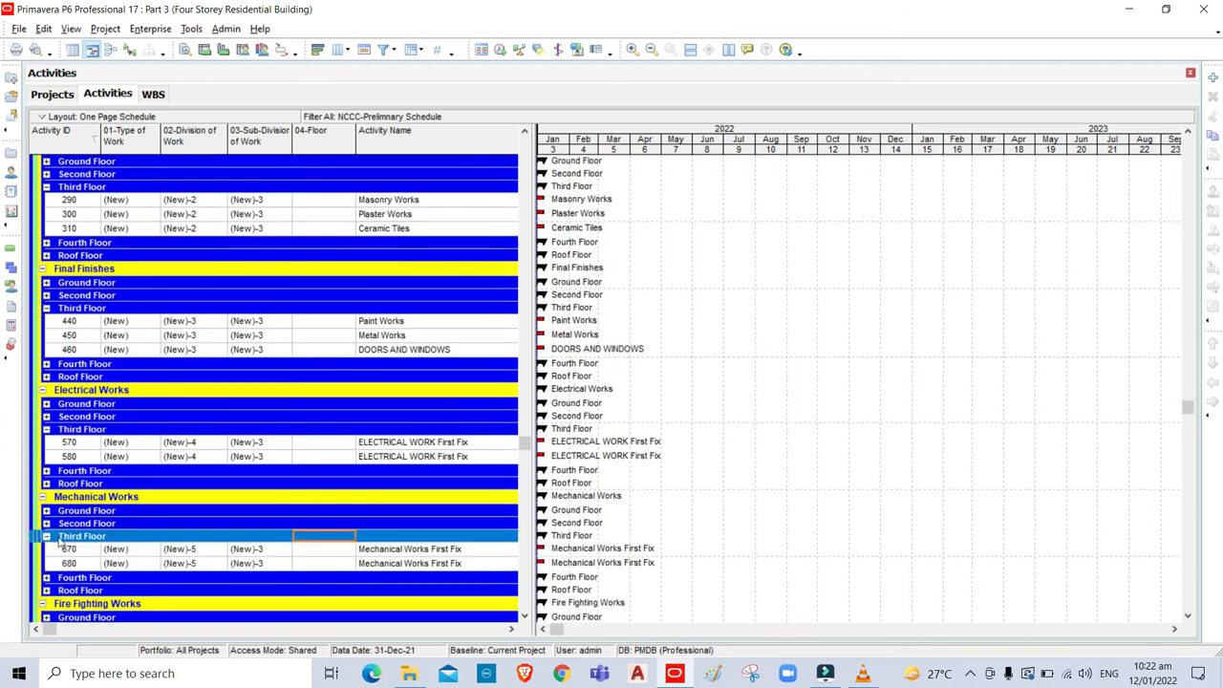
pyautogui.moveTo(525, 442); pyautogui.dragTo(531, 212)
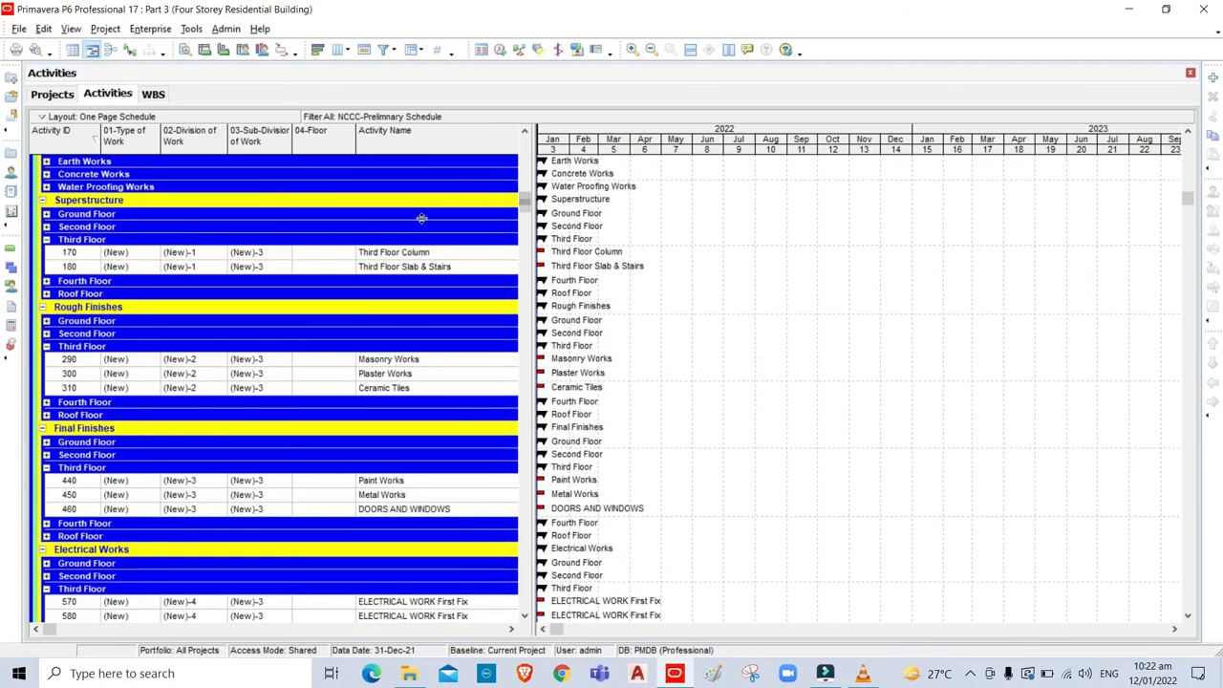
# Assign (New)-2 Third Floor to activity 170 and fill it down through activity 680.
pyautogui.click(315, 253)
pyautogui.click(315, 253)
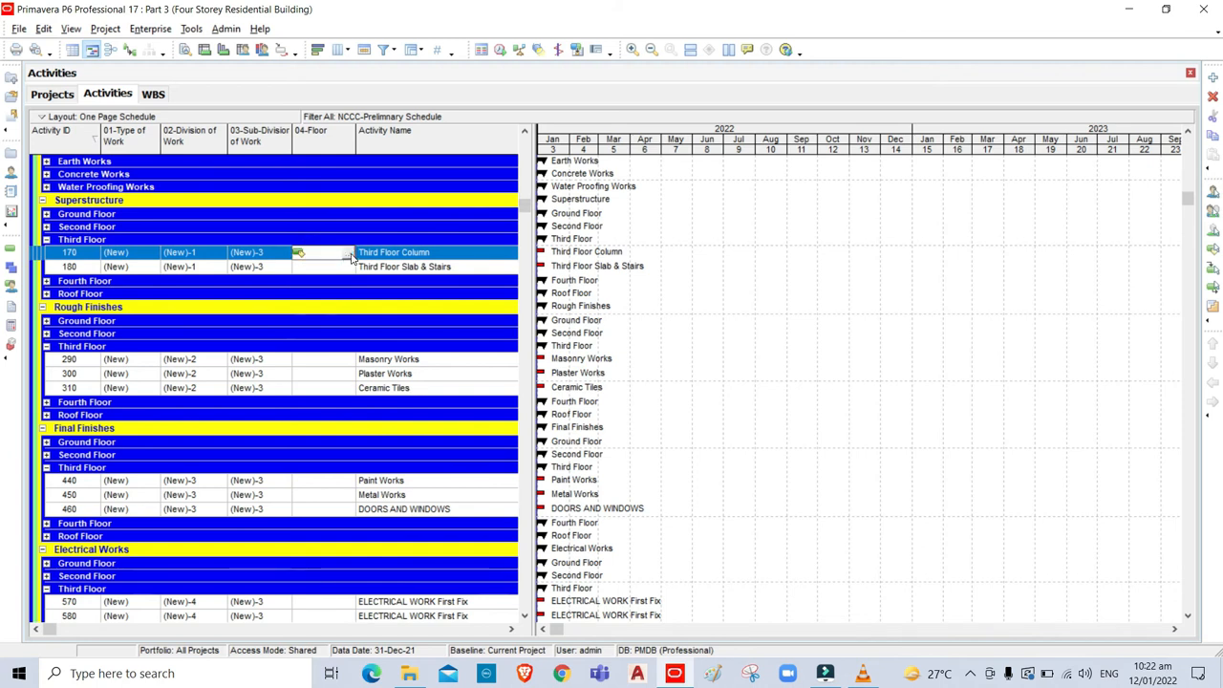
pyautogui.click(348, 253)
pyautogui.click(640, 349)
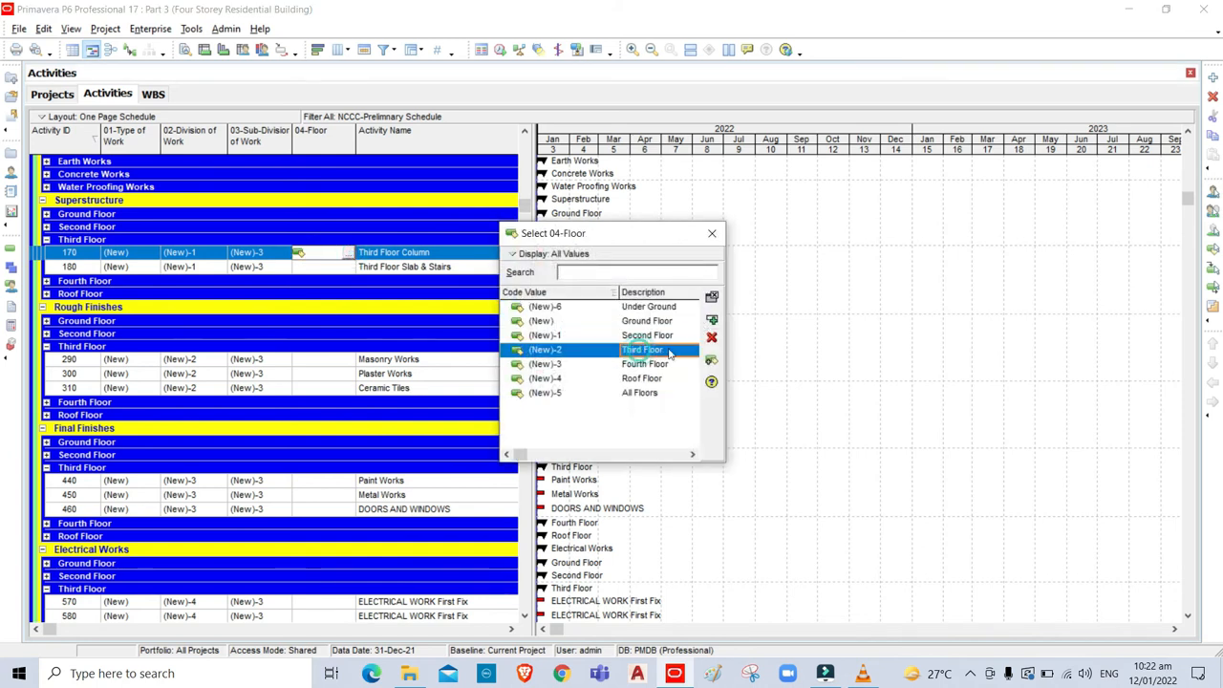
pyautogui.click(712, 320)
pyautogui.moveTo(524, 192); pyautogui.dragTo(507, 540)
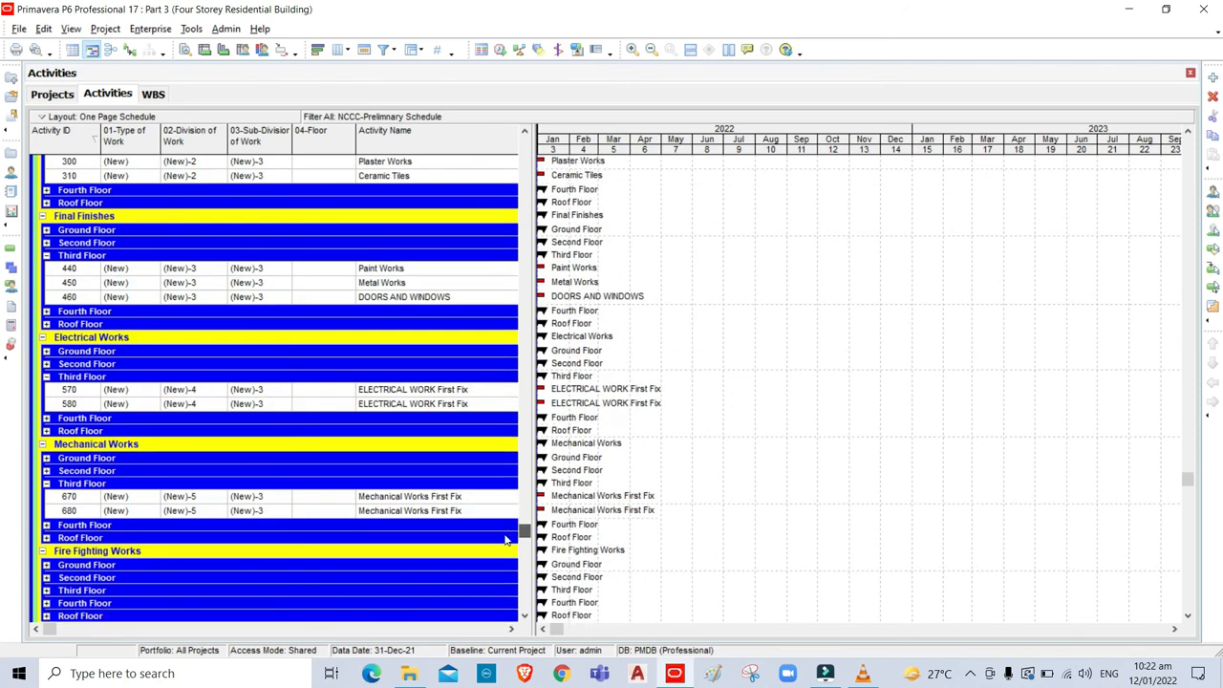
pyautogui.click(315, 516)
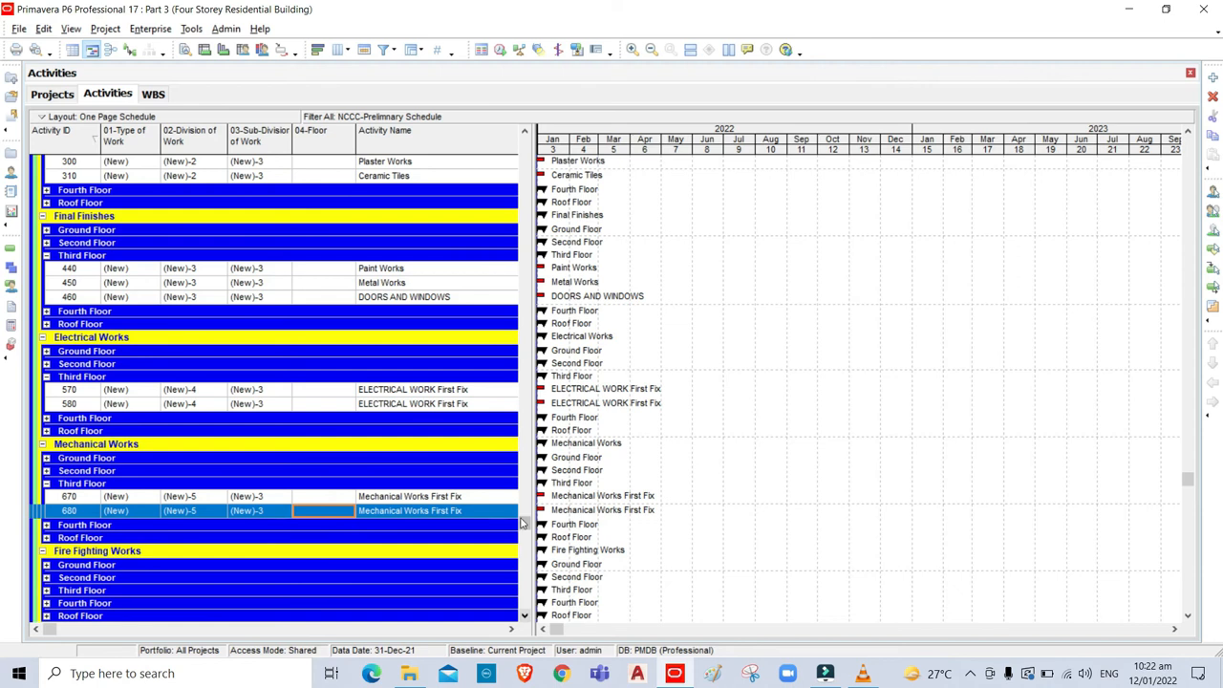
pyautogui.moveTo(525, 523); pyautogui.dragTo(530, 206)
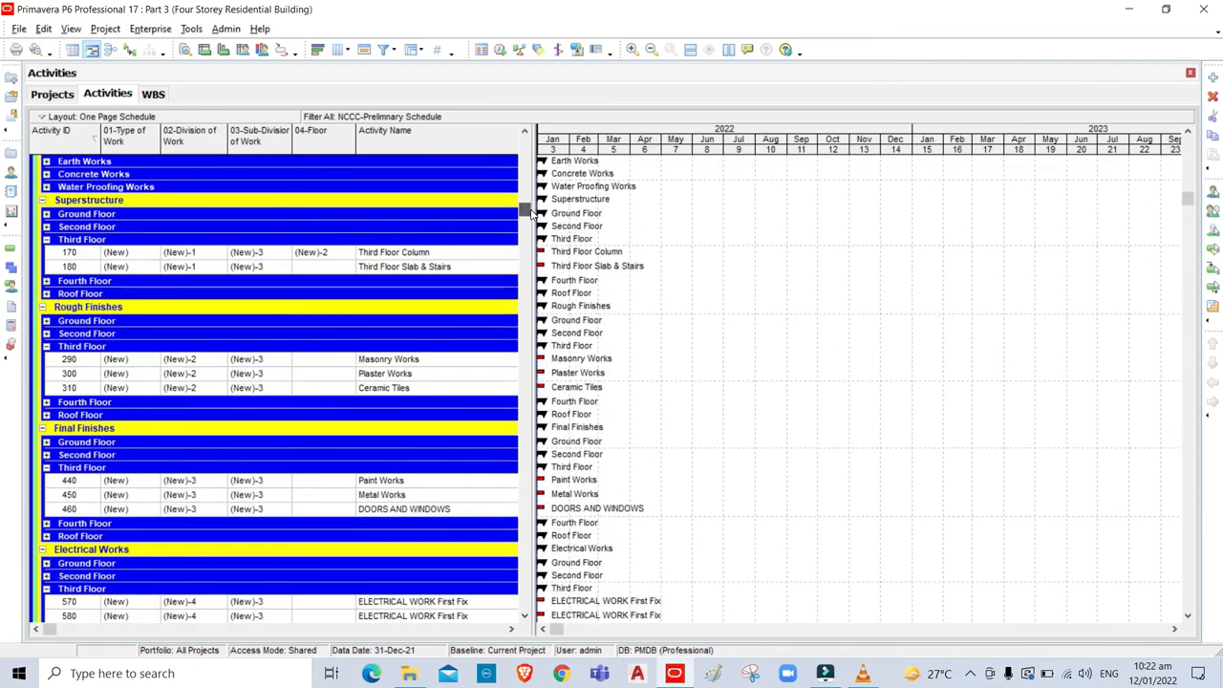
pyautogui.keyDown('shift'); pyautogui.click(320, 255); pyautogui.keyUp('shift')
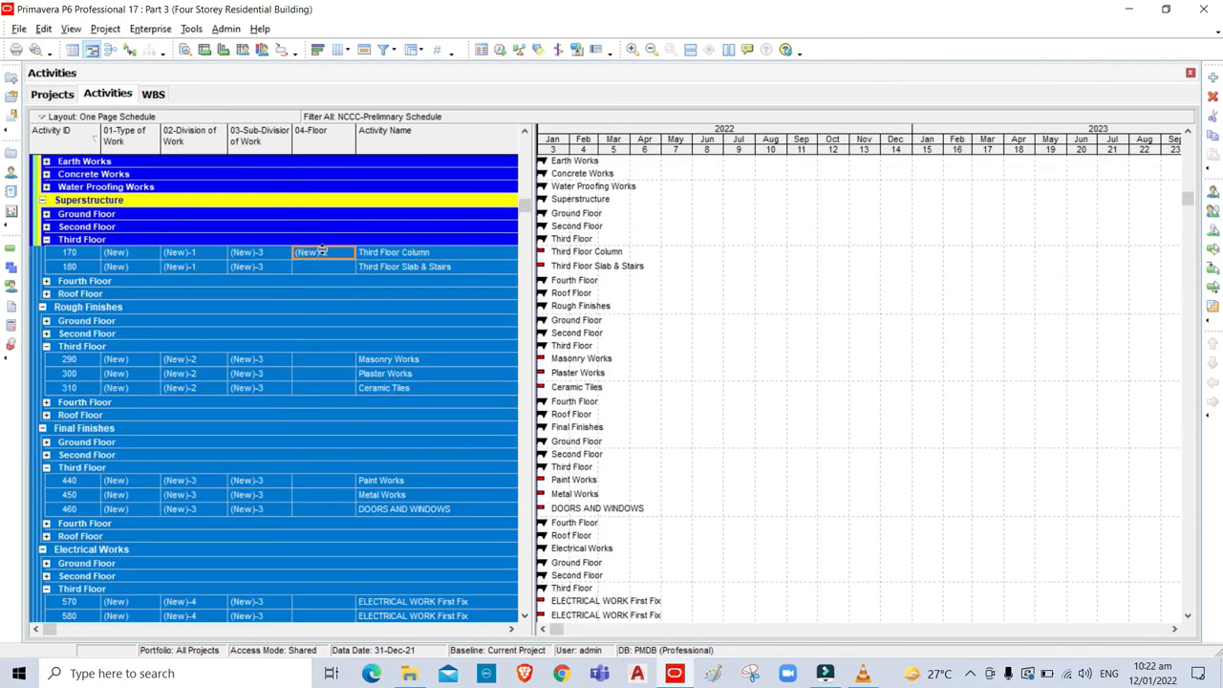
pyautogui.hotkey('ctrl', 'e')
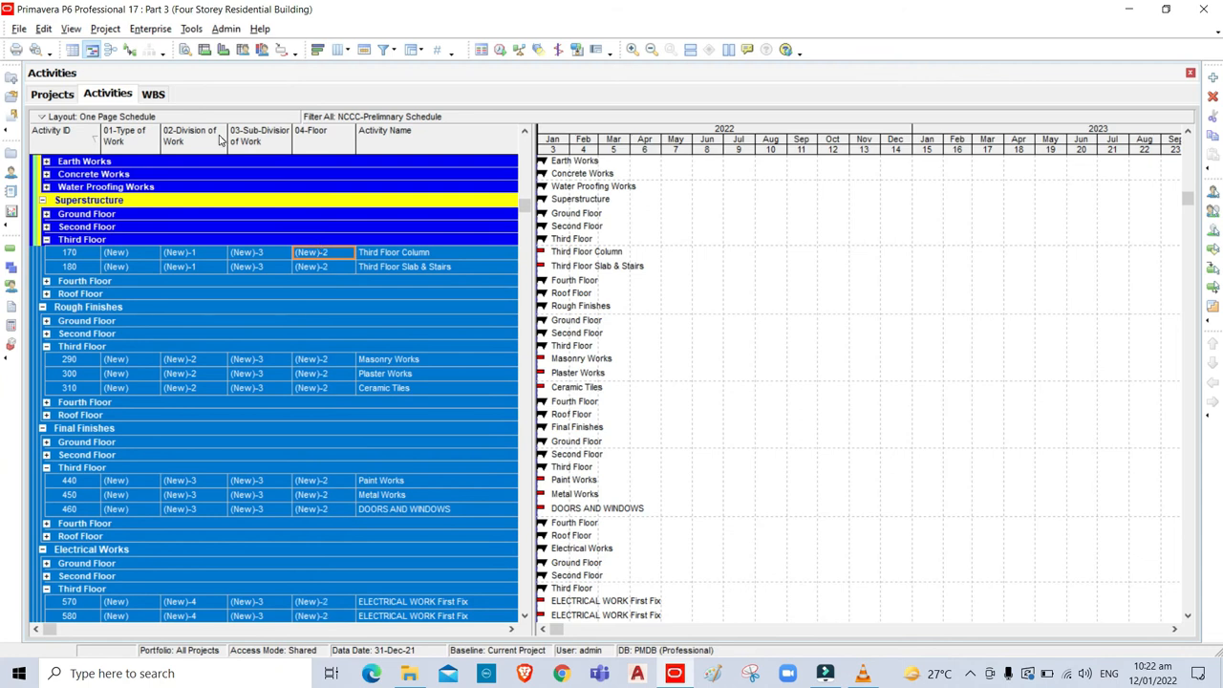
pyautogui.click(72, 29)
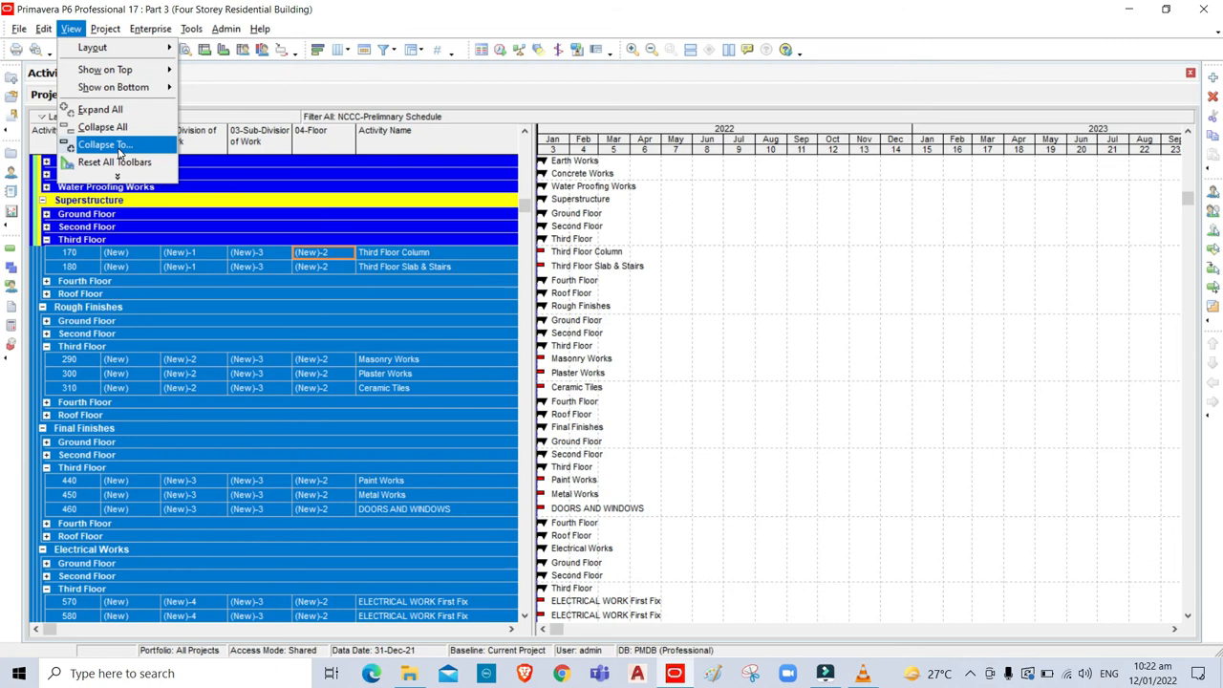
# Collapse to WBS level and expand the Fourth Floor band under each of the six work sections.
pyautogui.click(119, 150)
pyautogui.click(739, 295)
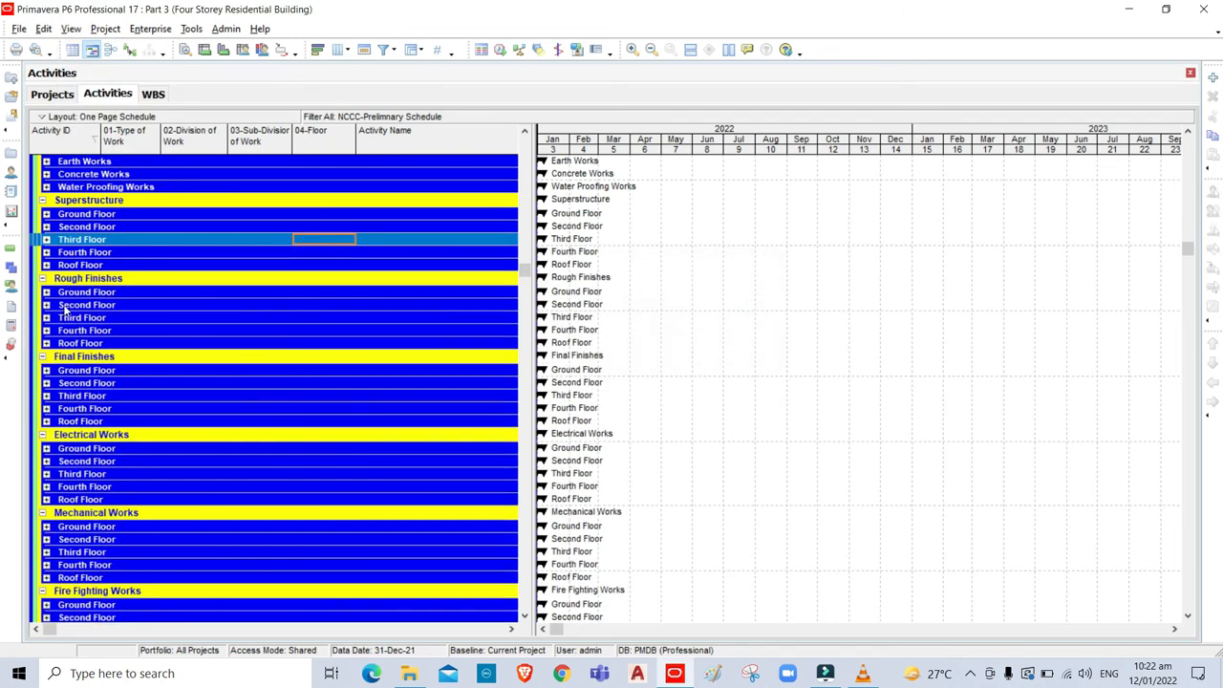
pyautogui.click(46, 252)
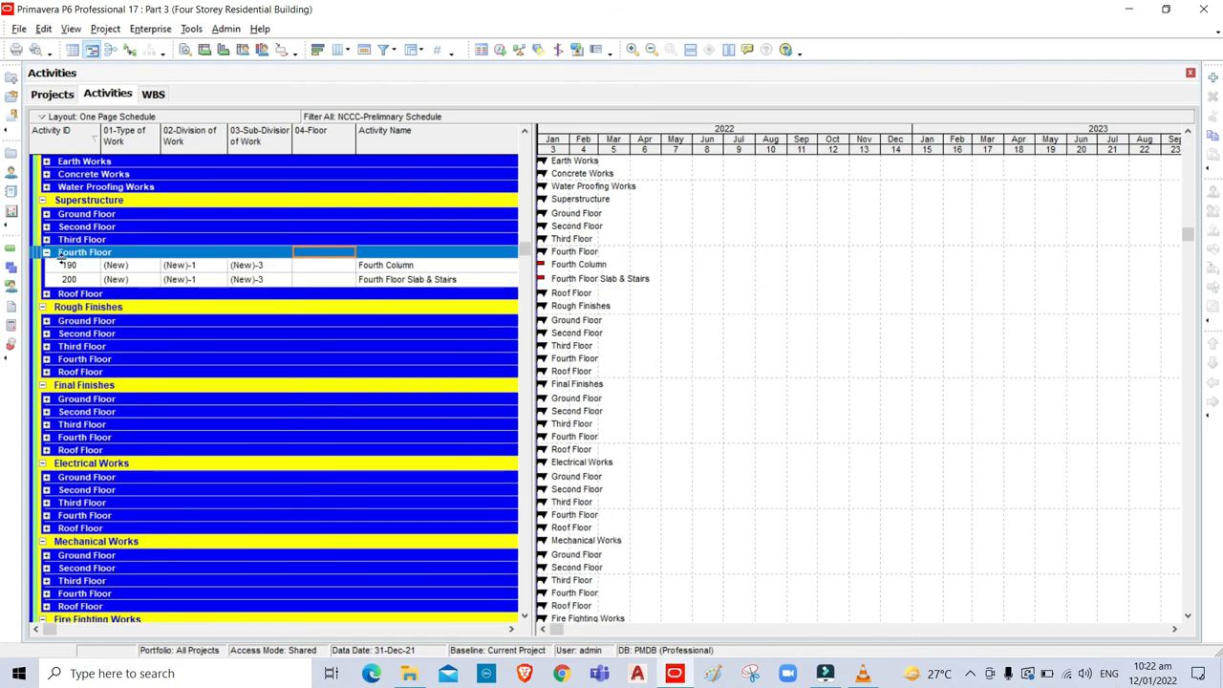
pyautogui.click(47, 360)
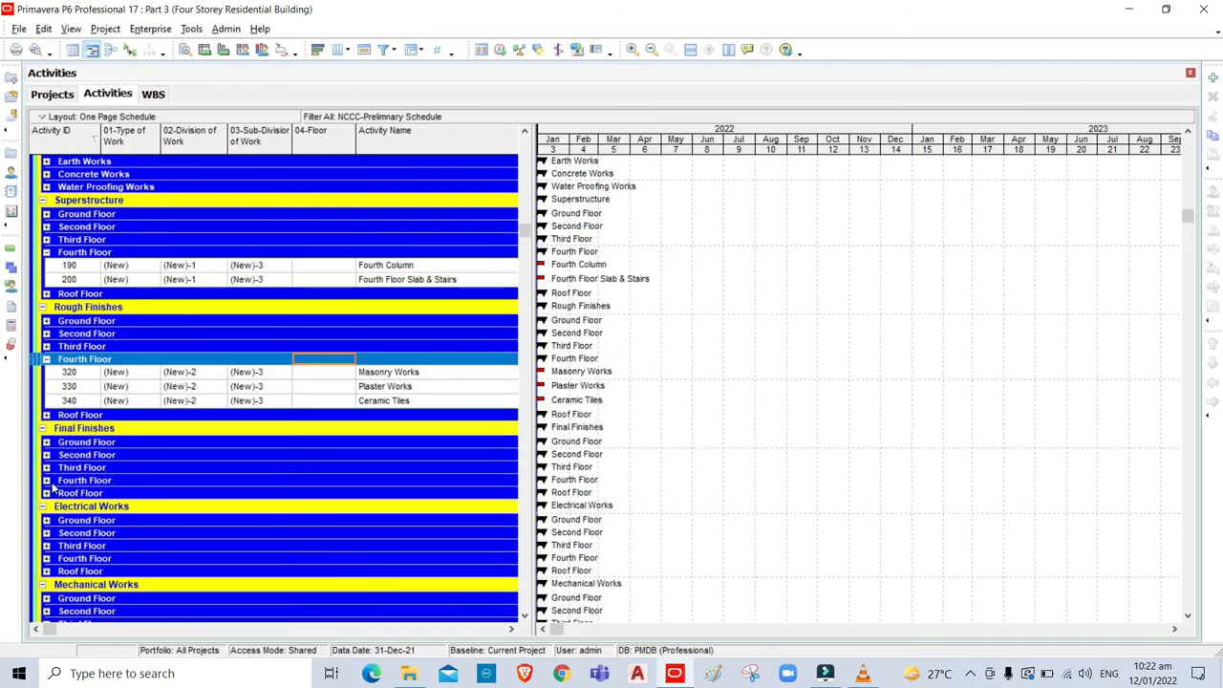
pyautogui.click(46, 481)
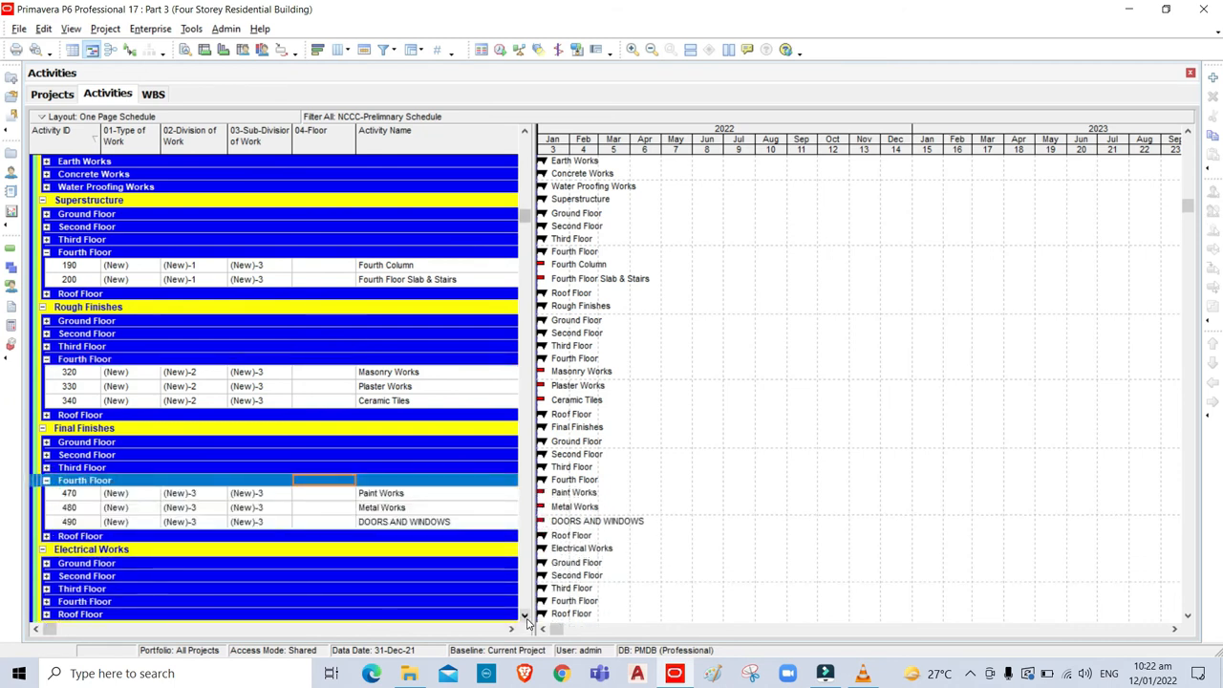
pyautogui.scroll(-4, 526, 616)
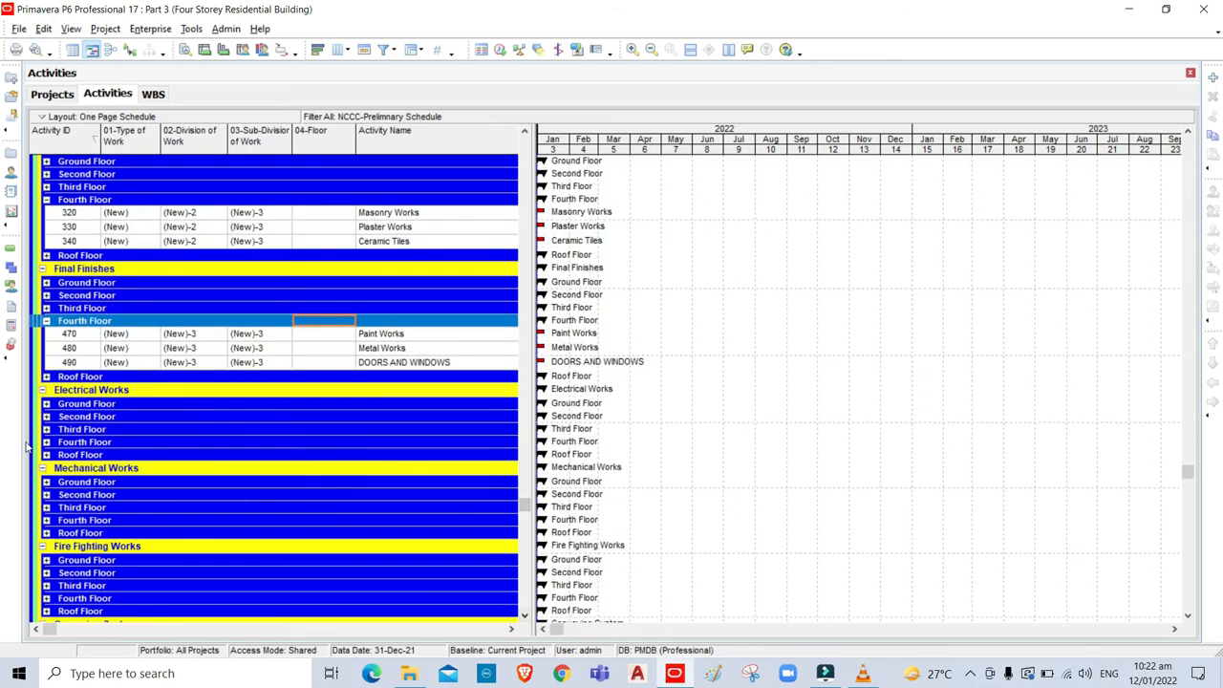
pyautogui.click(46, 443)
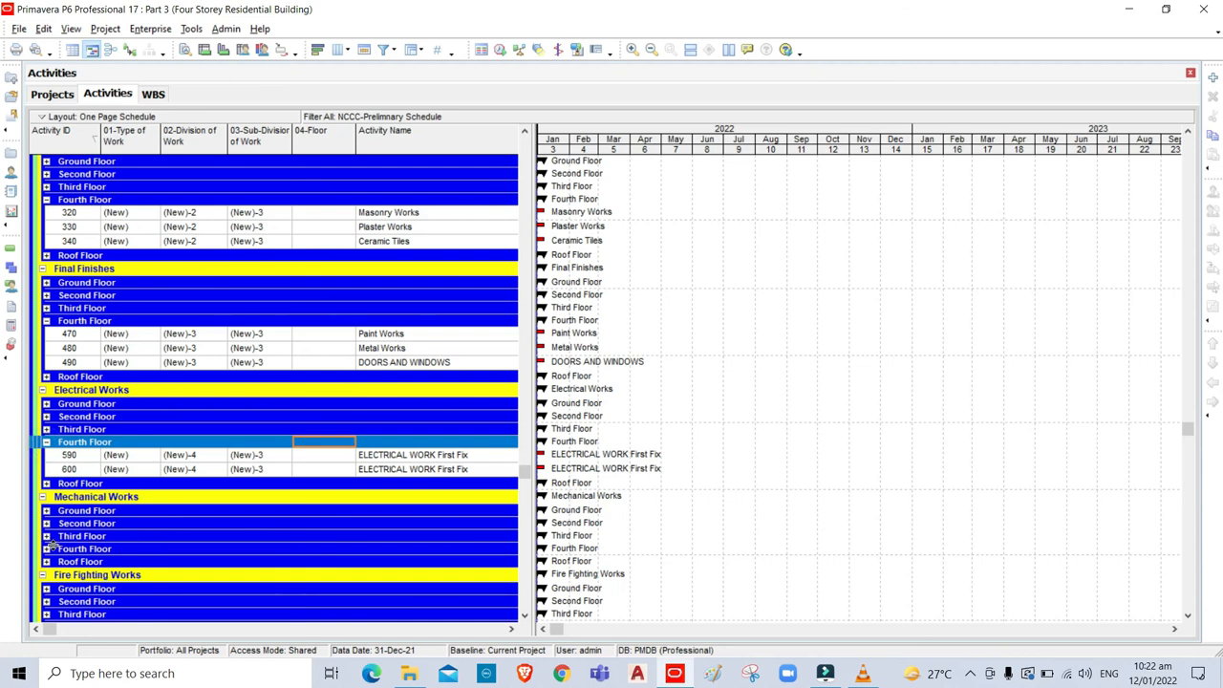
pyautogui.click(46, 550)
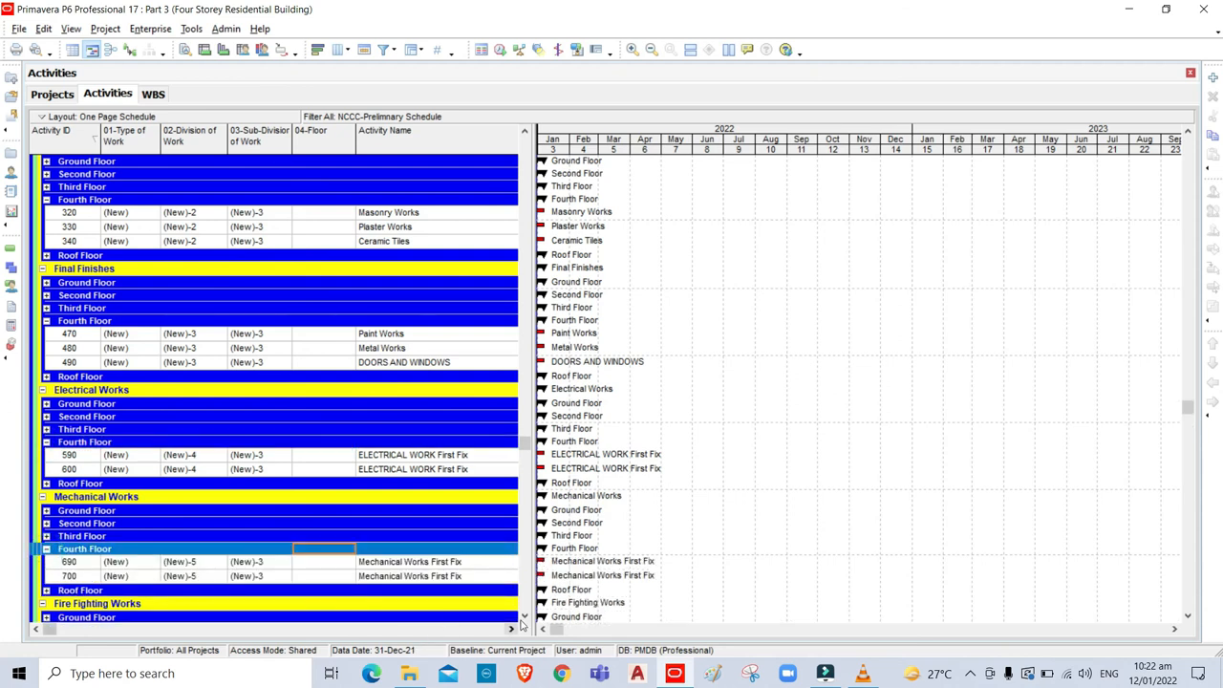
pyautogui.scroll(-2, 525, 619)
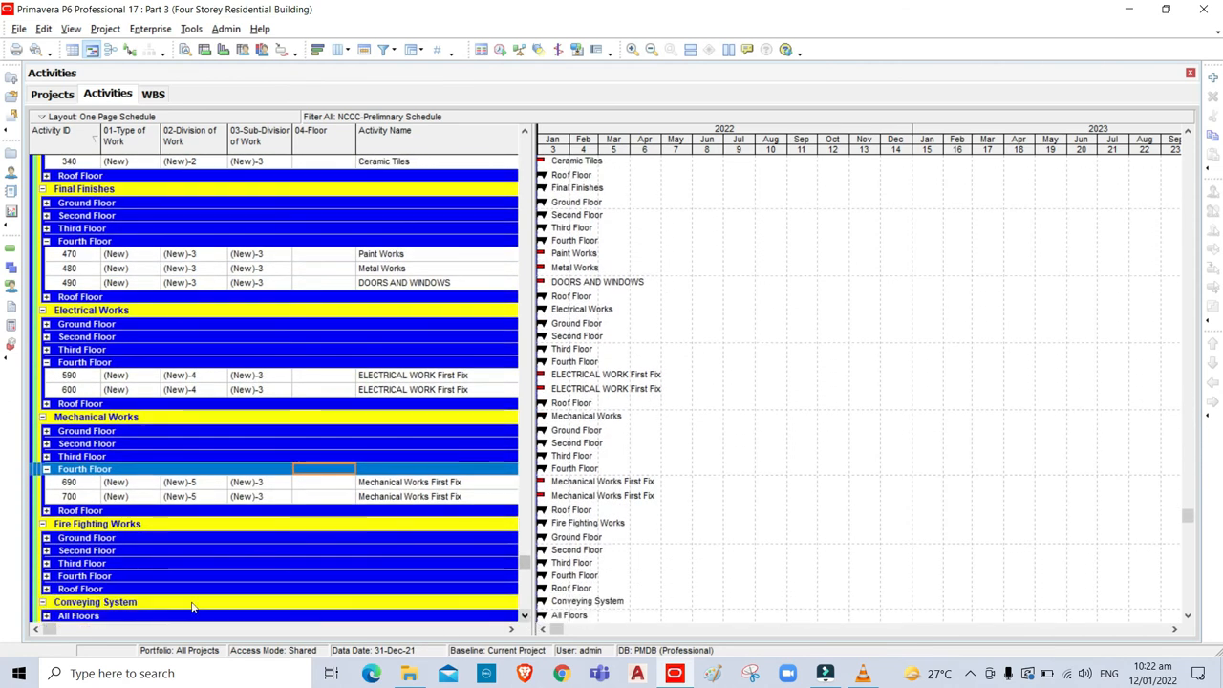
pyautogui.click(46, 577)
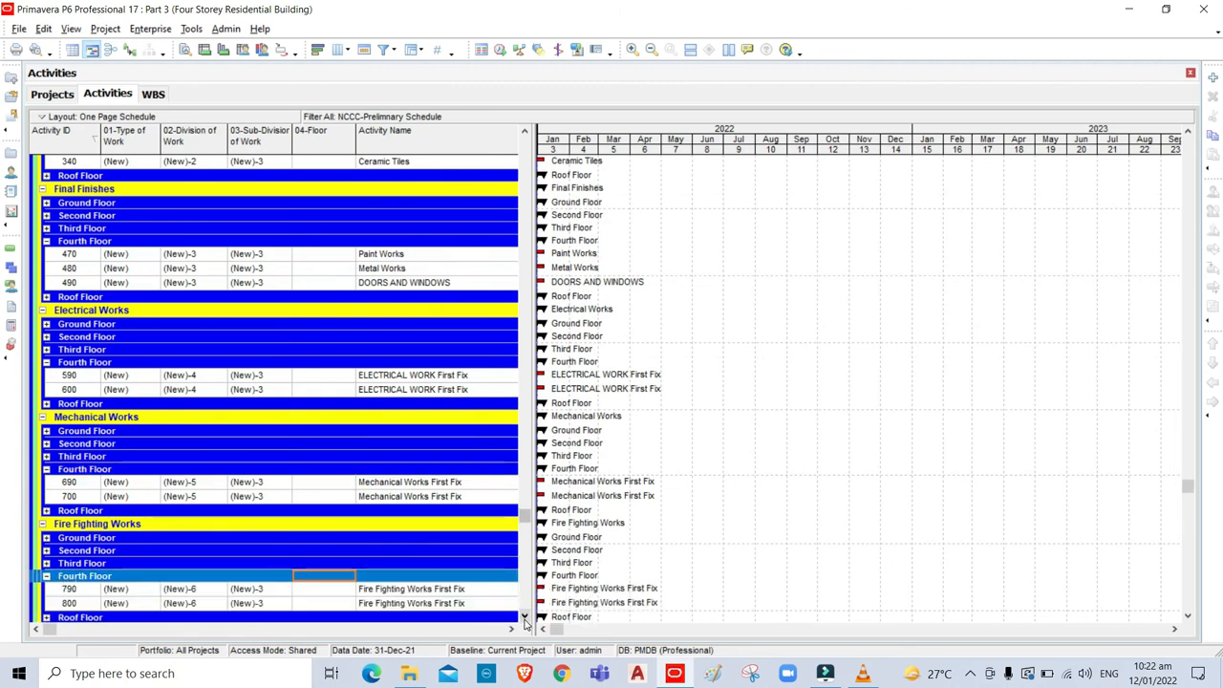
pyautogui.scroll(-2, 526, 619)
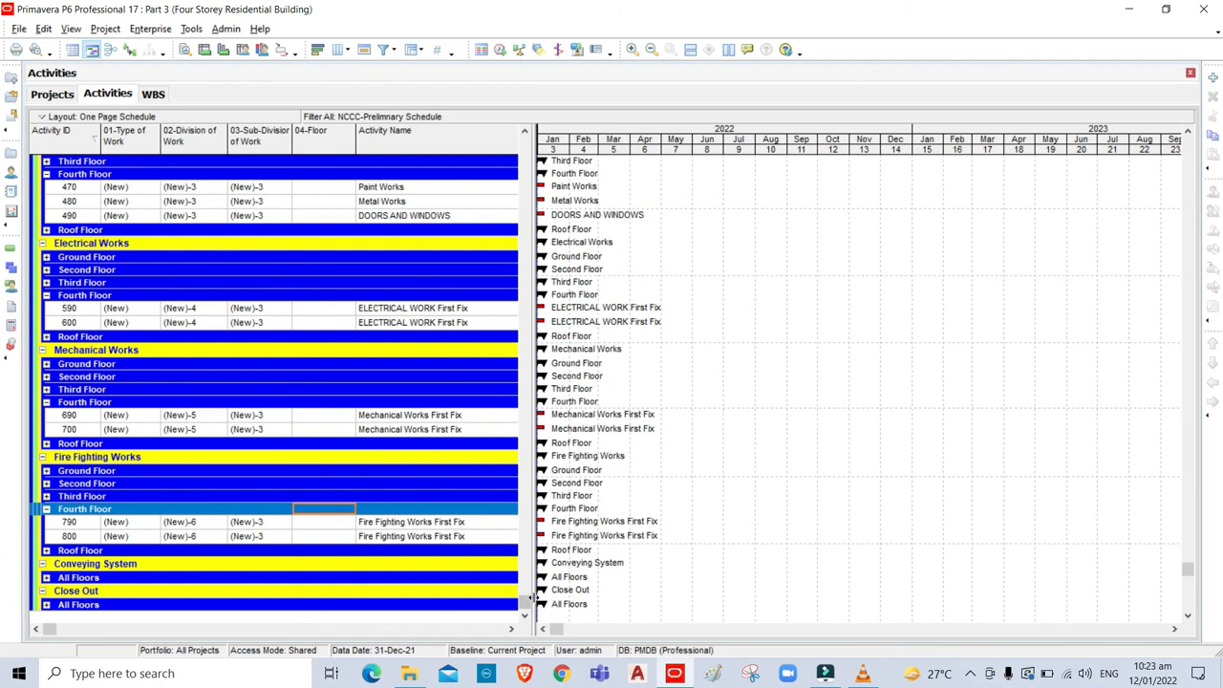
pyautogui.scroll(9, 475, 235)
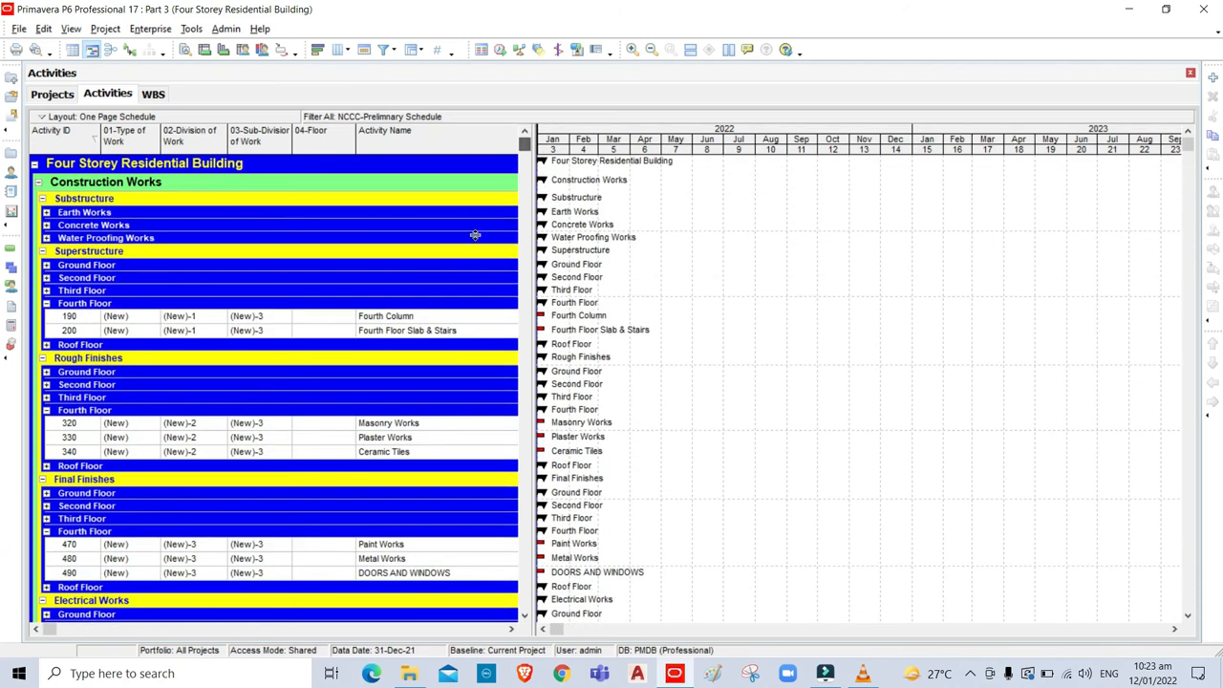
# Assign (New)-3 Fourth Floor to activity 190 and fill it down through activity 800.
pyautogui.click(320, 317)
pyautogui.click(336, 317)
pyautogui.click(346, 316)
pyautogui.click(643, 366)
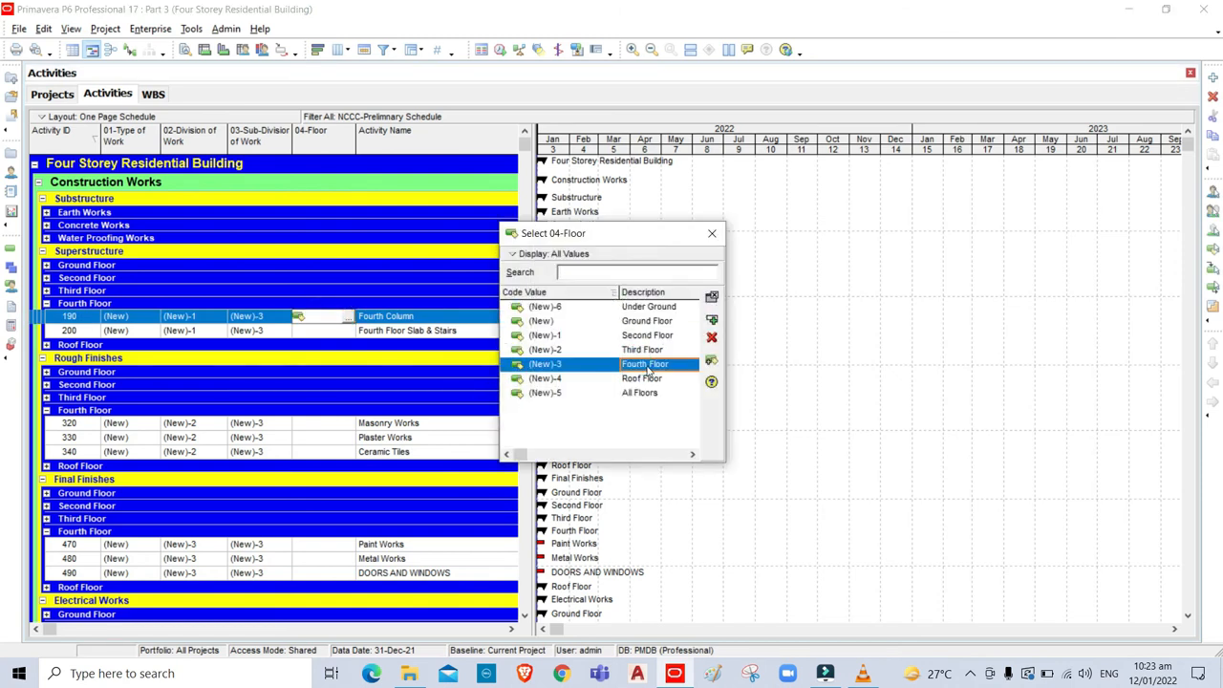
pyautogui.click(711, 320)
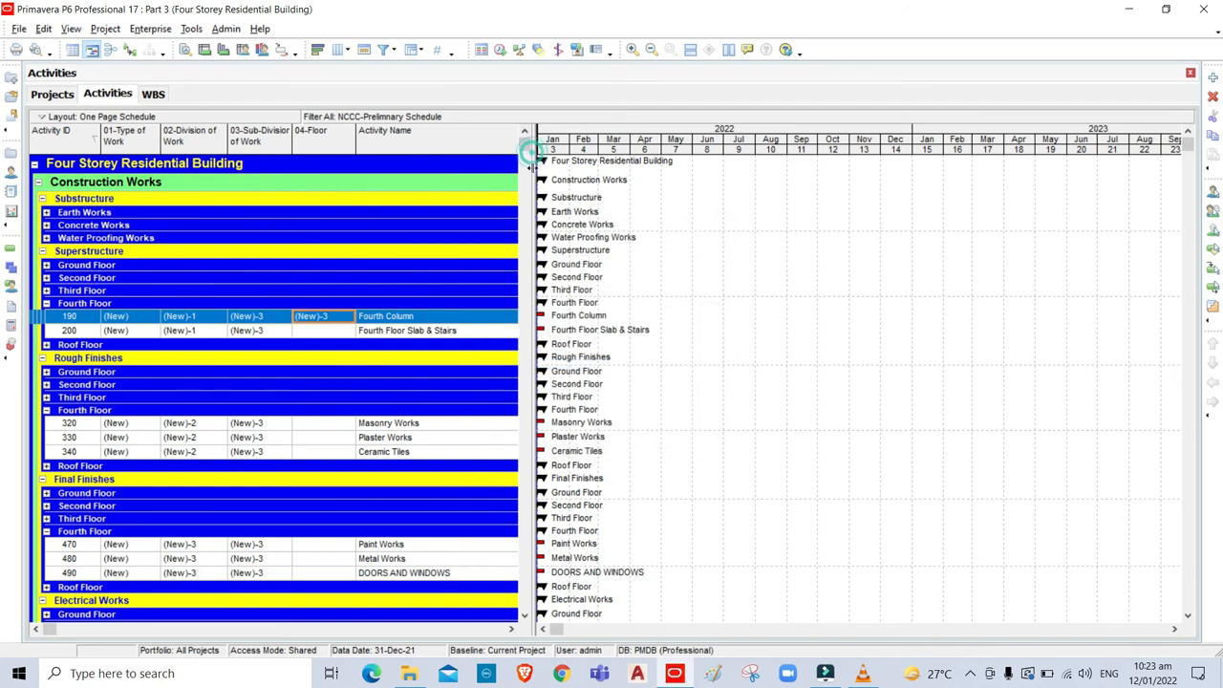
pyautogui.moveTo(524, 145); pyautogui.dragTo(510, 613)
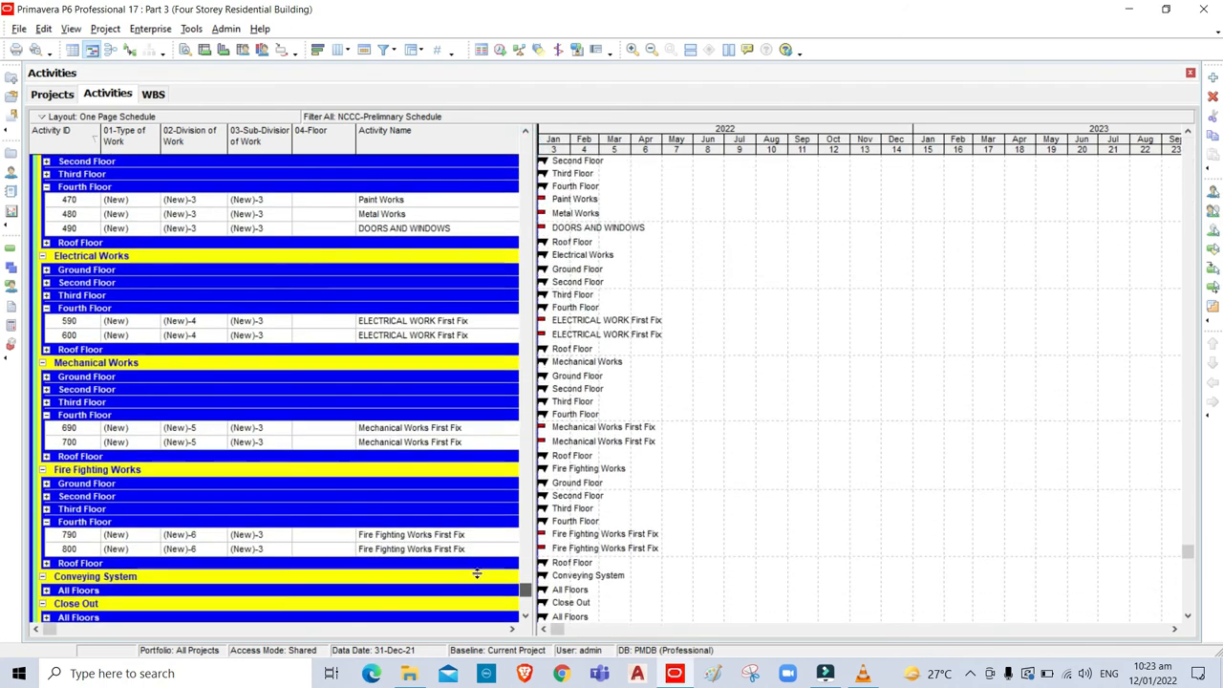
pyautogui.keyDown('shift'); pyautogui.click(319, 552); pyautogui.keyUp('shift')
pyautogui.moveTo(534, 591); pyautogui.dragTo(429, 315)
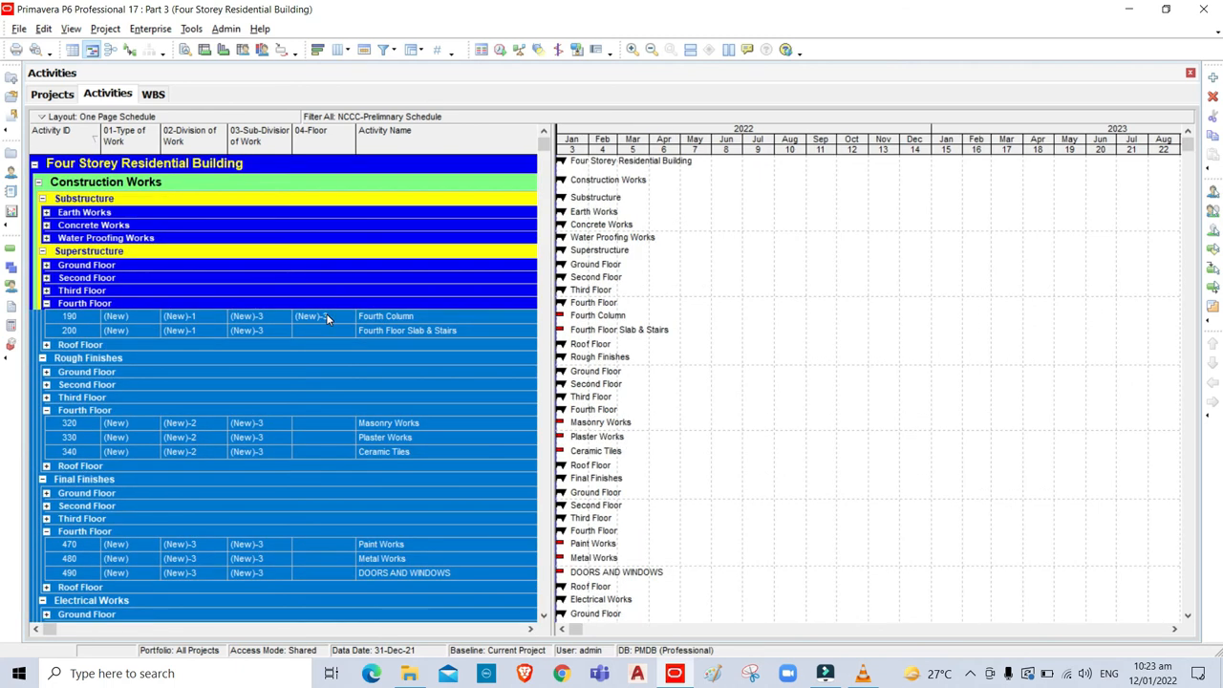
pyautogui.hotkey('ctrl', 'e')
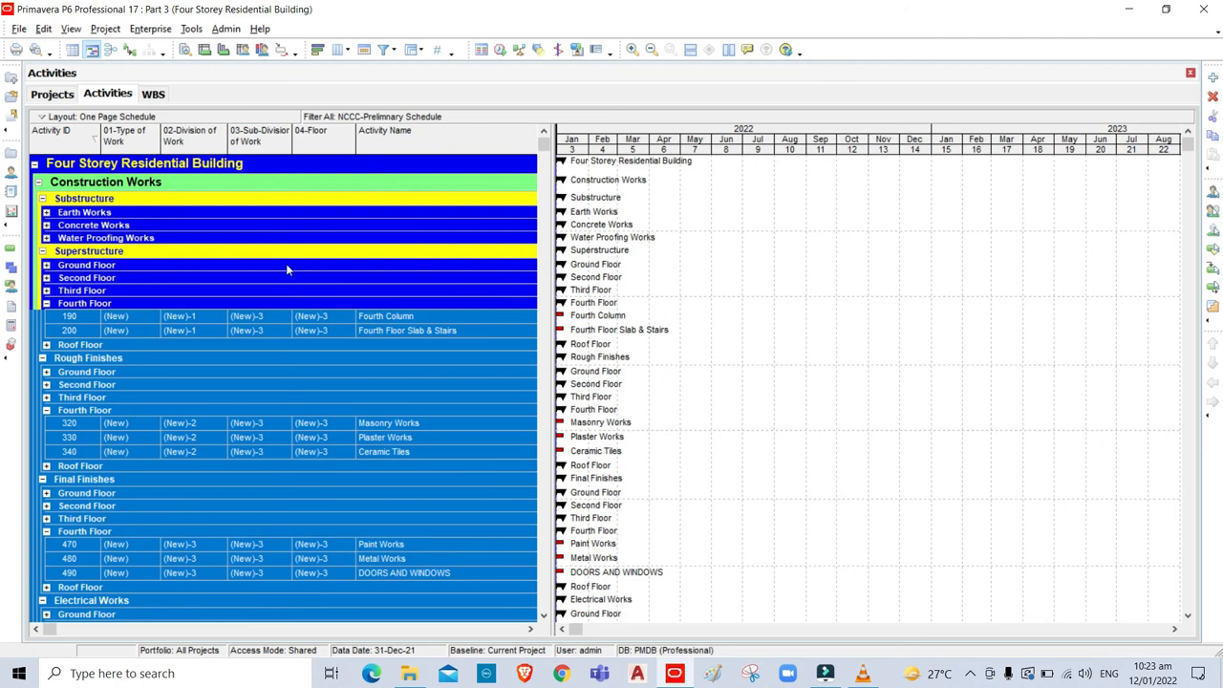
pyautogui.click(70, 28)
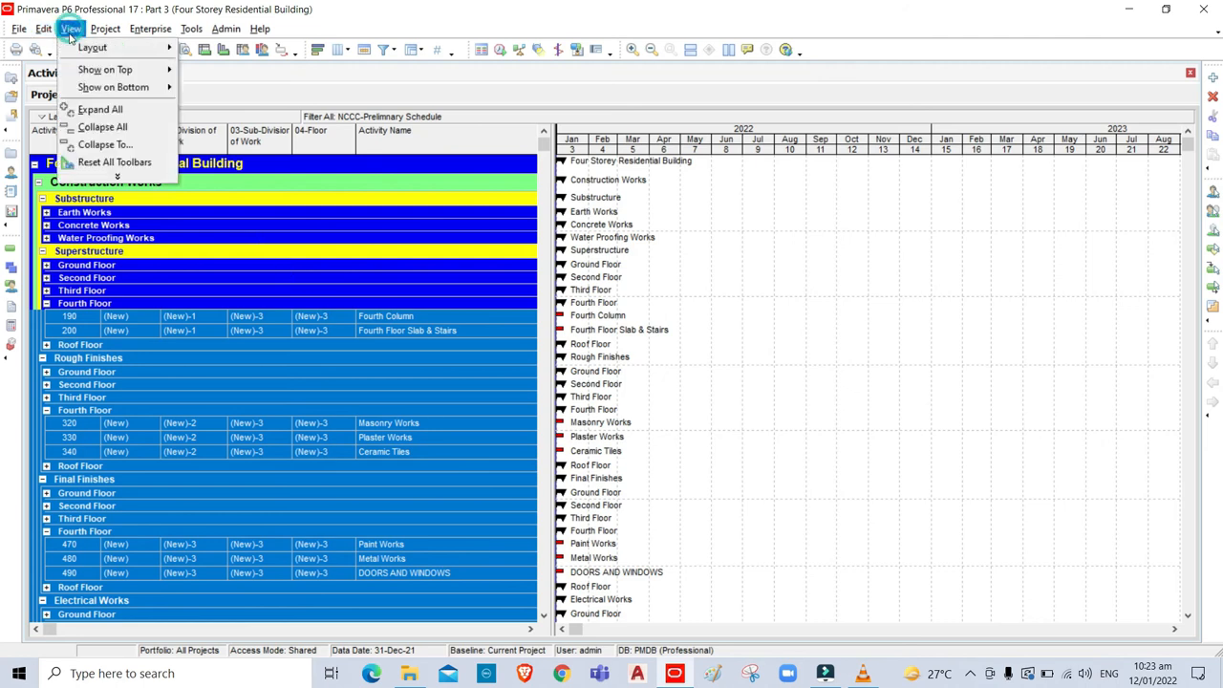
# Collapse the bands and expand the Roof Floor group under each of the six work sections.
pyautogui.click(96, 145)
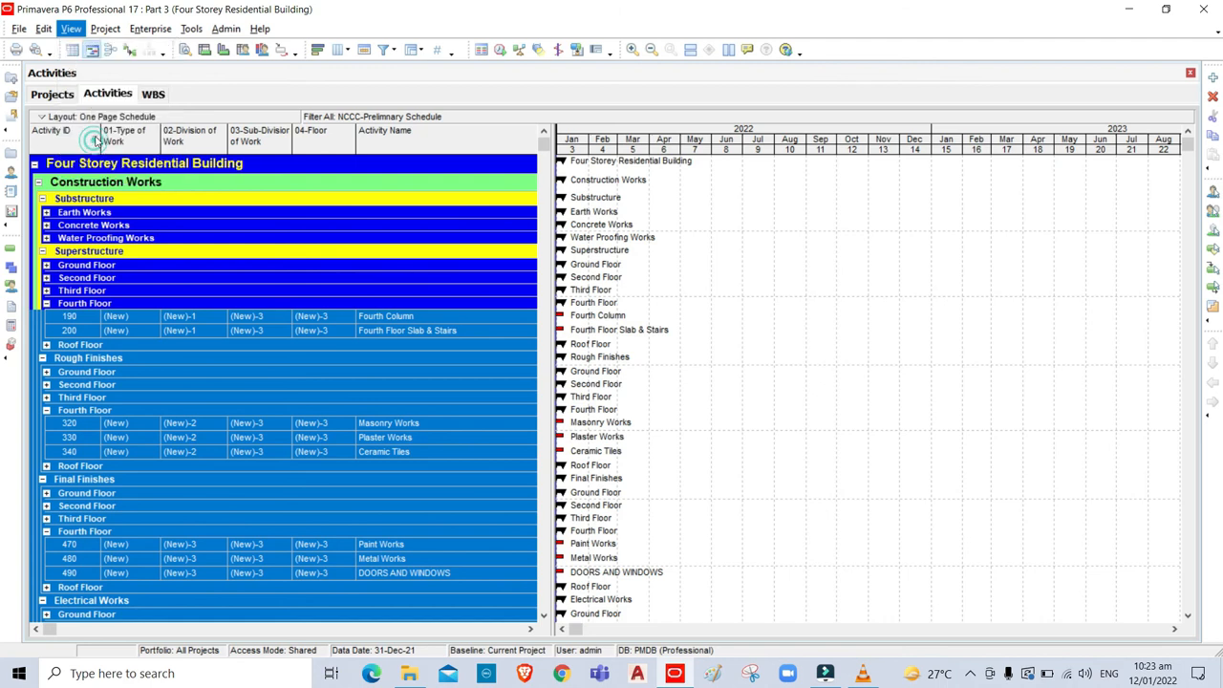
pyautogui.click(744, 296)
pyautogui.scroll(2, 107, 350)
pyautogui.scroll(5, 92, 323)
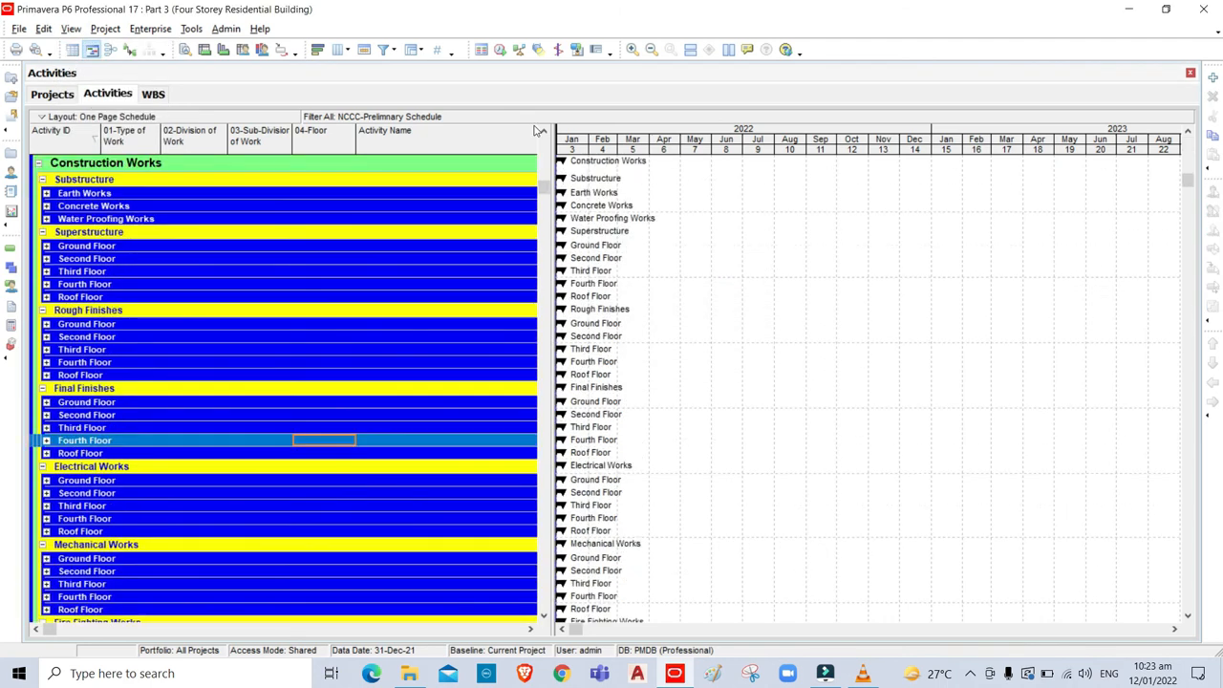
pyautogui.click(46, 297)
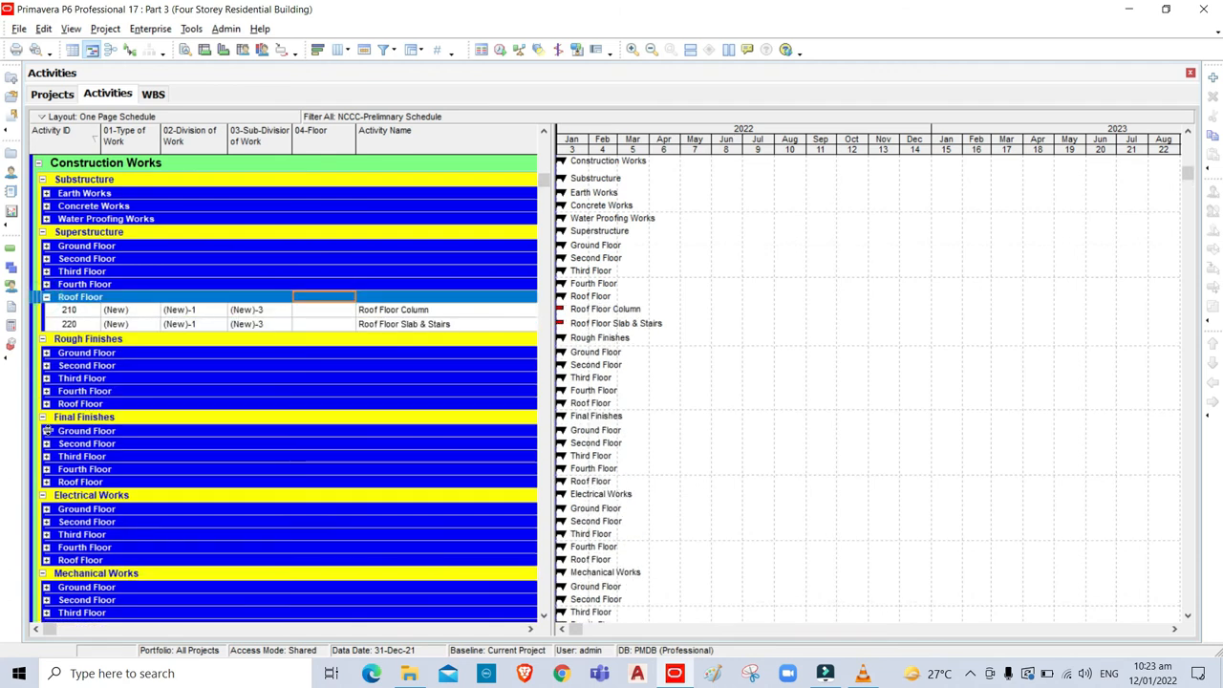
pyautogui.click(46, 404)
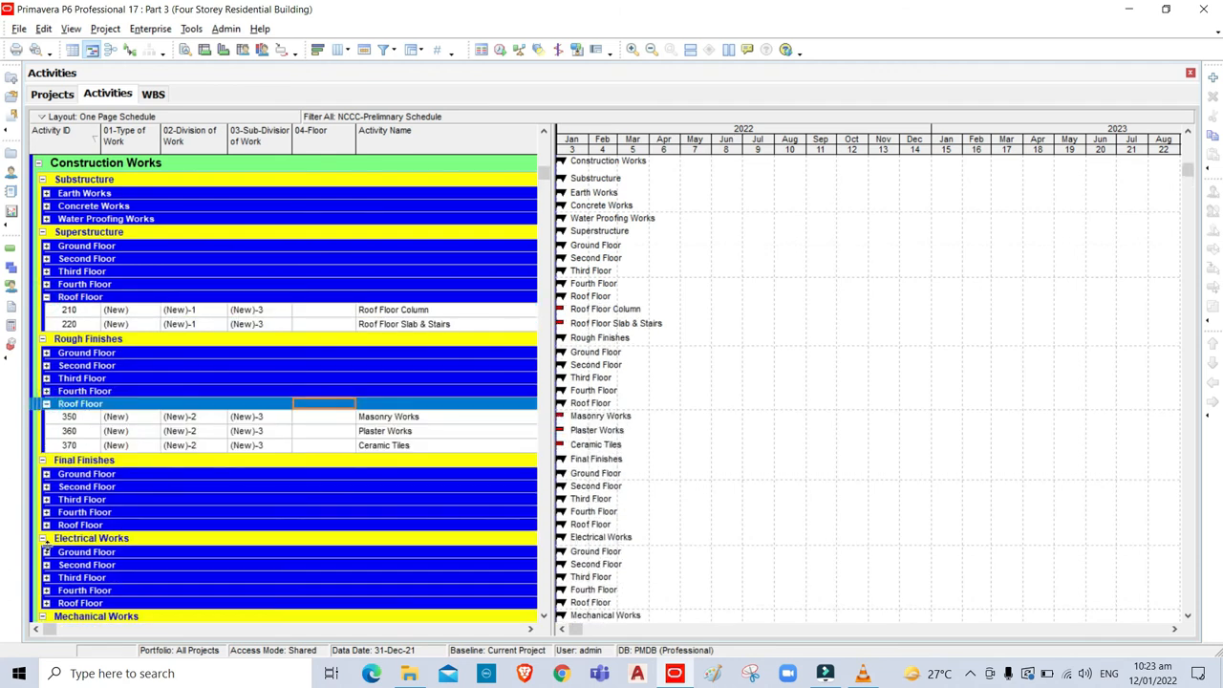
pyautogui.click(45, 524)
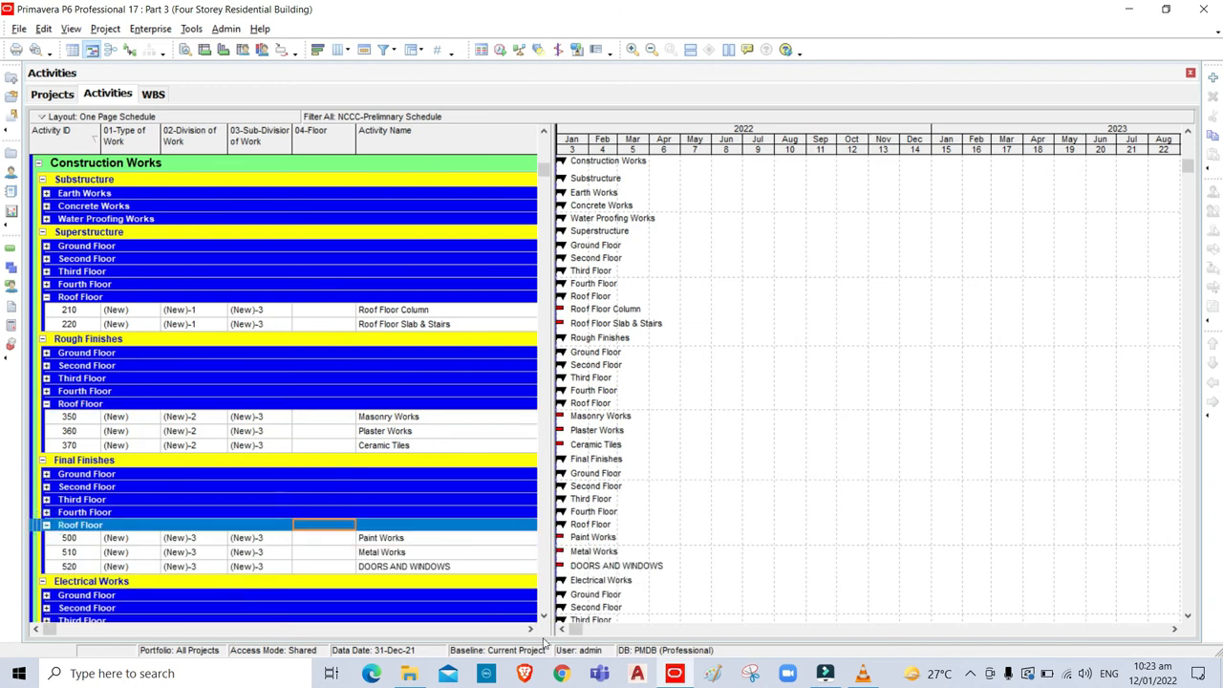
pyautogui.click(545, 618)
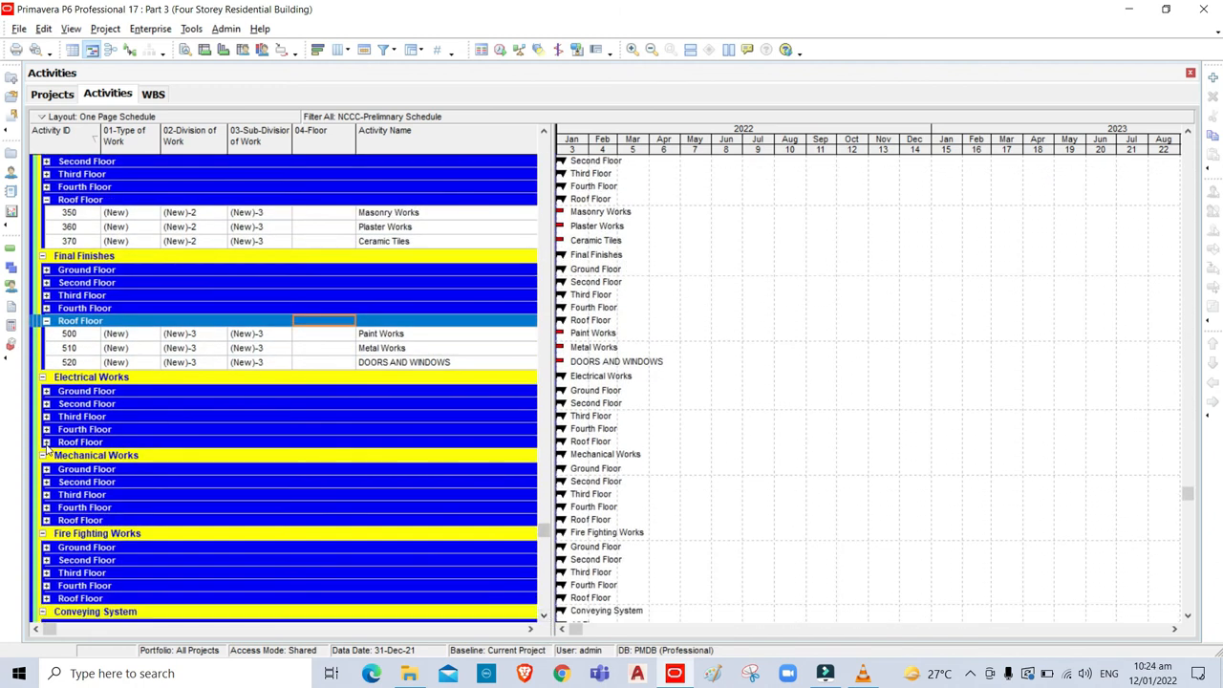
pyautogui.click(46, 442)
pyautogui.click(46, 549)
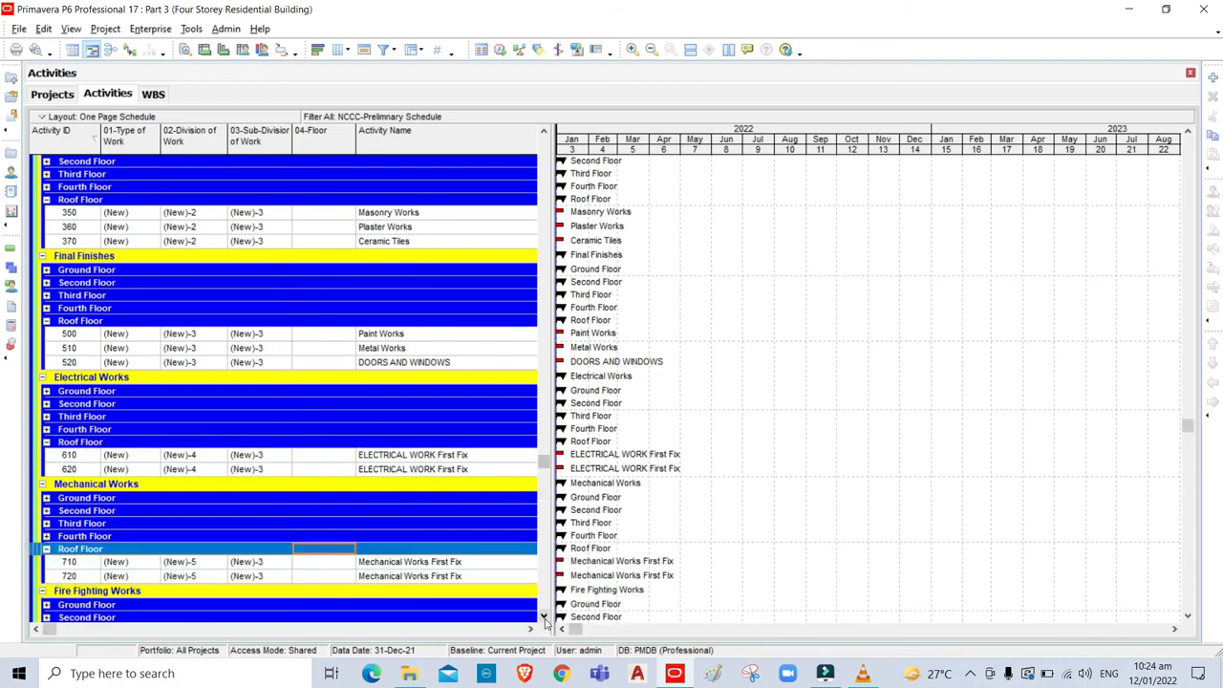
pyautogui.scroll(-3, 544, 619)
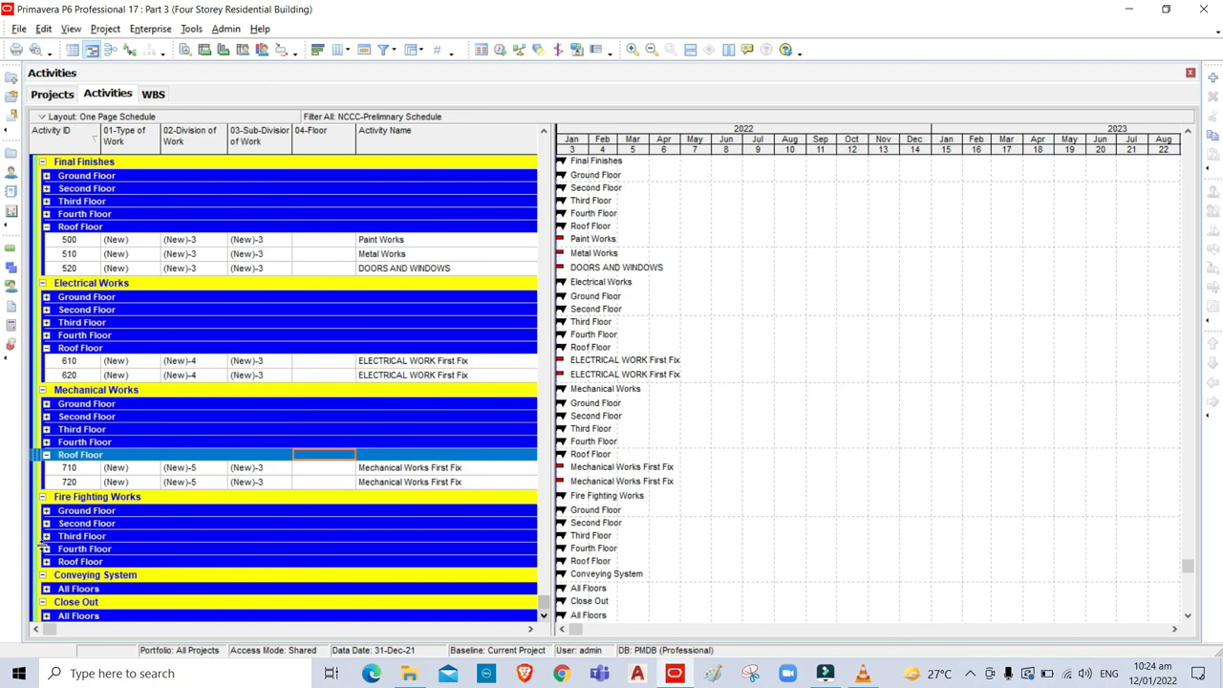
pyautogui.click(46, 562)
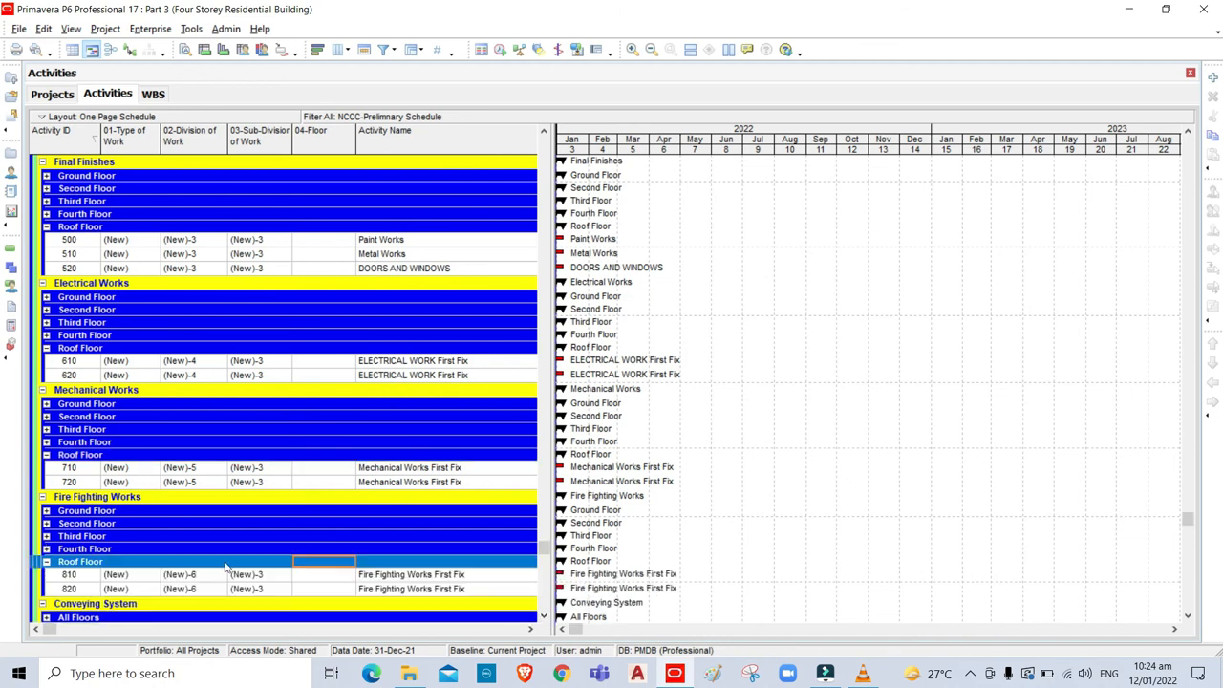
pyautogui.moveTo(545, 547); pyautogui.dragTo(583, 176)
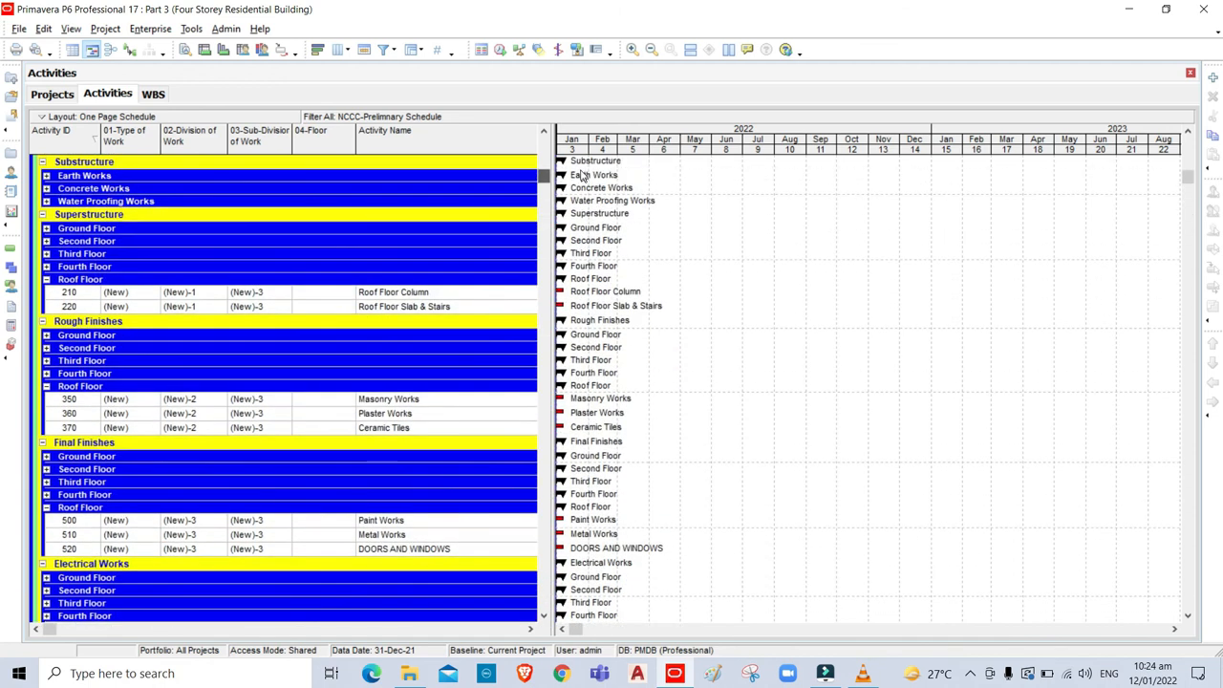
# Assign (New)-4 Roof Floor to activity 210 and fill it down through activity 820.
pyautogui.click(325, 295)
pyautogui.doubleClick(325, 295)
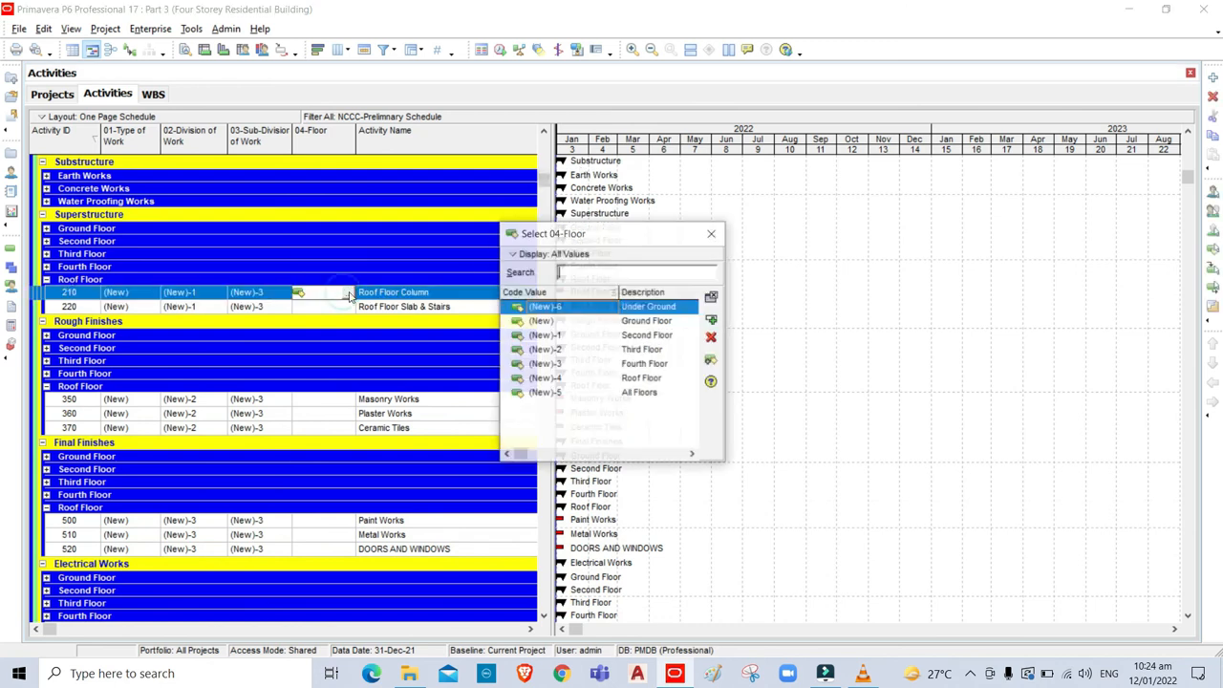
pyautogui.click(643, 379)
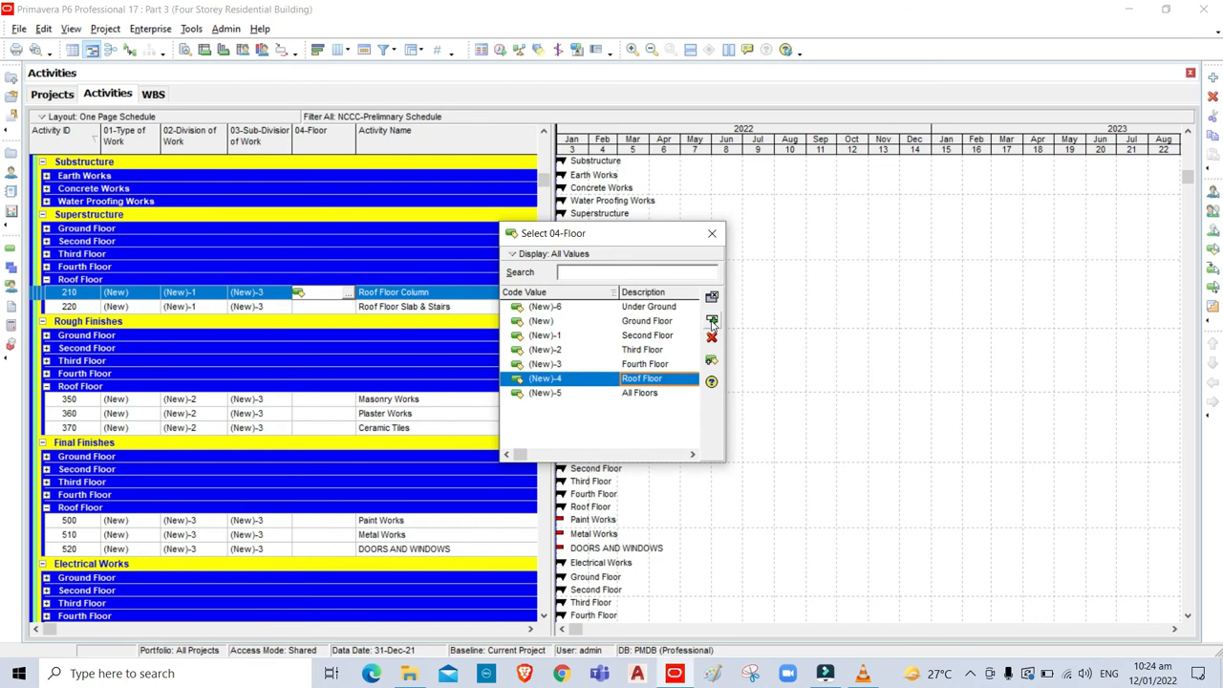
pyautogui.click(711, 319)
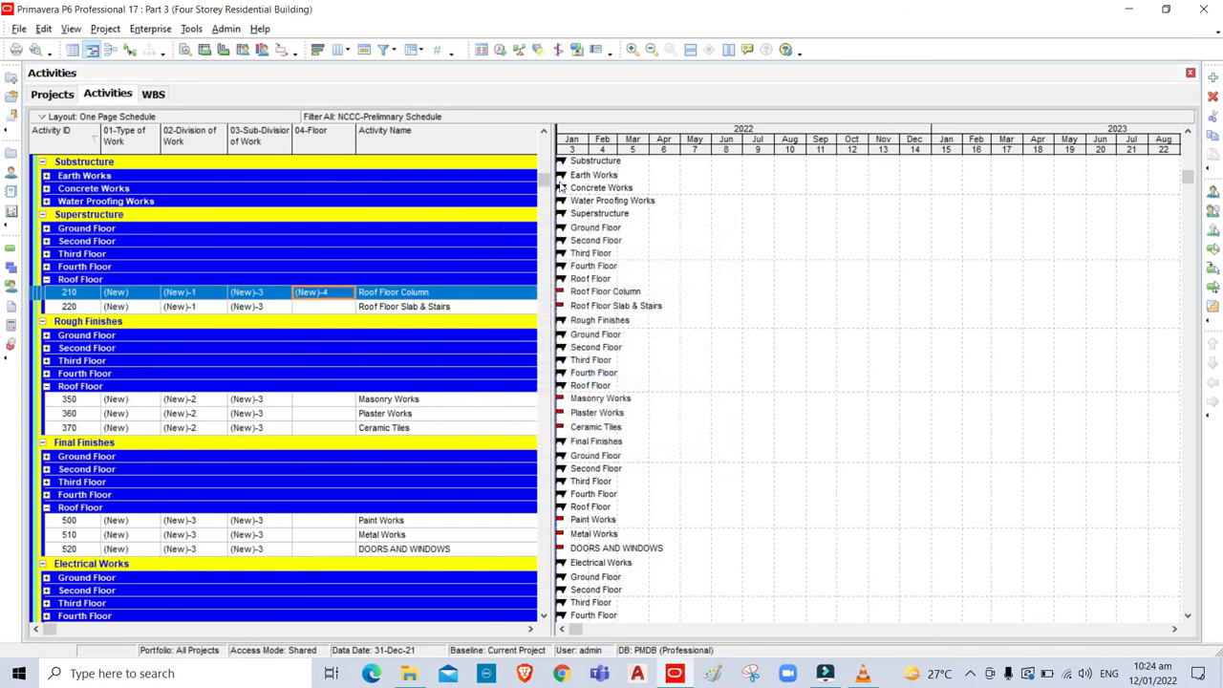
pyautogui.moveTo(546, 182); pyautogui.dragTo(419, 526)
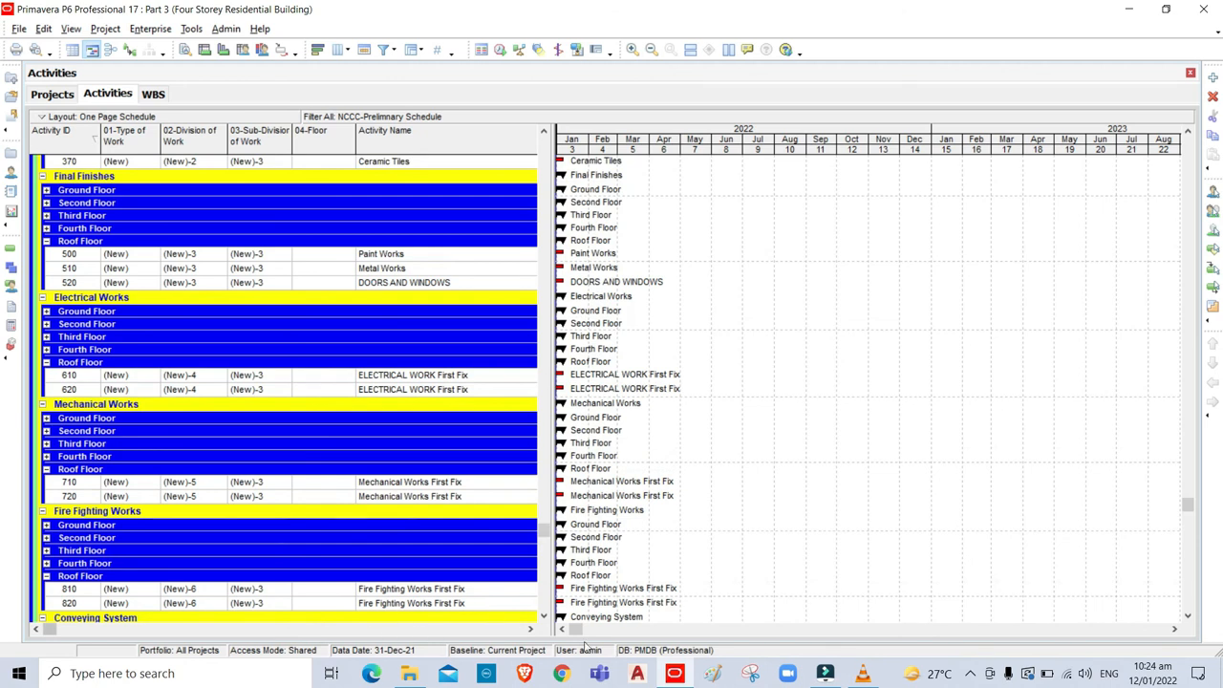
pyautogui.click(543, 617)
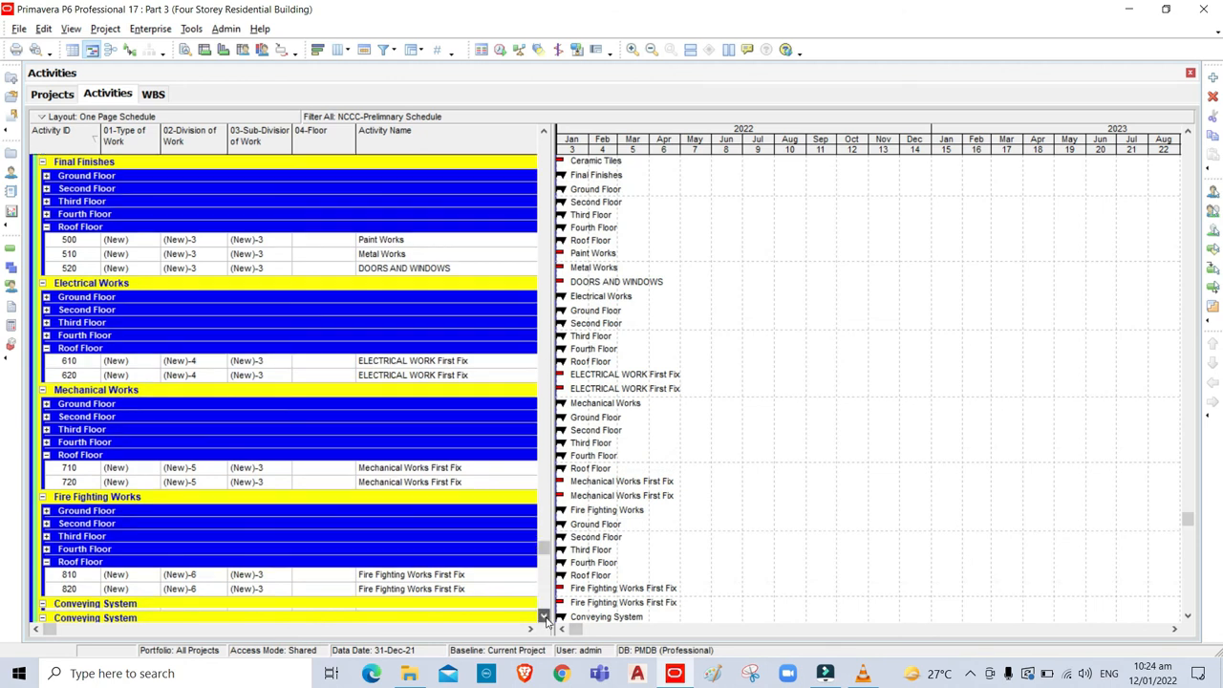
pyautogui.click(330, 592)
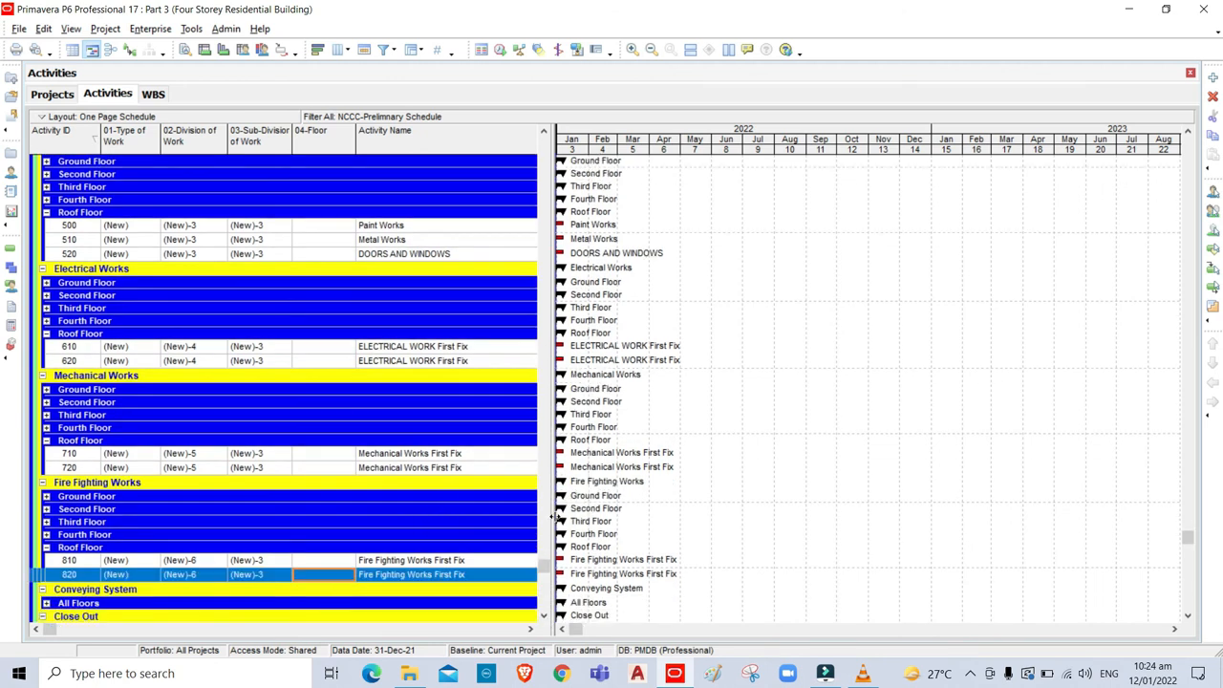
pyautogui.moveTo(545, 571); pyautogui.dragTo(564, 190)
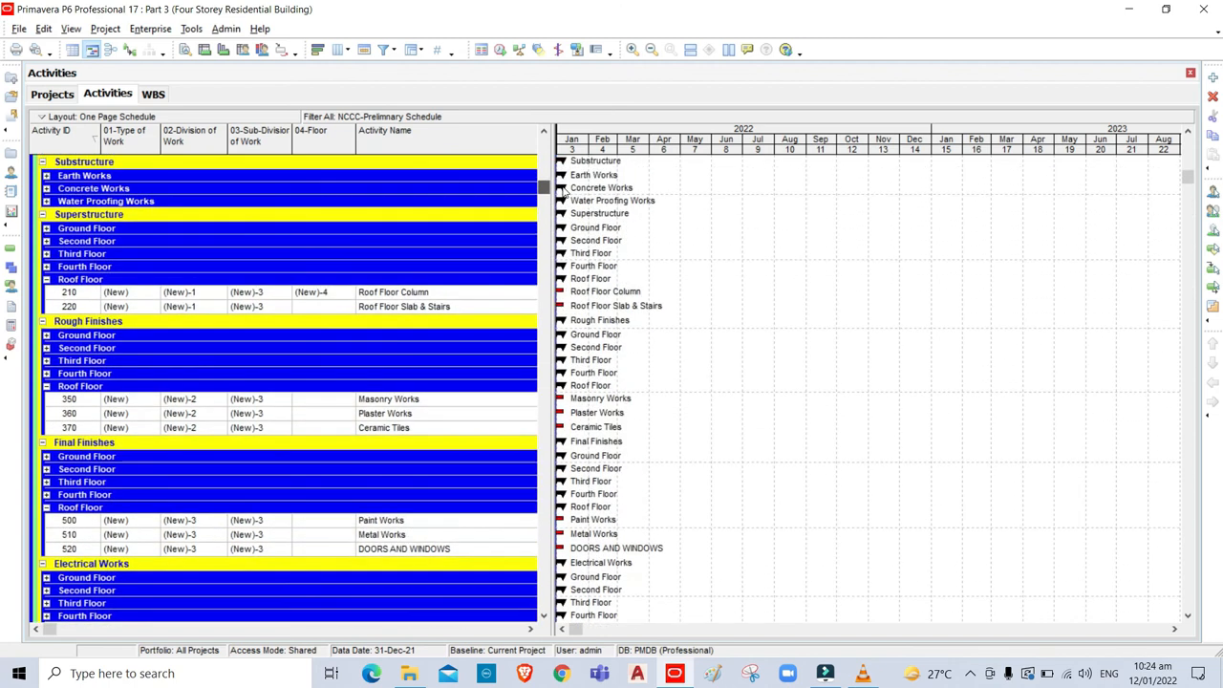
pyautogui.keyDown('shift'); pyautogui.click(317, 292); pyautogui.keyUp('shift')
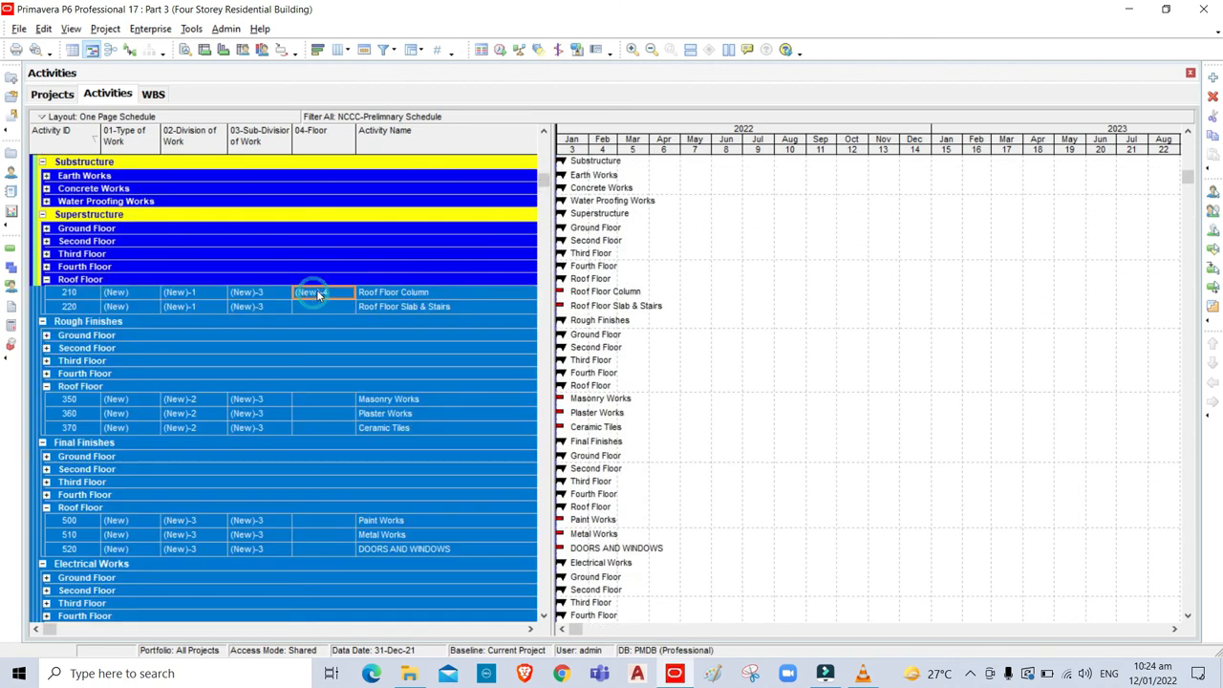
pyautogui.hotkey('ctrl', 'e')
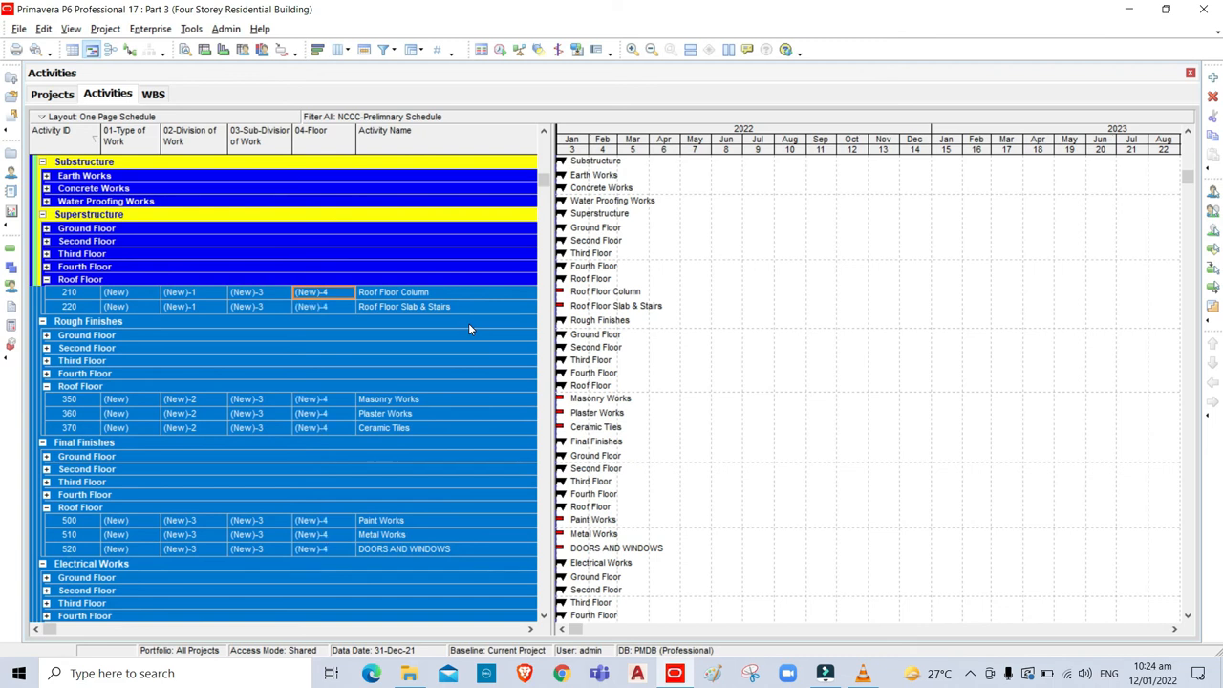
# Expand all groups and set activity 830's 04-Floor code to All Floors (New)-5.
pyautogui.click(72, 30)
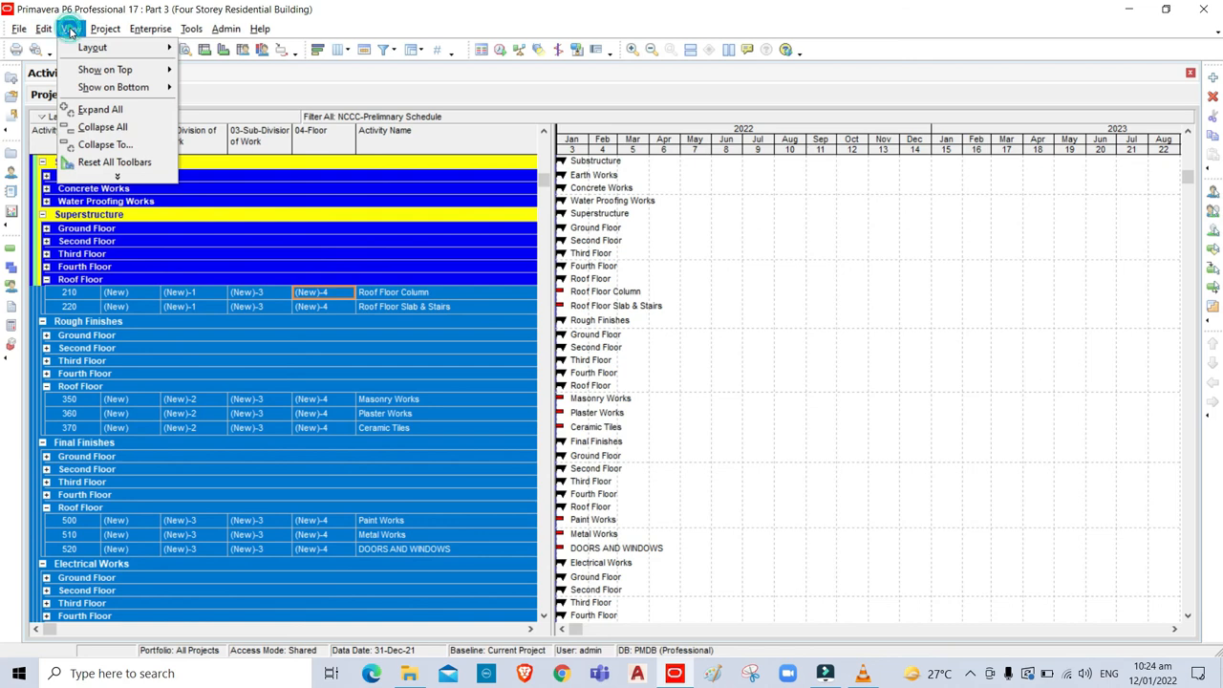
pyautogui.click(99, 110)
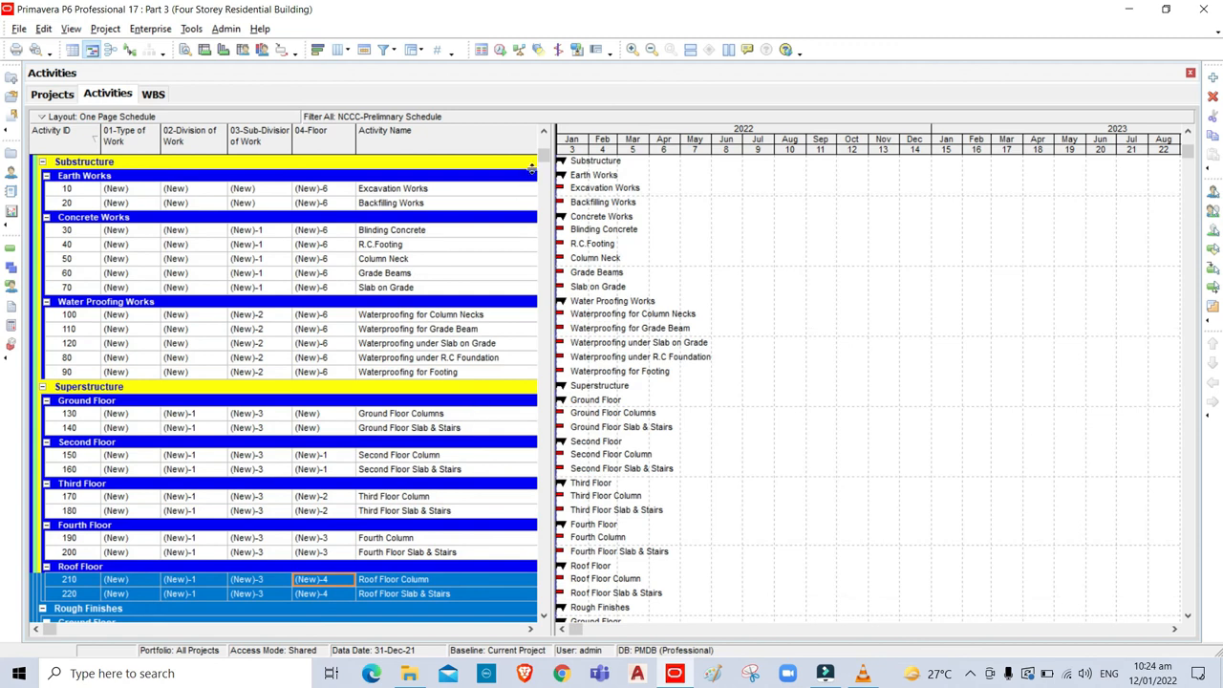
pyautogui.moveTo(543, 158); pyautogui.dragTo(519, 607)
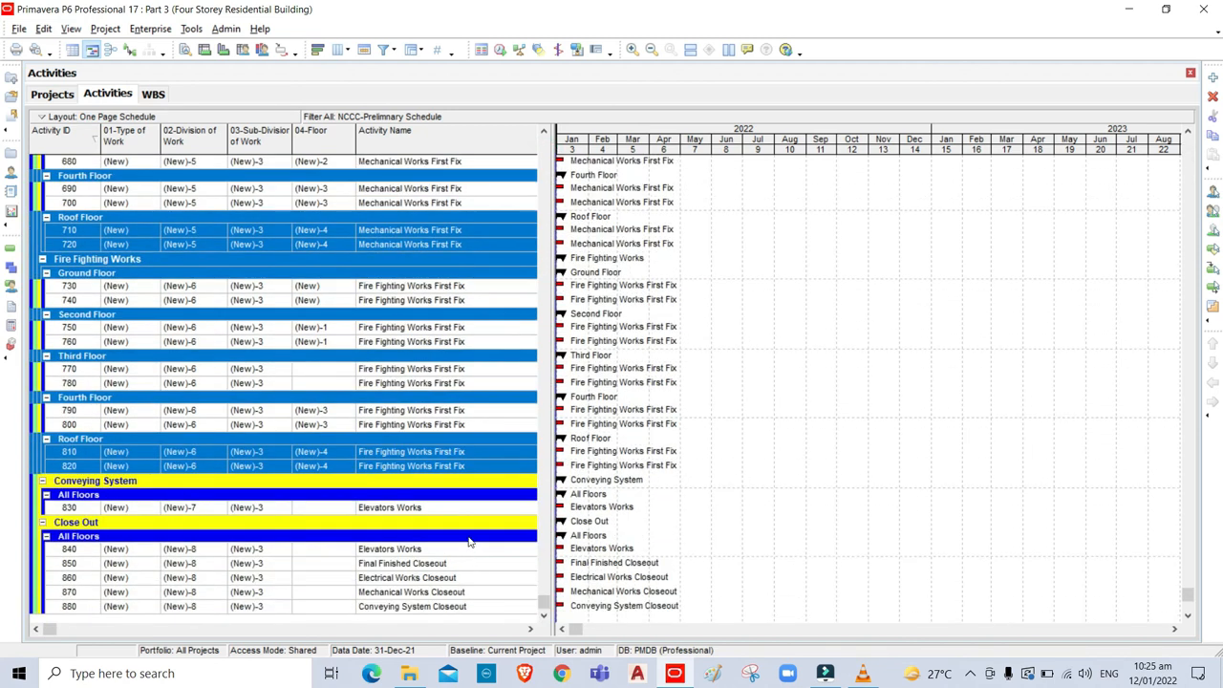
pyautogui.click(320, 514)
pyautogui.click(350, 508)
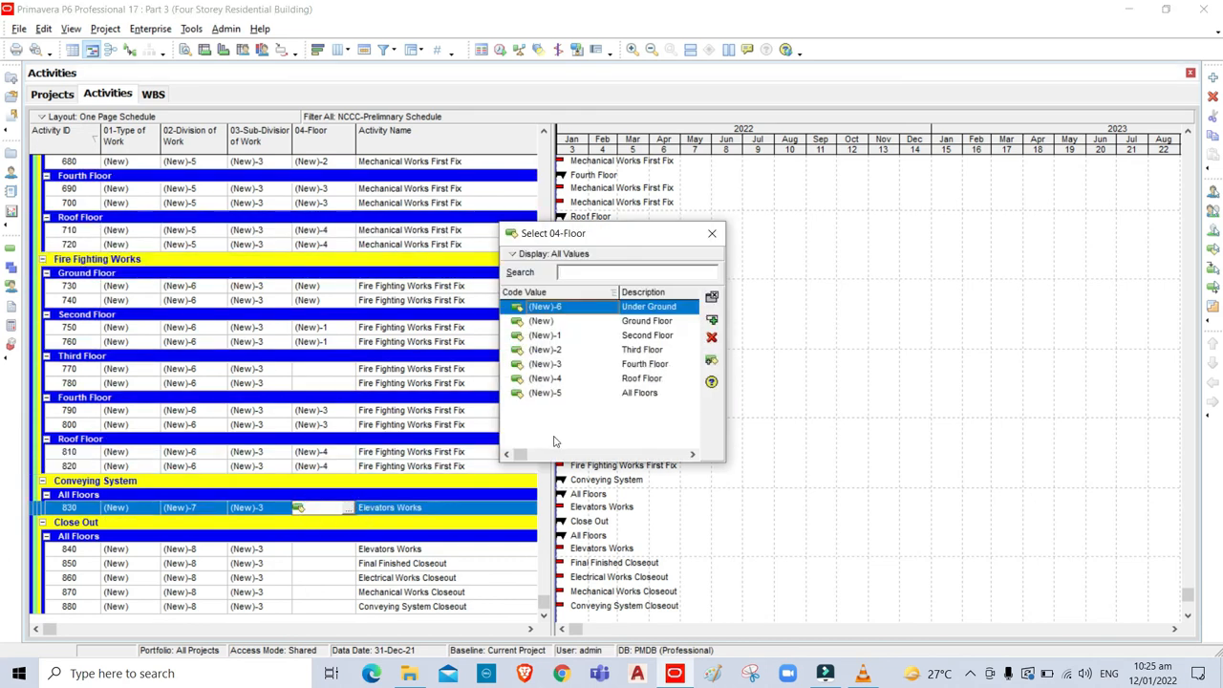
pyautogui.click(643, 394)
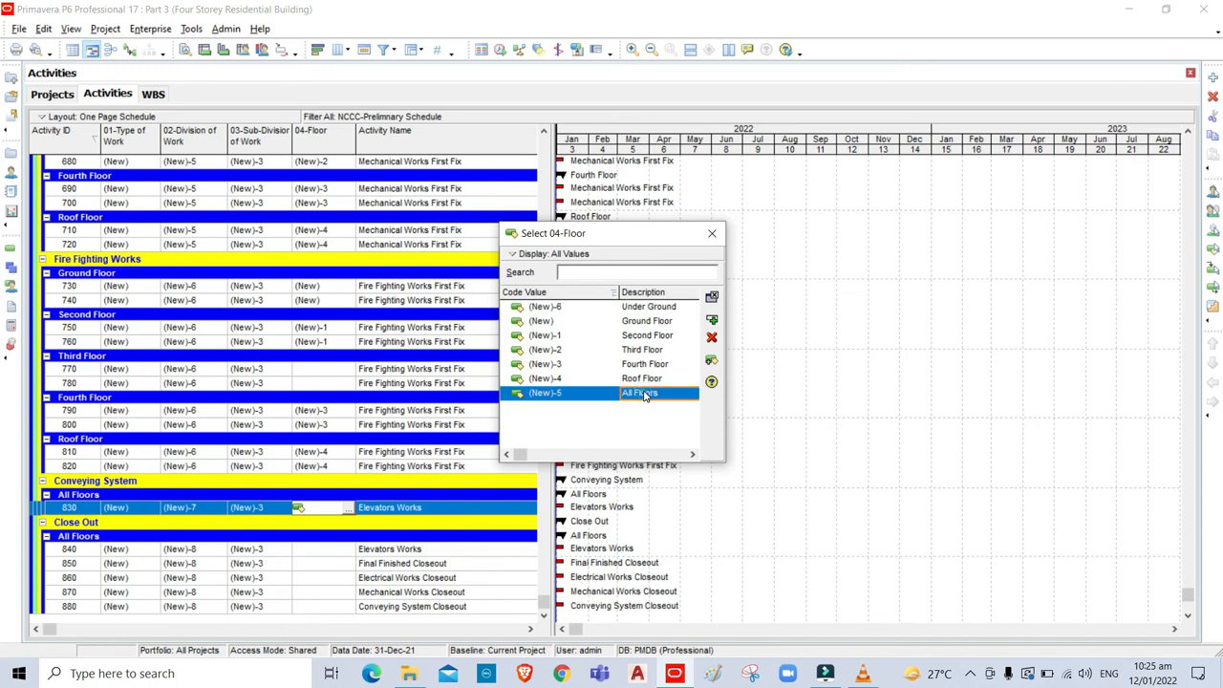
pyautogui.click(712, 321)
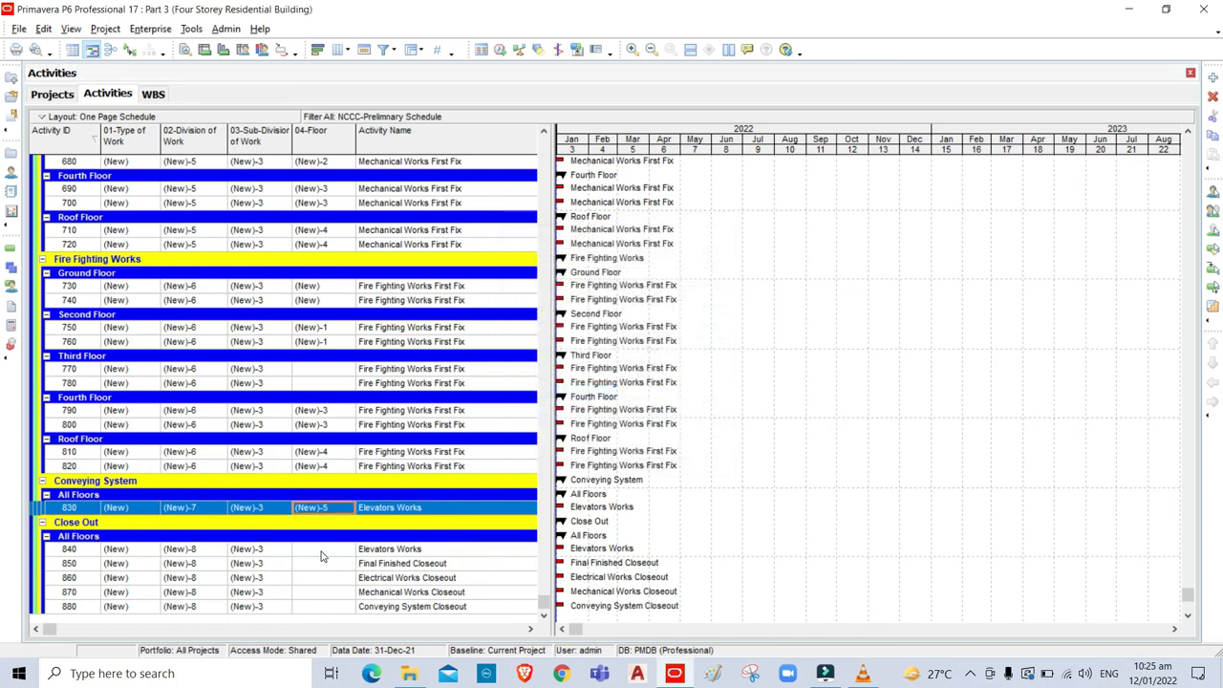
# Give activity 840 All Floors (New)-5 and fill it down through activity 880.
pyautogui.click(321, 552)
pyautogui.click(321, 552)
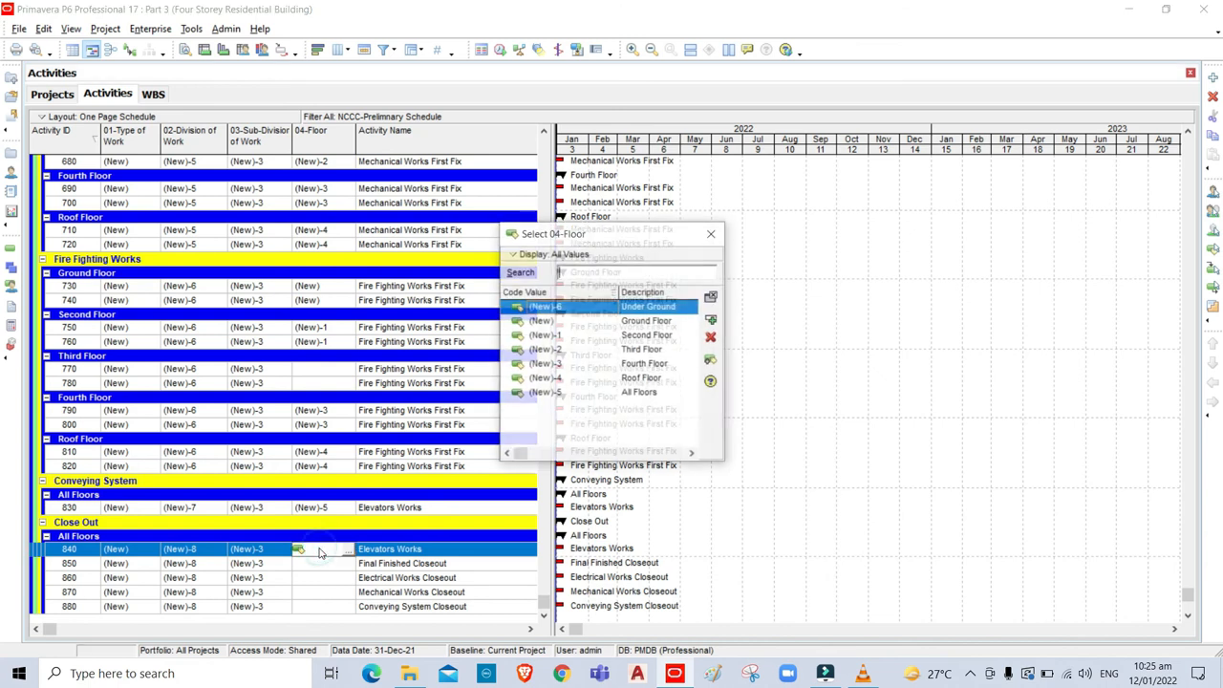
pyautogui.click(646, 395)
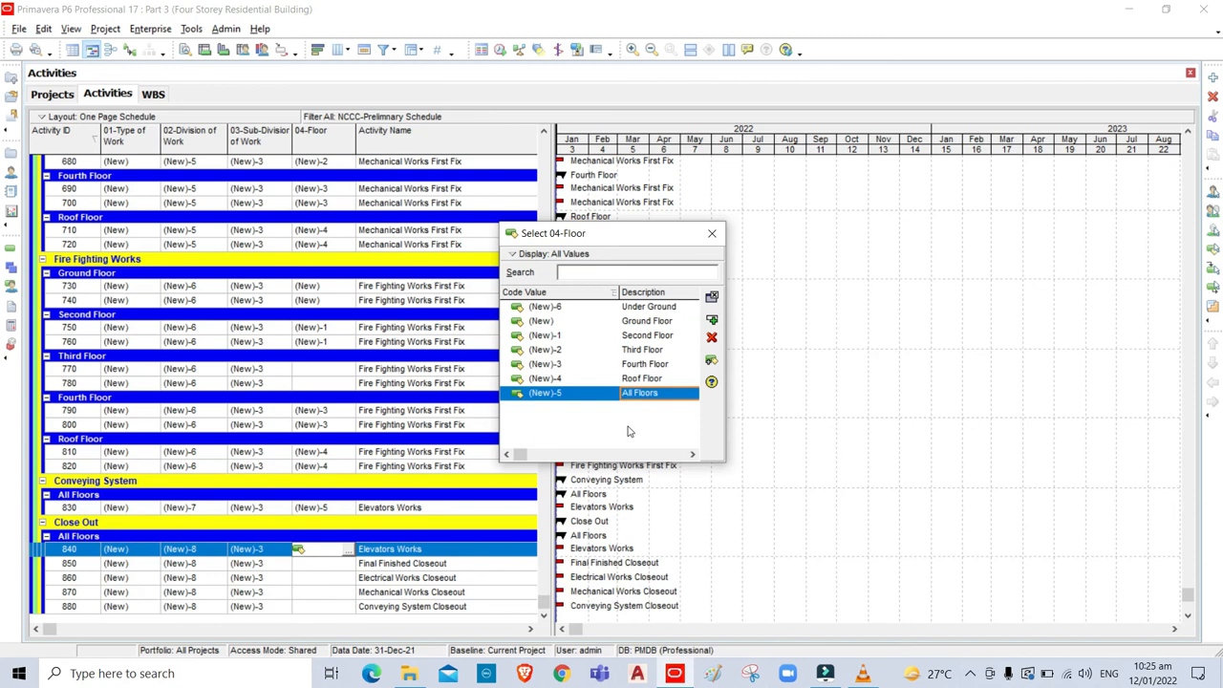
pyautogui.click(713, 320)
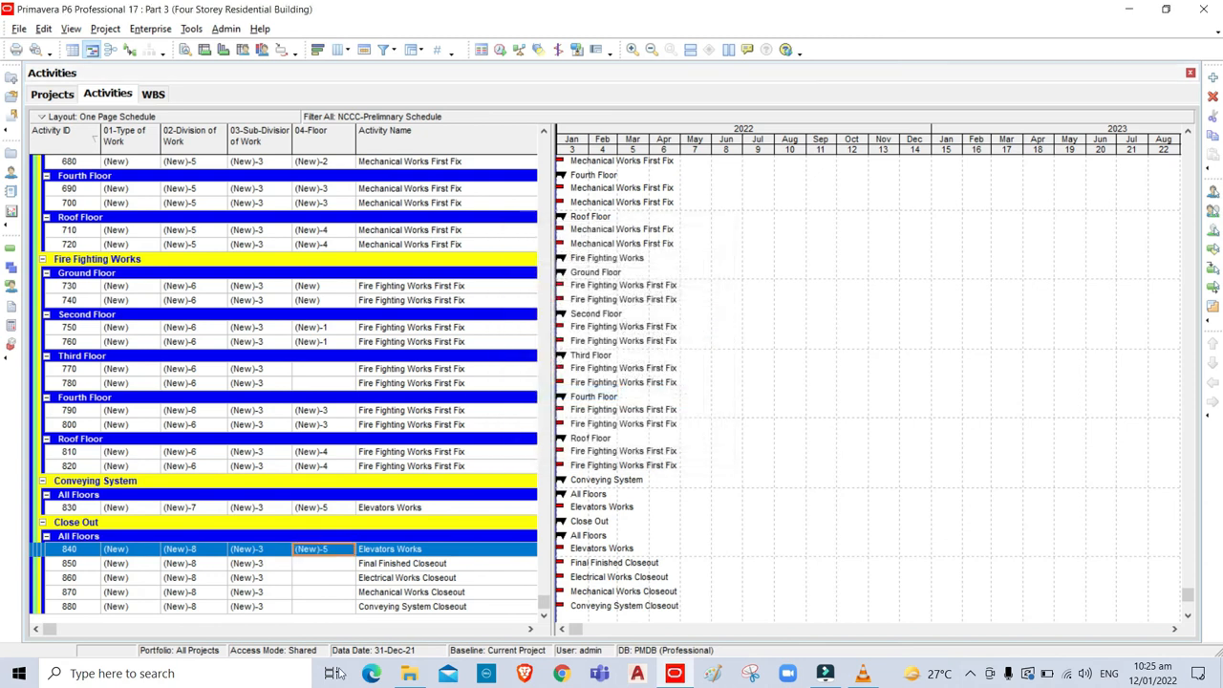
pyautogui.keyDown('shift'); pyautogui.click(324, 612); pyautogui.keyUp('shift')
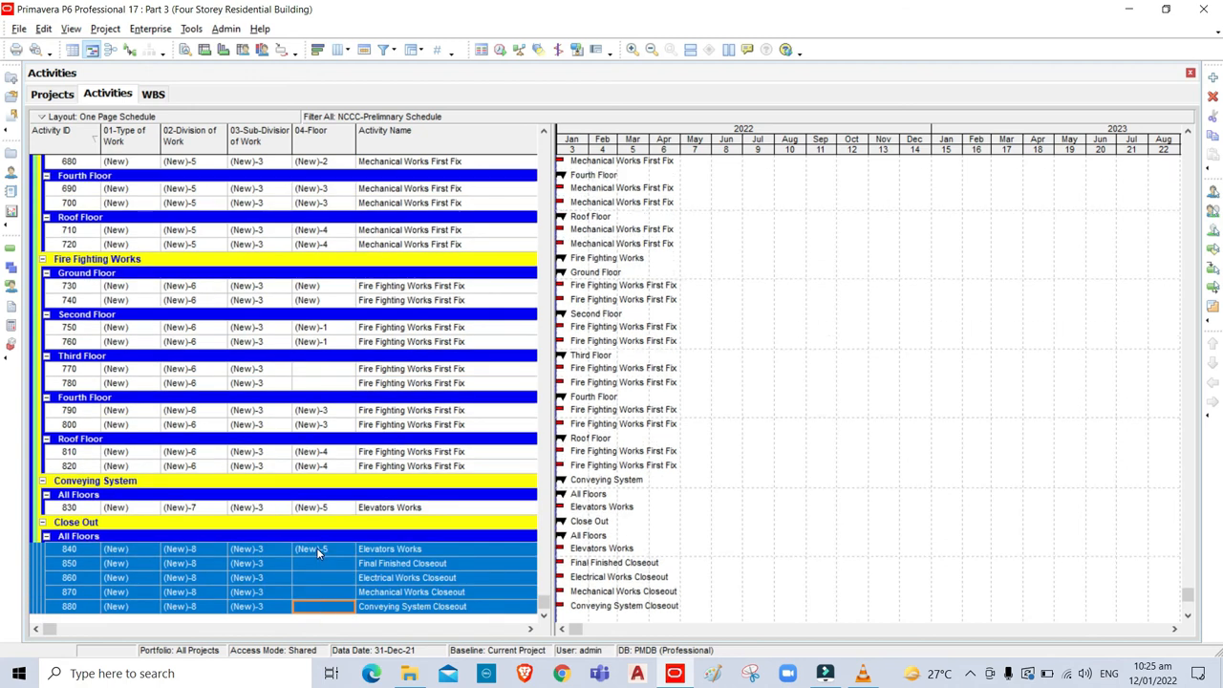
pyautogui.hotkey('ctrl', 'e')
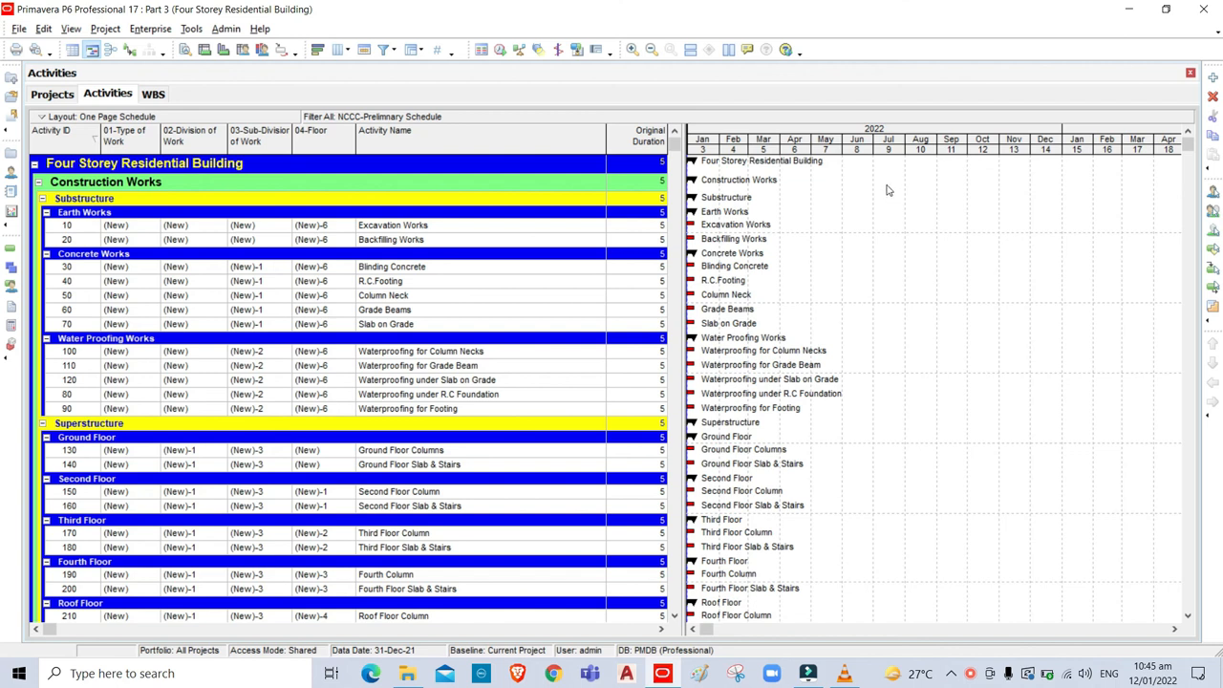
# Remove the 01-Type of Work, 02-Division of Work, 03-Sub-Division of Work and 04-Floor columns.
pyautogui.click(339, 50)
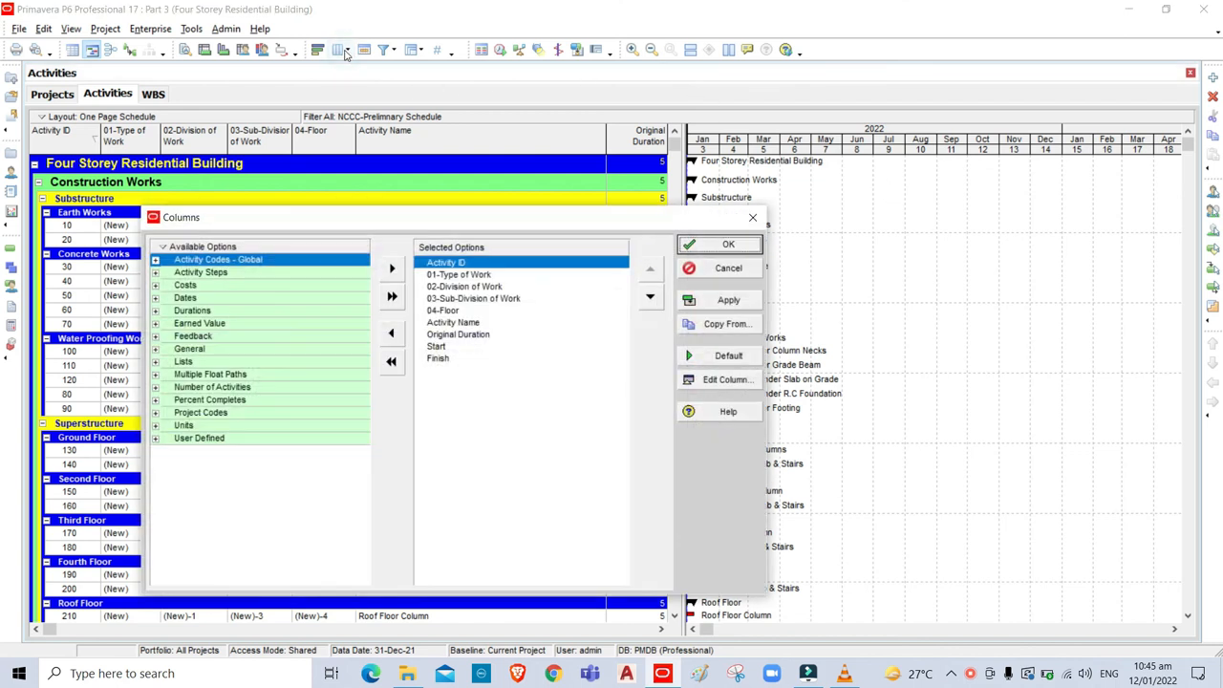
pyautogui.click(439, 276)
pyautogui.click(392, 335)
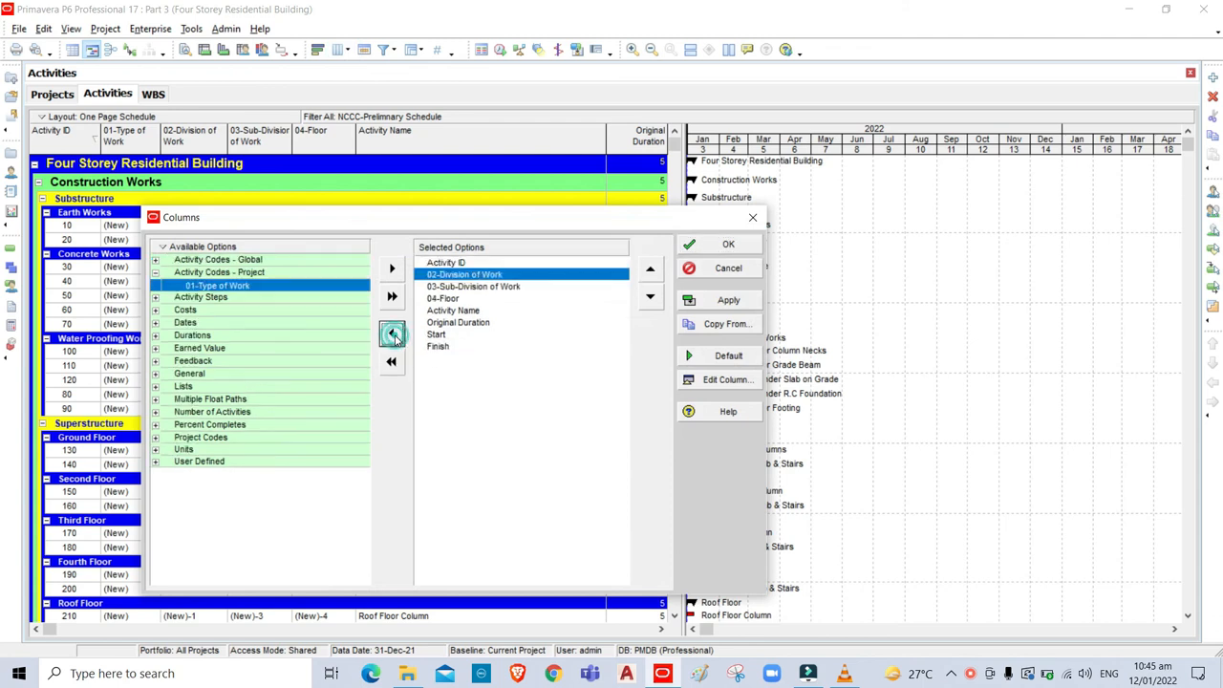
pyautogui.click(391, 335)
pyautogui.click(392, 335)
pyautogui.click(392, 335)
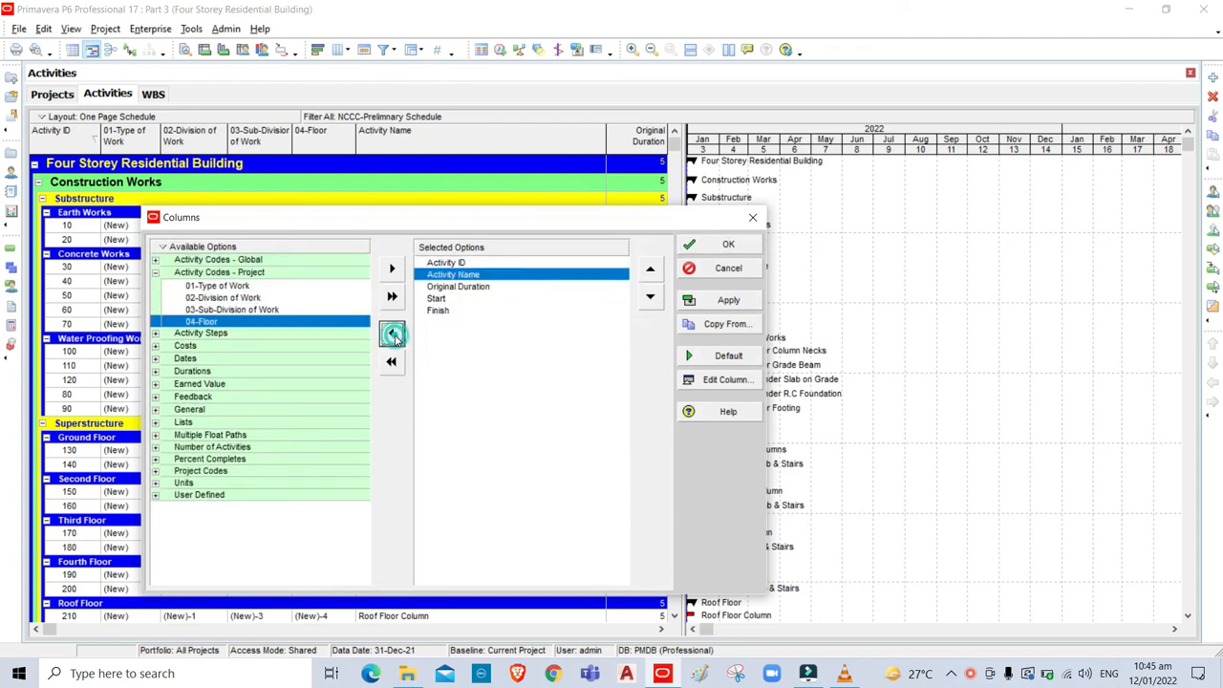
pyautogui.click(729, 246)
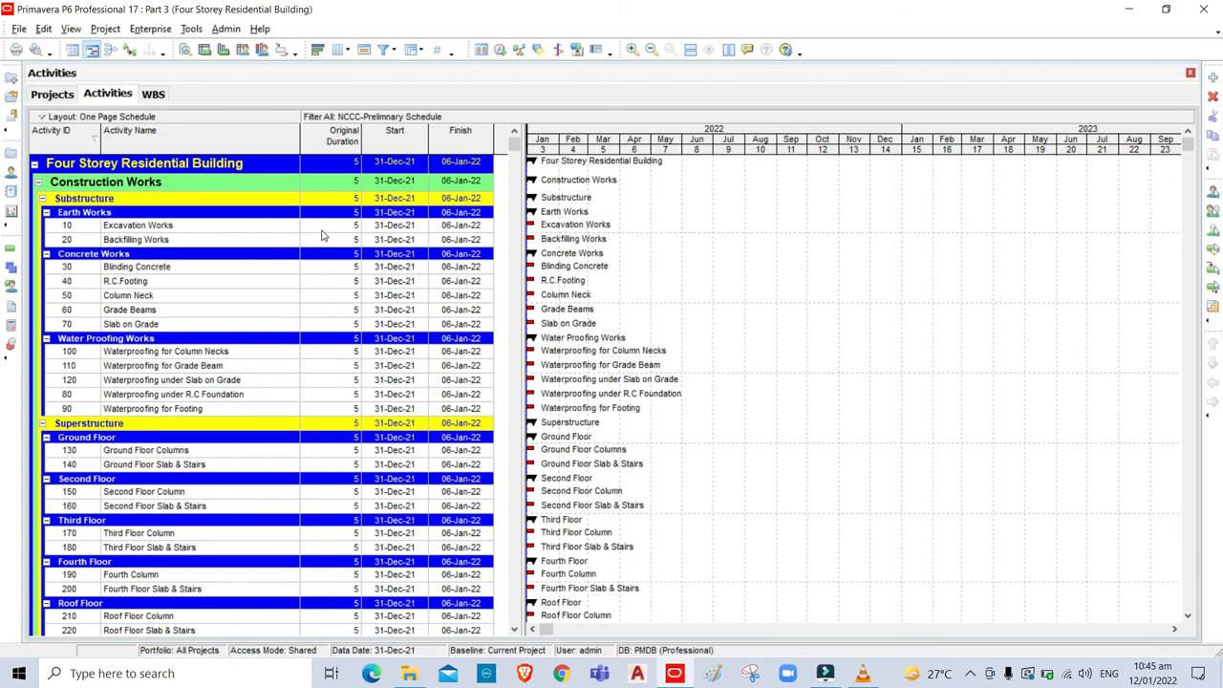
# Remove the existing WBS grouping level in Group and Sort.
pyautogui.click(417, 52)
pyautogui.click(427, 321)
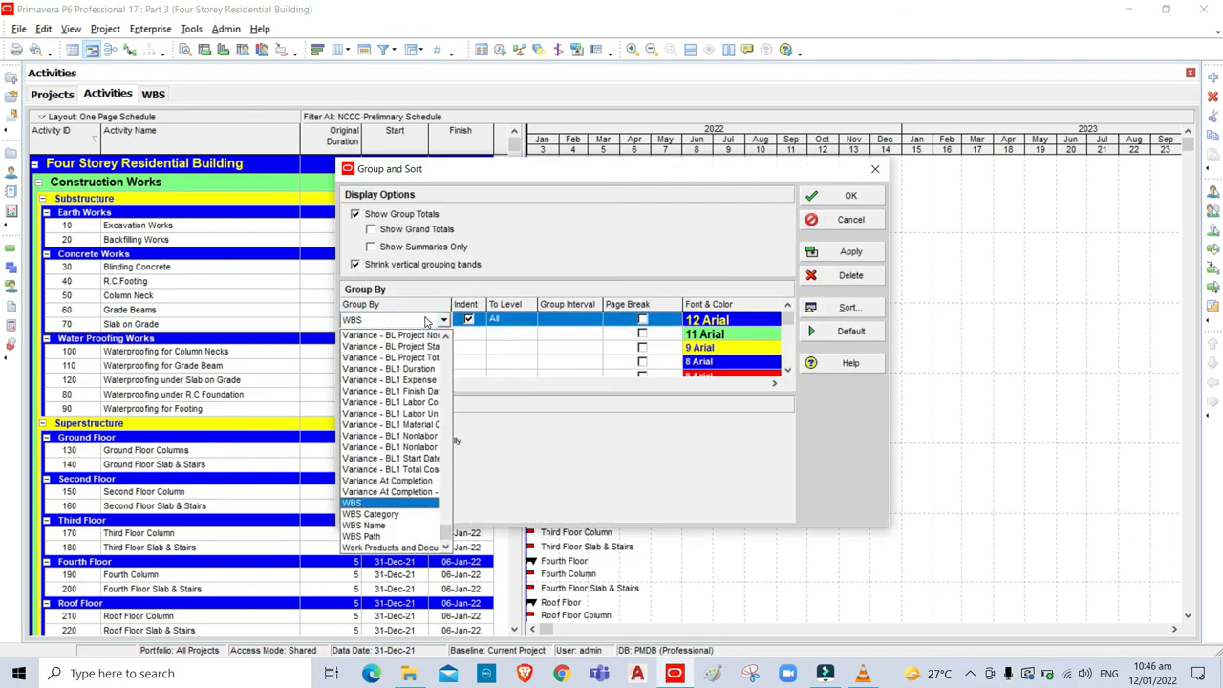
pyautogui.click(416, 320)
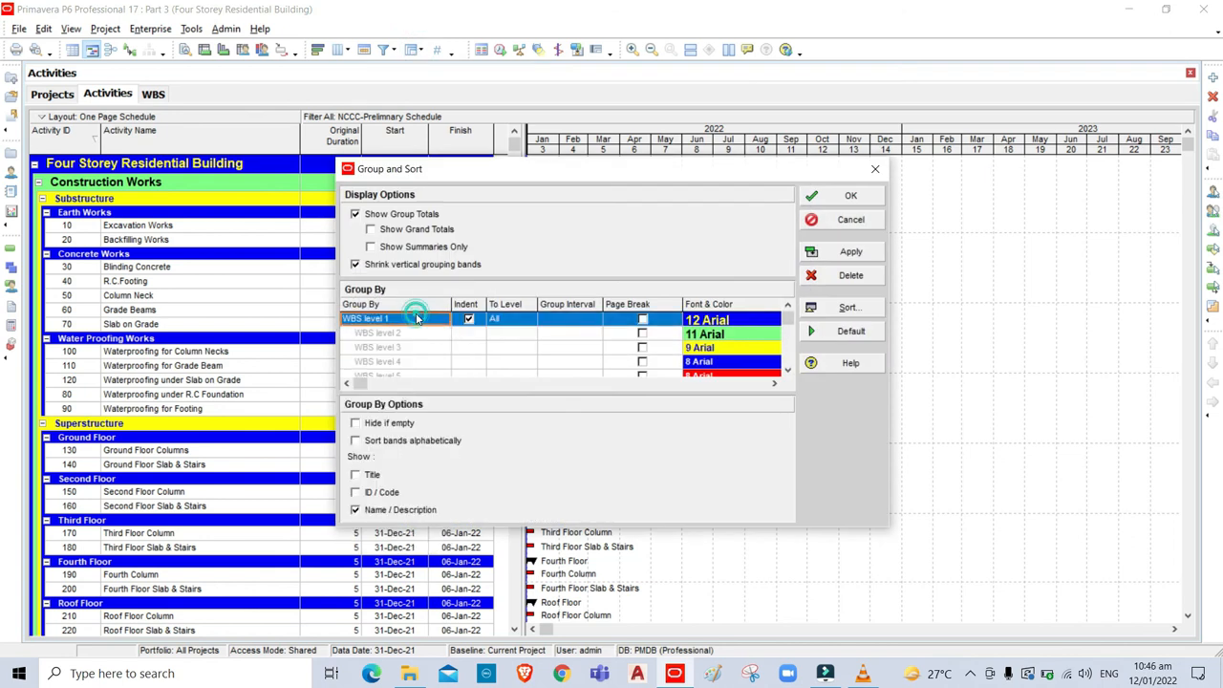
pyautogui.click(852, 277)
# Add 01-Type of Work, 02-Division of Work, 03-Sub-Division of Work and 04-Floor as grouping levels.
pyautogui.click(383, 322)
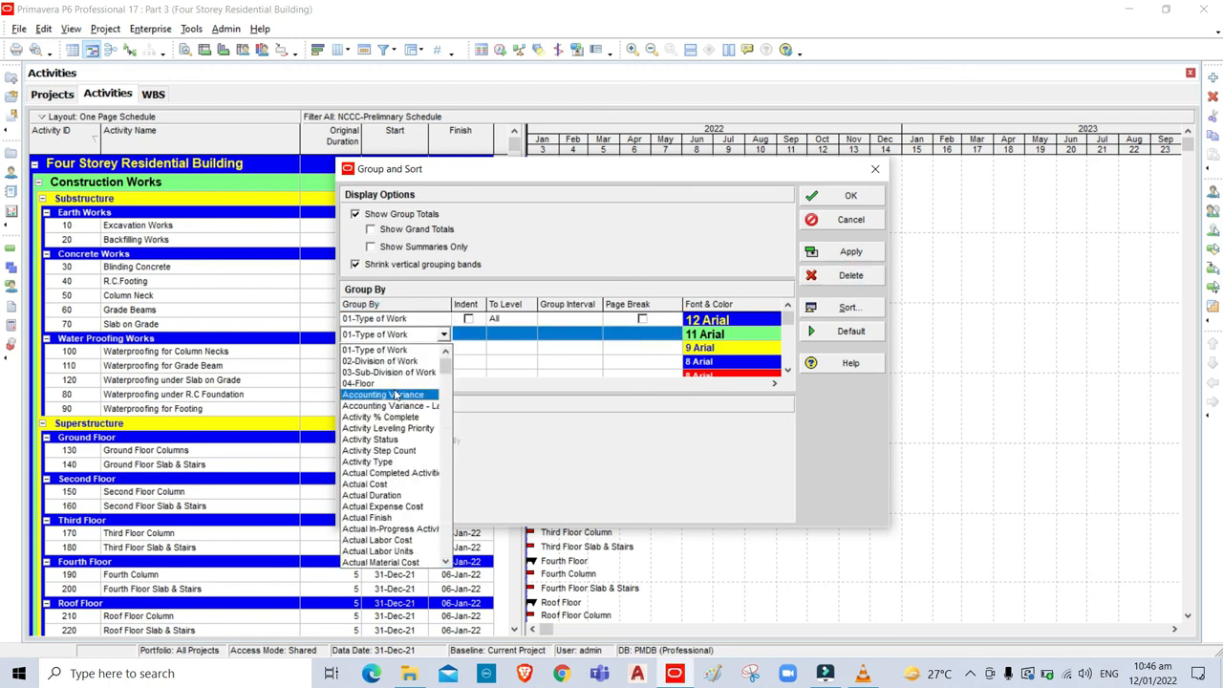
pyautogui.click(376, 363)
pyautogui.click(381, 348)
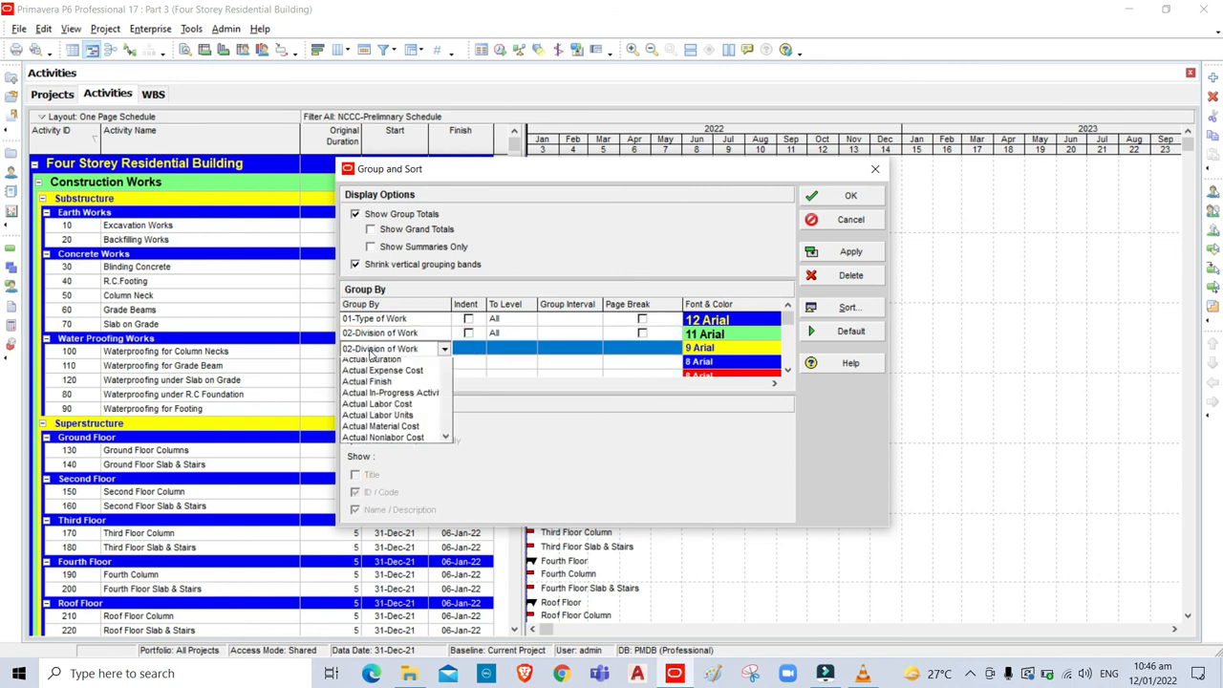
pyautogui.click(365, 377)
pyautogui.click(355, 364)
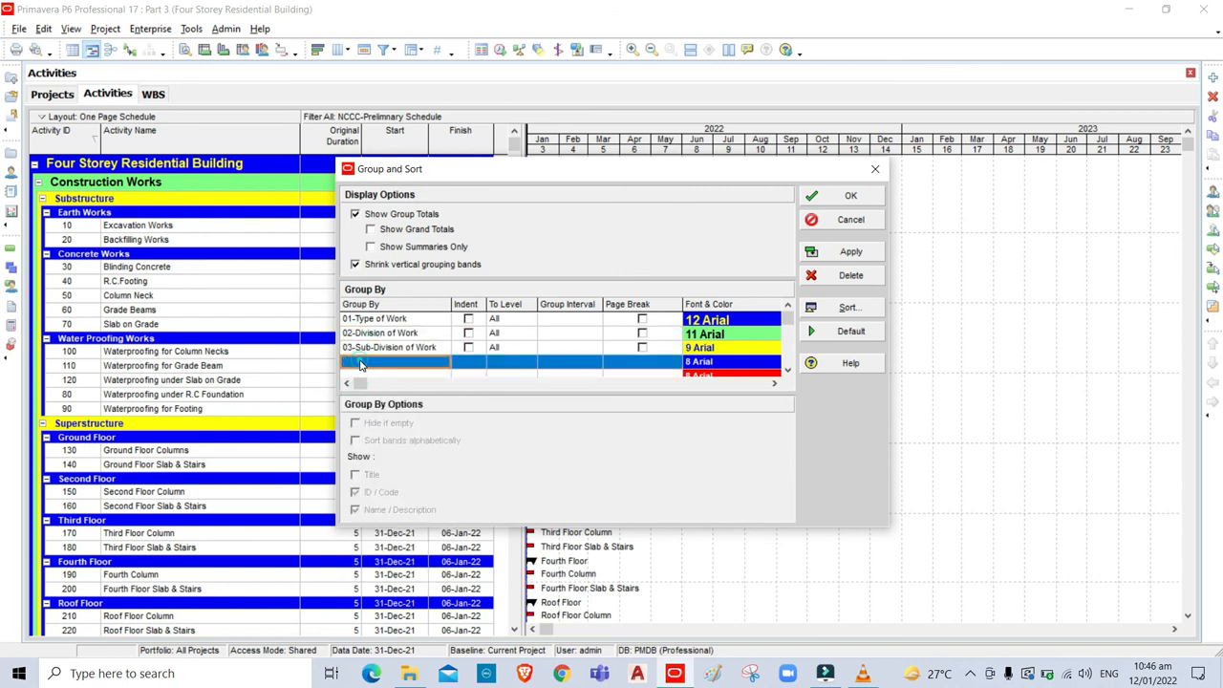
pyautogui.click(363, 363)
pyautogui.click(361, 390)
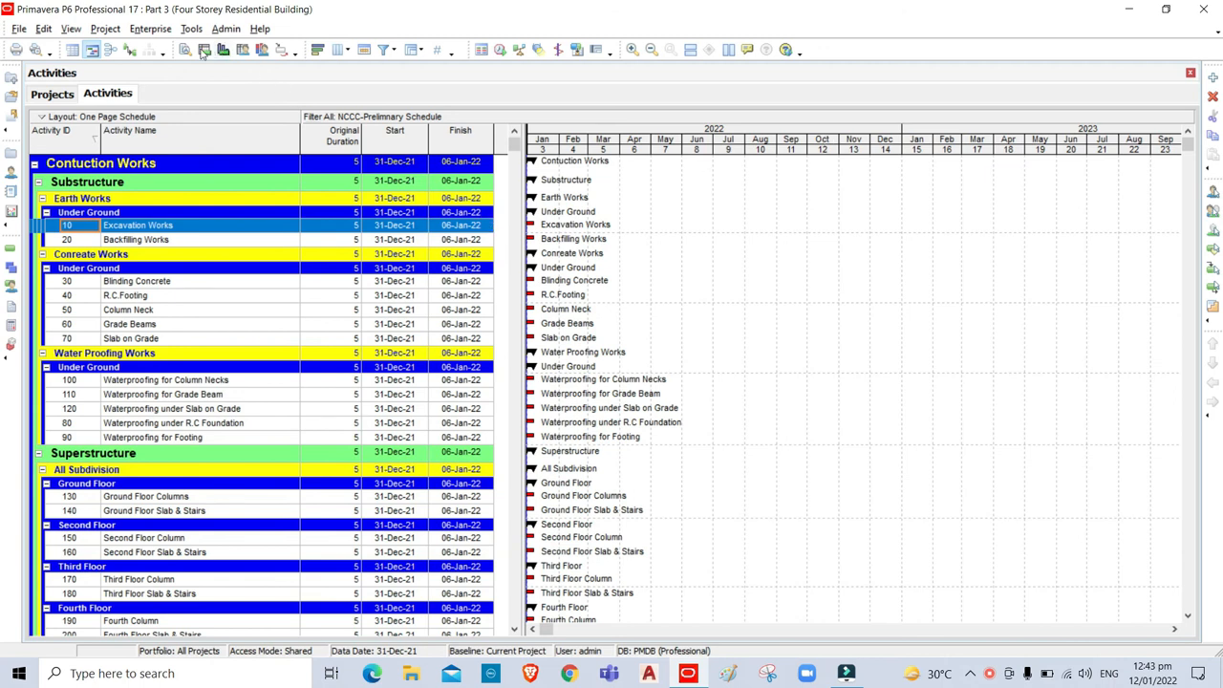
# Save the code-grouped view with Save Layout As under the name 'Activity Code Layout'.
pyautogui.click(72, 29)
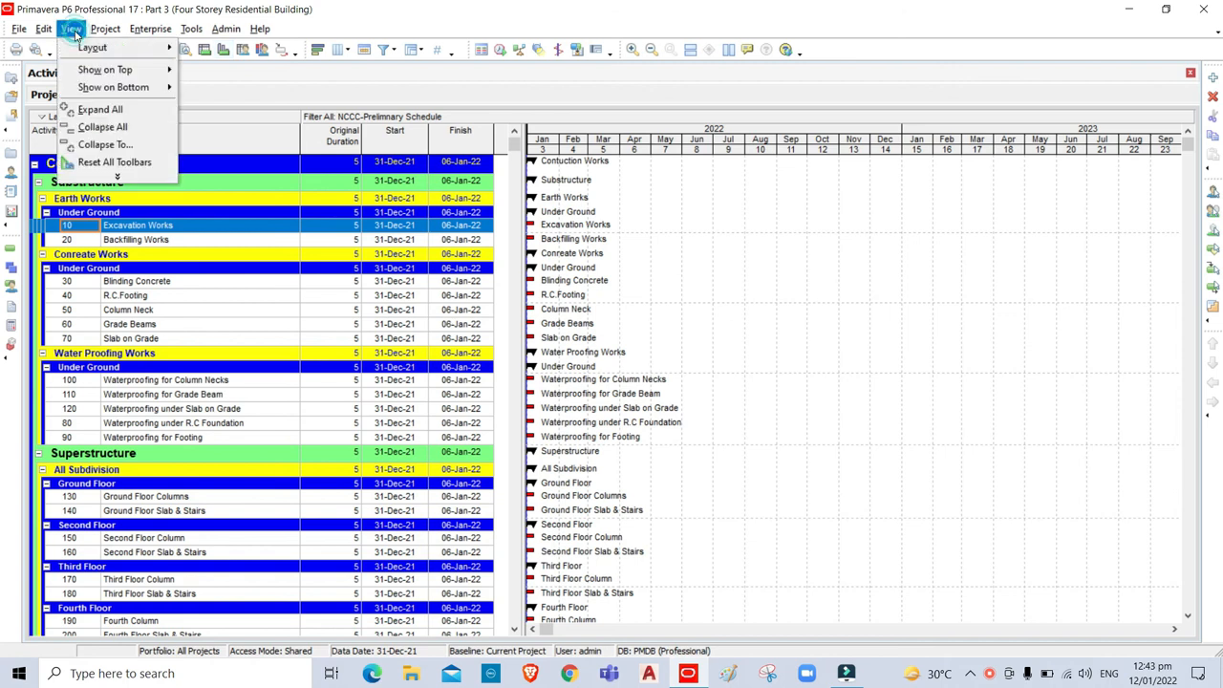
pyautogui.moveTo(87, 48)
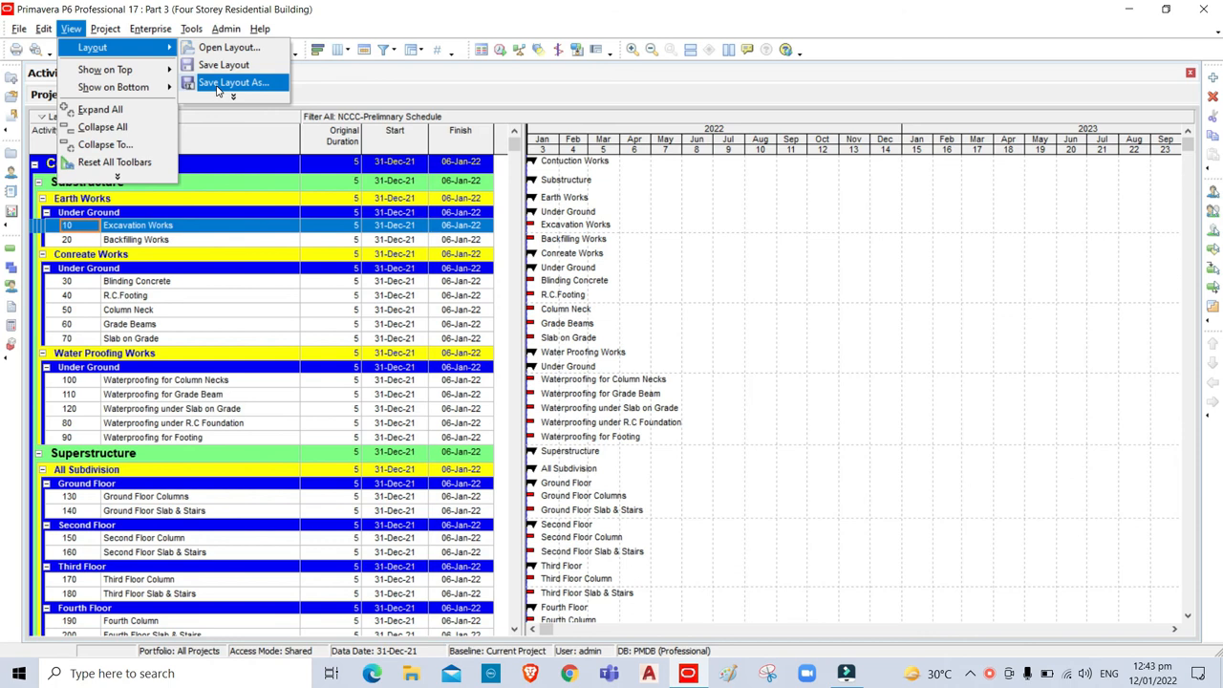
pyautogui.click(217, 89)
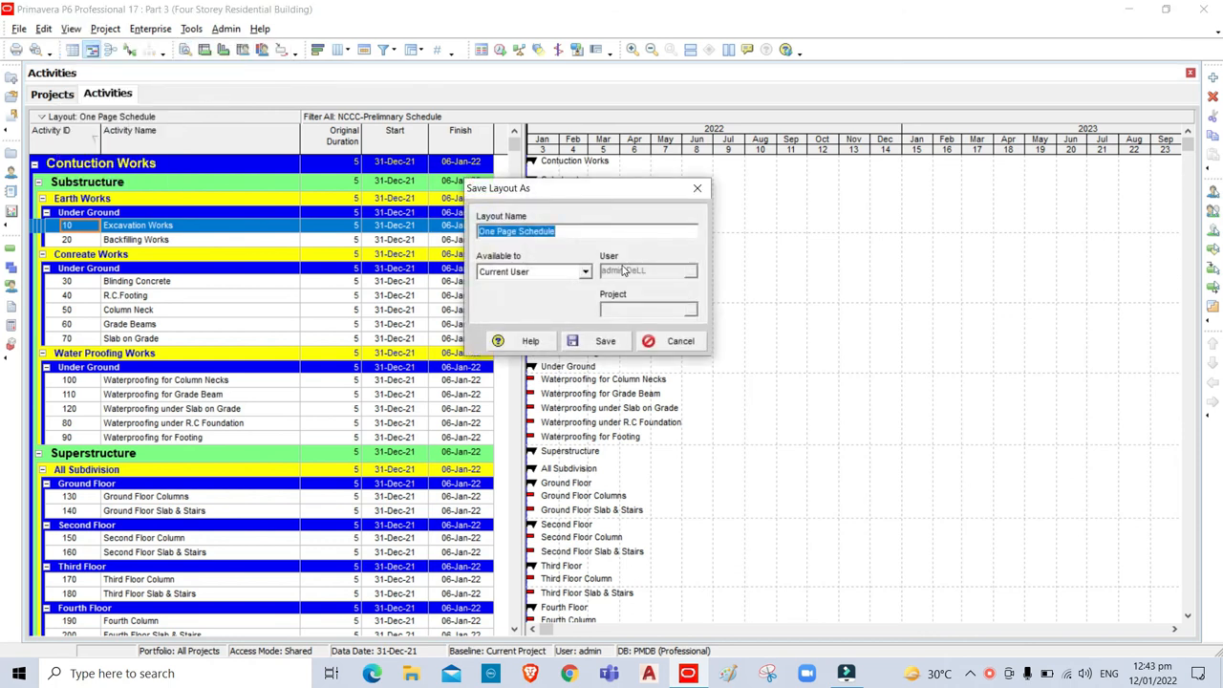
pyautogui.write('Act')
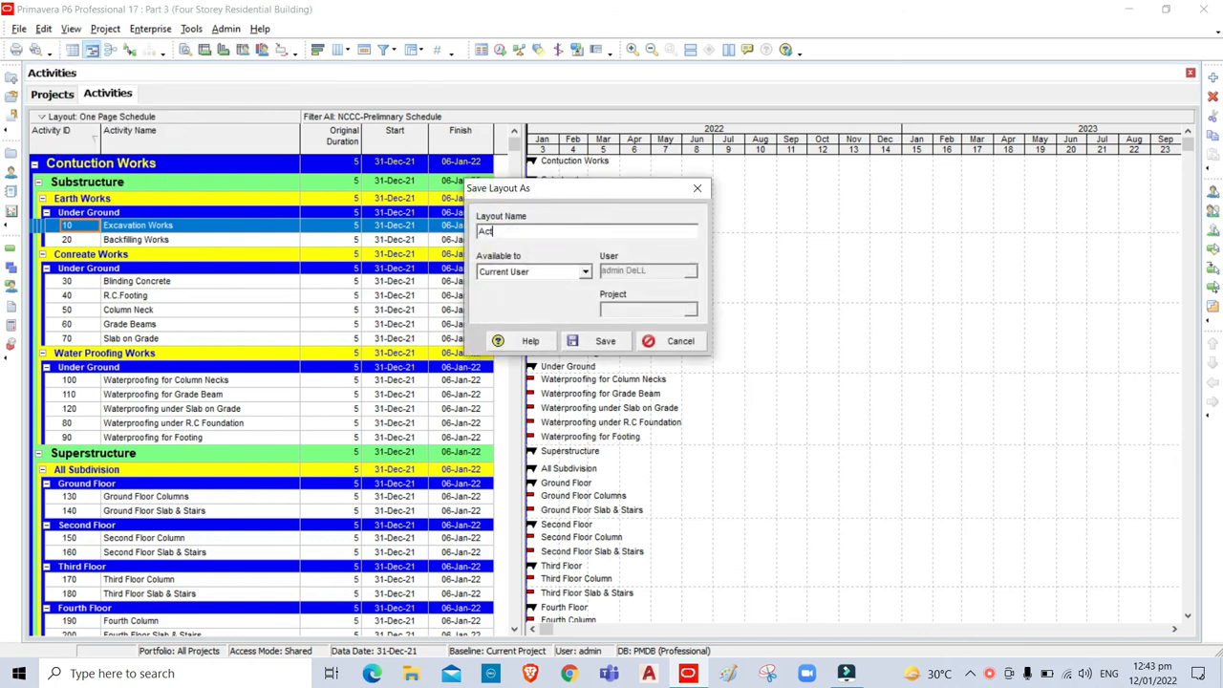
pyautogui.write('ivity Code Layout')
pyautogui.click(607, 342)
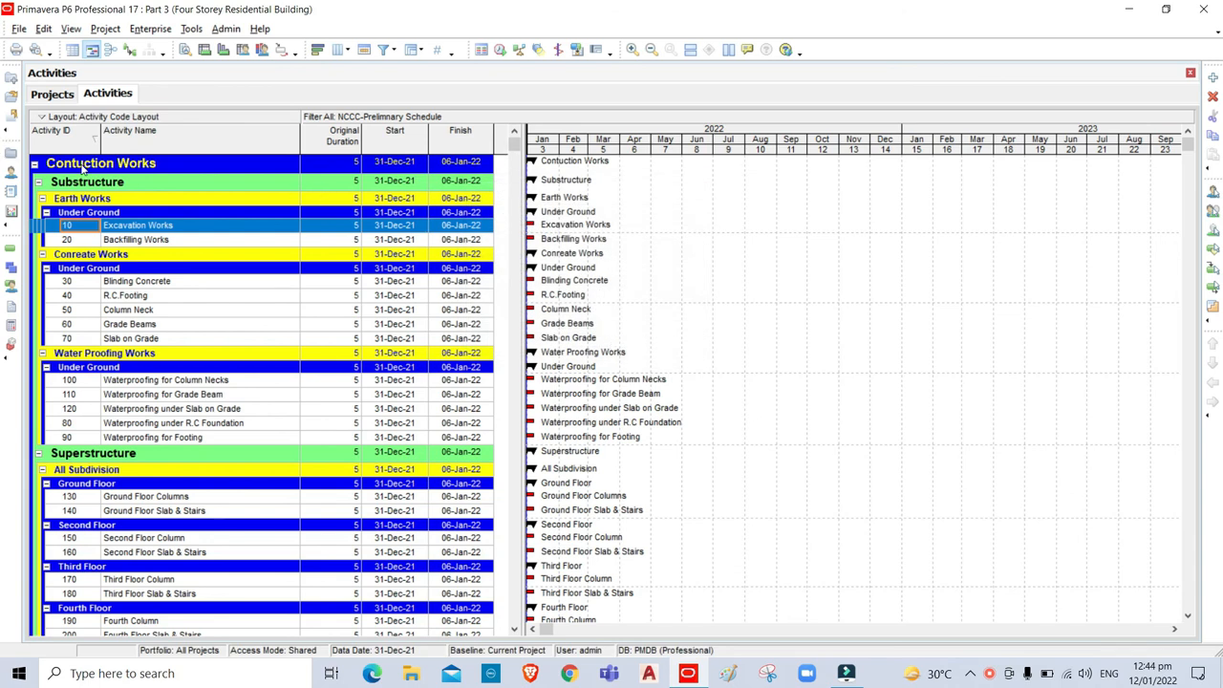
# Delete the four activity code grouping levels and group the activities by WBS instead.
pyautogui.click(410, 52)
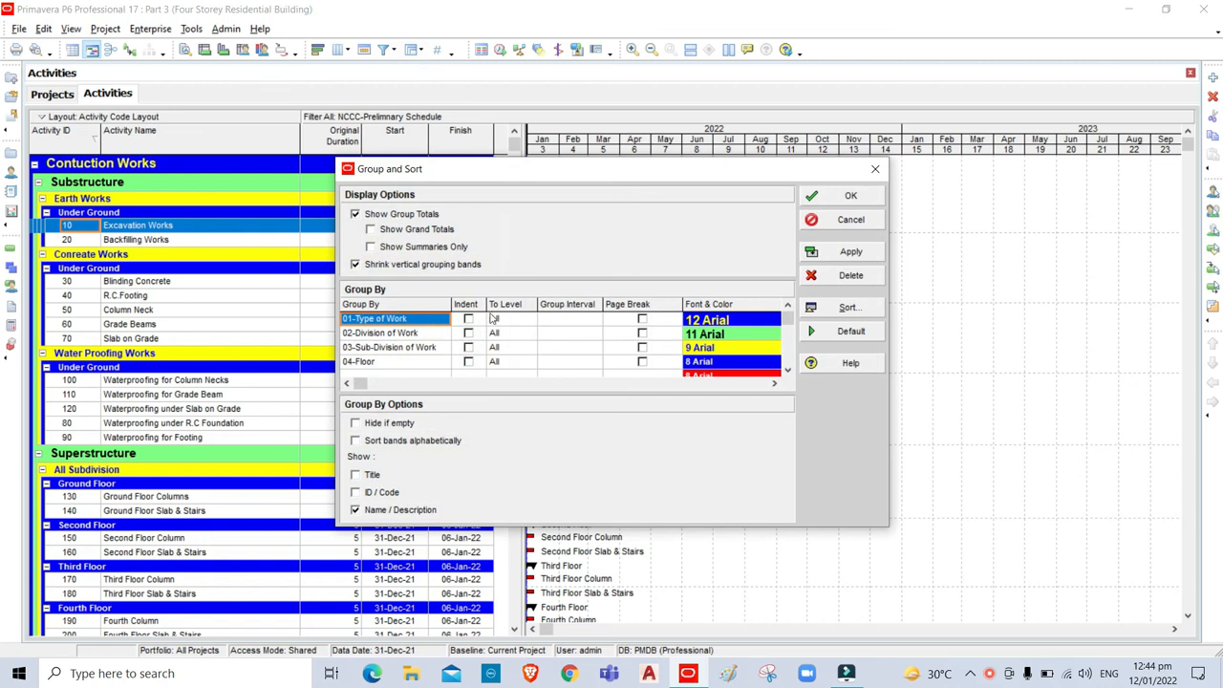
pyautogui.click(847, 277)
pyautogui.click(848, 277)
pyautogui.click(847, 277)
pyautogui.click(848, 277)
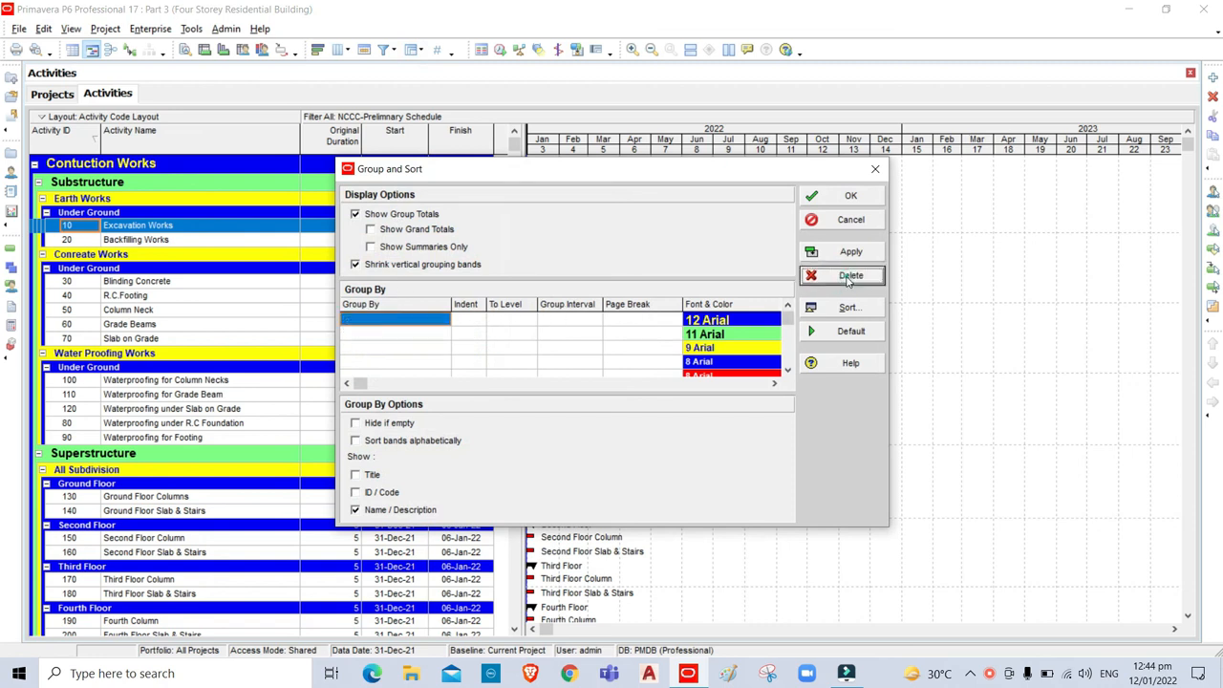
pyautogui.click(415, 322)
pyautogui.moveTo(445, 350); pyautogui.dragTo(448, 540)
pyautogui.click(367, 505)
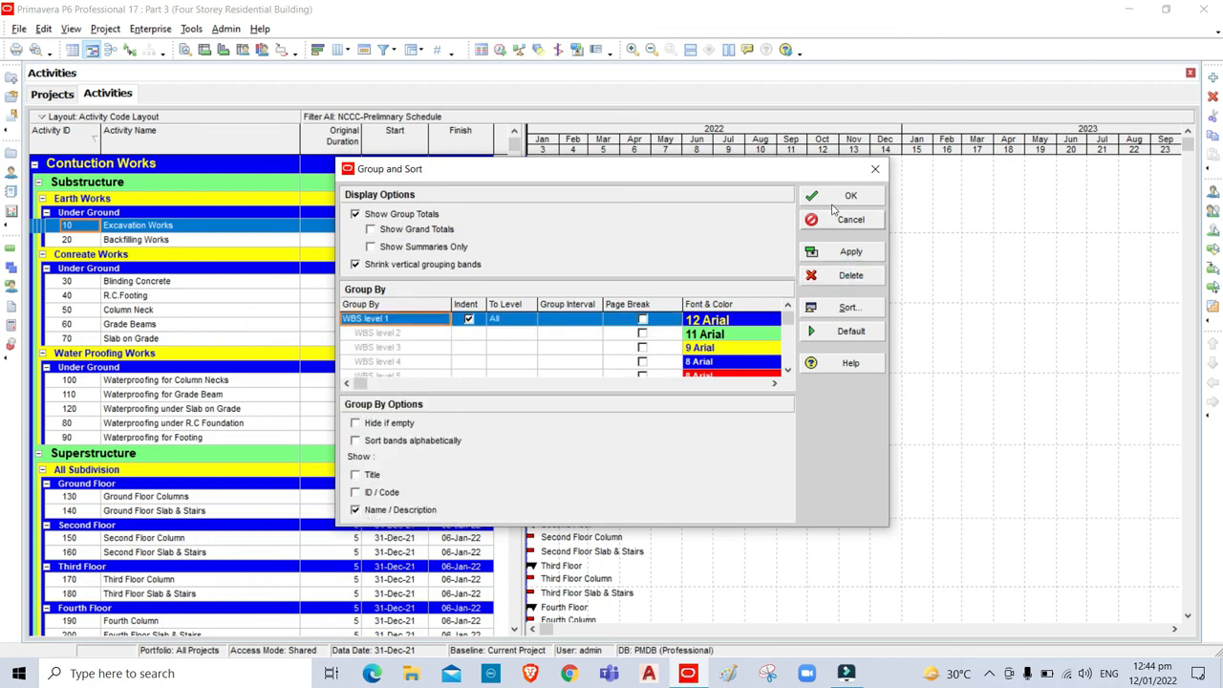
pyautogui.click(849, 196)
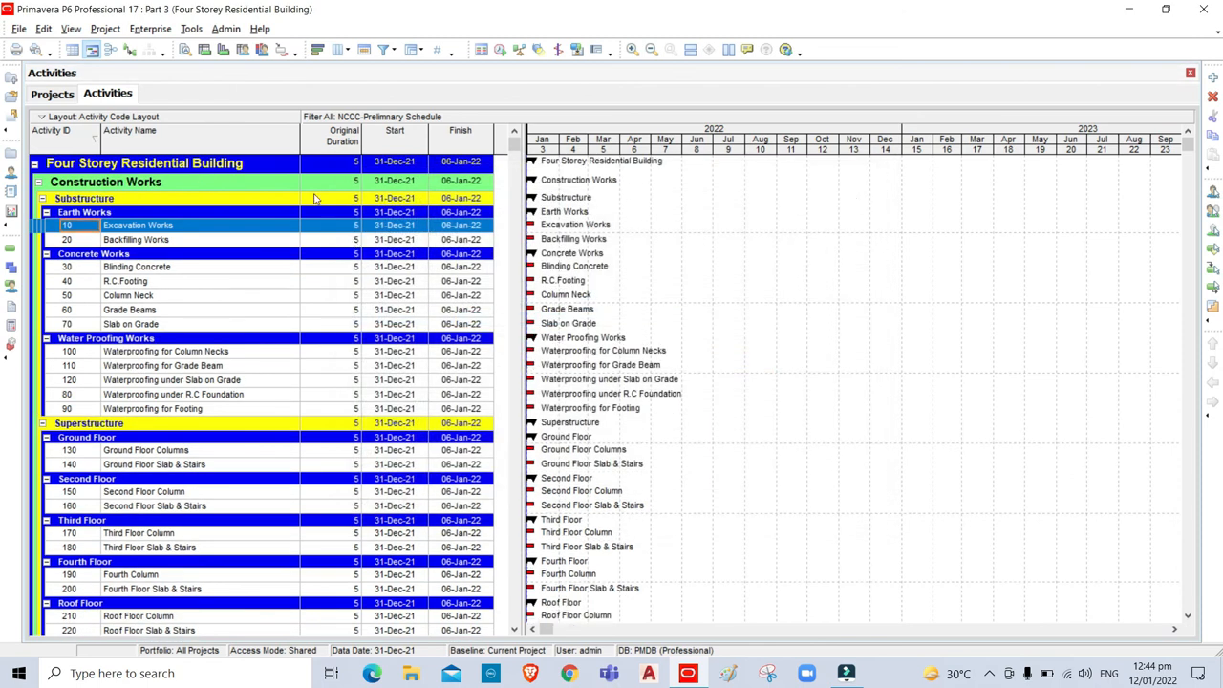
# Save the WBS-grouped view with Save Layout As, replacing the name with 'WBS Layout'.
pyautogui.click(71, 32)
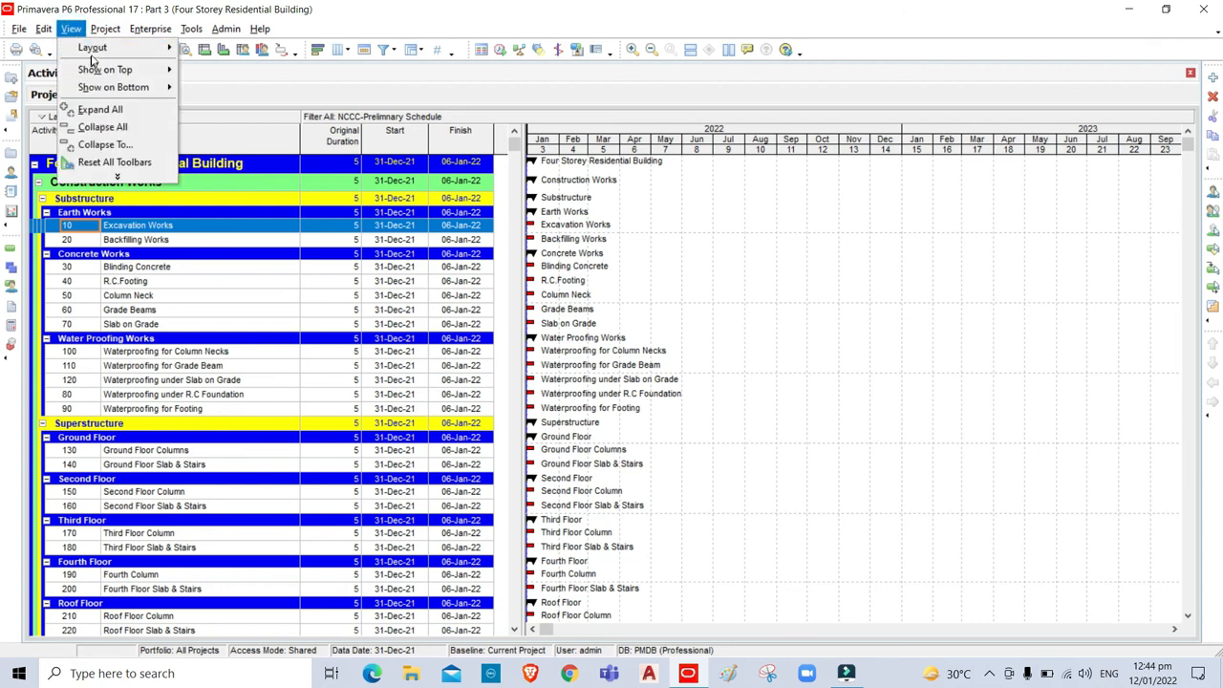
pyautogui.moveTo(115, 48)
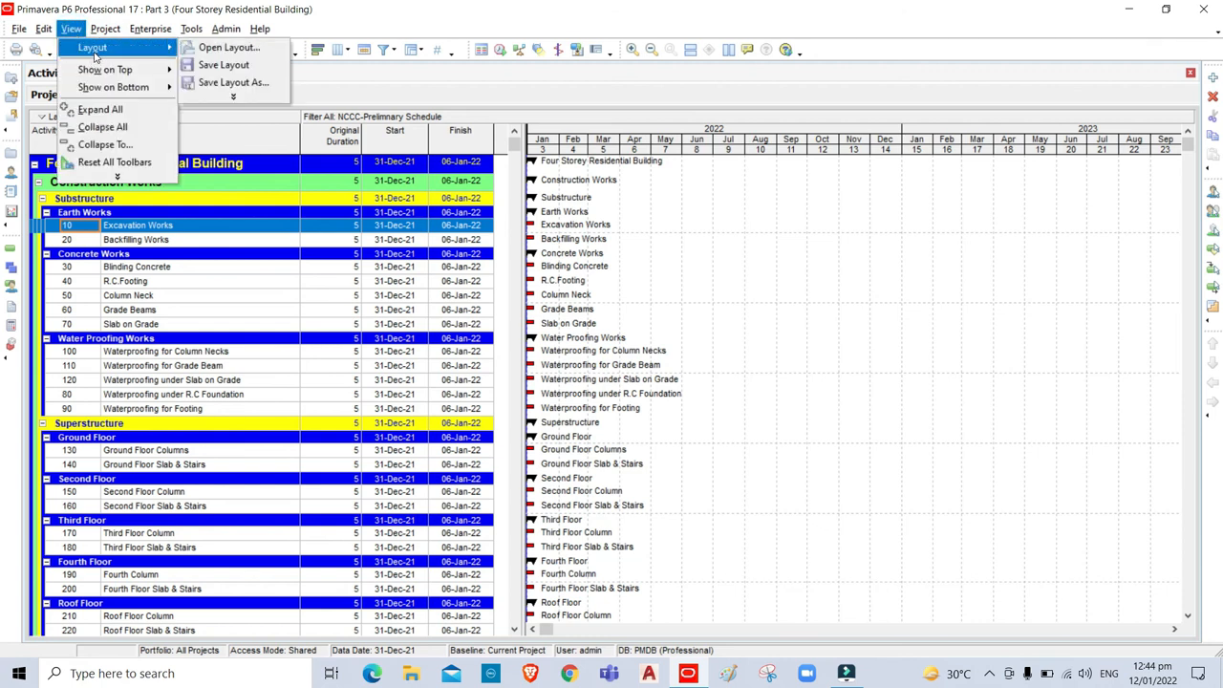
pyautogui.click(239, 85)
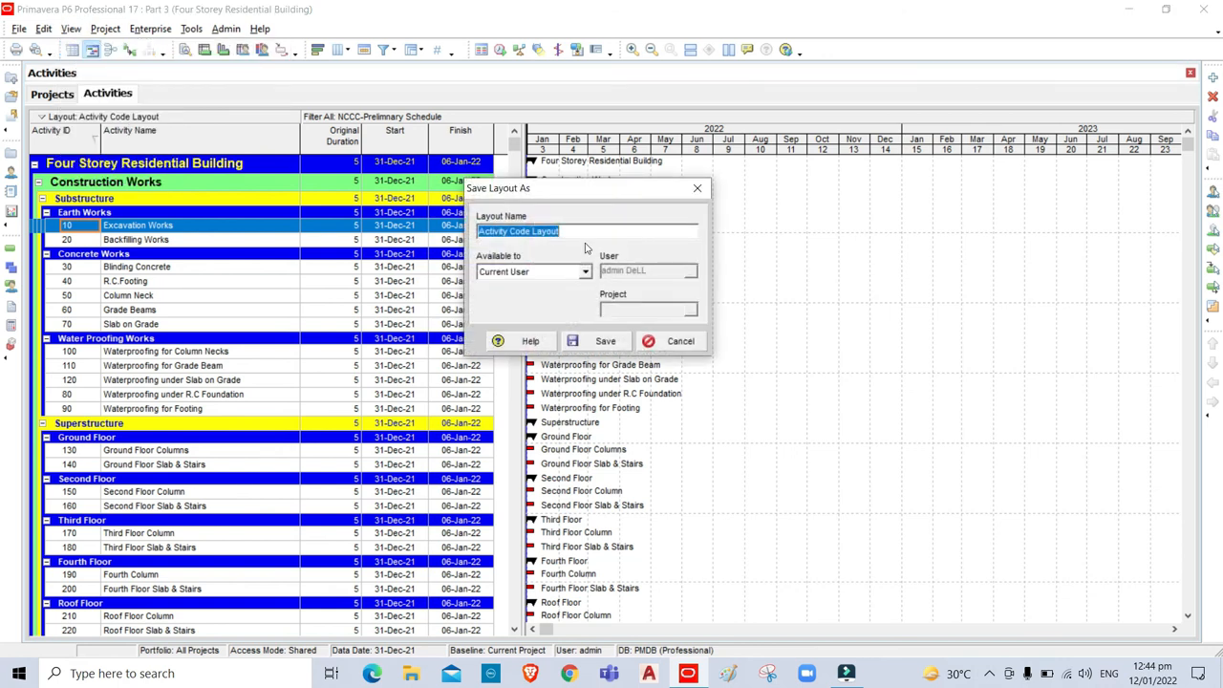
pyautogui.doubleClick(586, 232)
pyautogui.write('WBS')
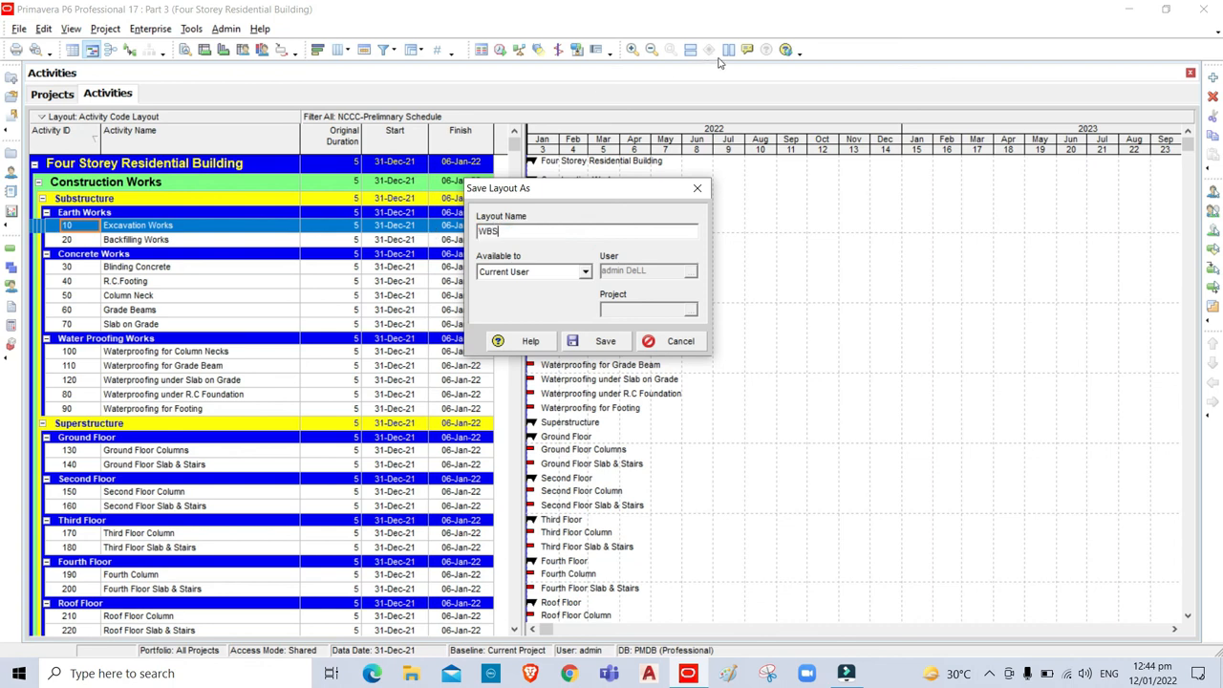
pyautogui.write(' Layout')
pyautogui.click(607, 343)
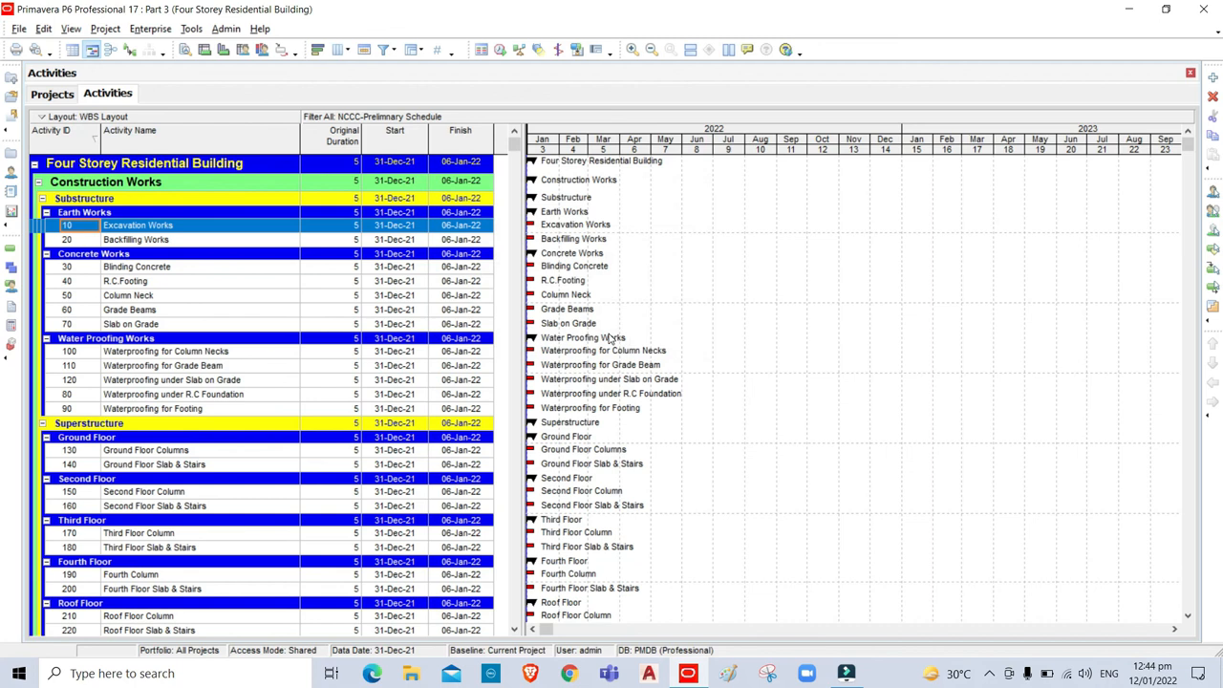
# Open the saved 'Activity Code Layout' from the layout list.
pyautogui.click(71, 29)
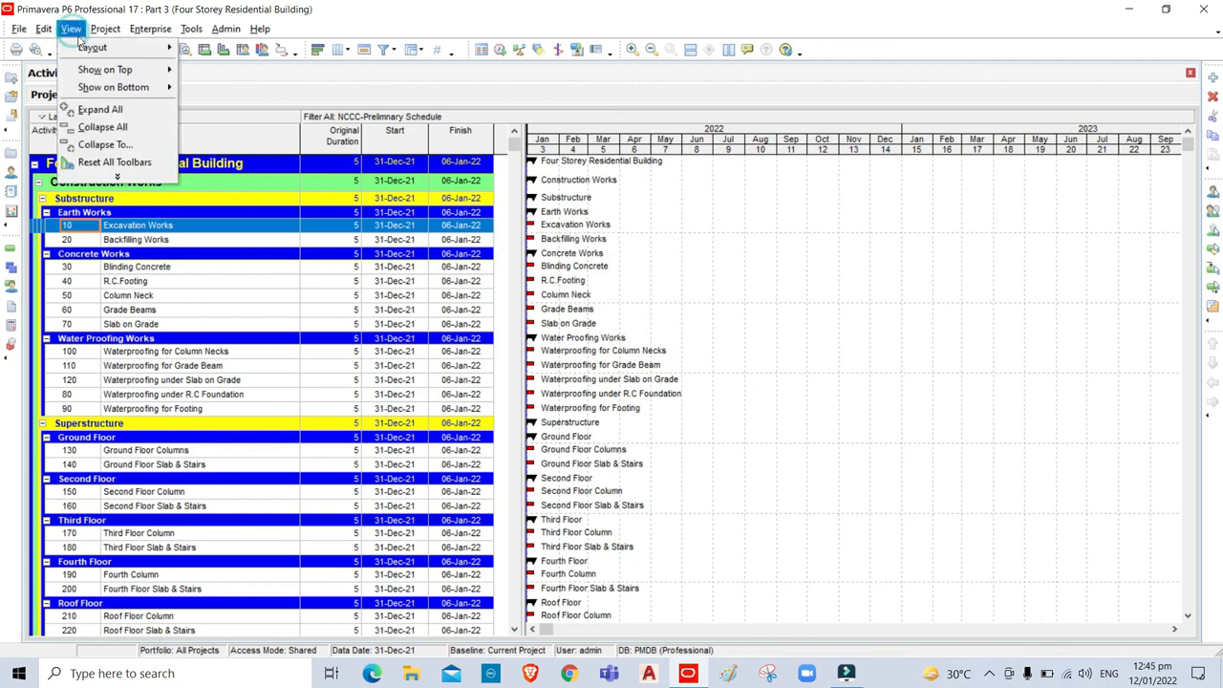
pyautogui.moveTo(92, 53)
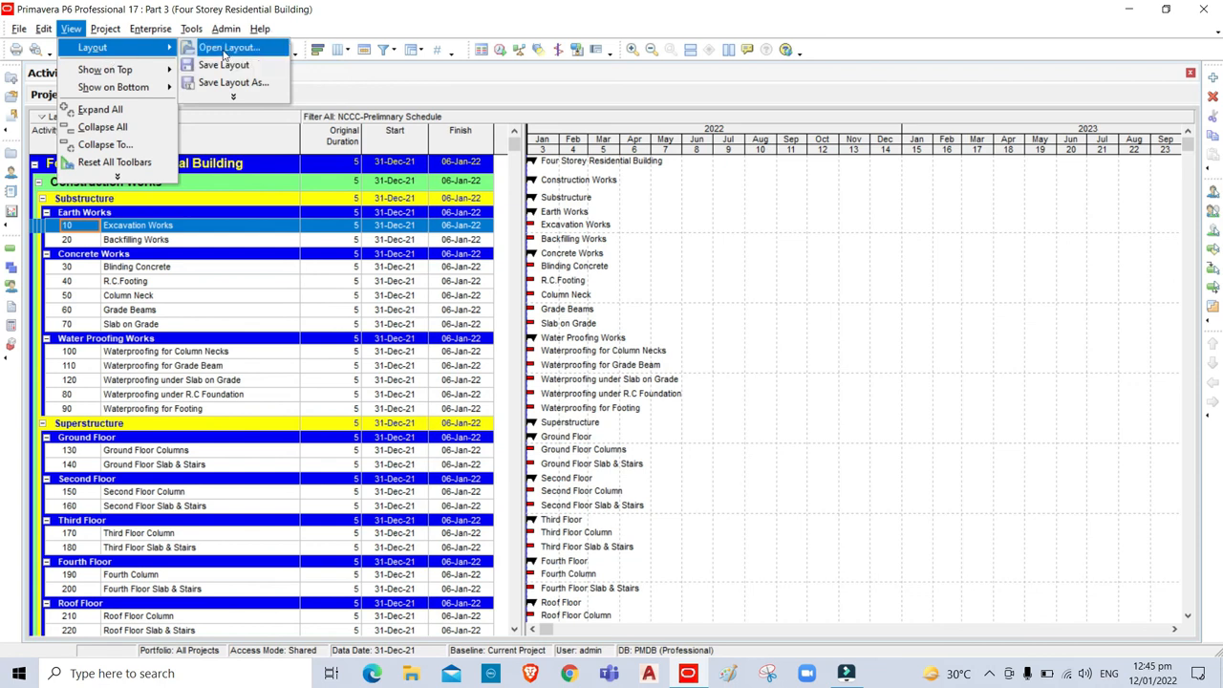
pyautogui.click(226, 48)
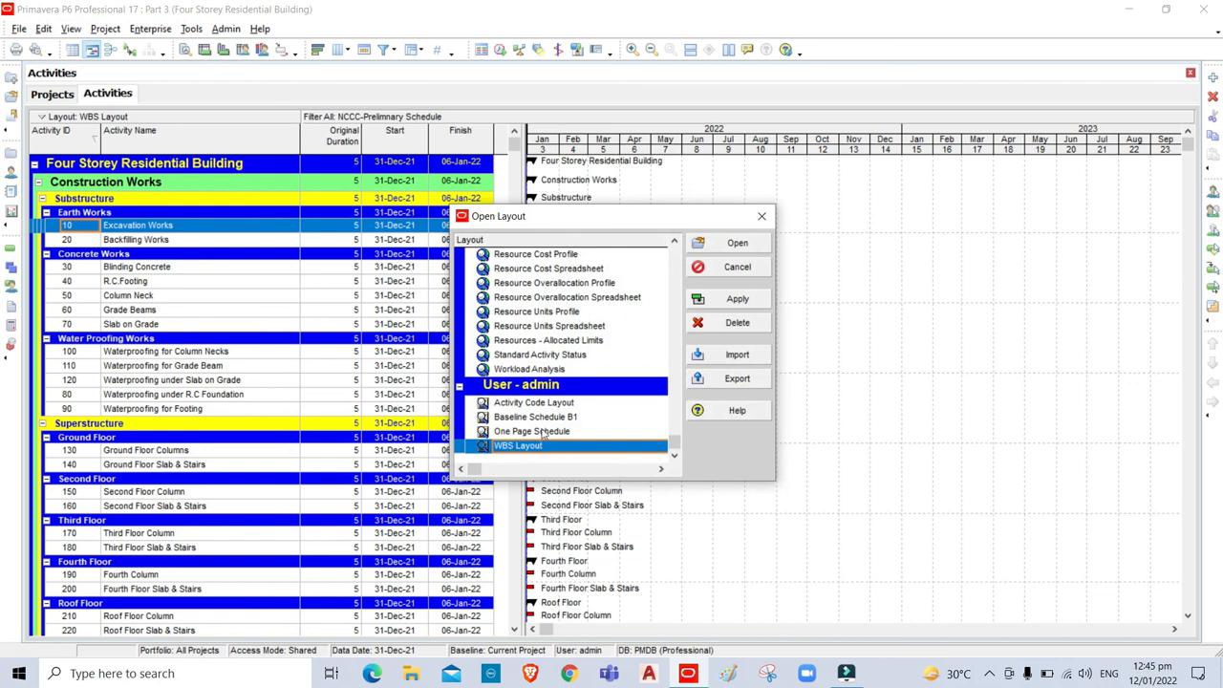
pyautogui.click(521, 402)
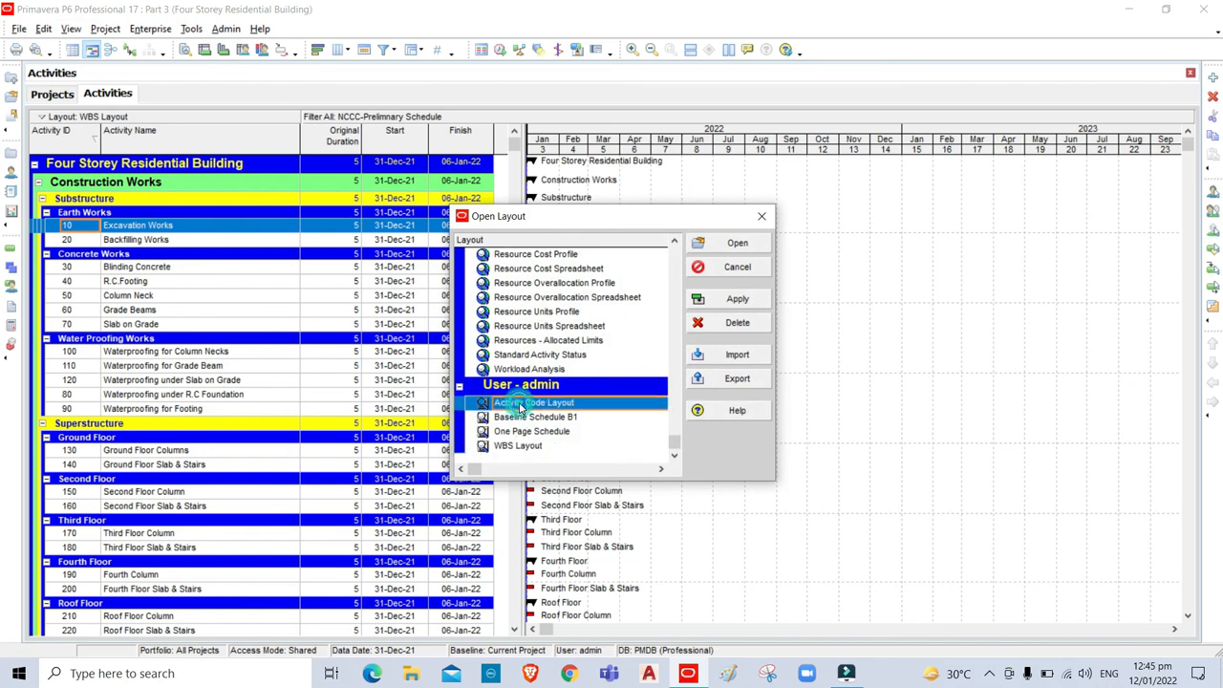
pyautogui.click(761, 243)
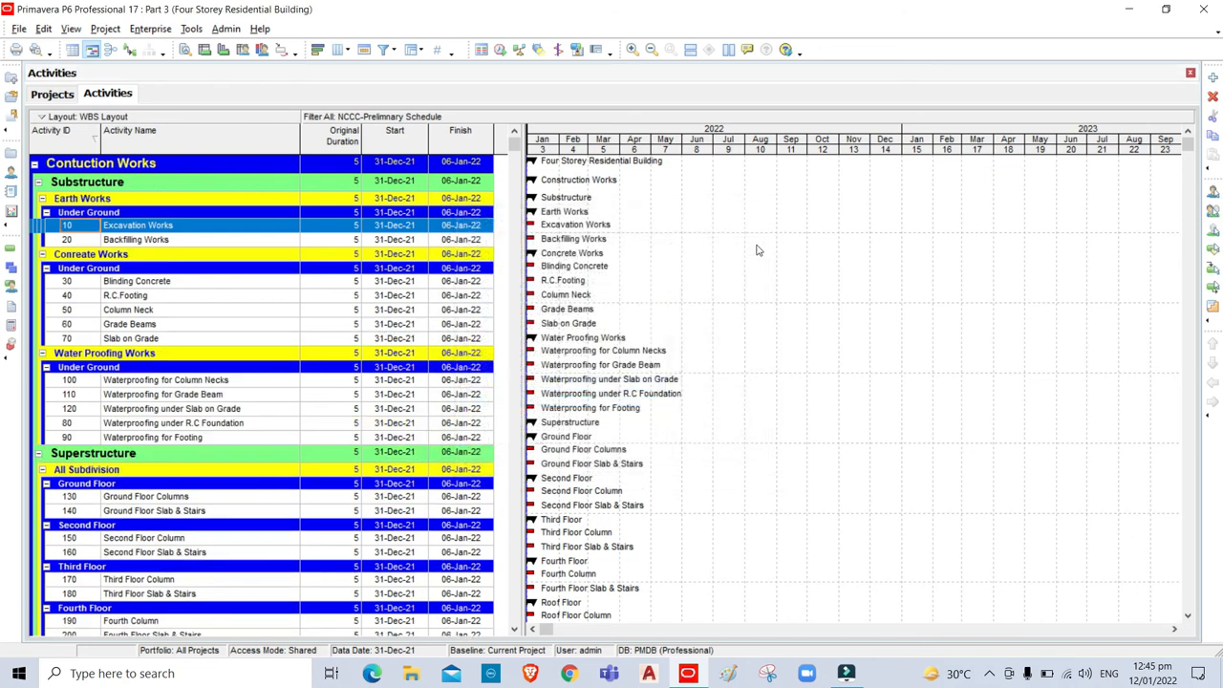